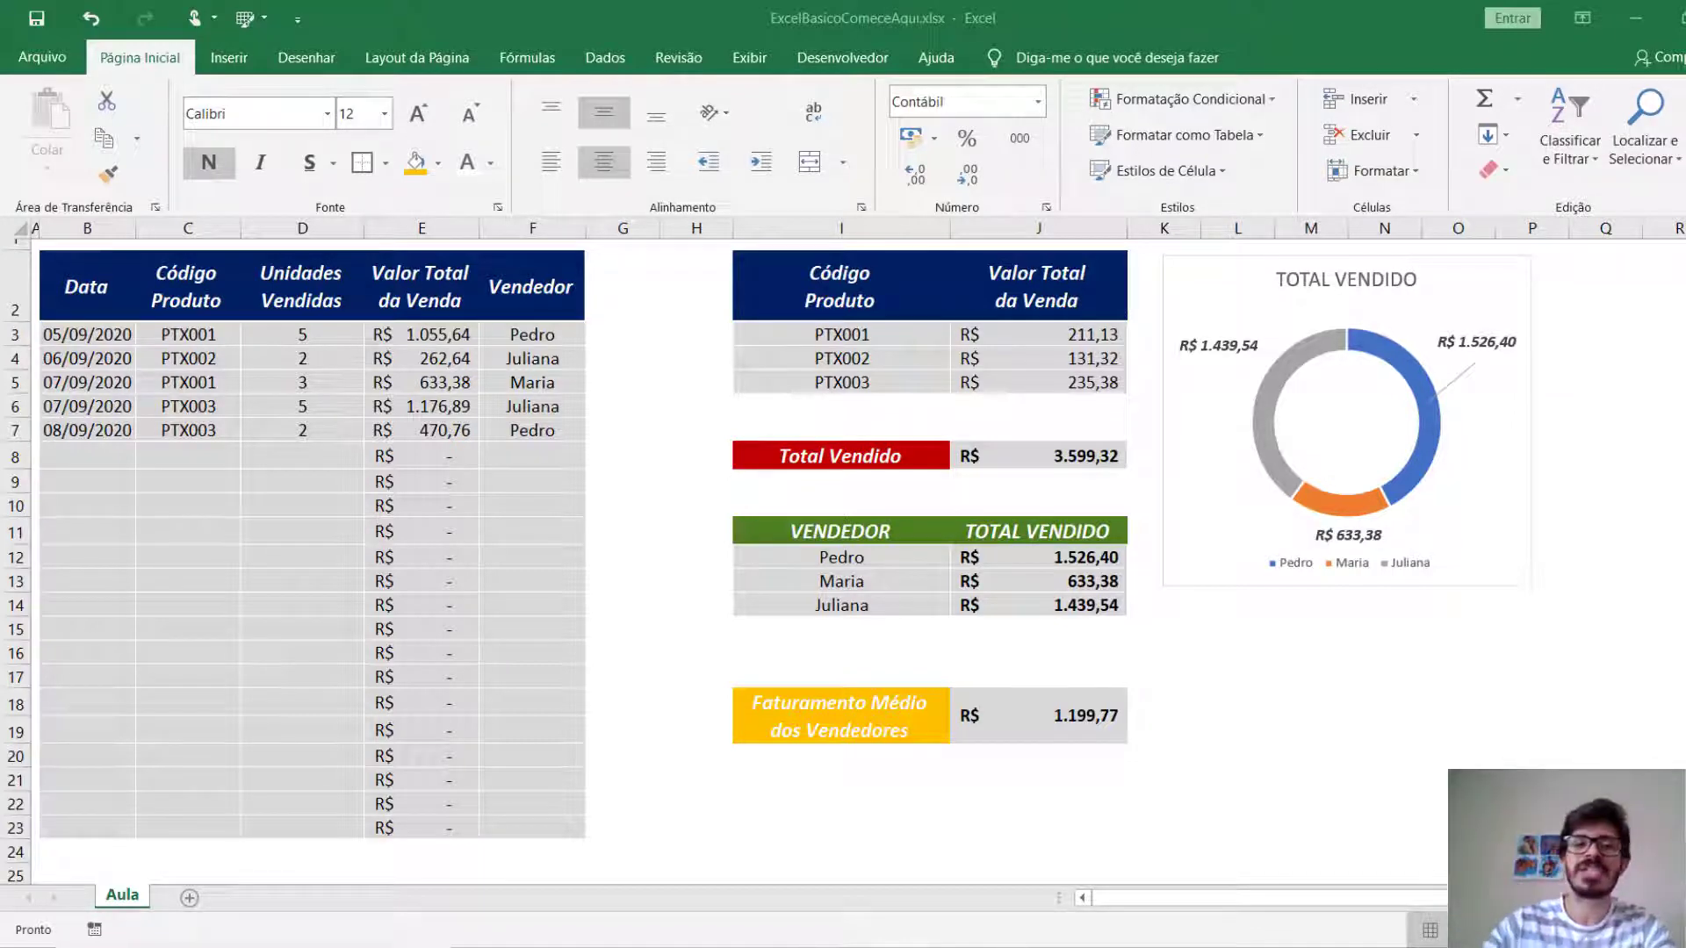
Examine the formulas behind the seller totals, Faturamento Médio dos Vendedores and Total Vendido, plus the source range of the doughnut chart.
{"action": "left_click", "coordinate": [97, 293]}
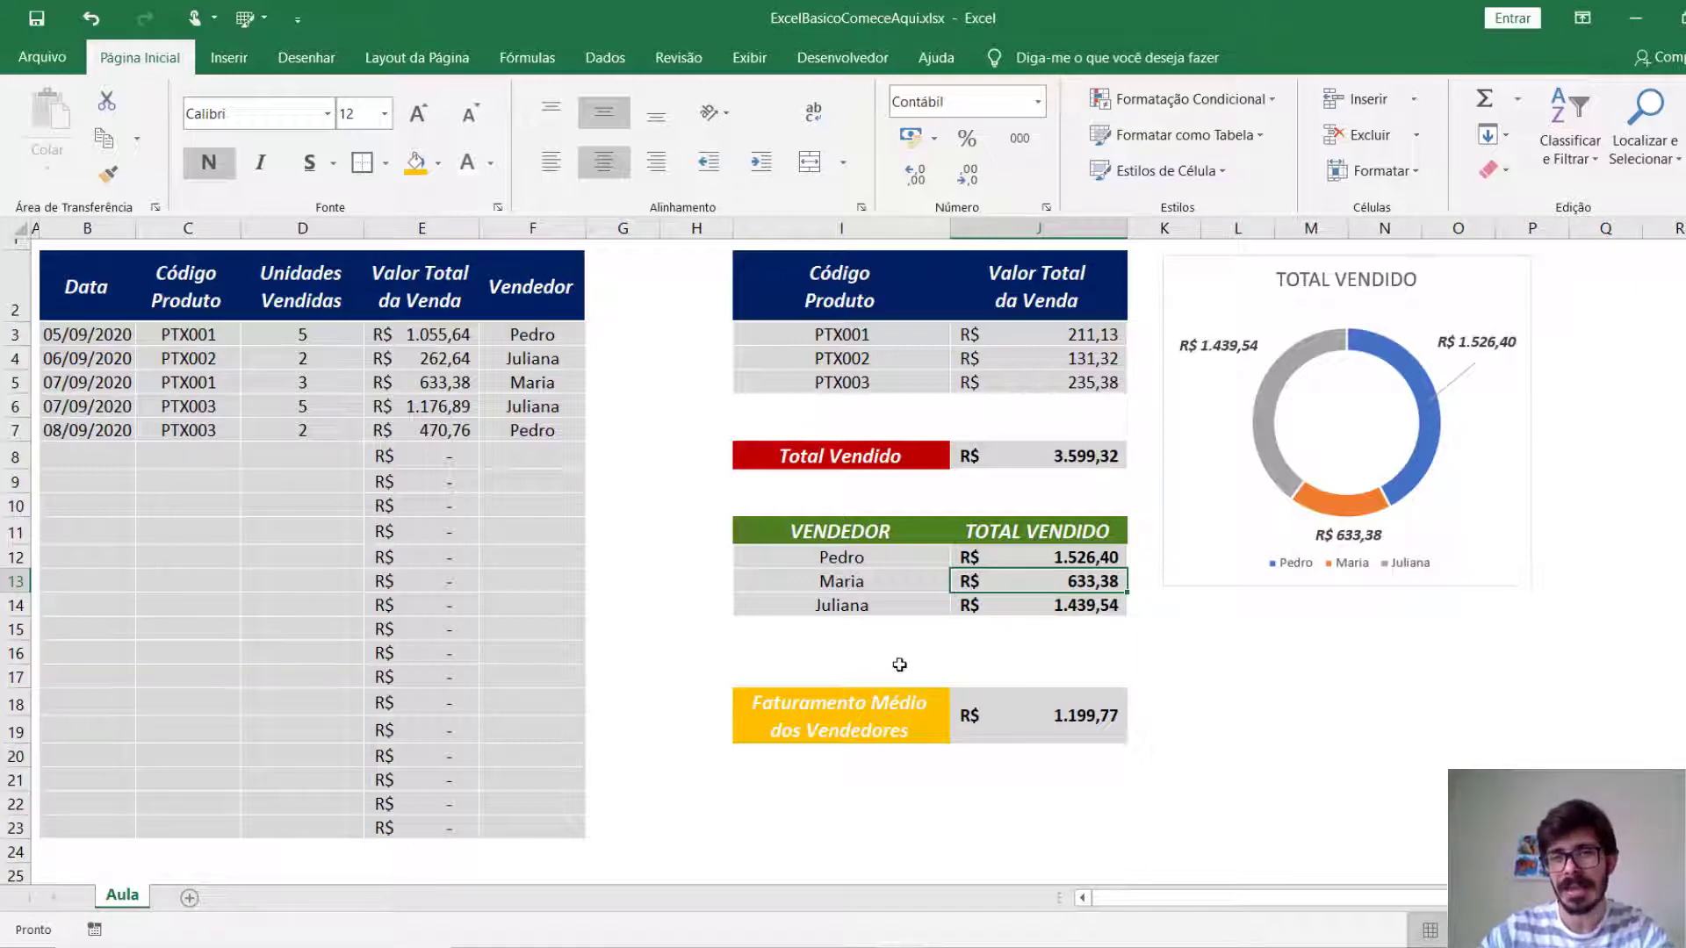
{"action": "double_click", "coordinate": [1035, 557]}
{"action": "key", "text": "Escape"}
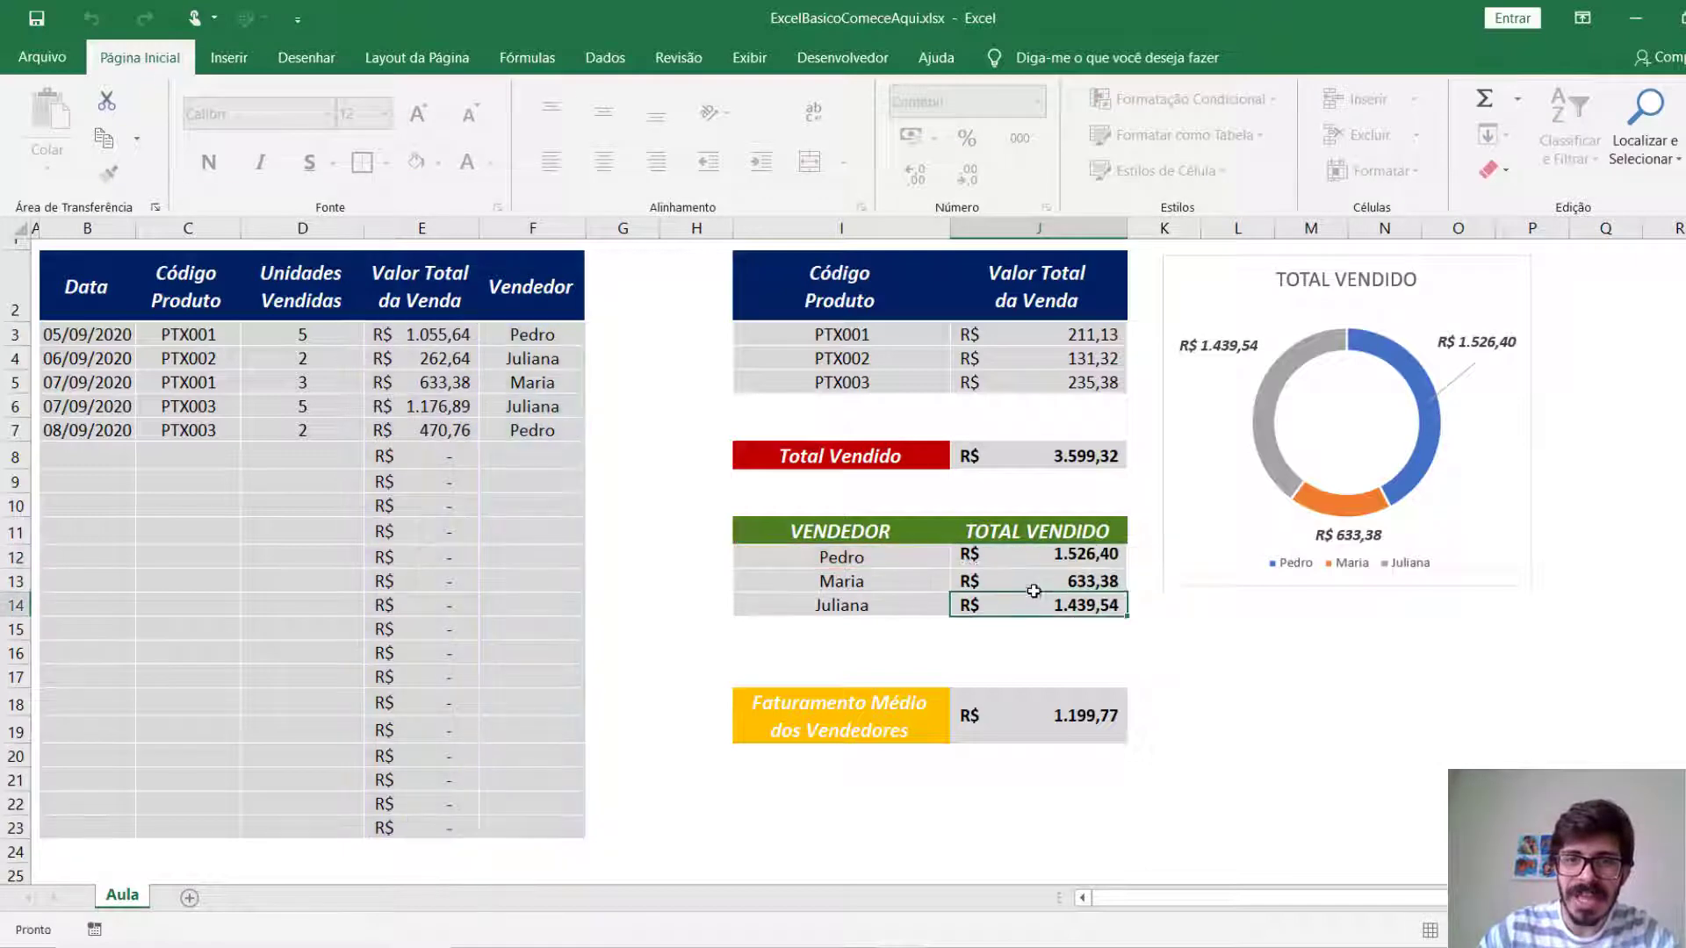
{"action": "double_click", "coordinate": [1036, 601]}
{"action": "key", "text": "Escape"}
{"action": "double_click", "coordinate": [1034, 582]}
{"action": "left_click", "coordinate": [1030, 709]}
{"action": "double_click", "coordinate": [1030, 709]}
{"action": "key", "text": "Escape"}
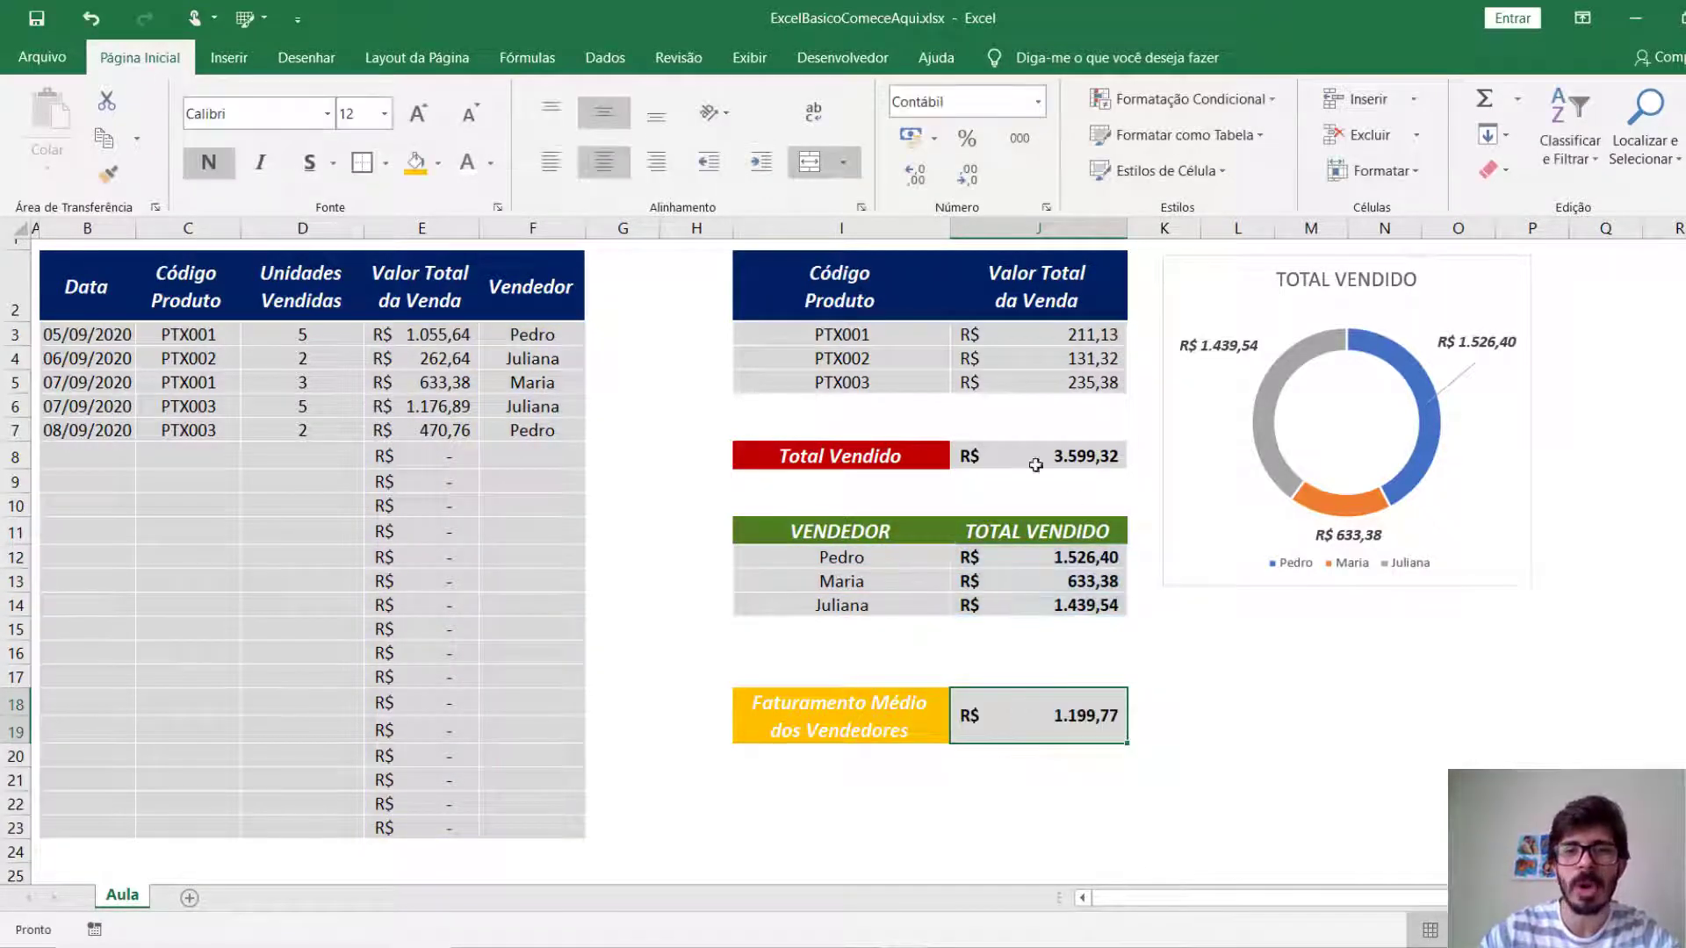
{"action": "double_click", "coordinate": [991, 448]}
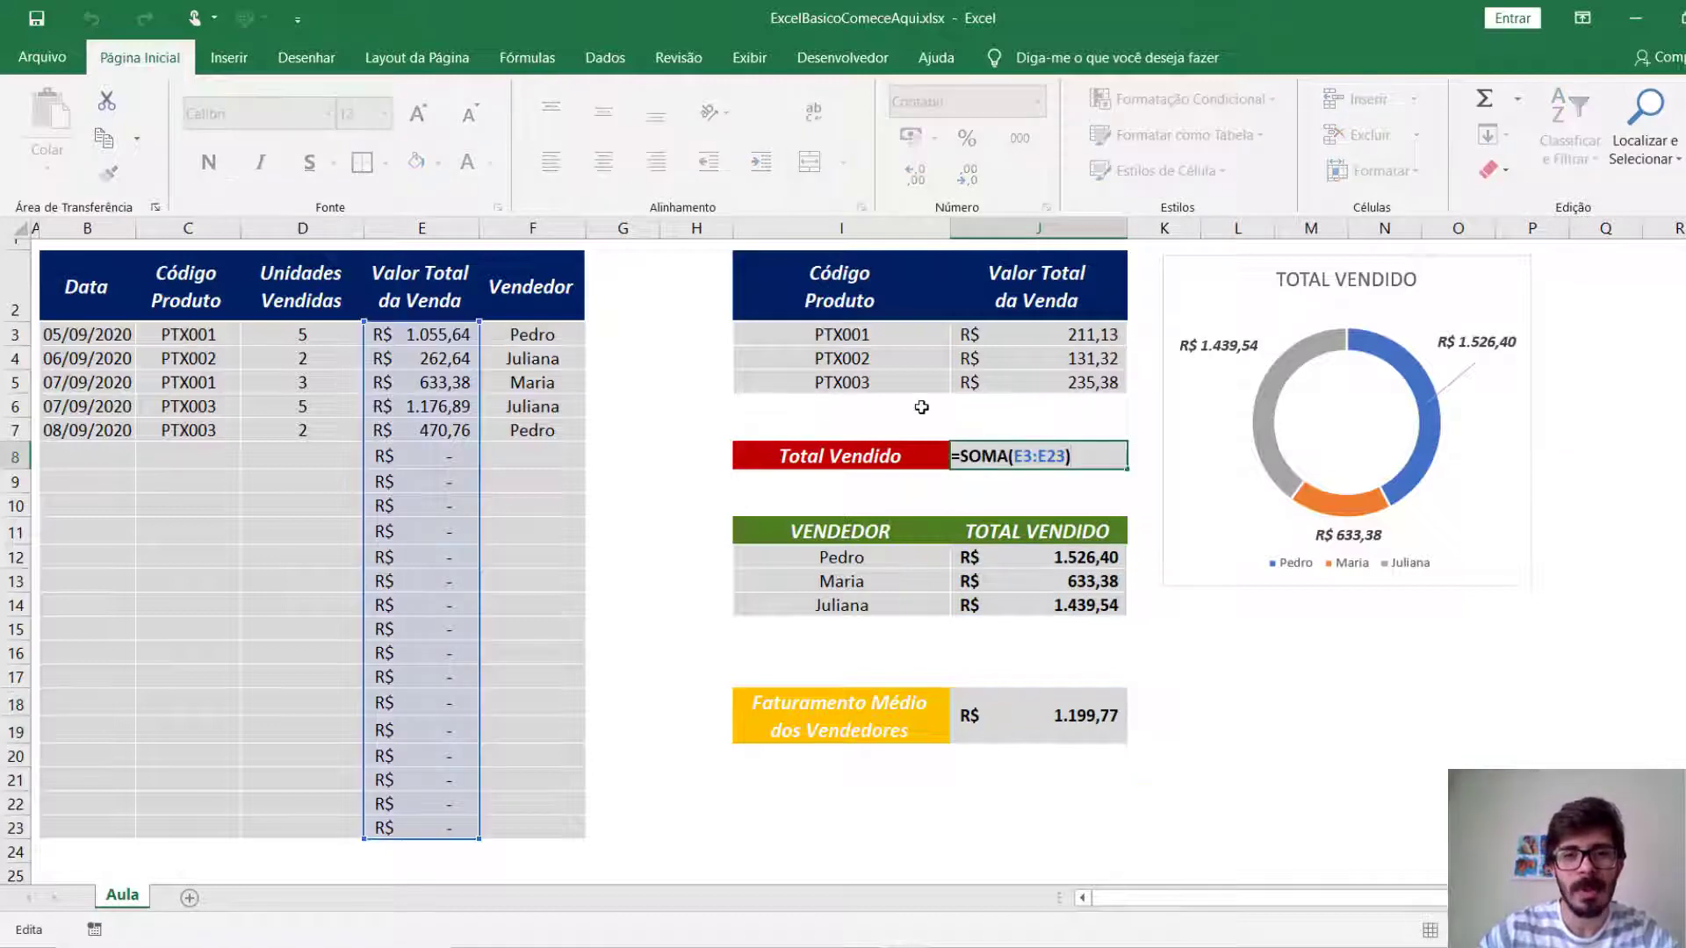
{"action": "key", "text": "Escape"}
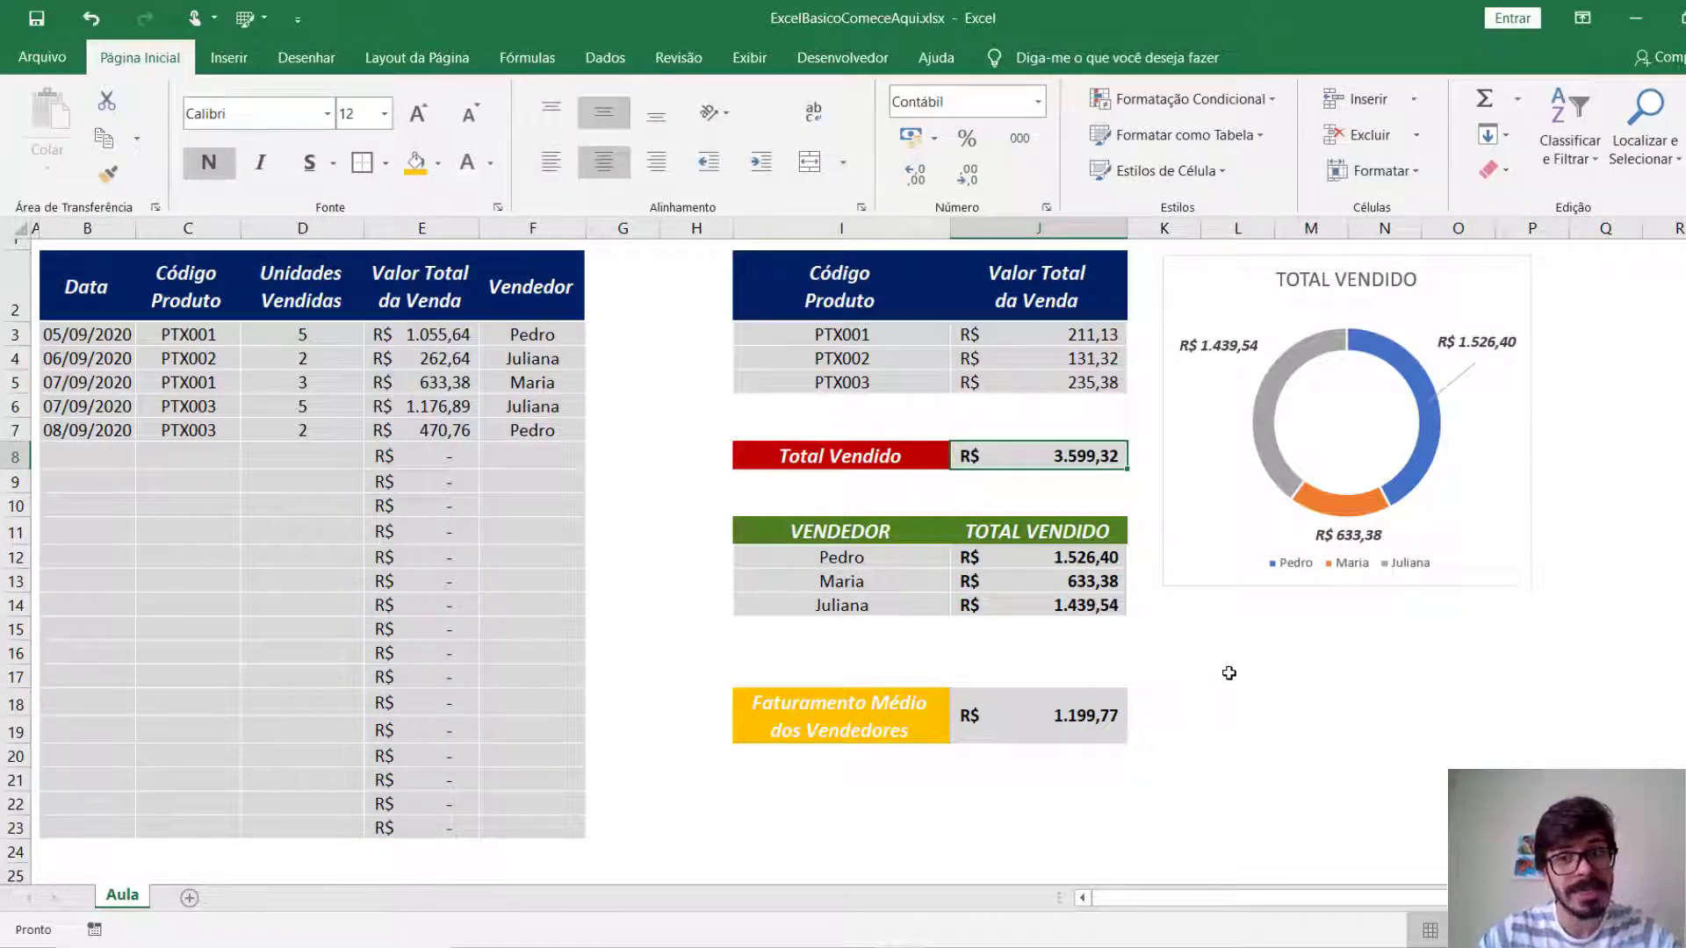
{"action": "left_click", "coordinate": [1188, 555]}
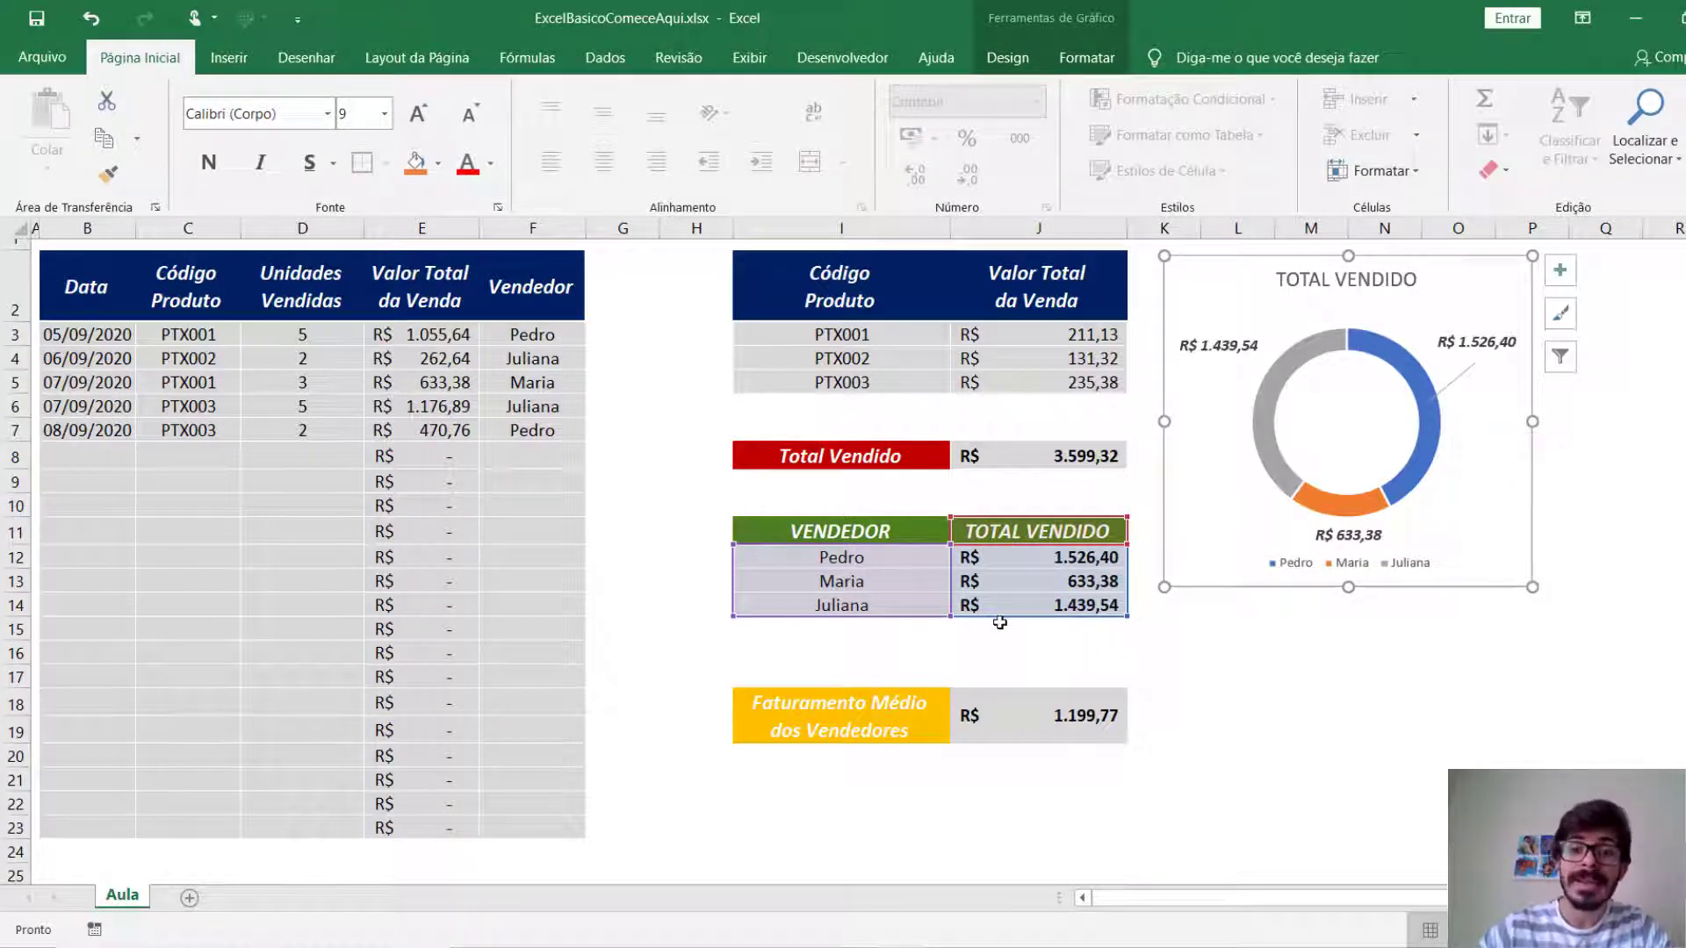
{"action": "left_click", "coordinate": [1321, 728]}
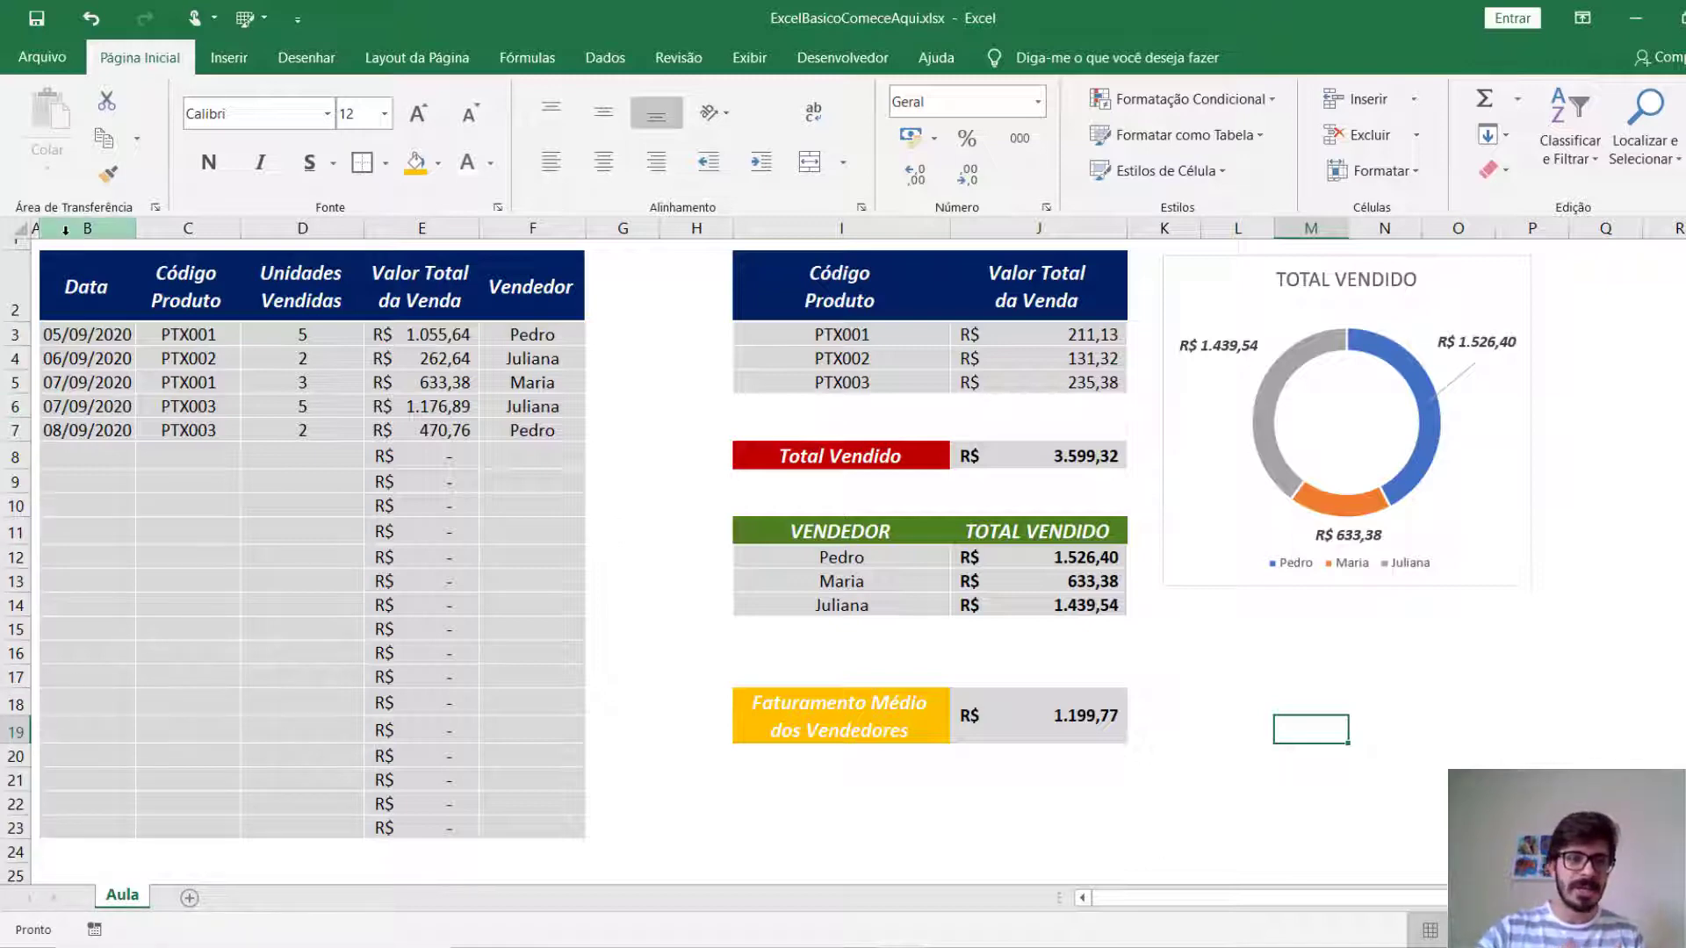
Review the column headers of the sales table, from Data to Vendedor, and those of the product value table.
{"action": "left_click", "coordinate": [96, 301]}
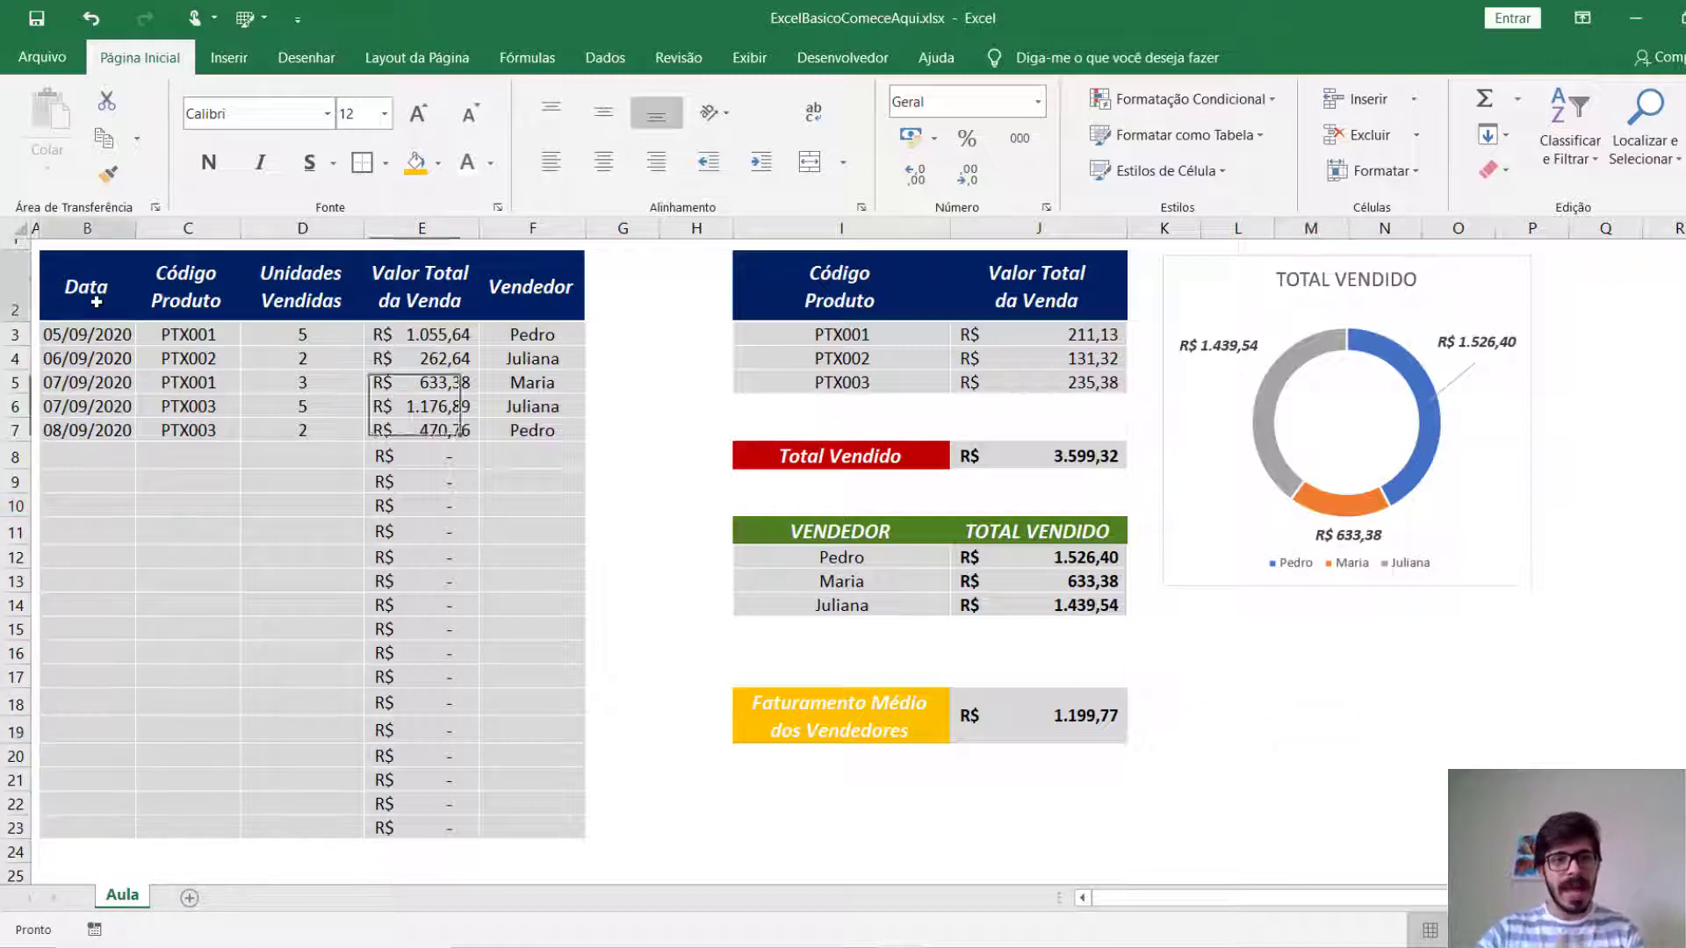
{"action": "left_click", "coordinate": [154, 294]}
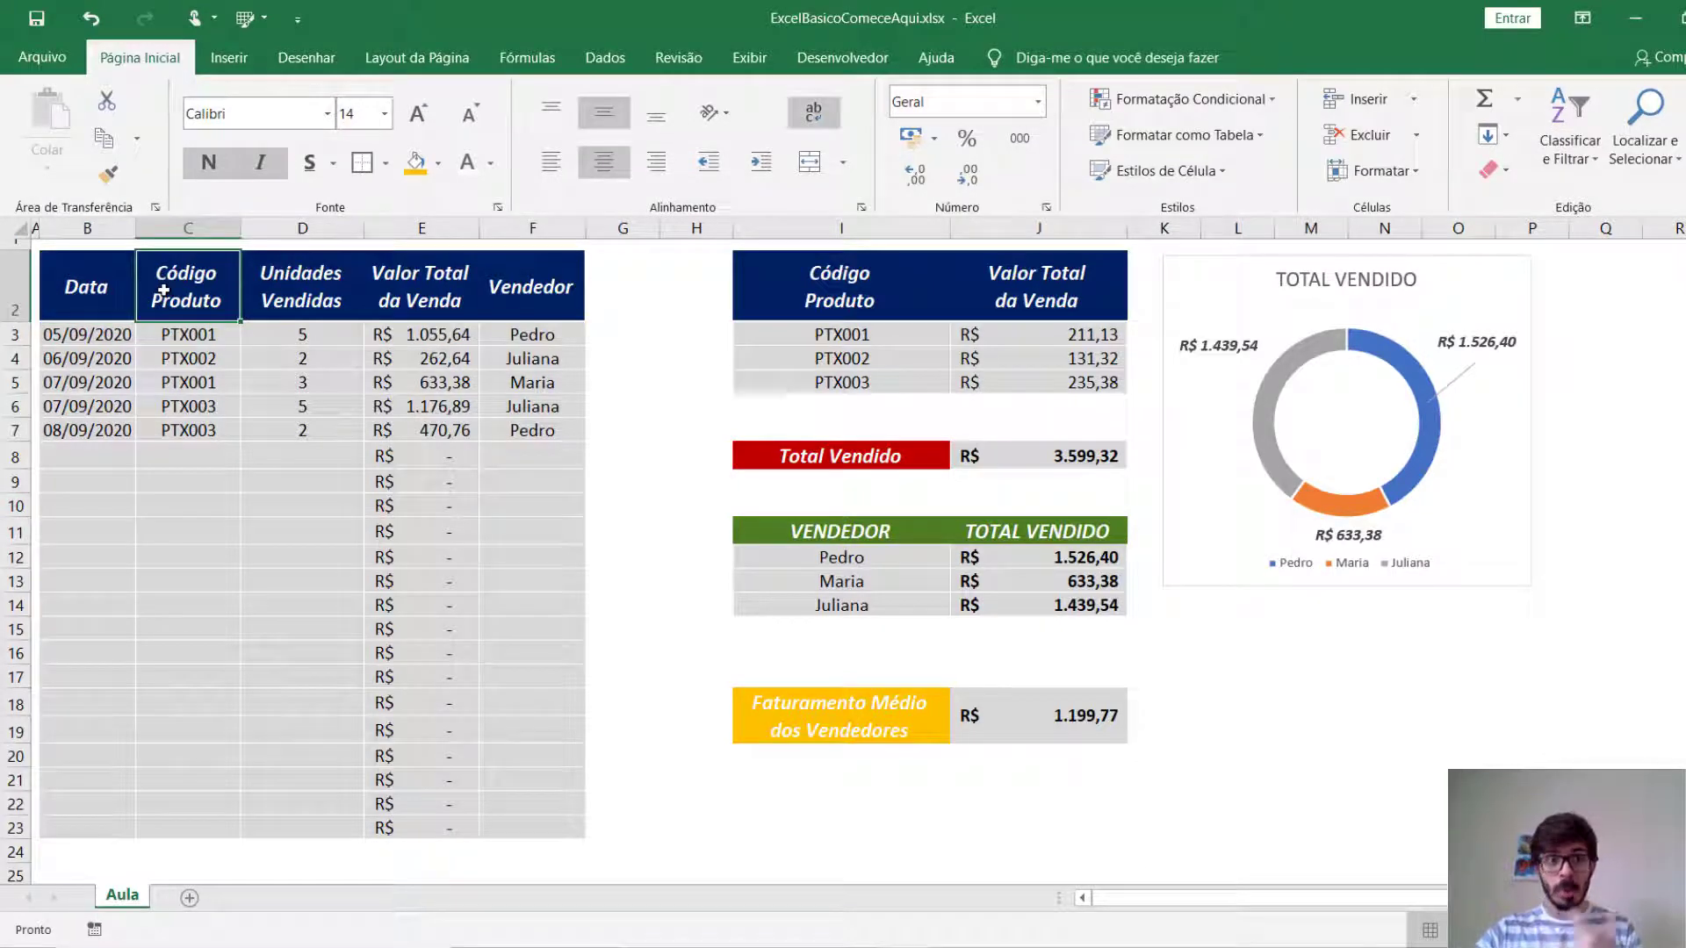
{"action": "left_click", "coordinate": [297, 290]}
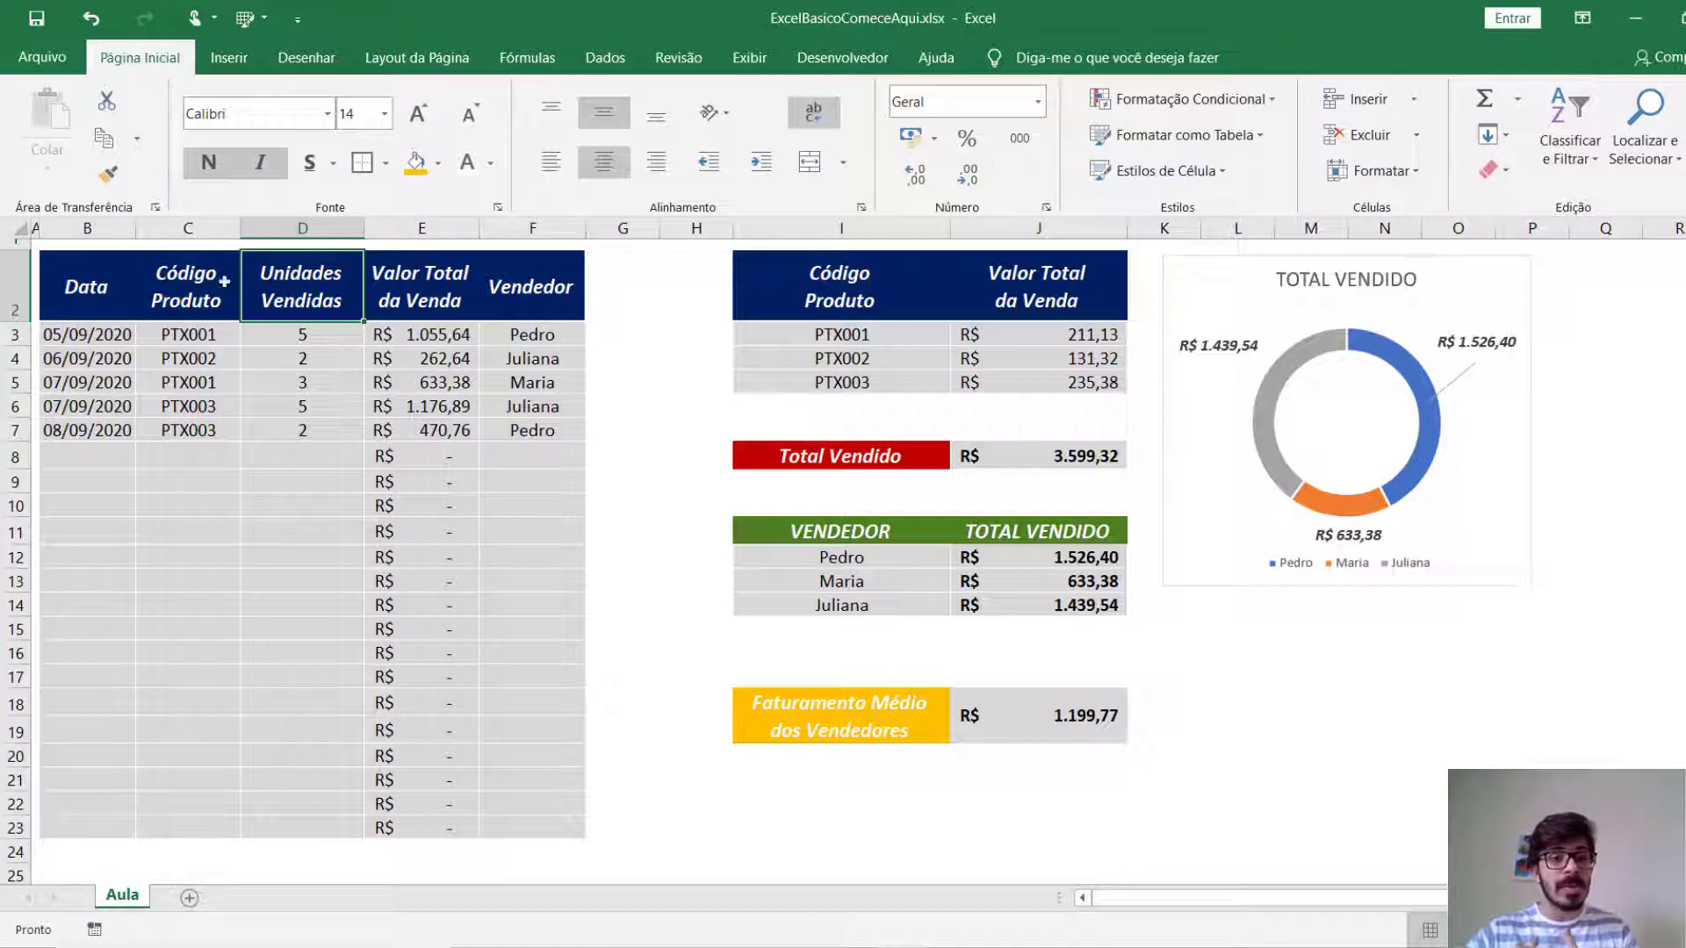
{"action": "left_click_drag", "start_coordinate": [88, 294], "coordinate": [395, 264]}
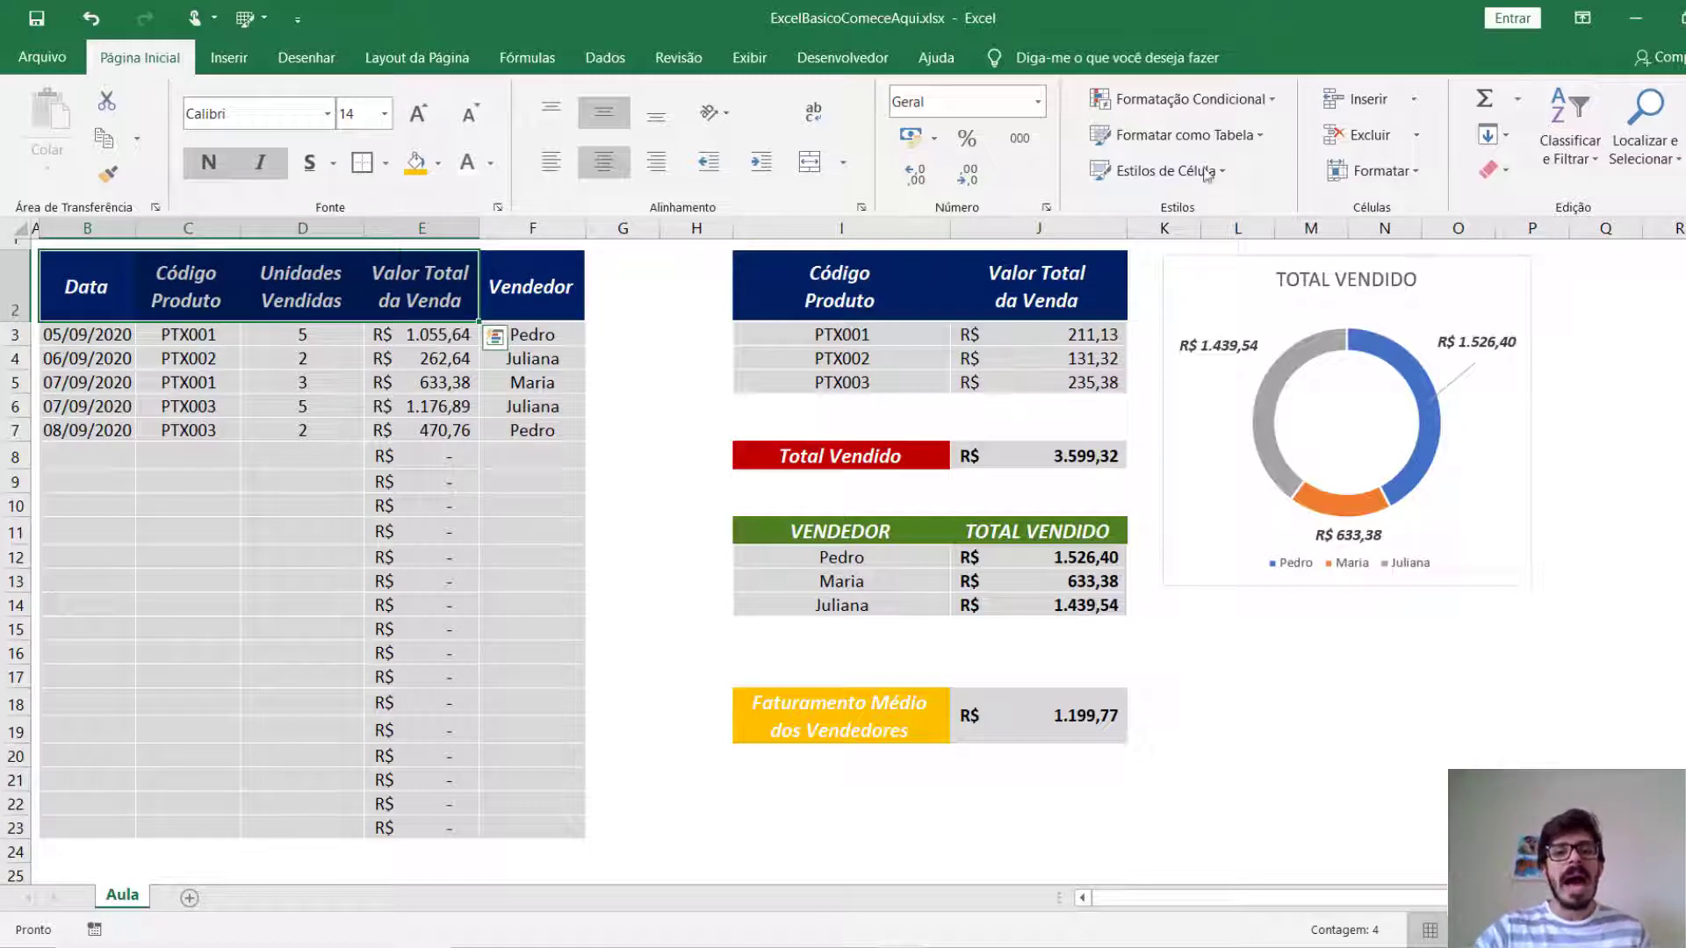
{"action": "left_click_drag", "start_coordinate": [878, 294], "coordinate": [1008, 287]}
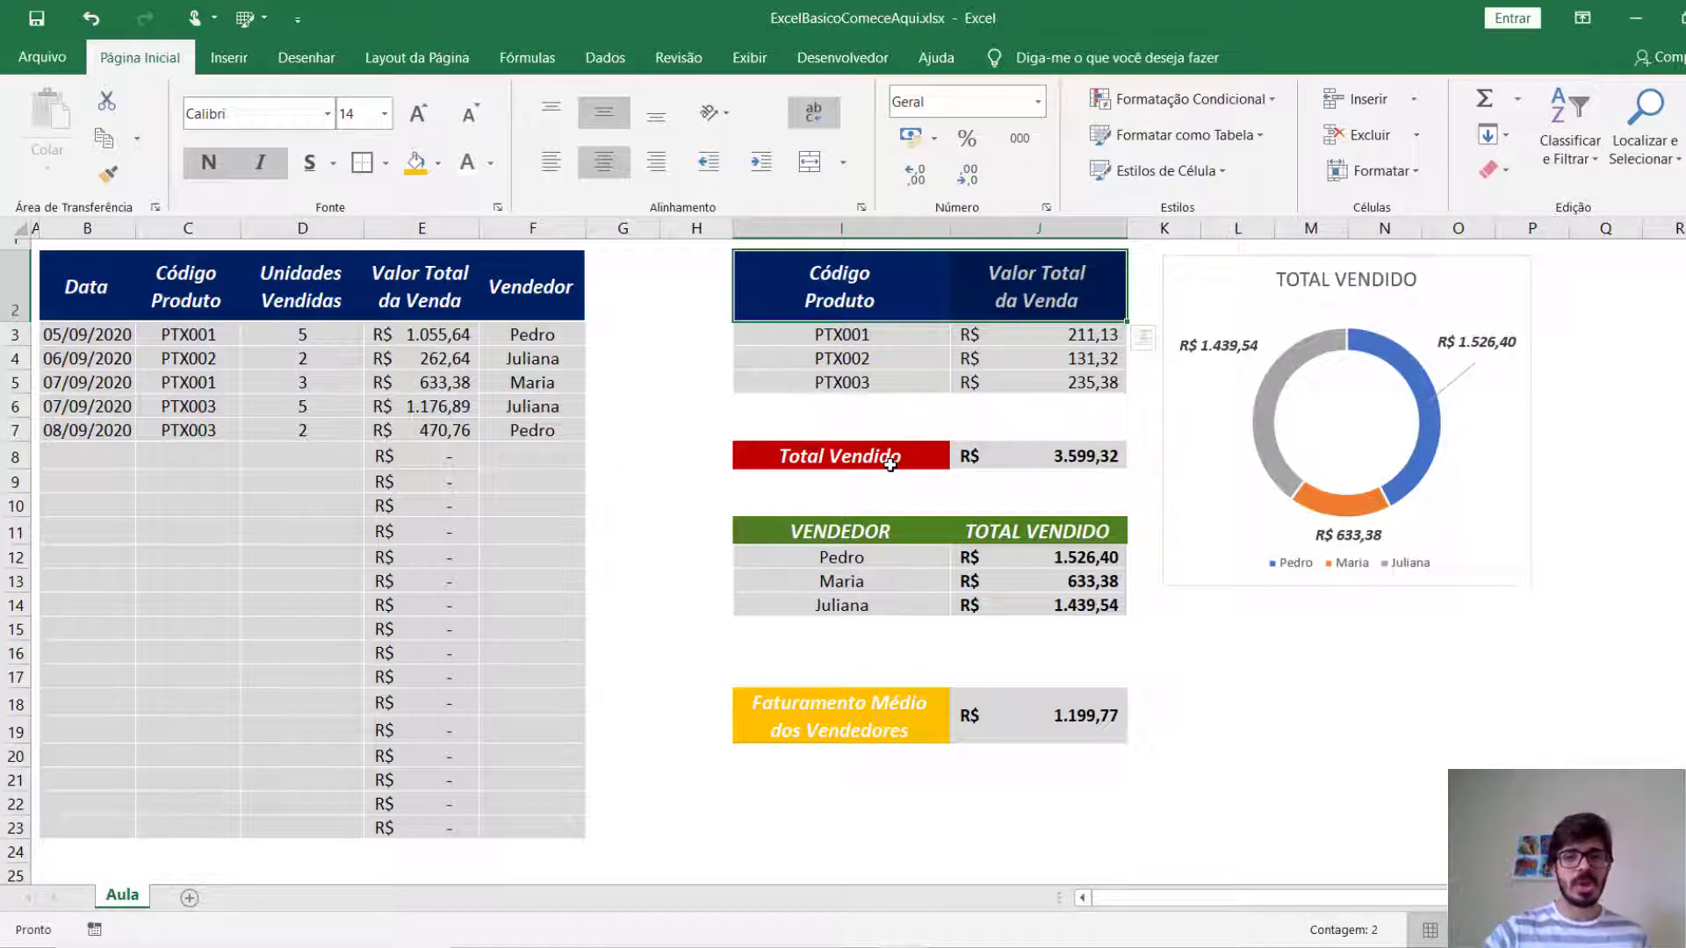
{"action": "left_click", "coordinate": [833, 409]}
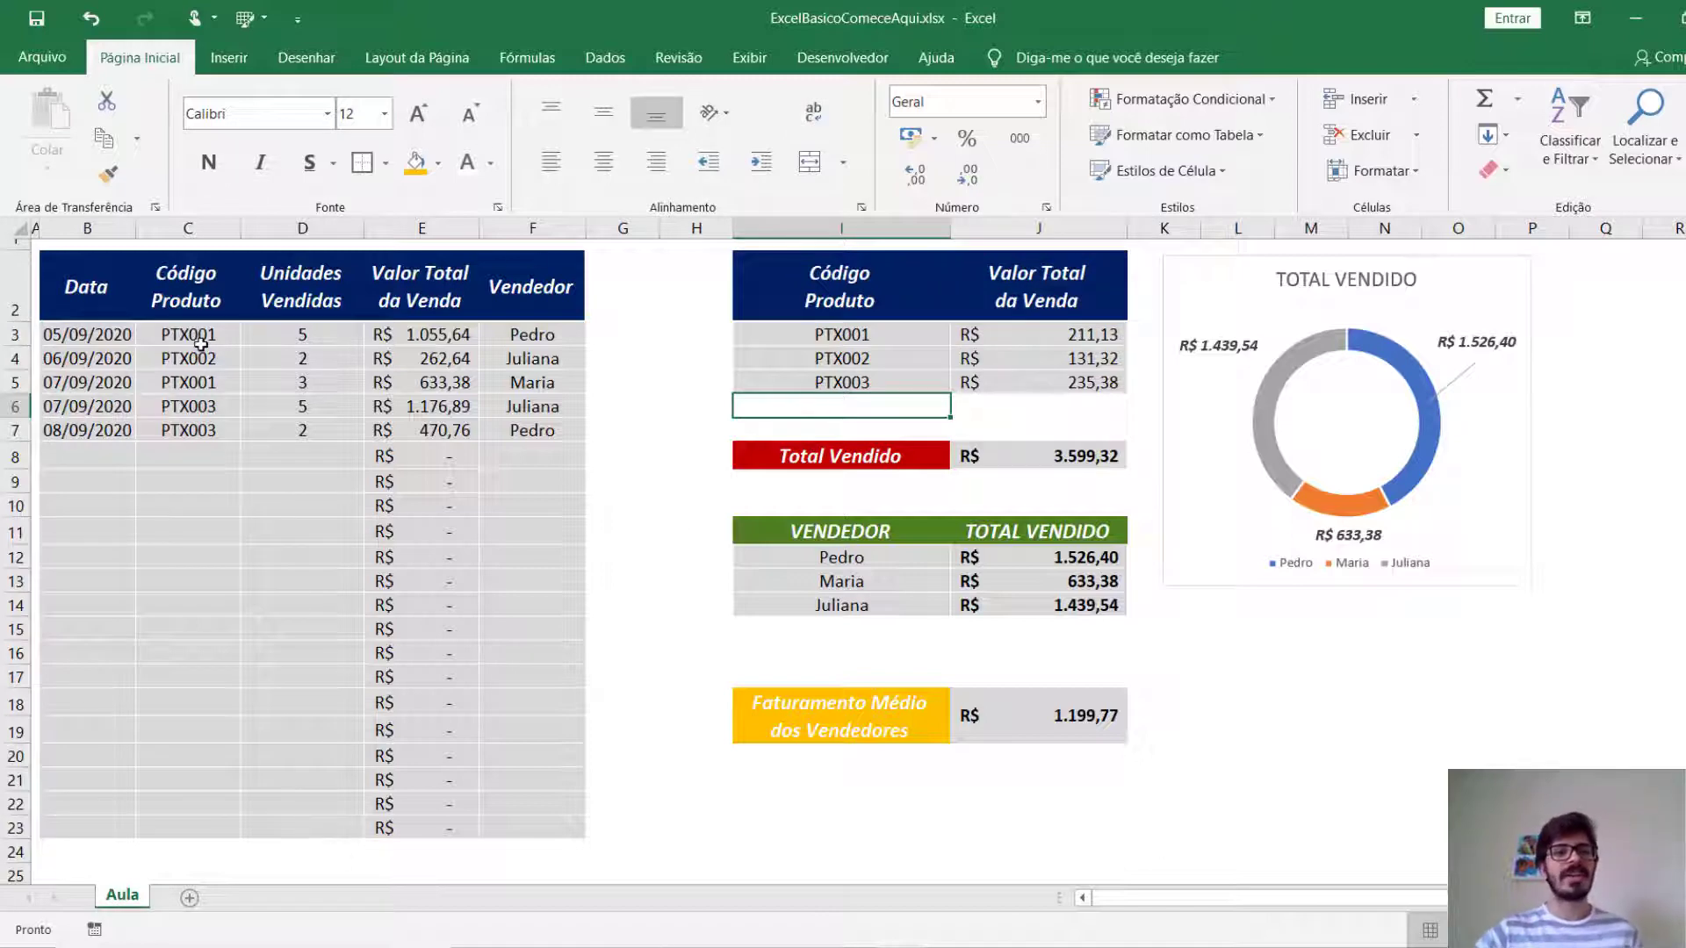
{"action": "left_click", "coordinate": [94, 299]}
{"action": "left_click", "coordinate": [210, 295]}
{"action": "left_click", "coordinate": [282, 290]}
{"action": "left_click", "coordinate": [404, 299]}
{"action": "left_click", "coordinate": [531, 290]}
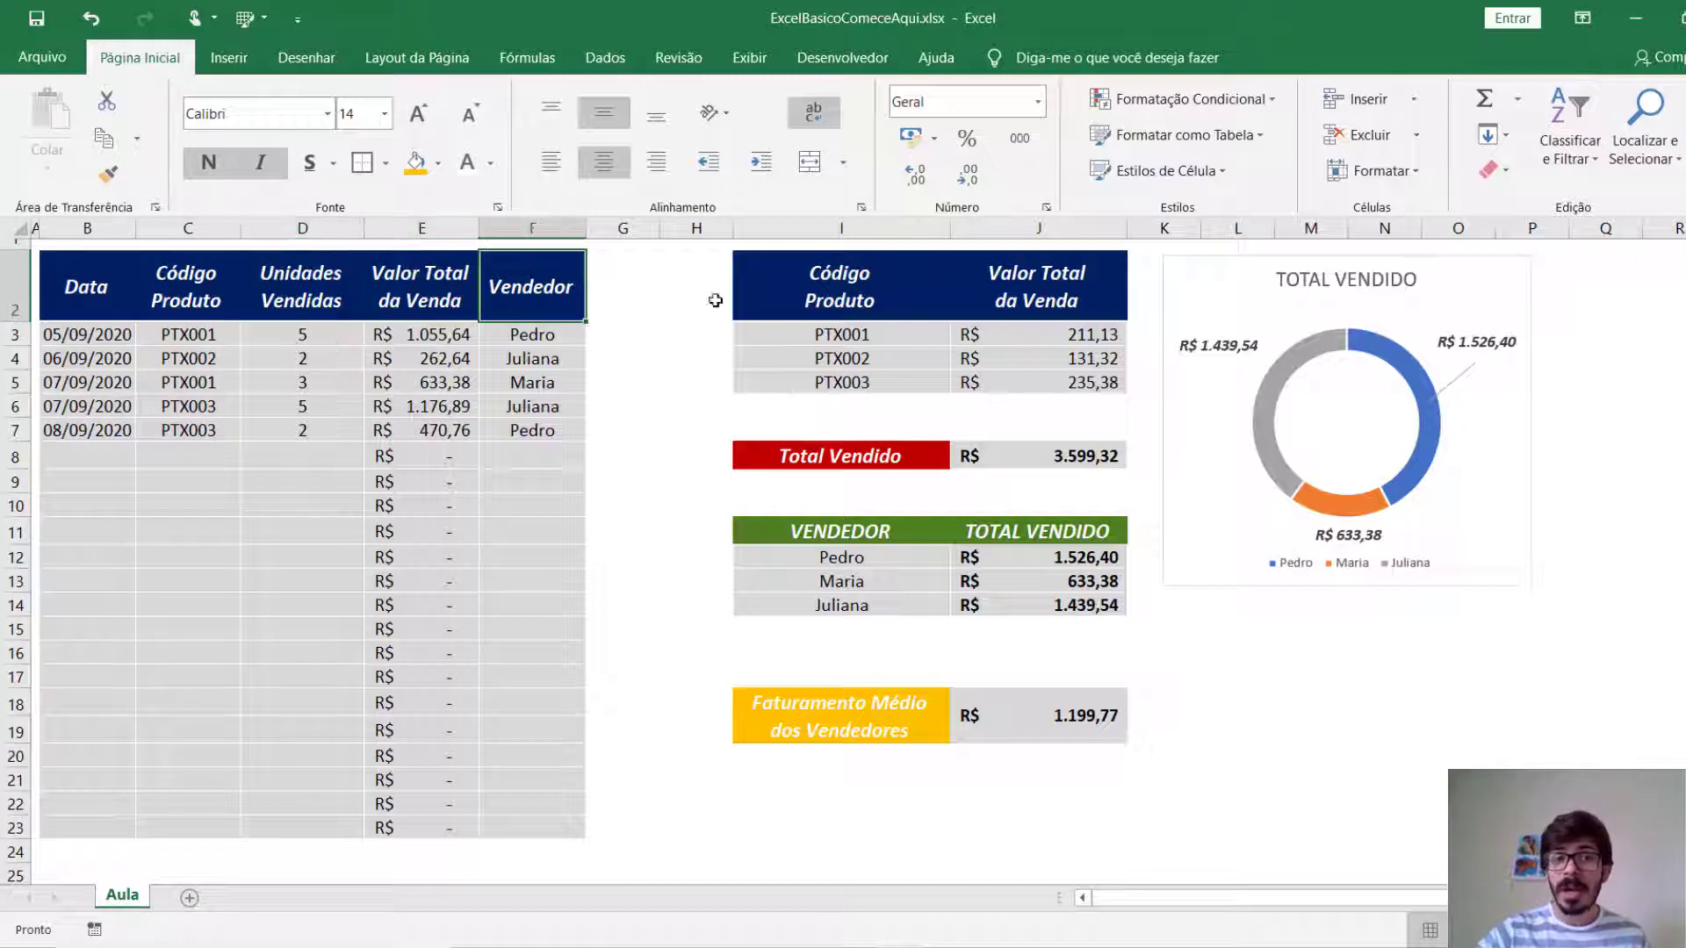
Review the product value table, the Total Vendido, VENDEDOR and Faturamento Médio blocks, the sales entries and the doughnut chart.
{"action": "left_click_drag", "start_coordinate": [891, 293], "coordinate": [1071, 352]}
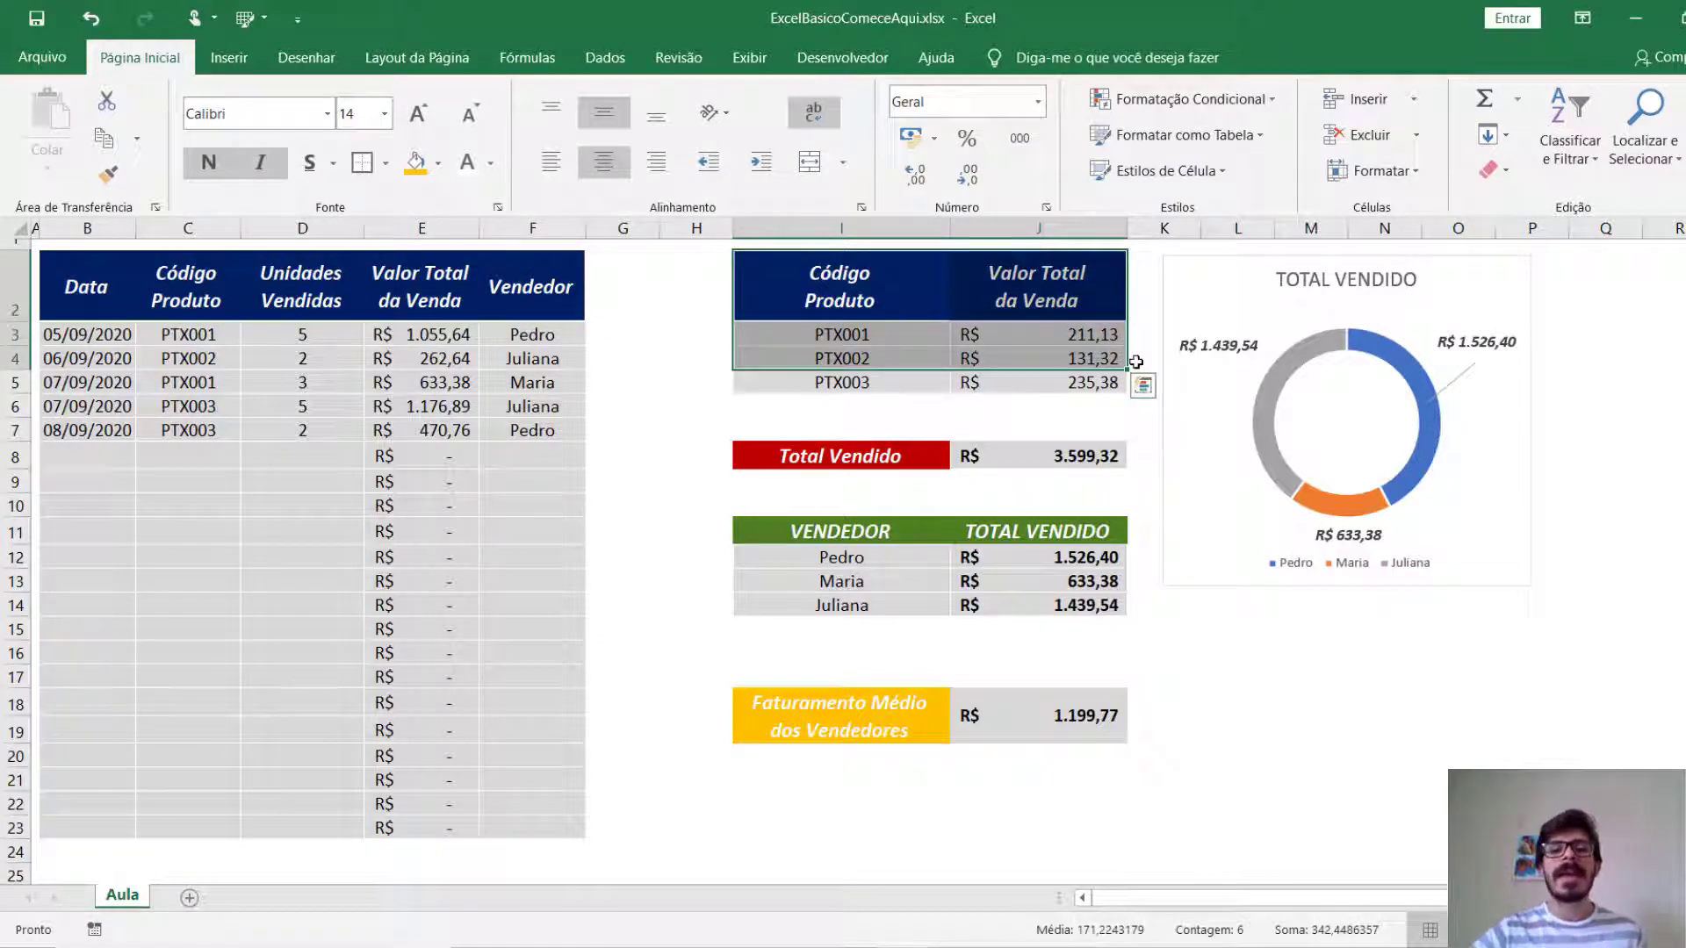
{"action": "left_click_drag", "start_coordinate": [877, 456], "coordinate": [986, 647]}
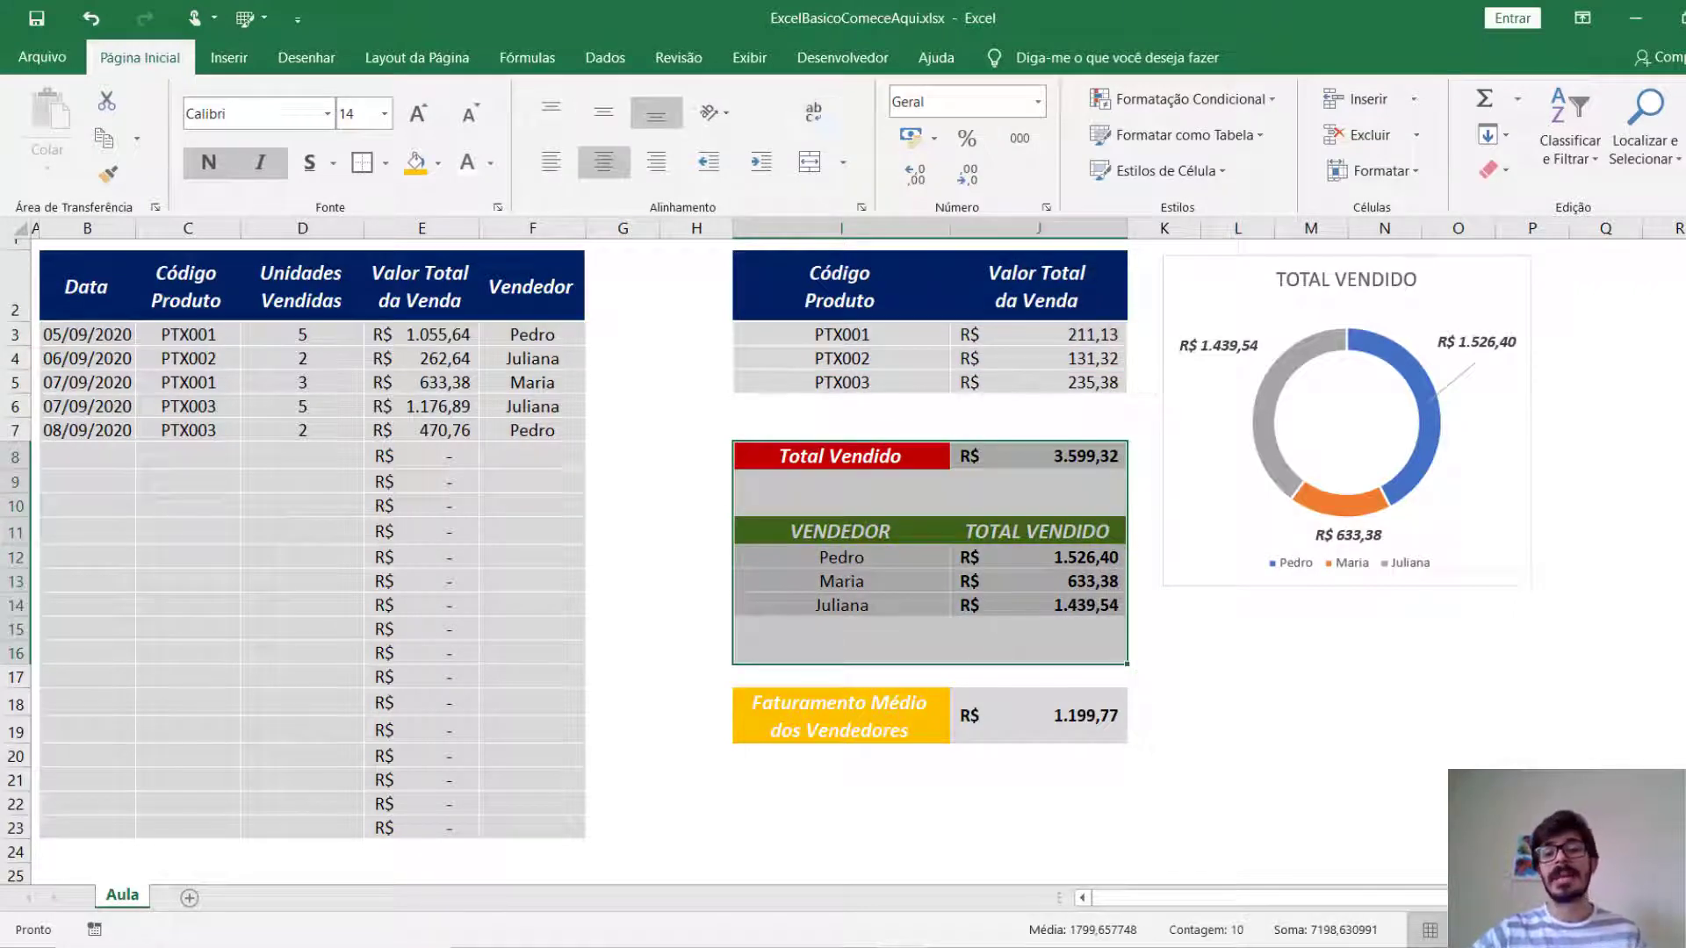
{"action": "left_click", "coordinate": [1458, 779]}
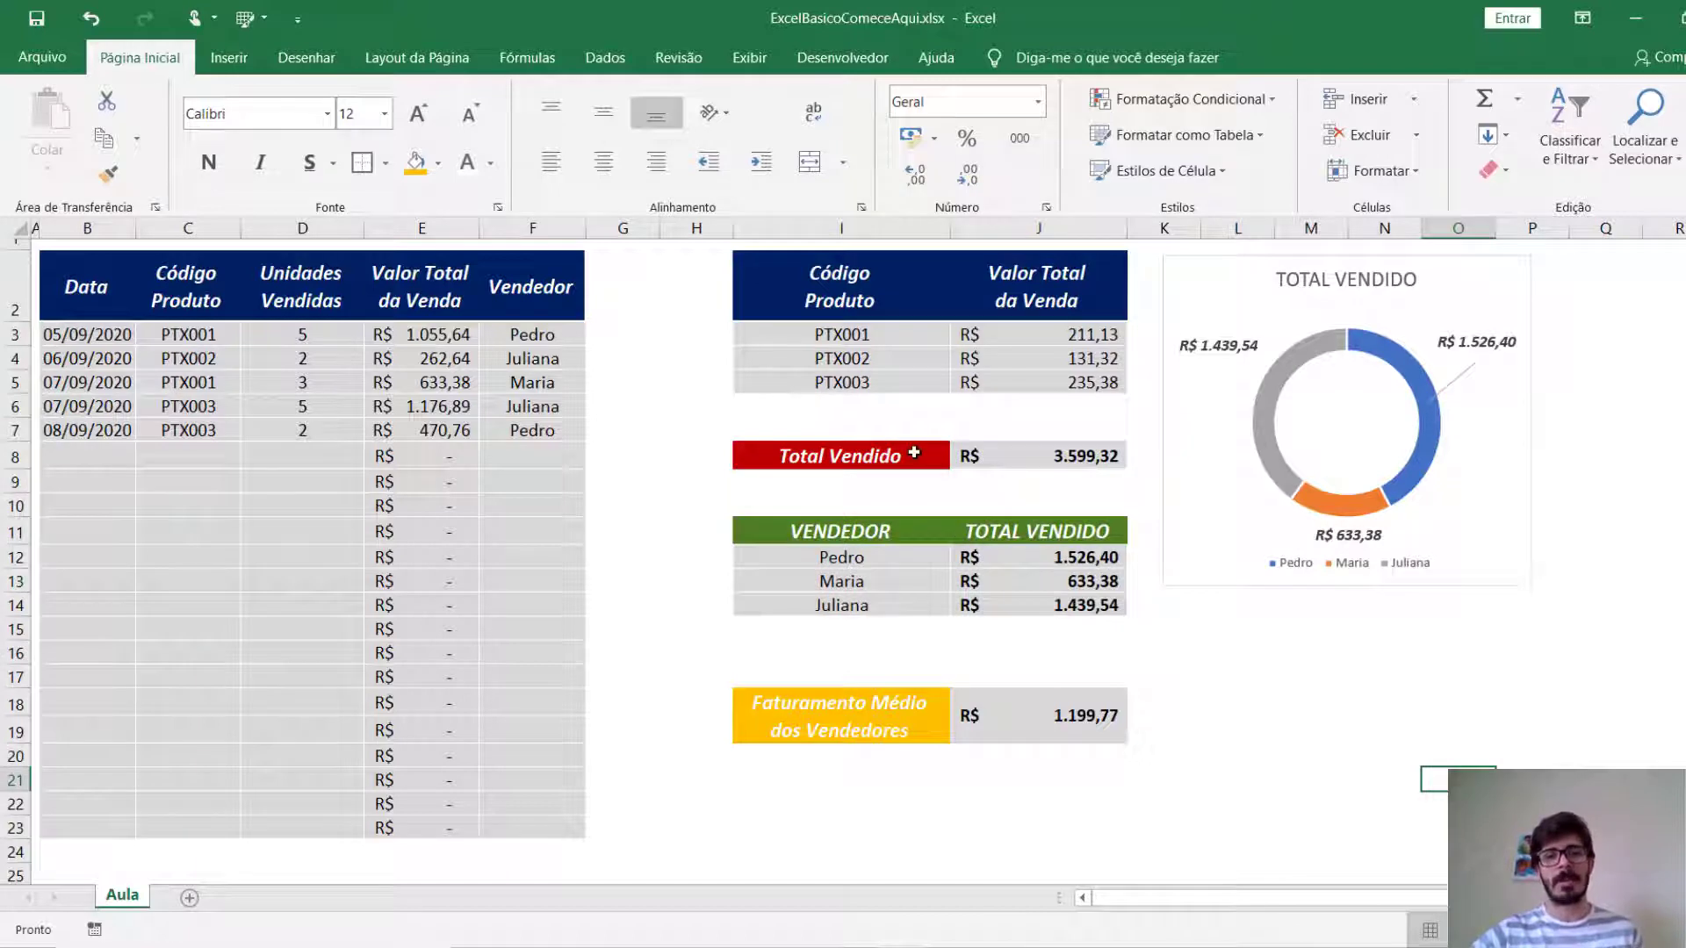
{"action": "left_click", "coordinate": [913, 455]}
{"action": "left_click_drag", "start_coordinate": [1017, 531], "coordinate": [867, 524]}
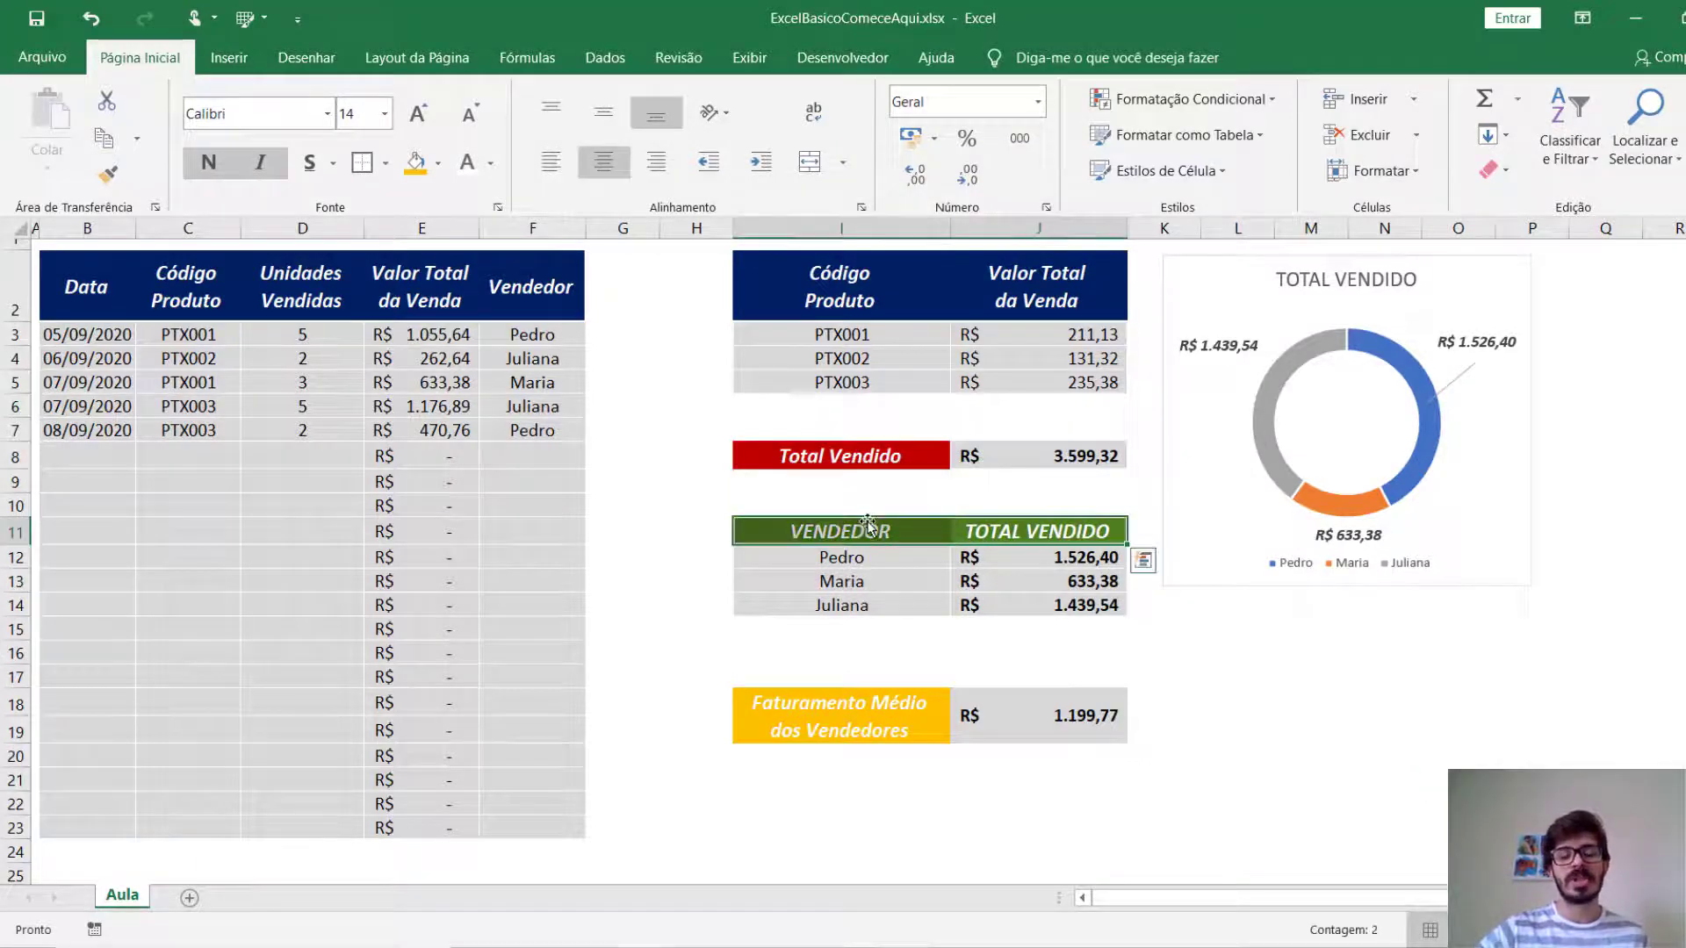
{"action": "left_click", "coordinate": [852, 711]}
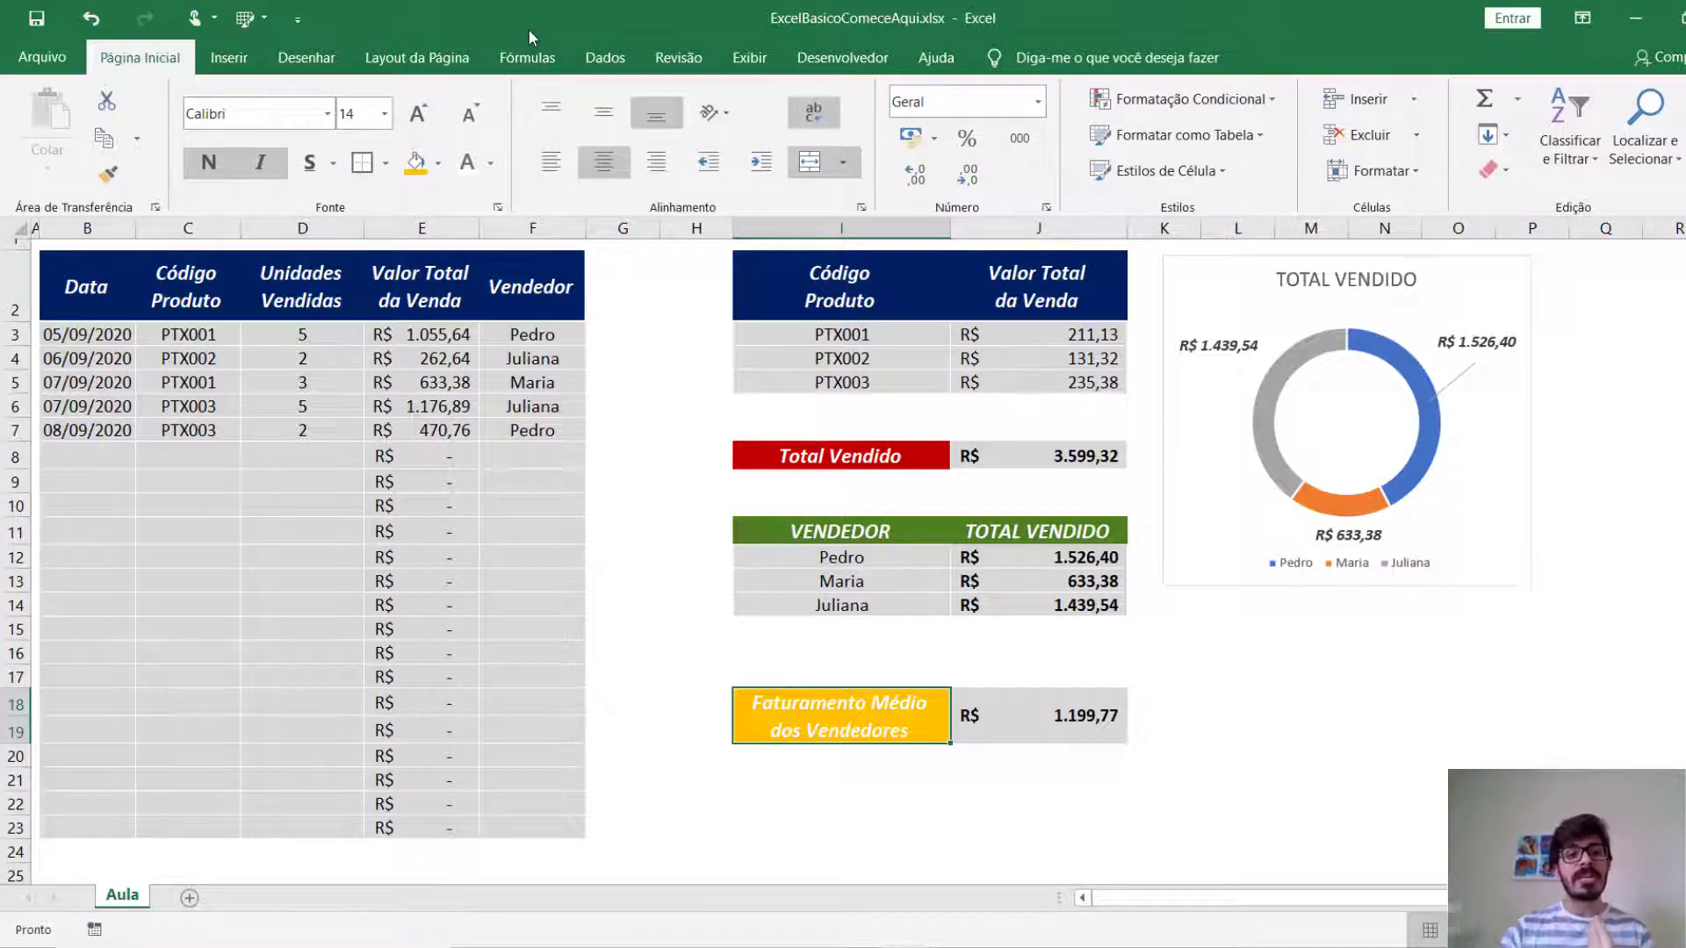
{"action": "left_click_drag", "start_coordinate": [147, 355], "coordinate": [286, 416]}
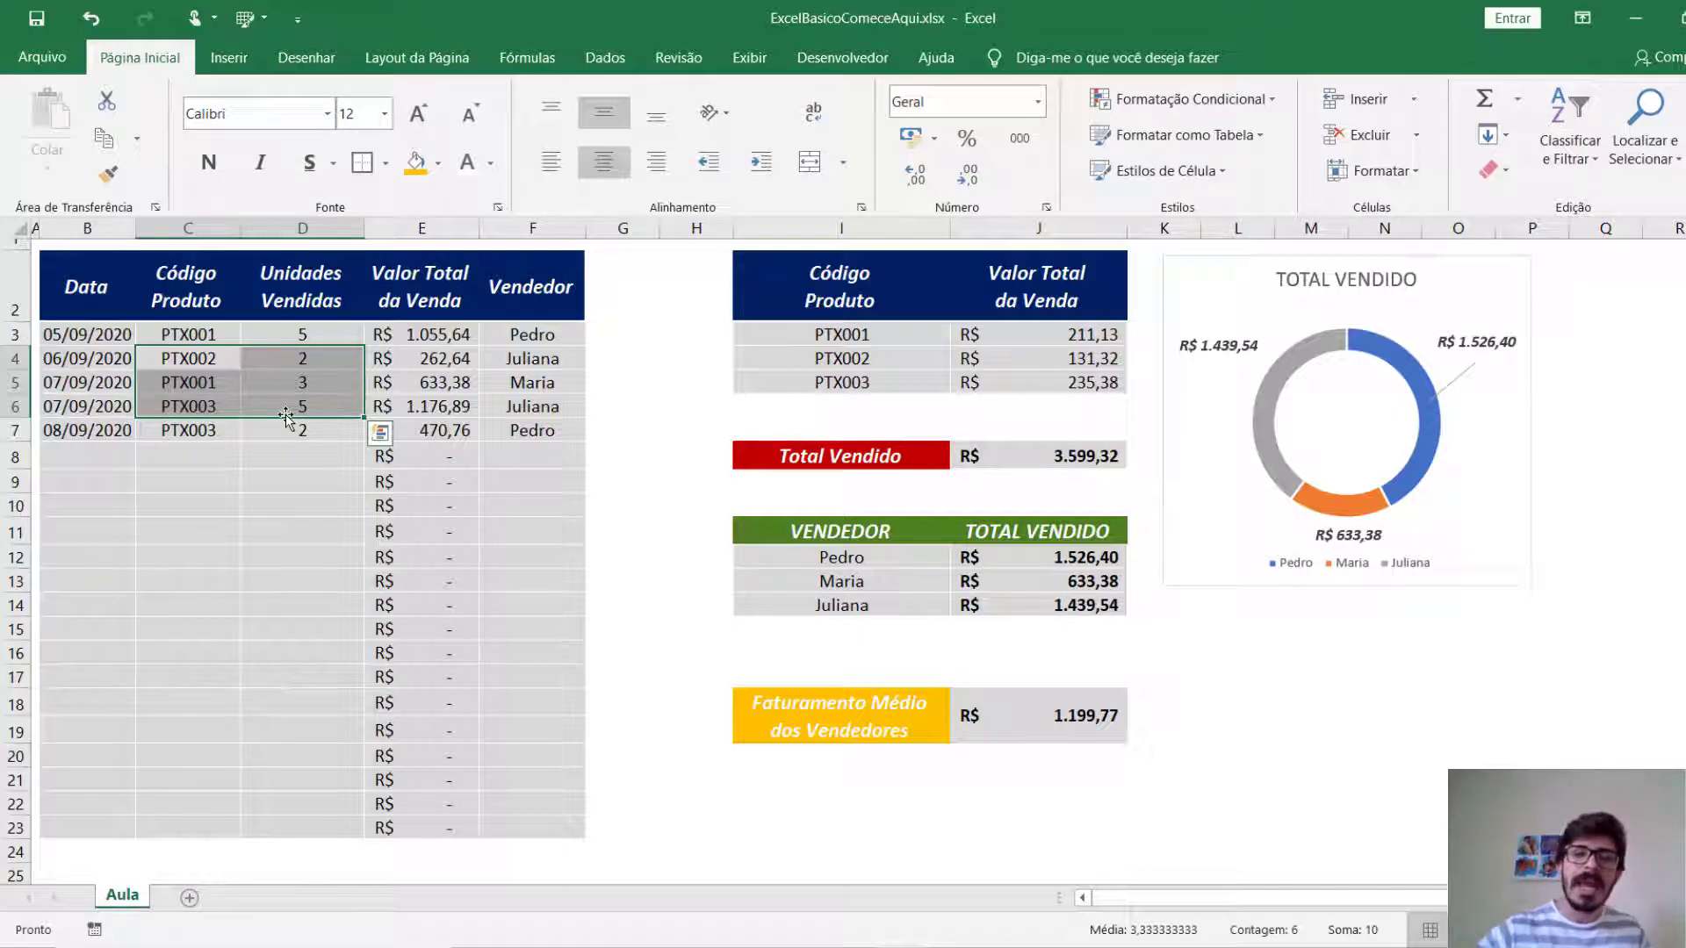
{"action": "left_click", "coordinate": [1223, 275]}
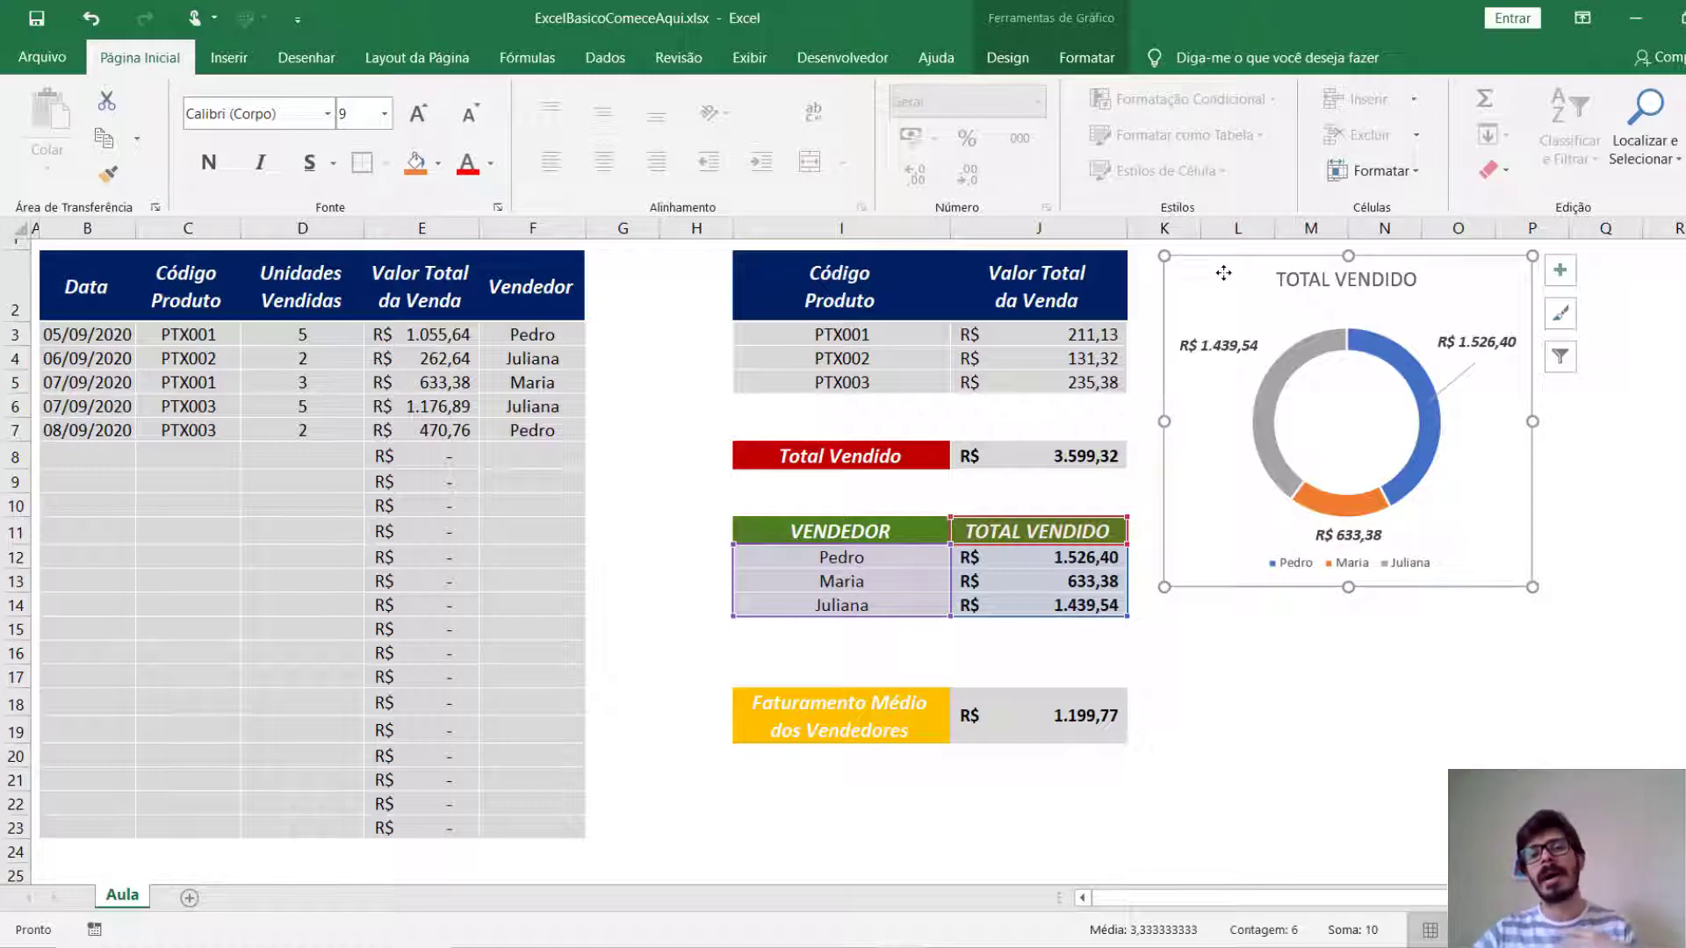
{"action": "left_click", "coordinate": [1391, 677]}
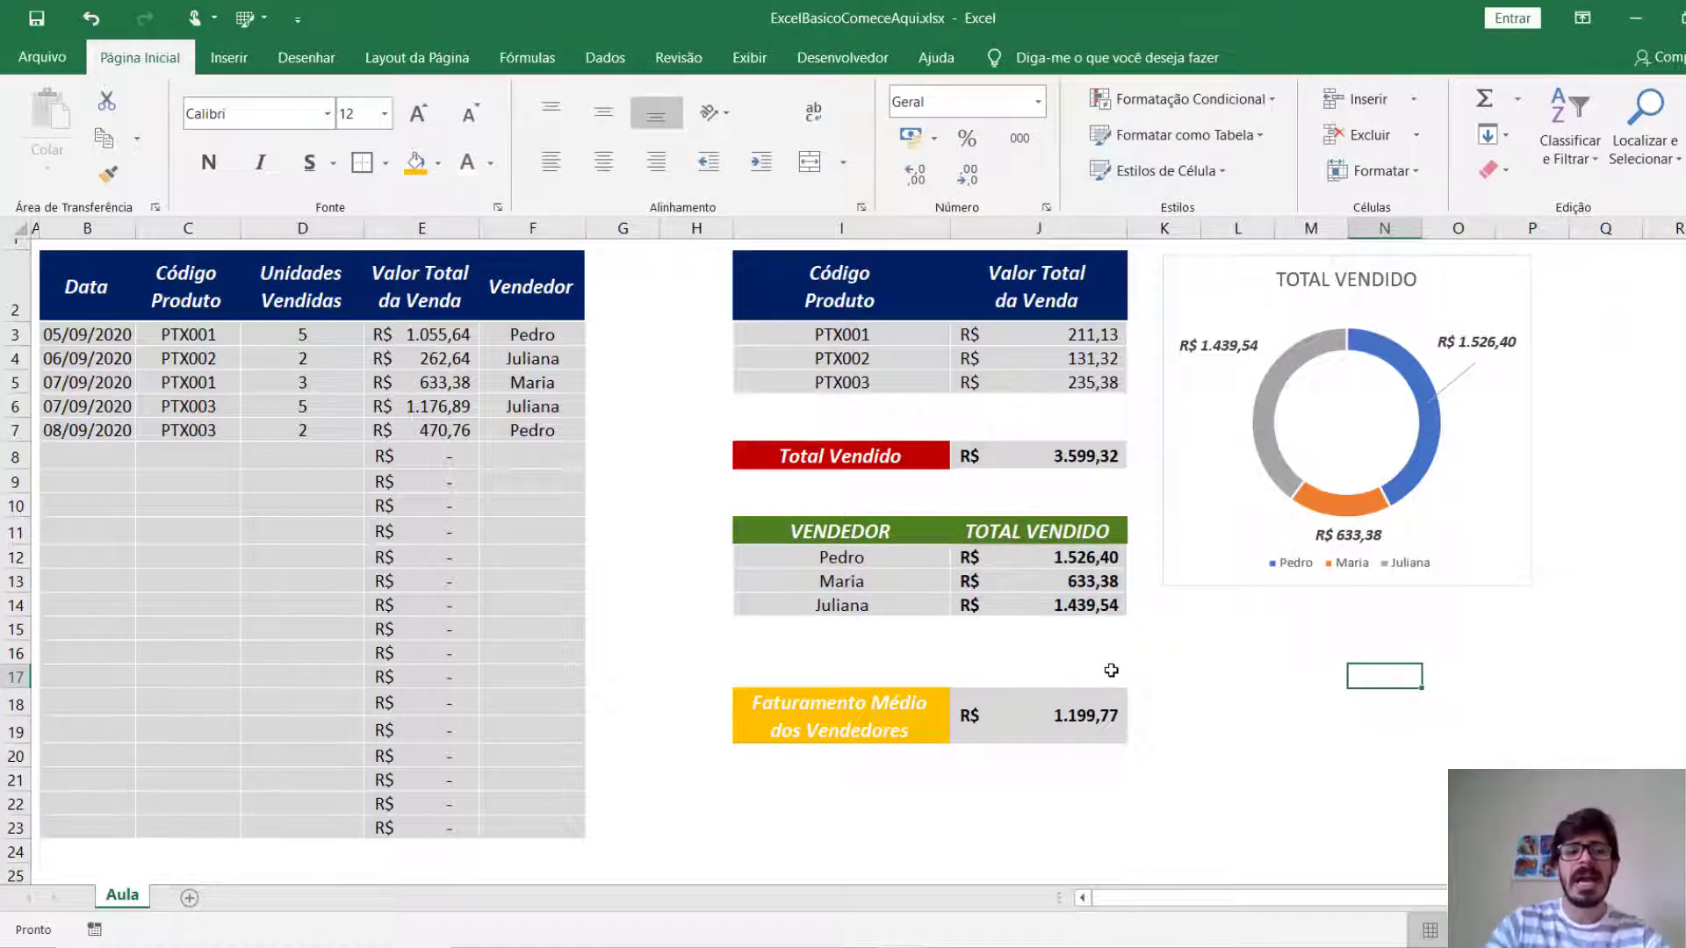
Add a new worksheet and enter "S - Sumarizar" in cell A1.
{"action": "left_click", "coordinate": [190, 897]}
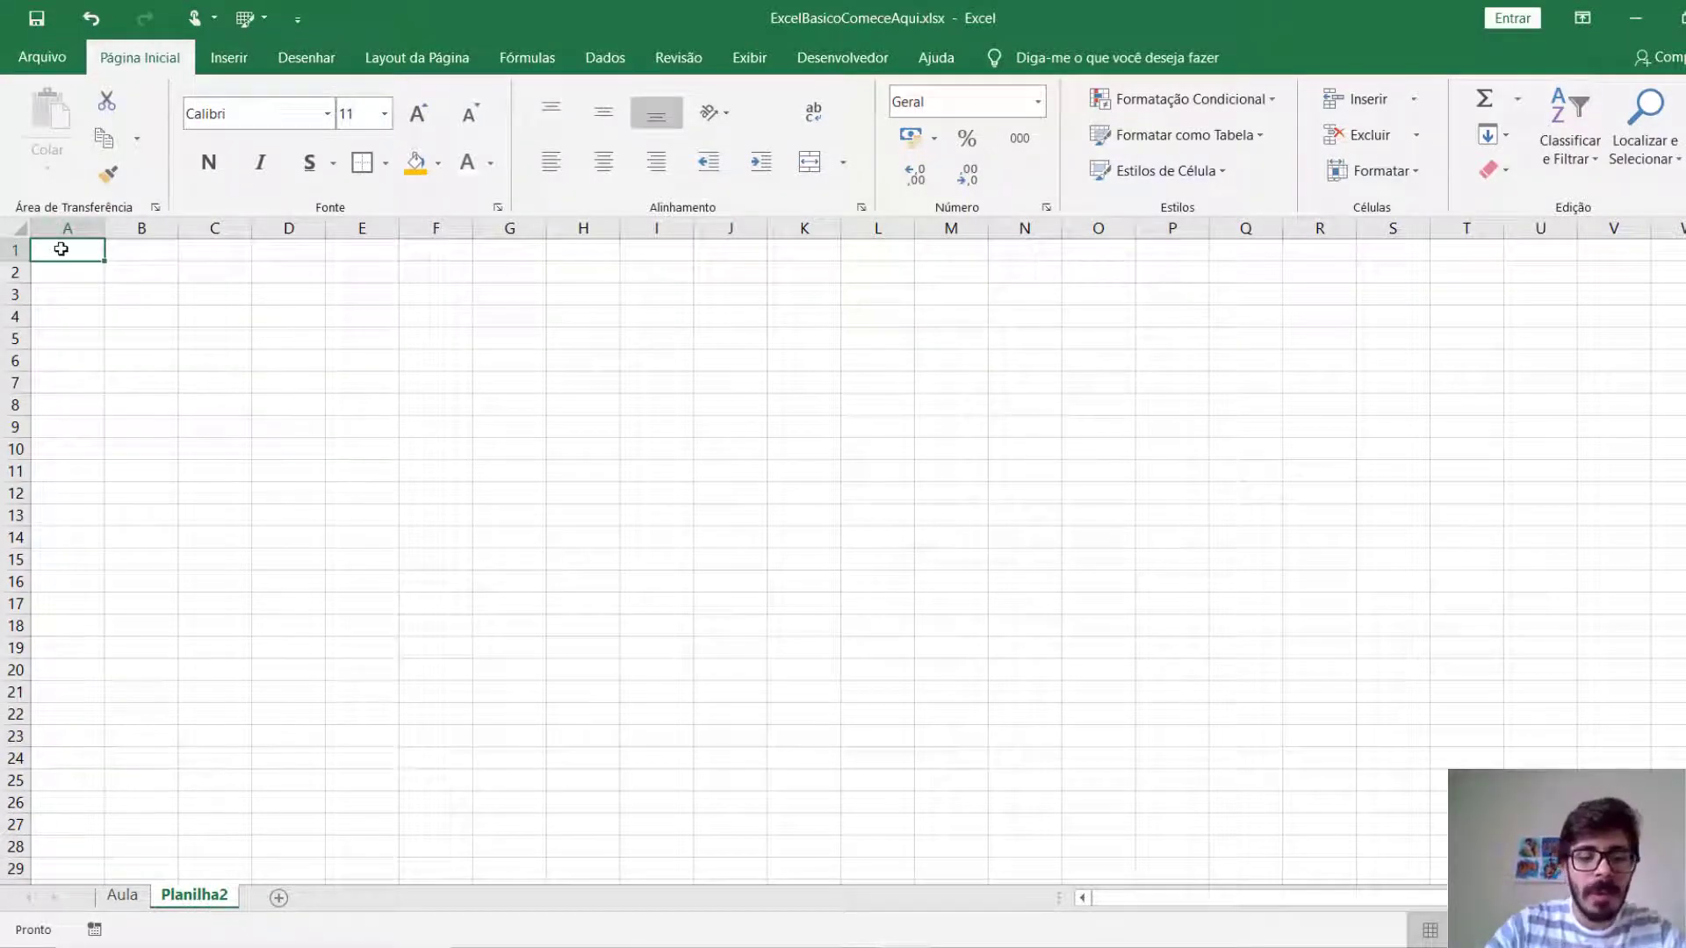
{"action": "type", "text": "S"}
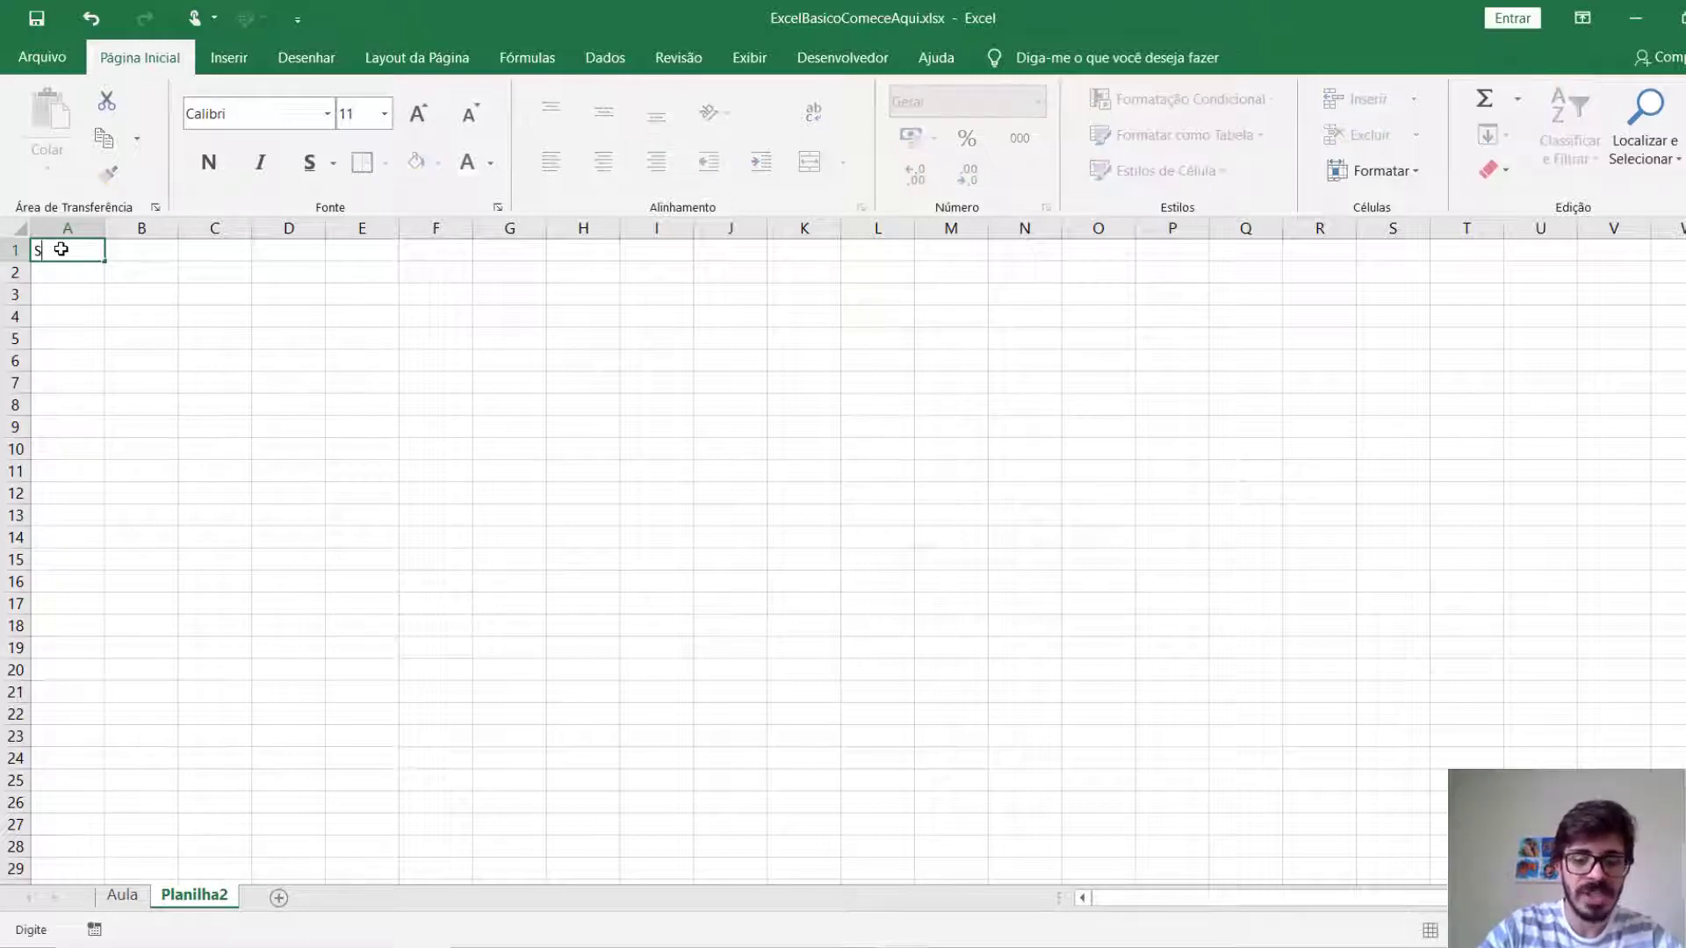
{"action": "type", "text": " - Sumarizar"}
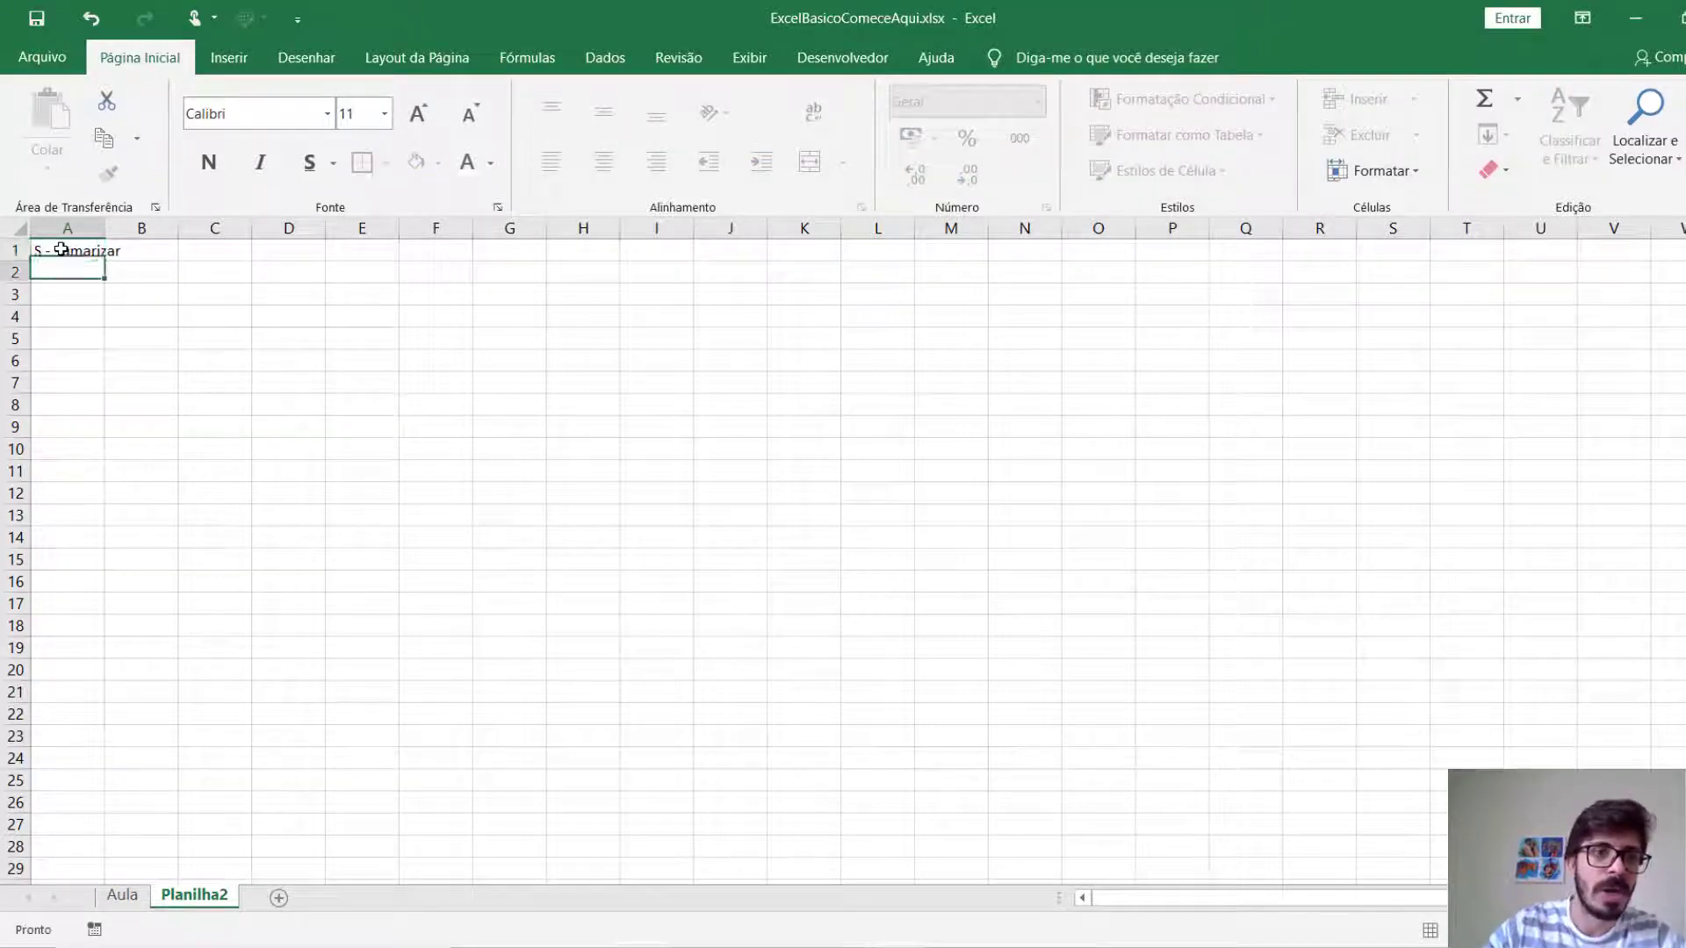
{"action": "key", "text": "Return"}
{"action": "key", "text": "Return"}
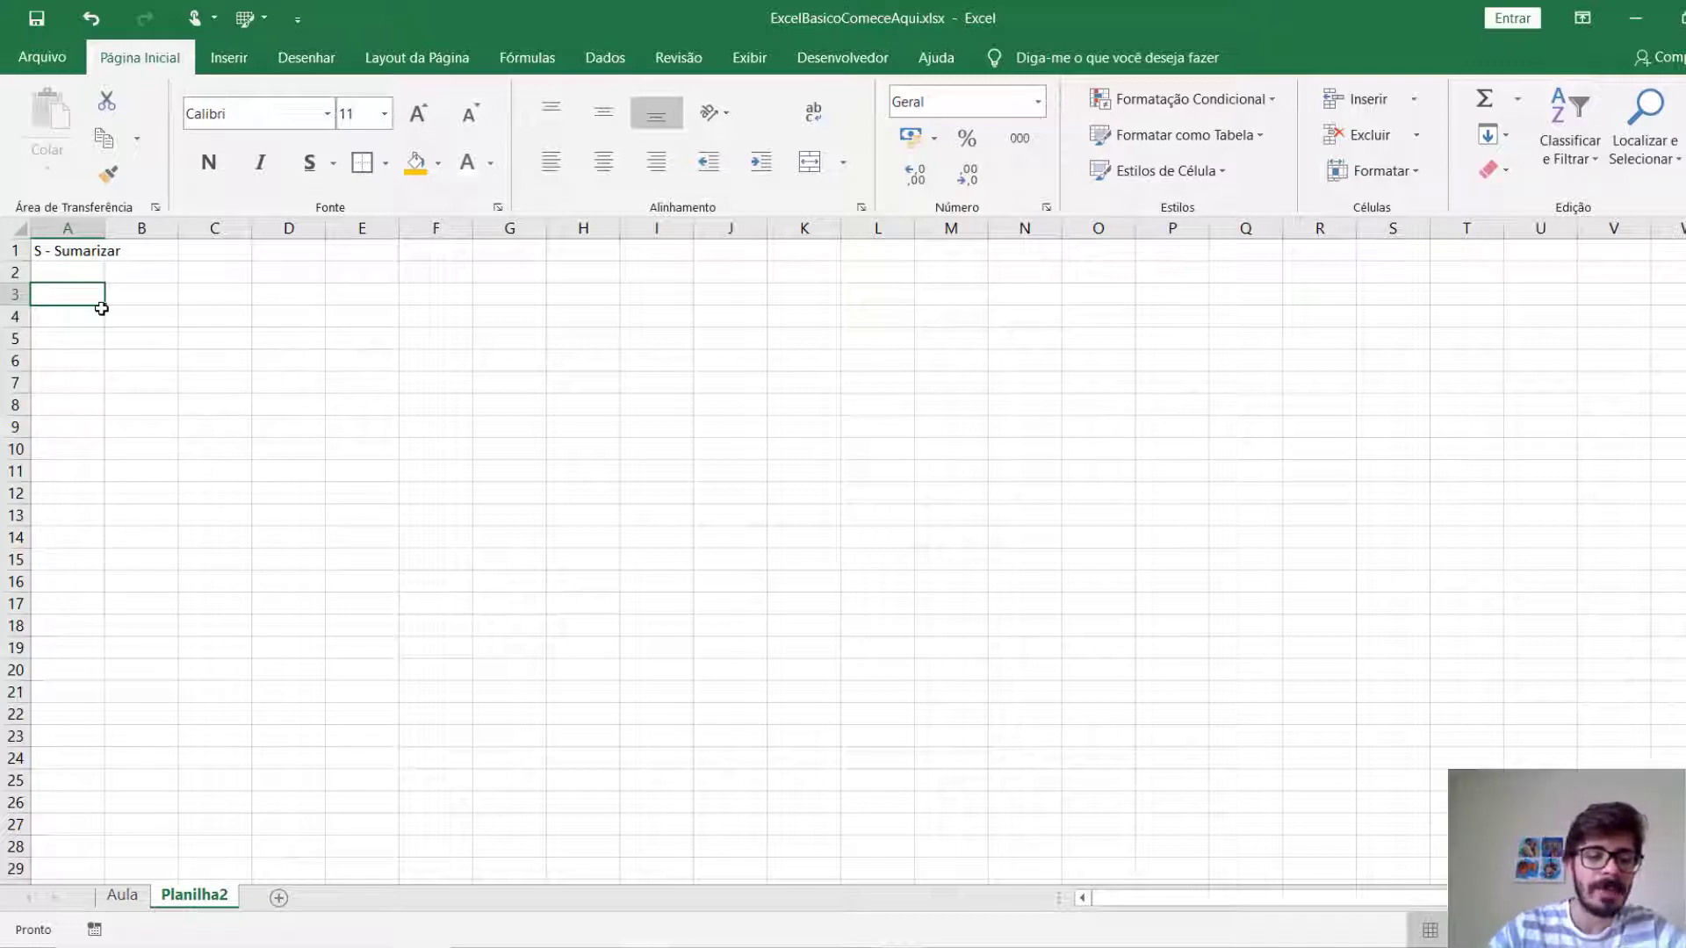
Check the column headers on the Aula sheet, then list "Data" and "Código do Produto" in A3 and A4 of Planilha2.
{"action": "left_click", "coordinate": [122, 896]}
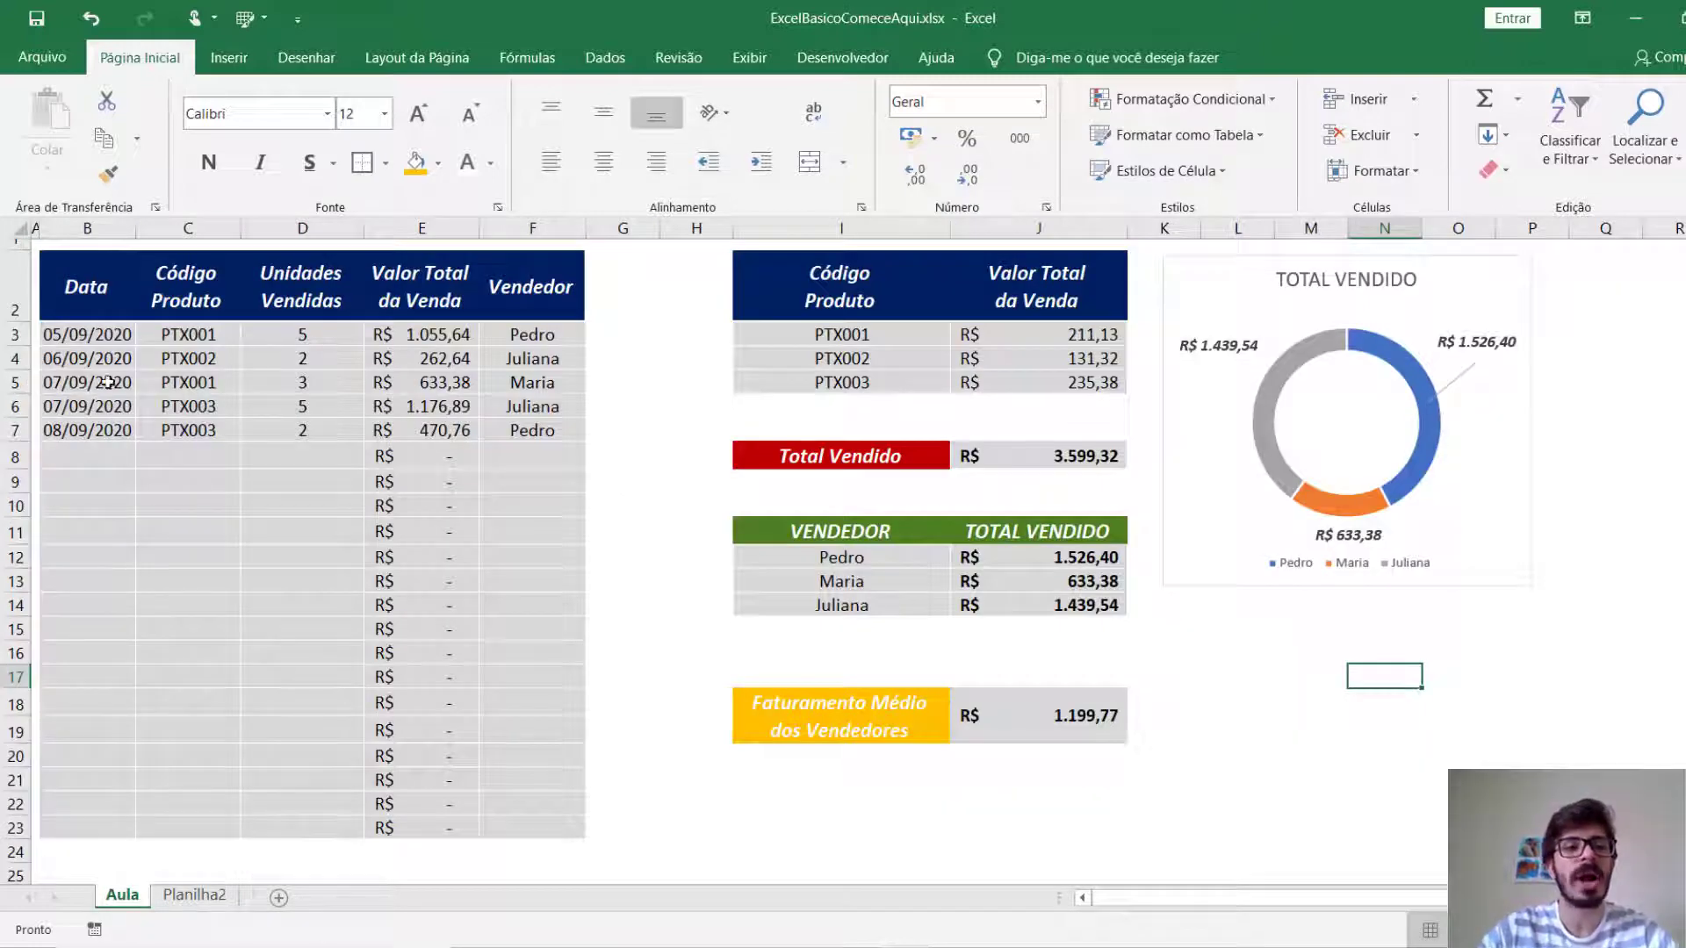
{"action": "left_click", "coordinate": [194, 895]}
{"action": "type", "text": "Data"}
{"action": "key", "text": "Return"}
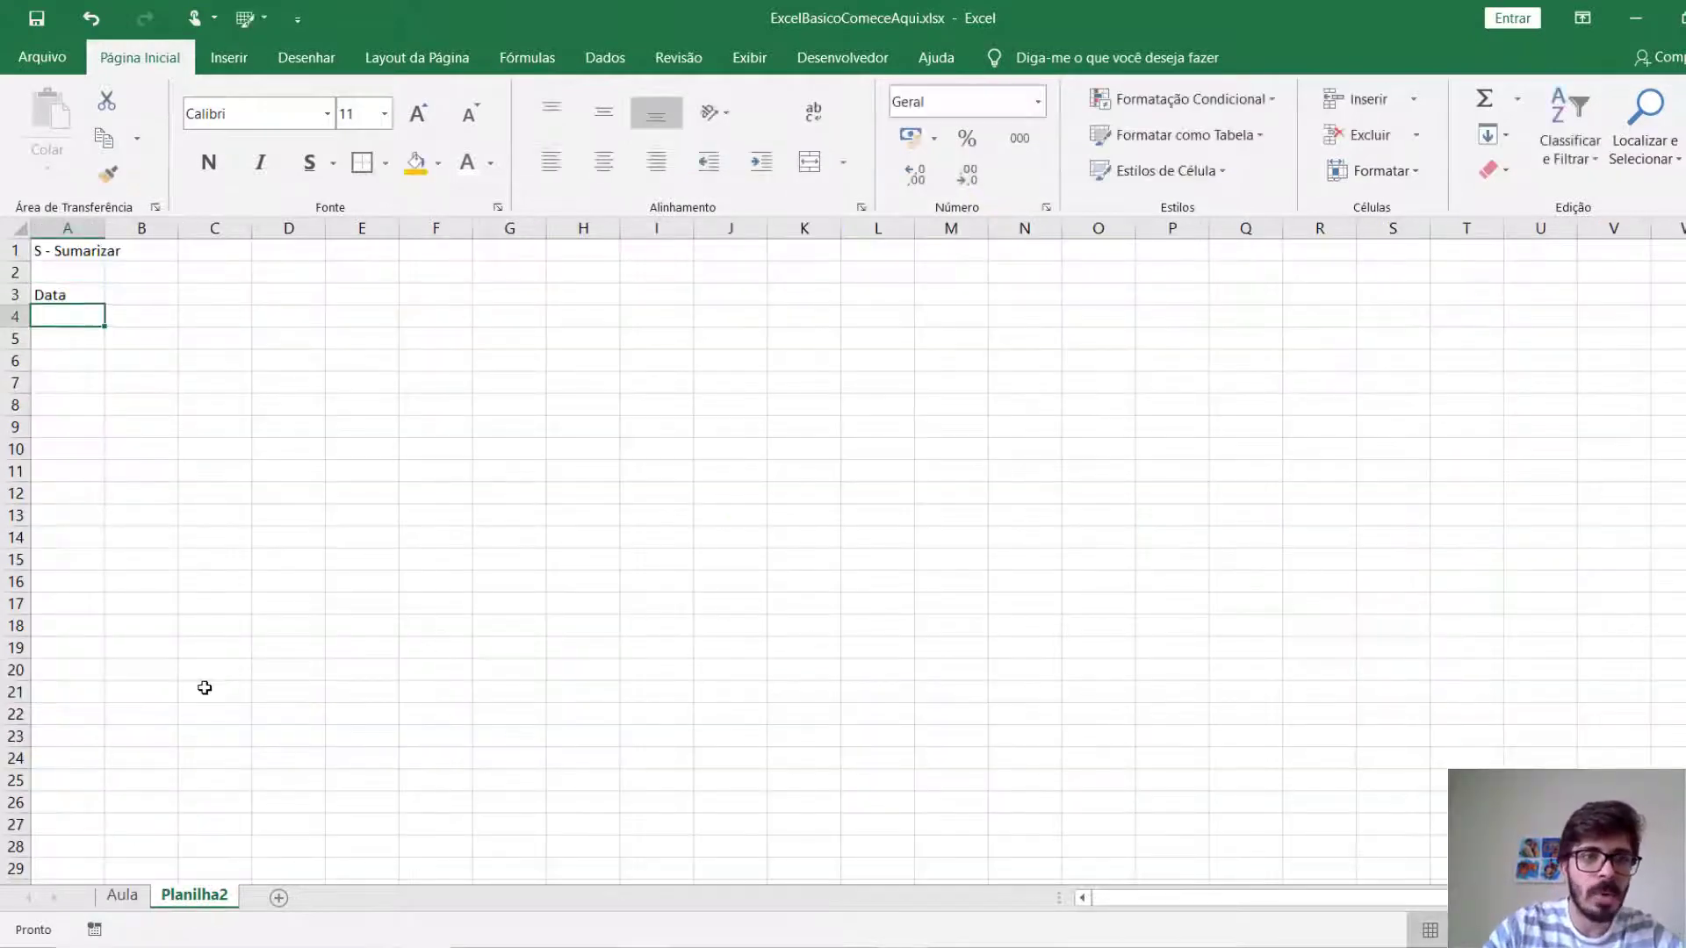
{"action": "type", "text": "Código do Produto"}
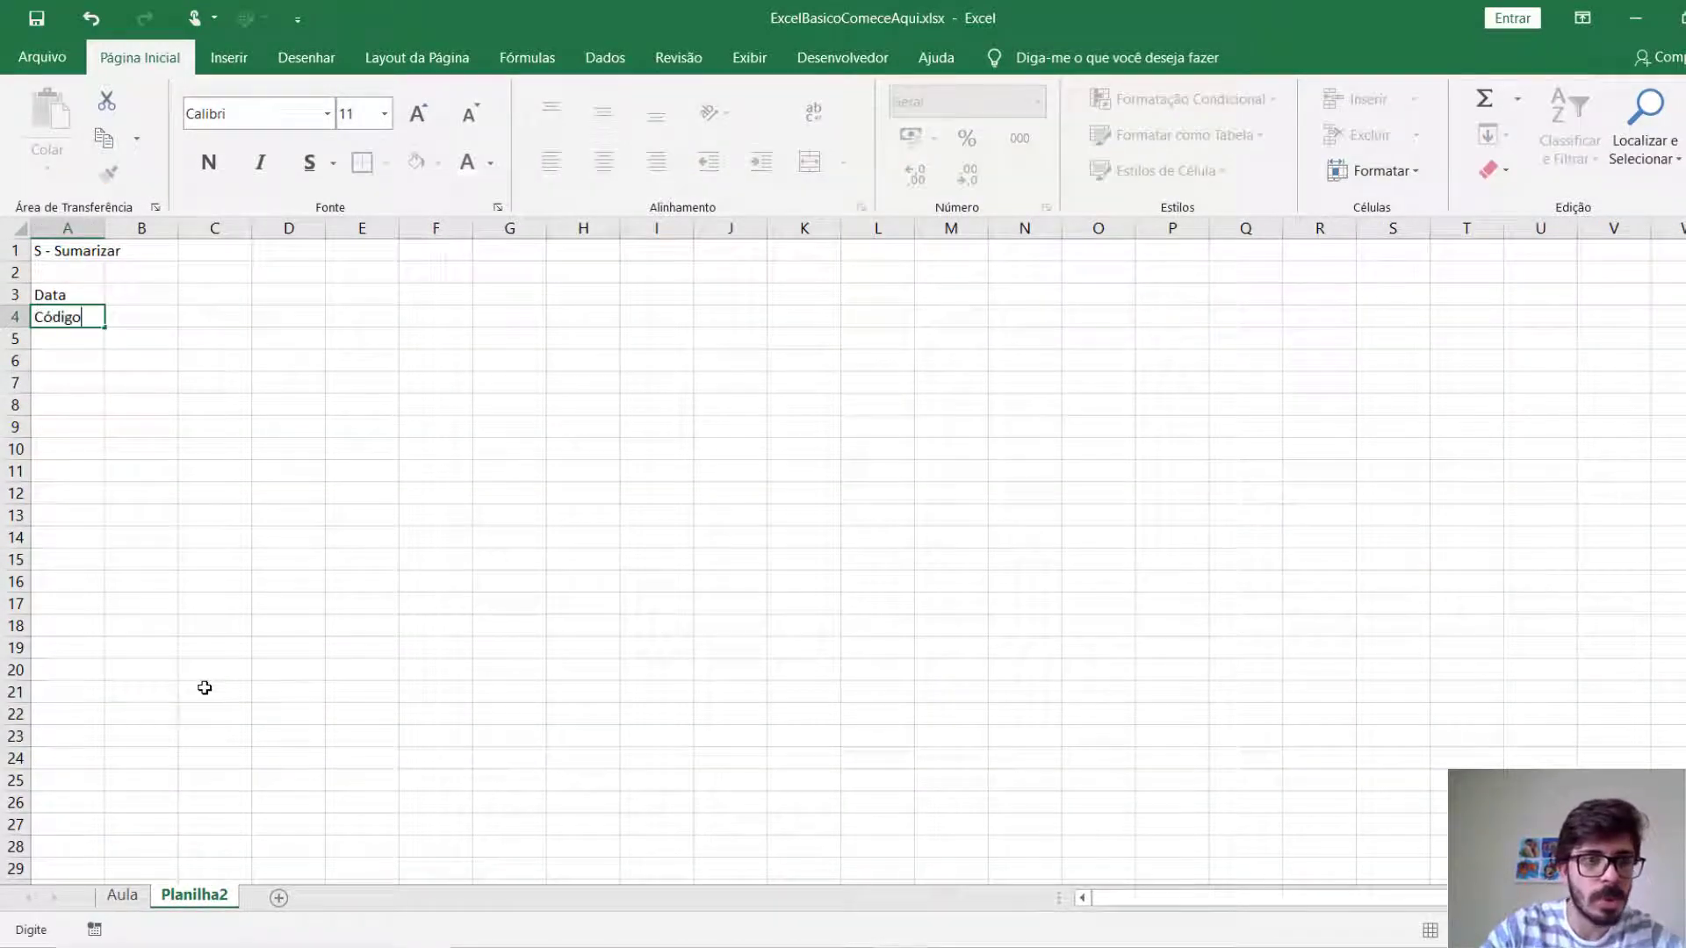
{"action": "key", "text": "Return"}
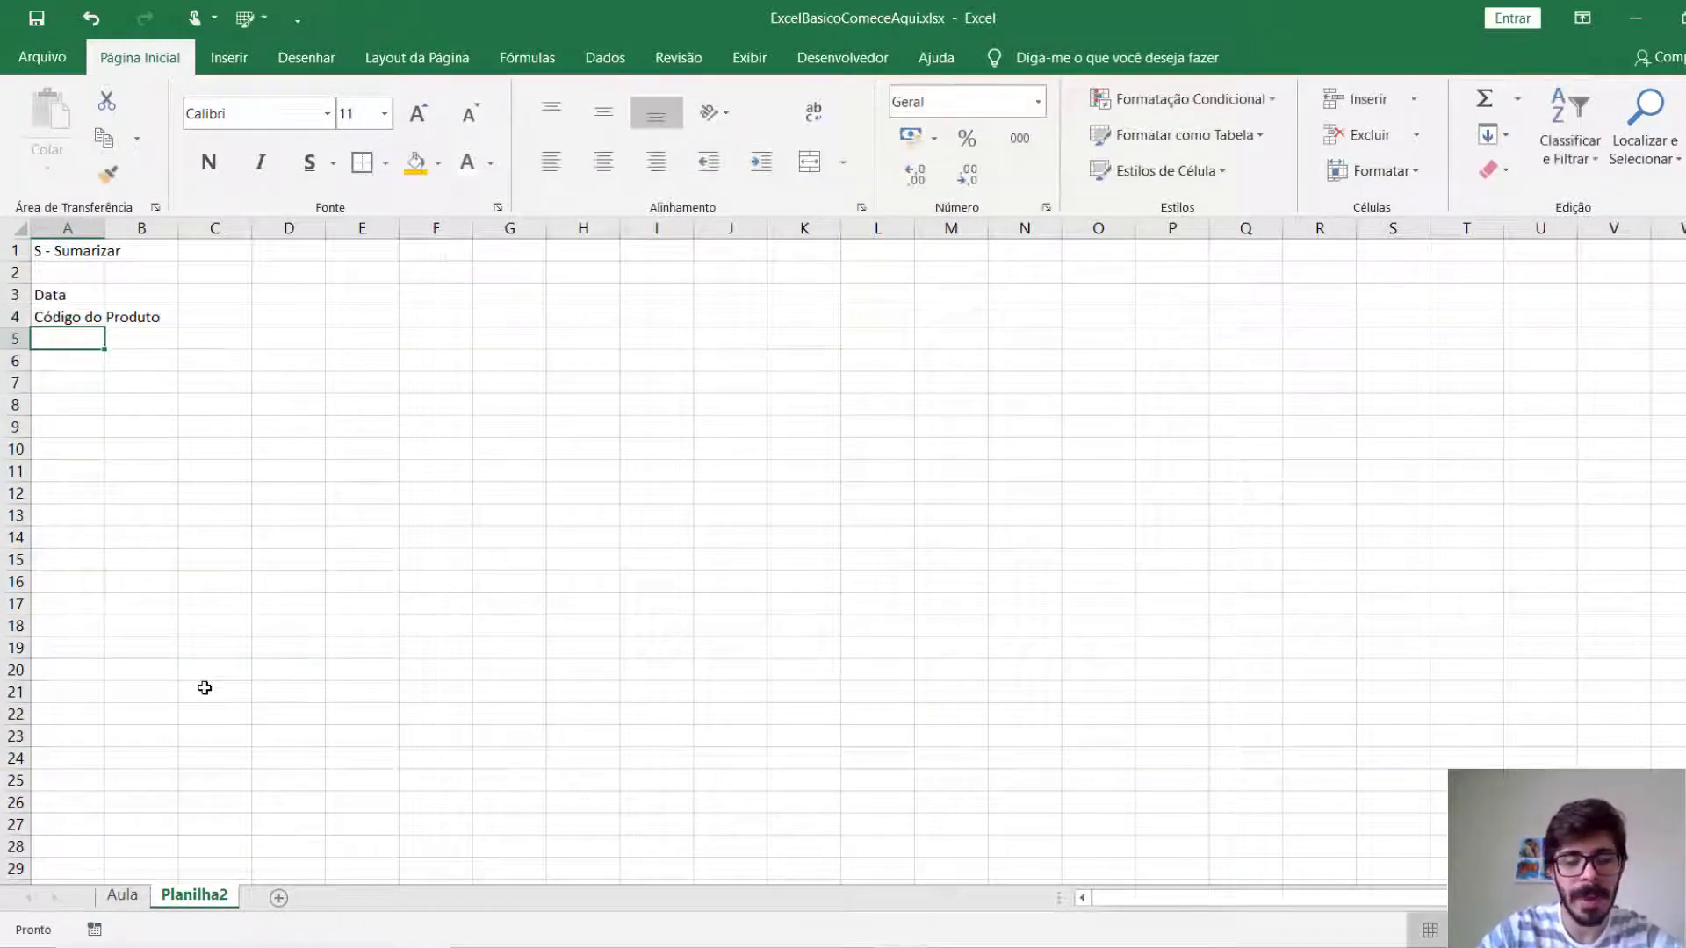
Continue the list with "Unidades Vendidas" in A5 and "Faturamento Total" in A6.
{"action": "type", "text": "Unidades Vendida"}
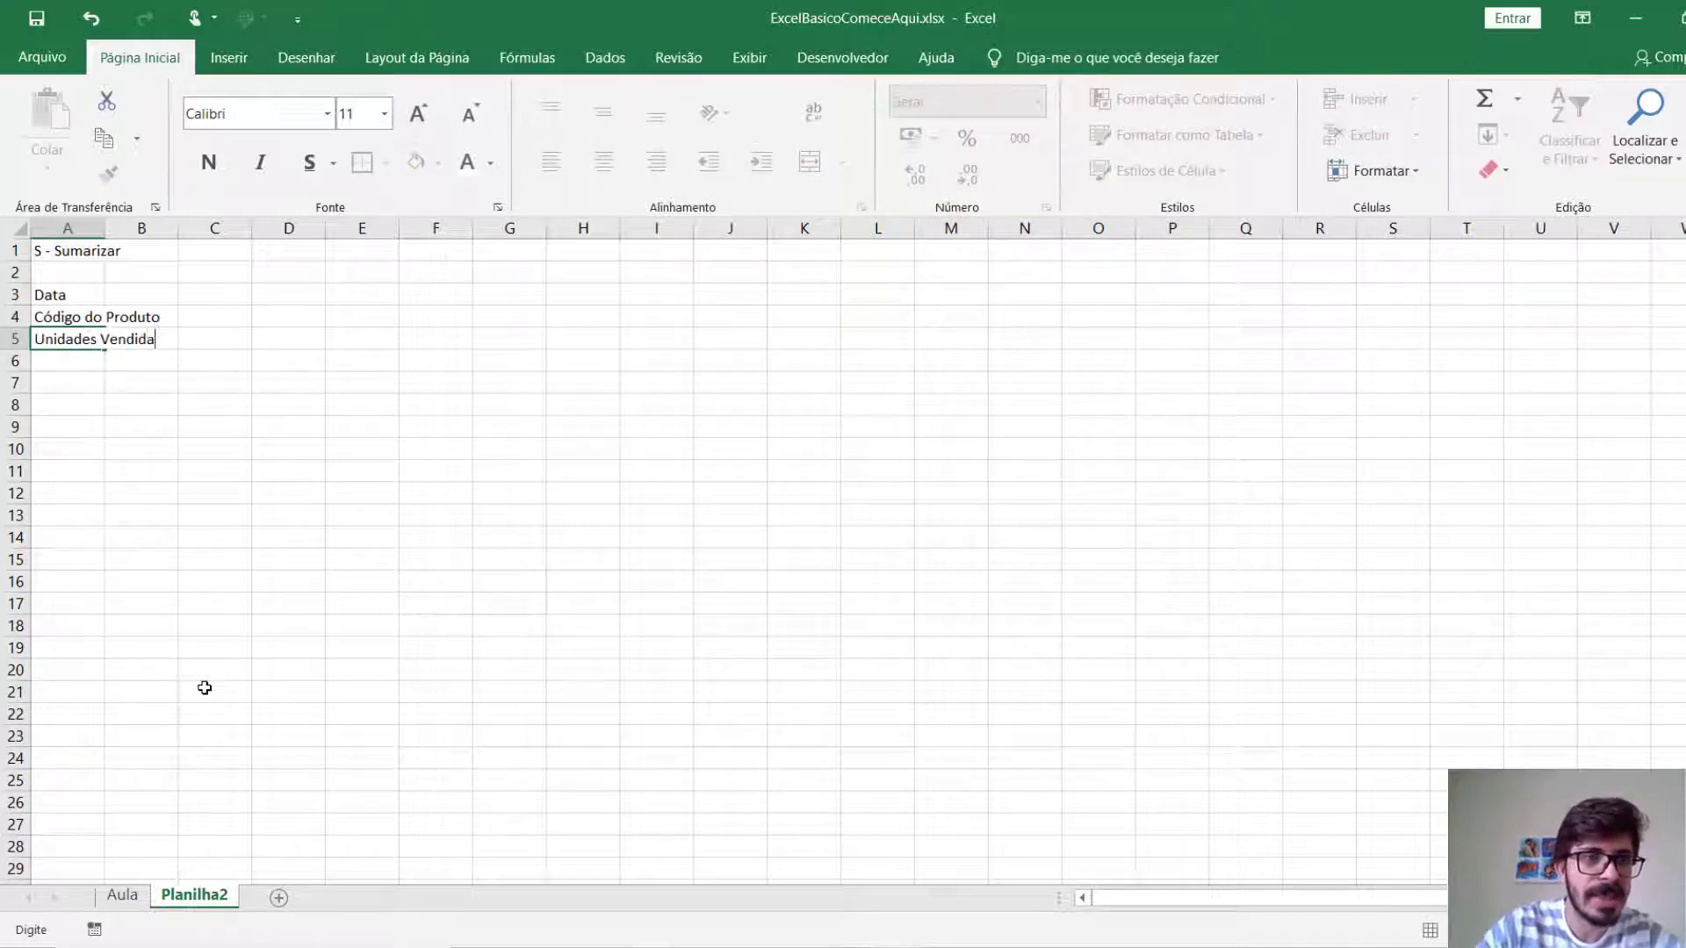
{"action": "type", "text": "s"}
{"action": "key", "text": "Return"}
{"action": "type", "text": "Faturamento Total"}
{"action": "key", "text": "Return"}
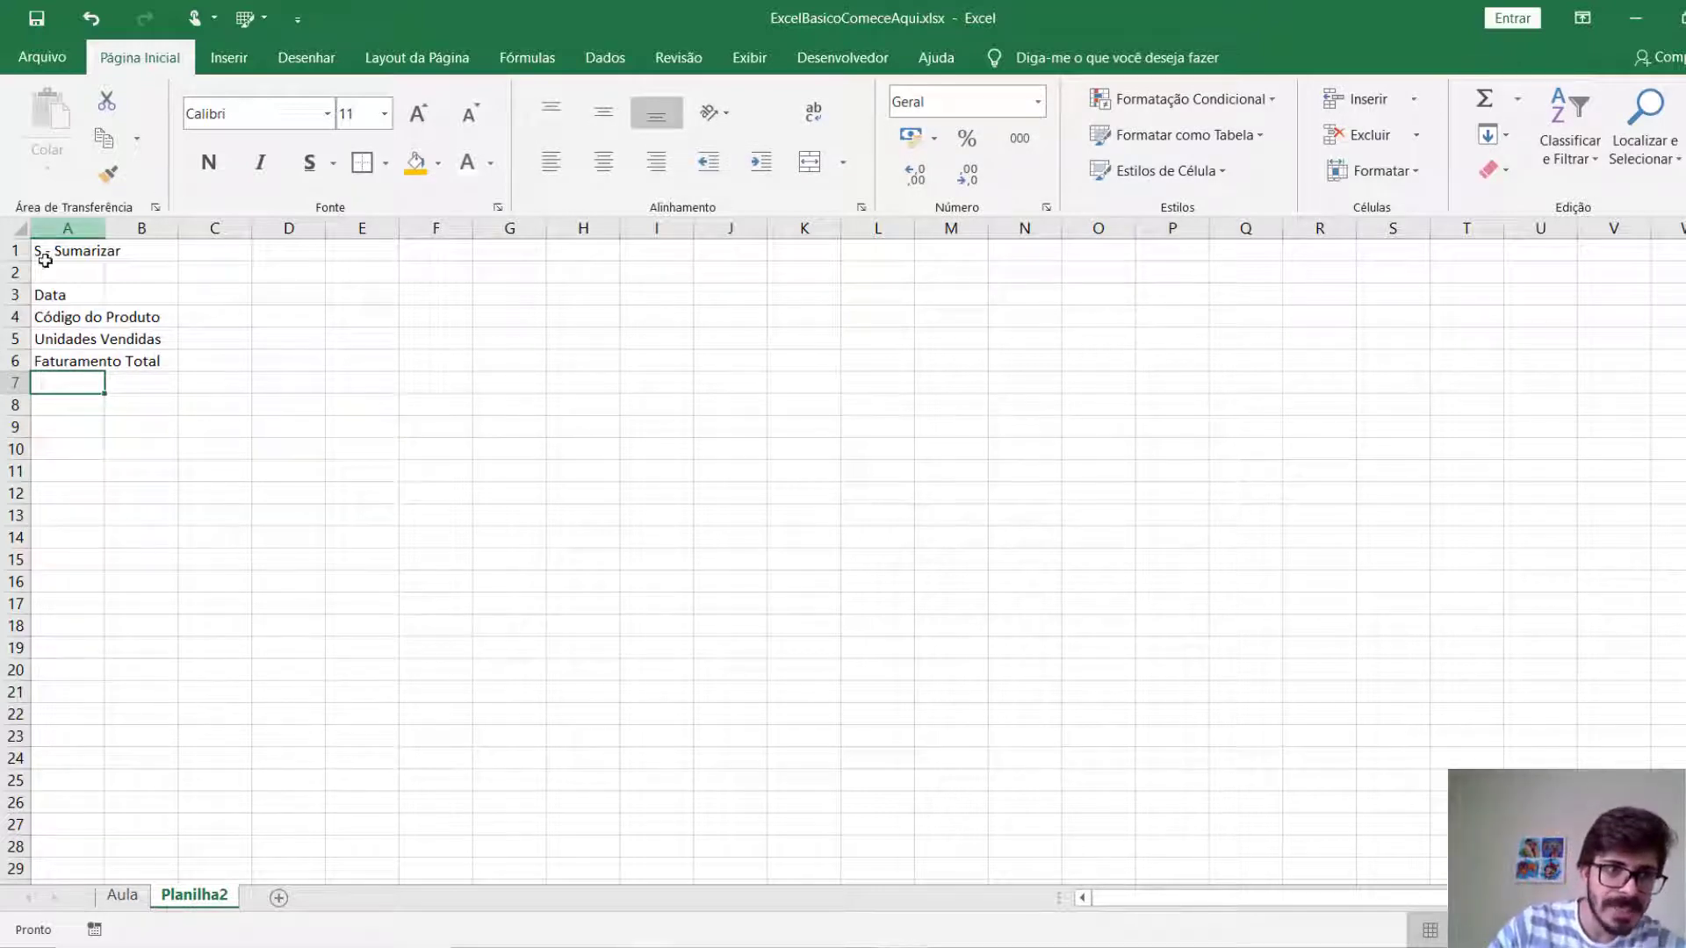
Shift the four listed field names down one row to A4:A7 and enter the bold heading "Banco de Dados" in A3.
{"action": "left_click_drag", "start_coordinate": [44, 295], "coordinate": [53, 389]}
{"action": "left_click", "coordinate": [89, 291]}
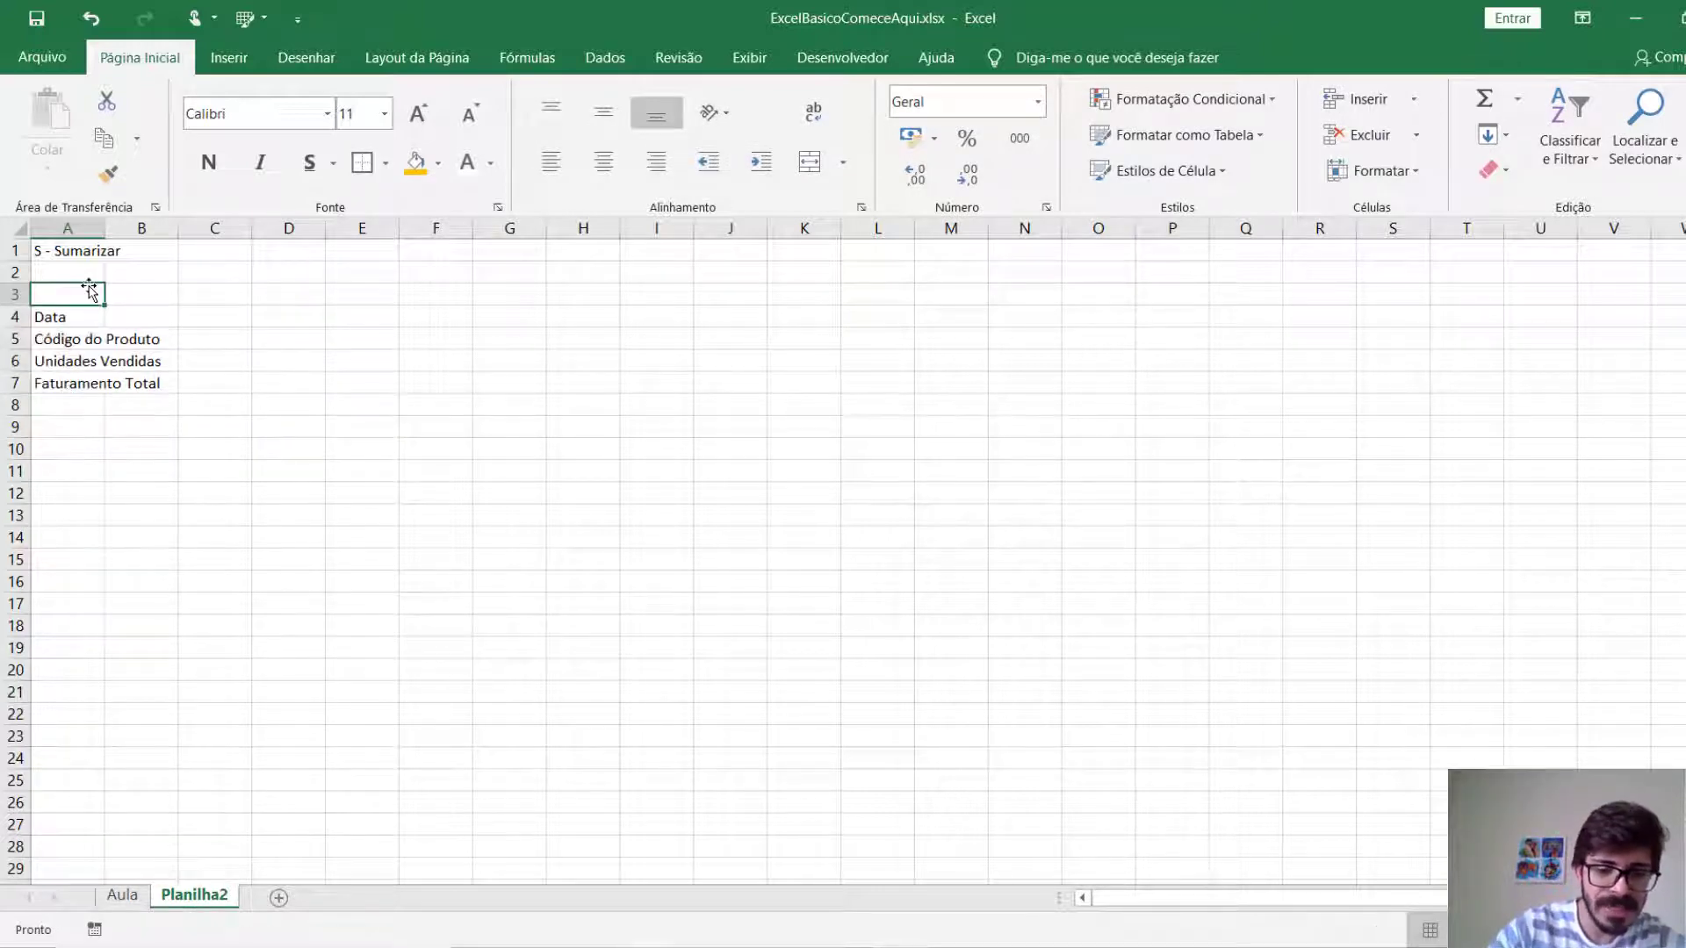
{"action": "type", "text": "Banco de Dados"}
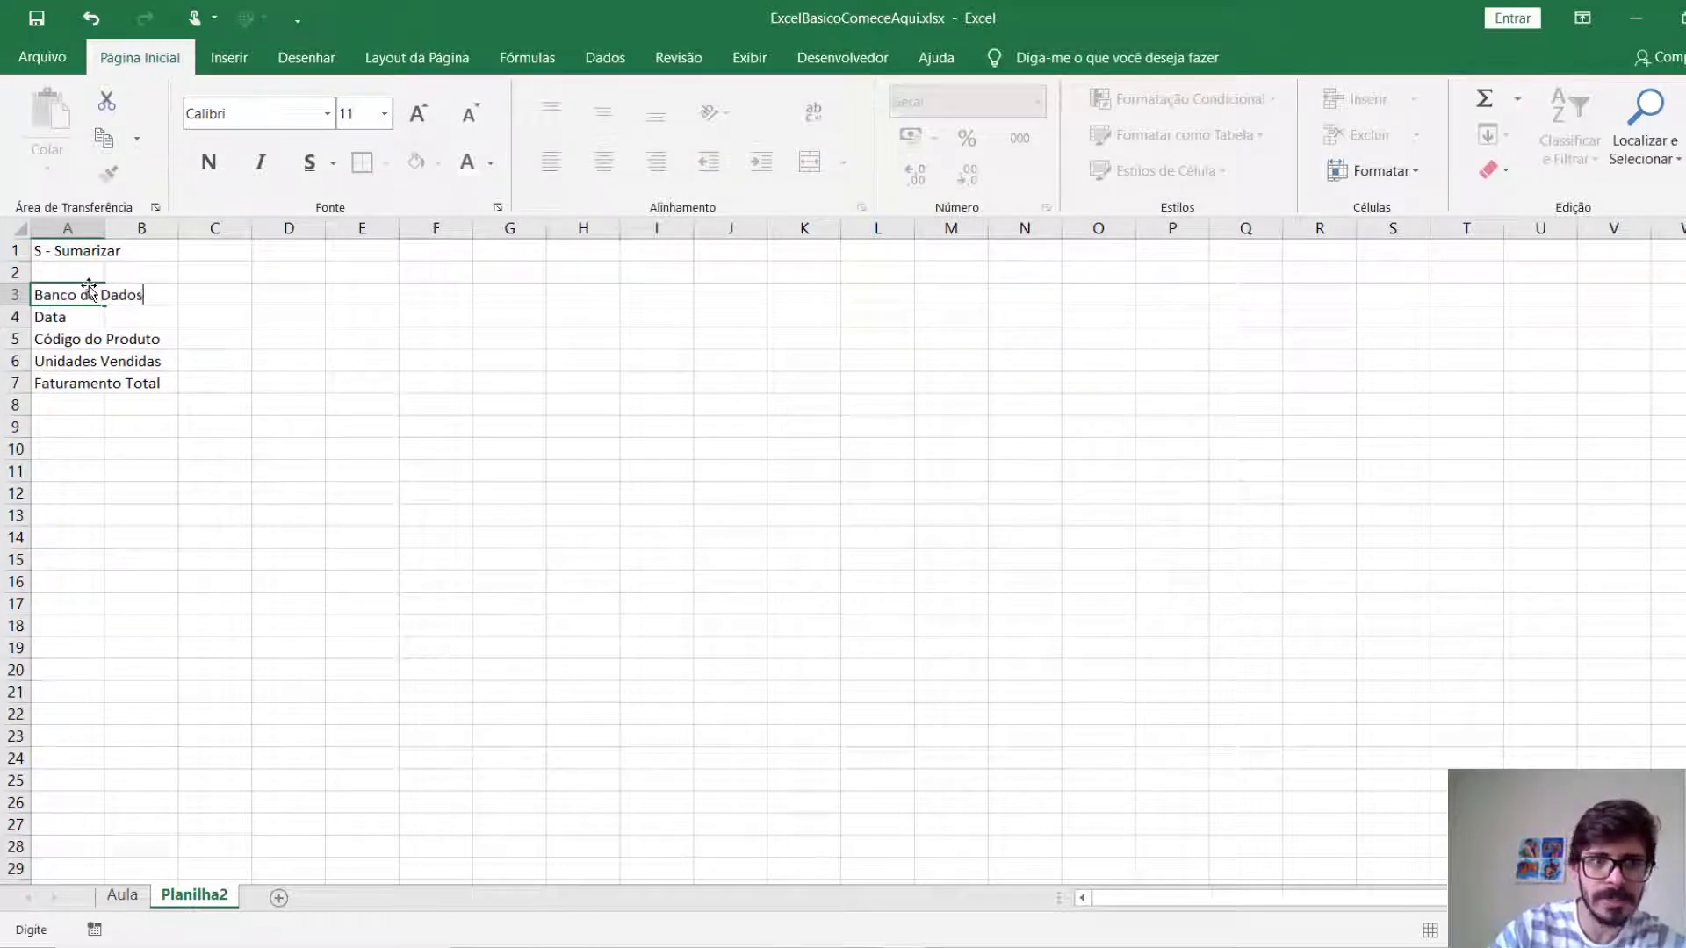
{"action": "left_click", "coordinate": [358, 292]}
{"action": "left_click", "coordinate": [61, 294]}
{"action": "left_click", "coordinate": [208, 162]}
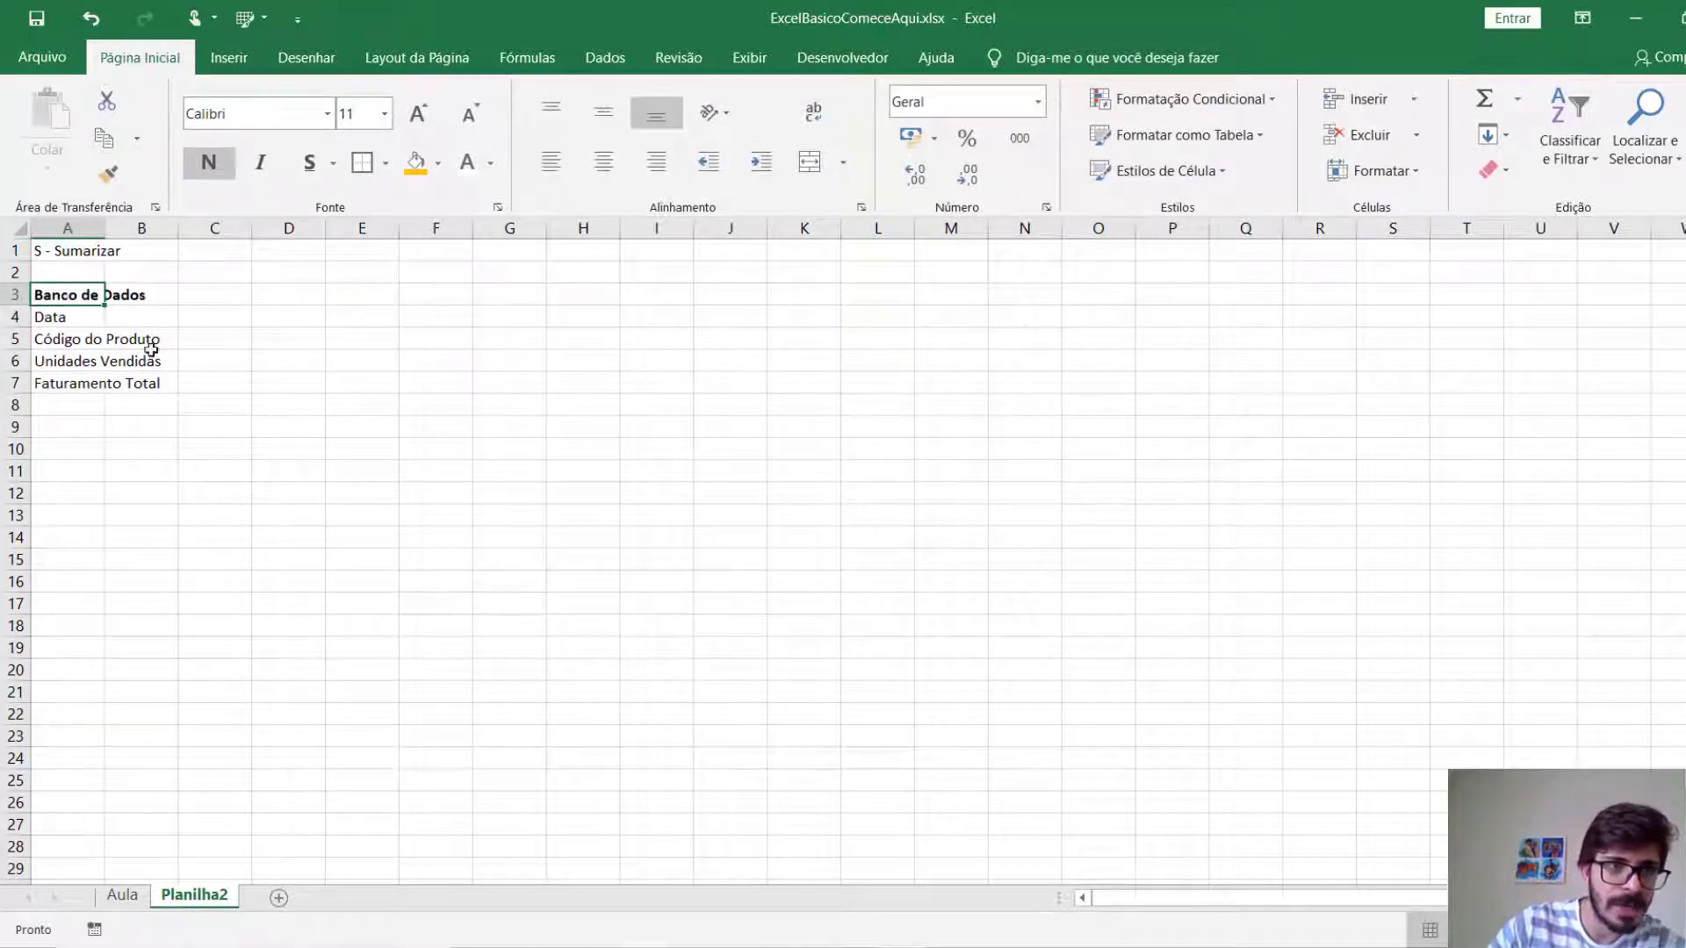
Widen column A to fit the field names and add "Vendedor" in A8 below the Banco de Dados list.
{"action": "left_click", "coordinate": [75, 443]}
{"action": "left_click_drag", "start_coordinate": [105, 229], "coordinate": [176, 227]}
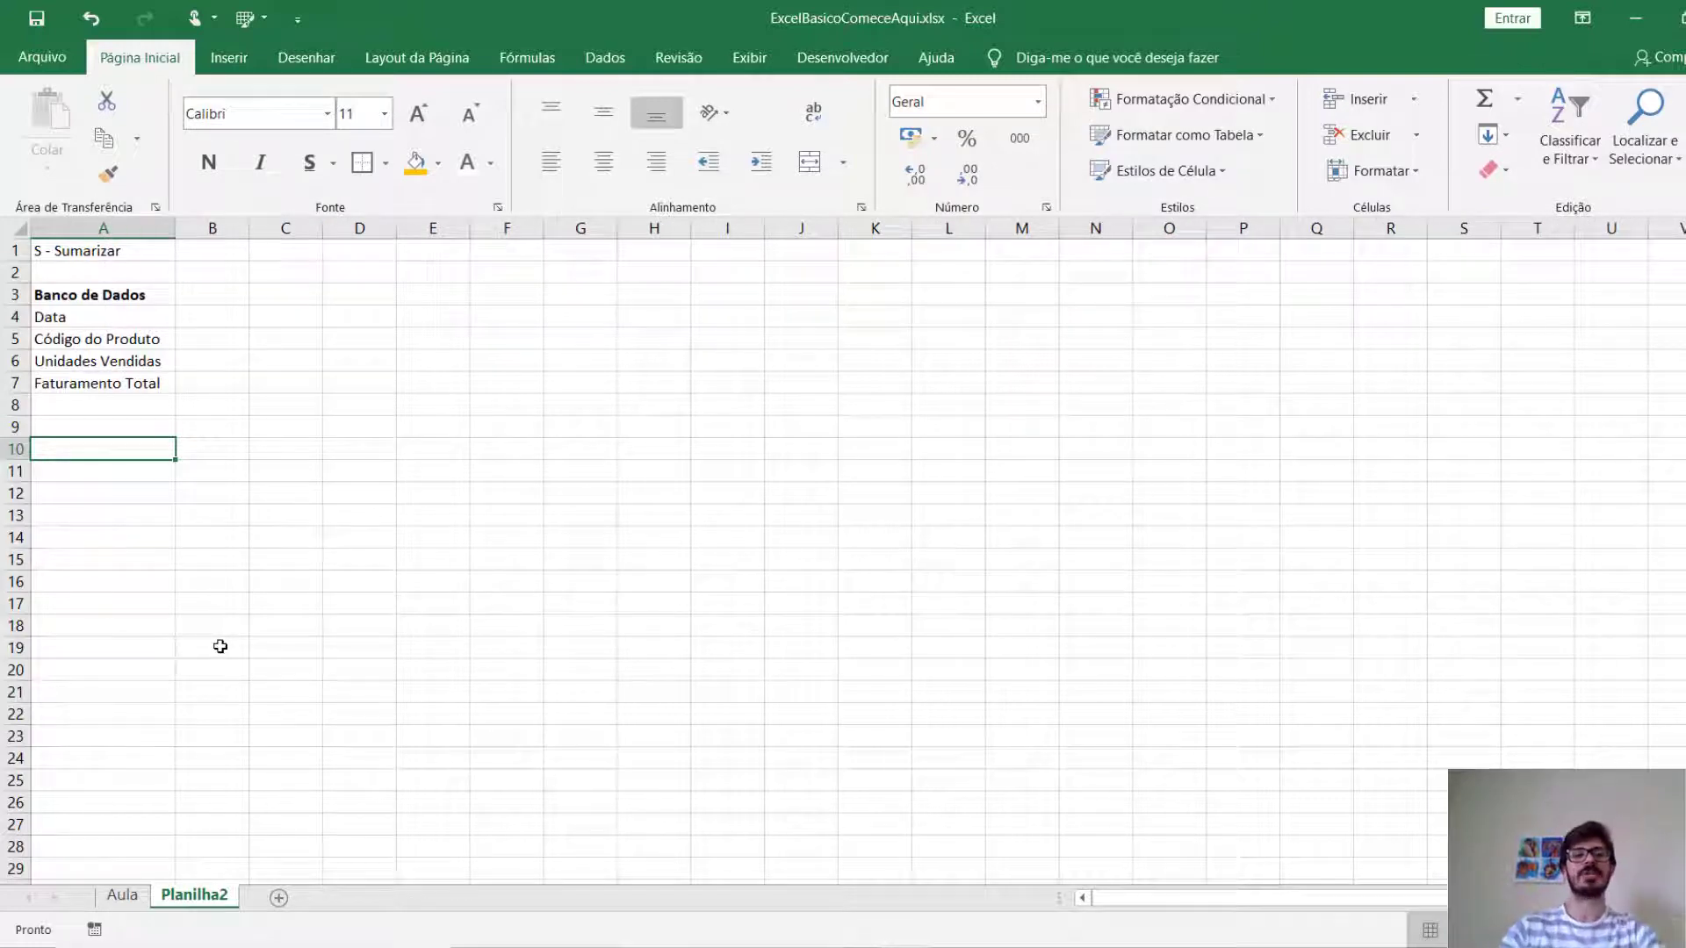
{"action": "left_click", "coordinate": [146, 318]}
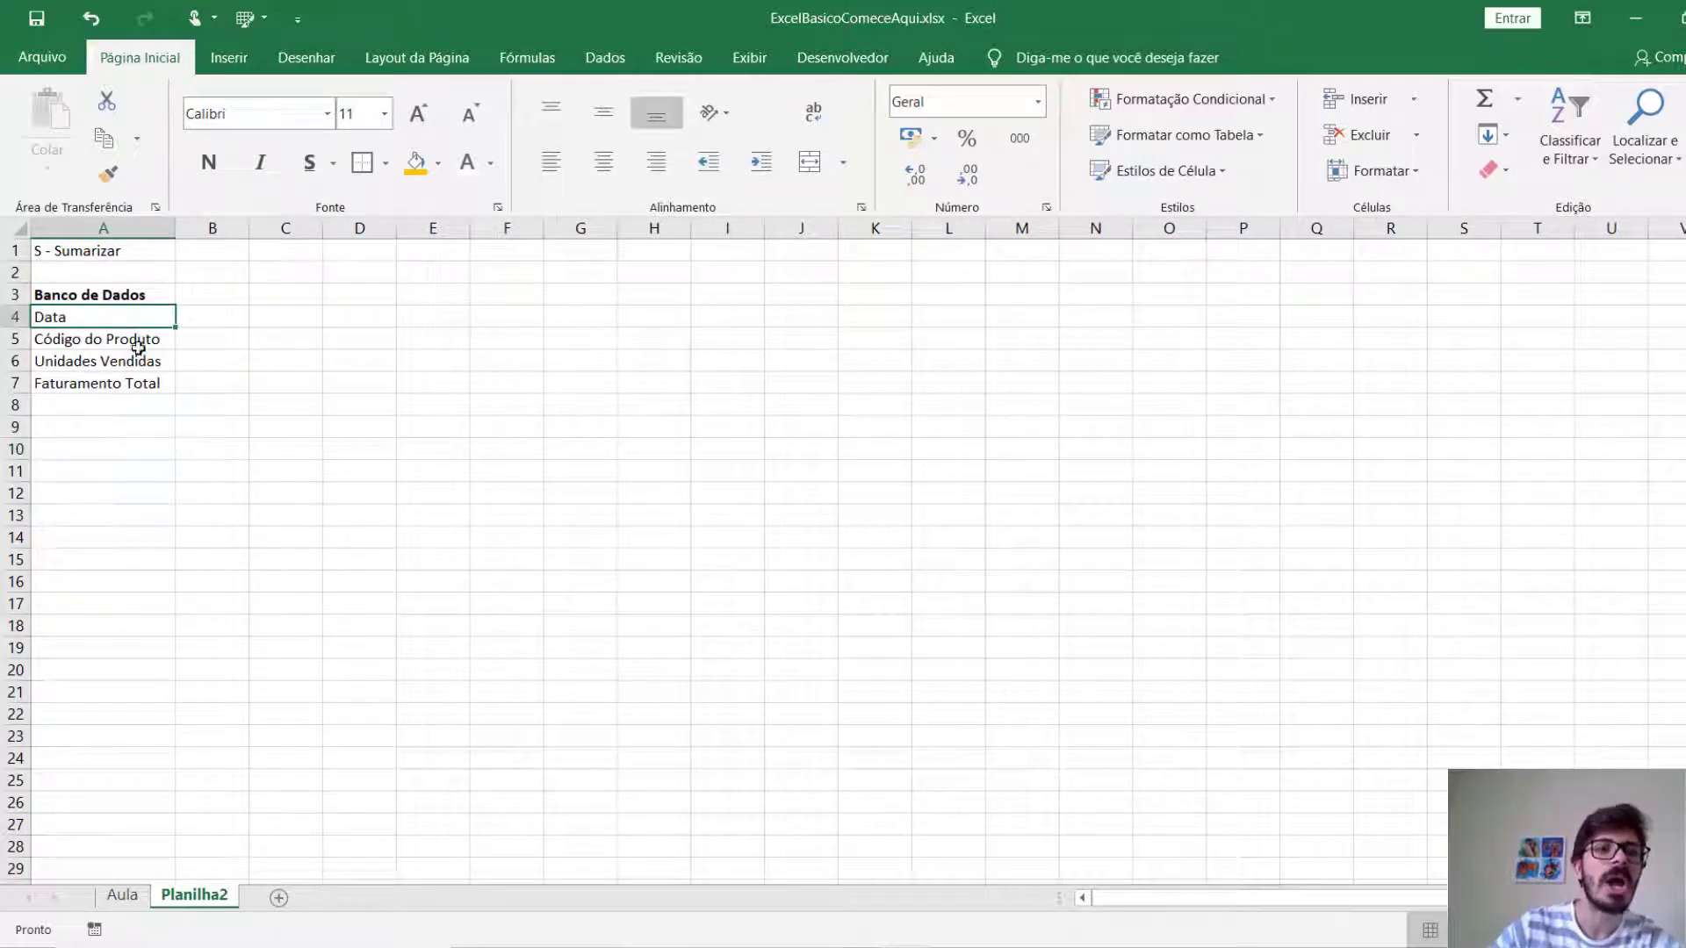
{"action": "left_click", "coordinate": [145, 338]}
{"action": "left_click", "coordinate": [145, 359]}
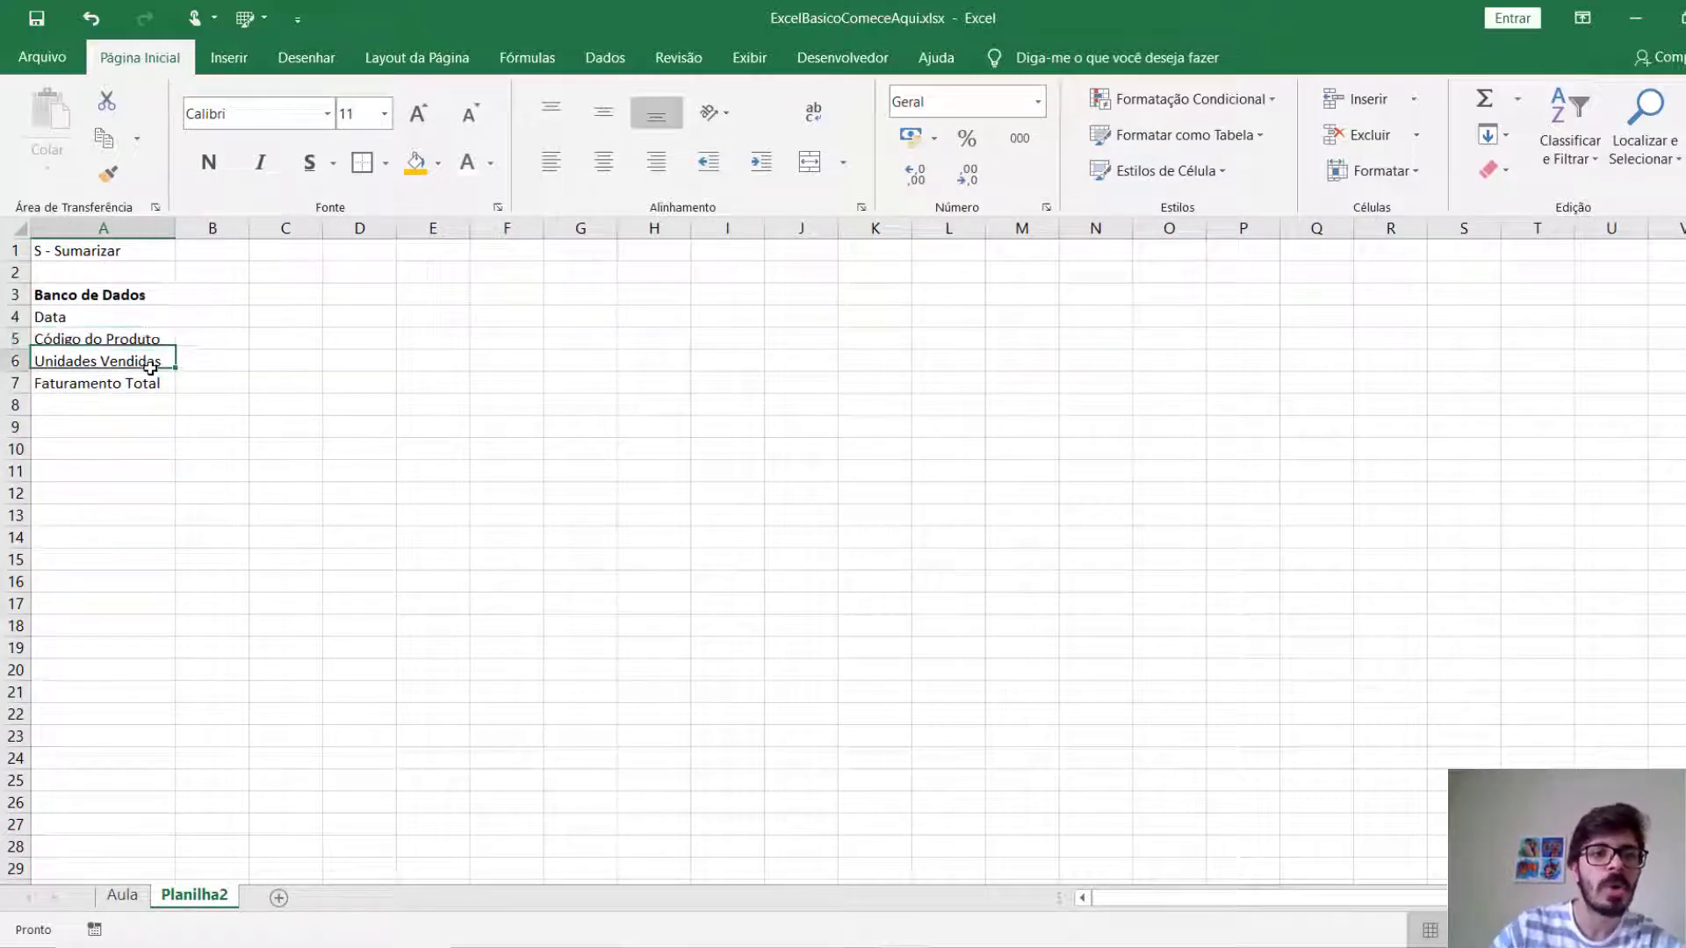
{"action": "left_click", "coordinate": [123, 390]}
{"action": "key", "text": "Down"}
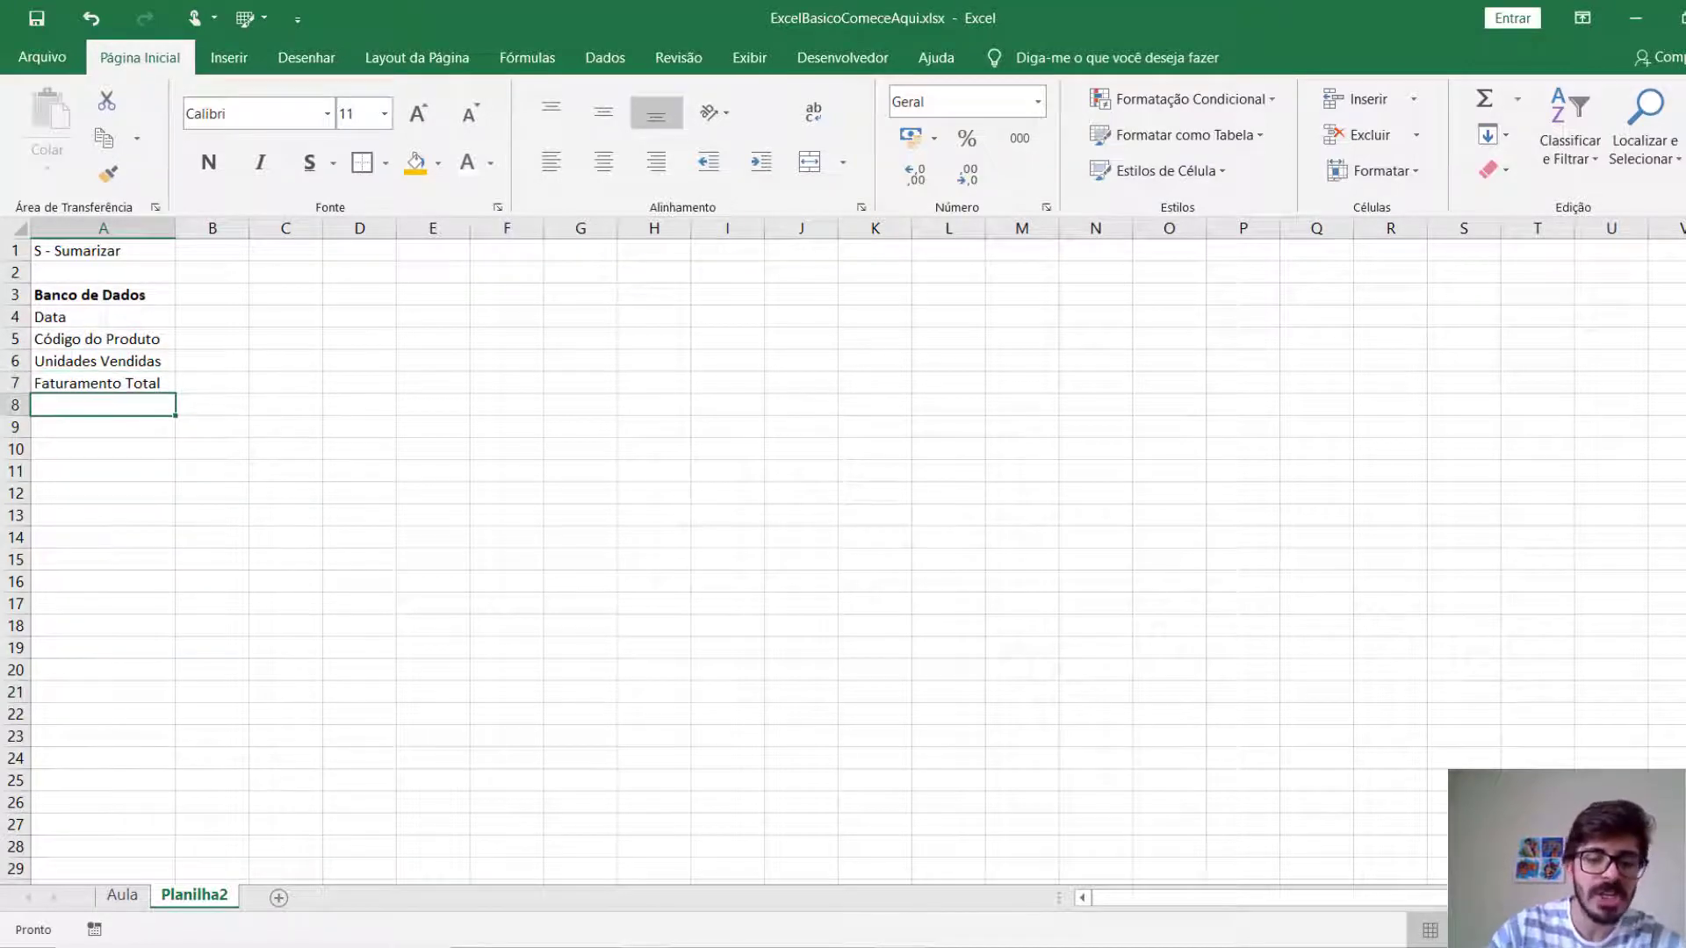
{"action": "type", "text": "Vendedor"}
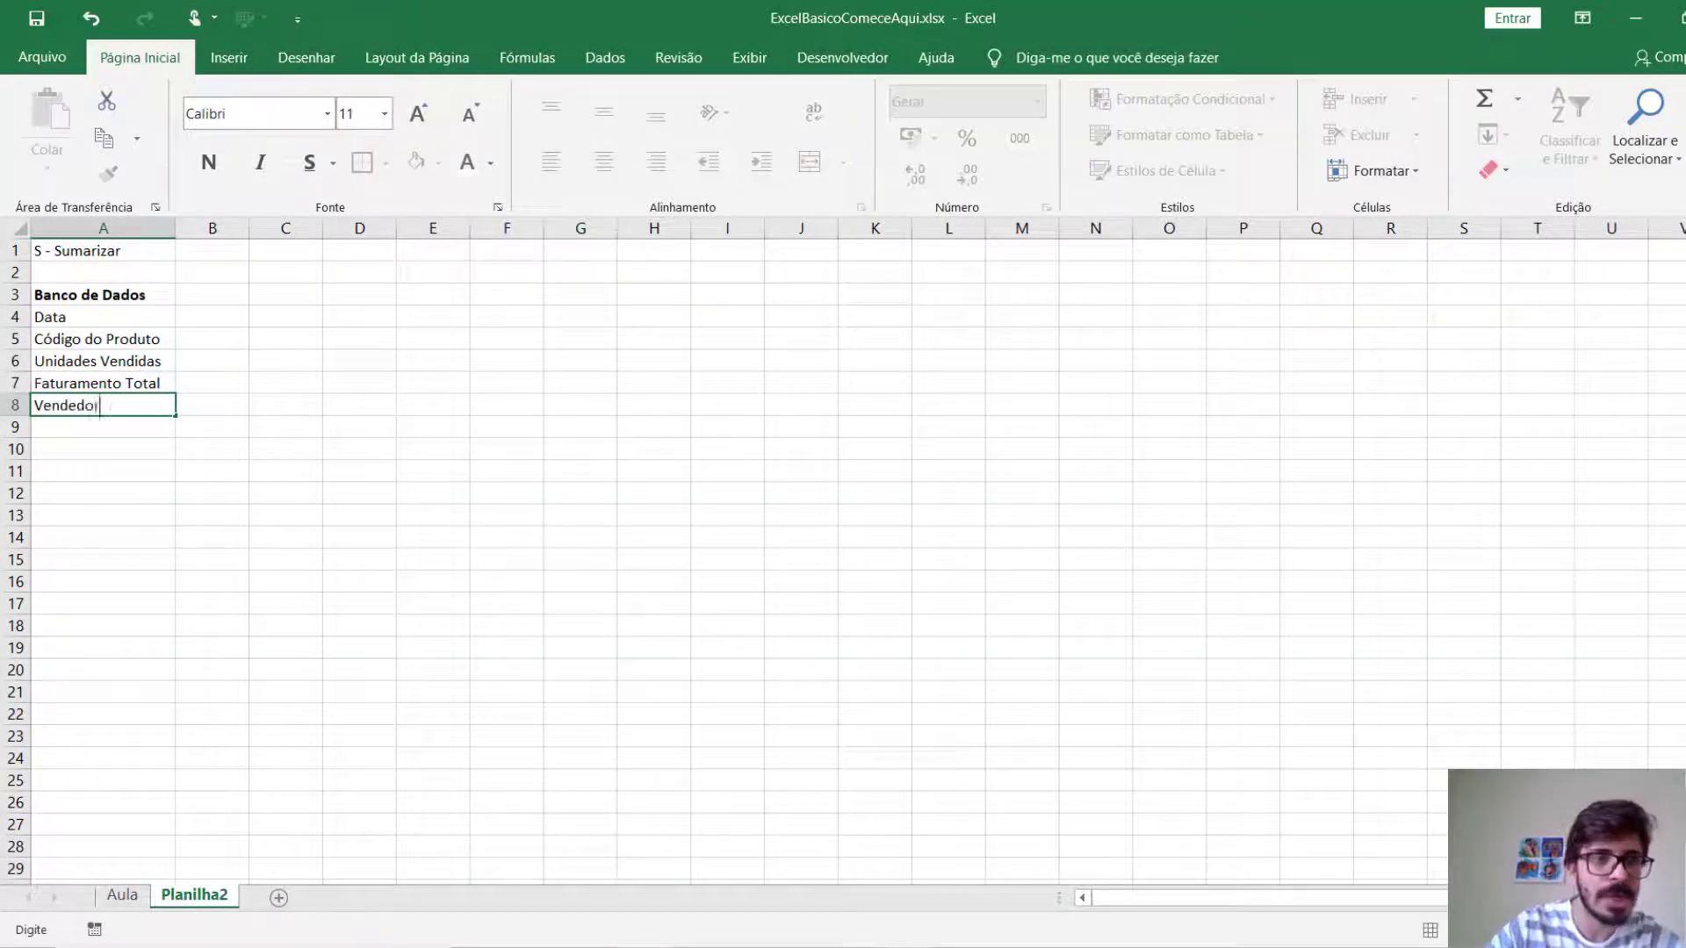
{"action": "key", "text": "Return"}
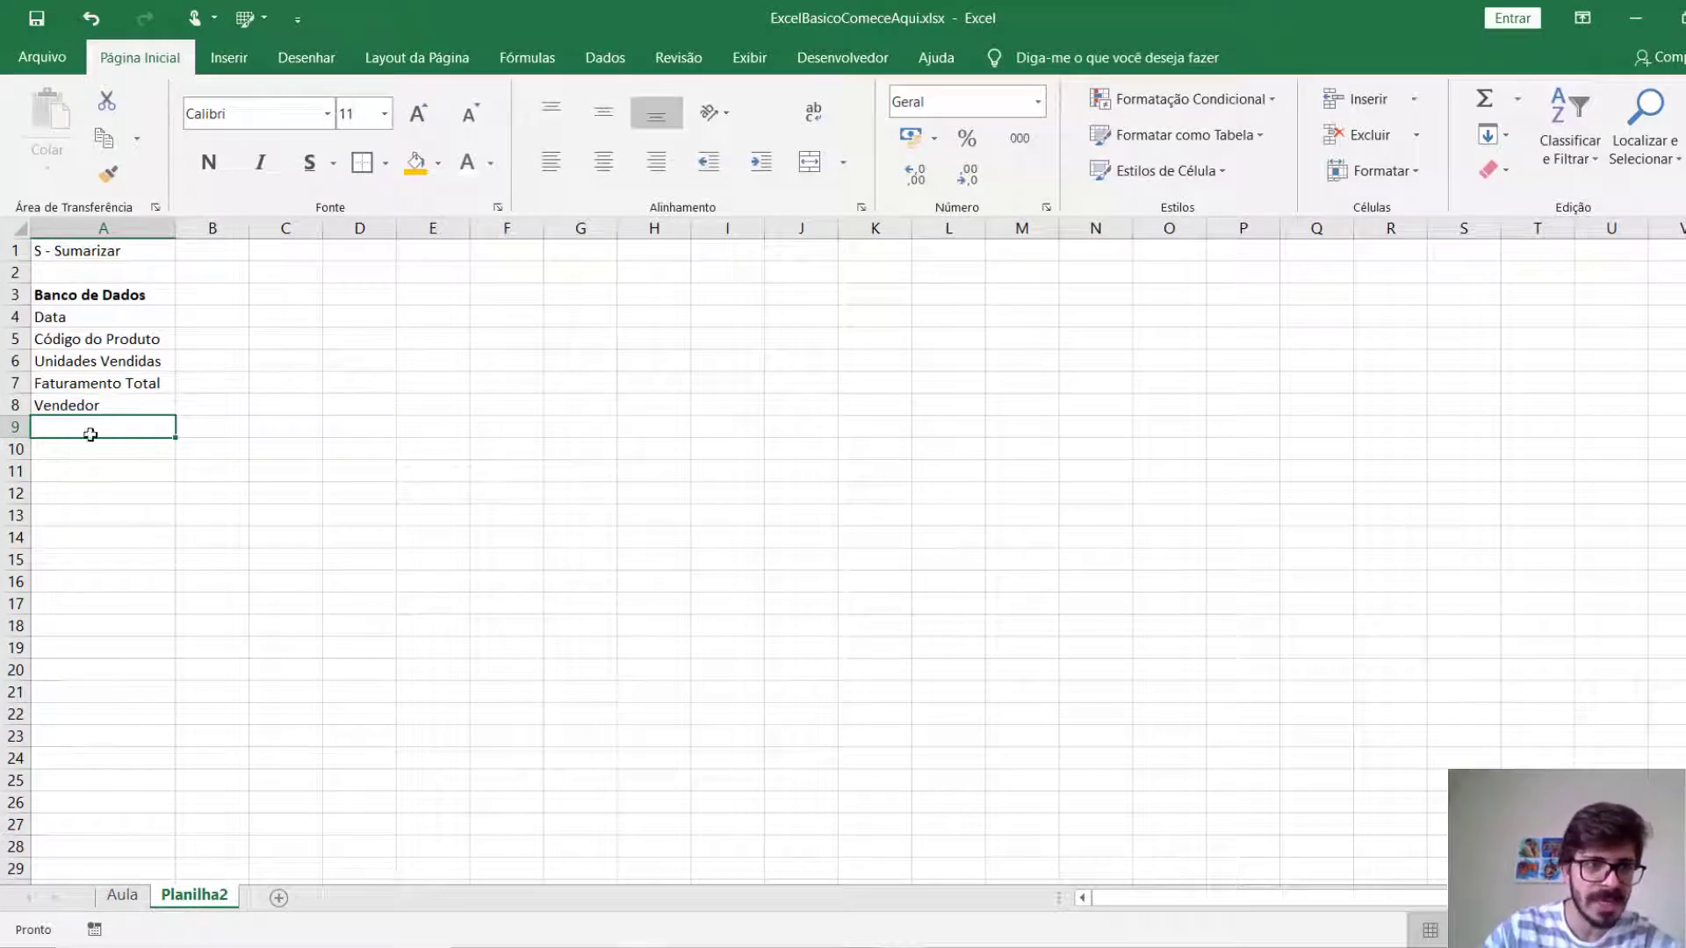
Check the sales table headers on the Aula sheet, then enter the bold heading "Info. Produtos" in A10 of Planilha2.
{"action": "key", "text": "ctrl+Page_Up"}
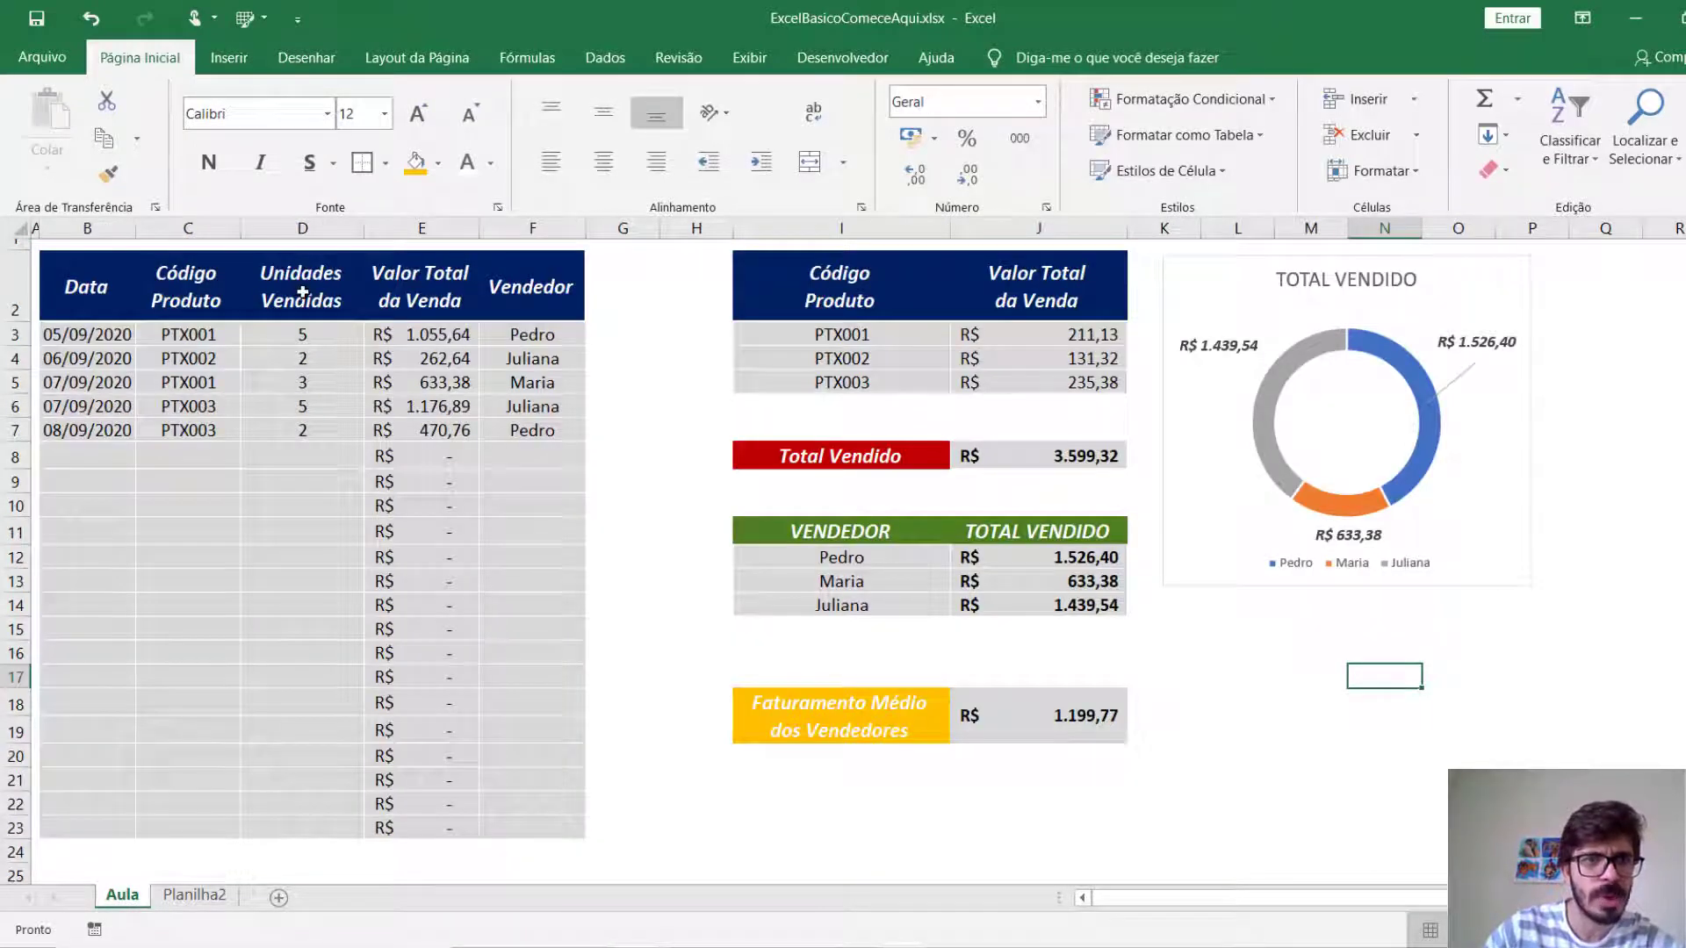
{"action": "left_click", "coordinate": [295, 289]}
{"action": "key", "text": "Right"}
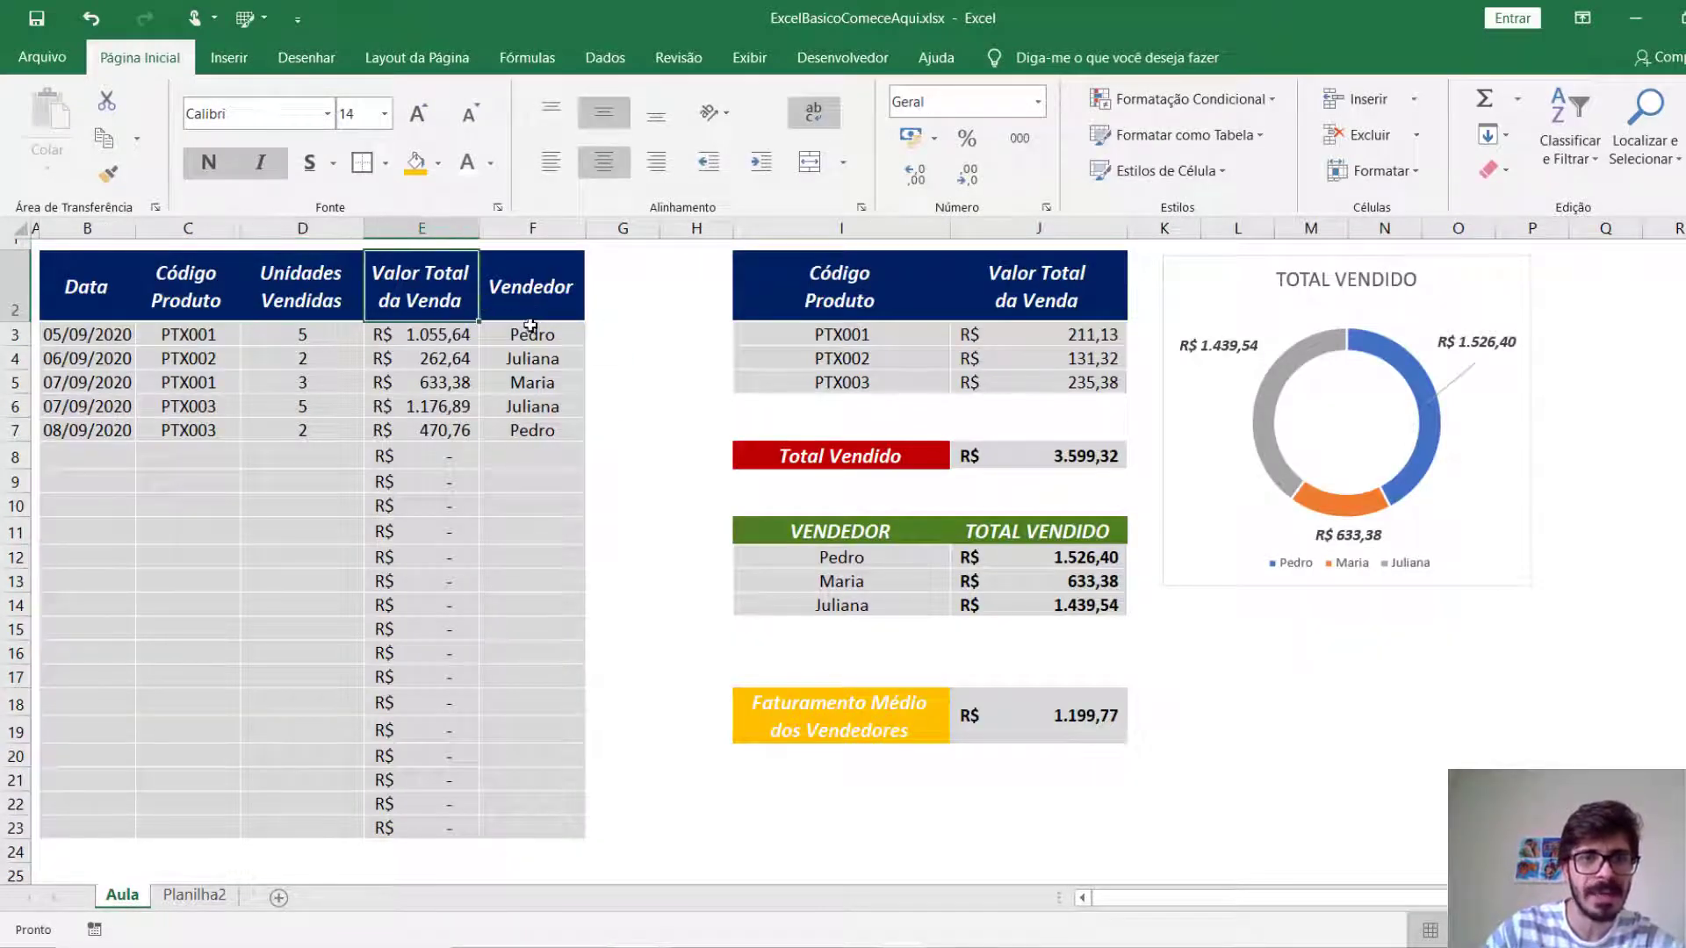
{"action": "left_click", "coordinate": [194, 899]}
{"action": "left_click", "coordinate": [72, 448]}
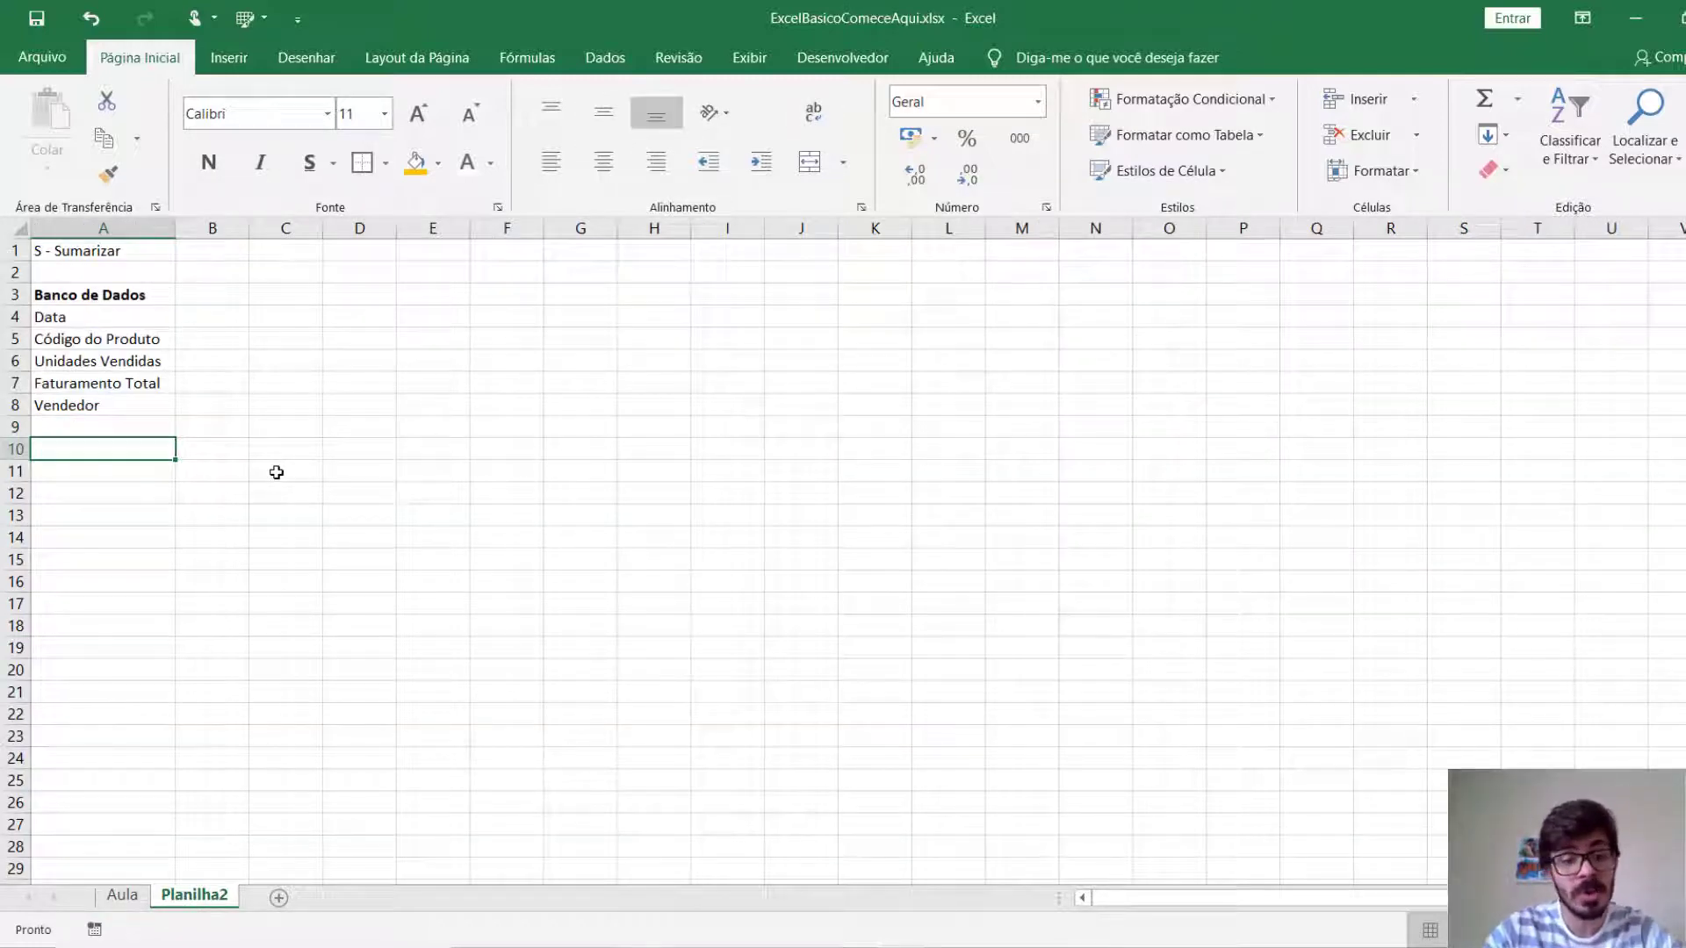
{"action": "type", "text": "Info. Produto"}
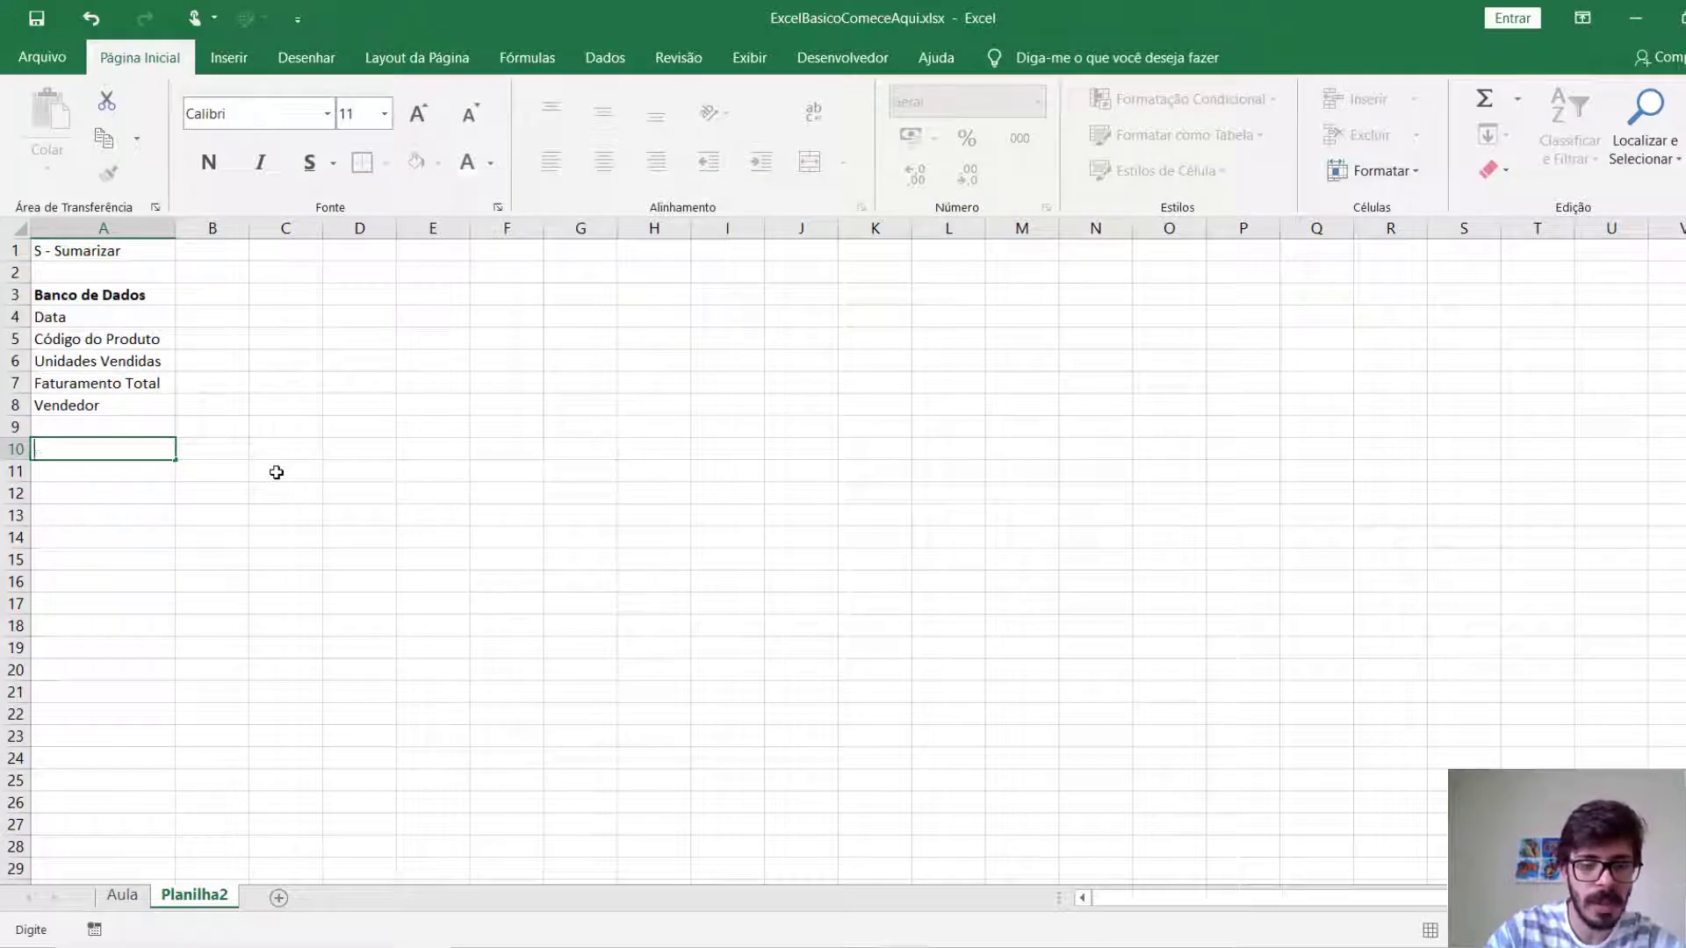
{"action": "type", "text": "s"}
{"action": "key", "text": "Return"}
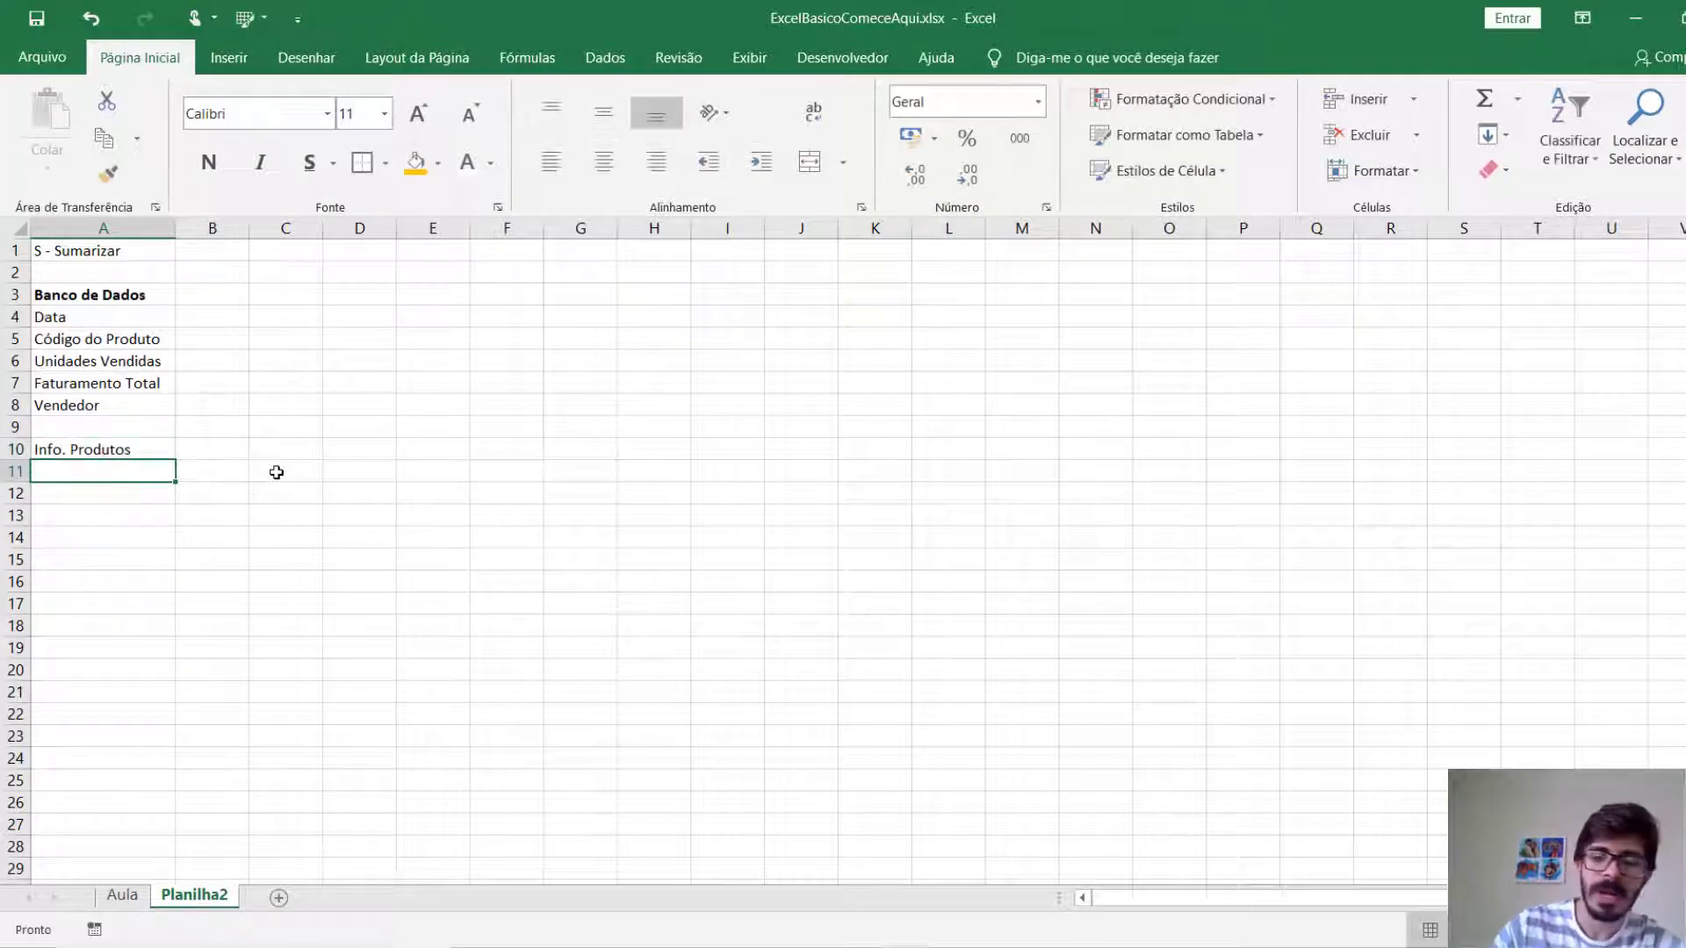
{"action": "key", "text": "Up"}
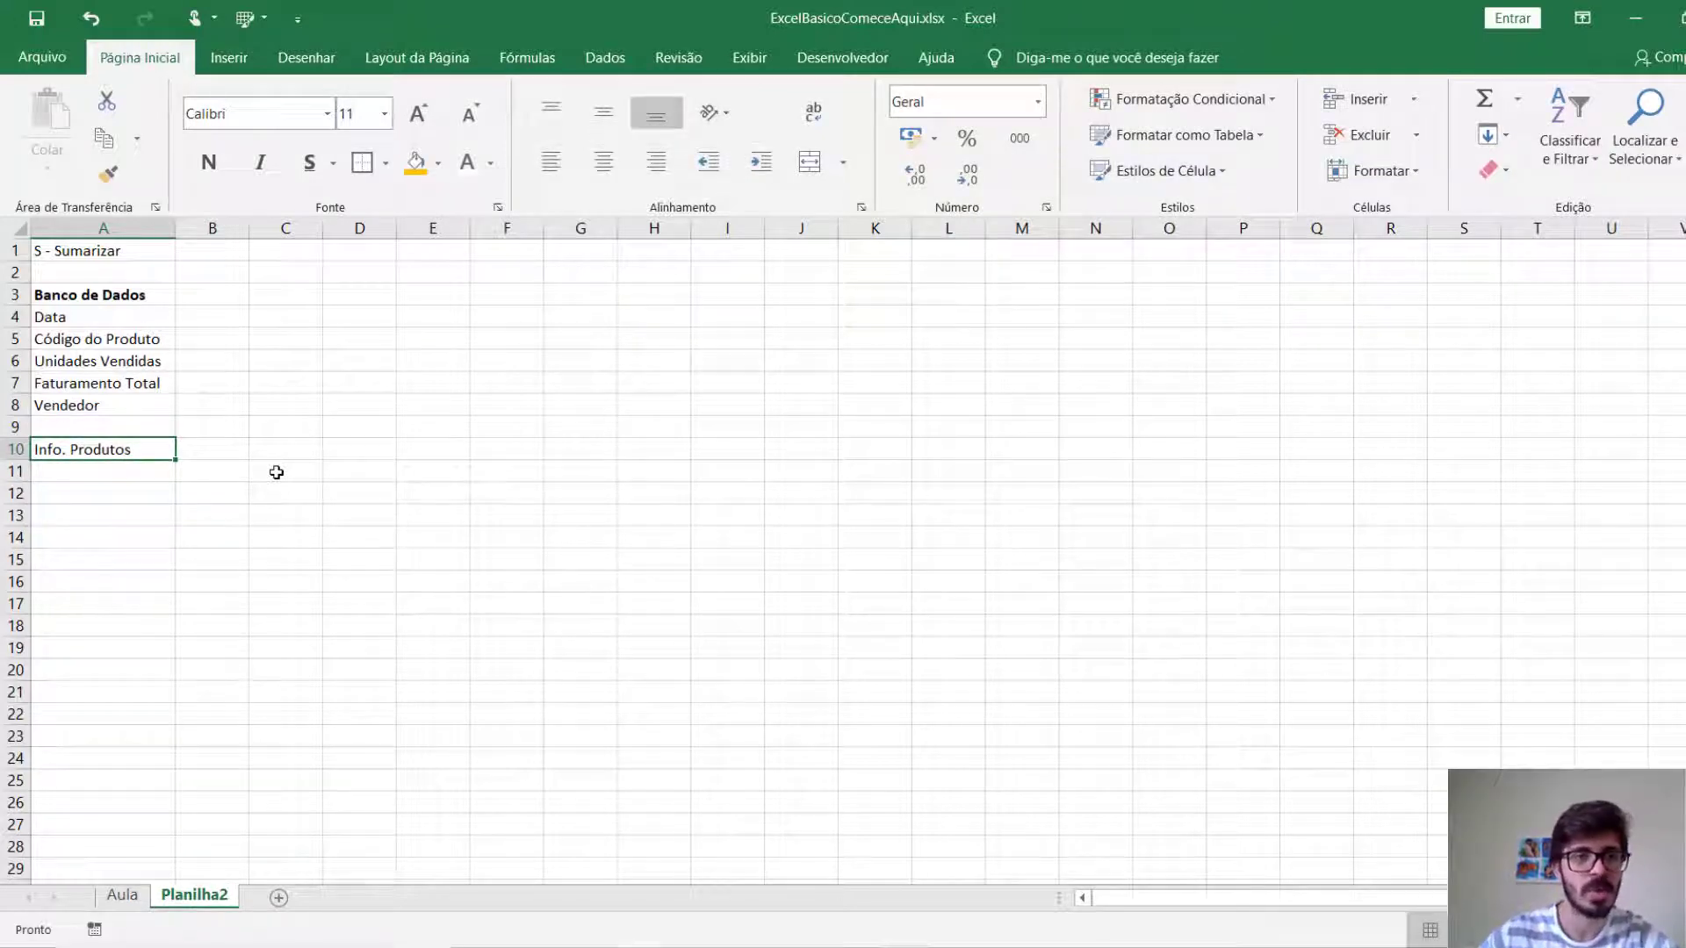
{"action": "key", "text": "ctrl+n"}
{"action": "key", "text": "Down"}
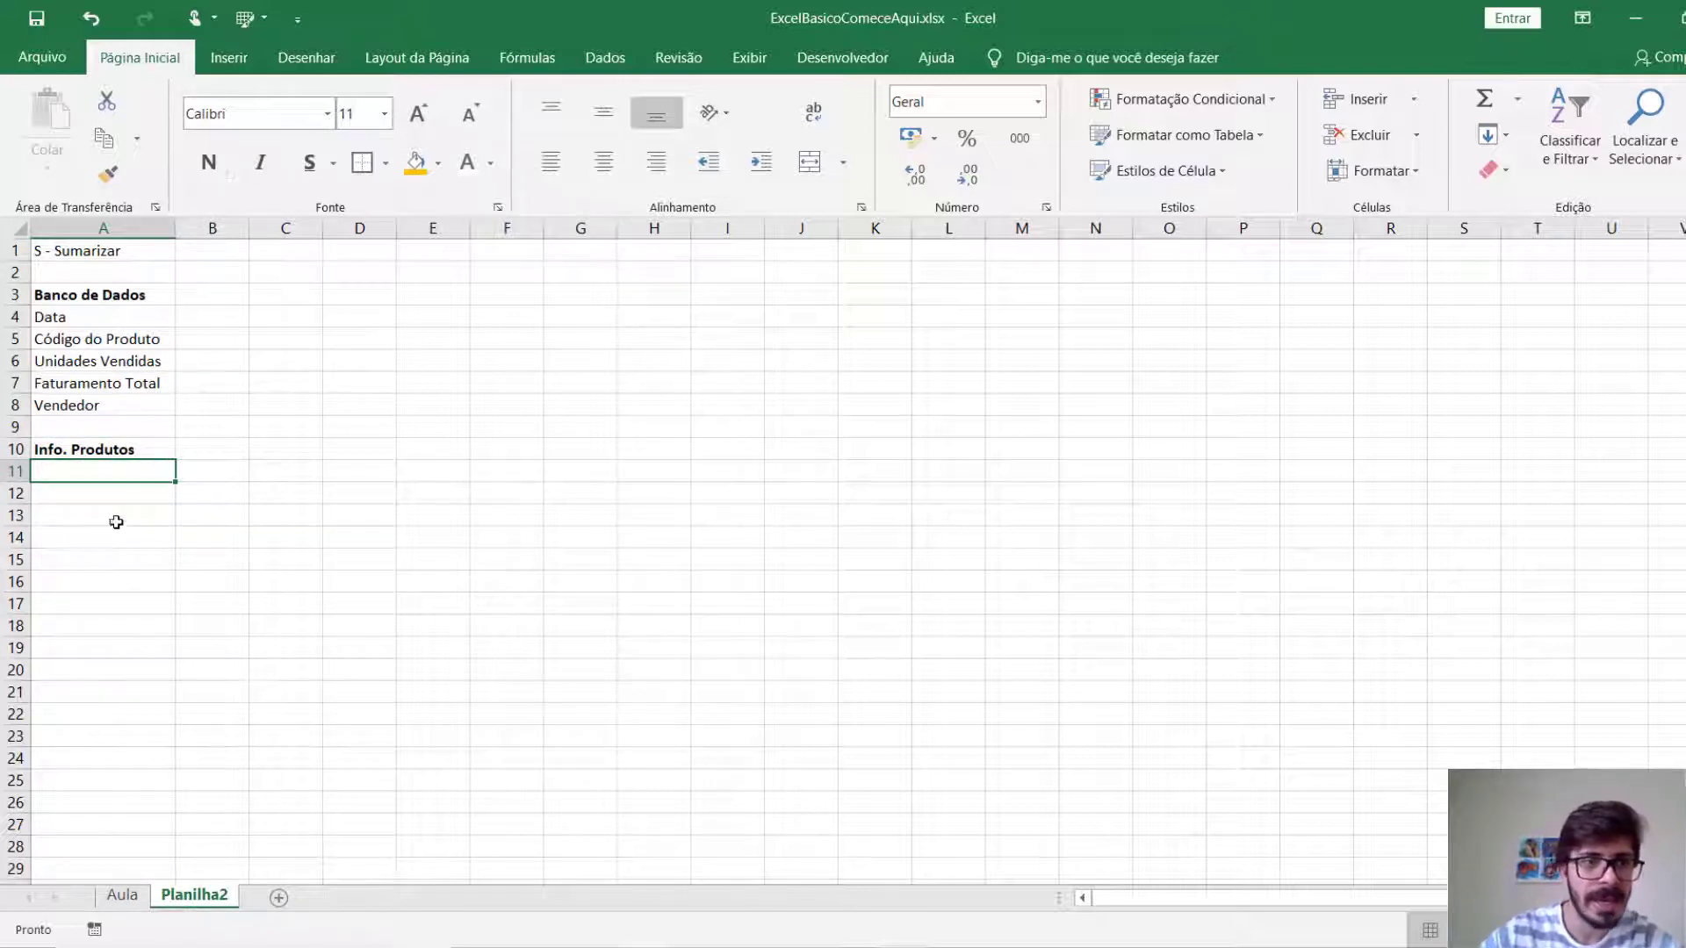
List "Código do Produto" in A11 under the Info. Produtos heading.
{"action": "type", "text": "Código do Produ"}
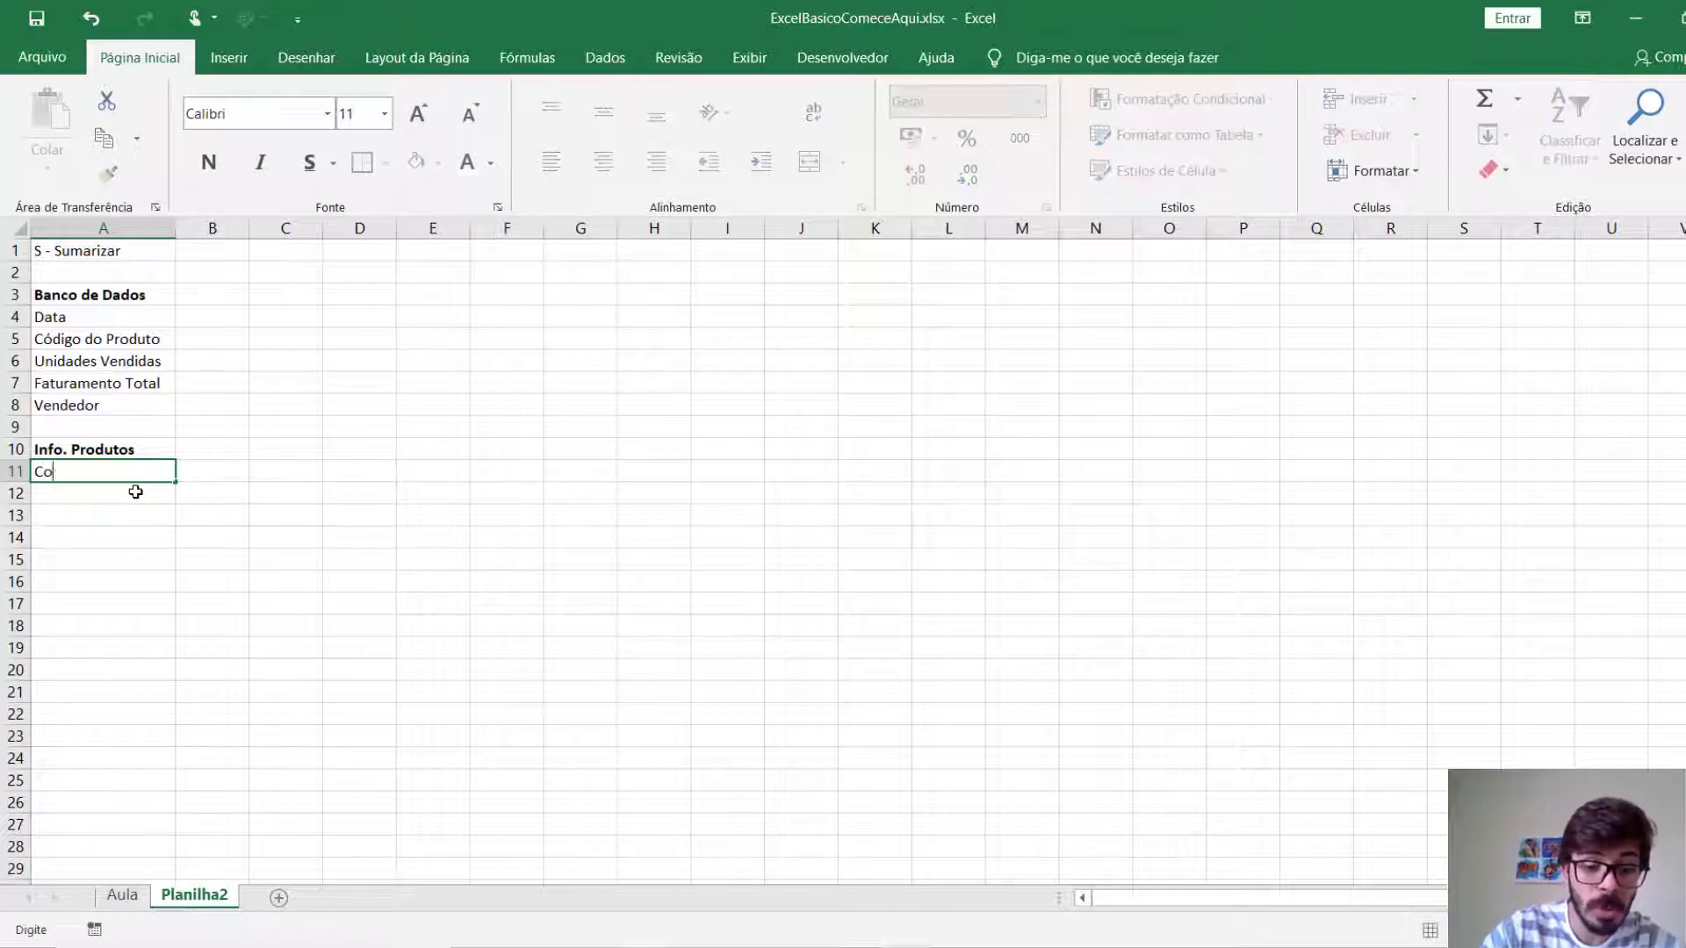
{"action": "type", "text": "to"}
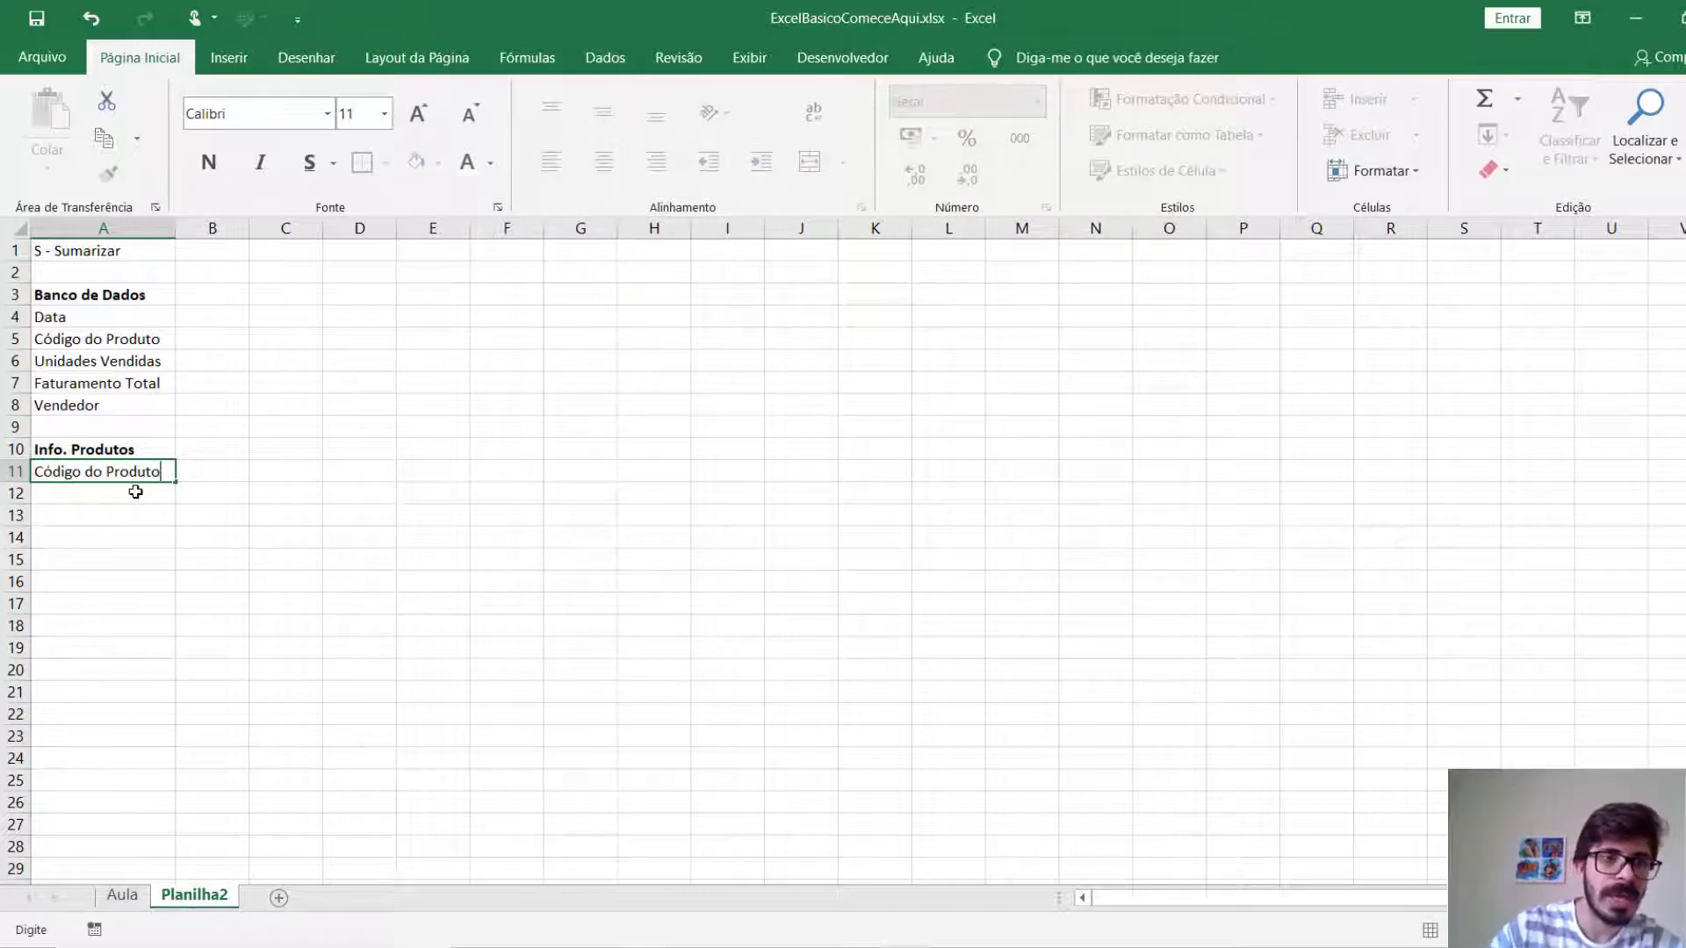
{"action": "key", "text": "Return"}
{"action": "type", "text": "Nome"}
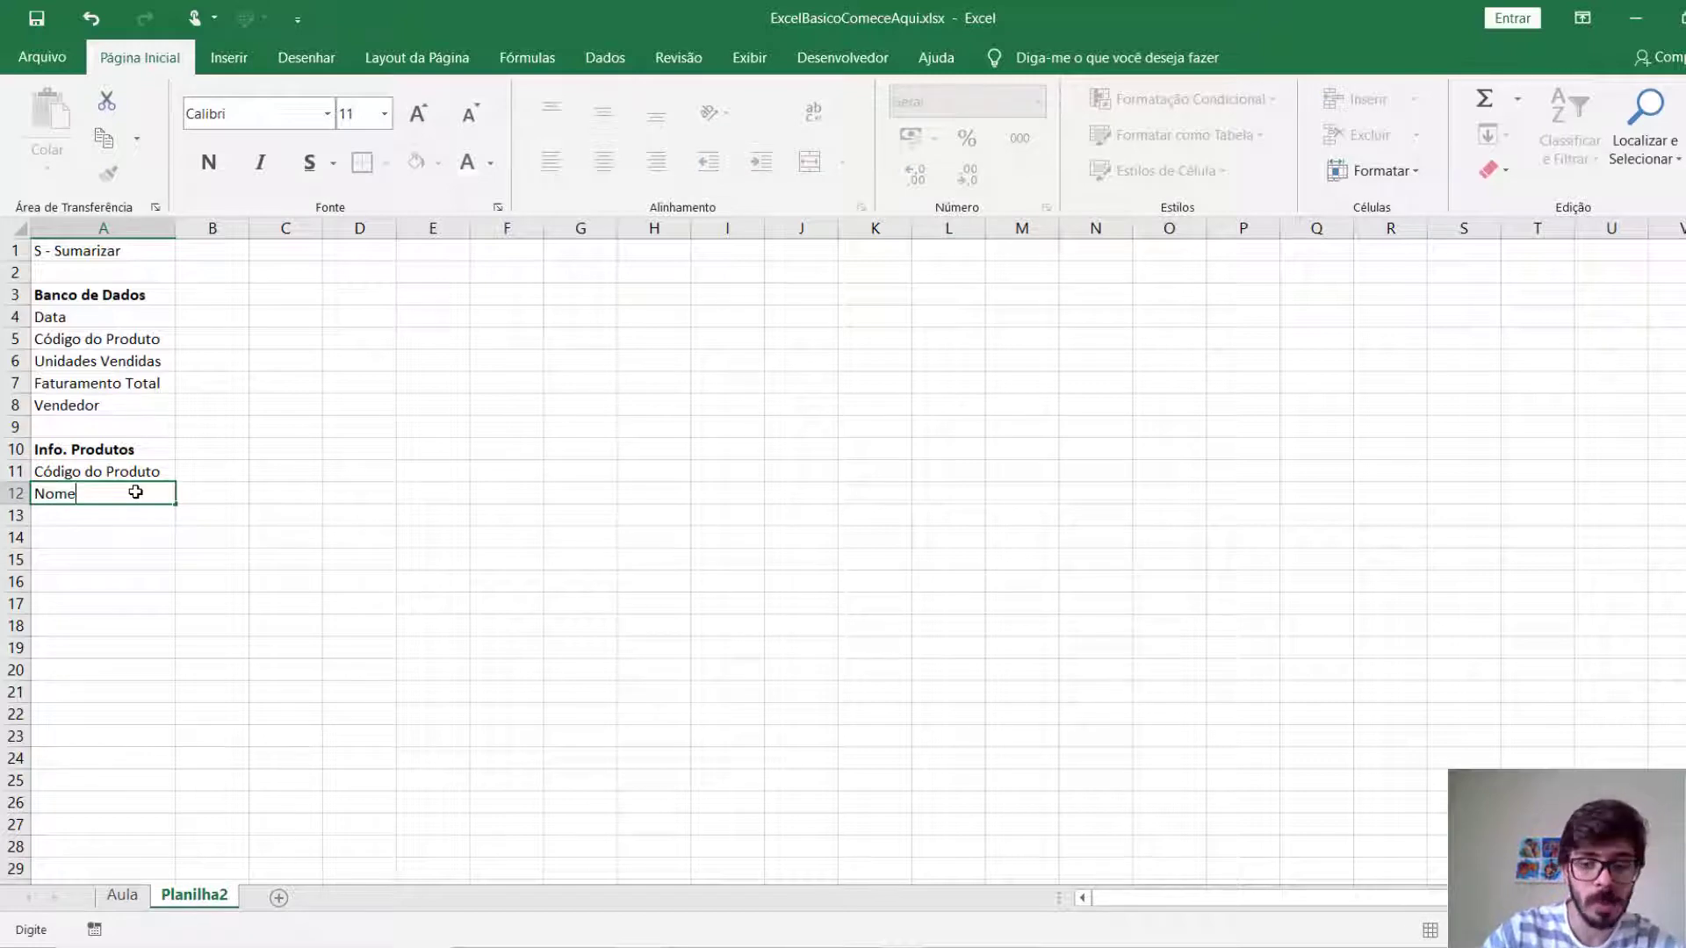
{"action": "key", "text": "BackSpace"}
{"action": "key", "text": "BackSpace"}
{"action": "key", "text": "BackSpace"}
{"action": "type", "text": "Nome dos"}
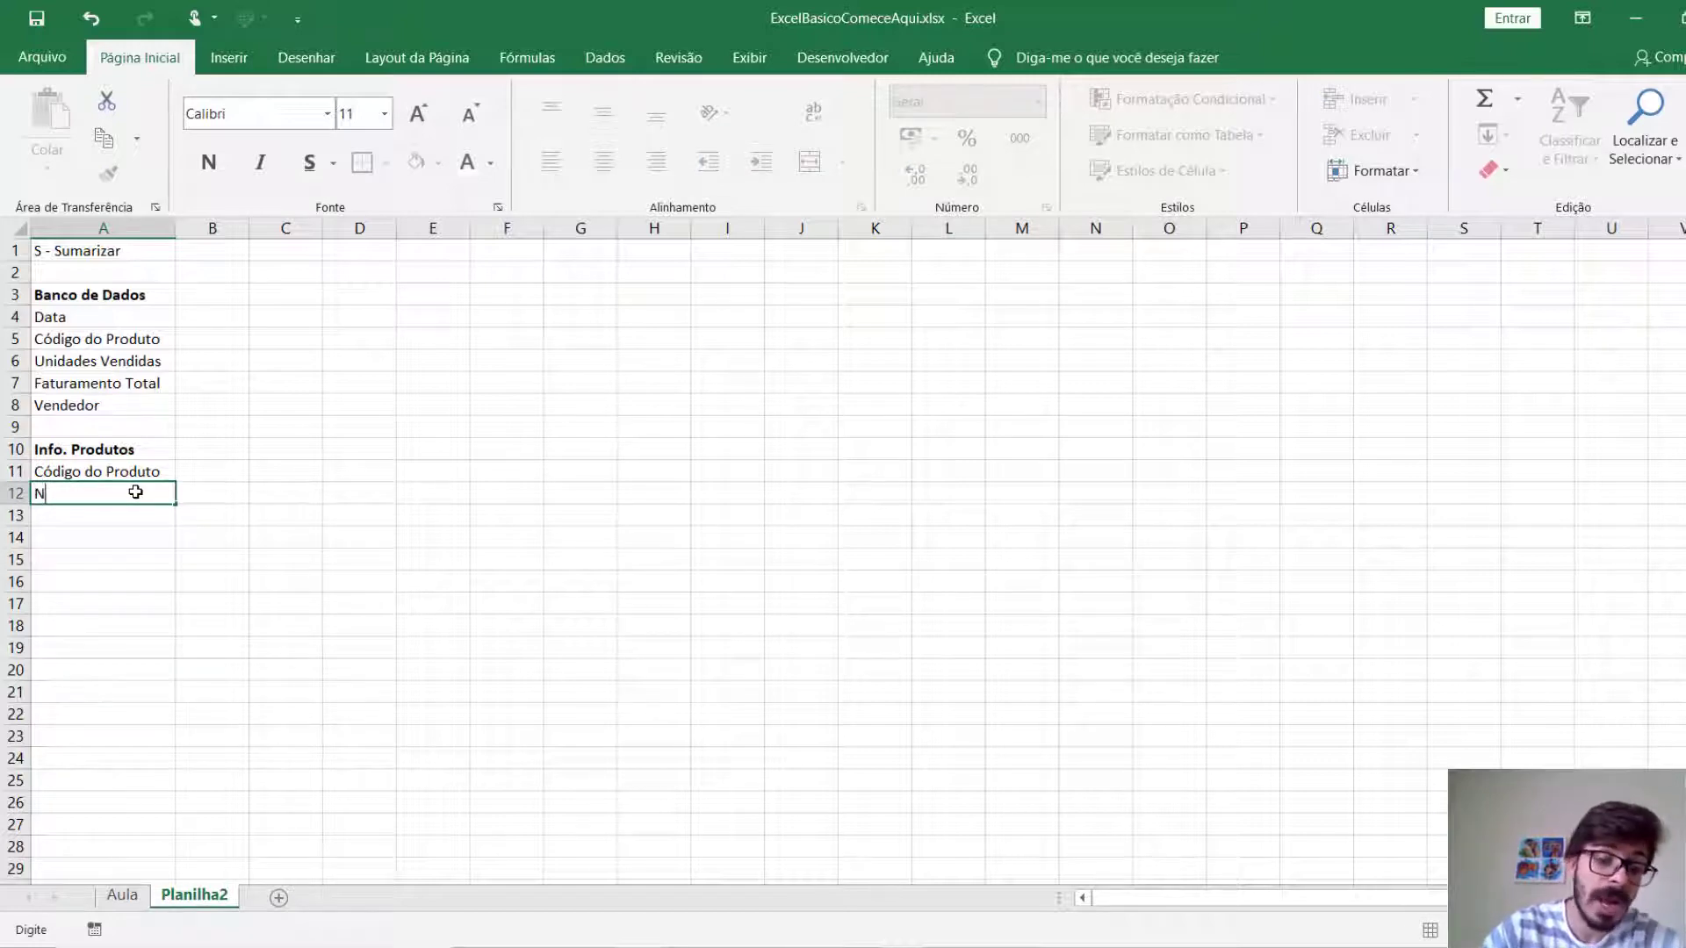
{"action": "key", "text": "BackSpace"}
{"action": "key", "text": "BackSpace"}
{"action": "key", "text": "BackSpace"}
{"action": "key", "text": "BackSpace"}
{"action": "key", "text": "BackSpace"}
{"action": "key", "text": "BackSpace"}
{"action": "key", "text": "BackSpace"}
{"action": "key", "text": "BackSpace"}
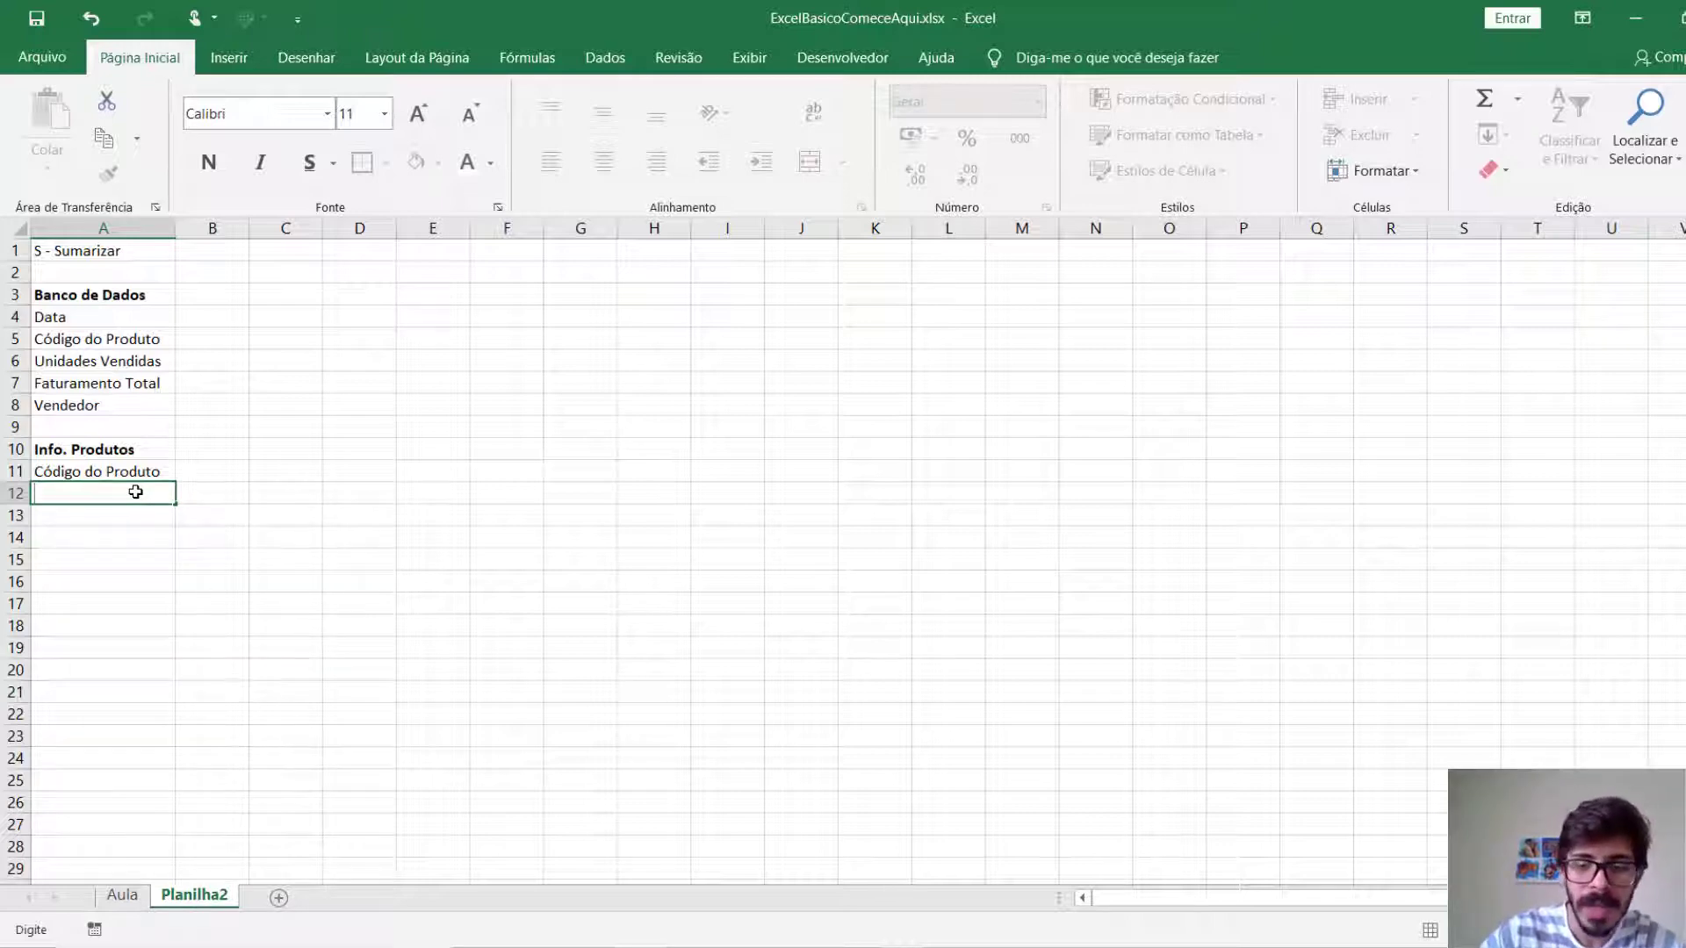
{"action": "key", "text": "Escape"}
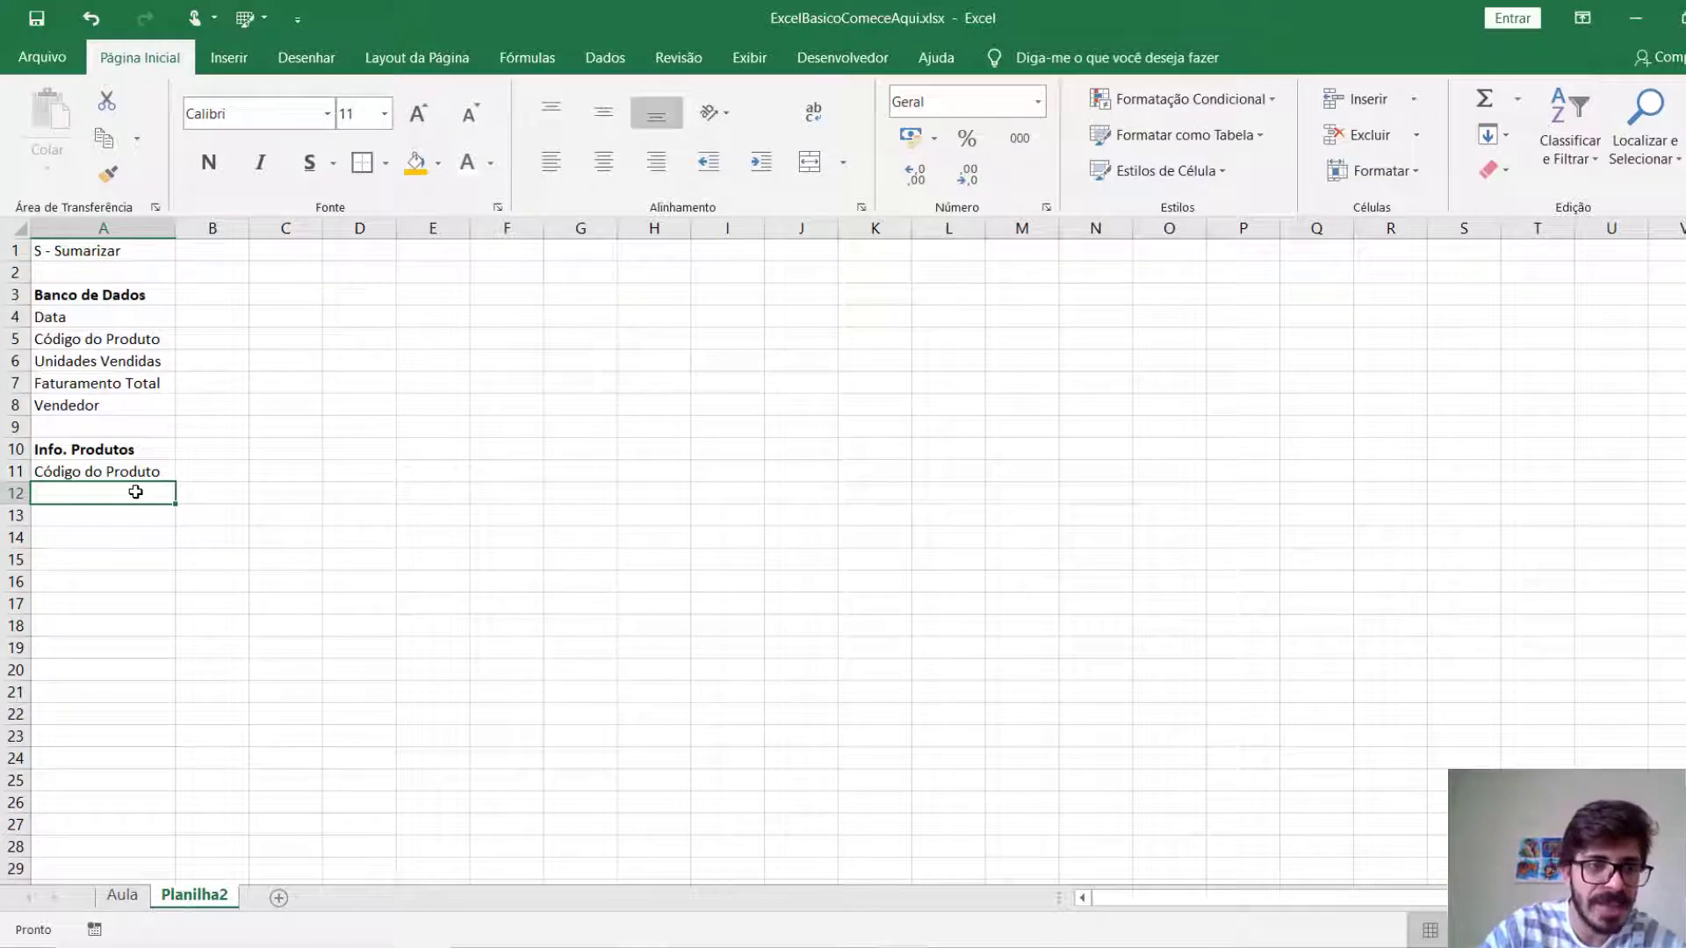
Enter "Valor do Produto" in A12 as the second product field.
{"action": "type", "text": "Vaor"}
{"action": "key", "text": "BackSpace"}
{"action": "key", "text": "BackSpace"}
{"action": "key", "text": "BackSpace"}
{"action": "type", "text": "lor do Produto"}
{"action": "key", "text": "Return"}
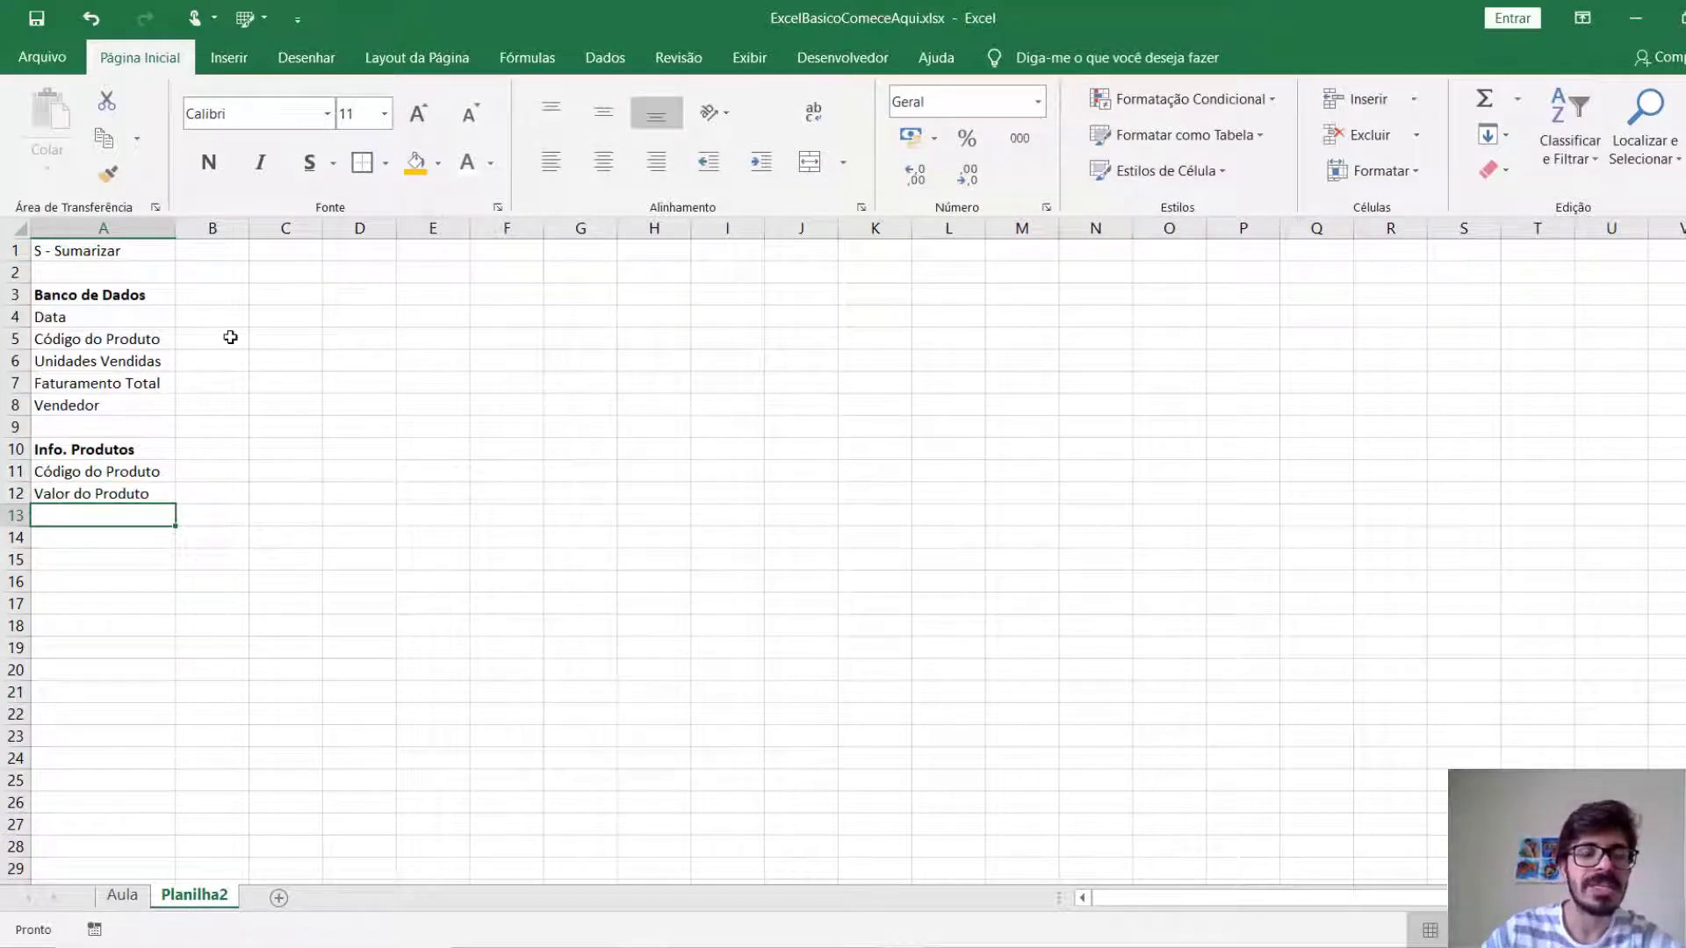
Enter "Valor Faturado Total" in A14 and "Faturamento por Vendedor" in A16.
{"action": "key", "text": "Return"}
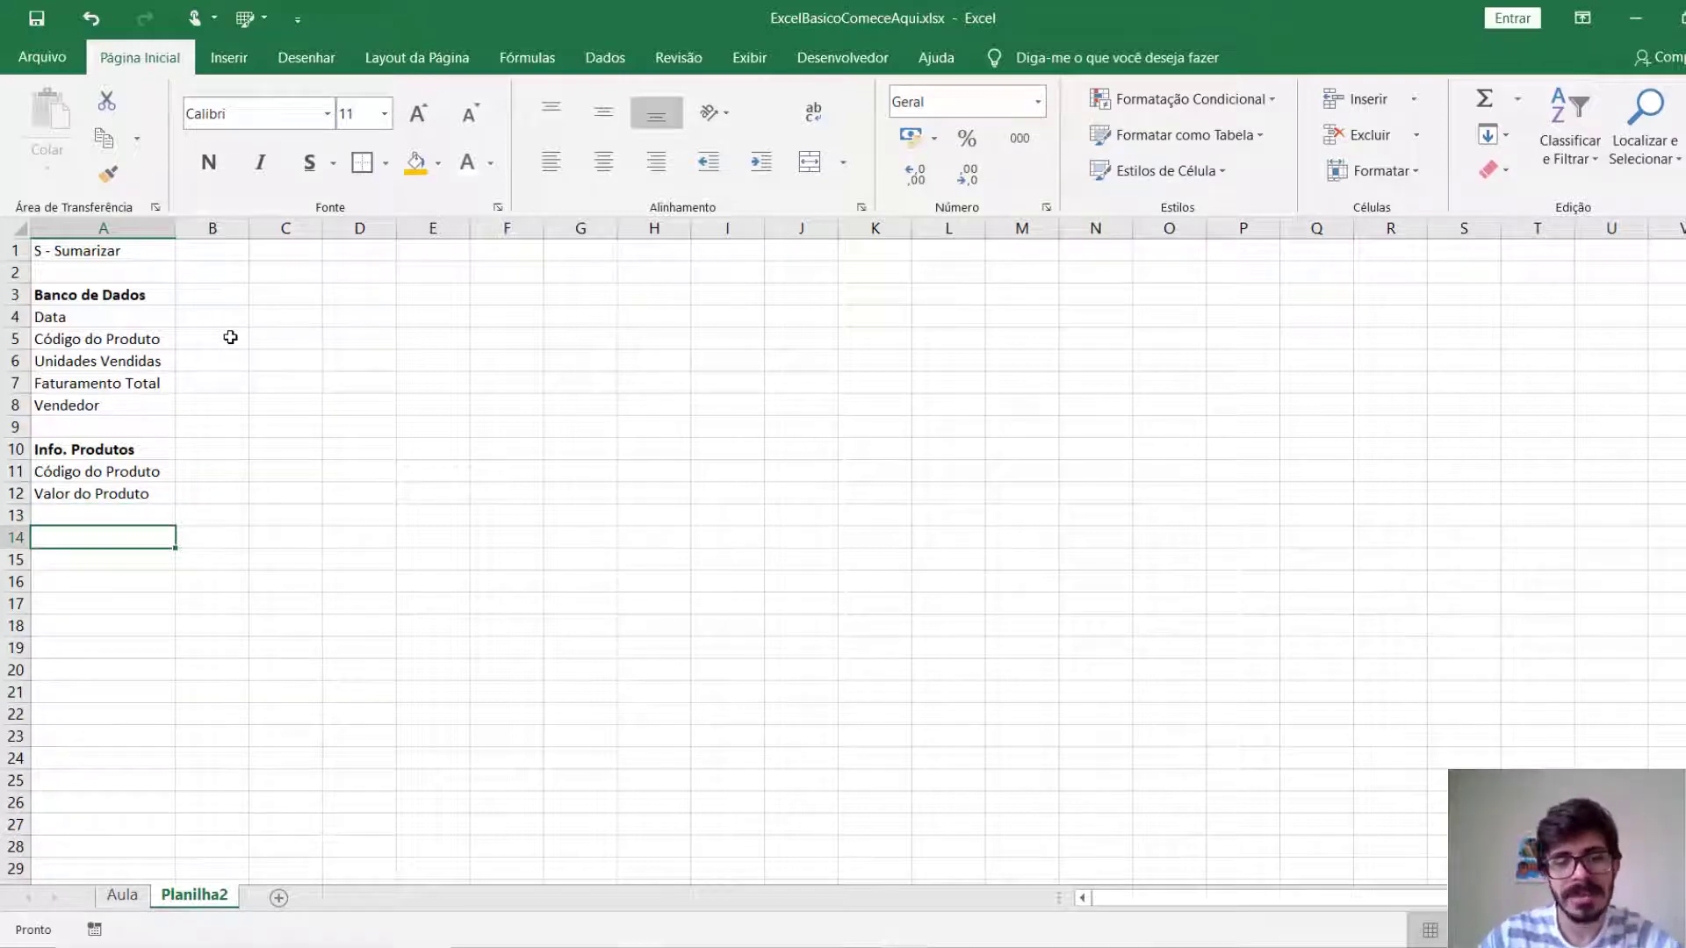
{"action": "type", "text": "Val"}
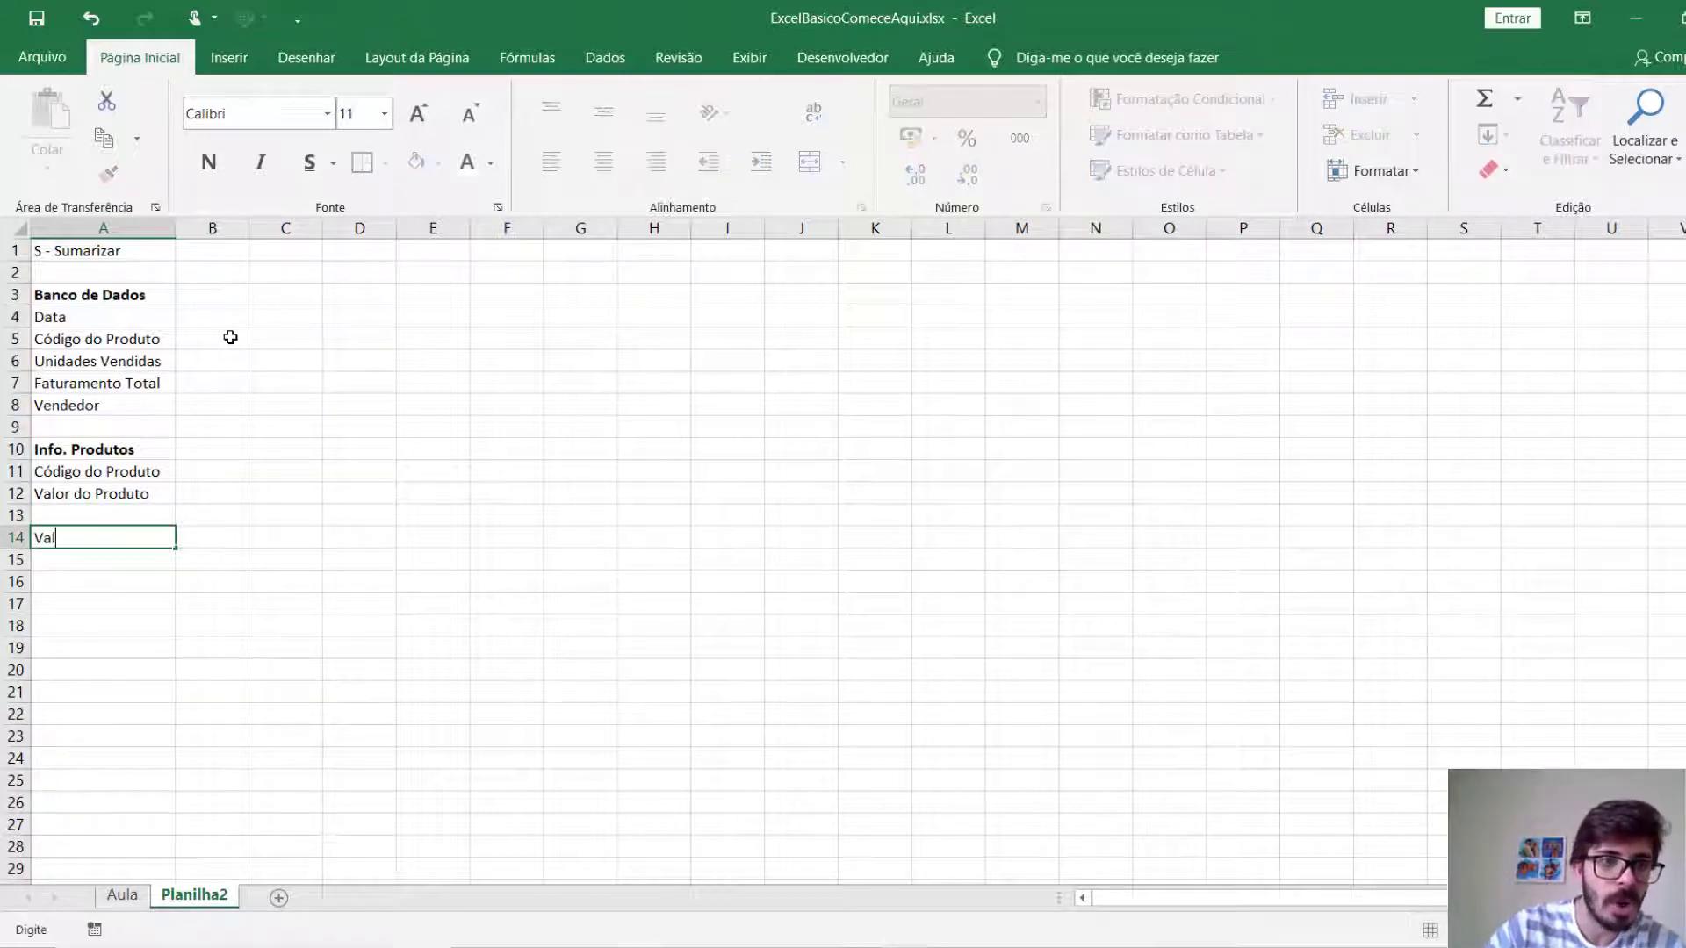
{"action": "type", "text": "or Faturado Total"}
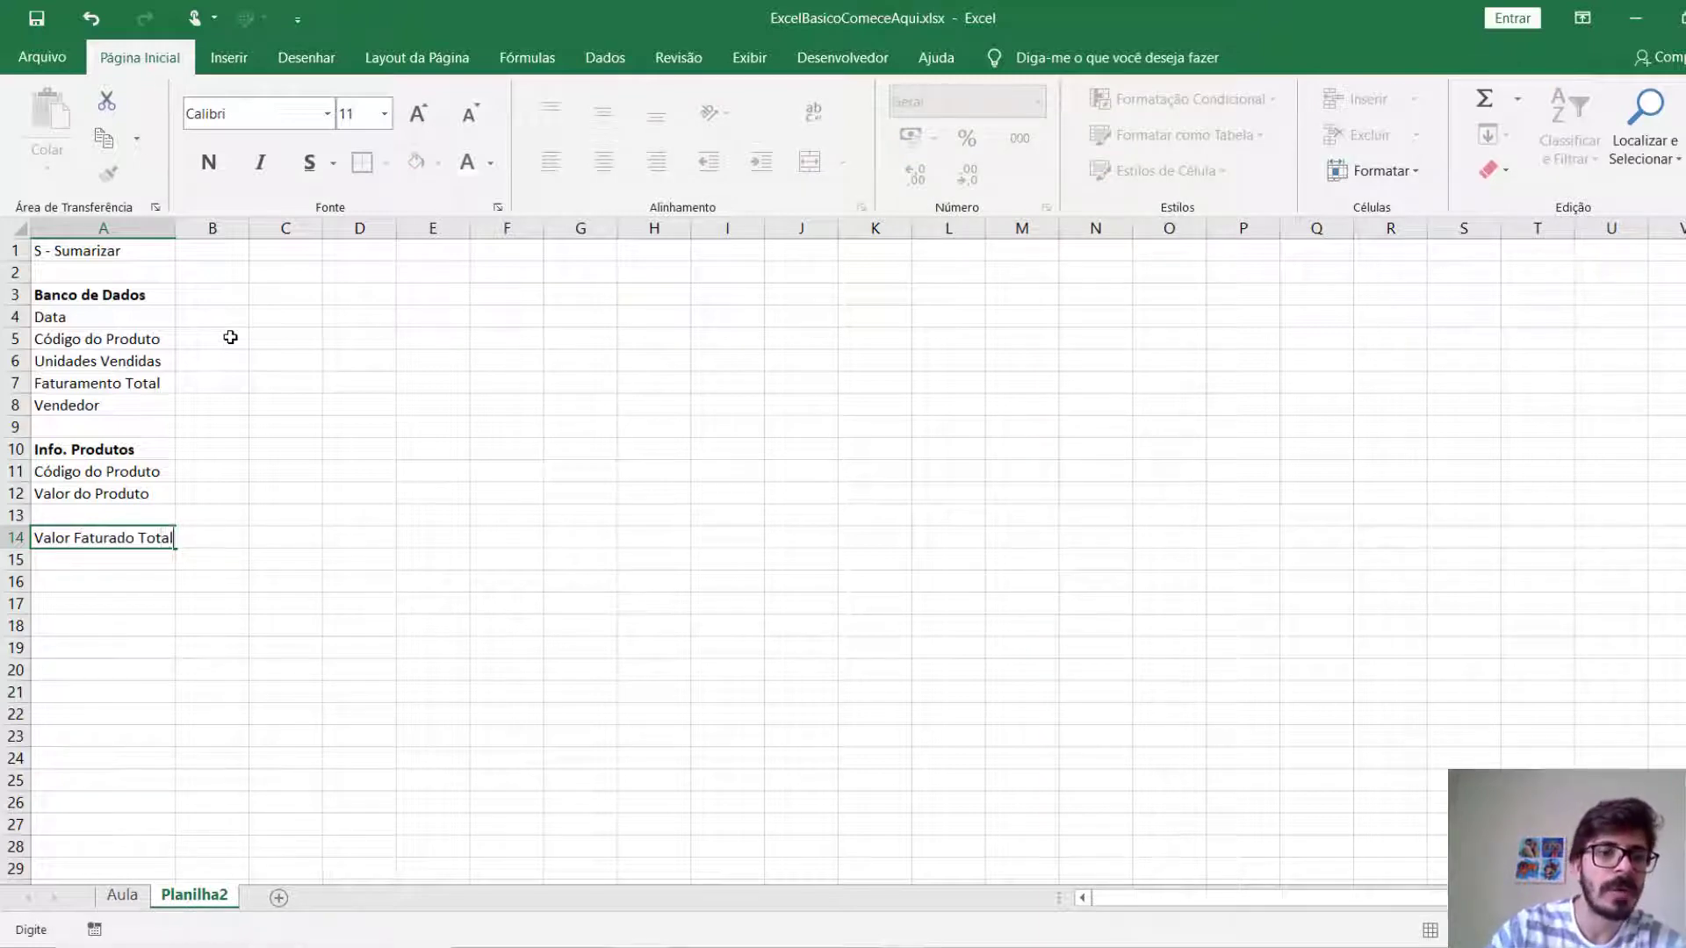
{"action": "key", "text": "Return"}
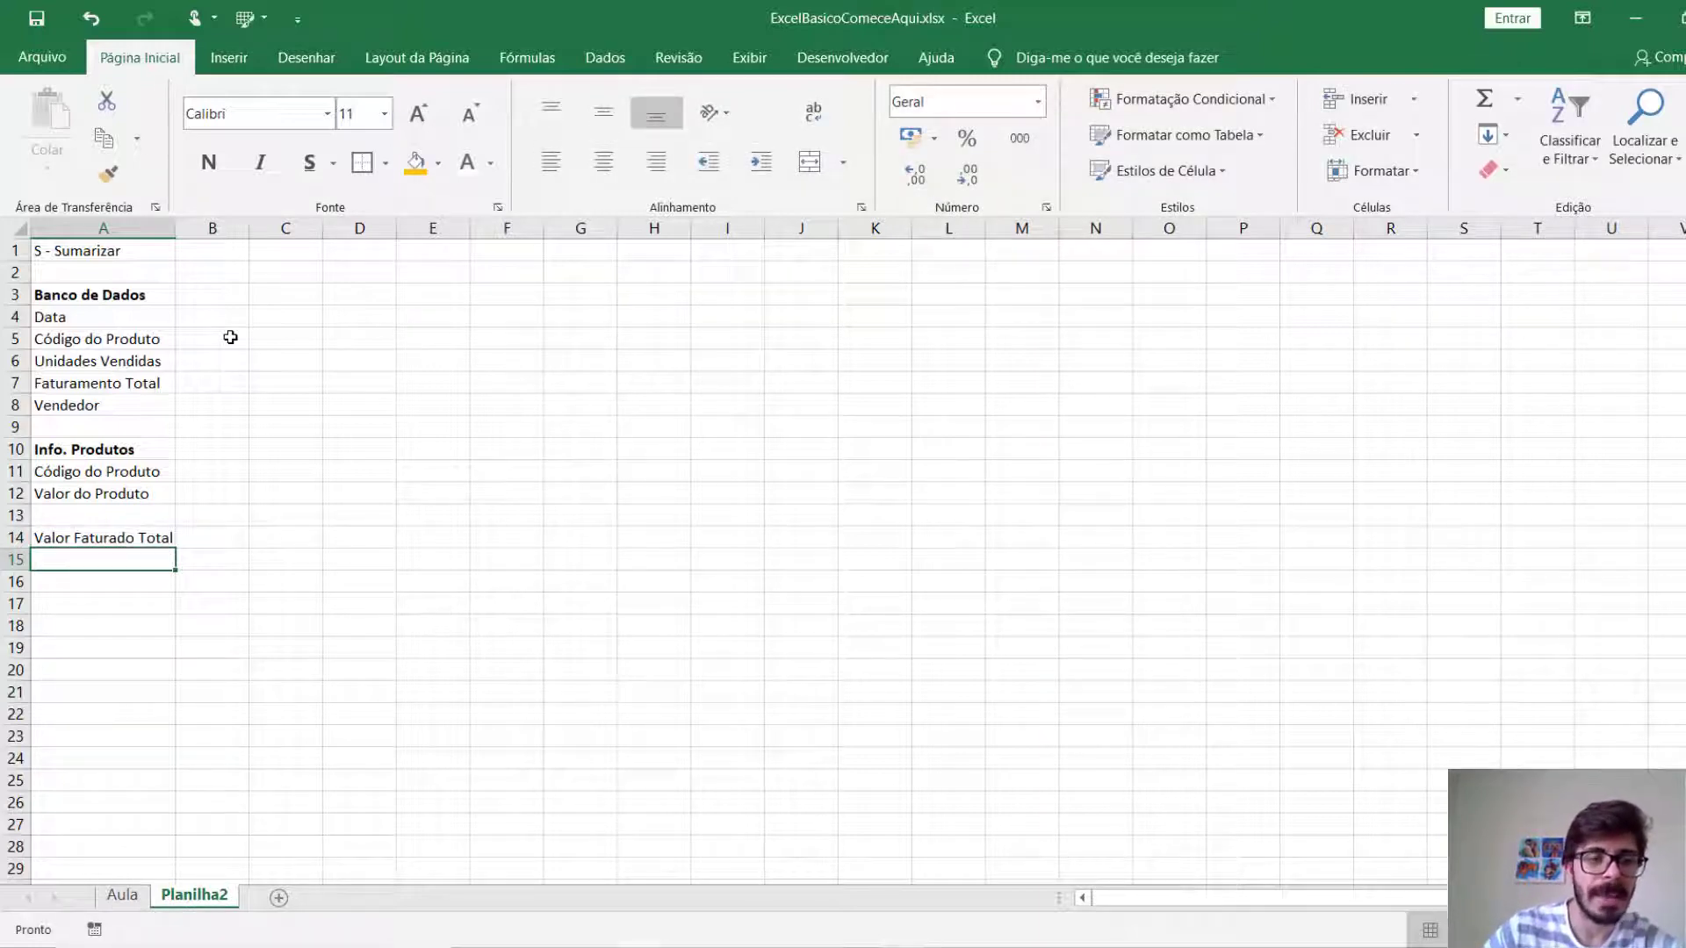
{"action": "key", "text": "Return"}
{"action": "type", "text": "Fatu"}
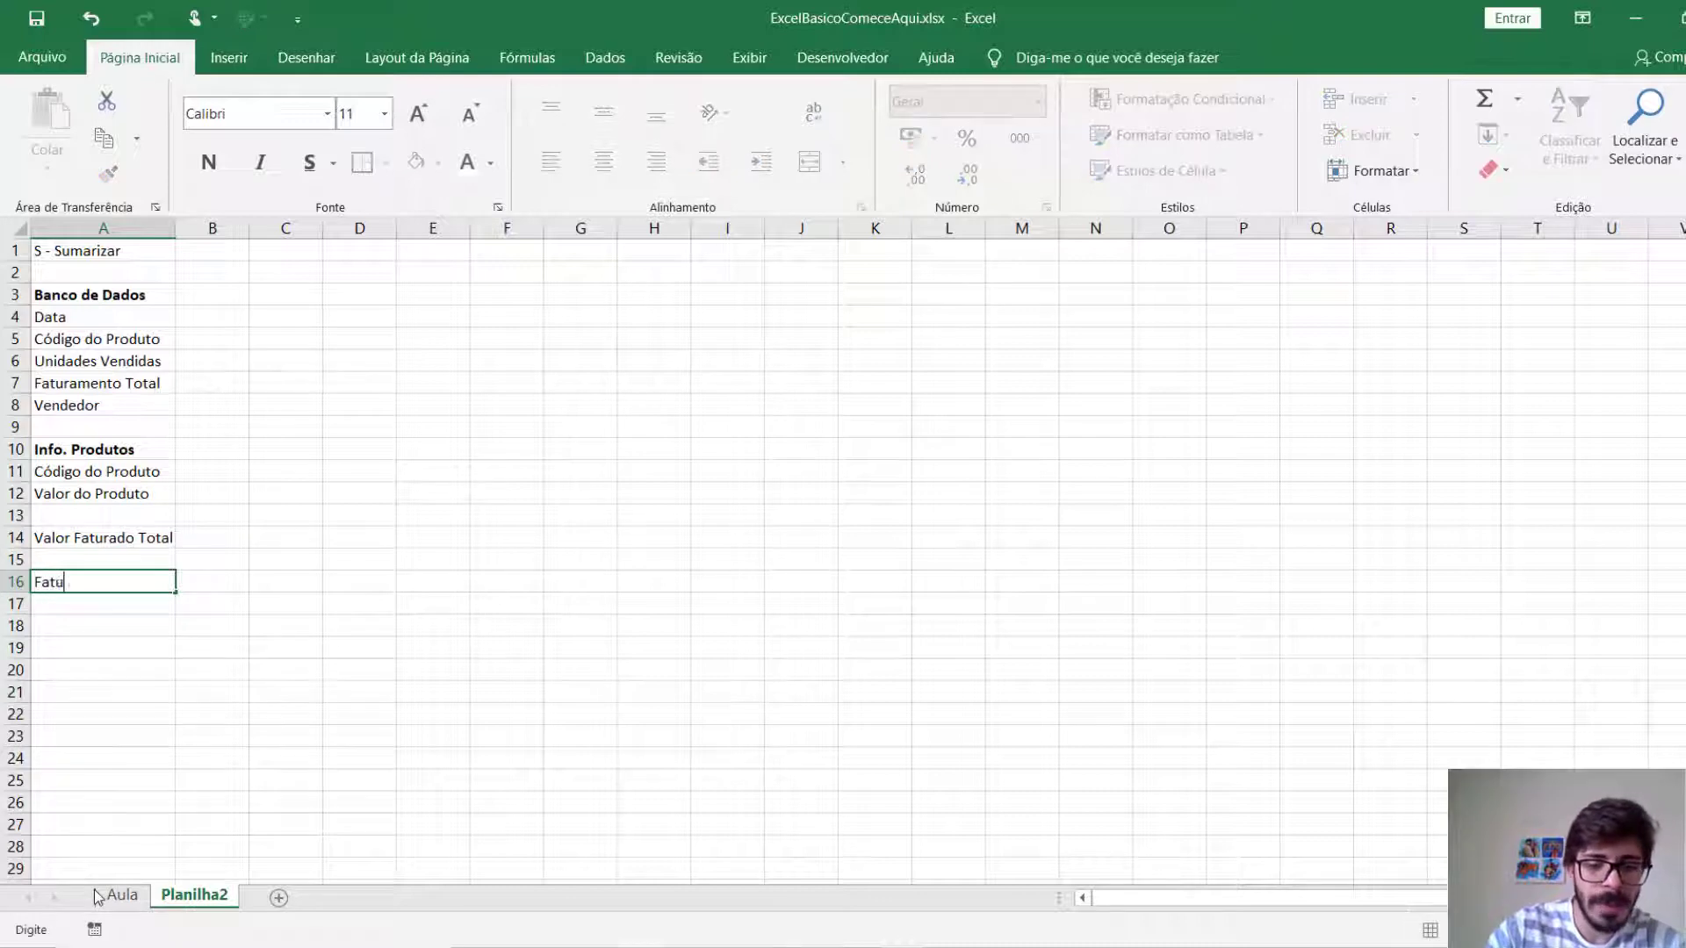
{"action": "type", "text": "ramento por Vendedor"}
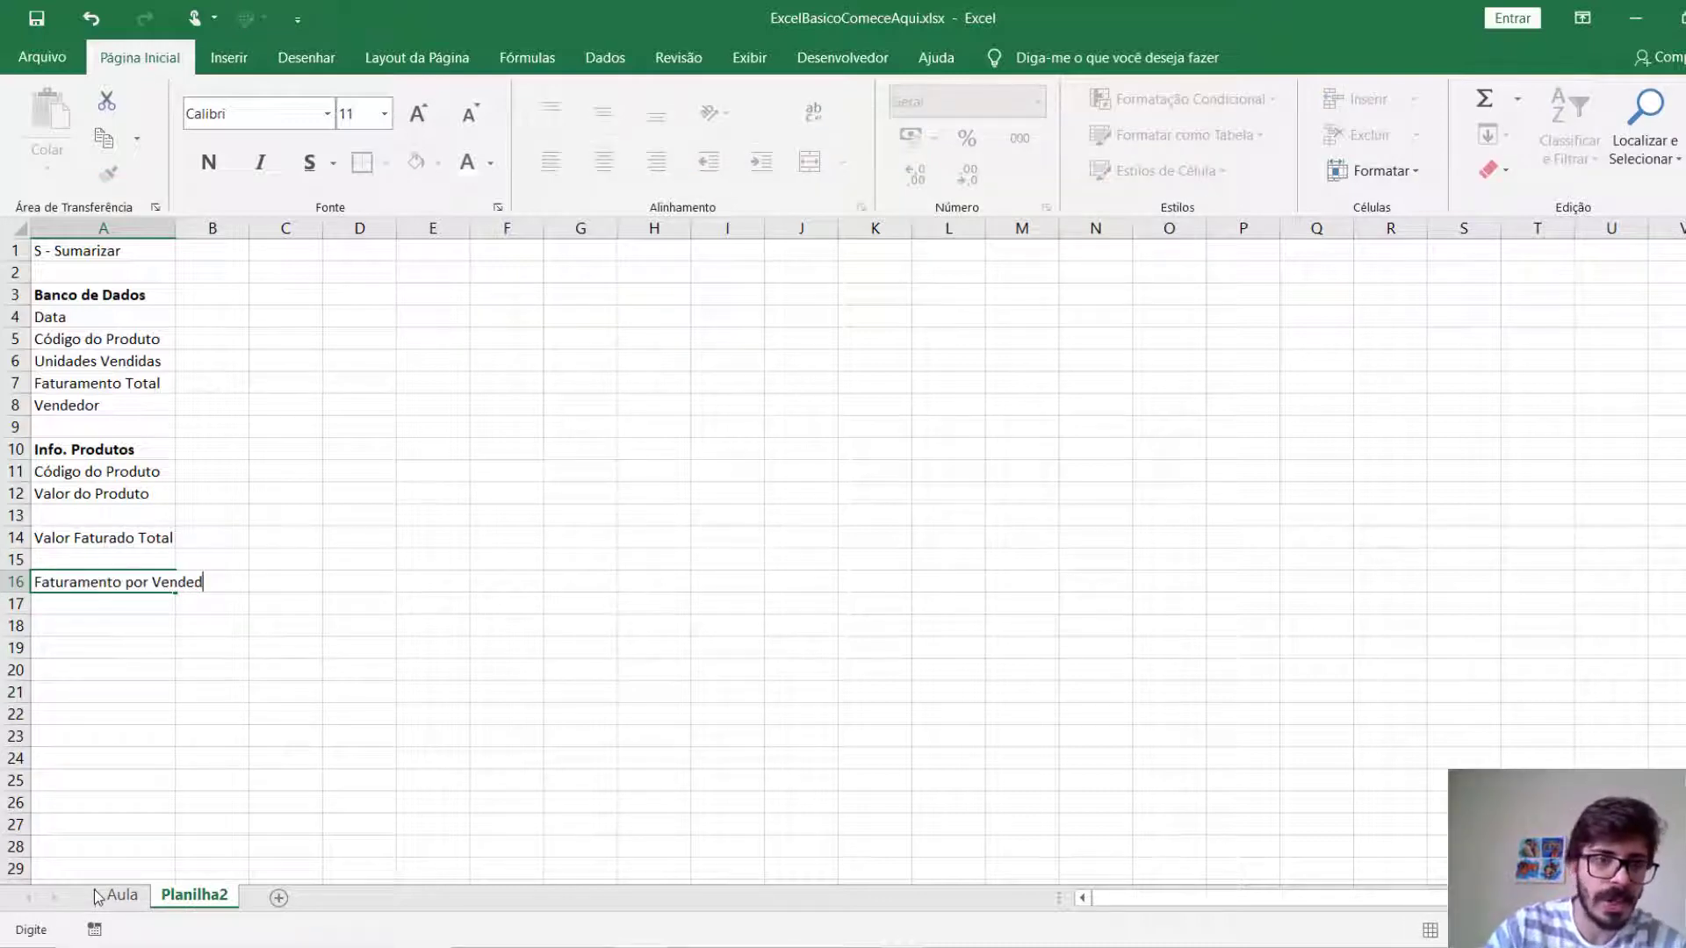
{"action": "key", "text": "Return"}
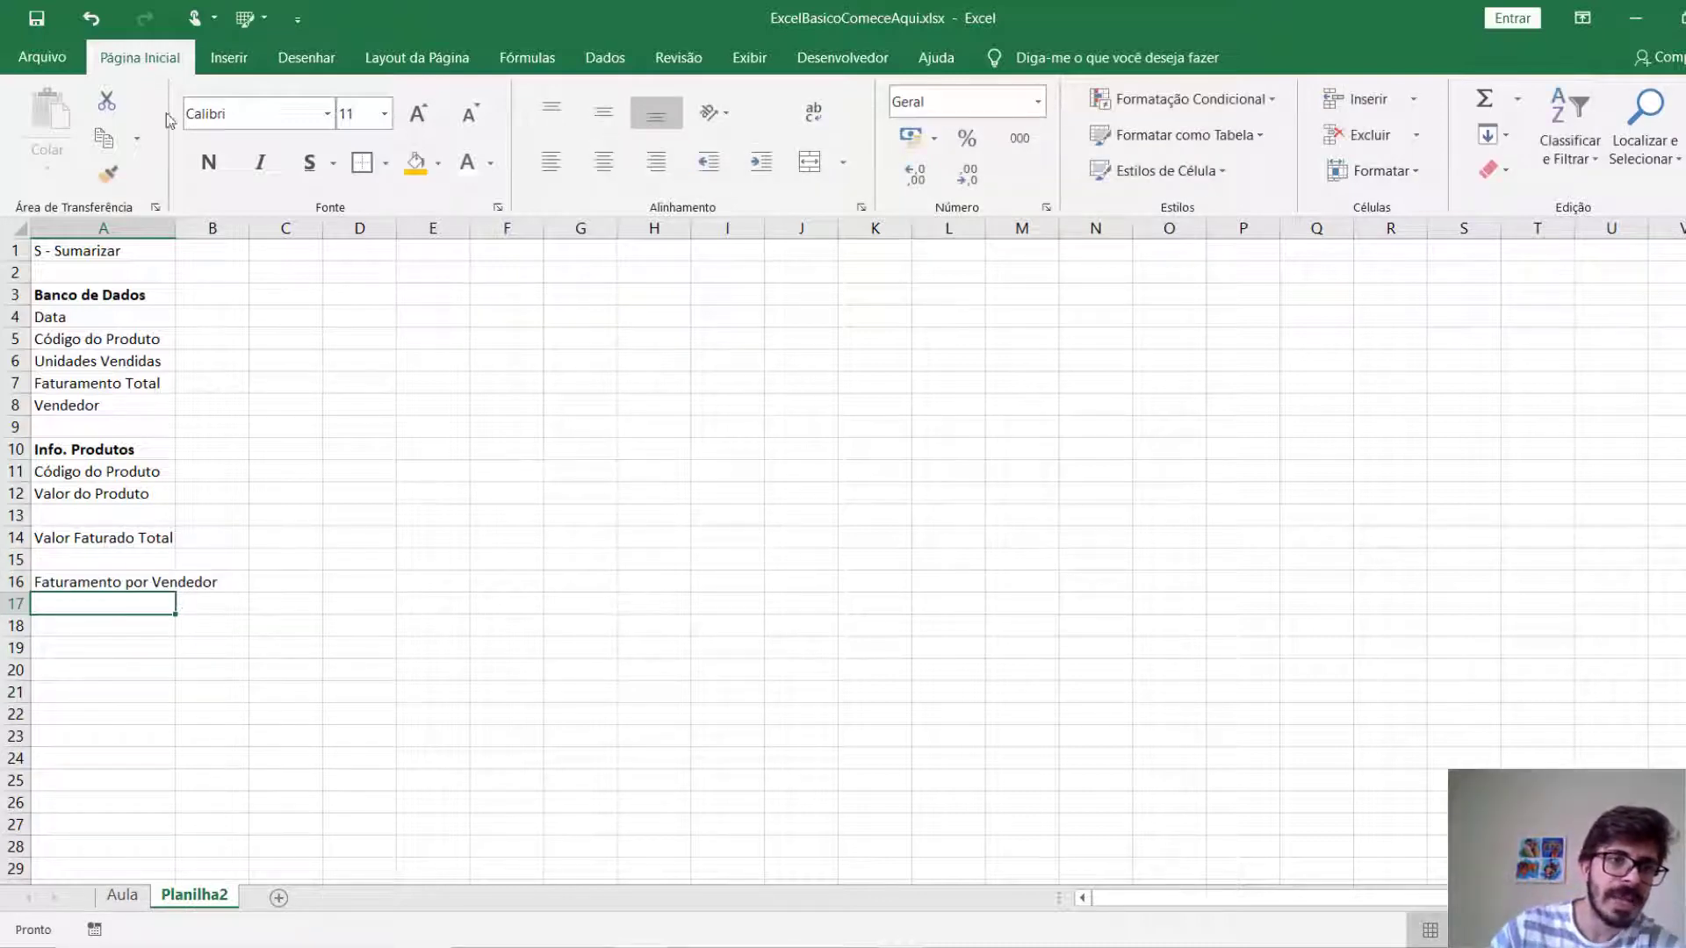
Autofit column A to its contents and make cells A14:A17 bold.
{"action": "double_click", "coordinate": [176, 229]}
{"action": "left_click_drag", "start_coordinate": [97, 537], "coordinate": [94, 654]}
{"action": "key", "text": "ctrl+n"}
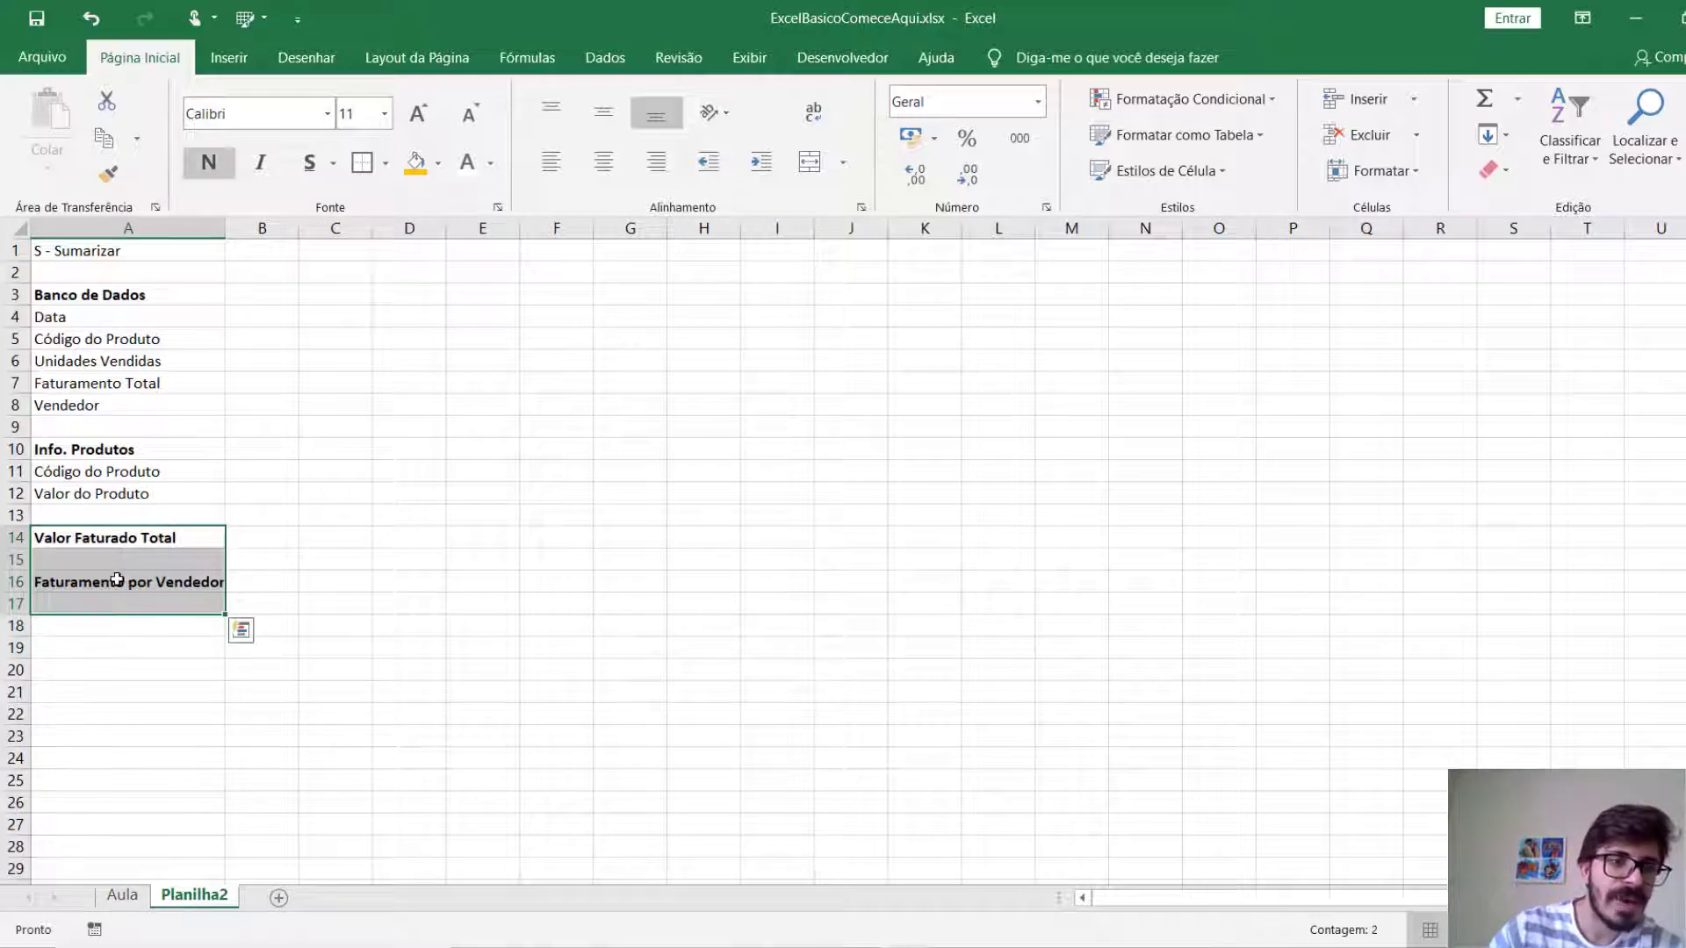
Enter "Faturamento Médio" in A18, two rows below Faturamento por Vendedor, and make it bold.
{"action": "left_click", "coordinate": [117, 580]}
{"action": "key", "text": "Down"}
{"action": "key", "text": "Down"}
{"action": "key", "text": "ctrl+n"}
{"action": "type", "text": "Fatu"}
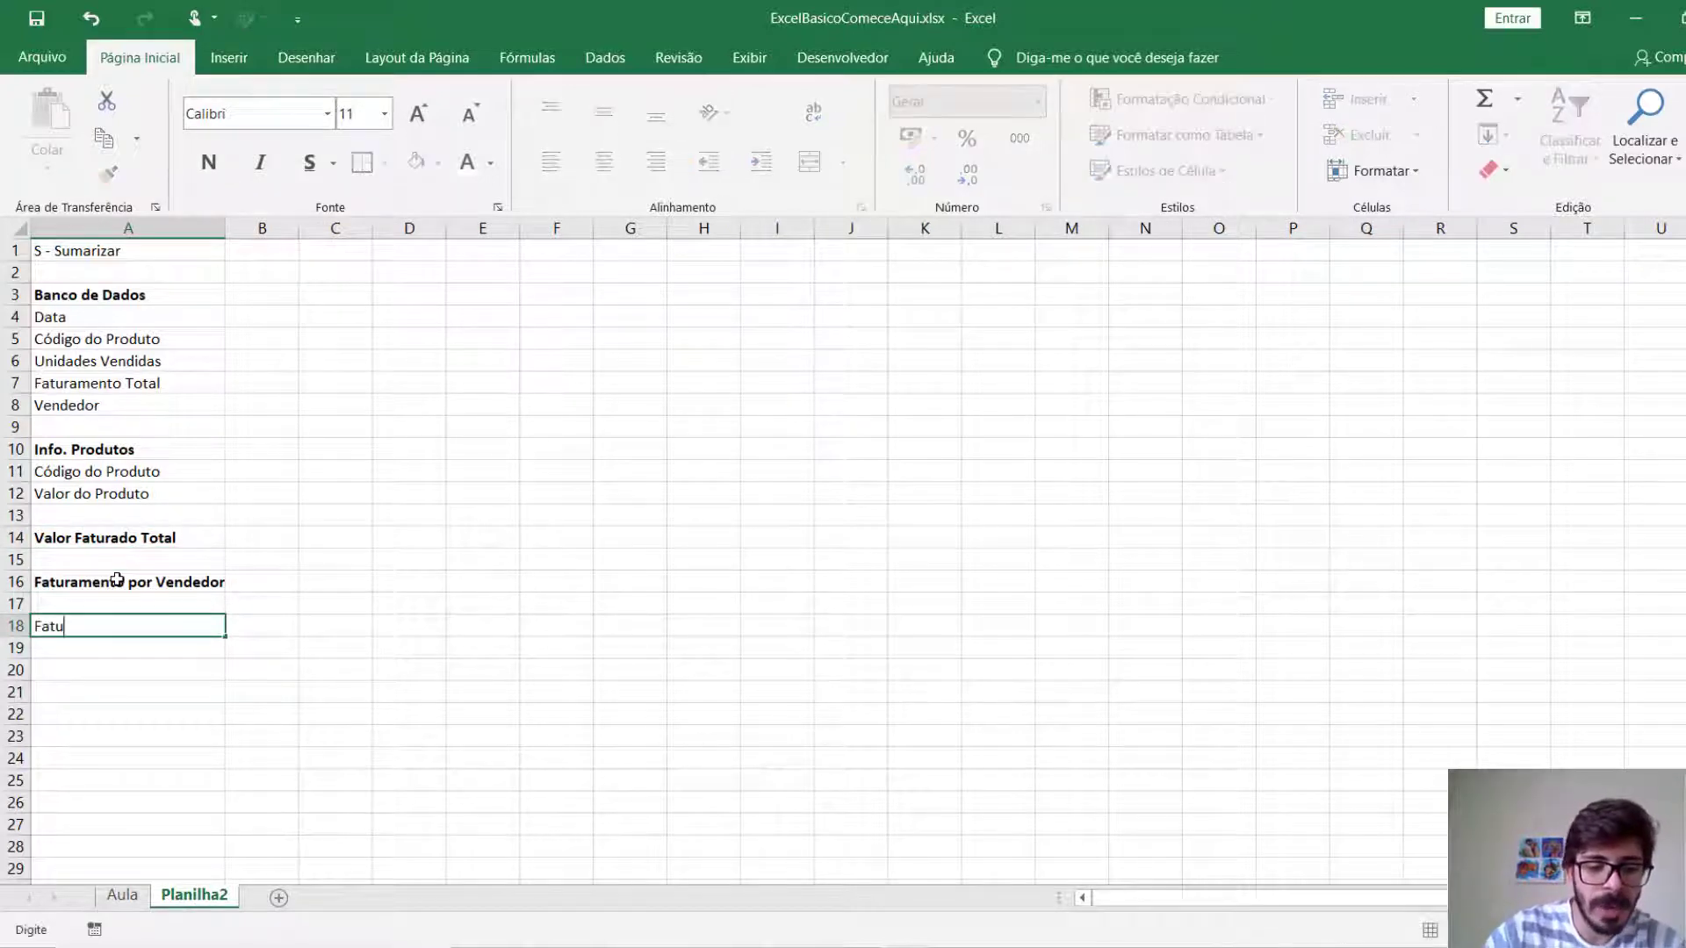
{"action": "type", "text": "ramento Médiop"}
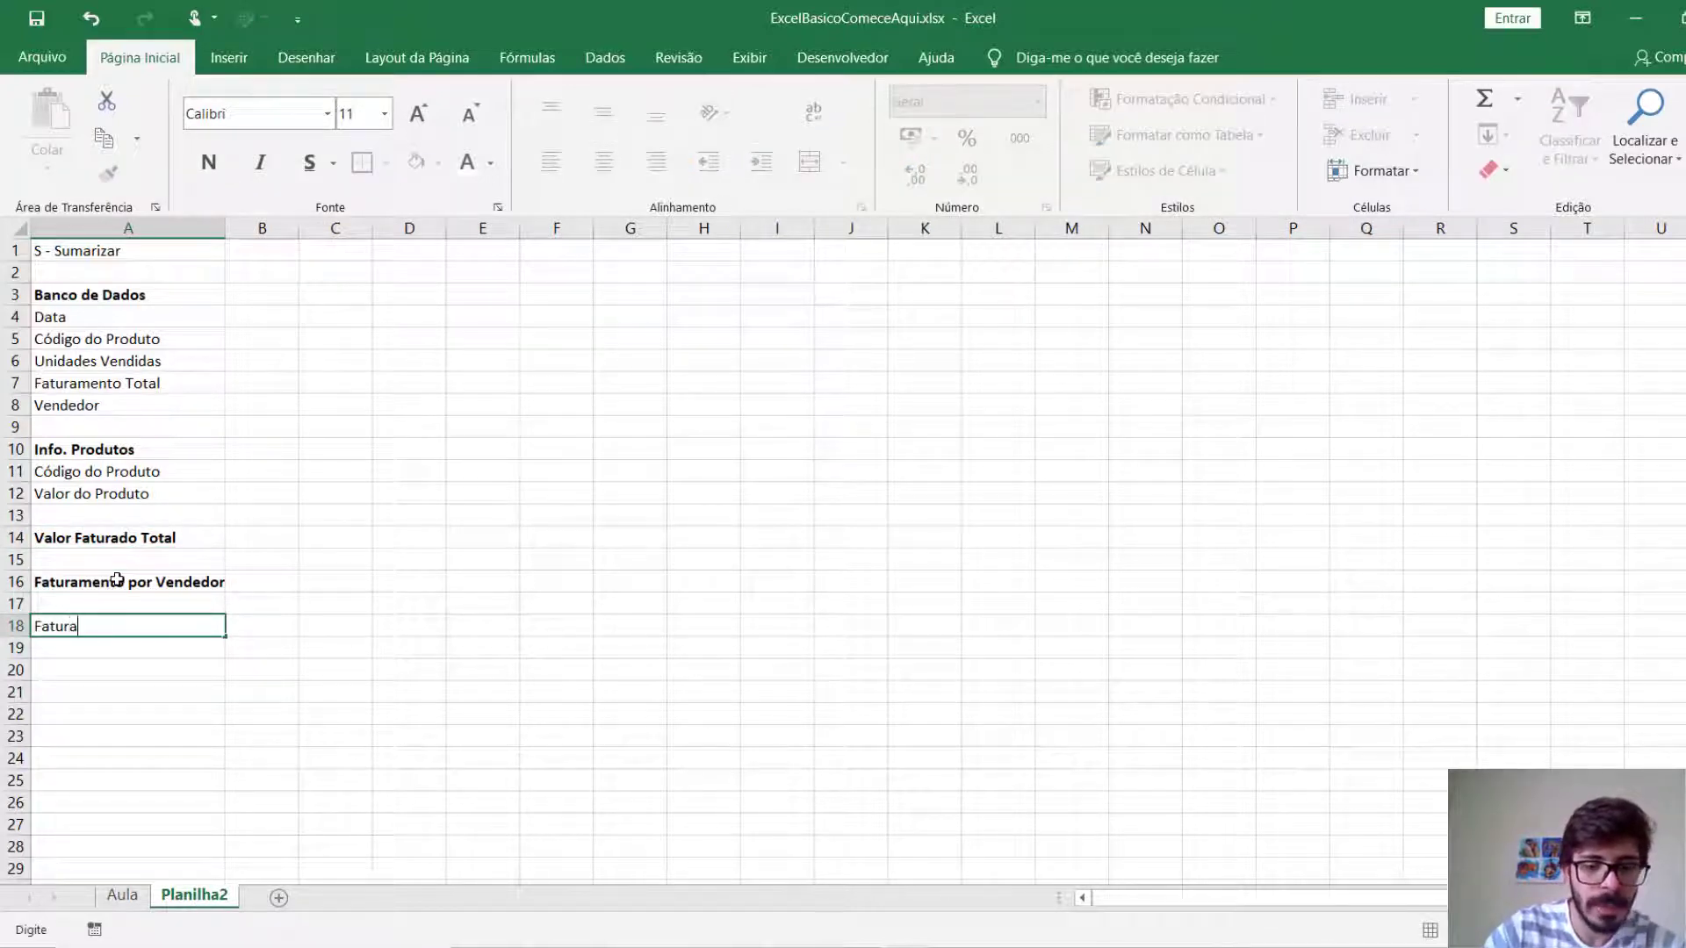
{"action": "key", "text": "Return"}
{"action": "key", "text": "Up"}
{"action": "key", "text": "F2"}
{"action": "key", "text": "BackSpace"}
{"action": "key", "text": "Return"}
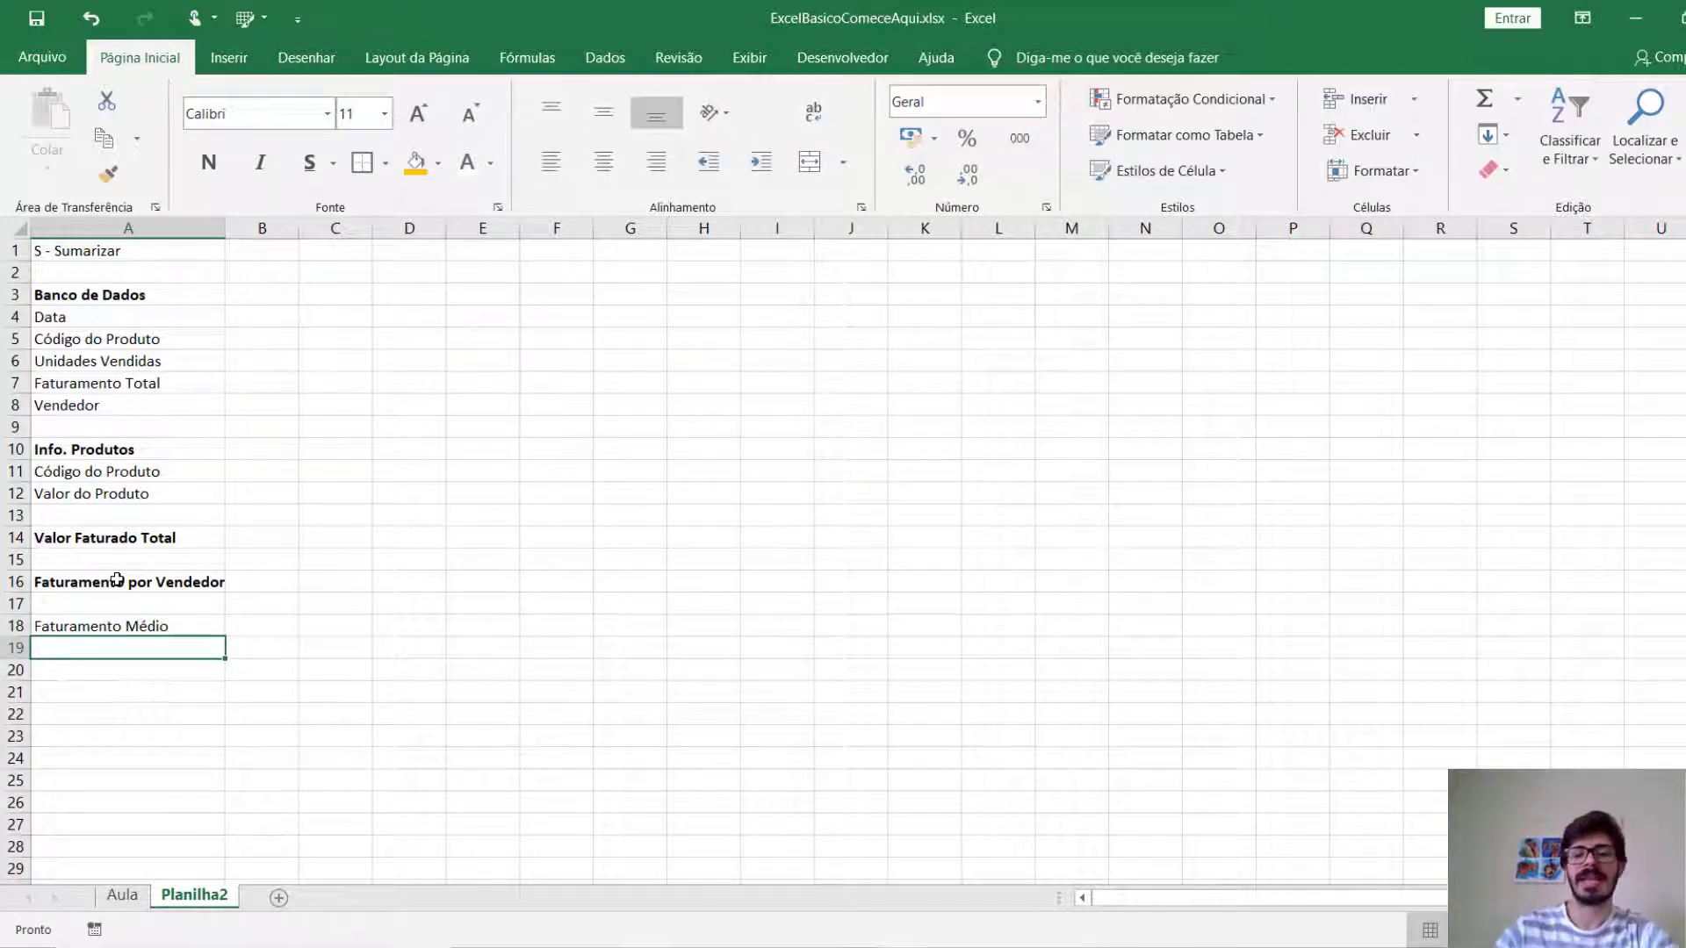
{"action": "key", "text": "Up"}
{"action": "key", "text": "ctrl+n"}
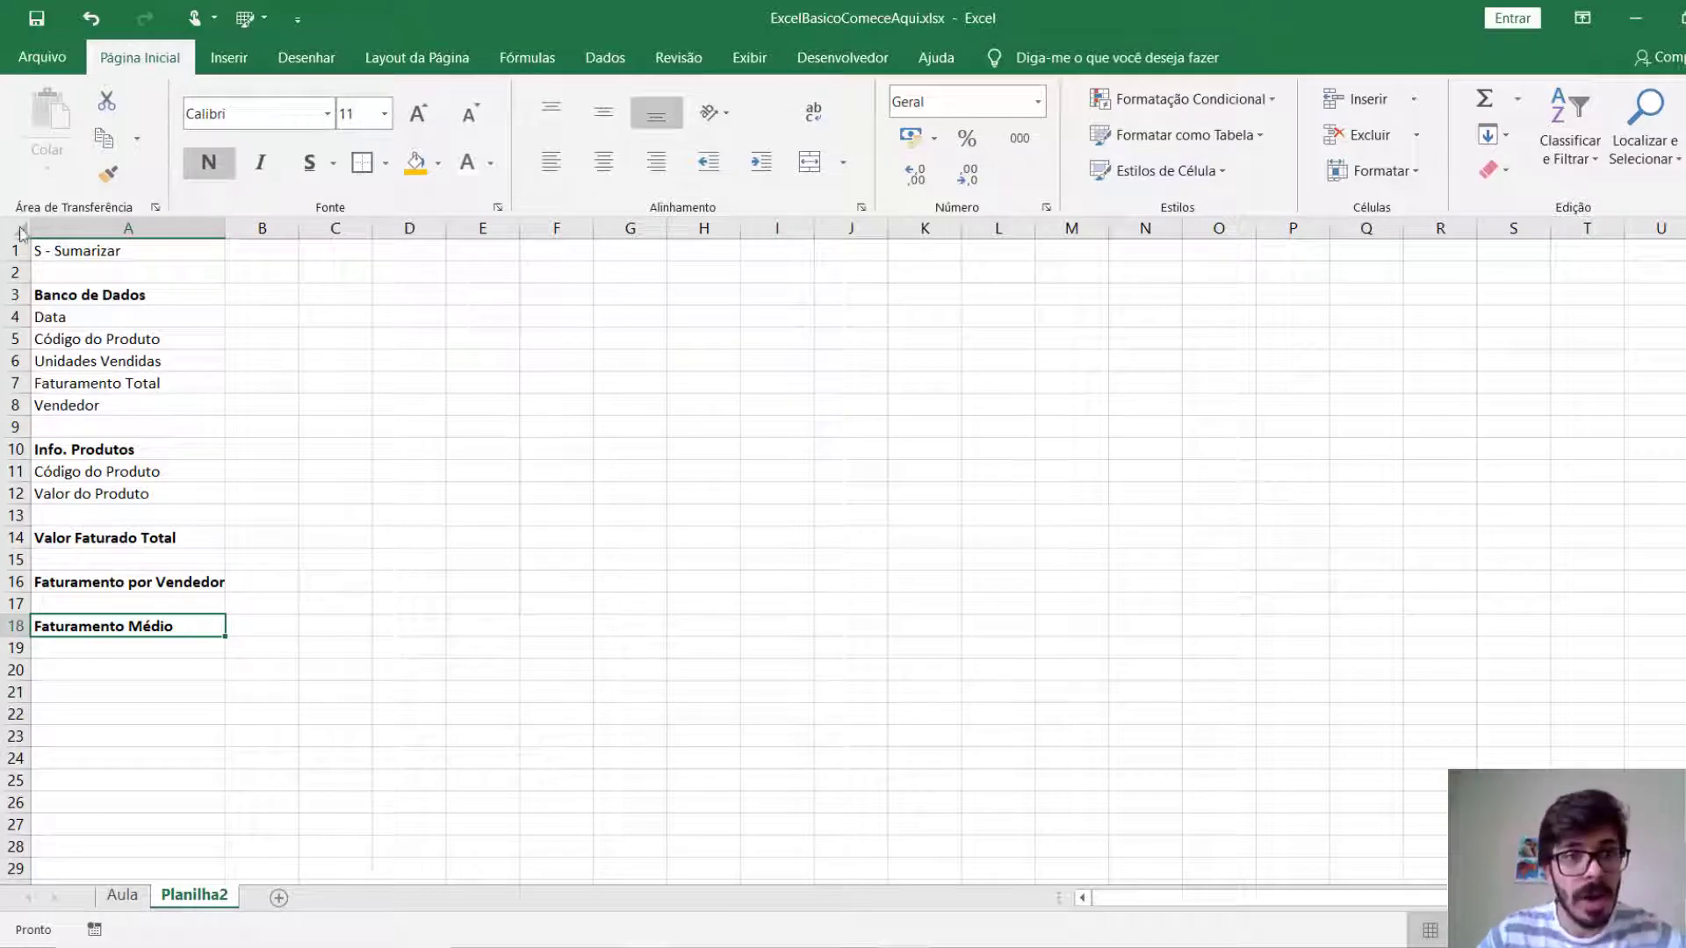
{"action": "left_click", "coordinate": [270, 272]}
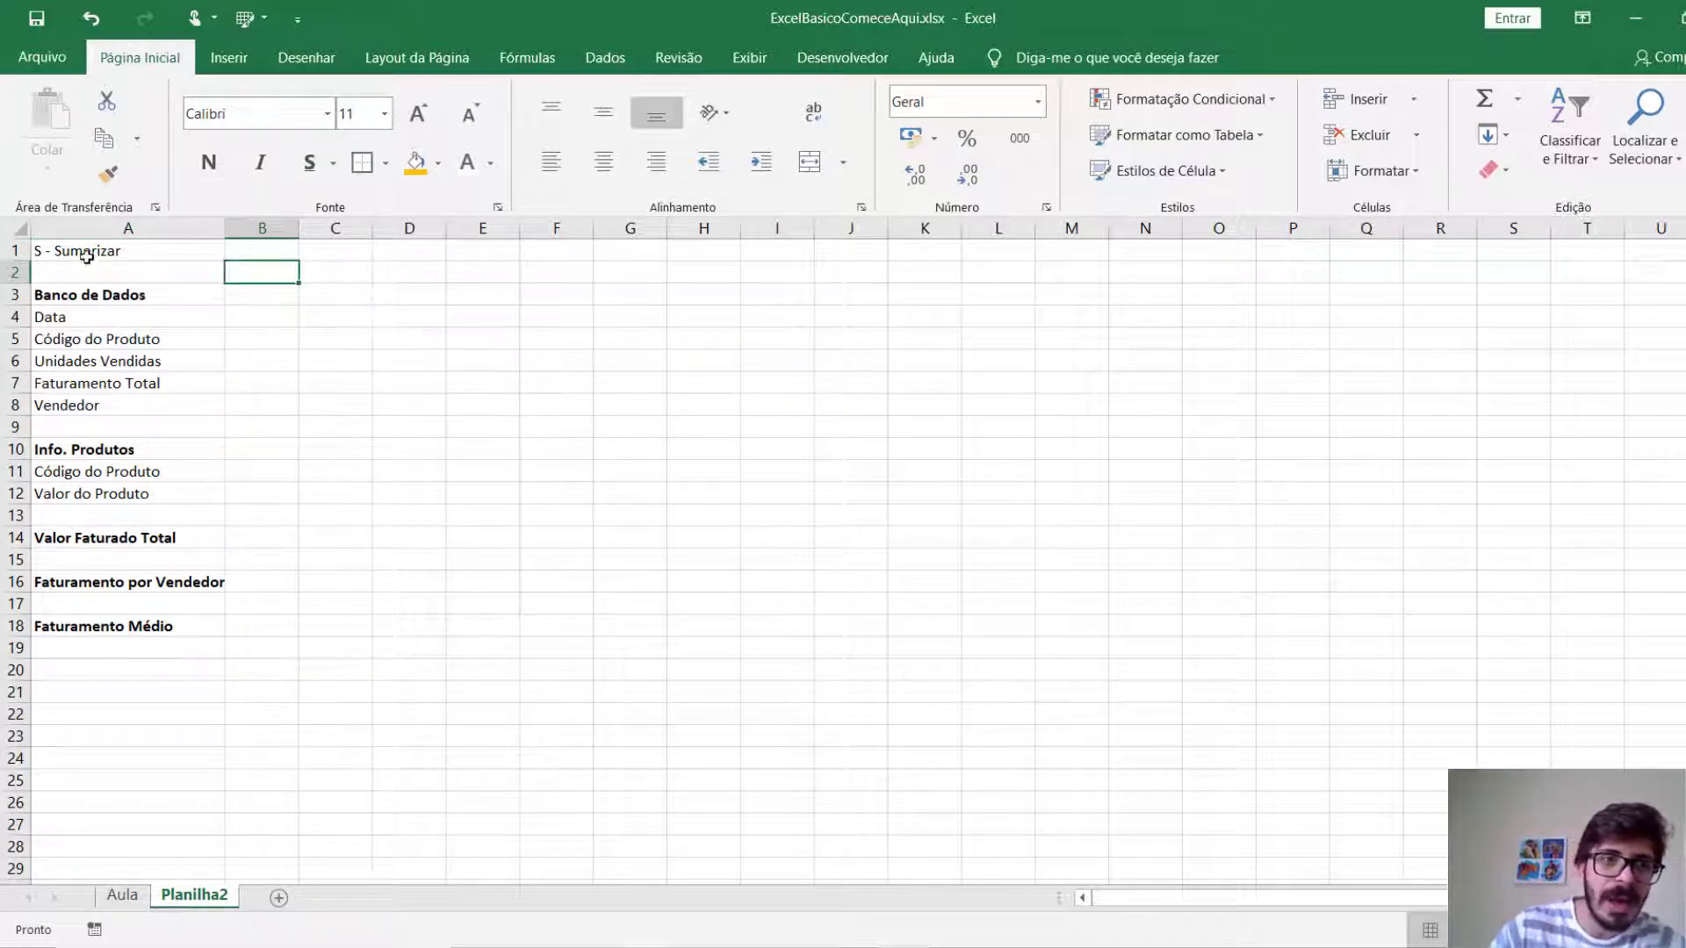
{"action": "left_click_drag", "start_coordinate": [87, 271], "coordinate": [102, 628]}
{"action": "left_click", "coordinate": [327, 302]}
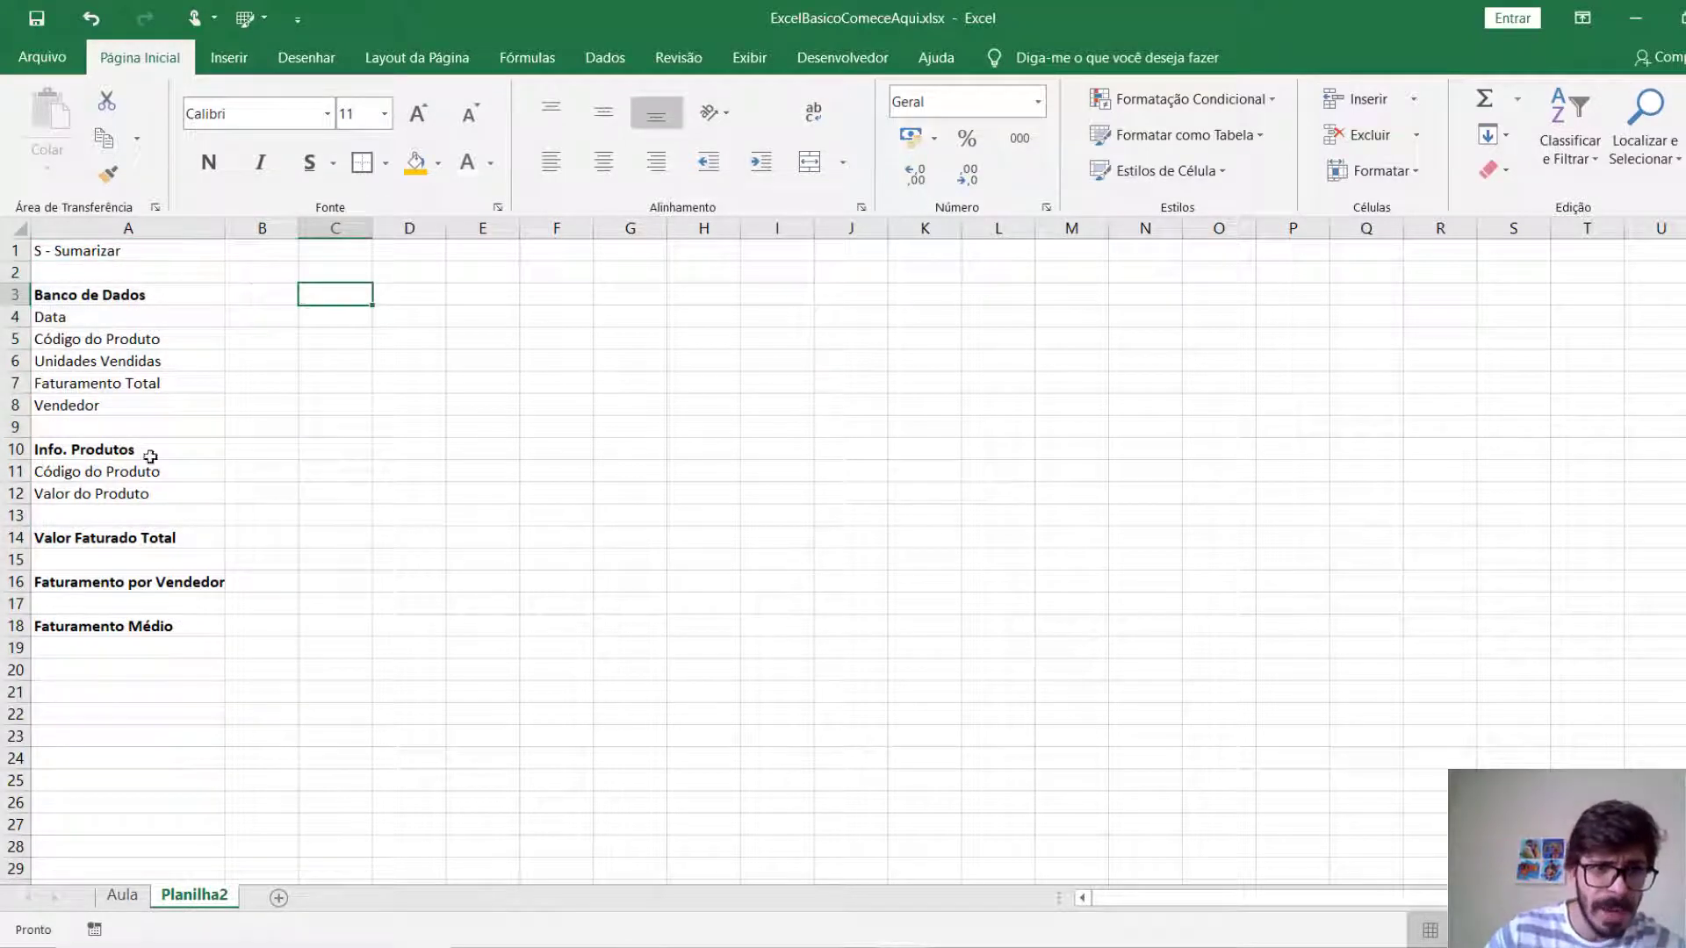
{"action": "left_click", "coordinate": [271, 294]}
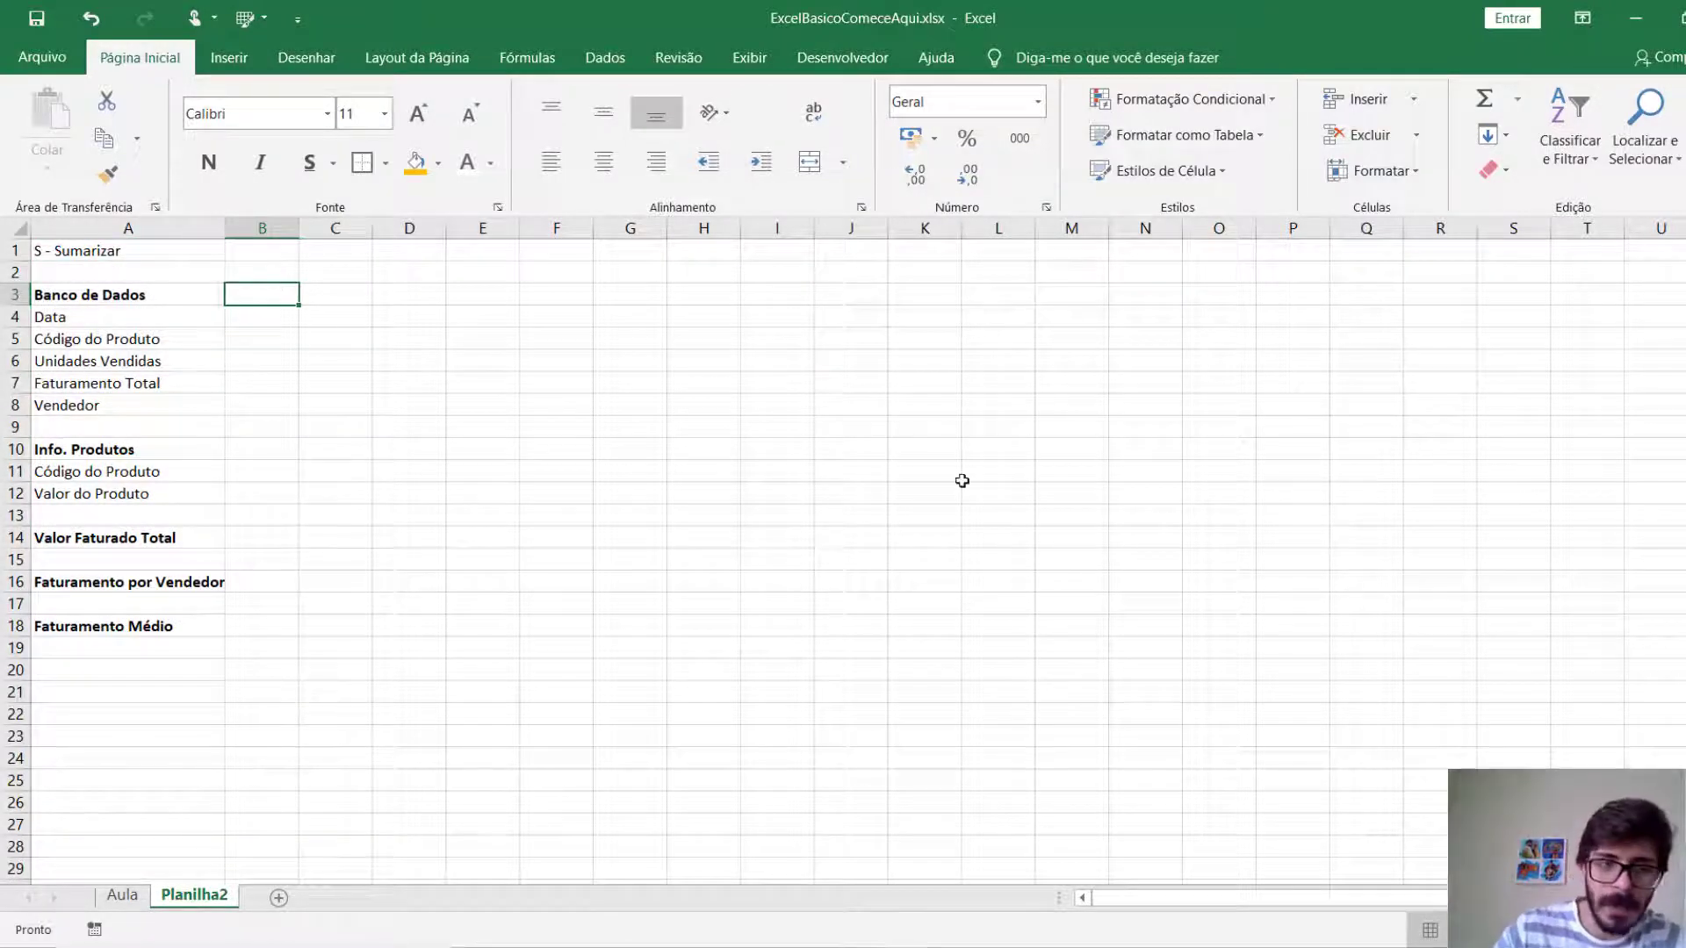
Enter the headings "Data" in C3 and "Código do Produto" in D3, keeping column D at its default width.
{"action": "left_click", "coordinate": [351, 294]}
{"action": "type", "text": "Data"}
{"action": "key", "text": "Tab"}
{"action": "type", "text": "Código do Produto"}
{"action": "key", "text": "Return"}
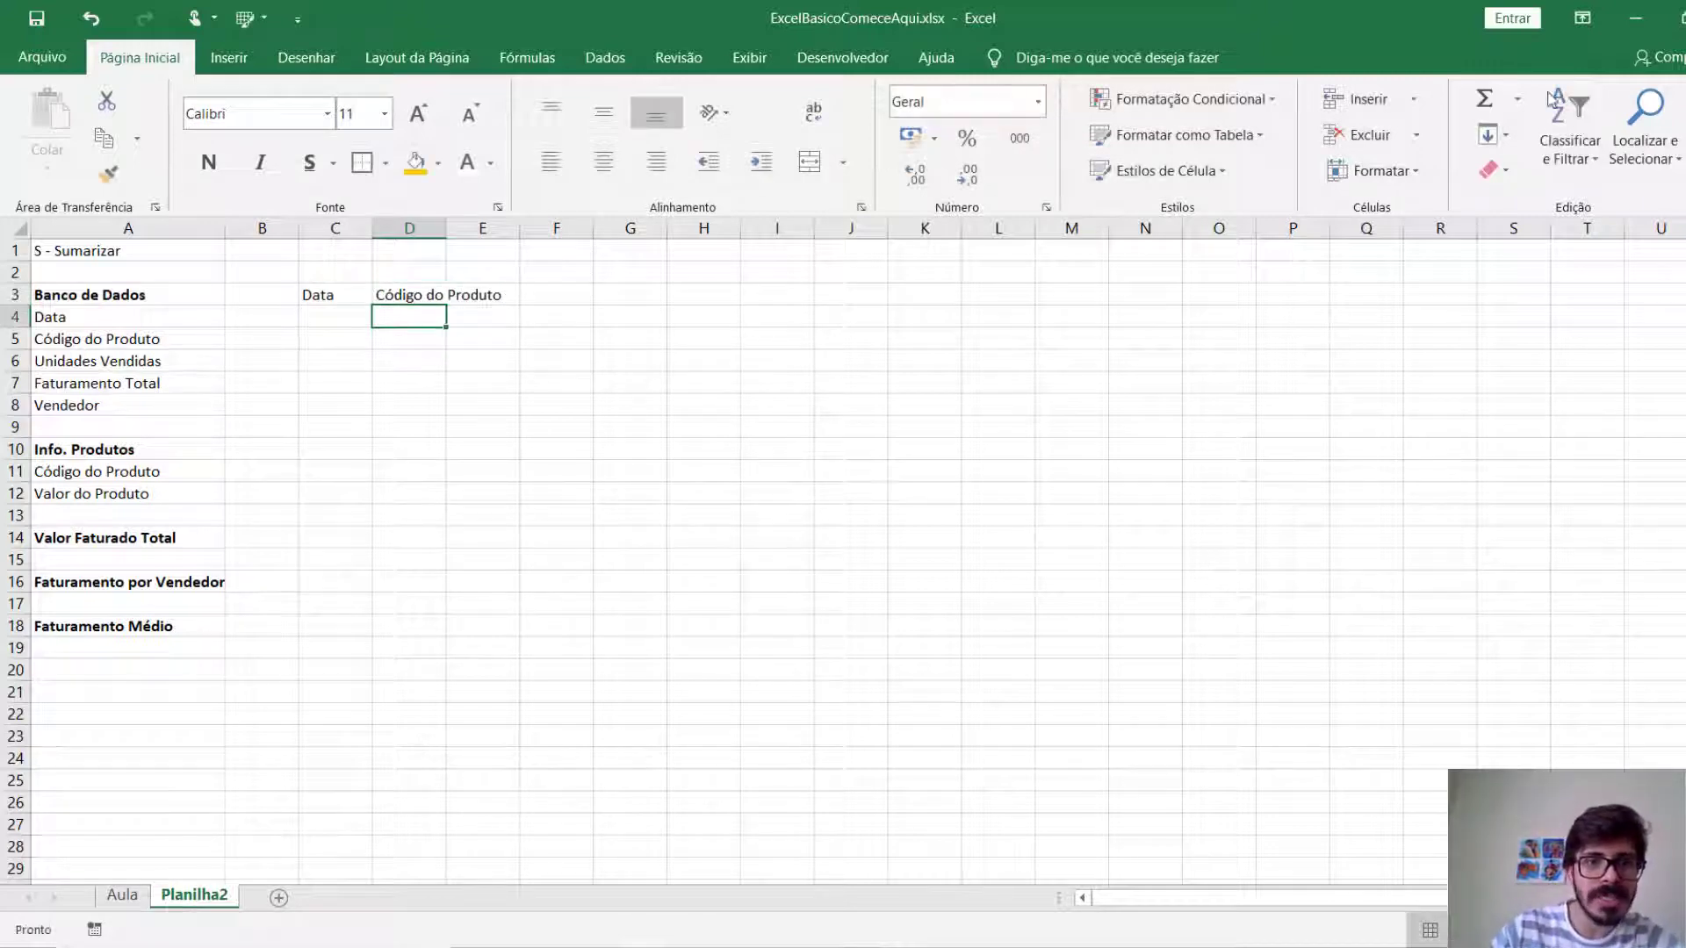
{"action": "left_click_drag", "start_coordinate": [446, 231], "coordinate": [546, 232]}
{"action": "key", "text": "ctrl+z"}
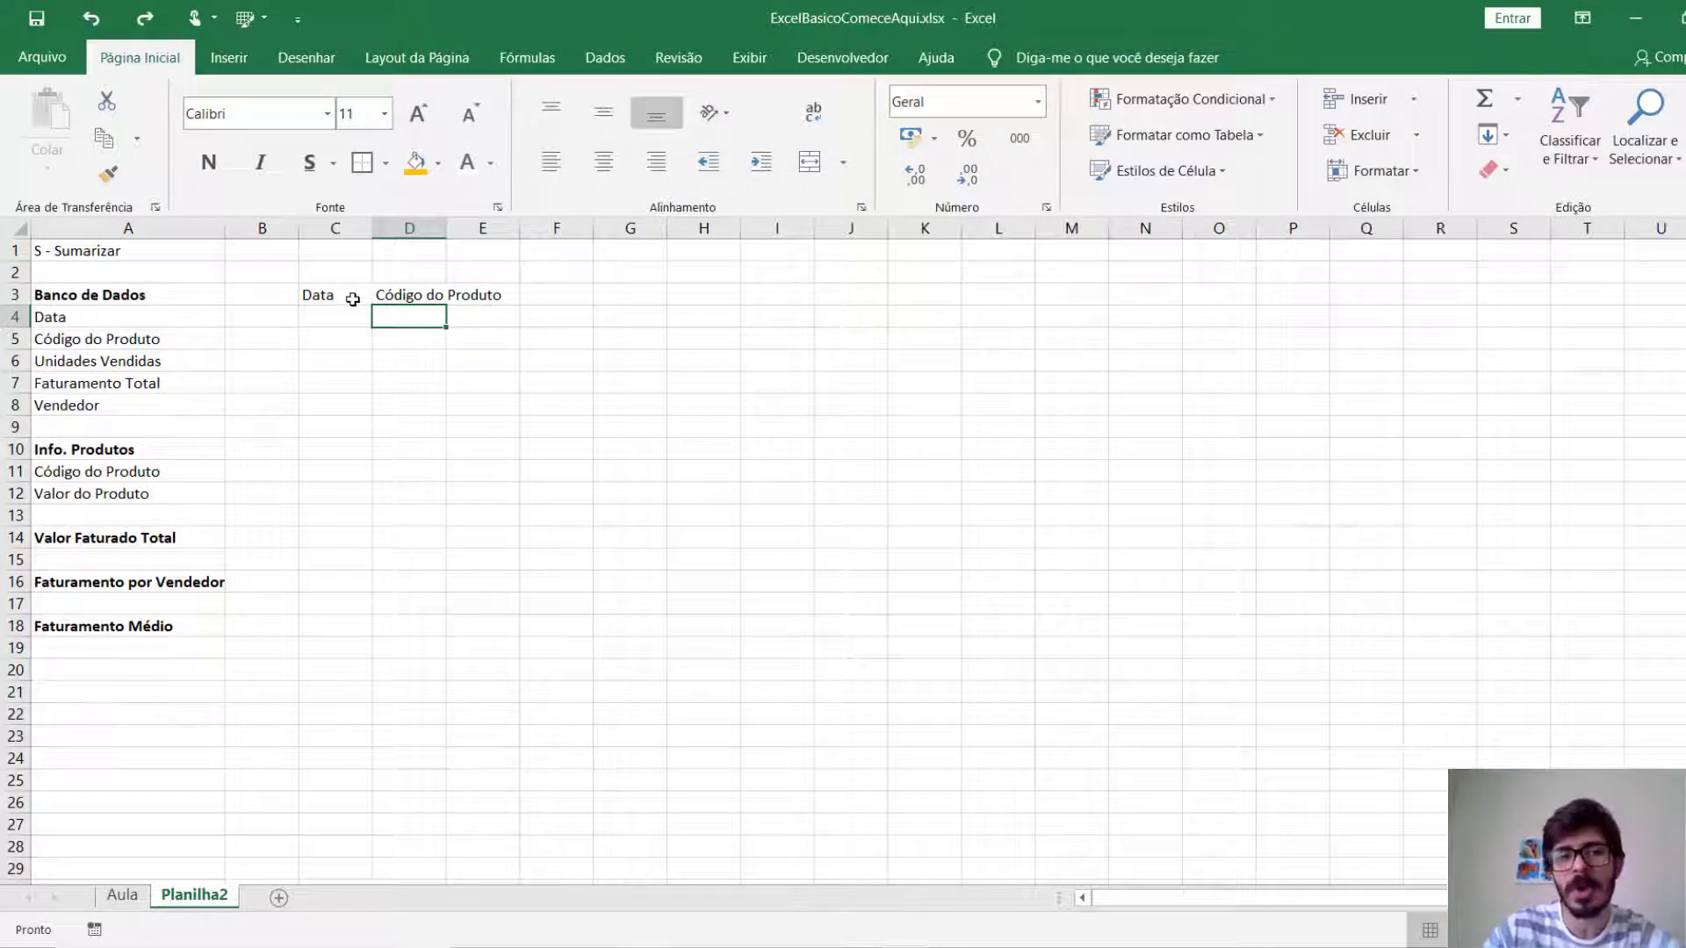
Break the heading in D3 into two lines, with "Código do" above "Produto".
{"action": "left_click", "coordinate": [394, 296]}
{"action": "double_click", "coordinate": [393, 296]}
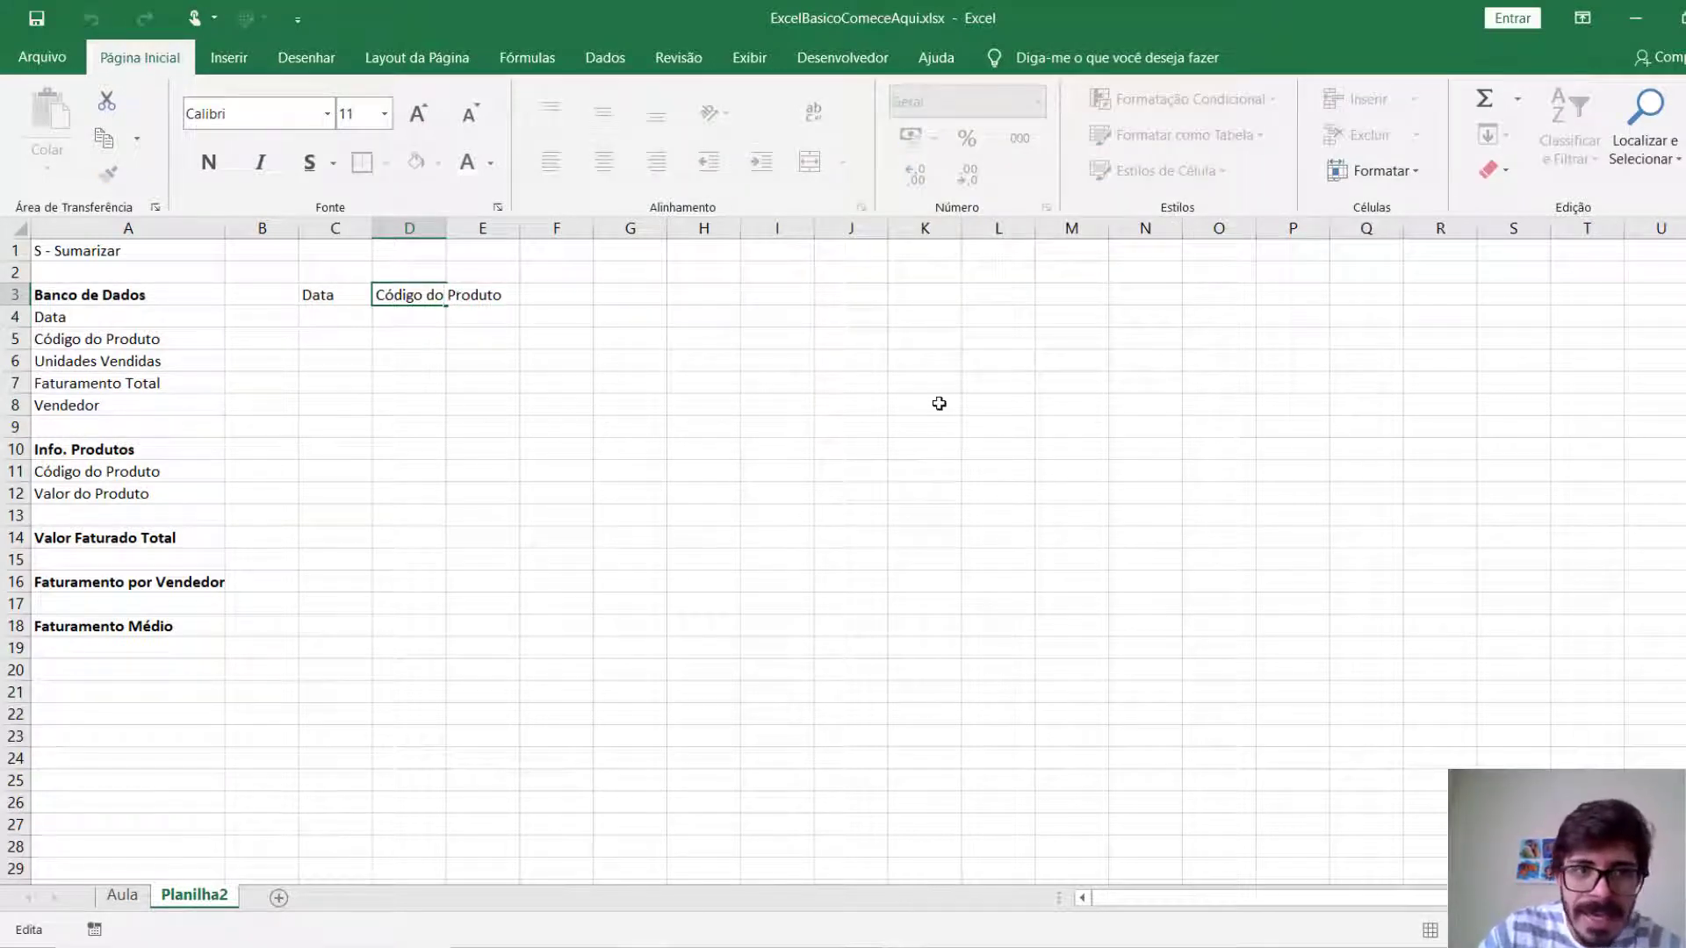
{"action": "key", "text": "Delete"}
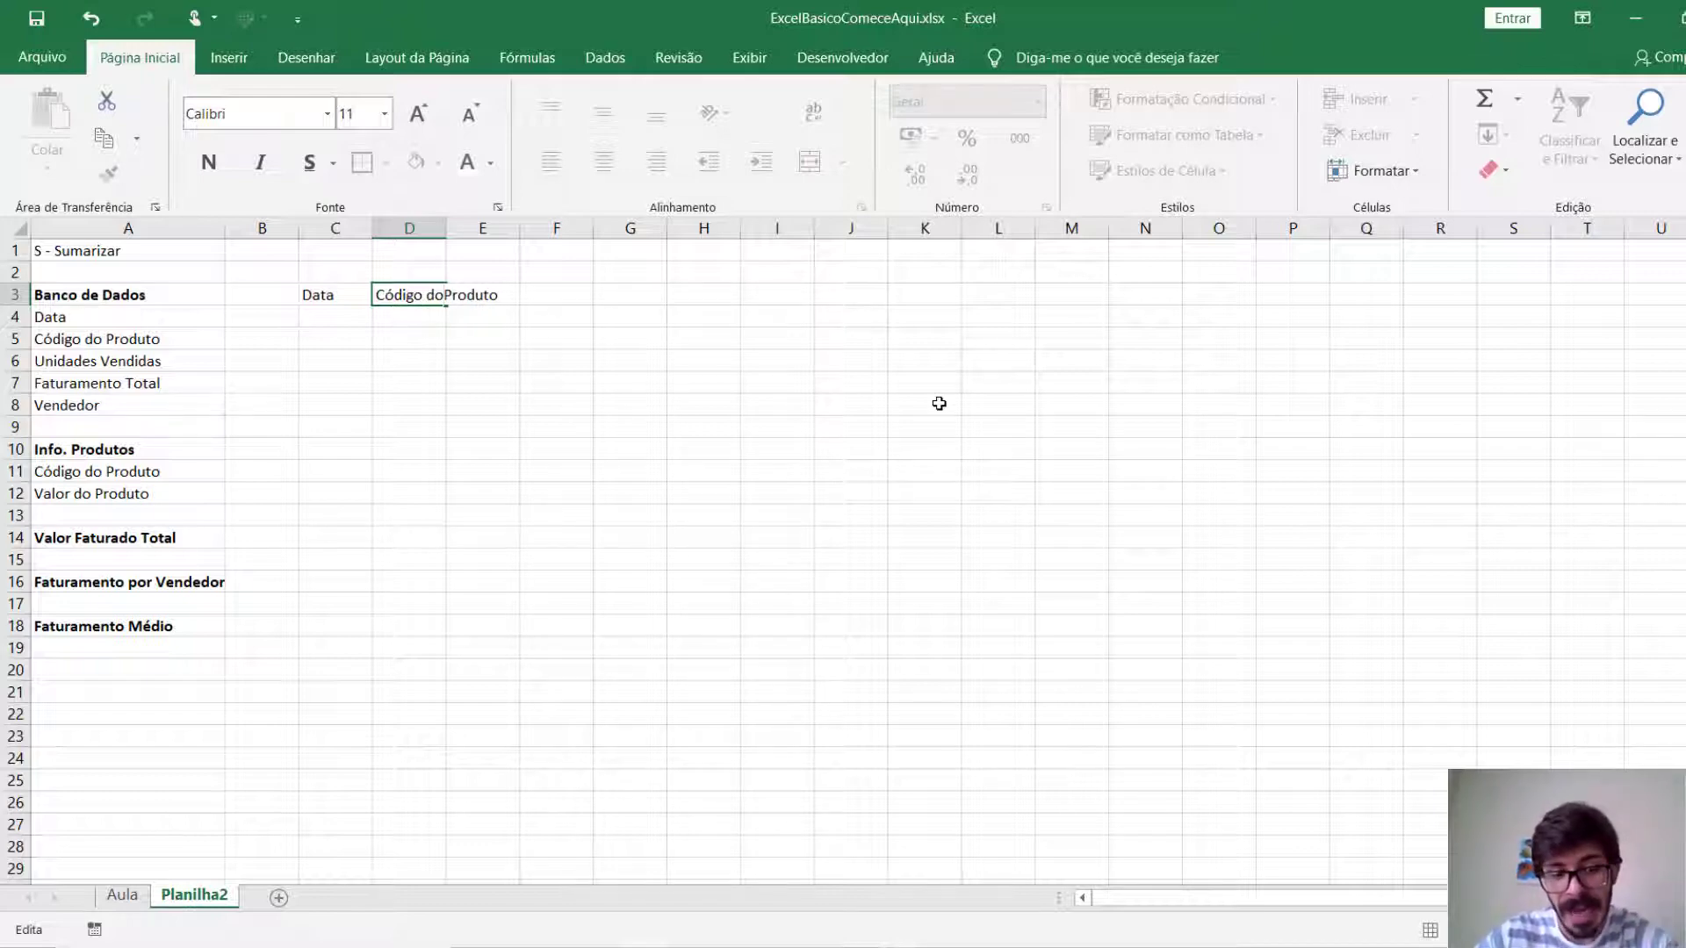
{"action": "key", "text": "alt+Return"}
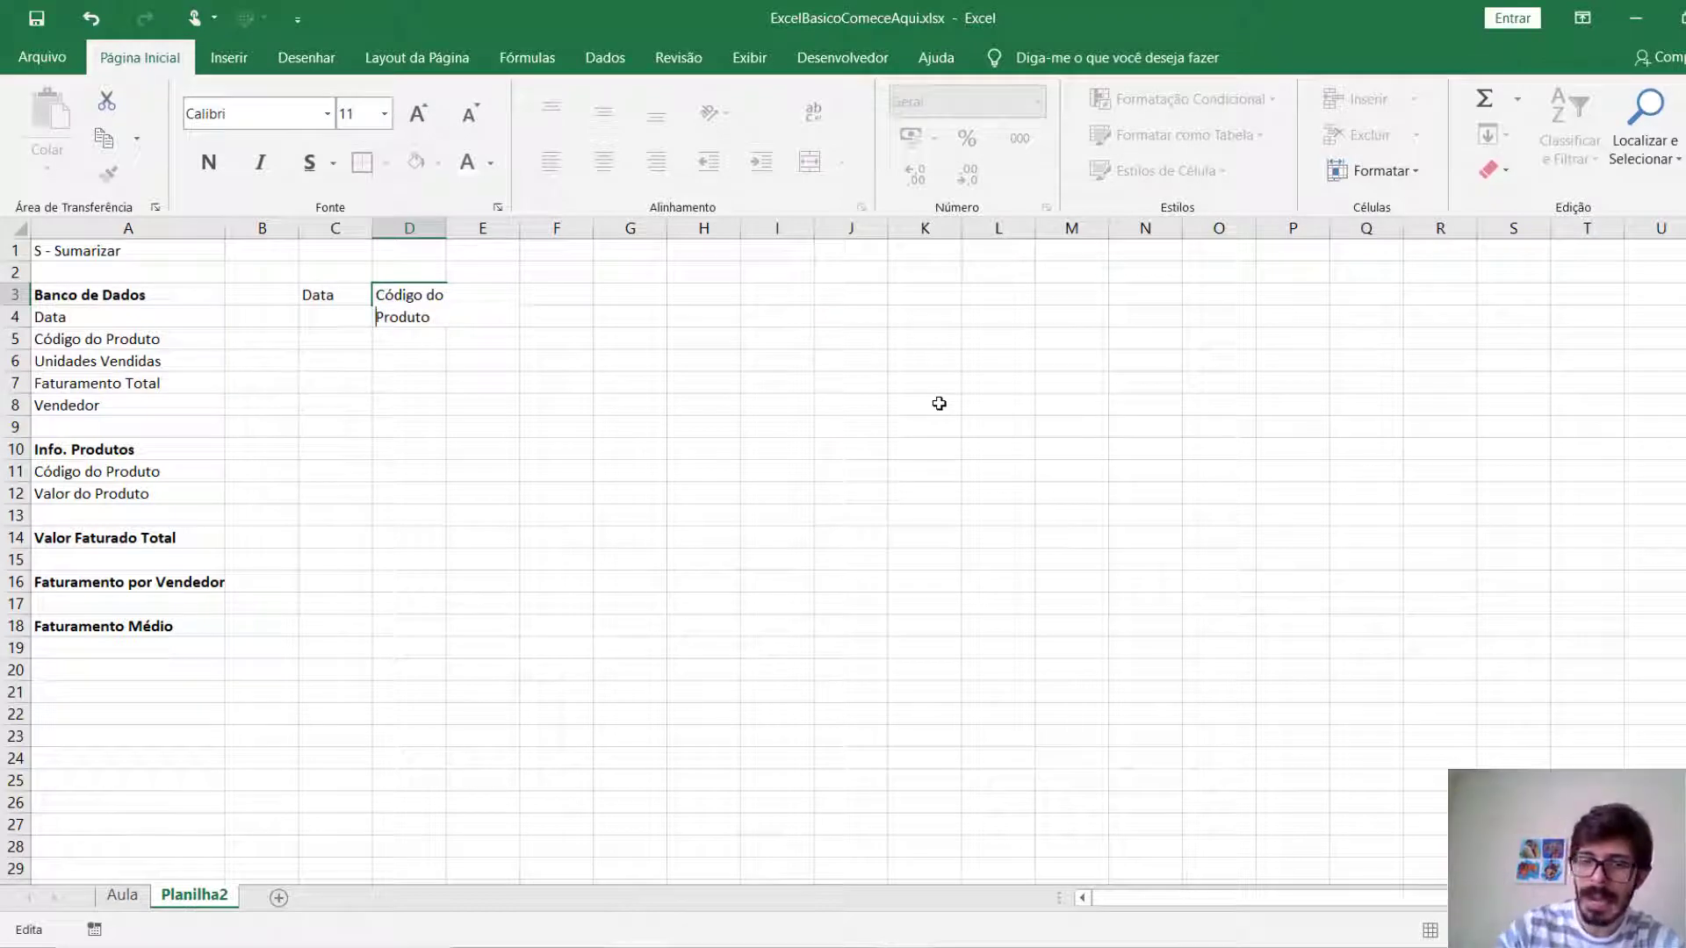
{"action": "key", "text": "Return"}
Adjust row 3's height and resize column D by hand to about 11, fitting the two-line heading.
{"action": "left_click_drag", "start_coordinate": [445, 229], "coordinate": [480, 229]}
{"action": "left_click_drag", "start_coordinate": [23, 349], "coordinate": [23, 333]}
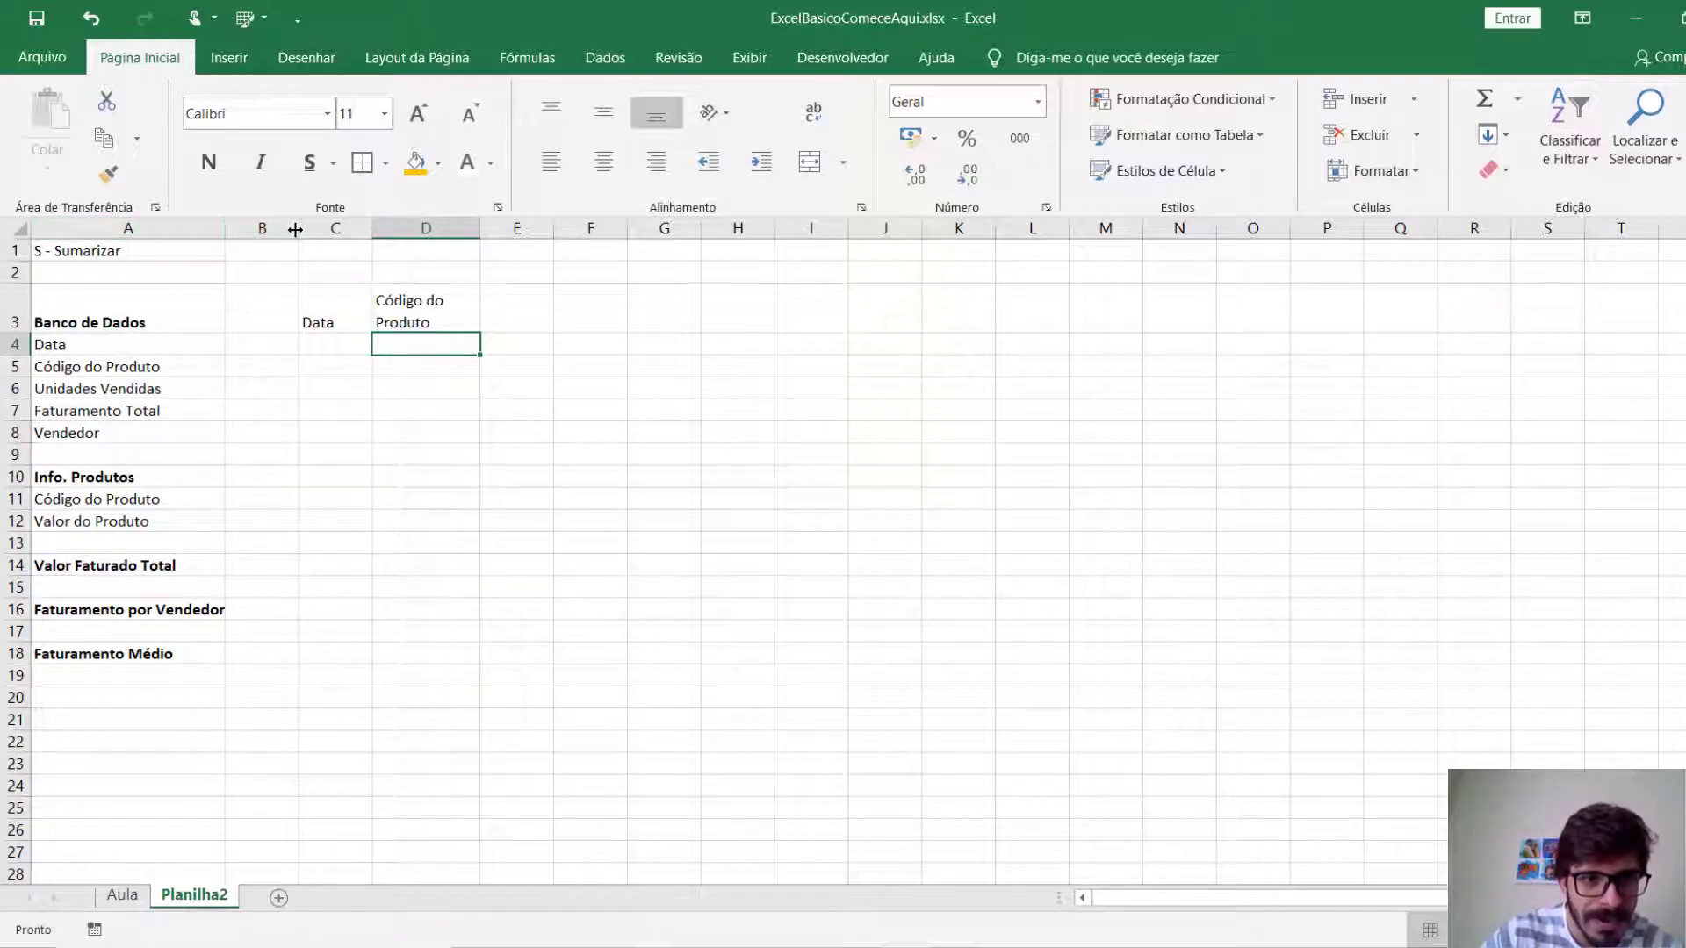
{"action": "left_click_drag", "start_coordinate": [479, 229], "coordinate": [429, 229]}
{"action": "left_click_drag", "start_coordinate": [430, 229], "coordinate": [471, 232]}
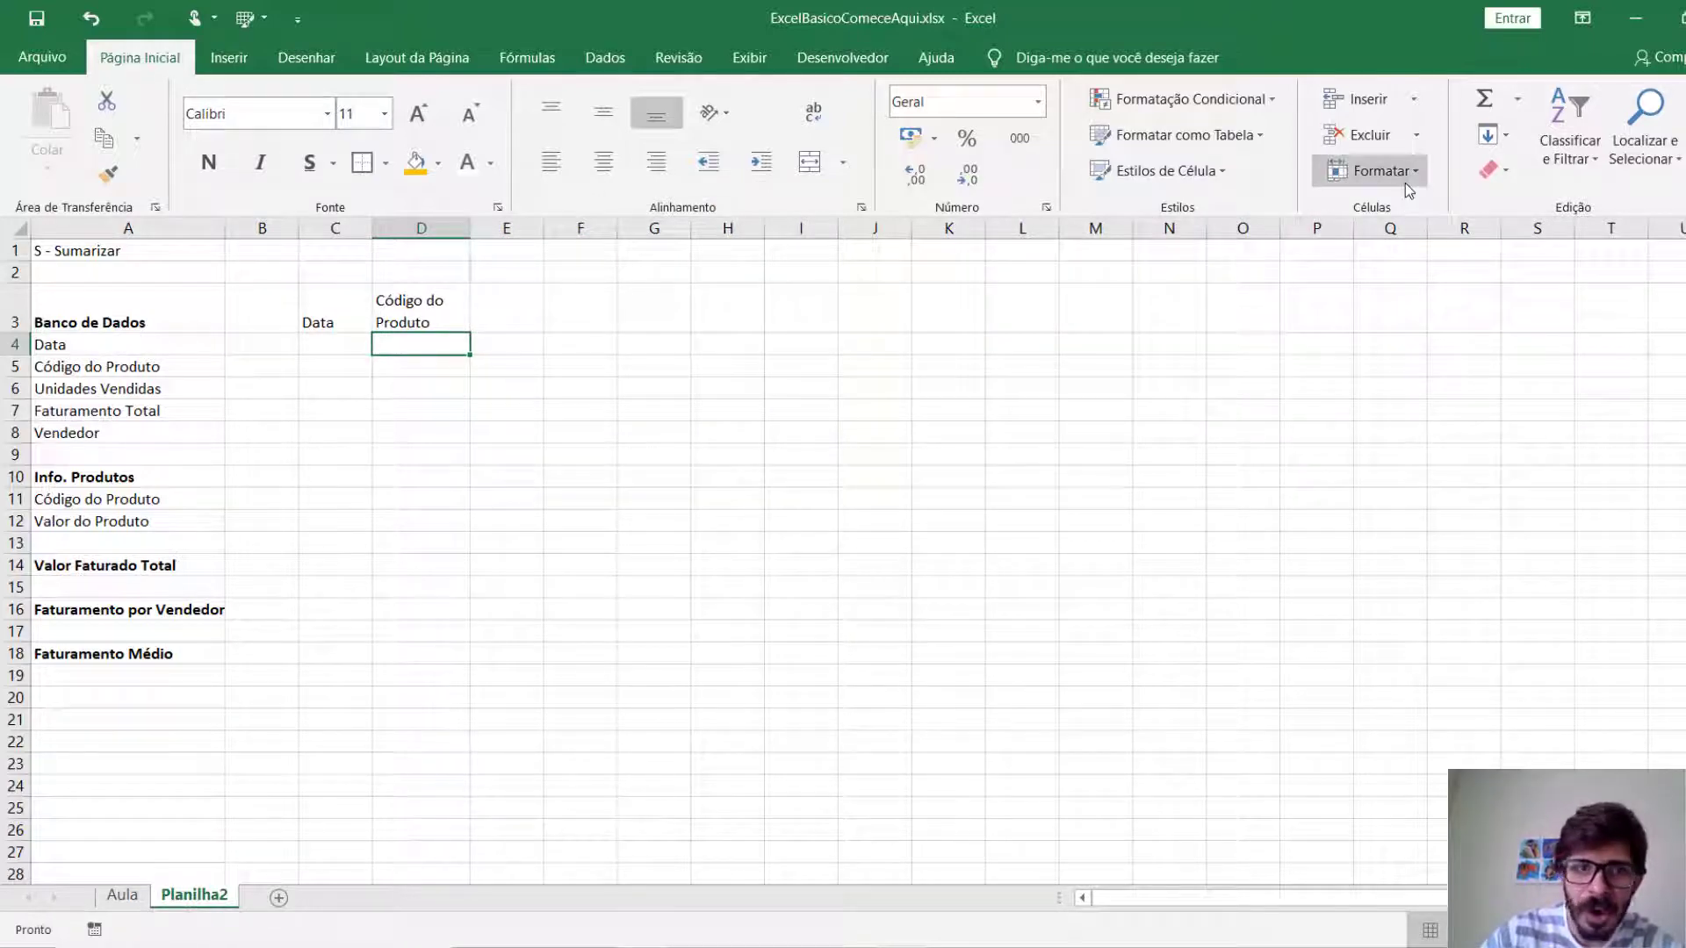
Set column D to an exact width of 15.
{"action": "left_click", "coordinate": [1337, 172]}
{"action": "left_click", "coordinate": [1369, 294]}
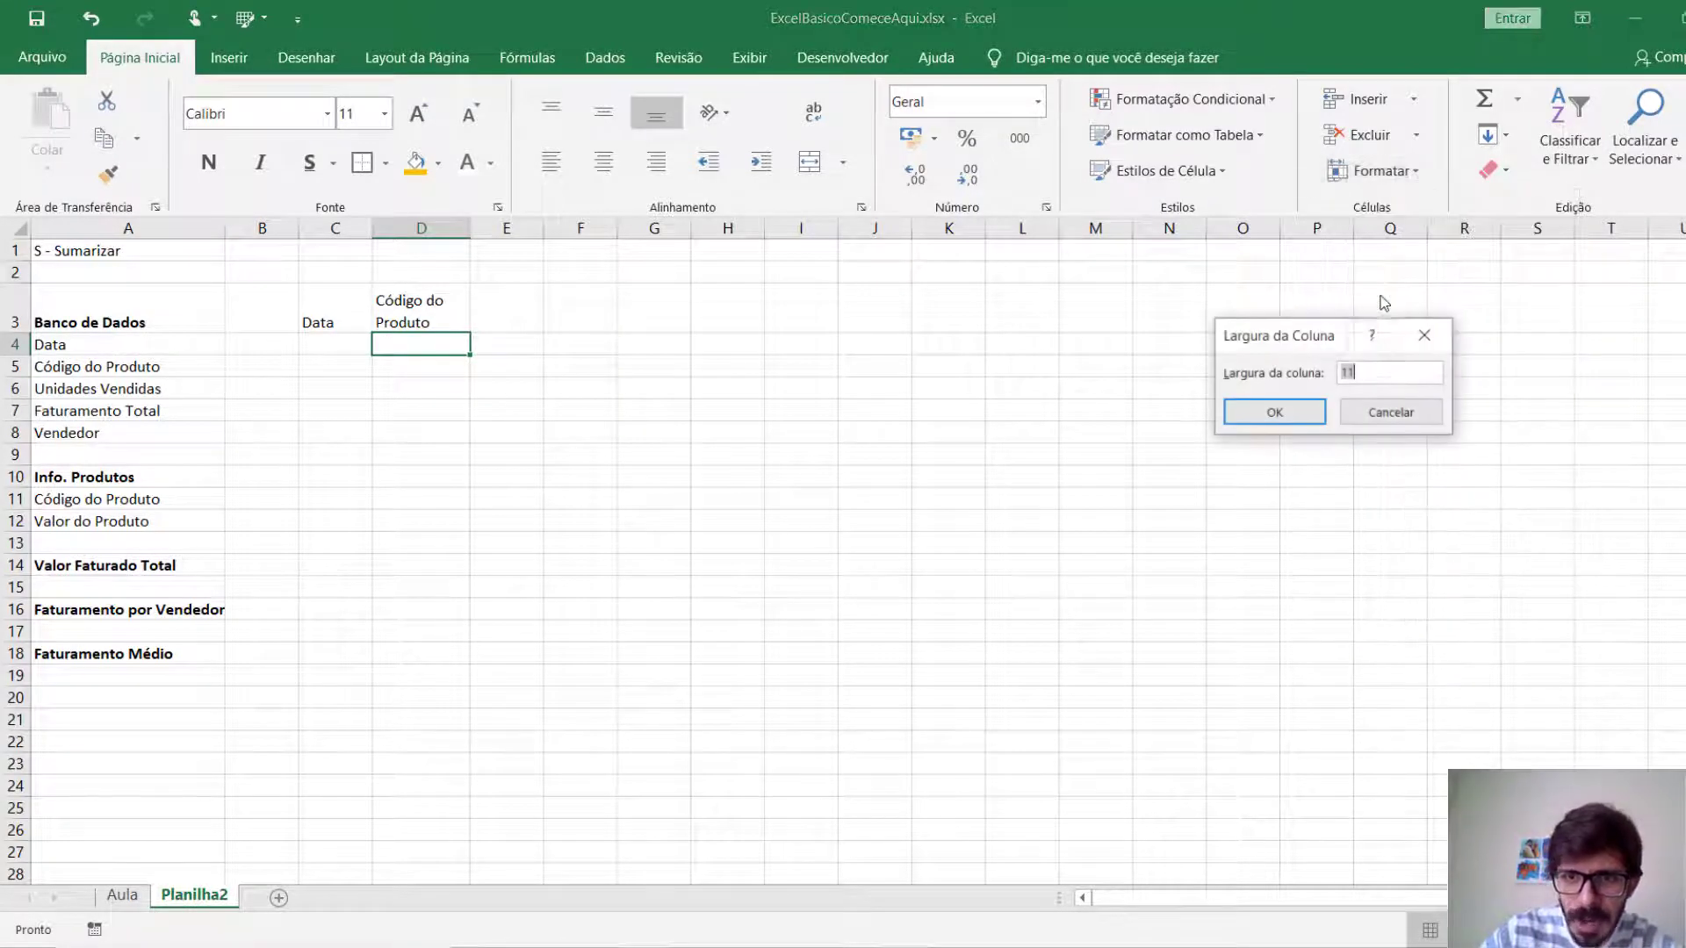
{"action": "type", "text": "15"}
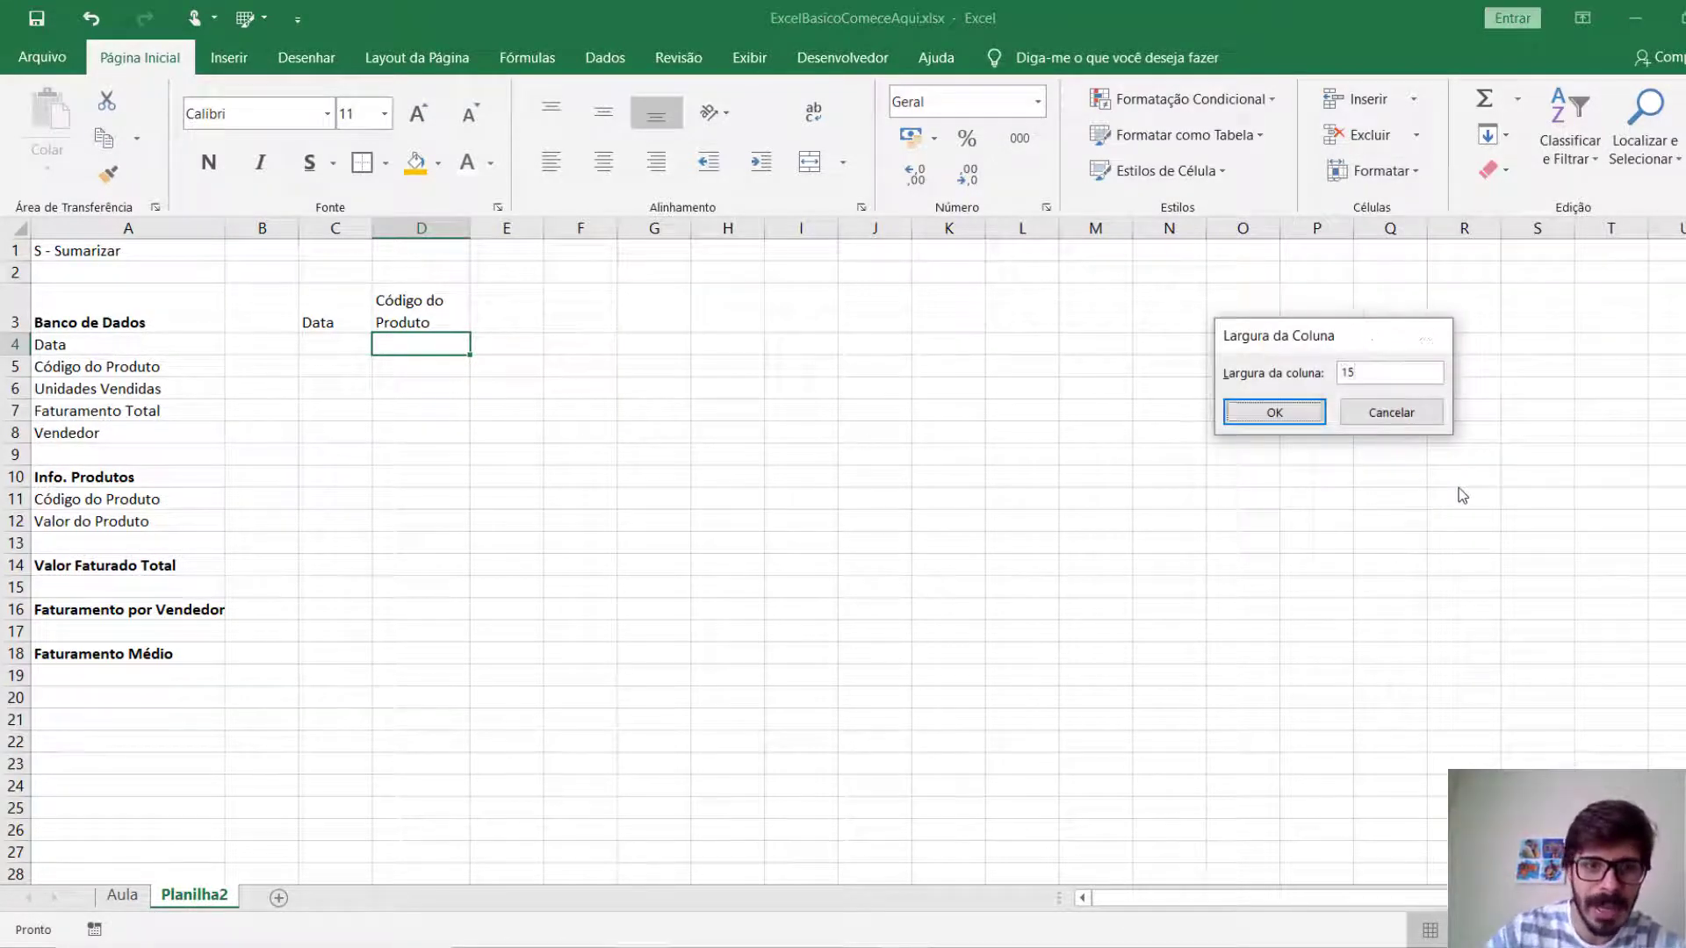
{"action": "key", "text": "Return"}
{"action": "left_click", "coordinate": [437, 227]}
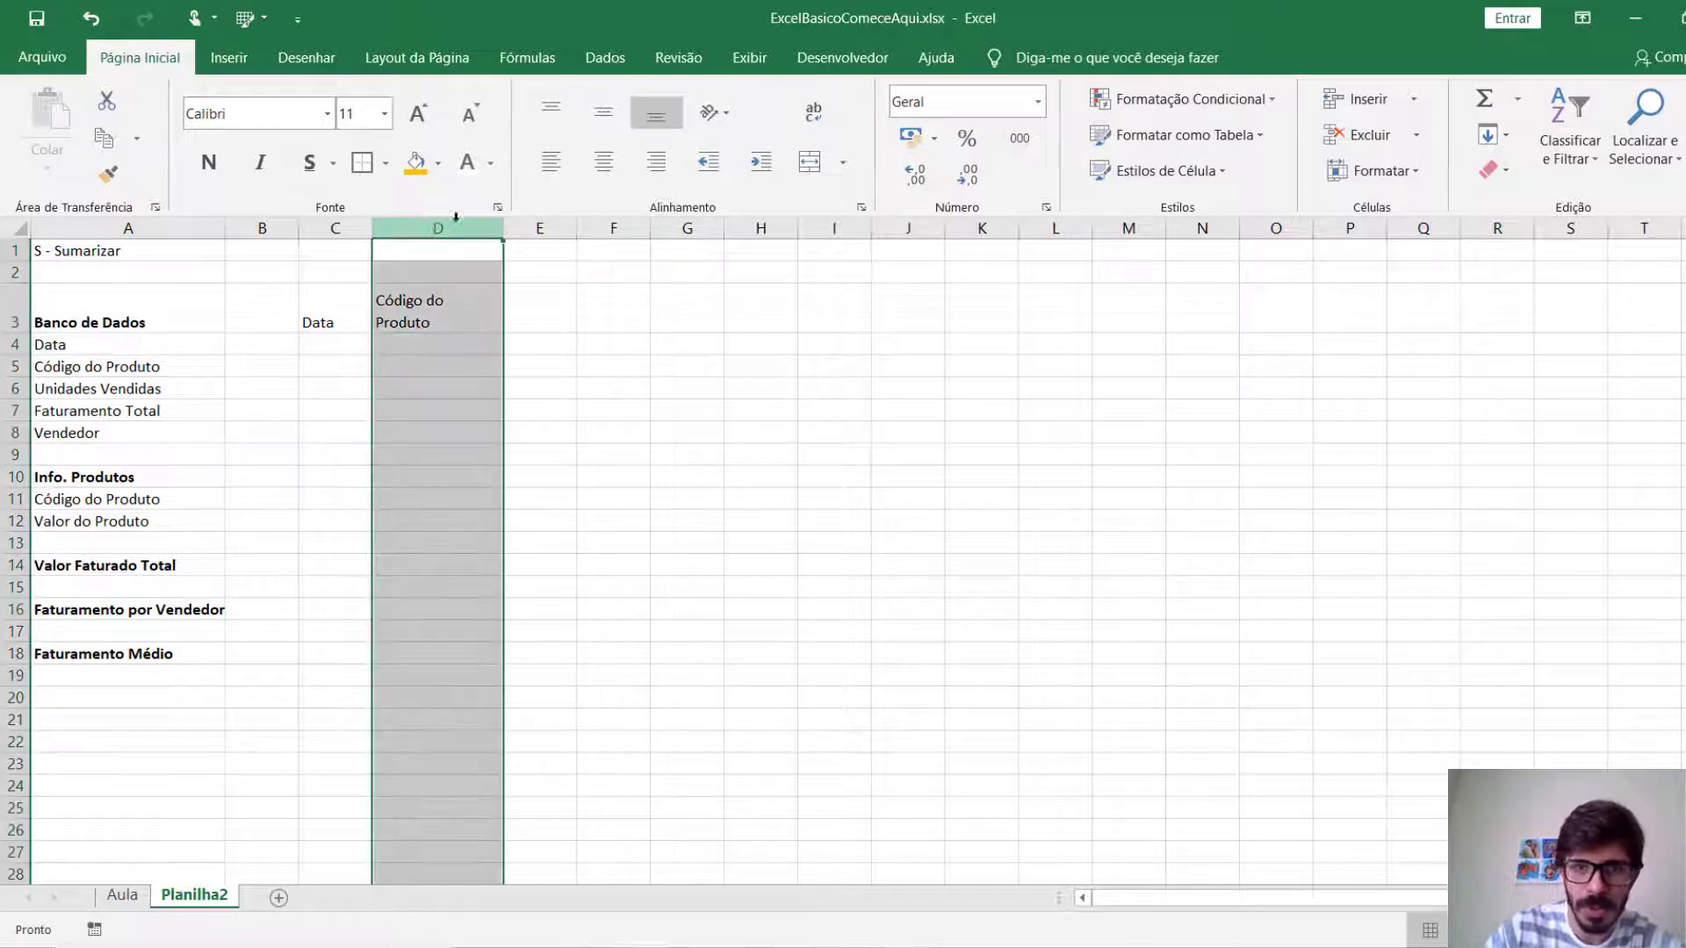
{"action": "left_click_drag", "start_coordinate": [685, 521], "coordinate": [677, 478]}
Set the width of the whole column D to exactly 11.
{"action": "left_click", "coordinate": [448, 227]}
{"action": "left_click", "coordinate": [1370, 172]}
{"action": "left_click", "coordinate": [1404, 295]}
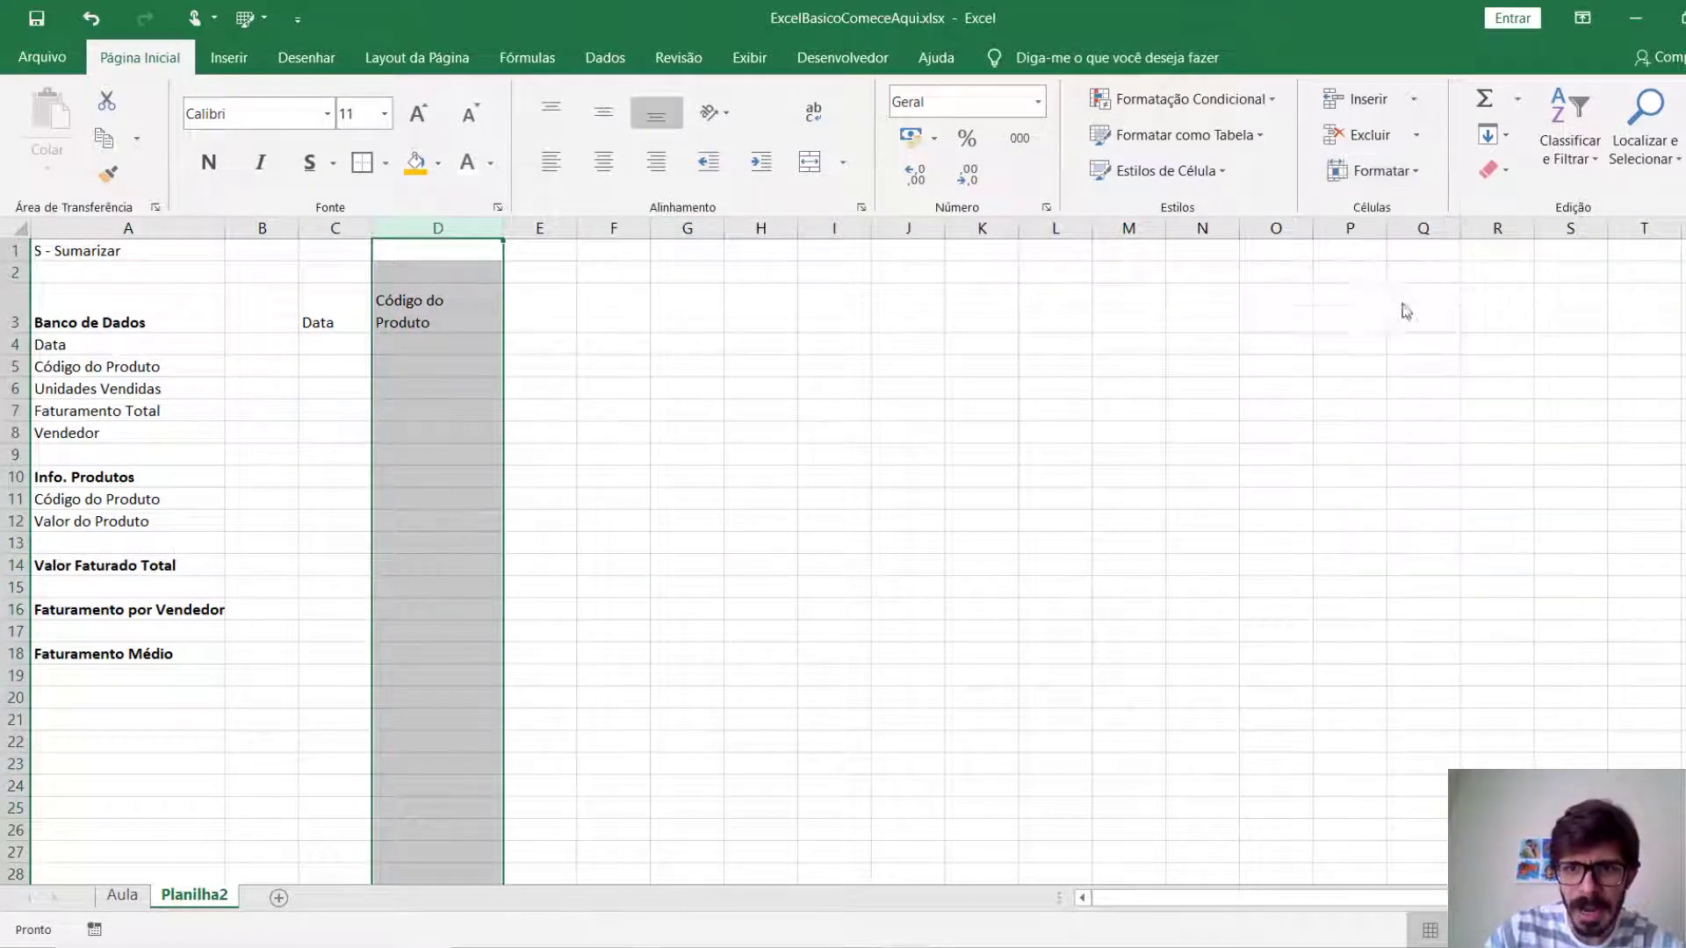
{"action": "type", "text": "11"}
{"action": "left_click", "coordinate": [1324, 419]}
{"action": "left_click", "coordinate": [843, 458]}
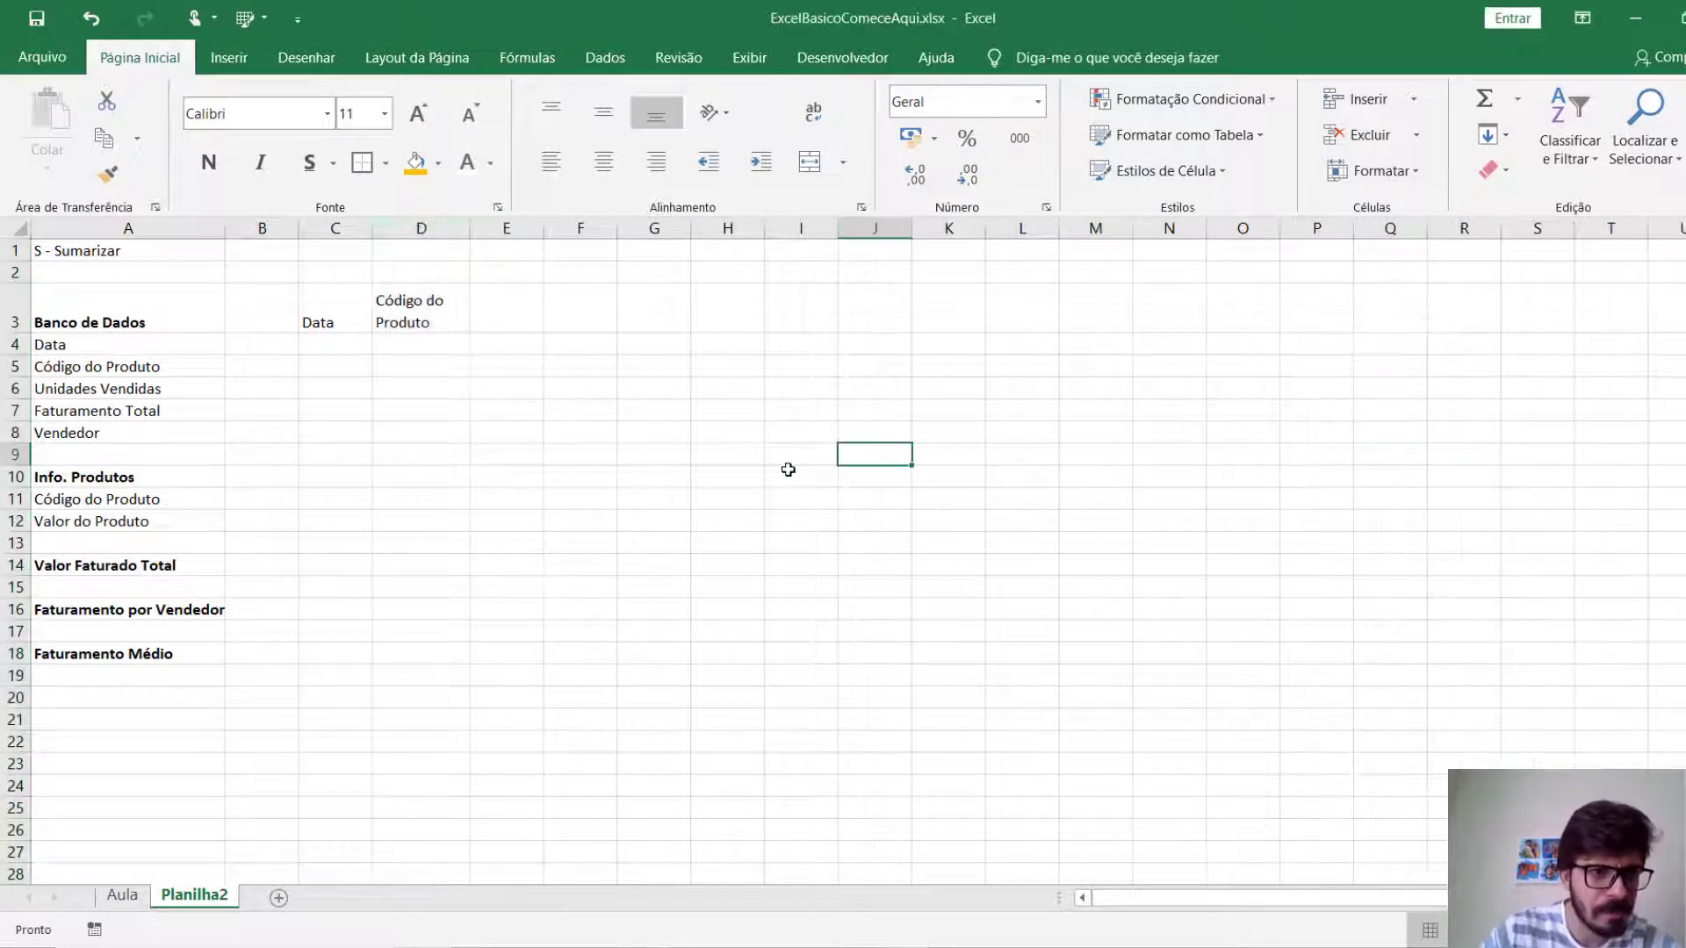
Set the height of row 3 to exactly 36.
{"action": "left_click", "coordinate": [52, 345]}
{"action": "mouse_move", "coordinate": [15, 335]}
{"action": "left_mouse_down"}
{"action": "mouse_move", "coordinate": [16, 355]}
{"action": "mouse_move", "coordinate": [16, 339]}
{"action": "left_mouse_up"}
{"action": "left_click", "coordinate": [13, 324]}
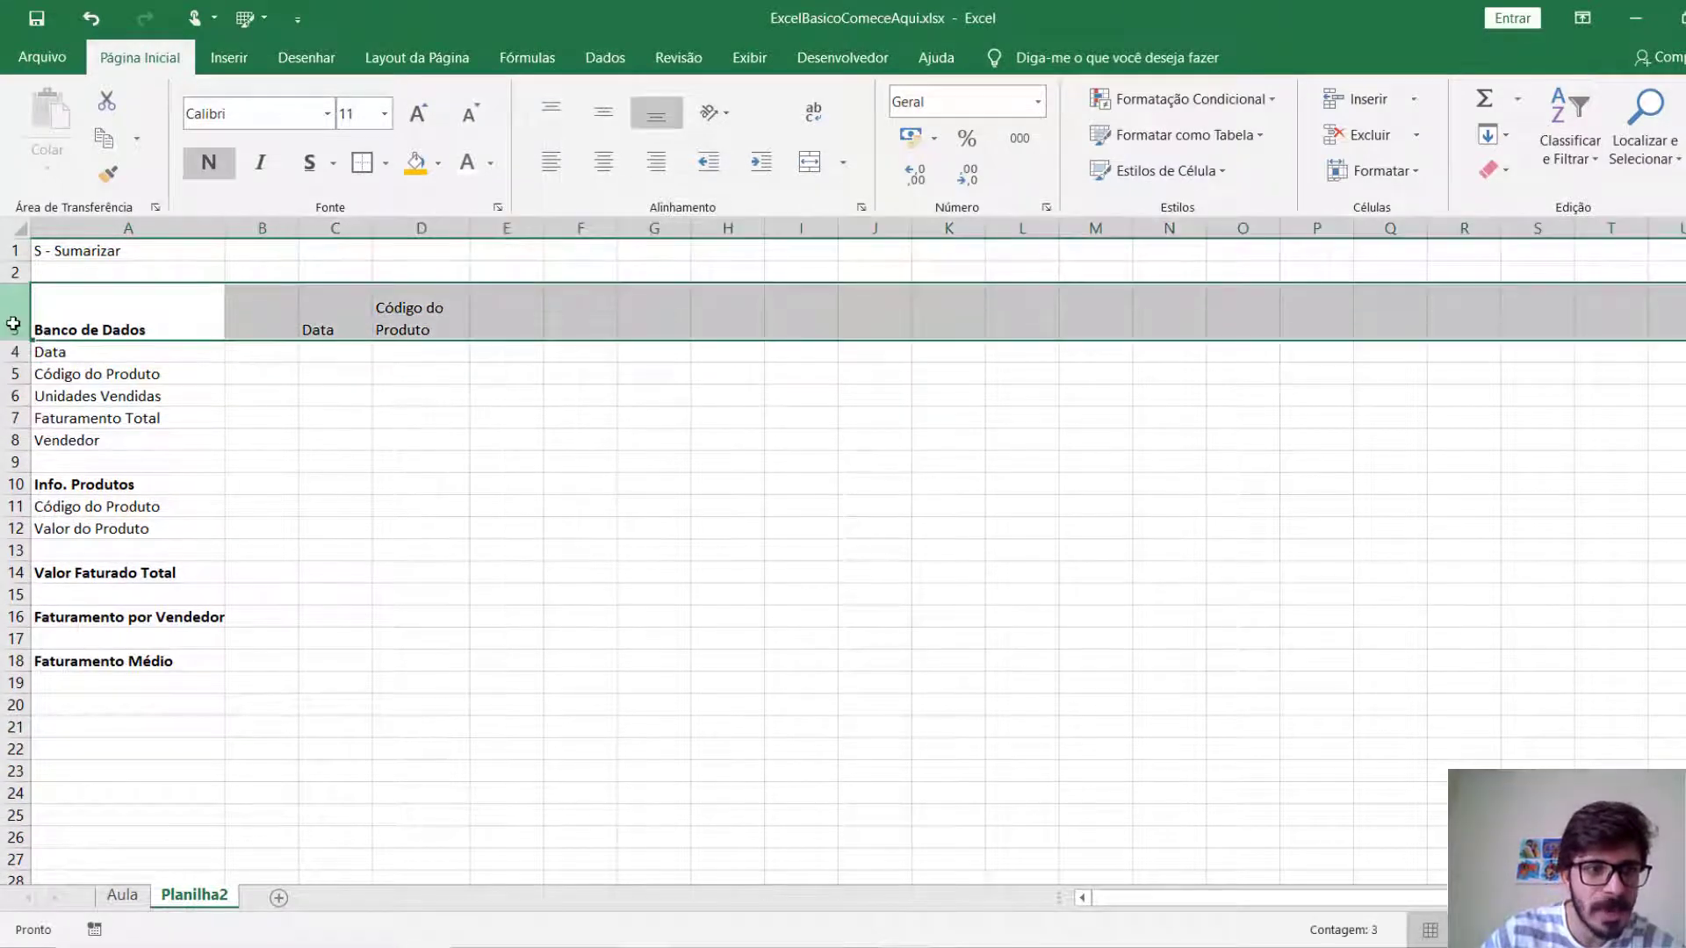
{"action": "left_click", "coordinate": [1383, 176]}
{"action": "left_click", "coordinate": [1387, 237]}
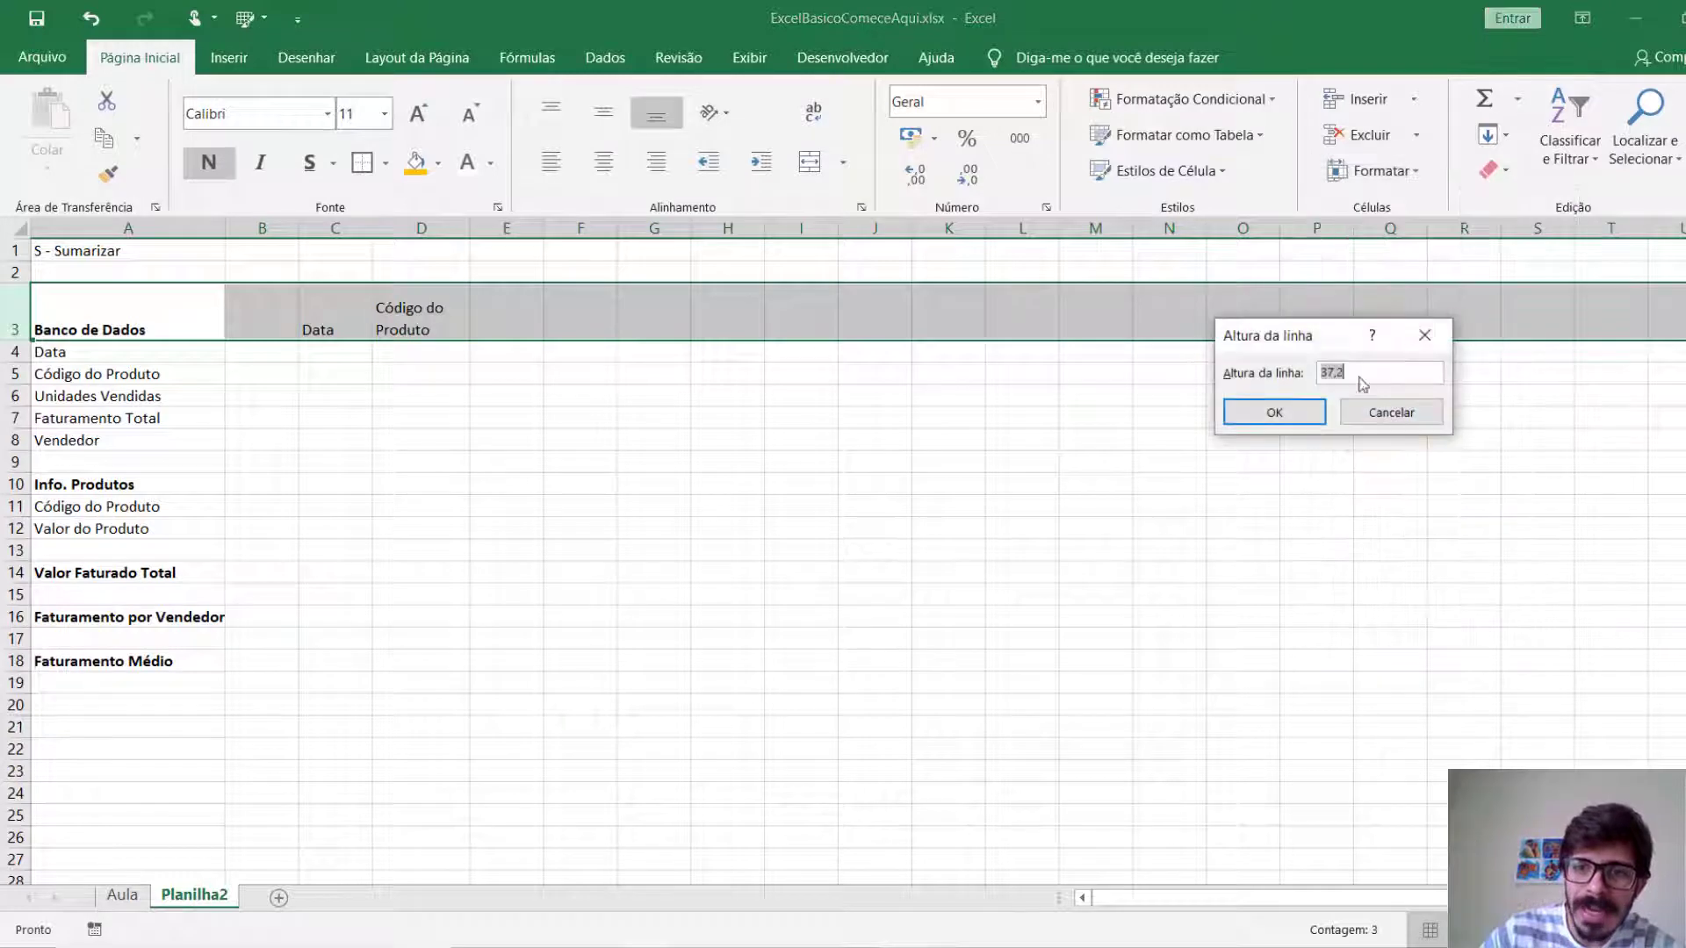
{"action": "type", "text": "36"}
{"action": "key", "text": "Return"}
{"action": "left_click", "coordinate": [653, 495]}
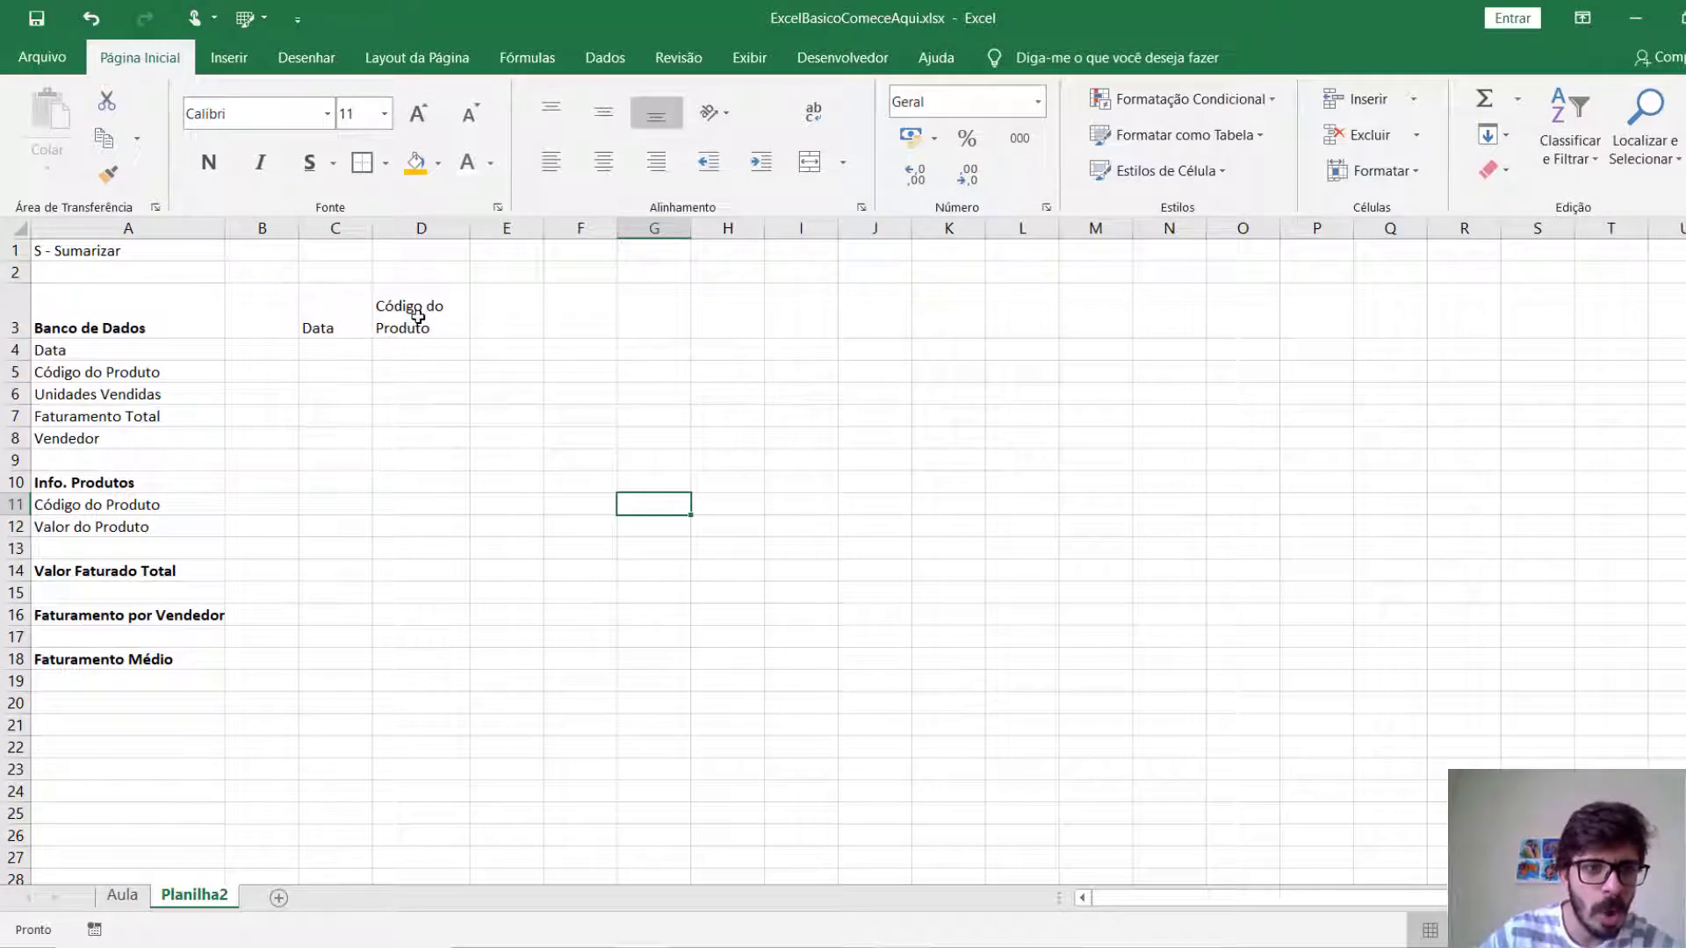
Enter the heading "Und. Vendidas" in E3 and widen column E to fit it.
{"action": "left_click", "coordinate": [526, 318]}
{"action": "type", "text": "Und"}
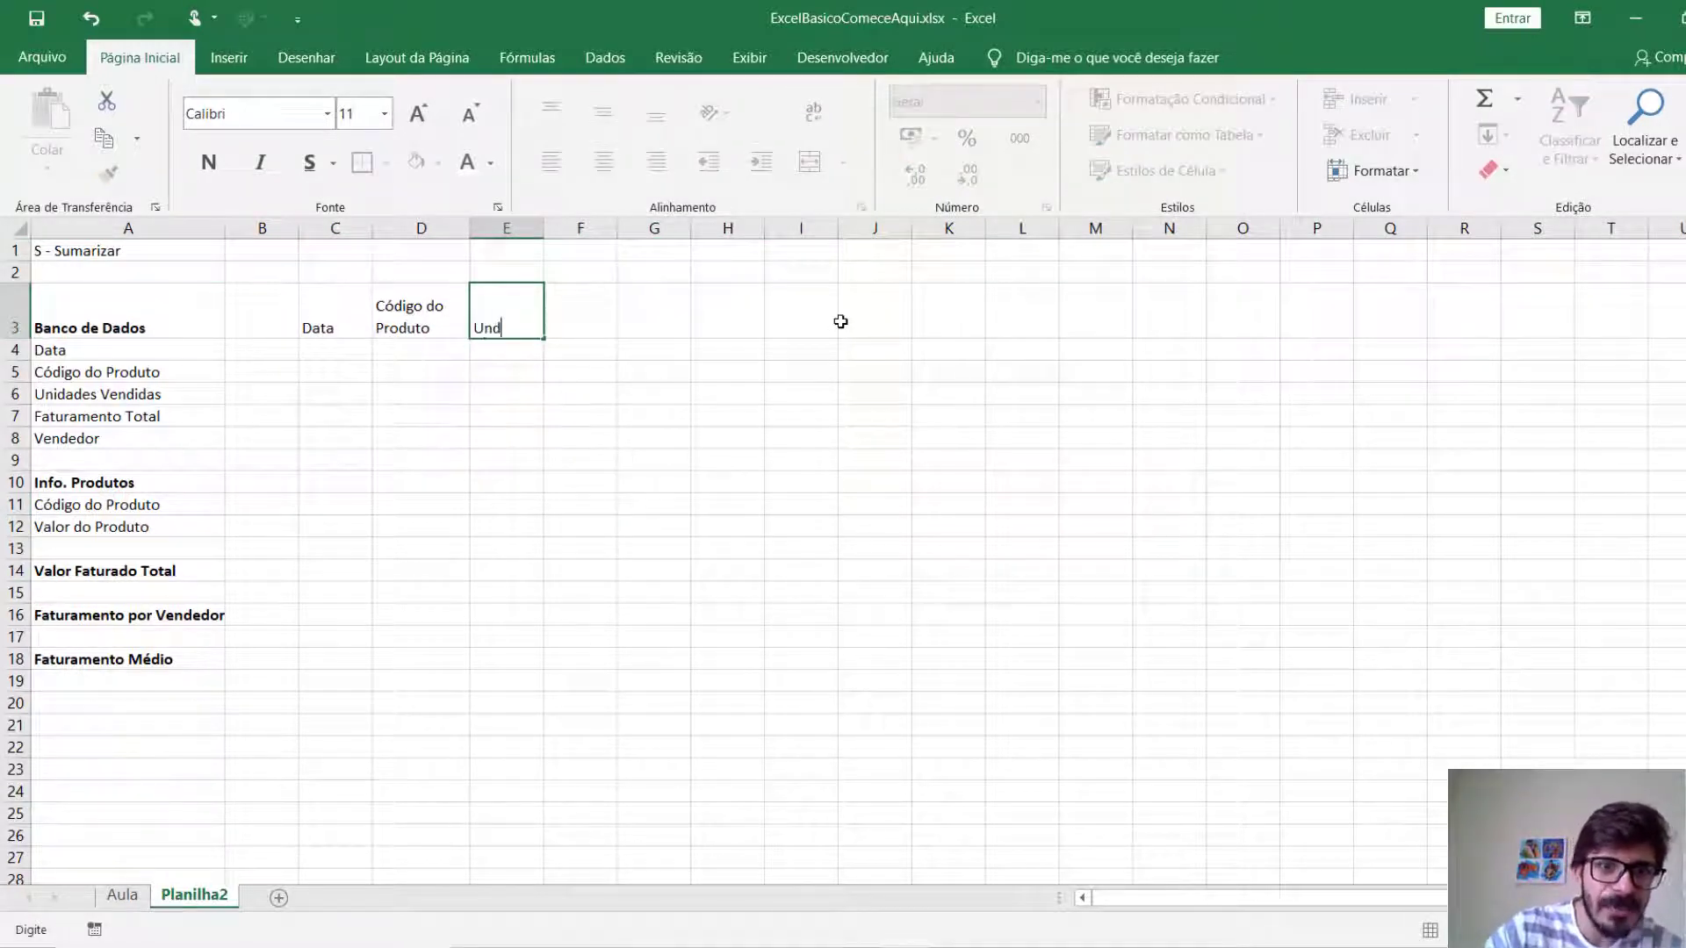
{"action": "type", "text": ". Vend"}
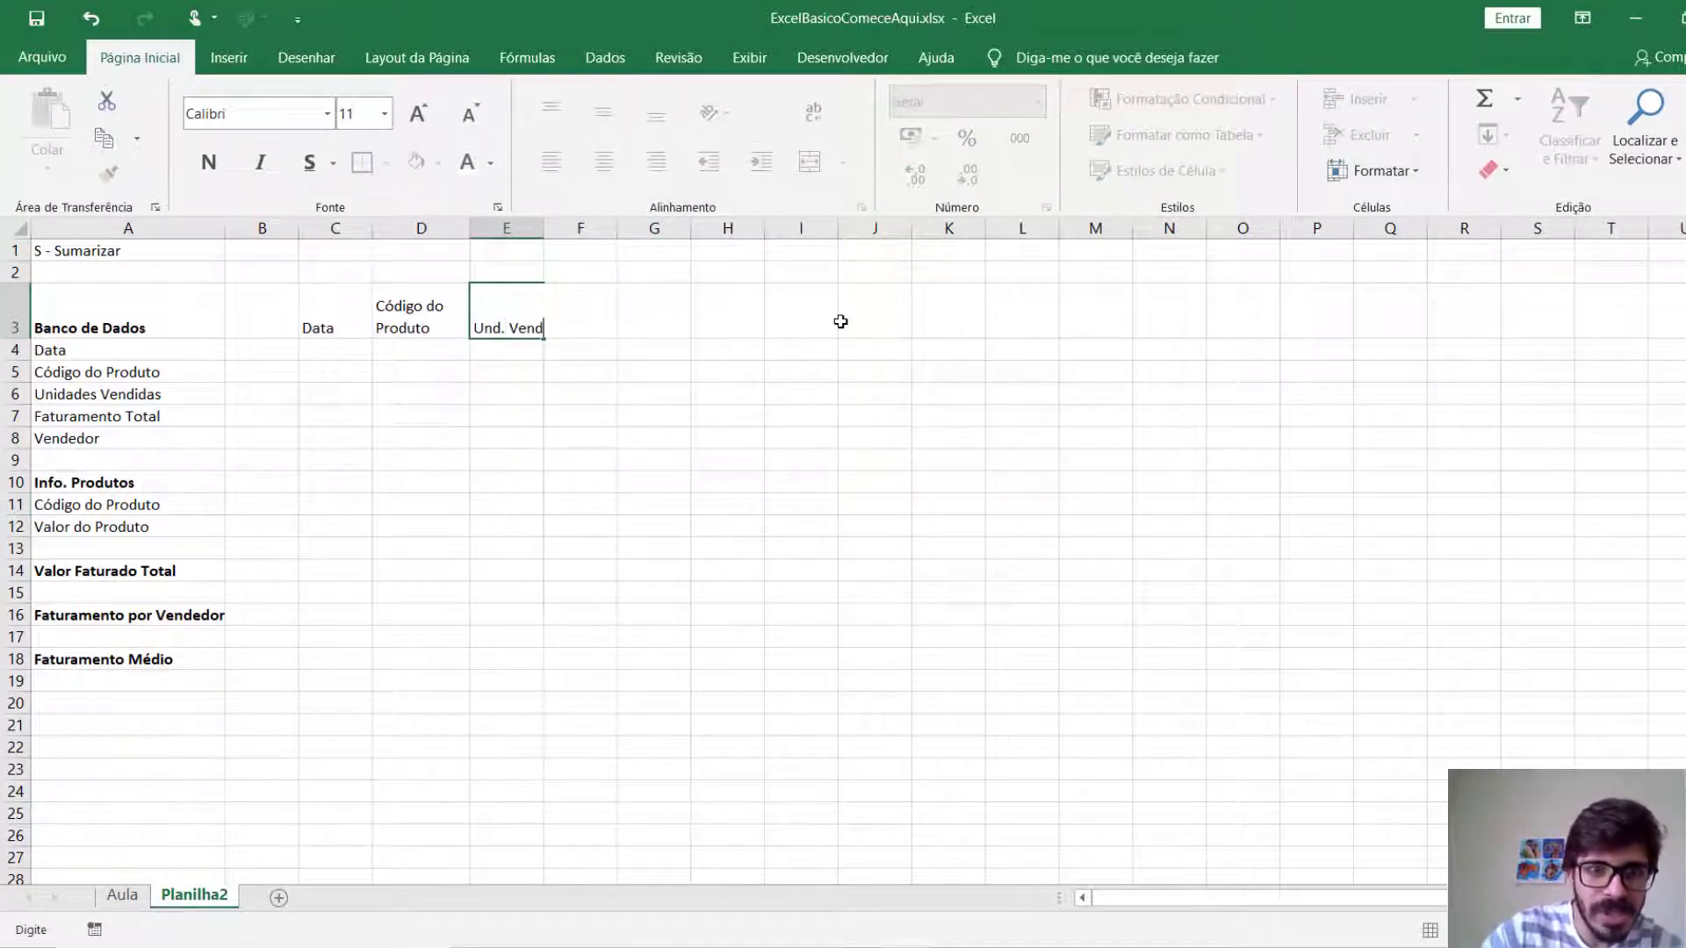
{"action": "type", "text": "idas"}
{"action": "key", "text": "Return"}
{"action": "left_click_drag", "start_coordinate": [544, 228], "coordinate": [591, 231]}
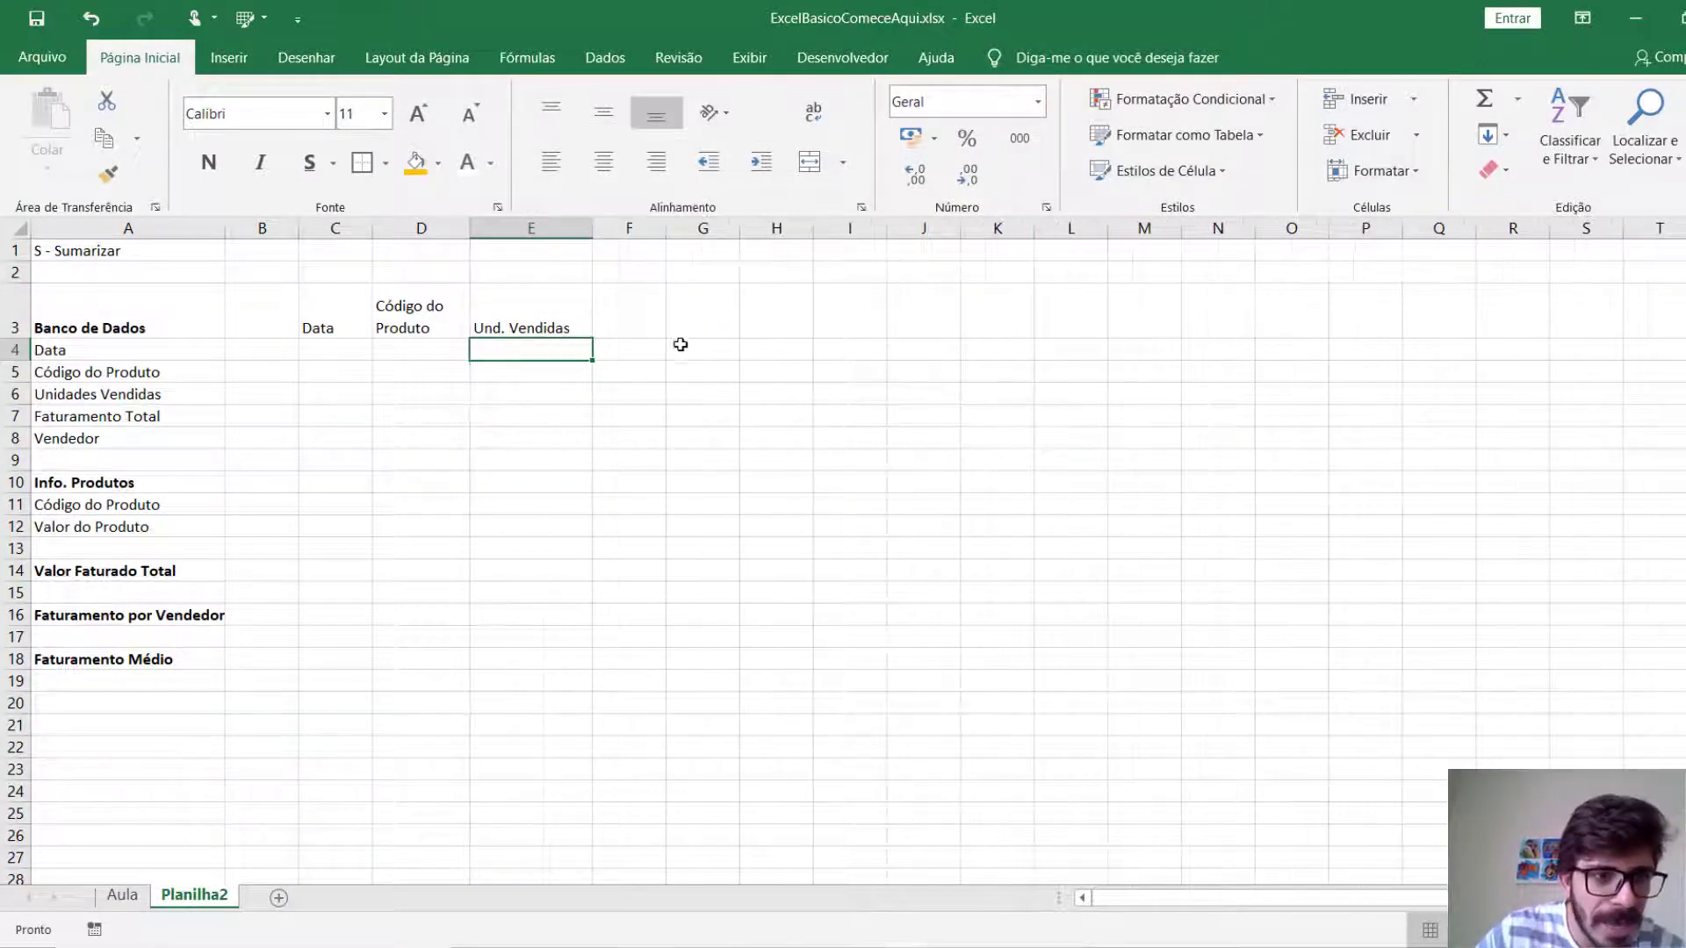
Enter the headings "Faturamento" in F3 and "Vendedor" in G3.
{"action": "left_click", "coordinate": [650, 319]}
{"action": "type", "text": "Faturamento"}
{"action": "key", "text": "Return"}
{"action": "key", "text": "Up"}
{"action": "key", "text": "Right"}
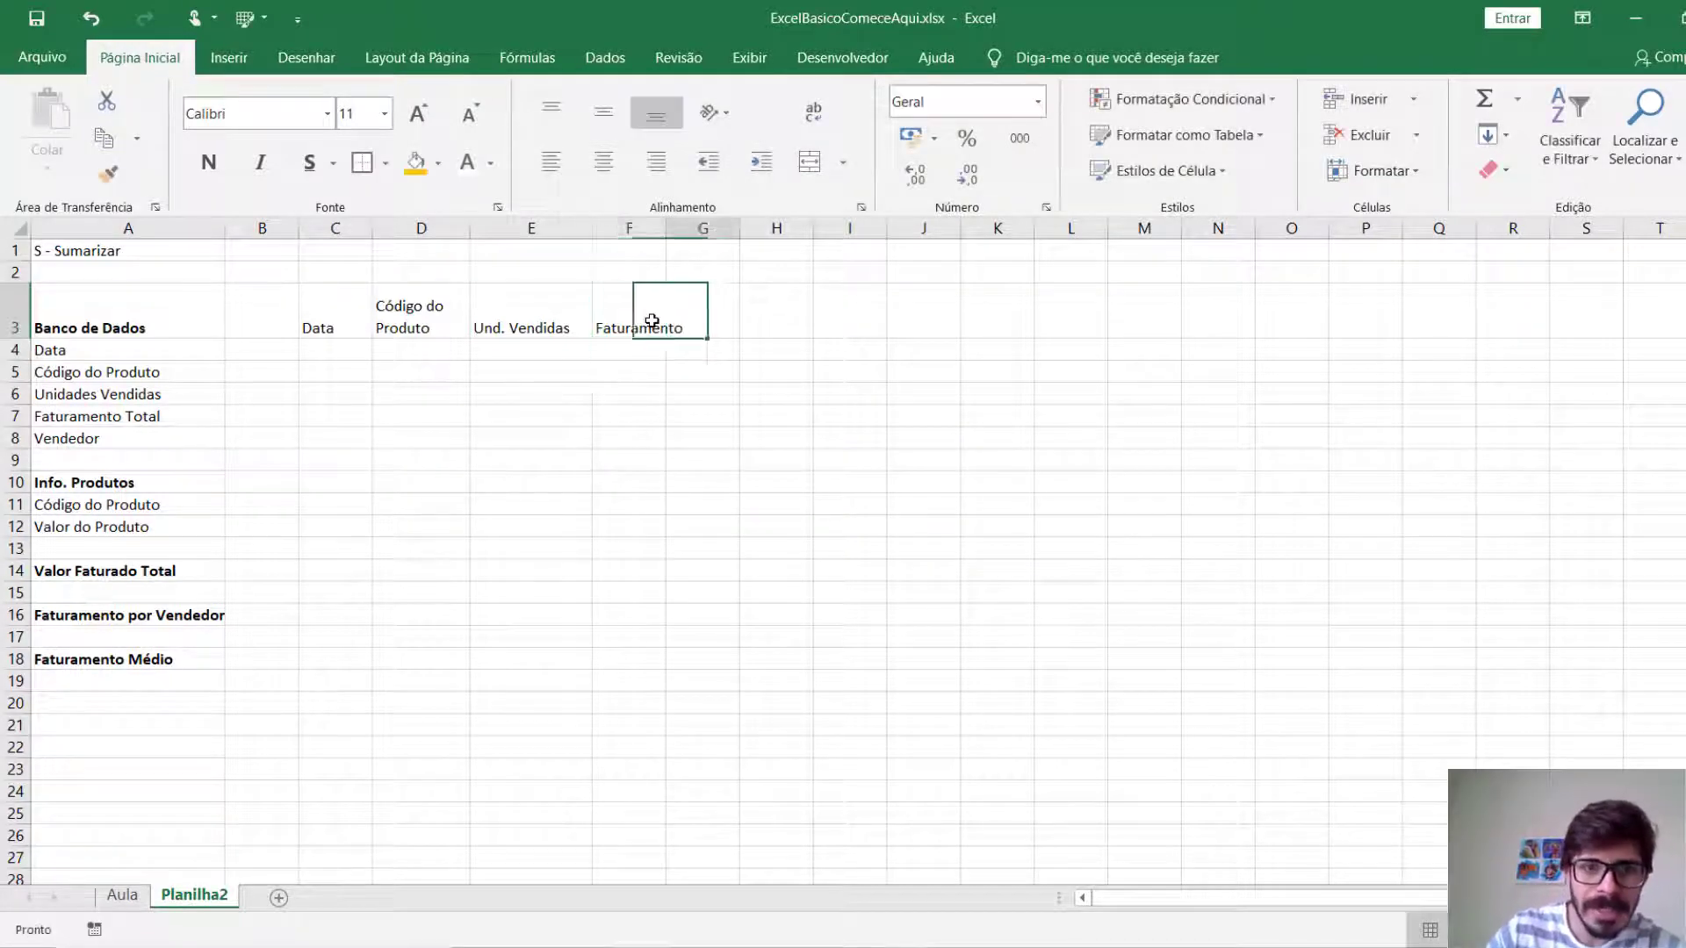
{"action": "type", "text": "Vendedor"}
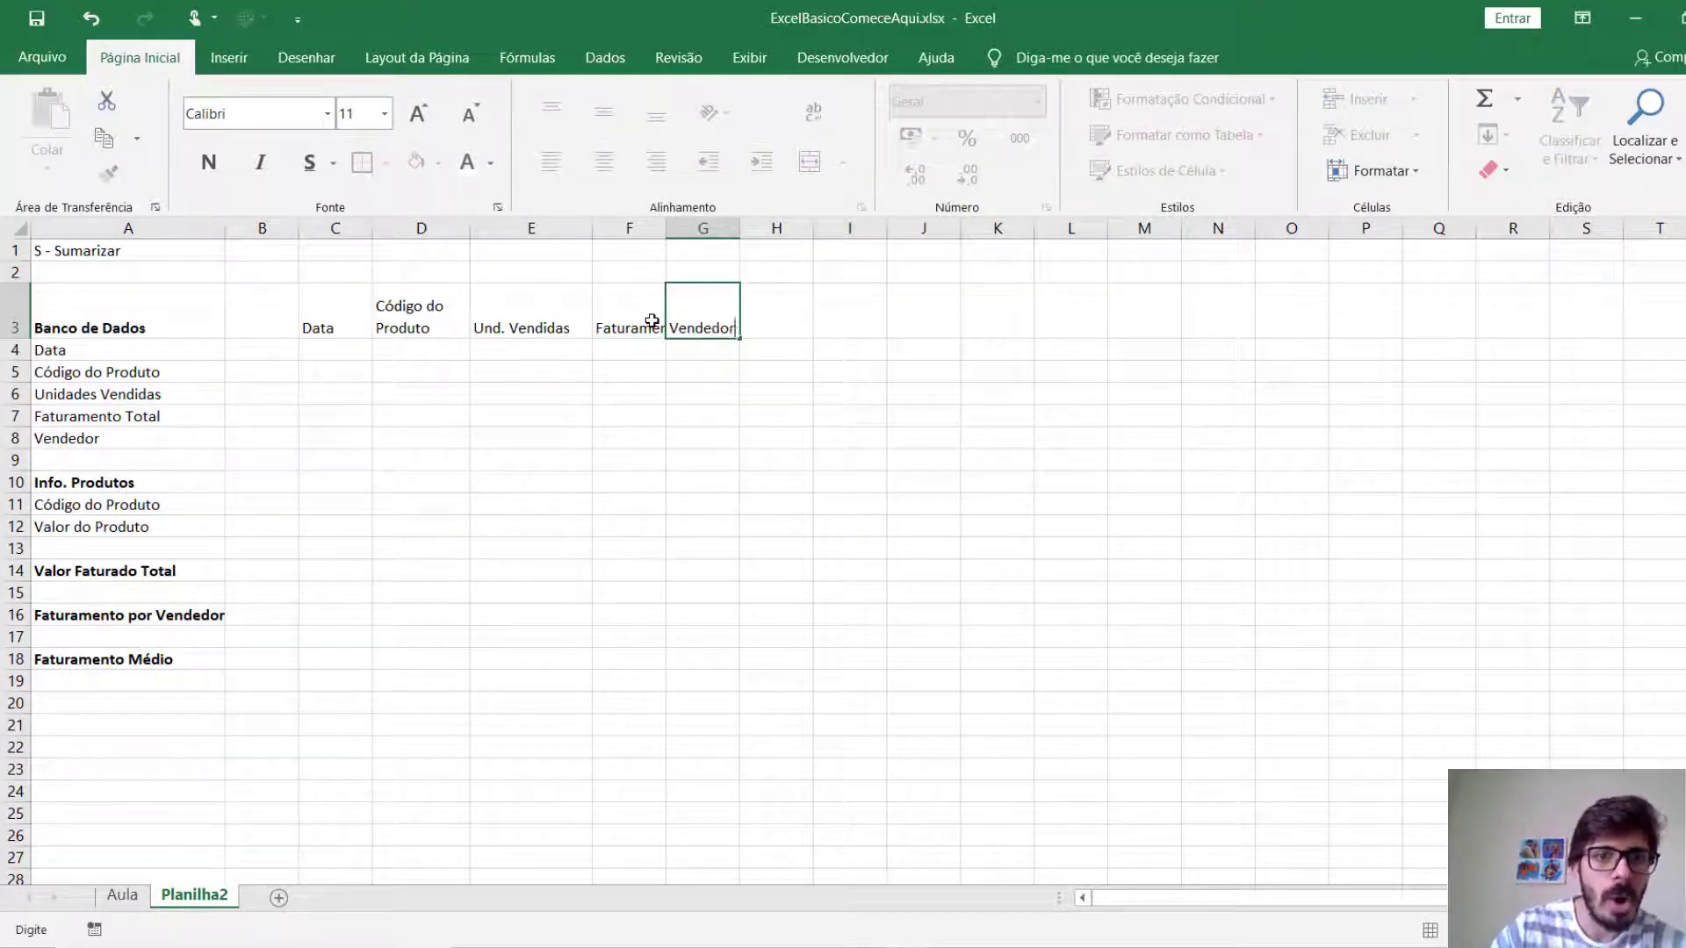
{"action": "key", "text": "Return"}
{"action": "left_click", "coordinate": [630, 414]}
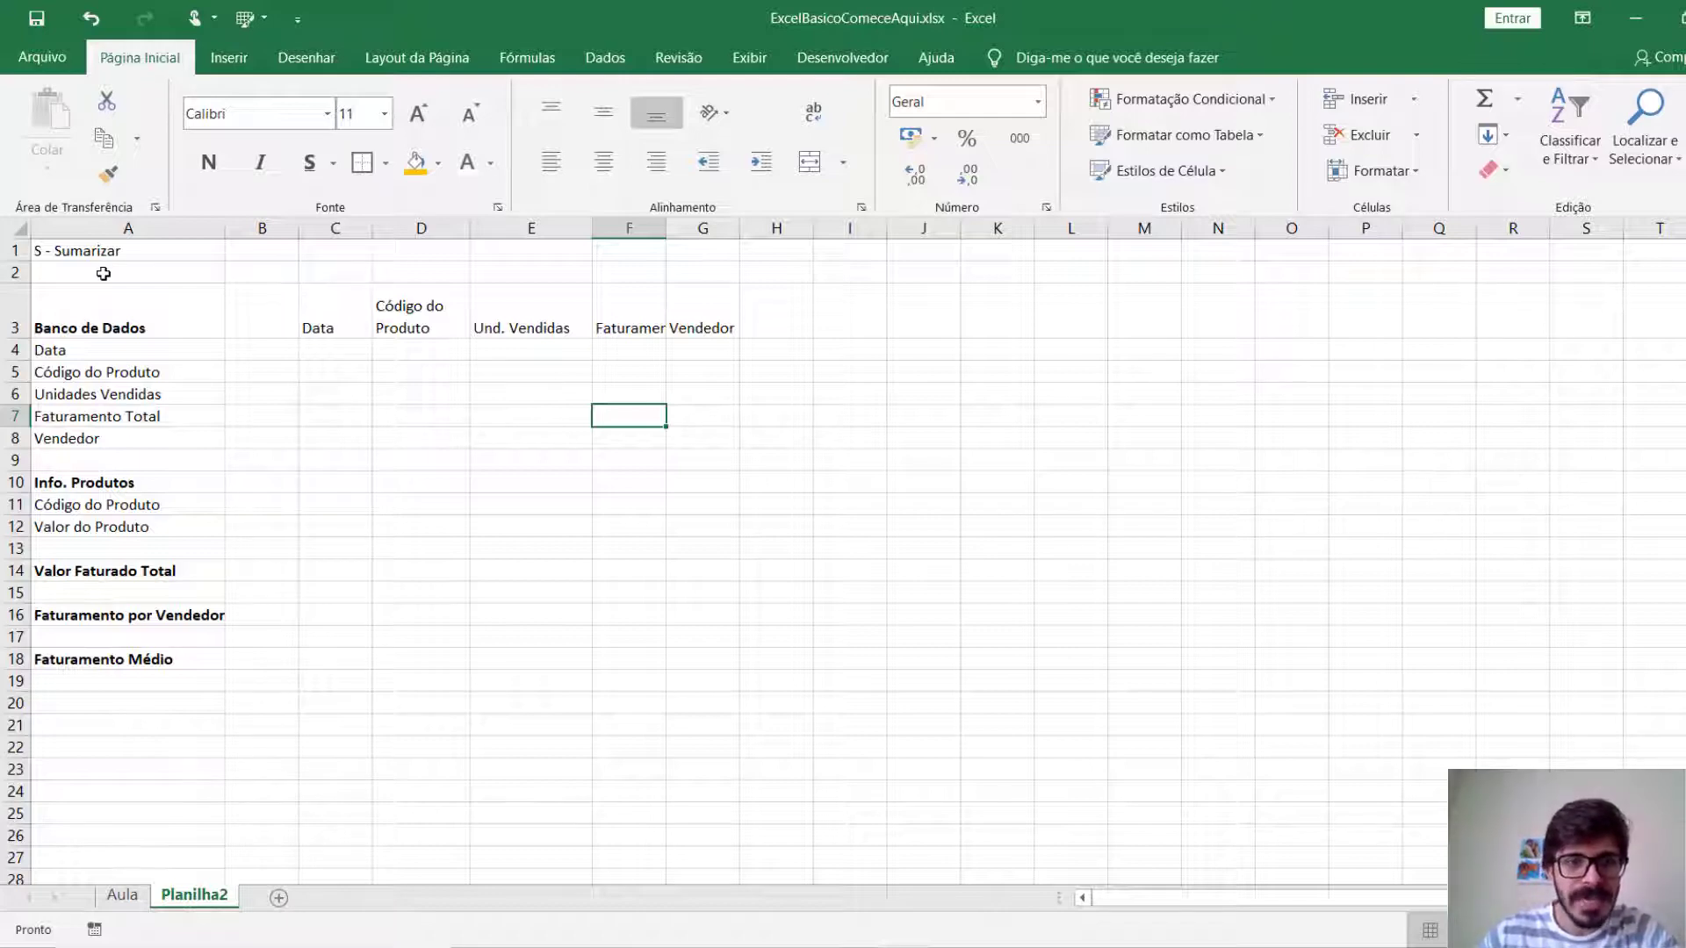
Select the entire sheet and apply the Calibri font at size 11.
{"action": "left_click", "coordinate": [21, 227]}
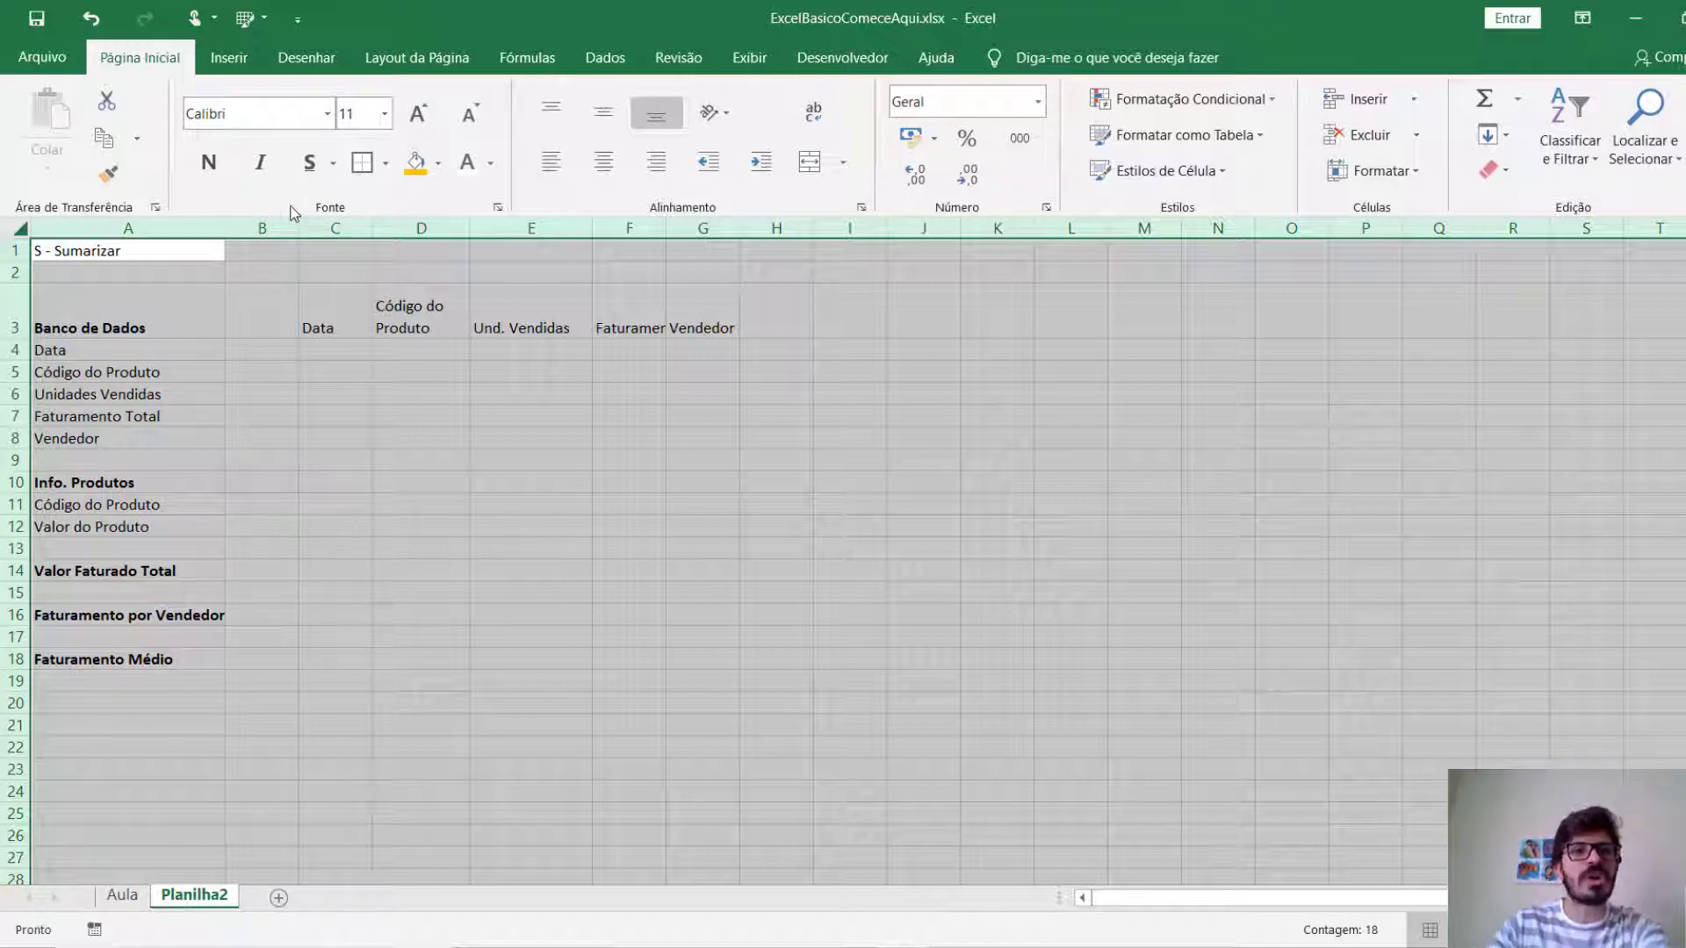
{"action": "left_click", "coordinate": [331, 115]}
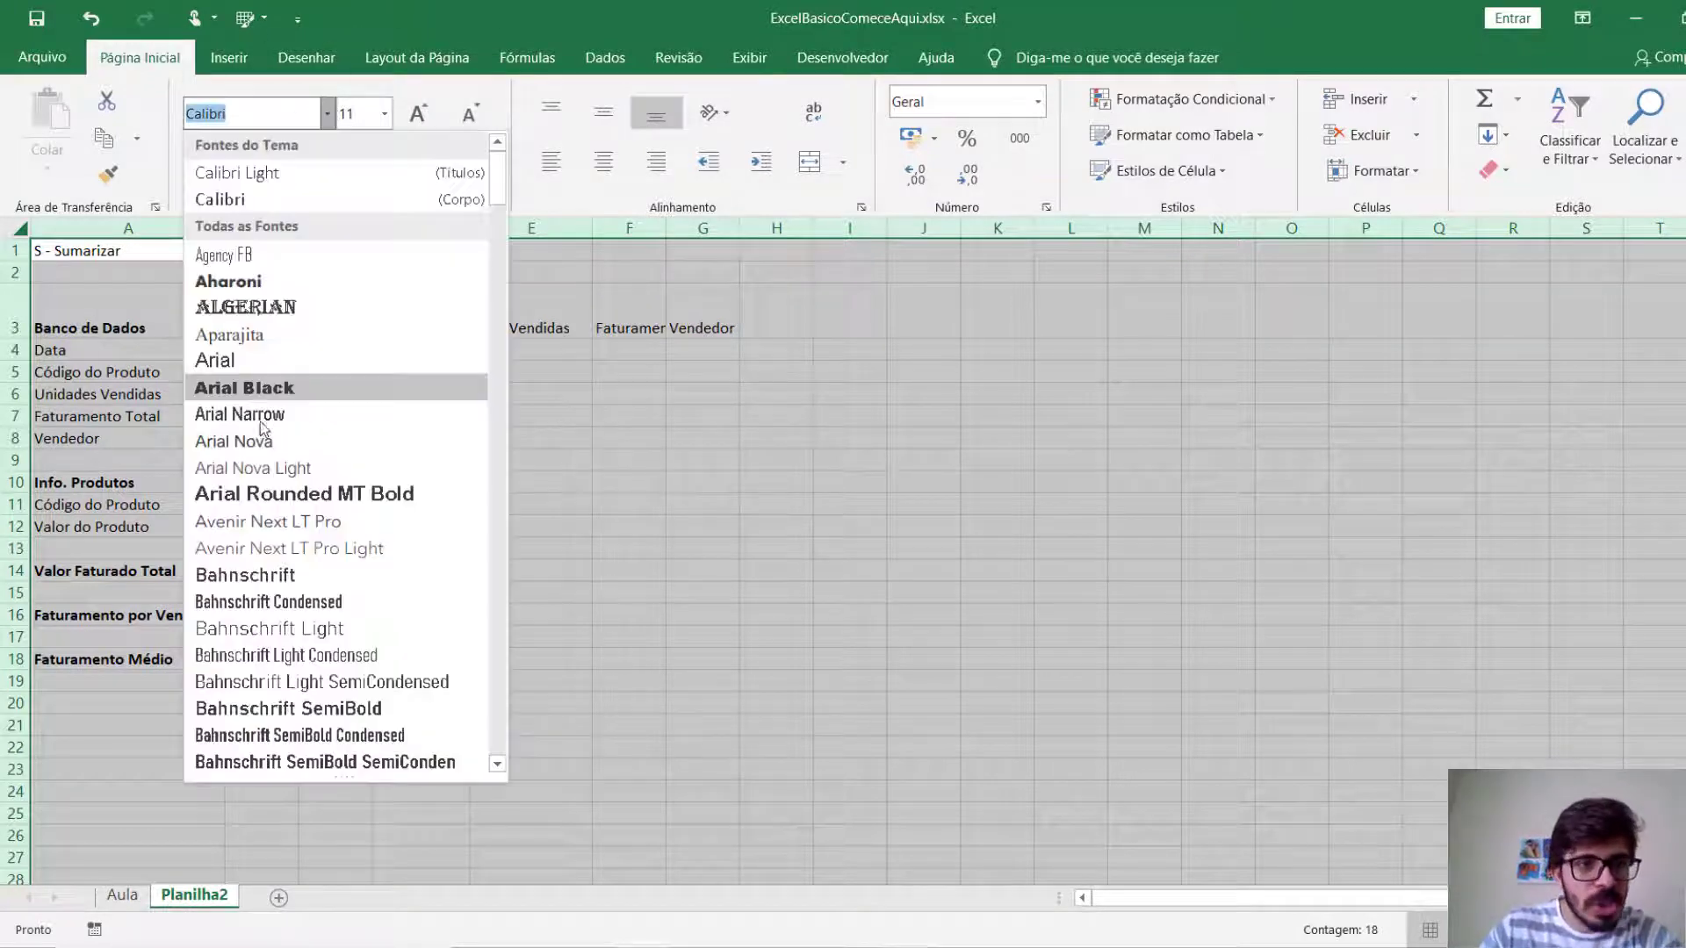
{"action": "left_click", "coordinate": [277, 204]}
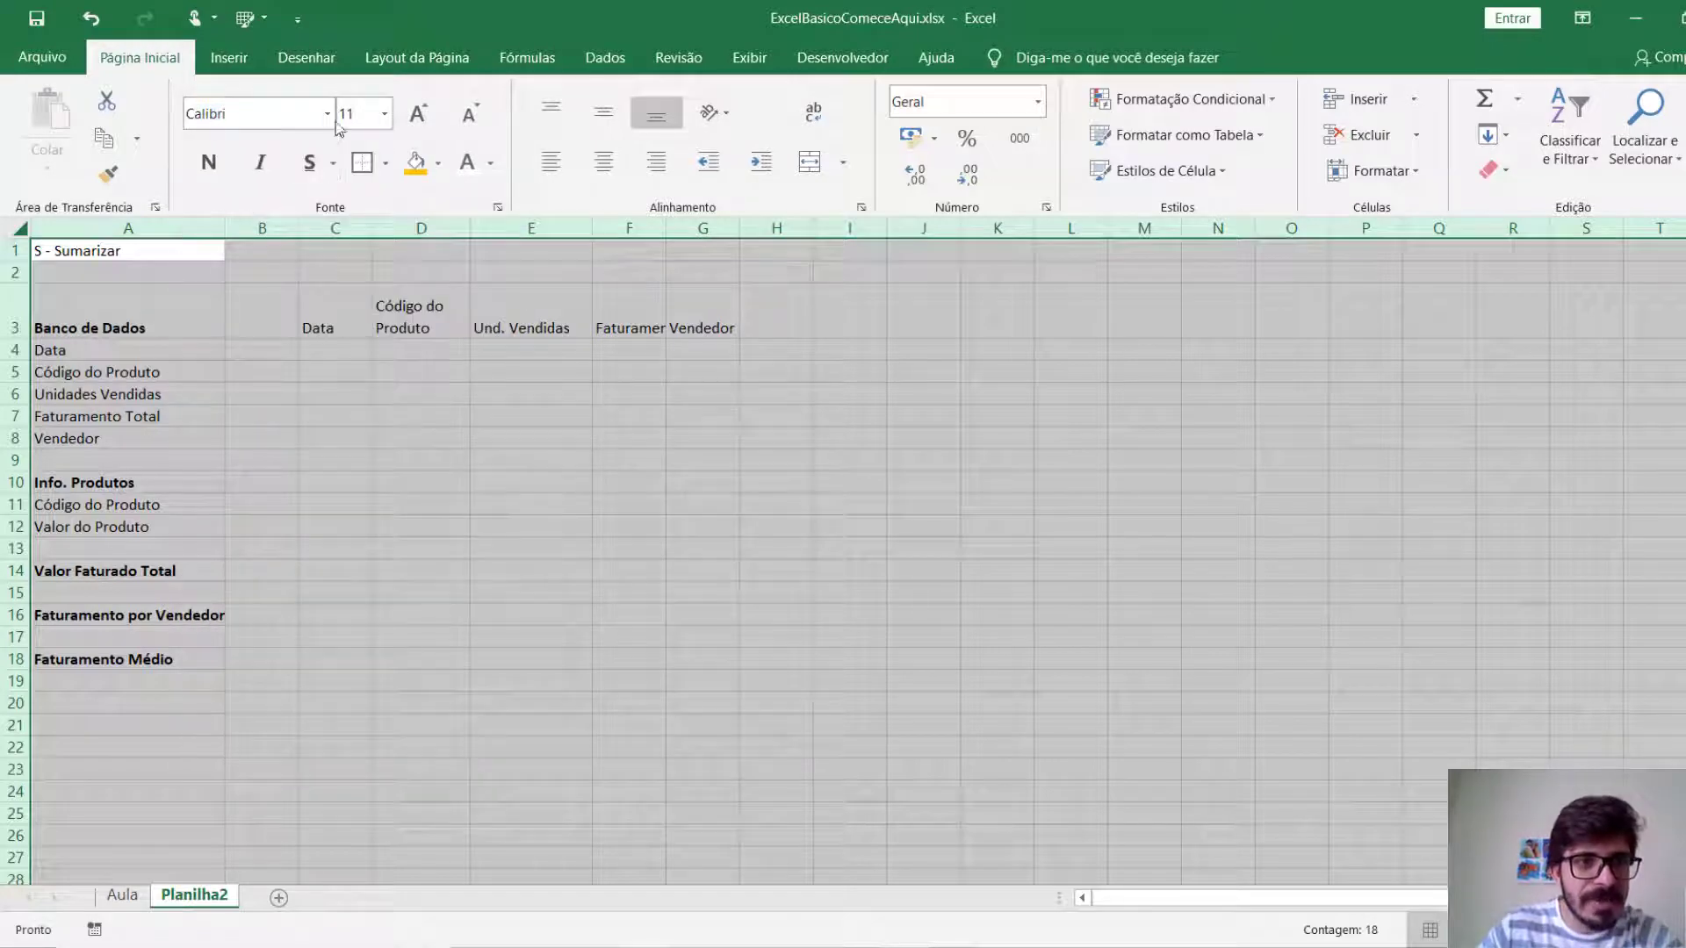
{"action": "left_click", "coordinate": [387, 115]}
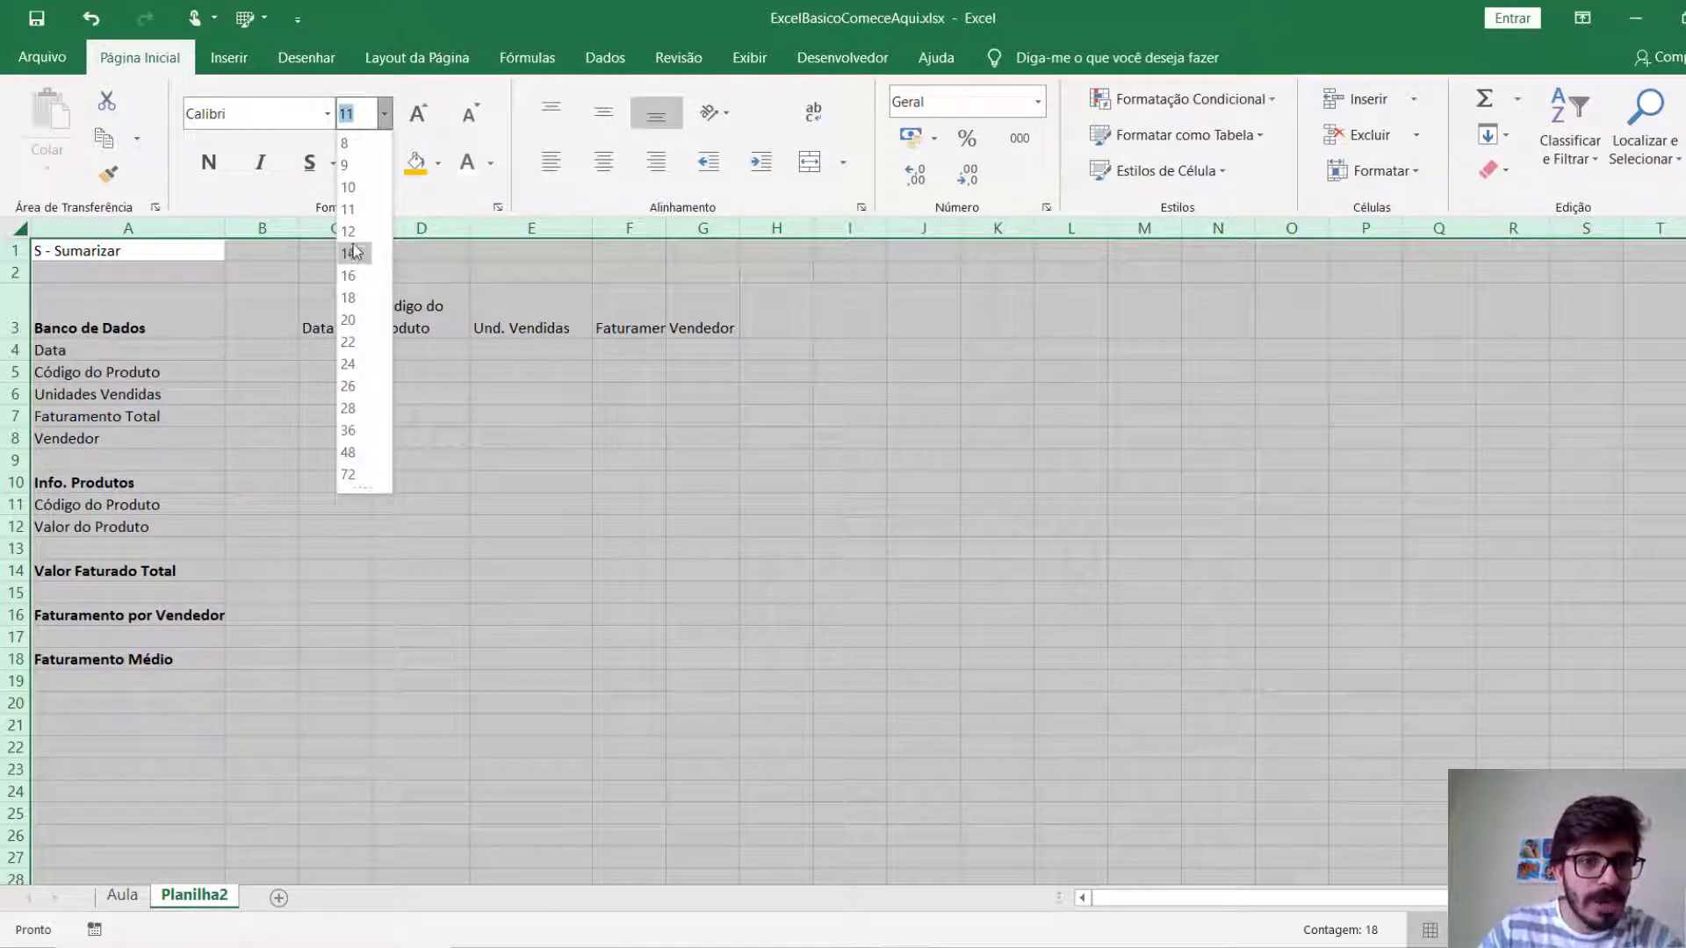
{"action": "left_click", "coordinate": [348, 209]}
Step the whole sheet's font size up and down several times, ending at 12.
{"action": "left_click", "coordinate": [441, 116]}
{"action": "left_click", "coordinate": [464, 116]}
{"action": "left_click", "coordinate": [427, 116]}
{"action": "left_click", "coordinate": [465, 116]}
{"action": "left_click", "coordinate": [430, 116]}
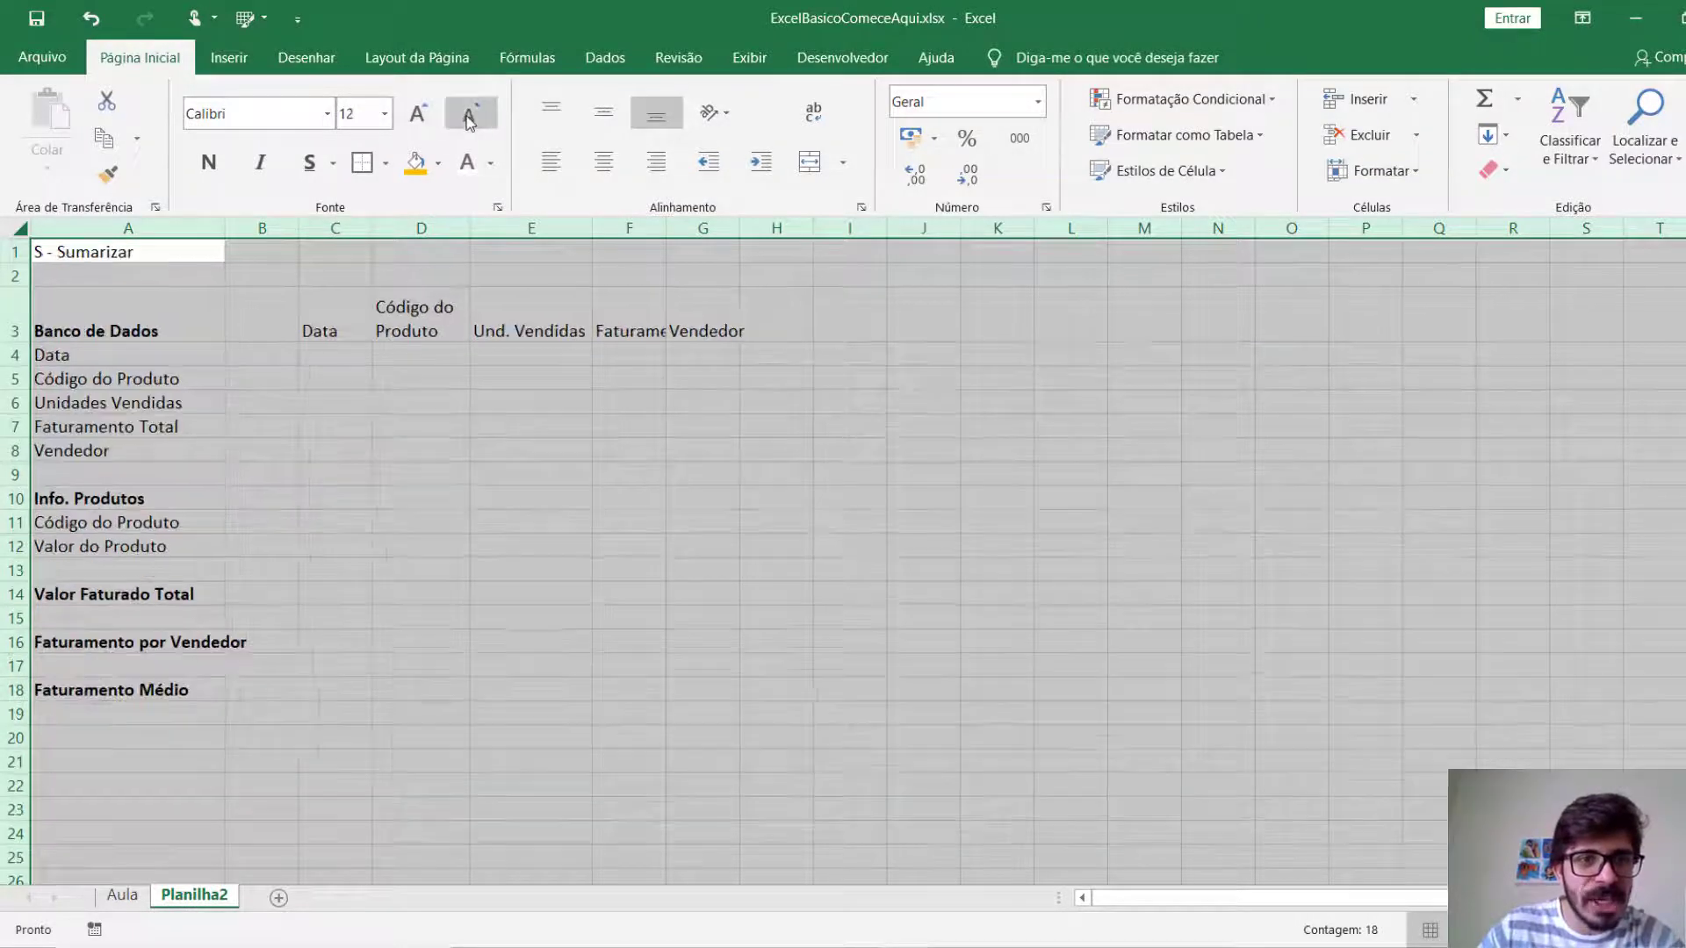
{"action": "left_click", "coordinate": [469, 119]}
{"action": "left_click", "coordinate": [426, 120]}
{"action": "left_click", "coordinate": [466, 116]}
{"action": "left_click", "coordinate": [428, 120]}
{"action": "left_click", "coordinate": [466, 116]}
{"action": "left_click", "coordinate": [437, 119]}
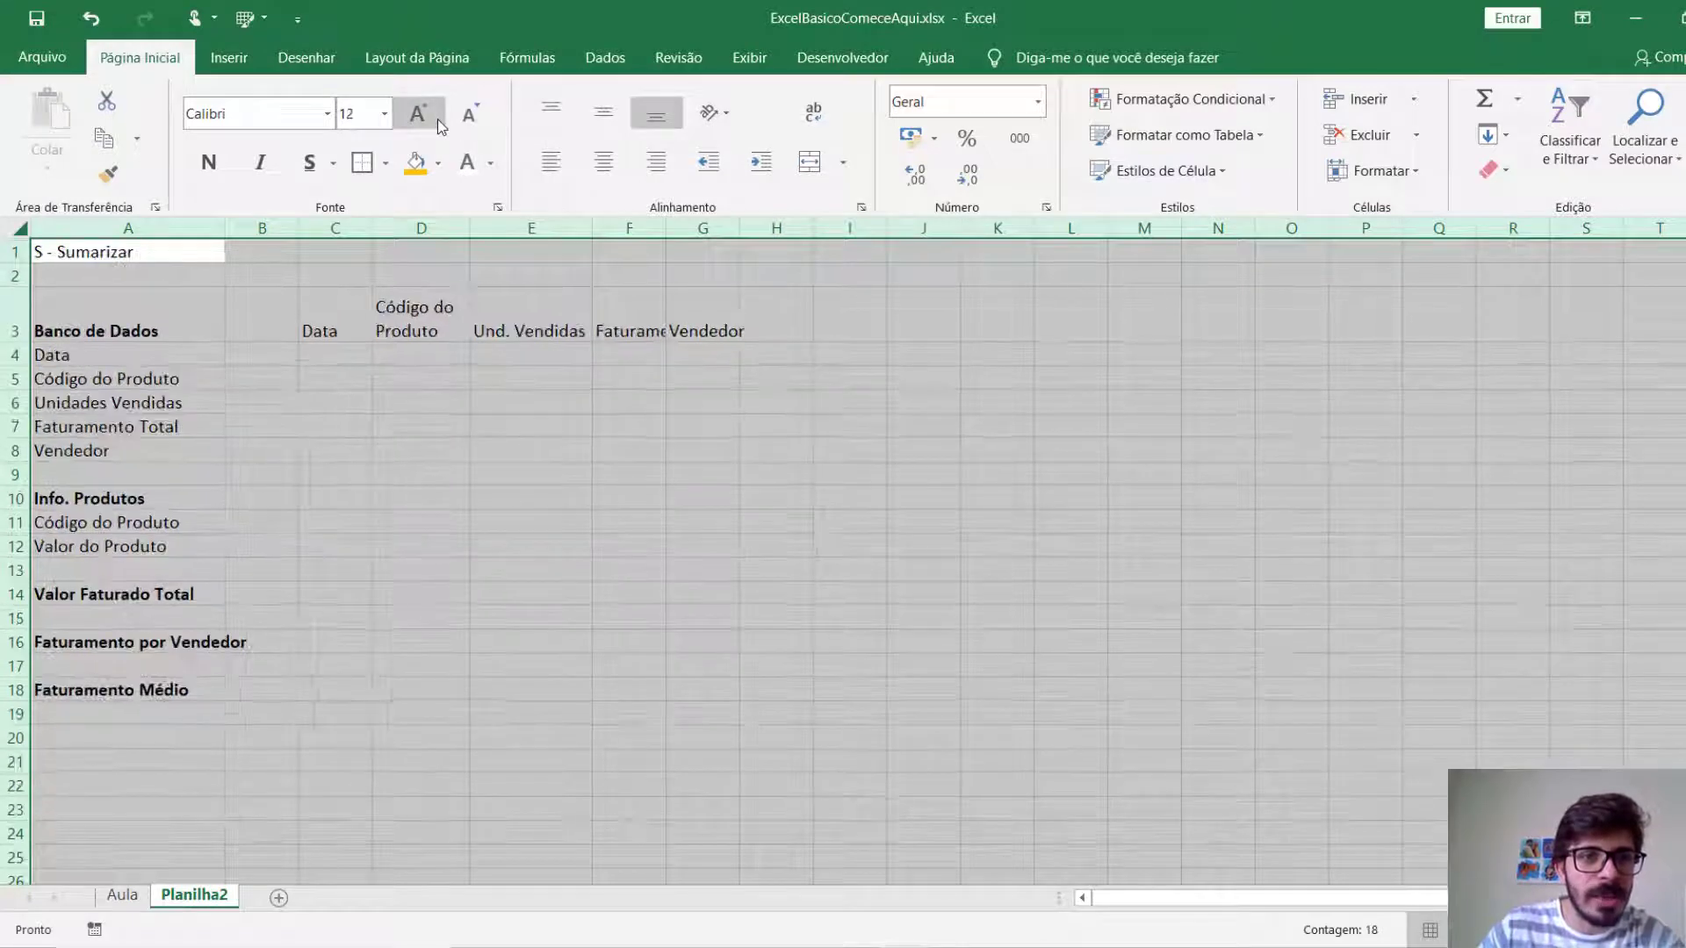
Try bold, italic, underline and double underline on the entire sheet, leaving all its text without any of these styles.
{"action": "left_click", "coordinate": [223, 174]}
{"action": "left_click", "coordinate": [223, 174]}
{"action": "left_click", "coordinate": [263, 170]}
{"action": "left_click", "coordinate": [264, 170]}
{"action": "left_click", "coordinate": [309, 163]}
{"action": "left_click", "coordinate": [310, 163]}
{"action": "left_click", "coordinate": [333, 165]}
{"action": "left_click", "coordinate": [339, 226]}
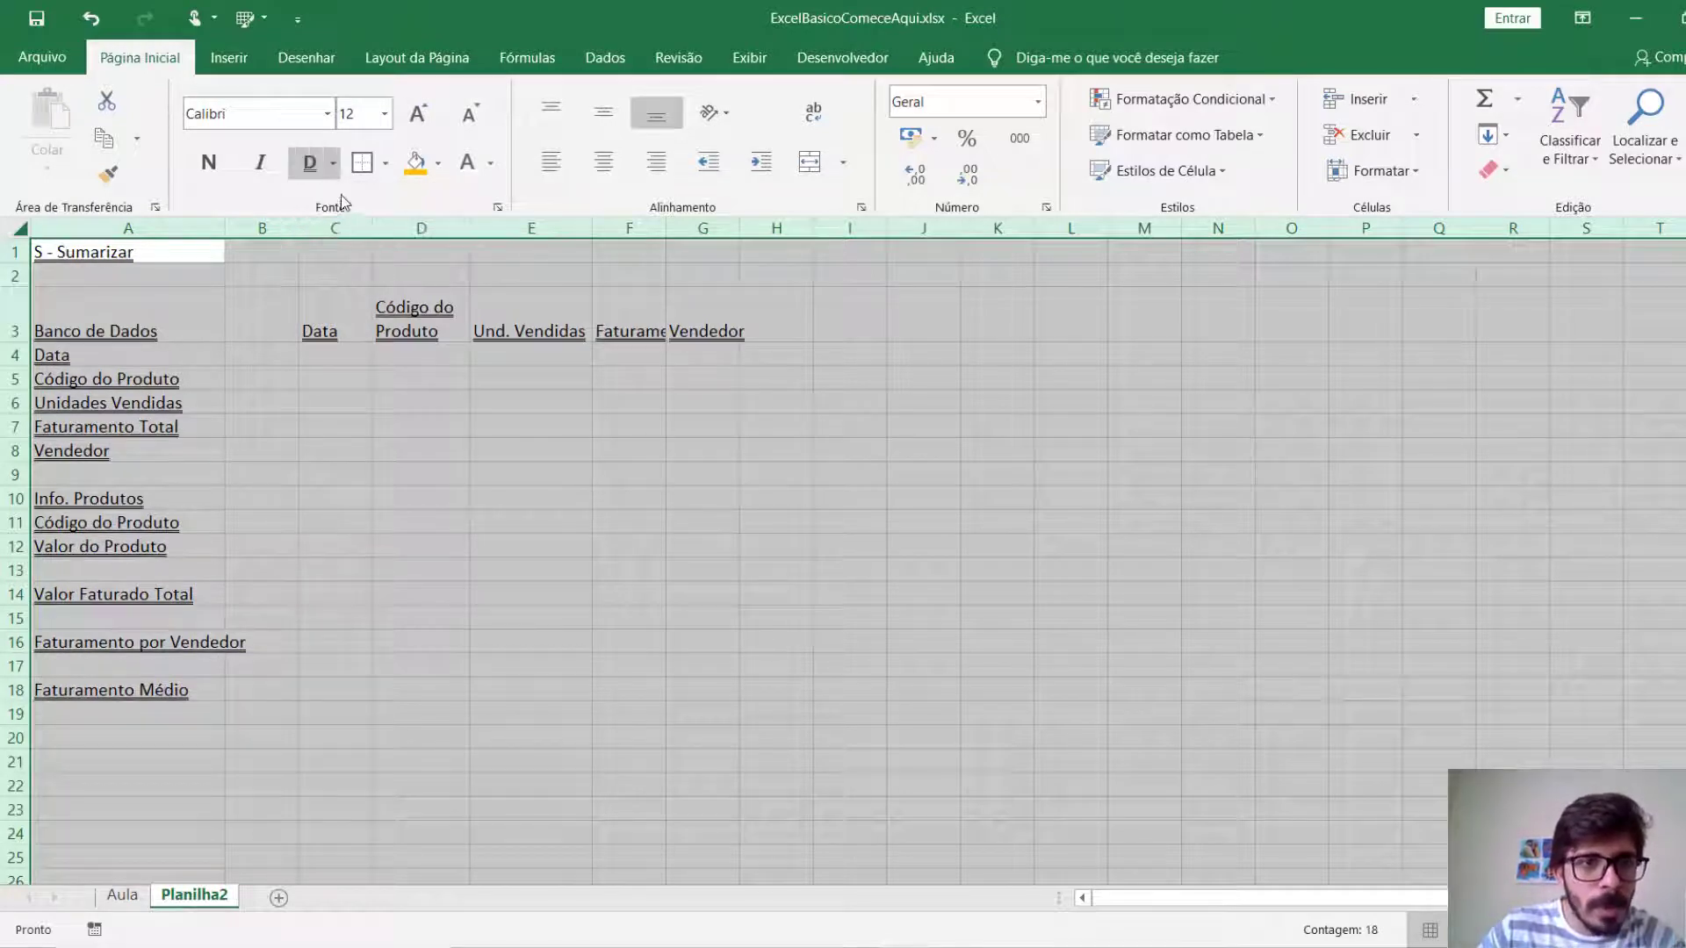
{"action": "left_click", "coordinate": [316, 165]}
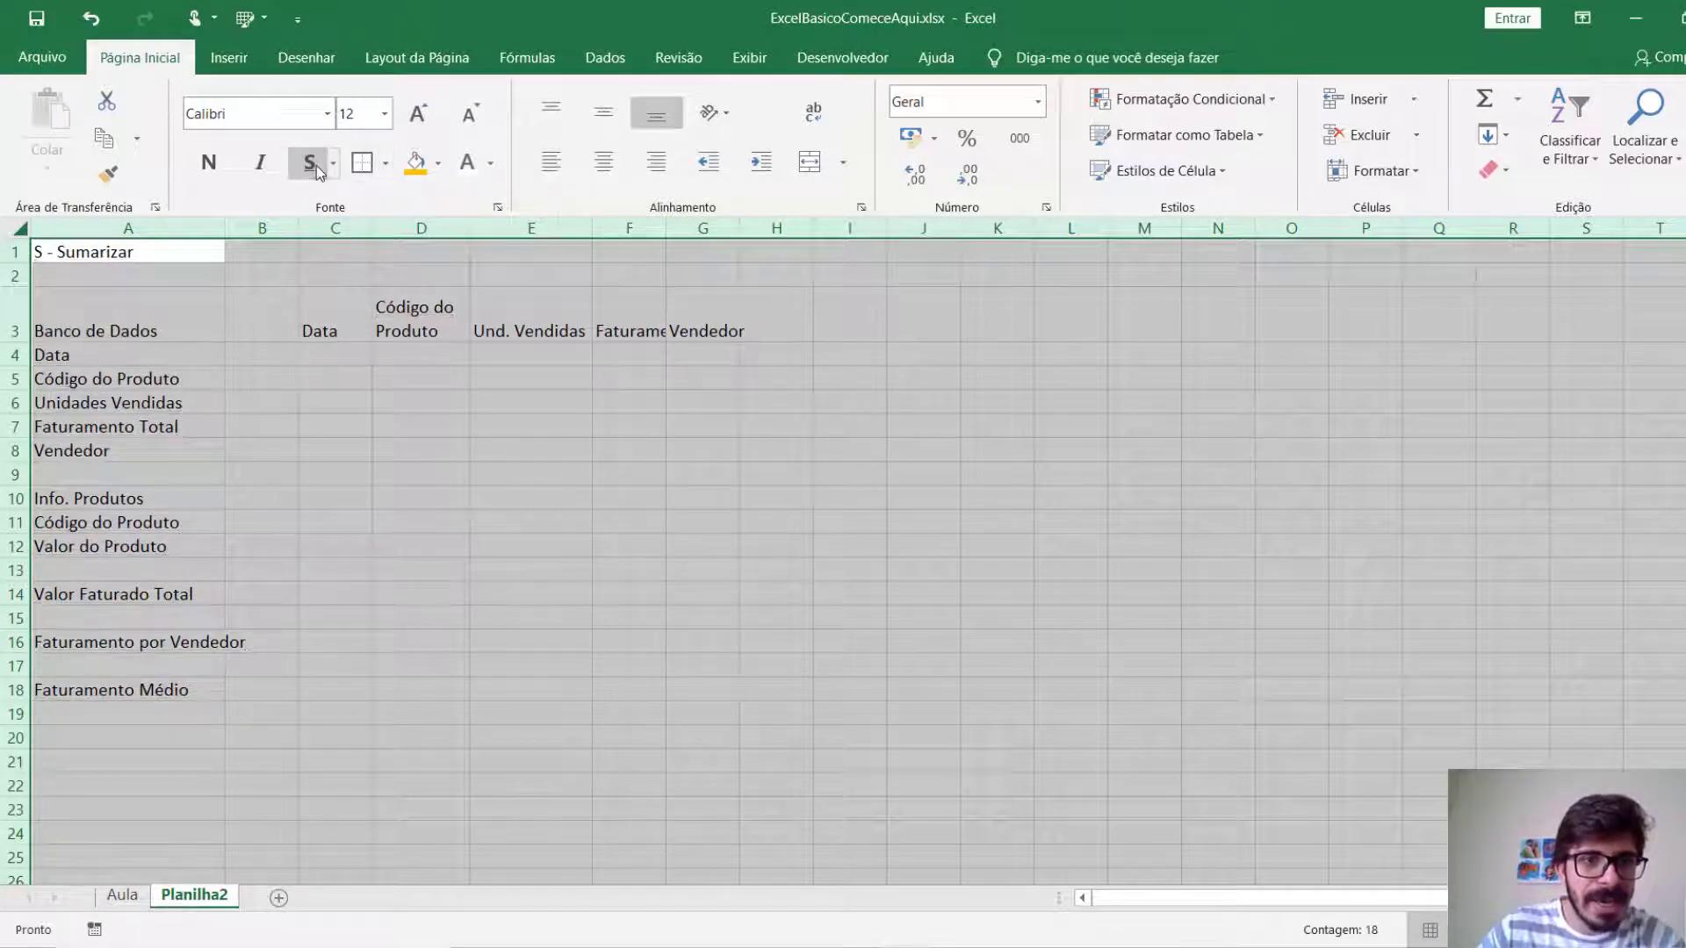
Look through the available border types and fill colours without applying any, and deselect the sheet.
{"action": "left_click", "coordinate": [385, 165]}
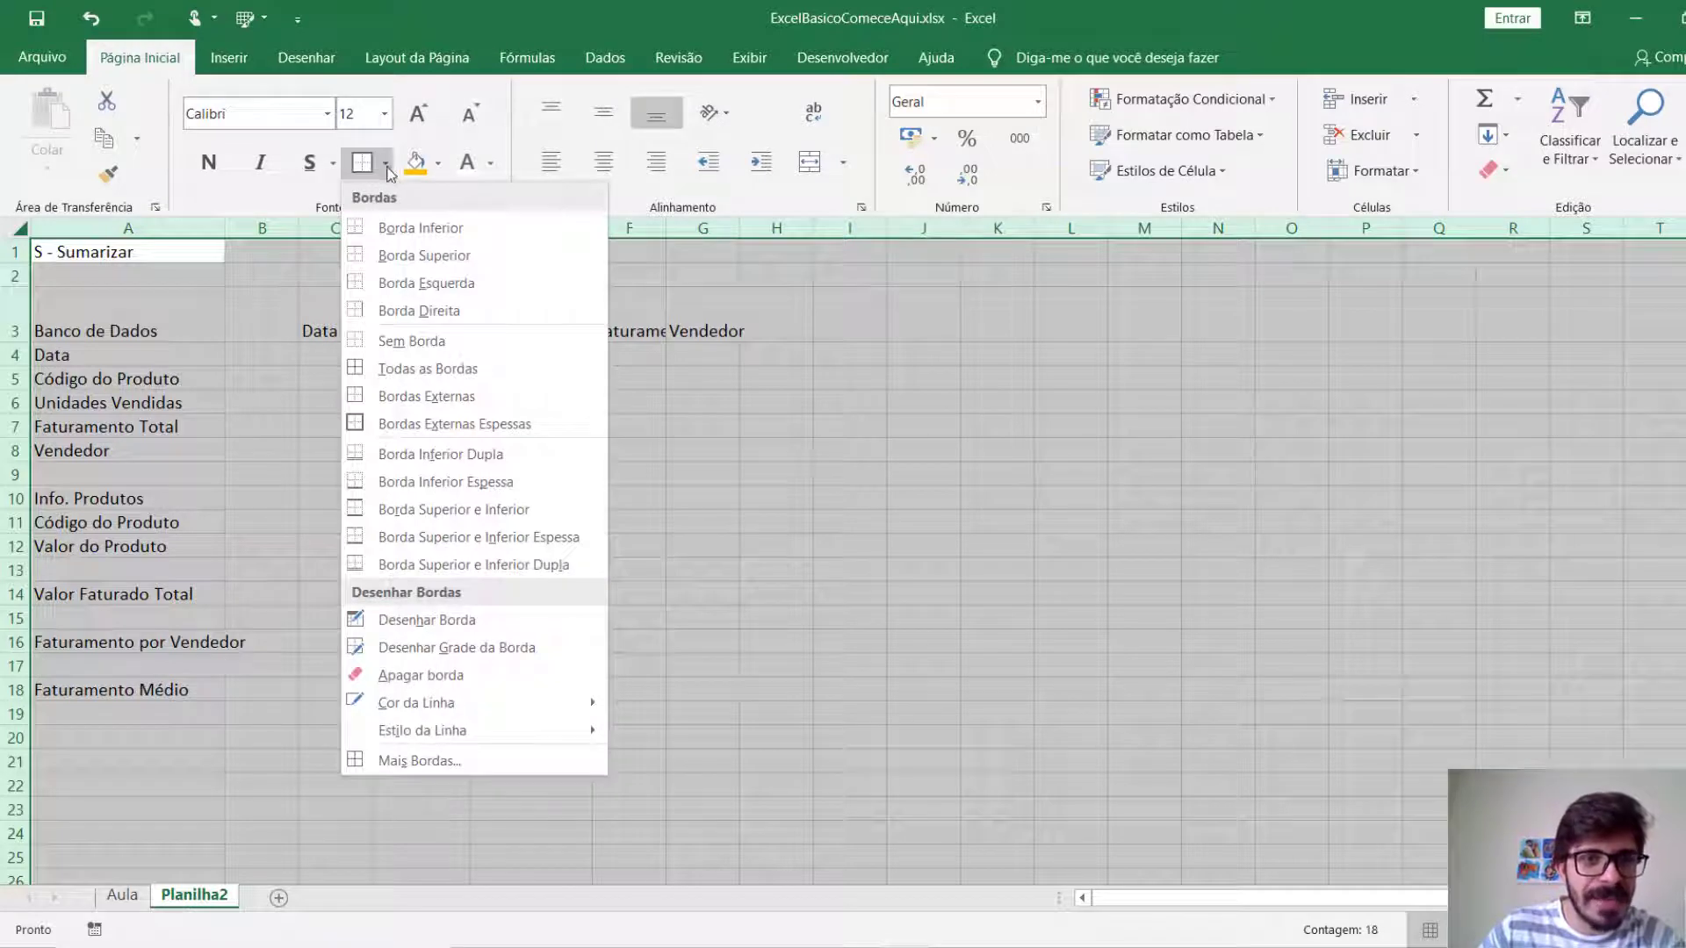
{"action": "left_click", "coordinate": [386, 165]}
{"action": "left_click", "coordinate": [437, 171]}
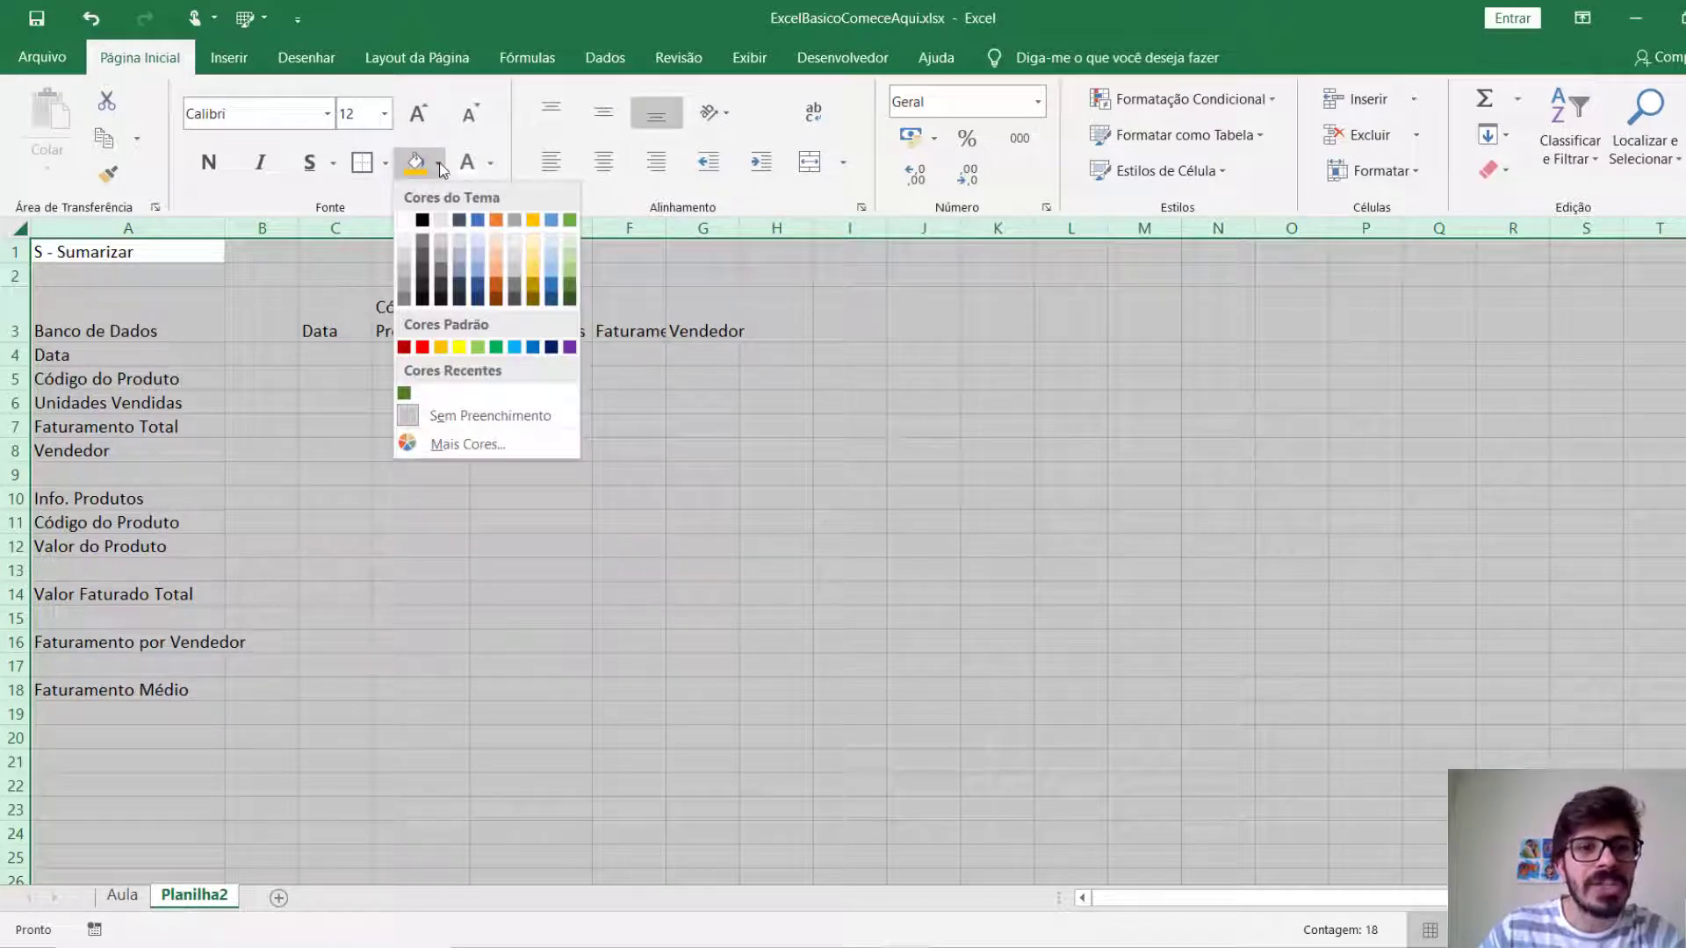
{"action": "left_click", "coordinate": [440, 170]}
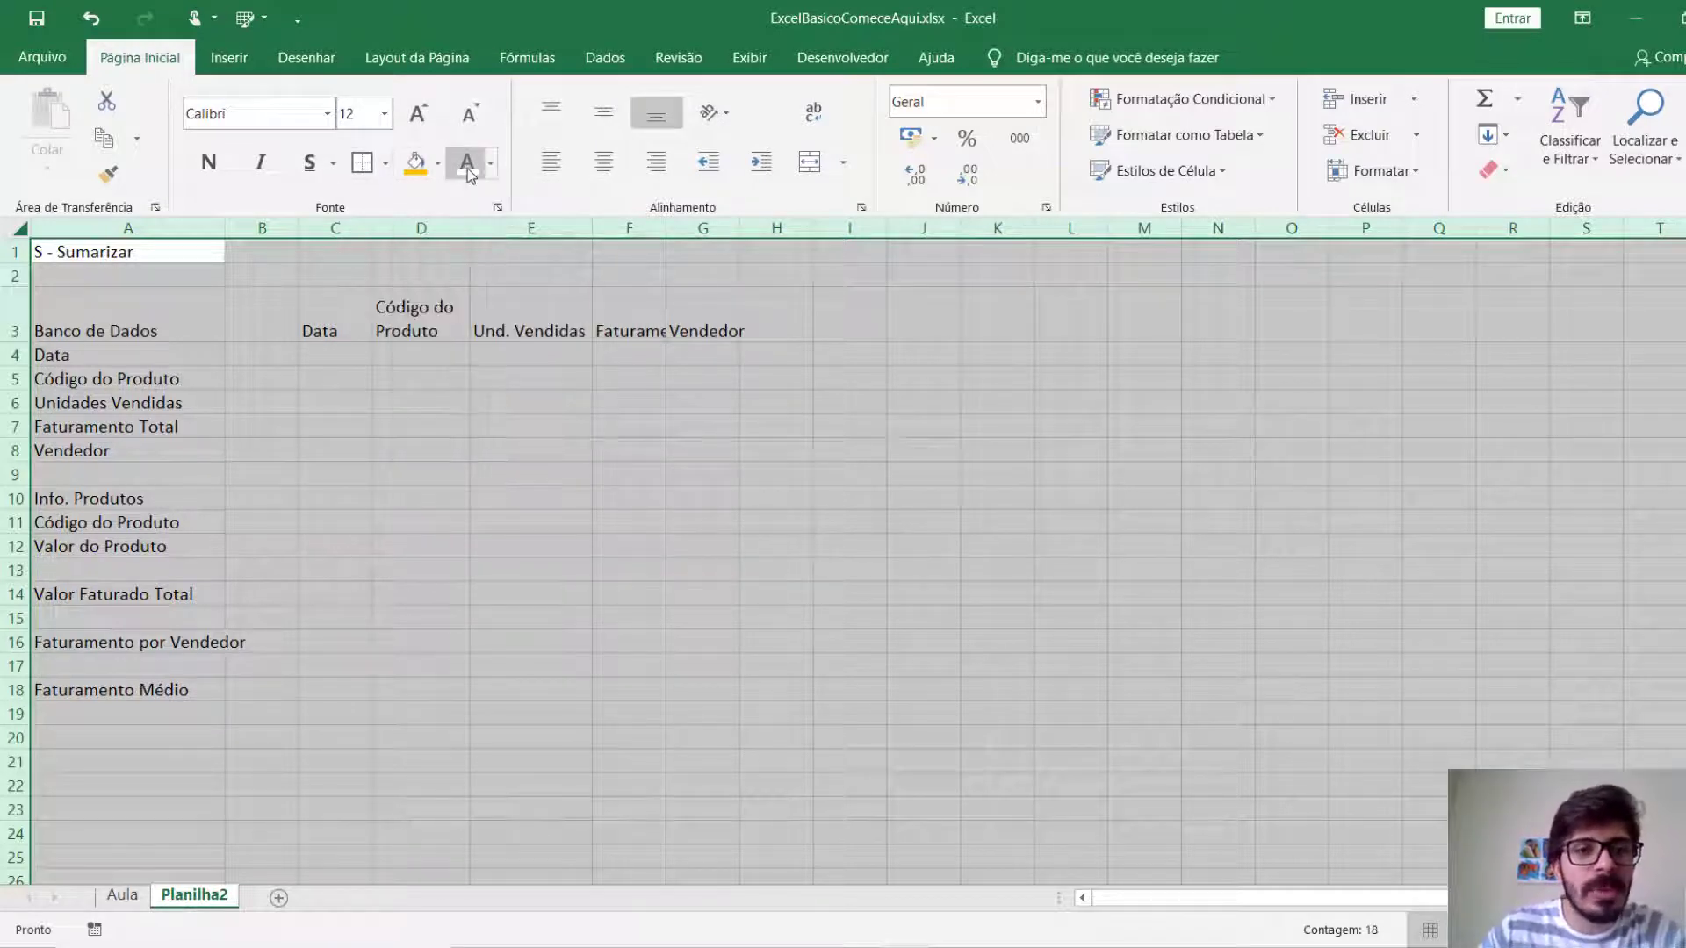
{"action": "left_click", "coordinate": [442, 494]}
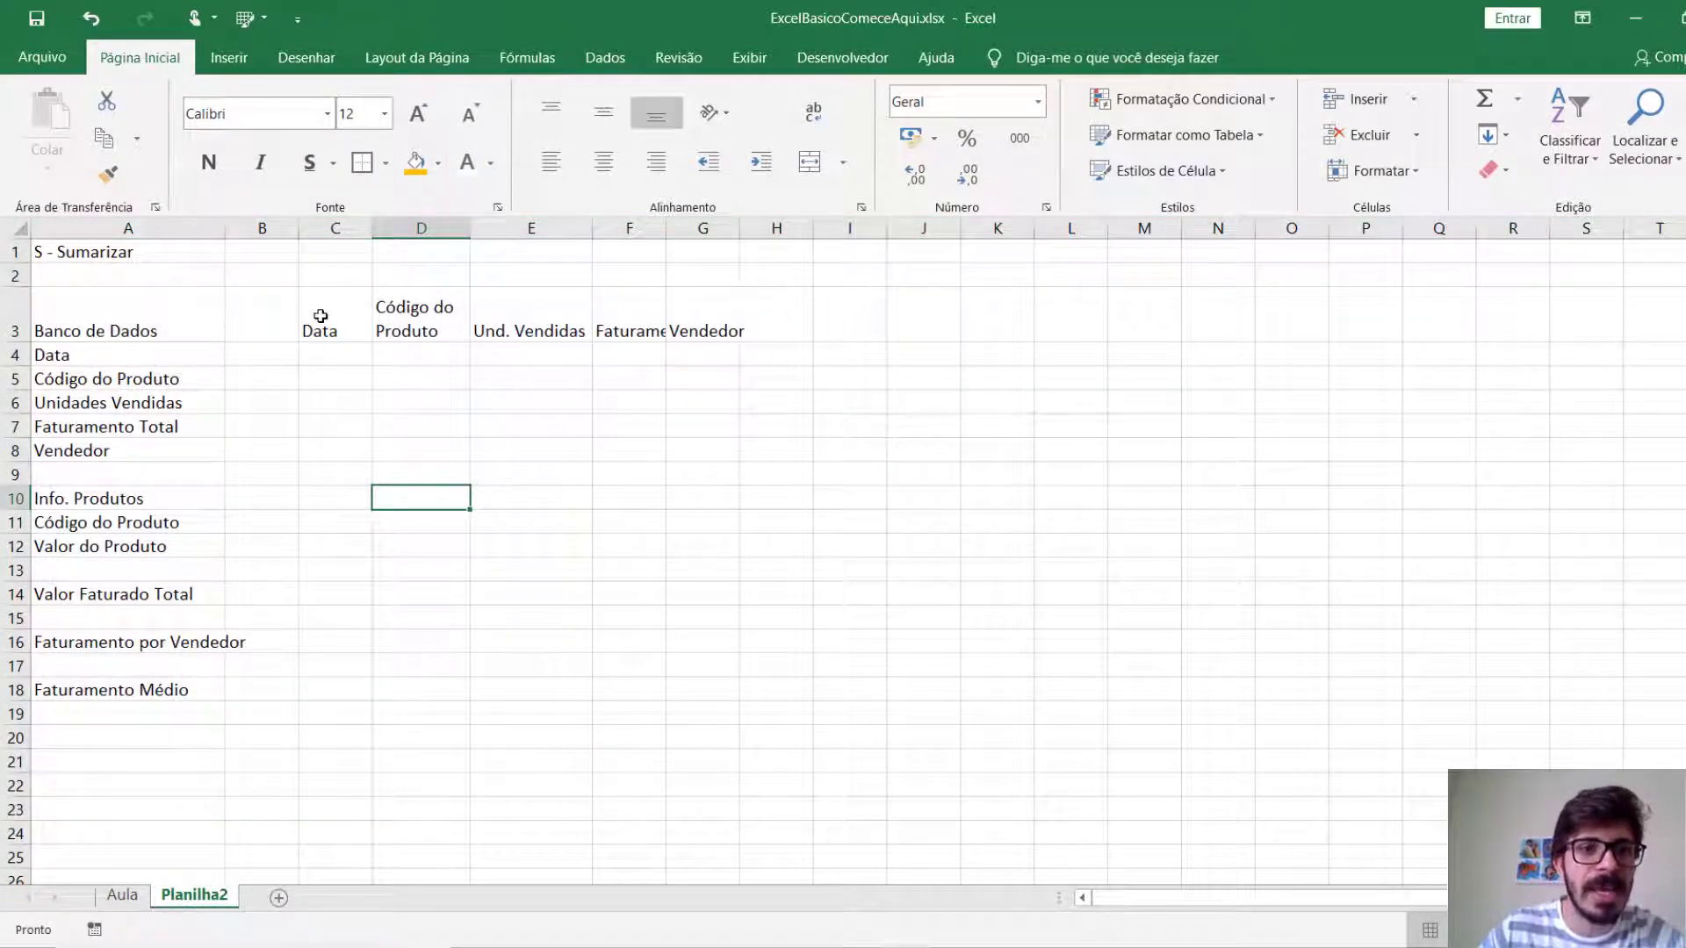
Increase the font size of the headings in C3:G3 by one step and widen columns E to G to fit them.
{"action": "left_click_drag", "start_coordinate": [321, 317], "coordinate": [690, 306]}
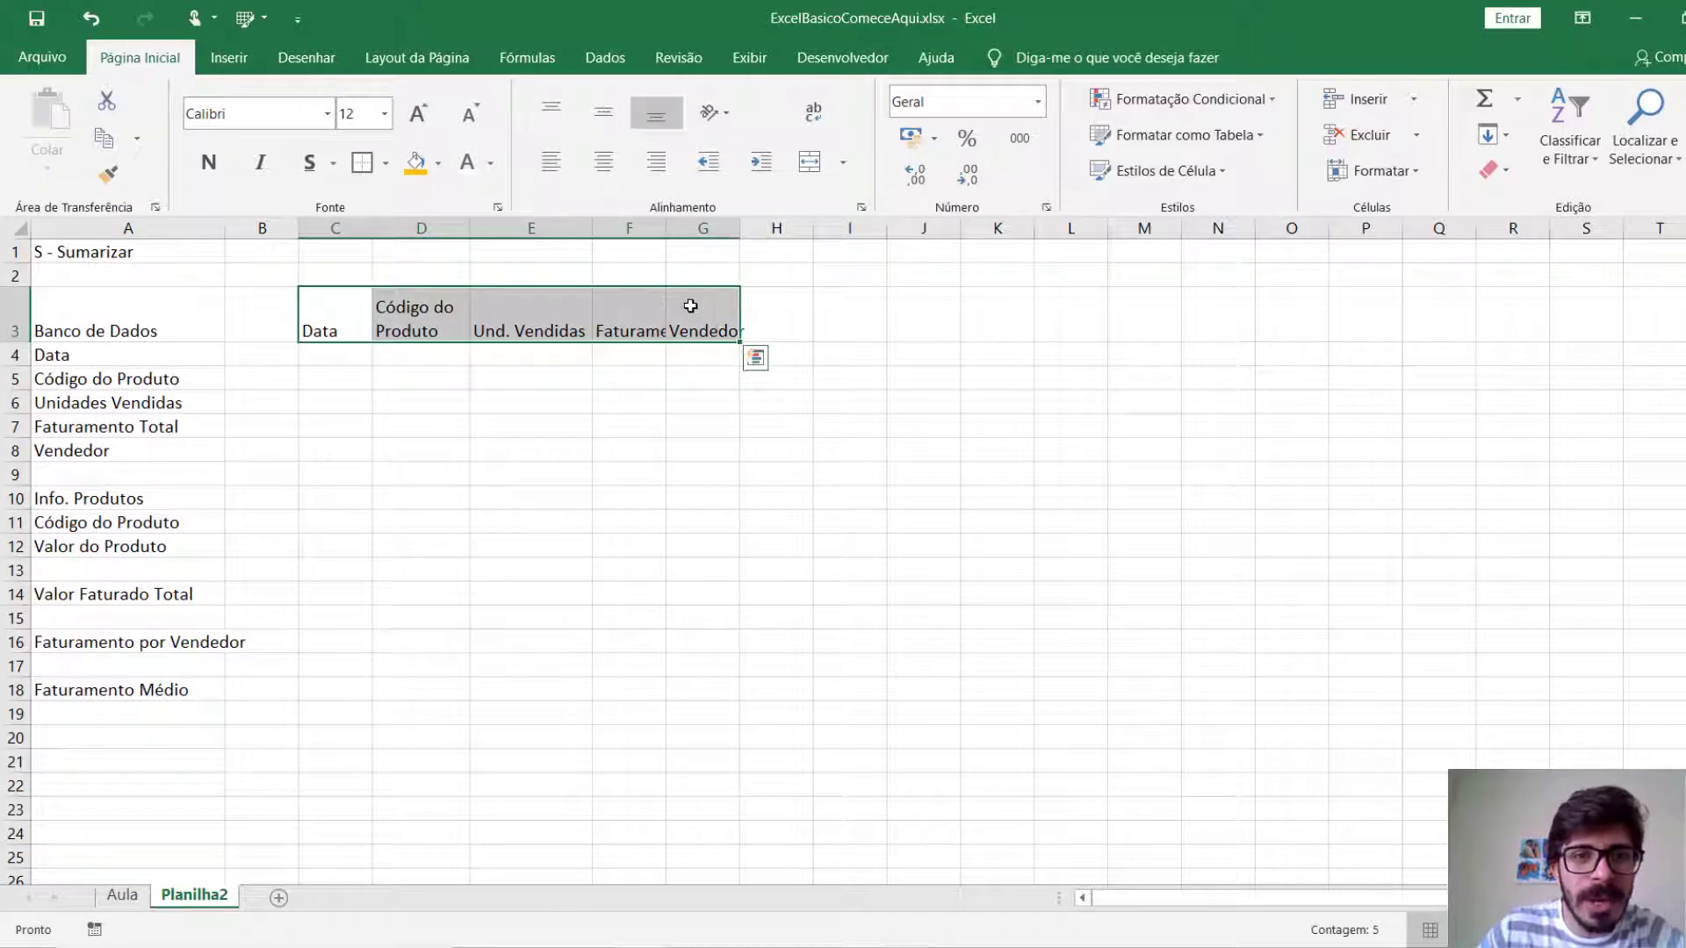
{"action": "left_click", "coordinate": [418, 112]}
{"action": "left_click", "coordinate": [629, 469]}
{"action": "left_click_drag", "start_coordinate": [593, 229], "coordinate": [879, 230]}
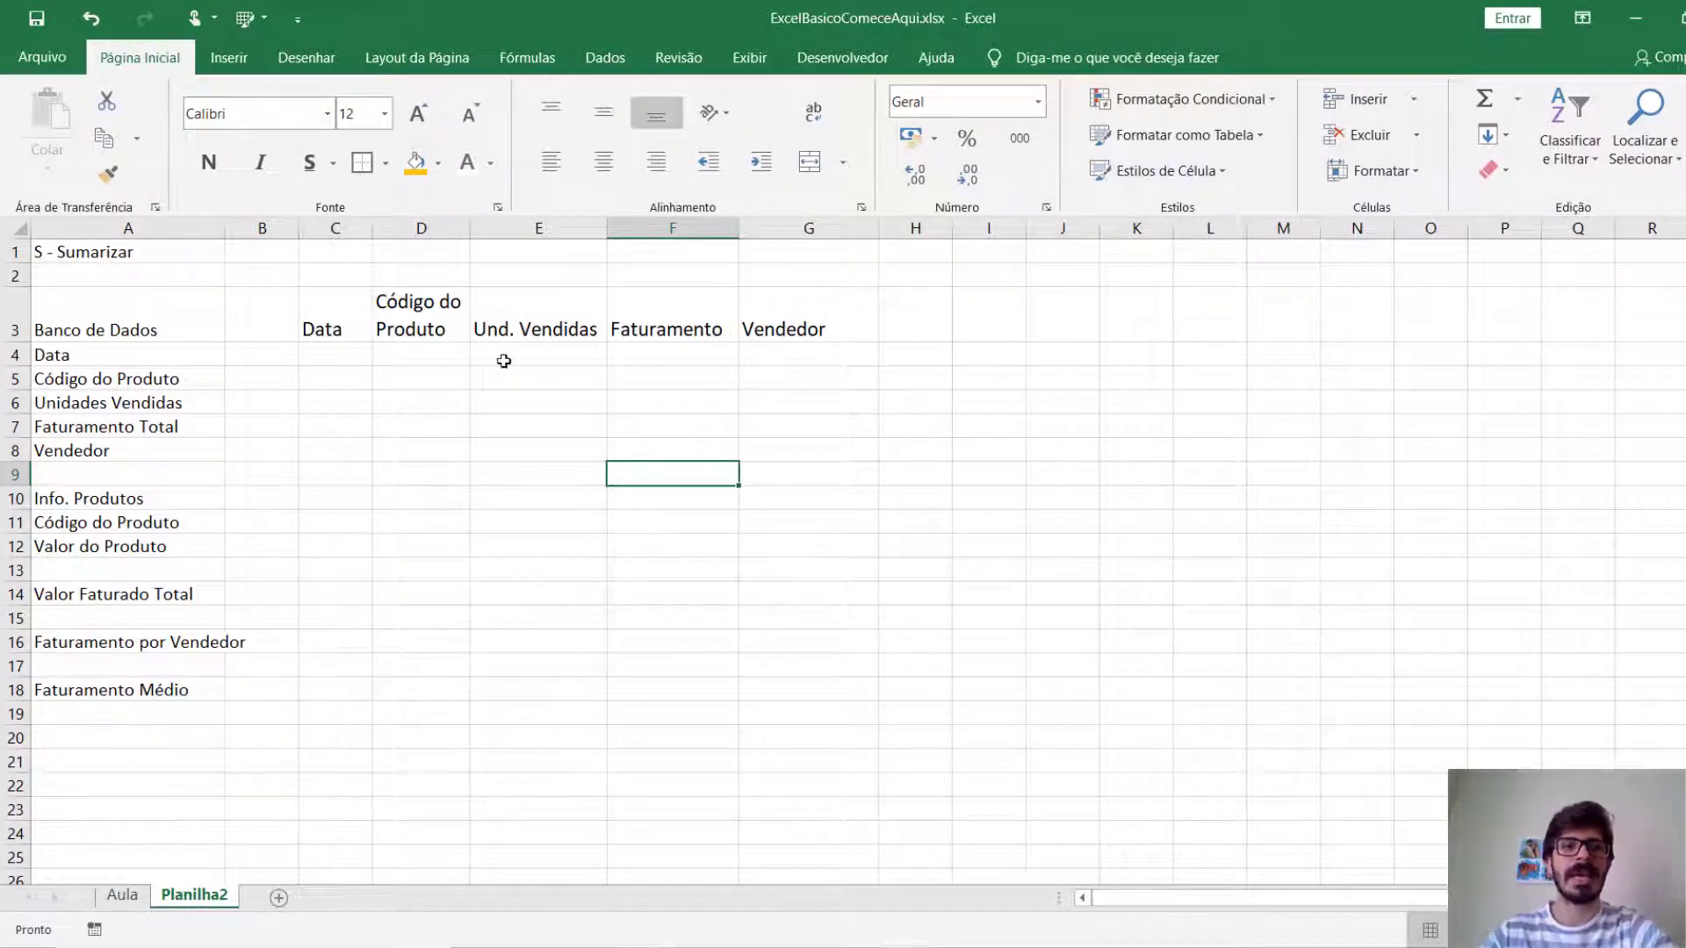
Try right and left alignment on the headings in C3:G3, leaving them centred horizontally.
{"action": "left_click_drag", "start_coordinate": [318, 326], "coordinate": [780, 315]}
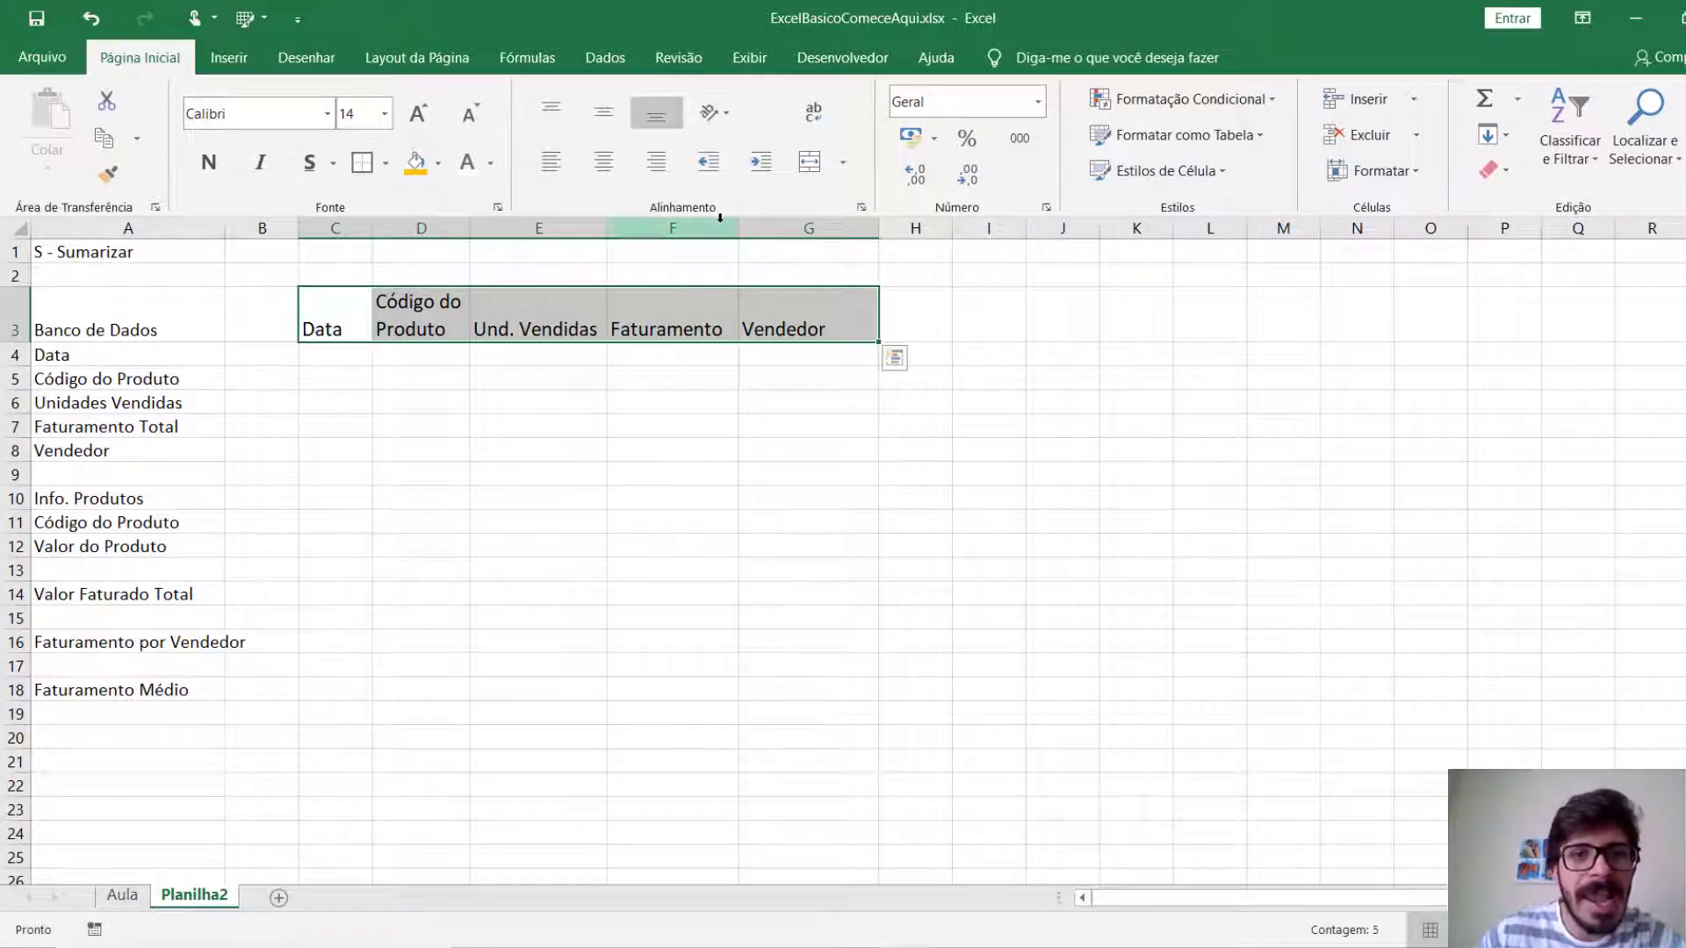
{"action": "left_click", "coordinate": [603, 162]}
{"action": "left_click", "coordinate": [655, 162]}
{"action": "left_click", "coordinate": [620, 166]}
{"action": "left_click", "coordinate": [562, 167]}
{"action": "left_click", "coordinate": [609, 166]}
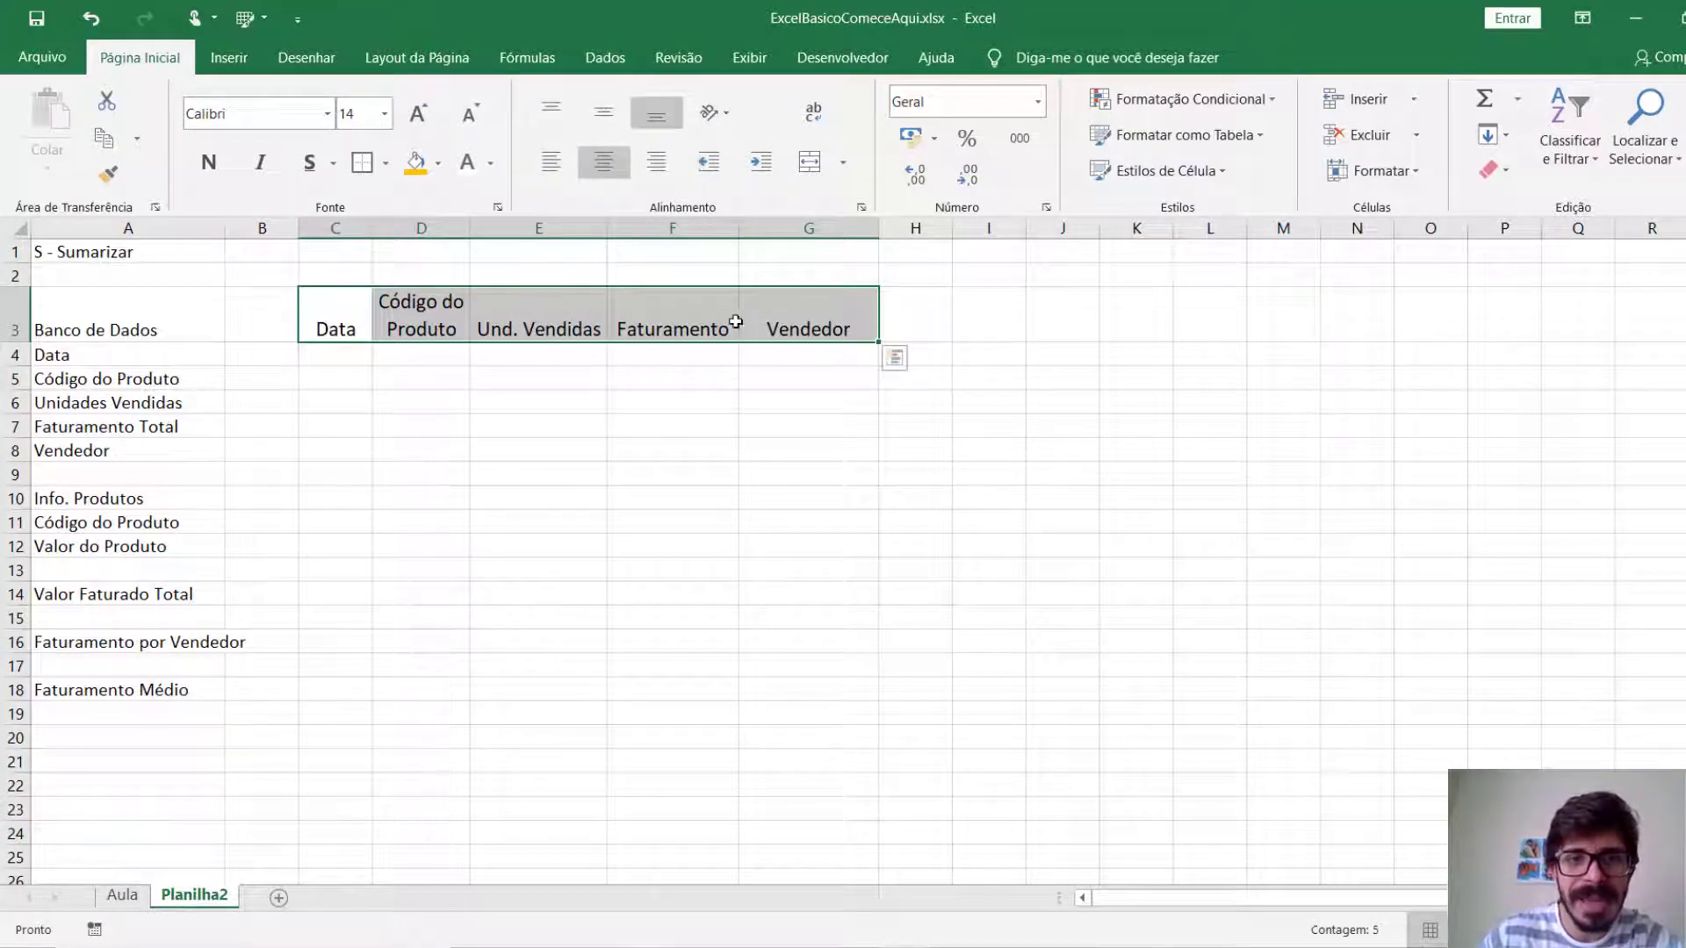
Try top and bottom alignment on the headings in C3:G3, leaving them aligned to the vertical middle.
{"action": "left_click", "coordinate": [543, 120]}
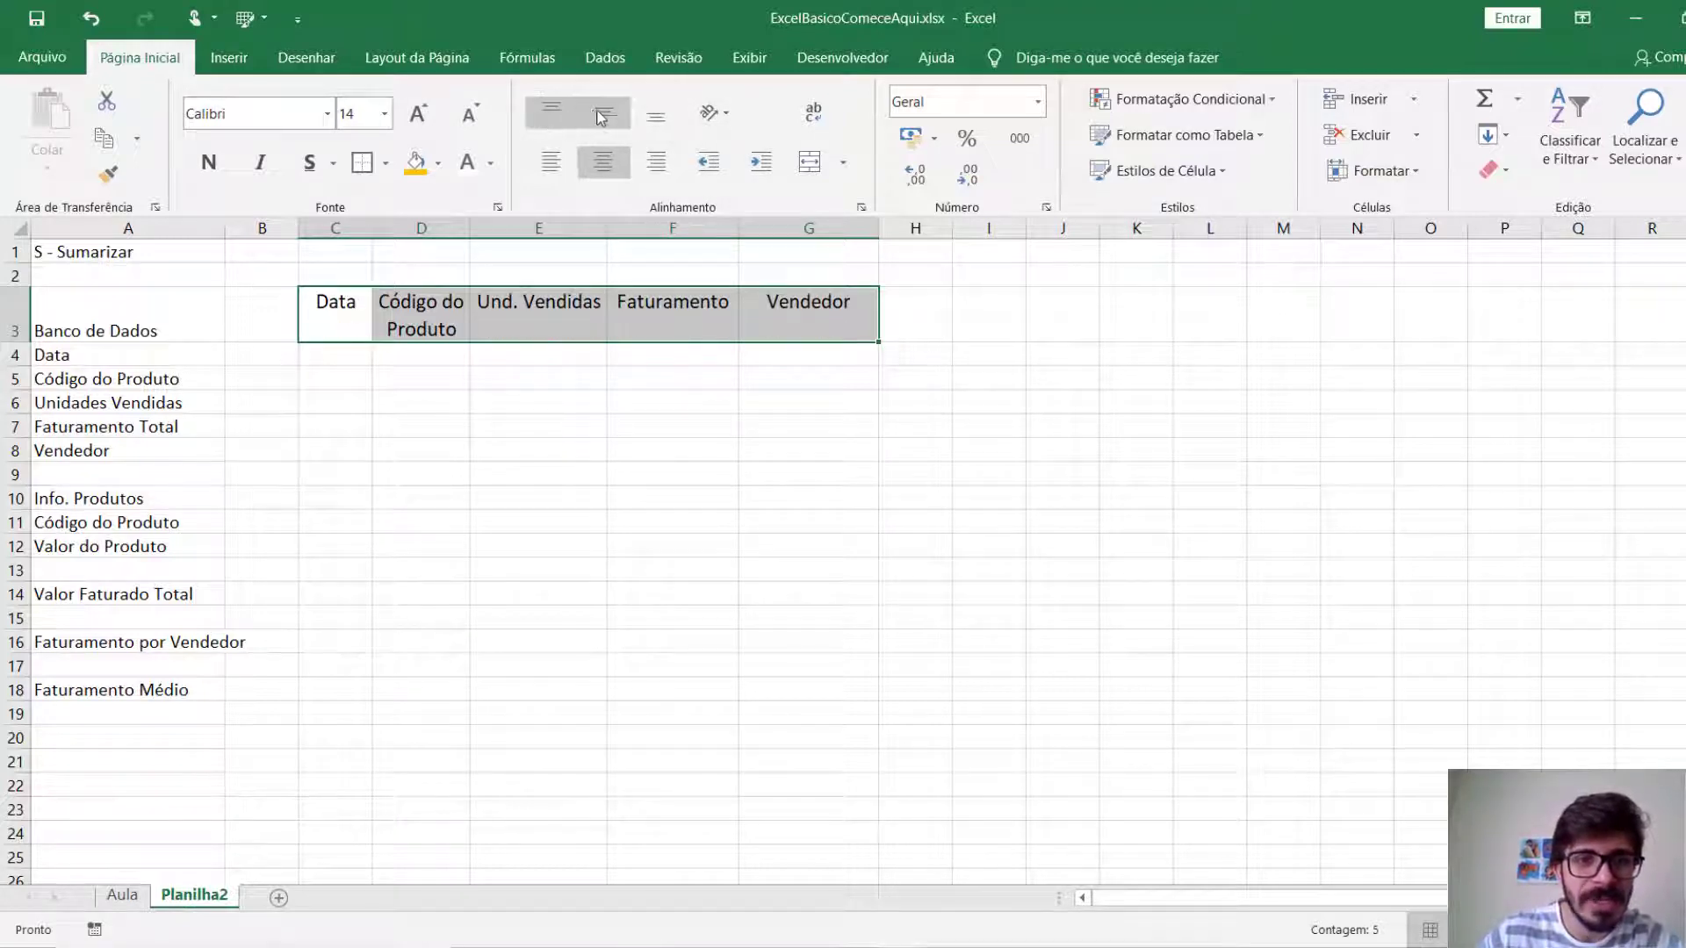
{"action": "left_click", "coordinate": [604, 115]}
{"action": "left_click", "coordinate": [656, 116]}
{"action": "left_click", "coordinate": [612, 121]}
{"action": "left_click", "coordinate": [656, 116]}
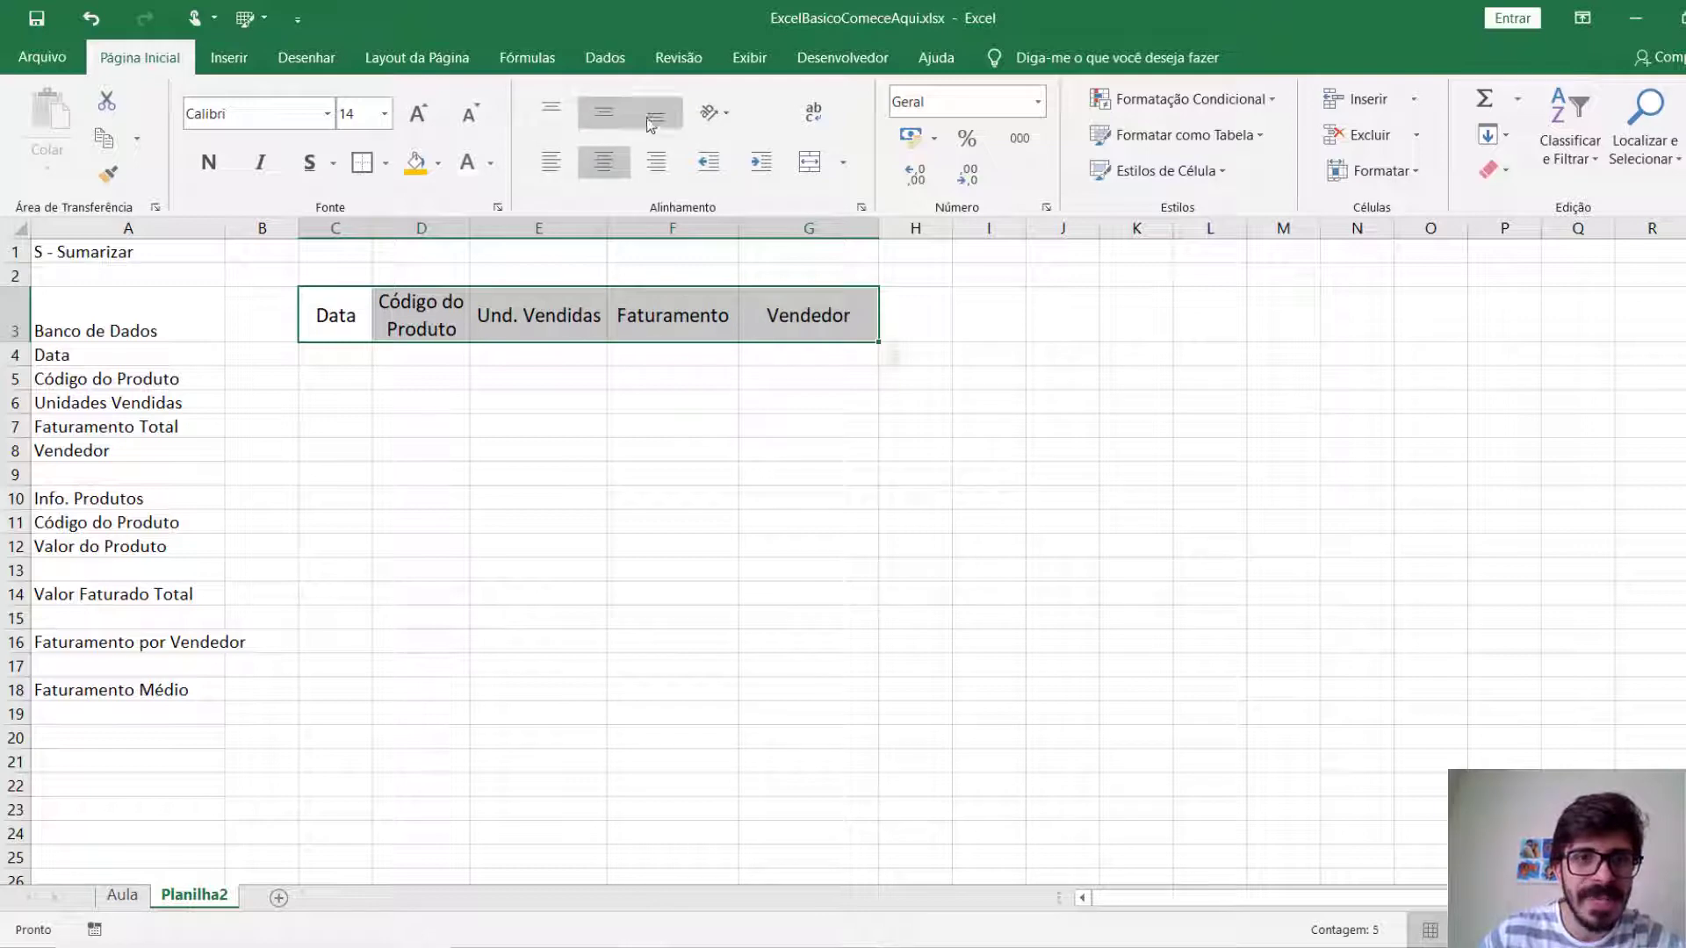
{"action": "left_click", "coordinate": [632, 400]}
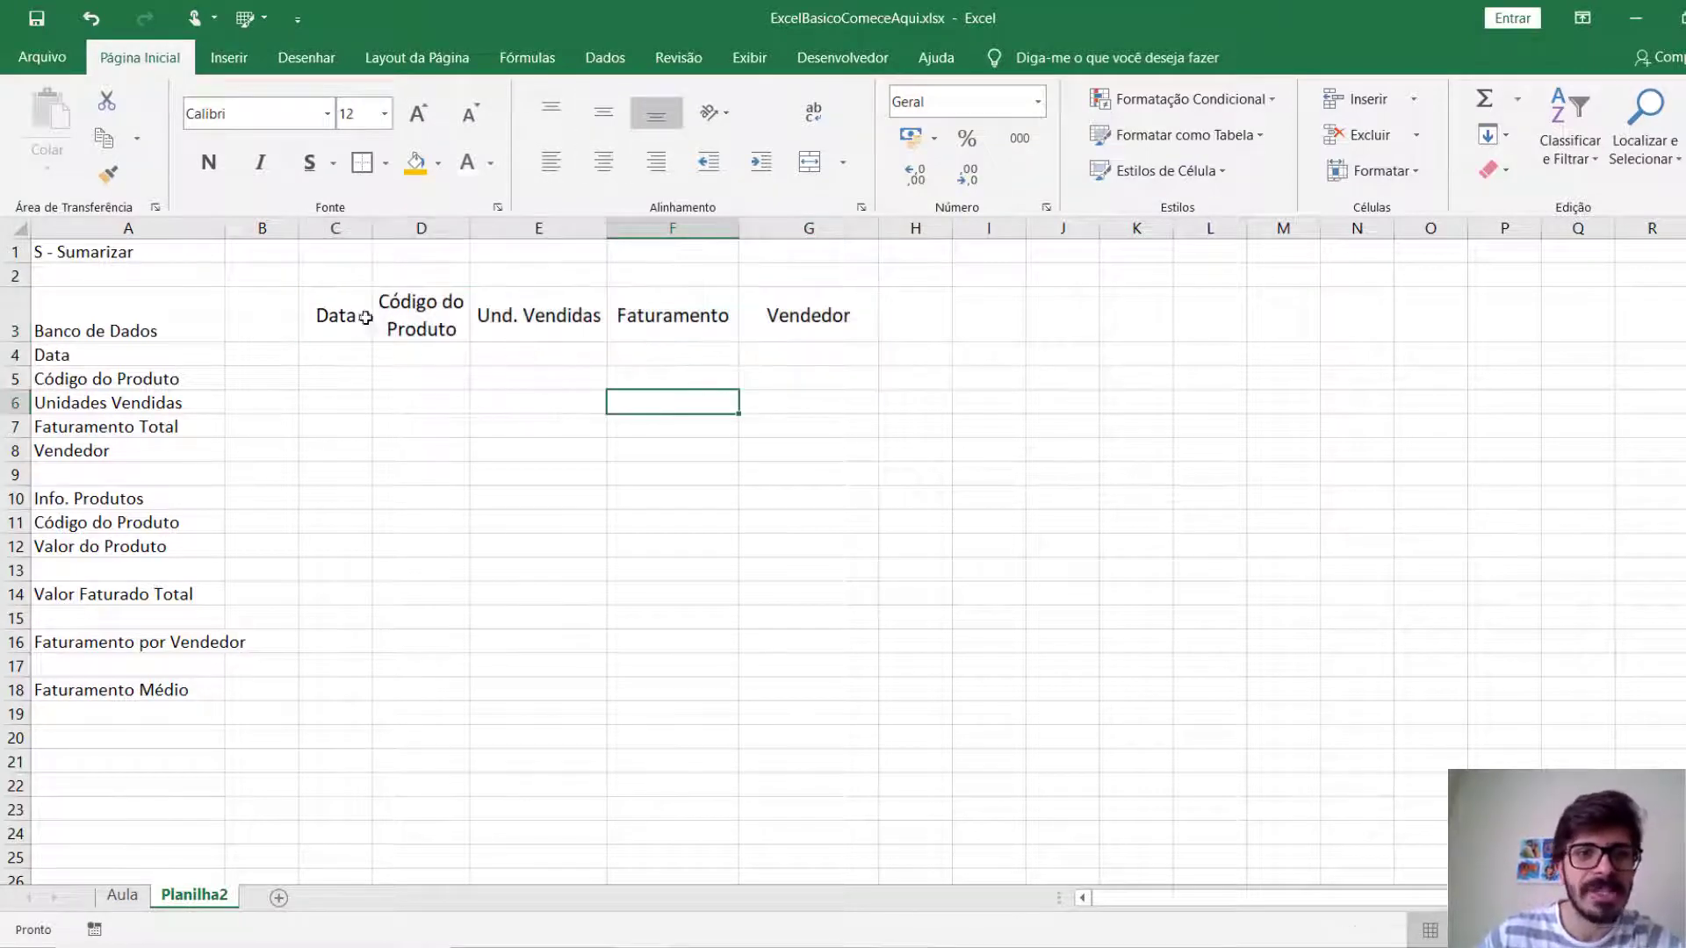
Fill the heading cells C3:G3 with the standard dark blue and make their text white.
{"action": "left_click_drag", "start_coordinate": [338, 318], "coordinate": [797, 306]}
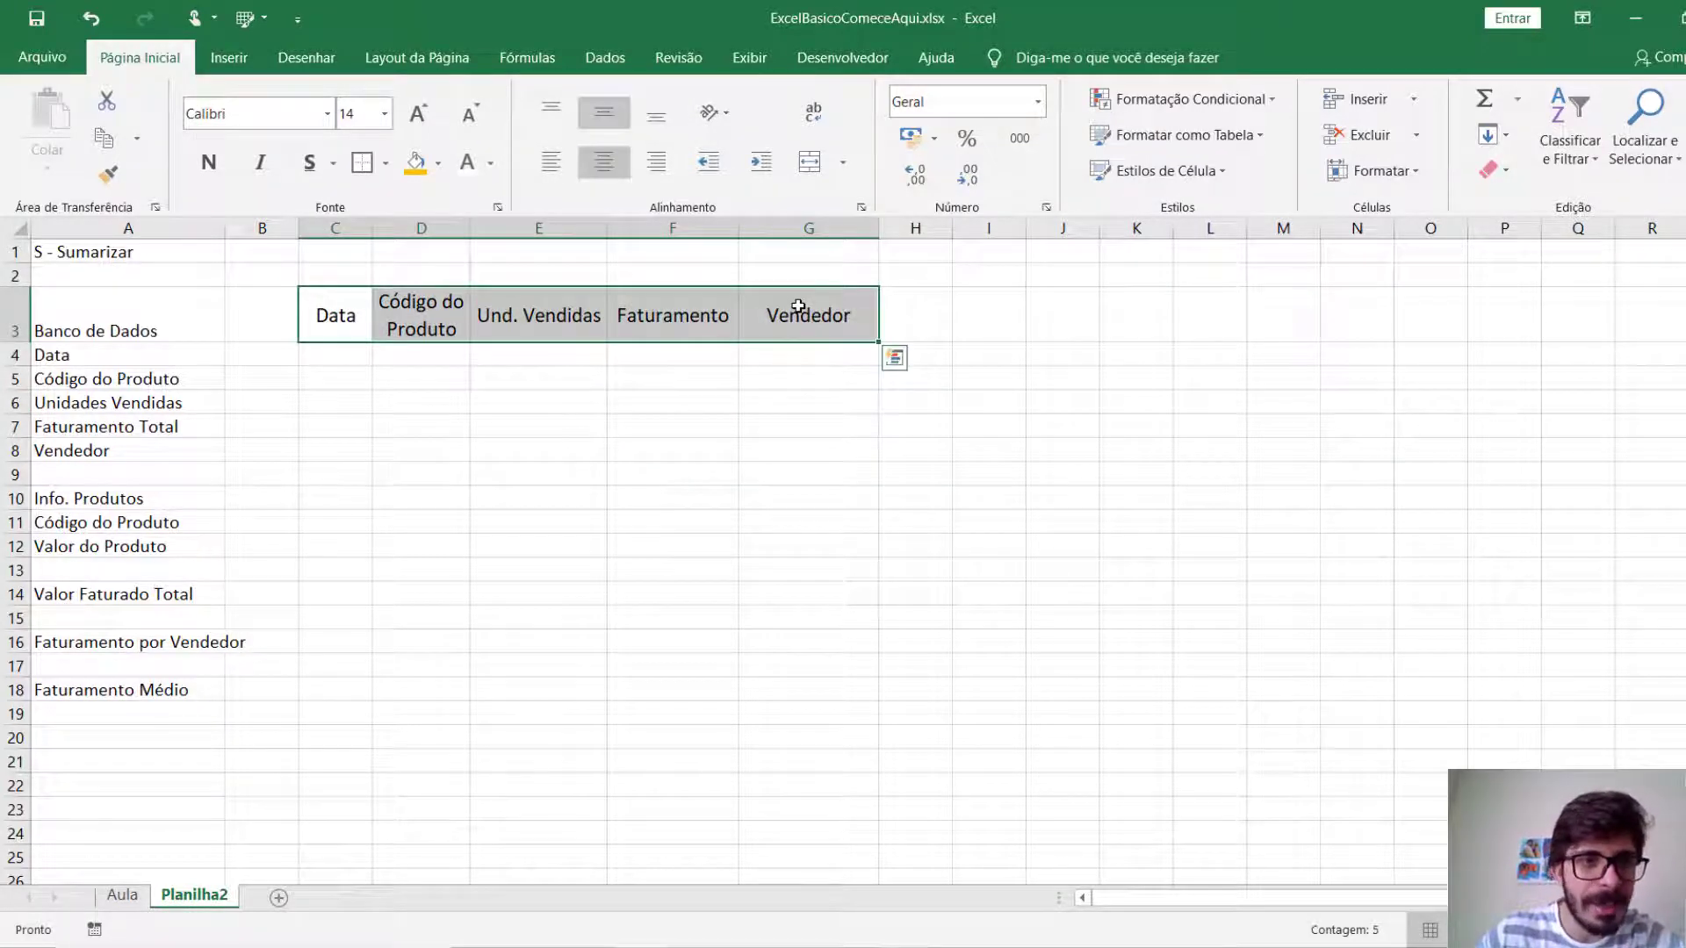
{"action": "left_click", "coordinate": [673, 429]}
{"action": "left_click_drag", "start_coordinate": [346, 328], "coordinate": [788, 299]}
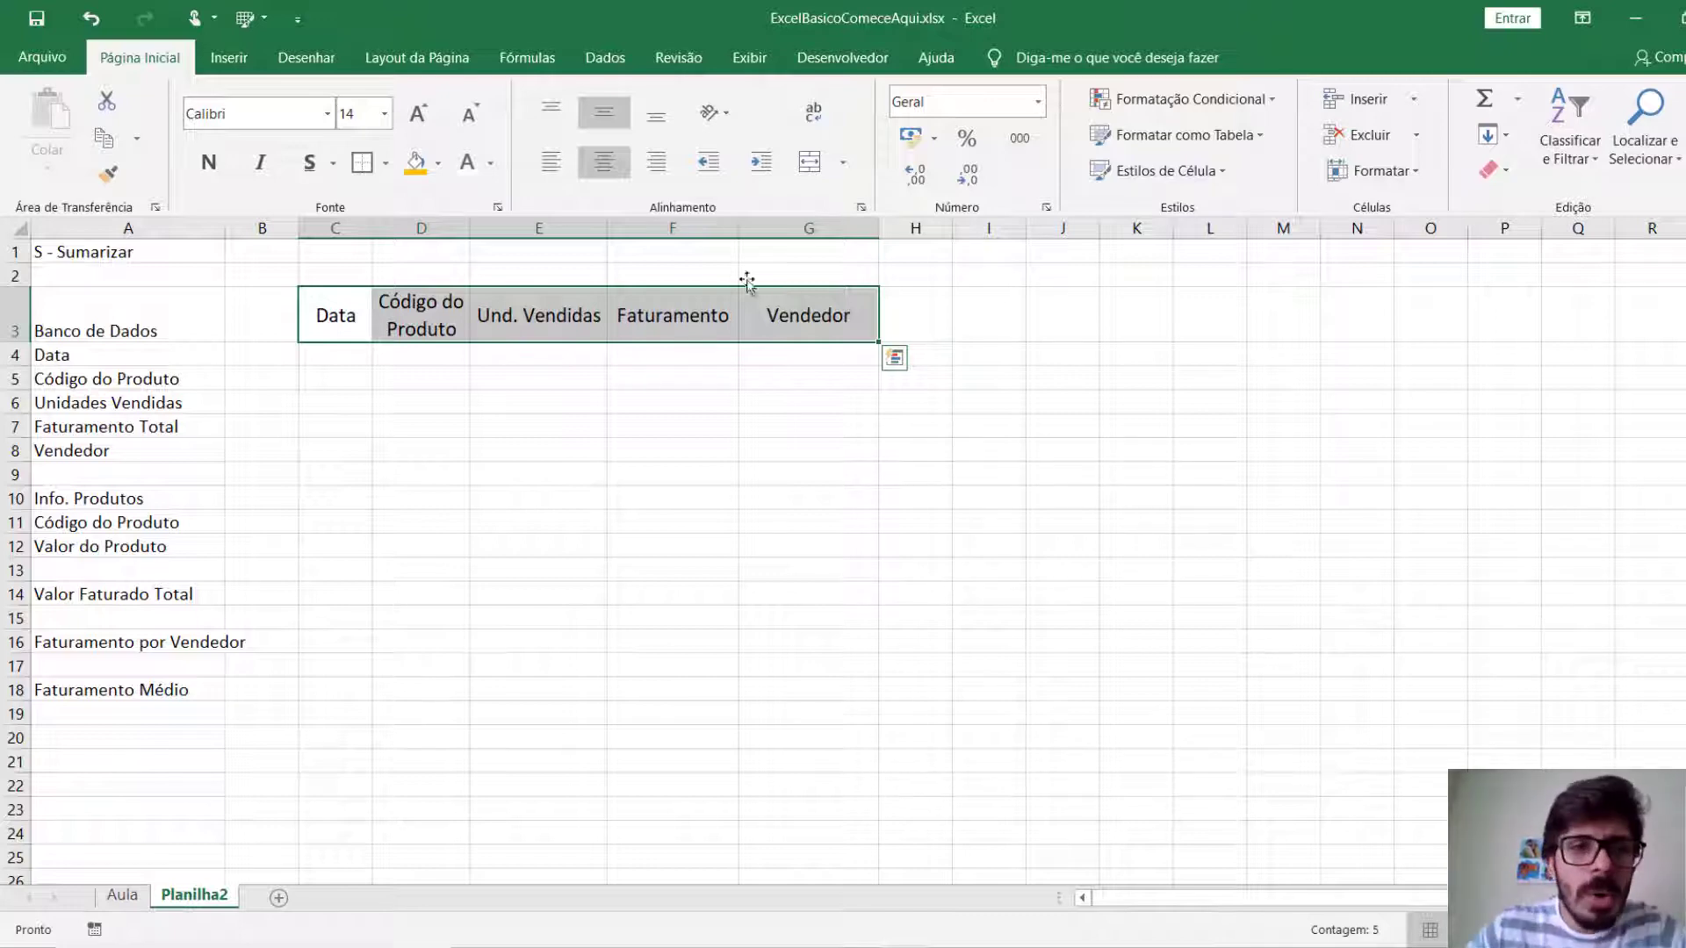
{"action": "left_click", "coordinate": [437, 162]}
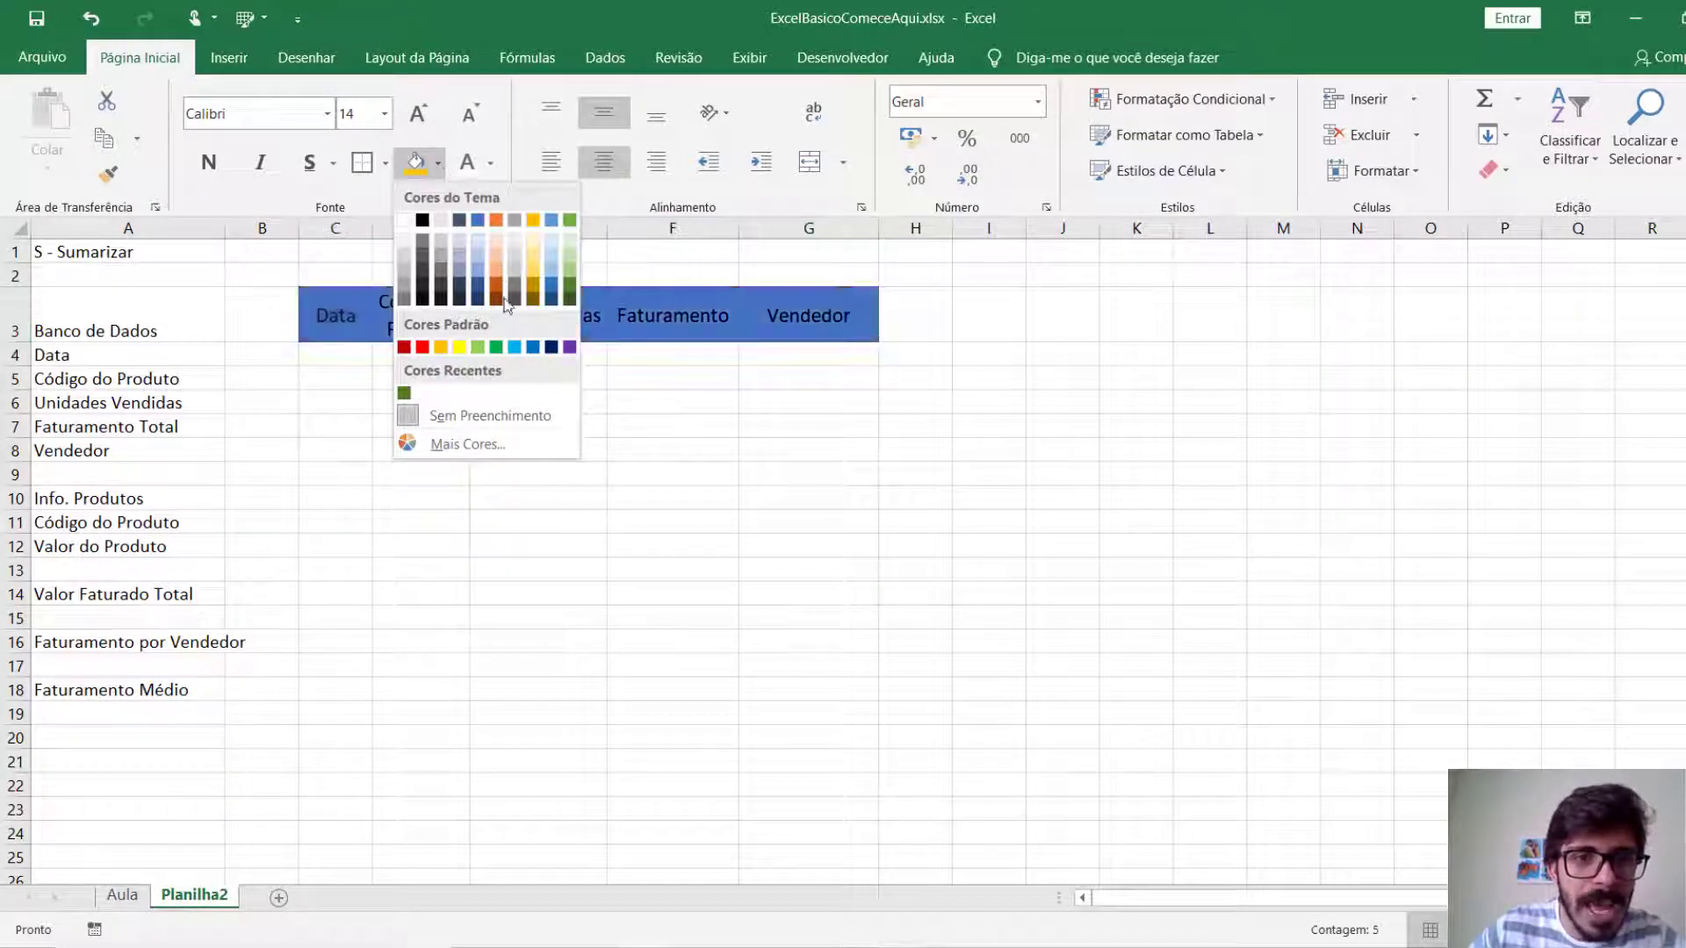
{"action": "left_click", "coordinate": [552, 347]}
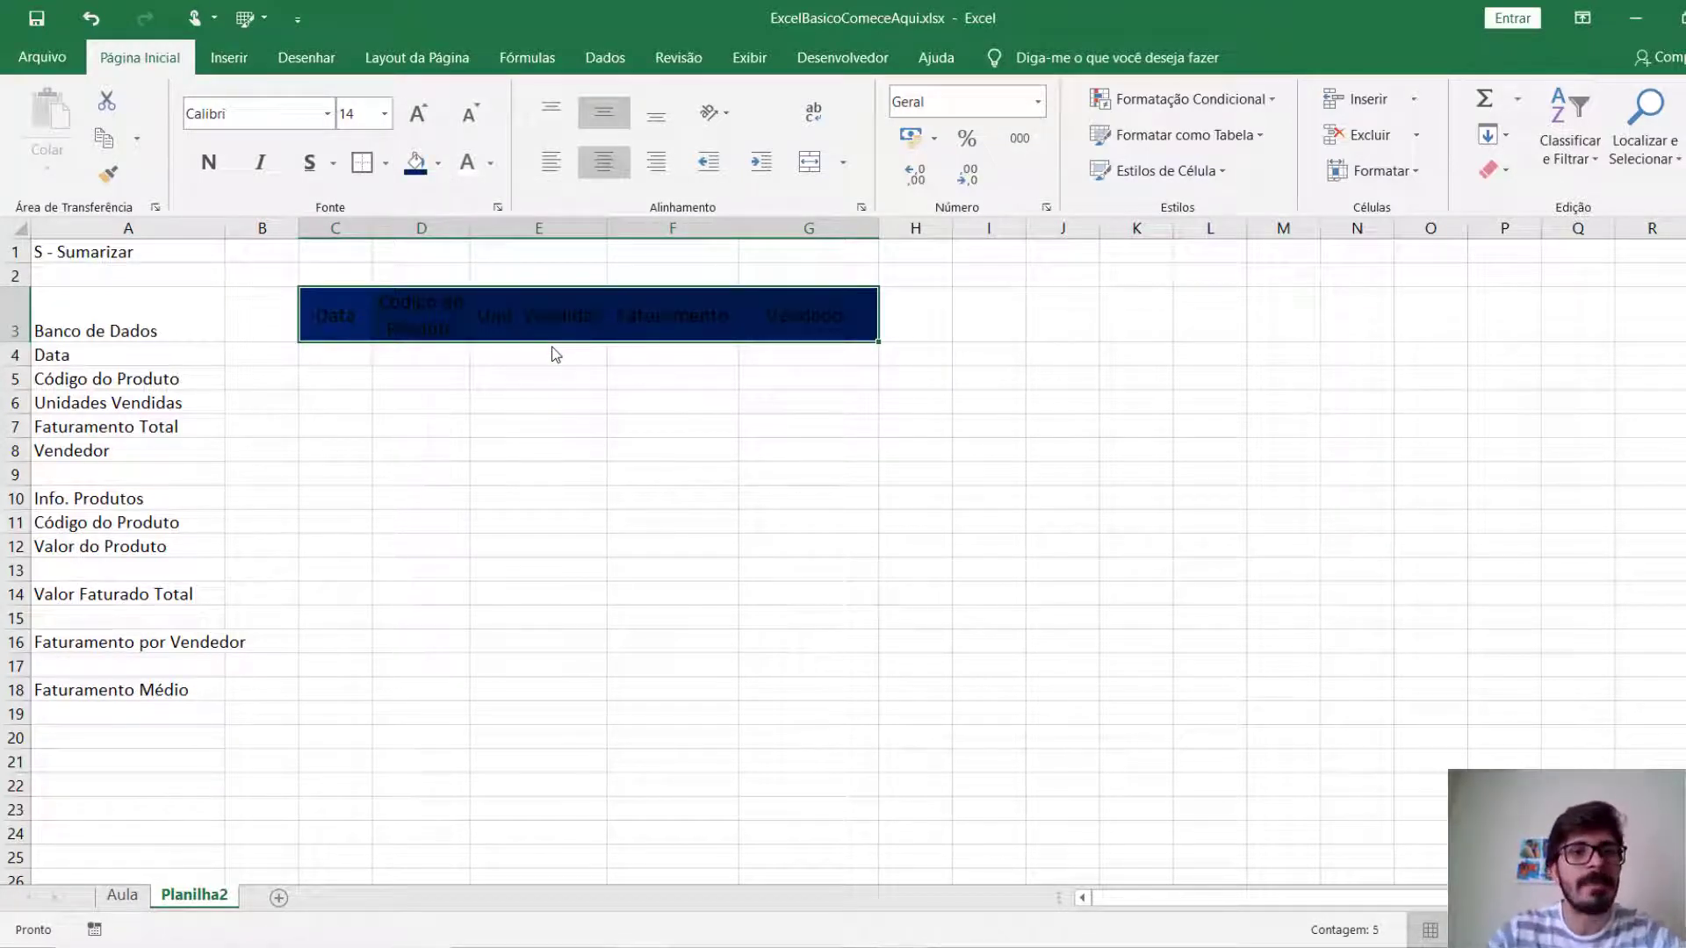
{"action": "left_click", "coordinate": [492, 166]}
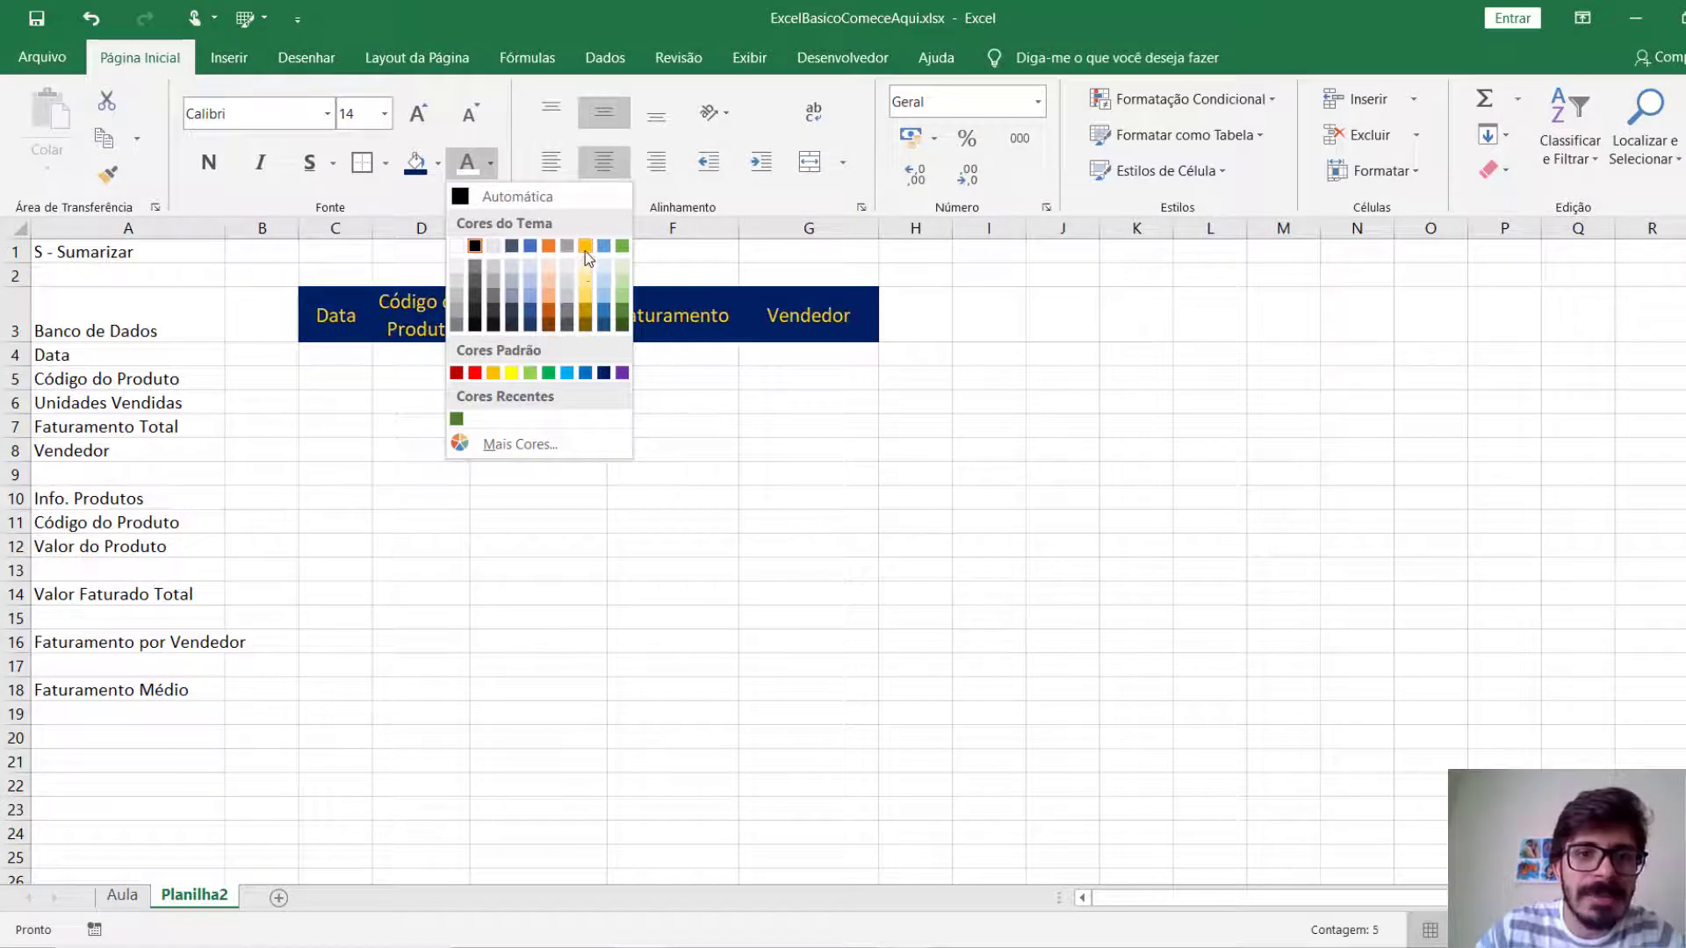
{"action": "left_click", "coordinate": [457, 246]}
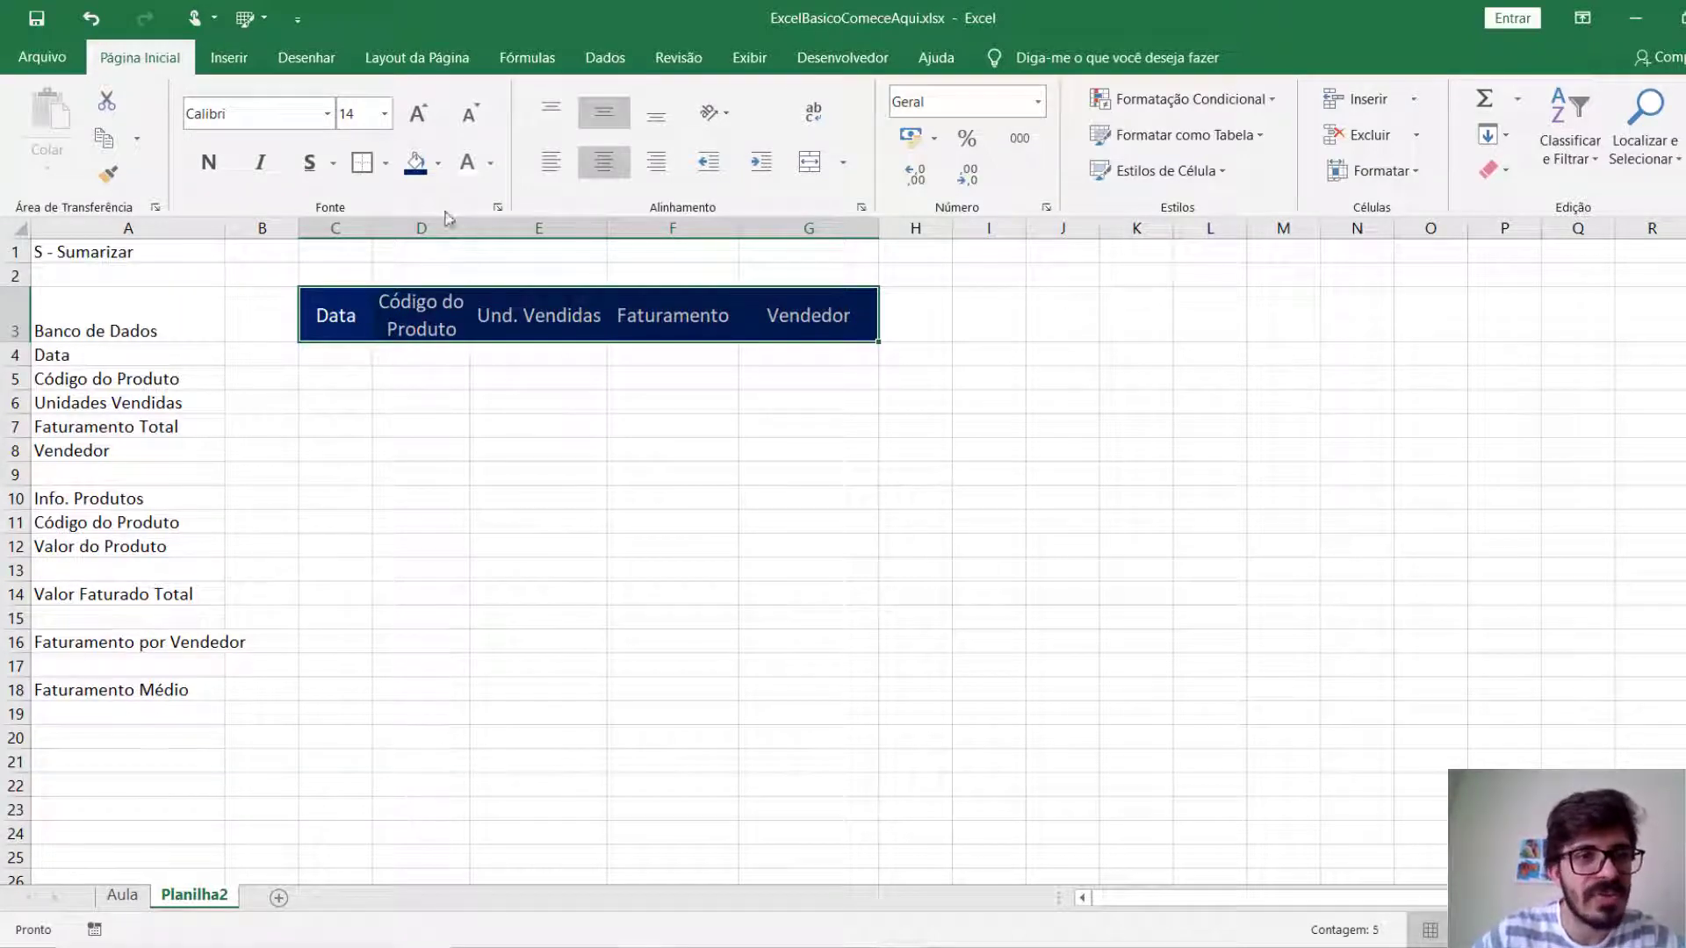
Toggle bold and italic on and off for the headings in C3:G3, ending with both applied.
{"action": "left_click", "coordinate": [209, 163]}
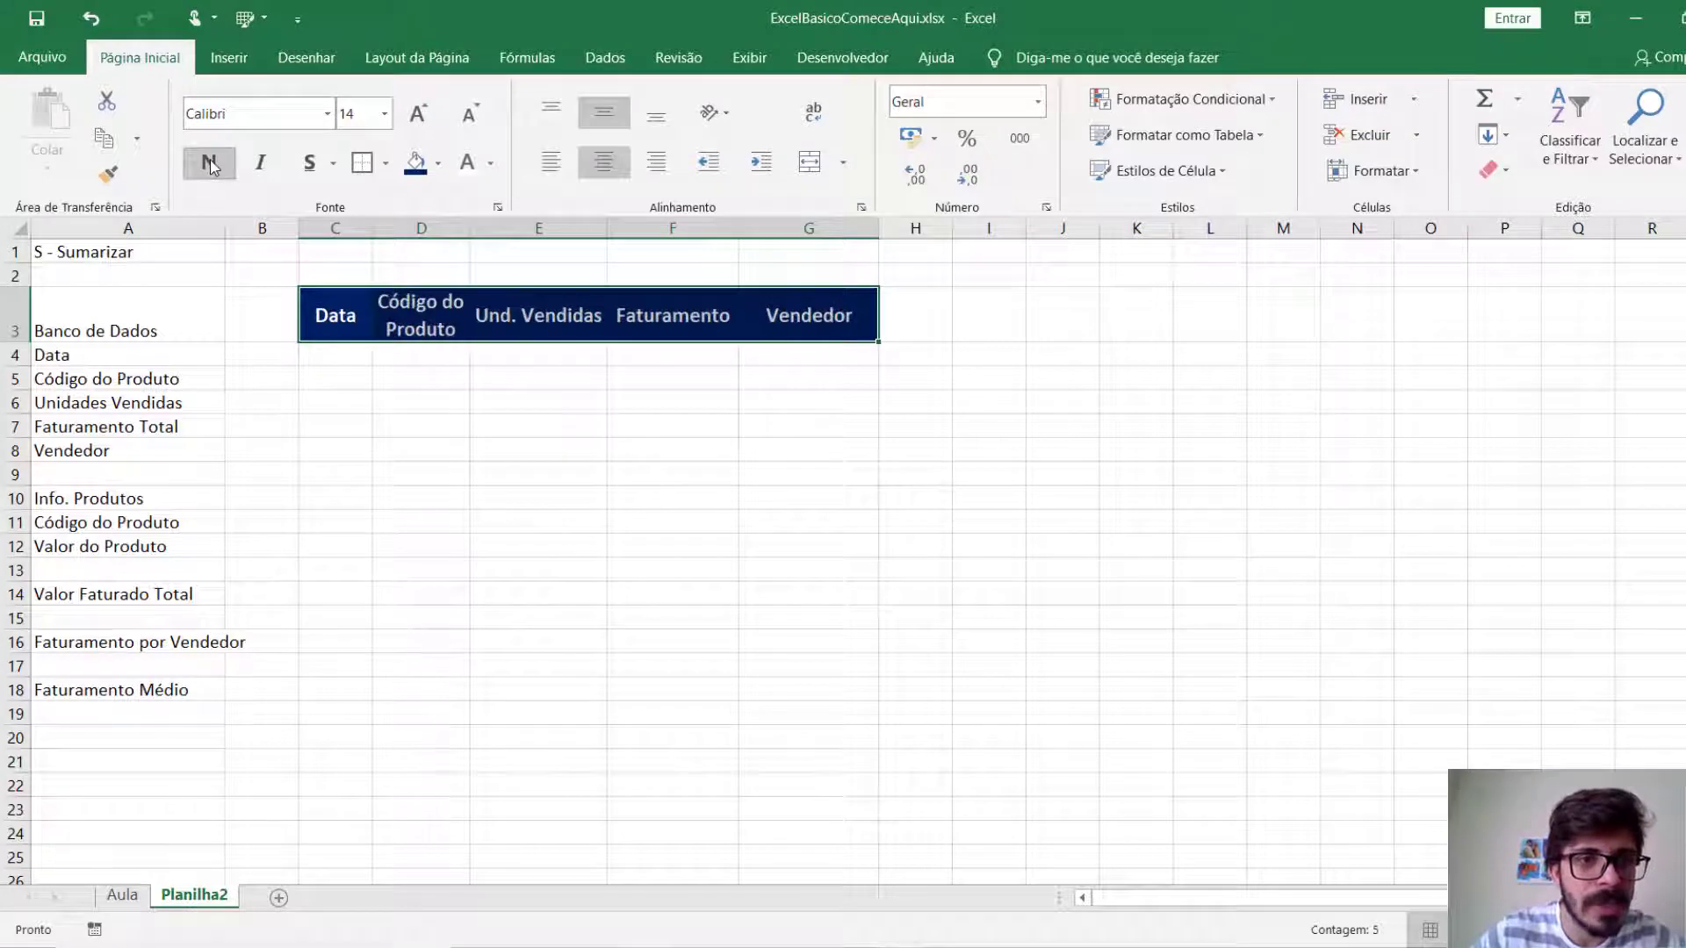
{"action": "left_click", "coordinate": [261, 163]}
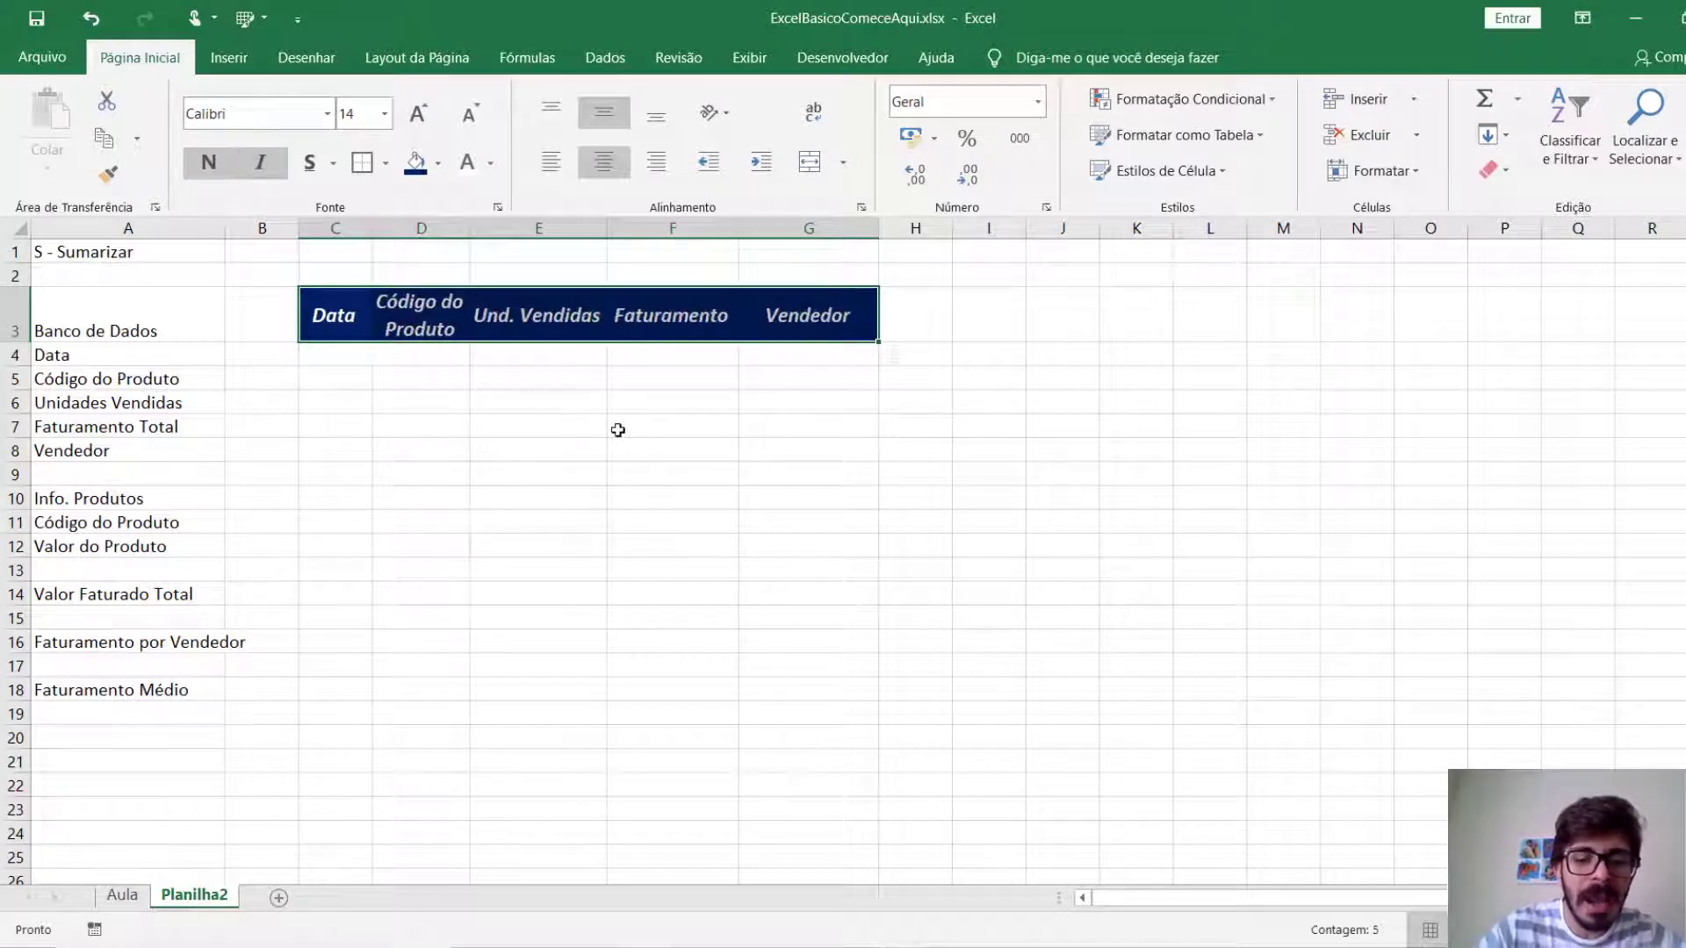
{"action": "left_click", "coordinate": [209, 163]}
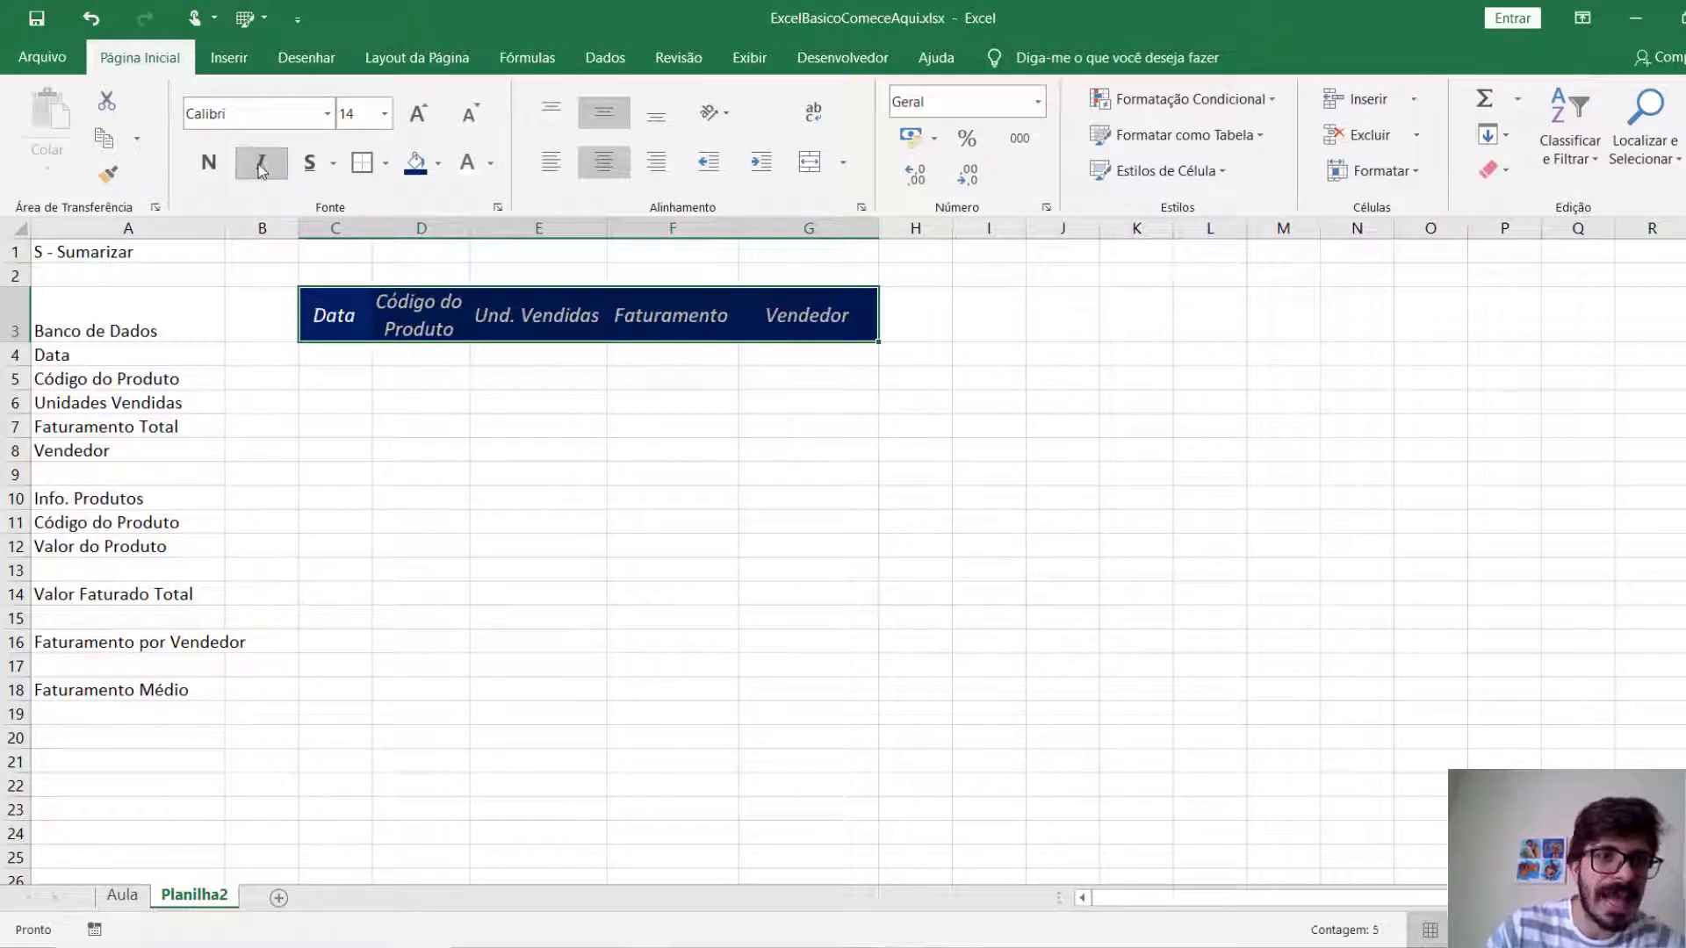
{"action": "left_click", "coordinate": [261, 164]}
{"action": "key", "text": "ctrl+n"}
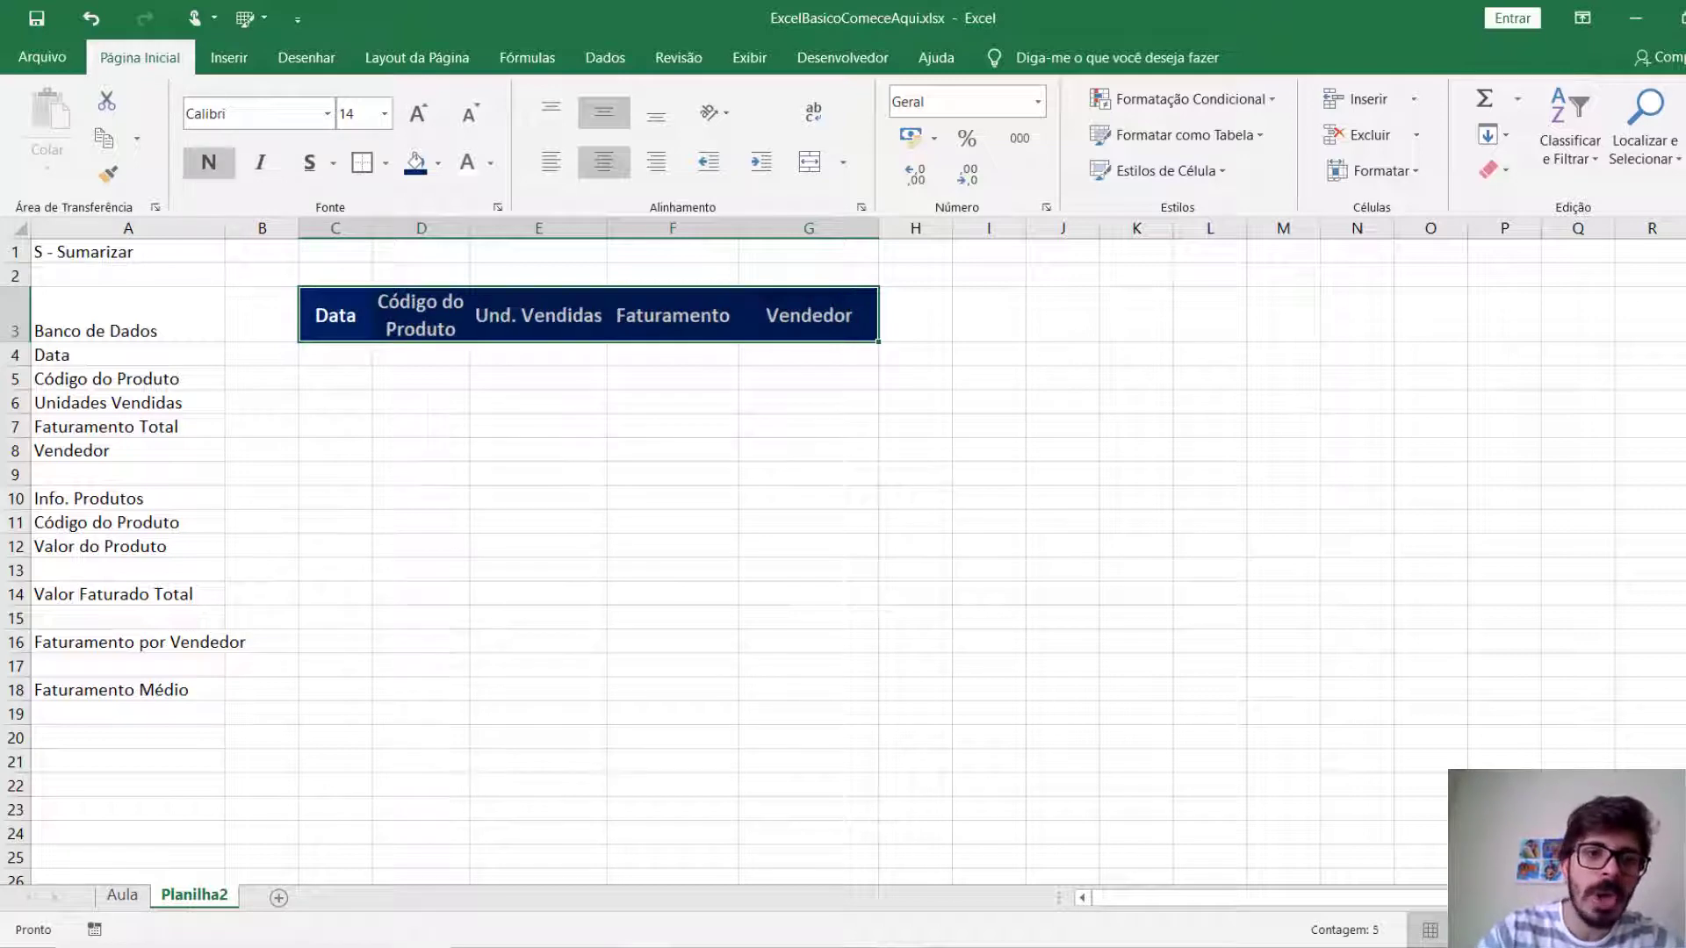
{"action": "key", "text": "ctrl+i"}
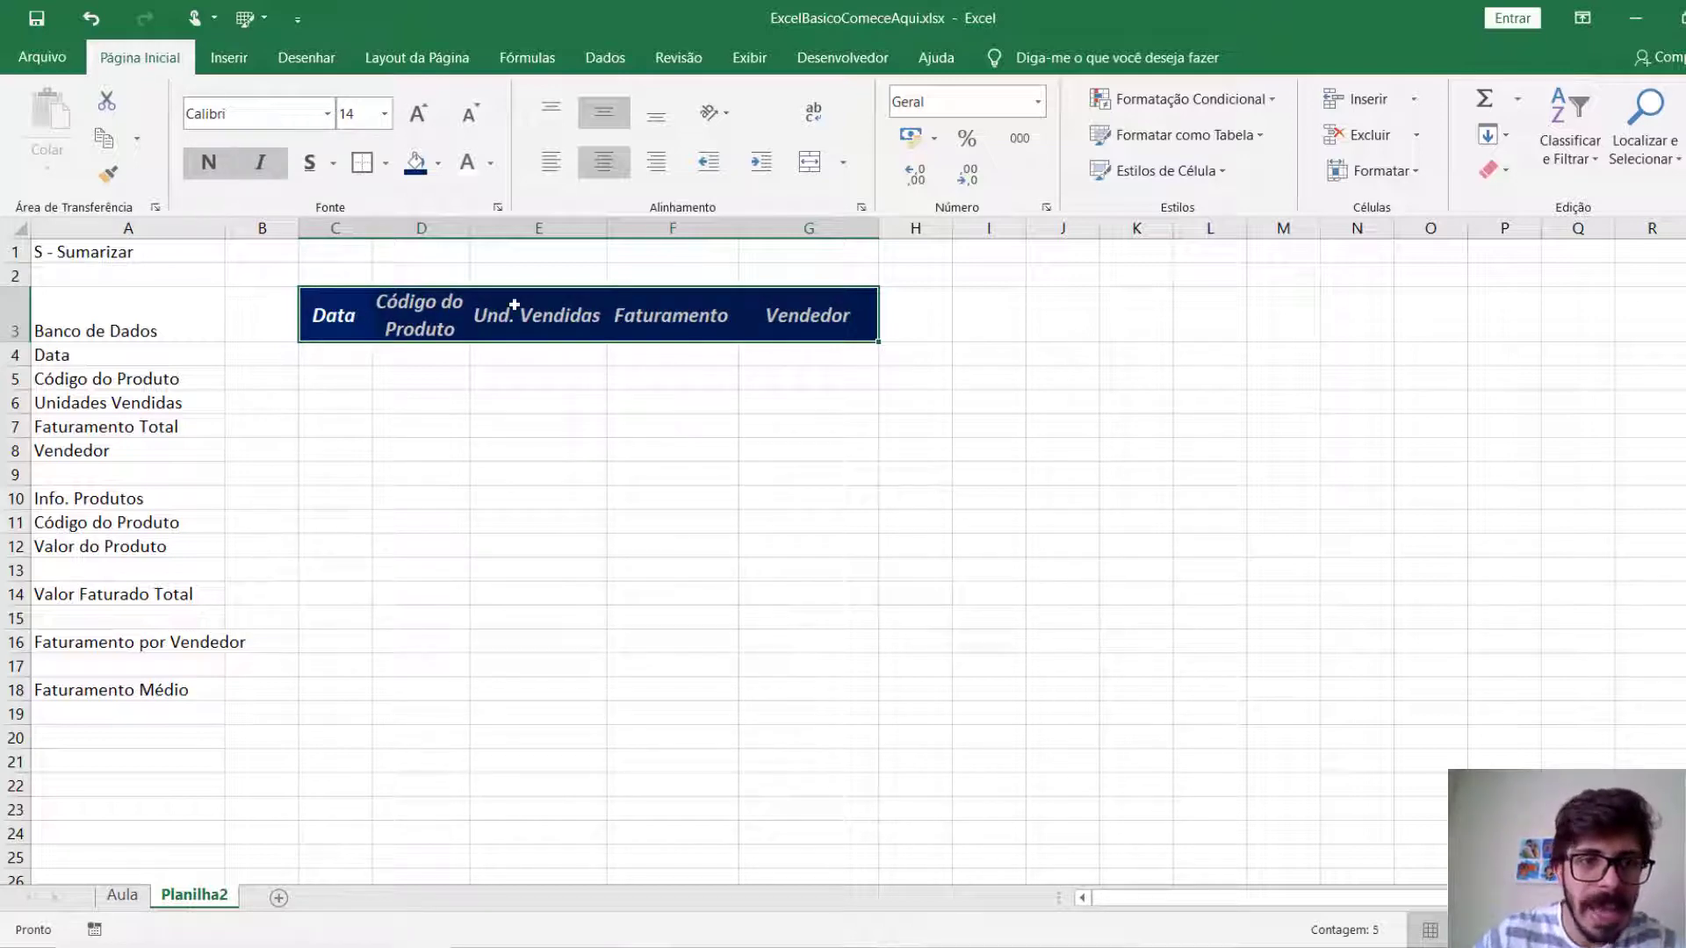
Widen column D so the Código do Produto heading has more room.
{"action": "left_click_drag", "start_coordinate": [470, 229], "coordinate": [500, 226]}
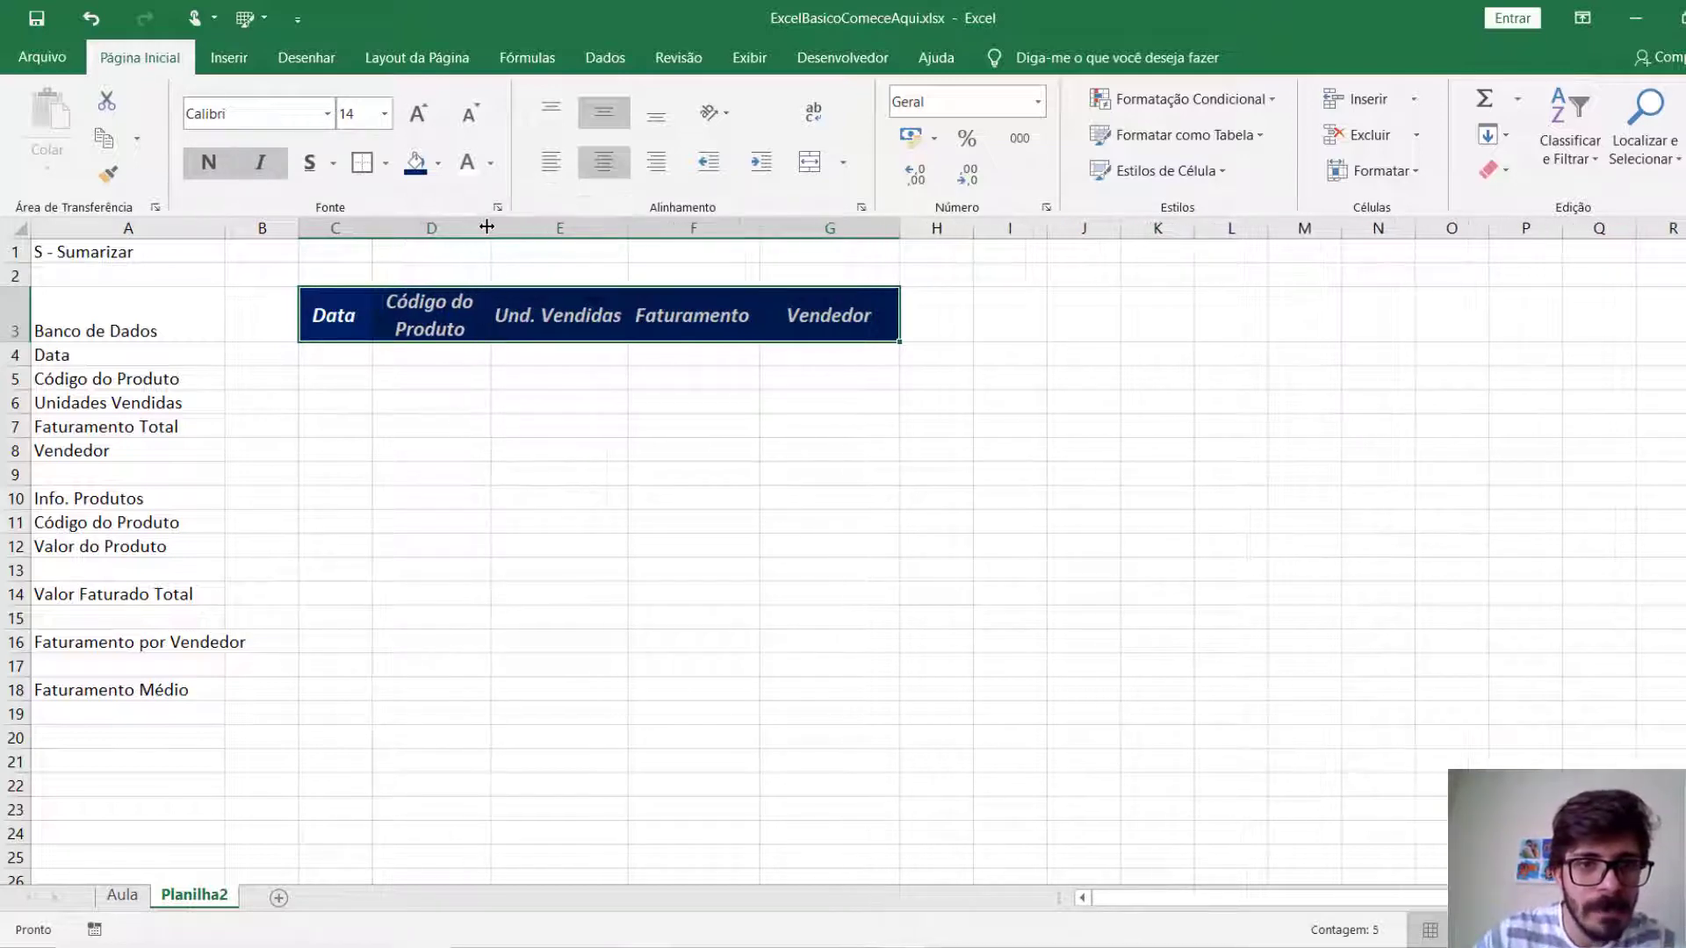
{"action": "left_click", "coordinate": [553, 360]}
{"action": "left_click", "coordinate": [855, 409]}
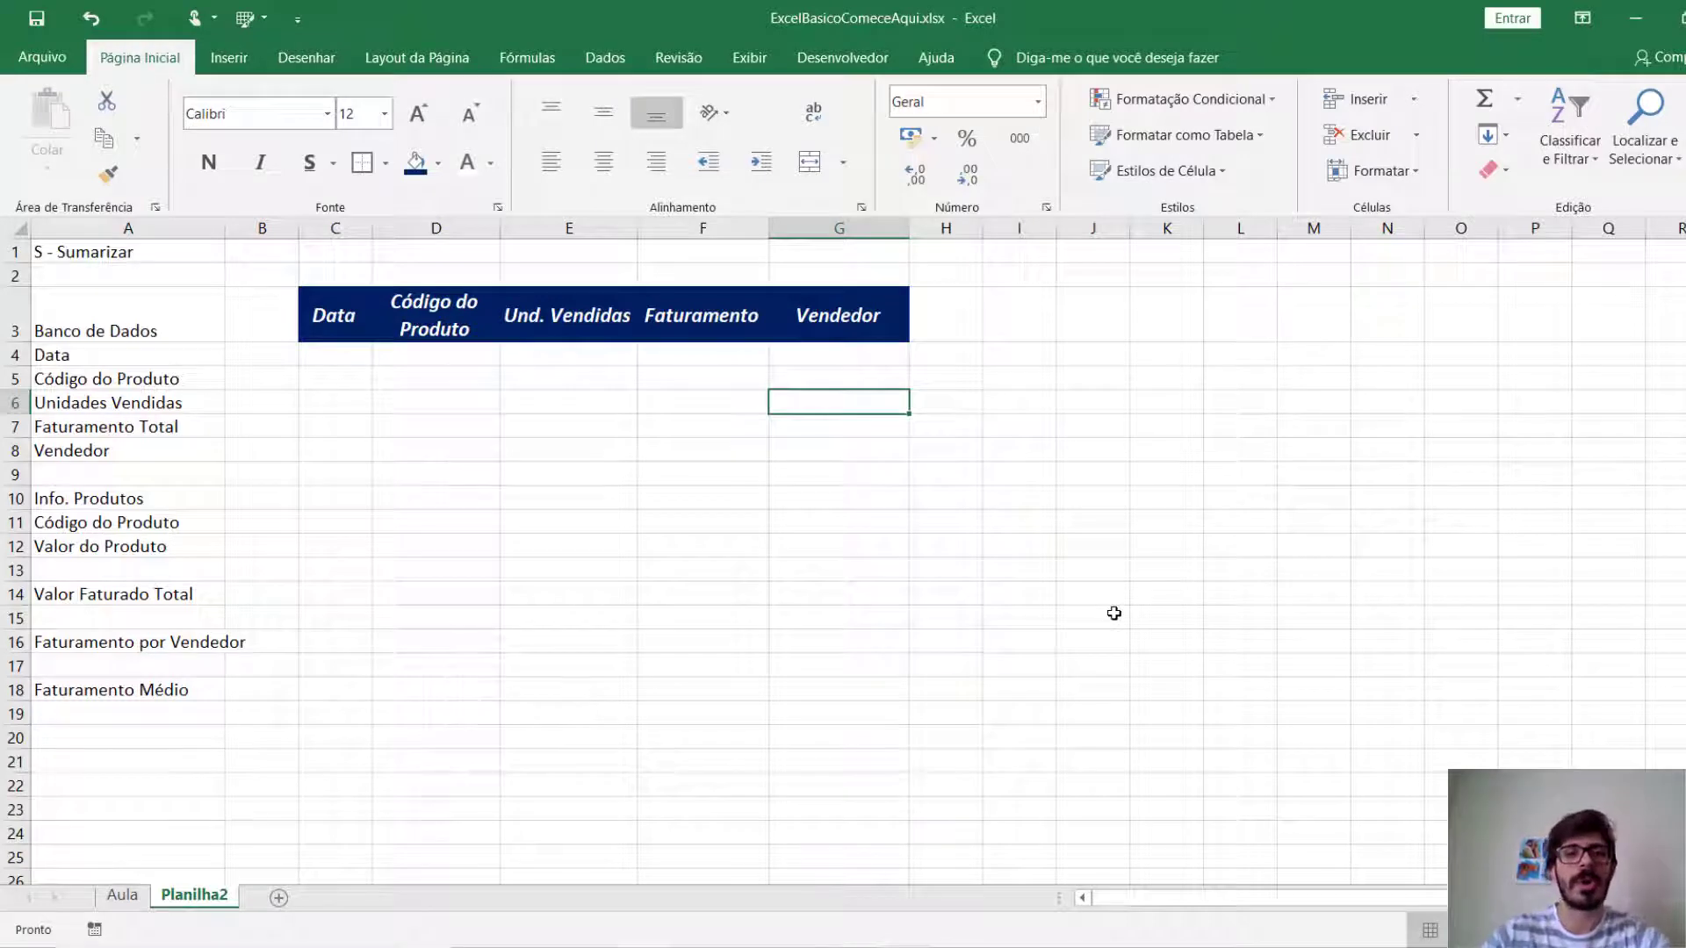
Fill the data area C4:G24 below the headings with light grey.
{"action": "left_click_drag", "start_coordinate": [327, 354], "coordinate": [799, 837]}
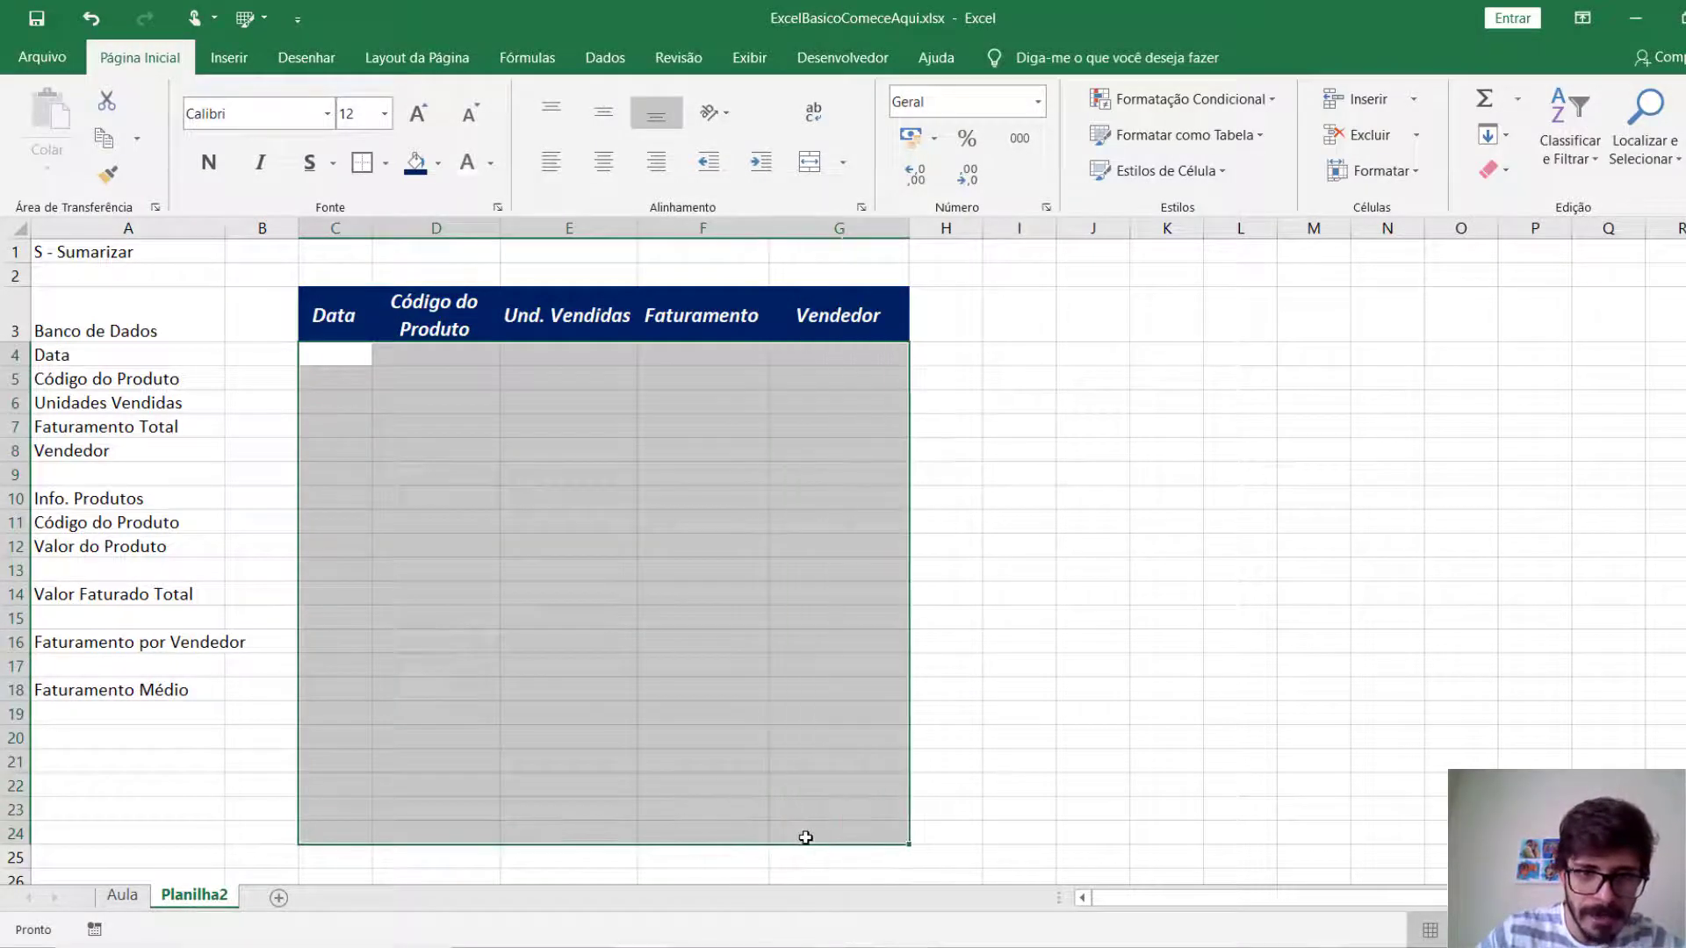
{"action": "left_click", "coordinate": [439, 166]}
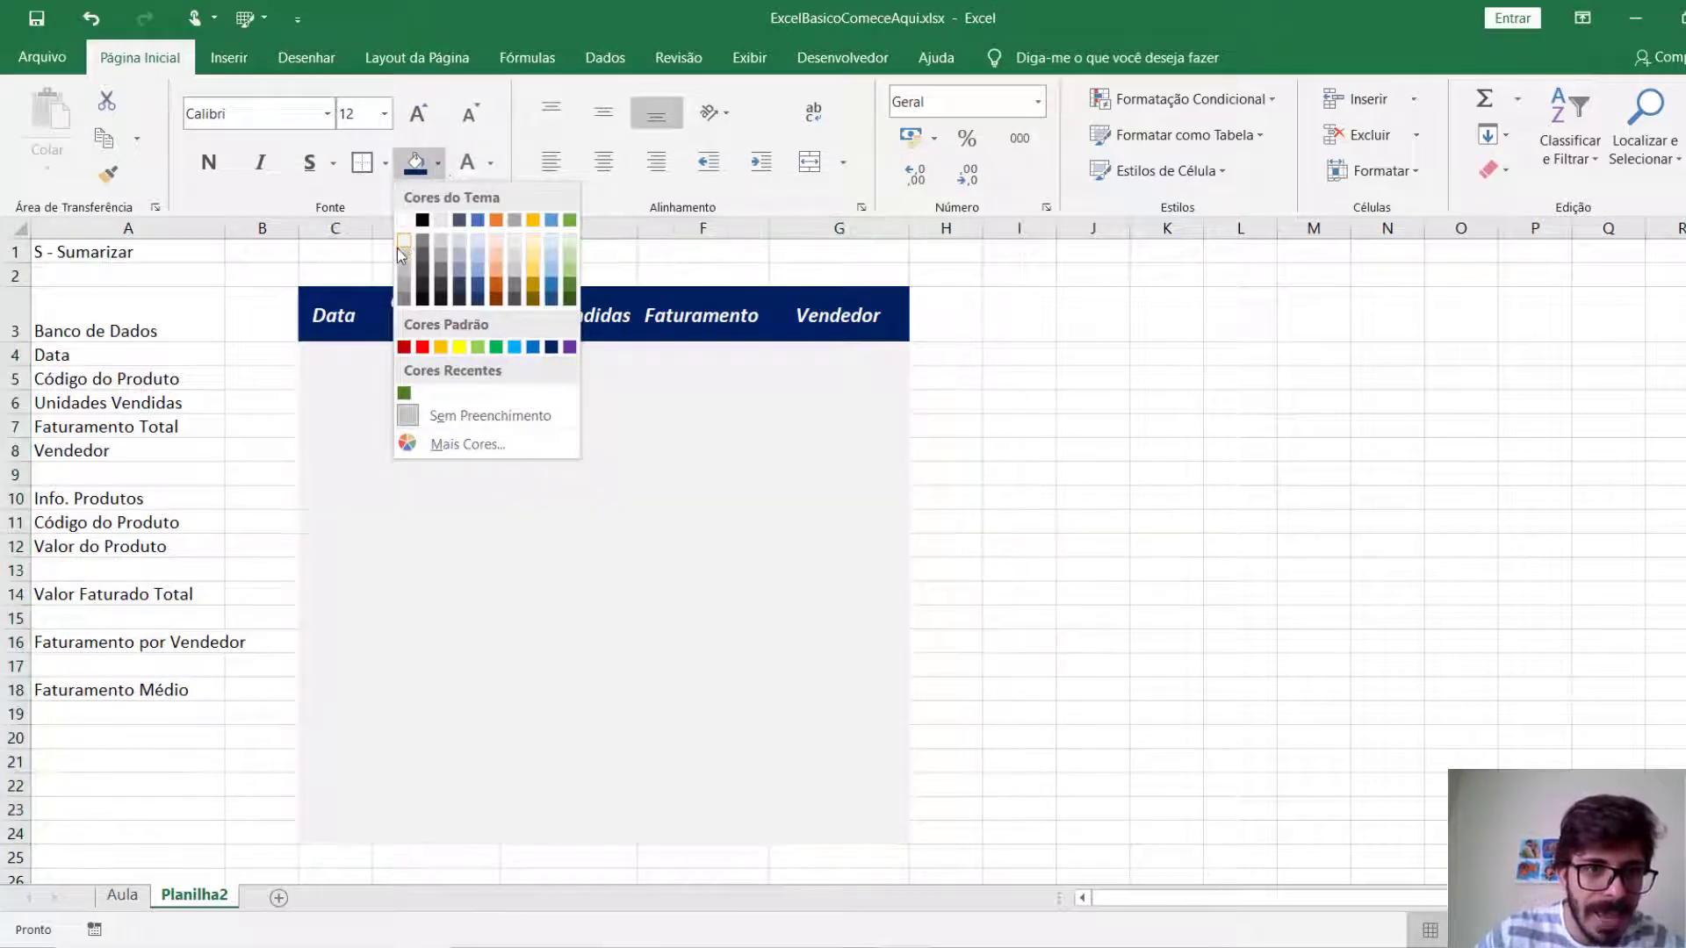
{"action": "left_click", "coordinate": [397, 257]}
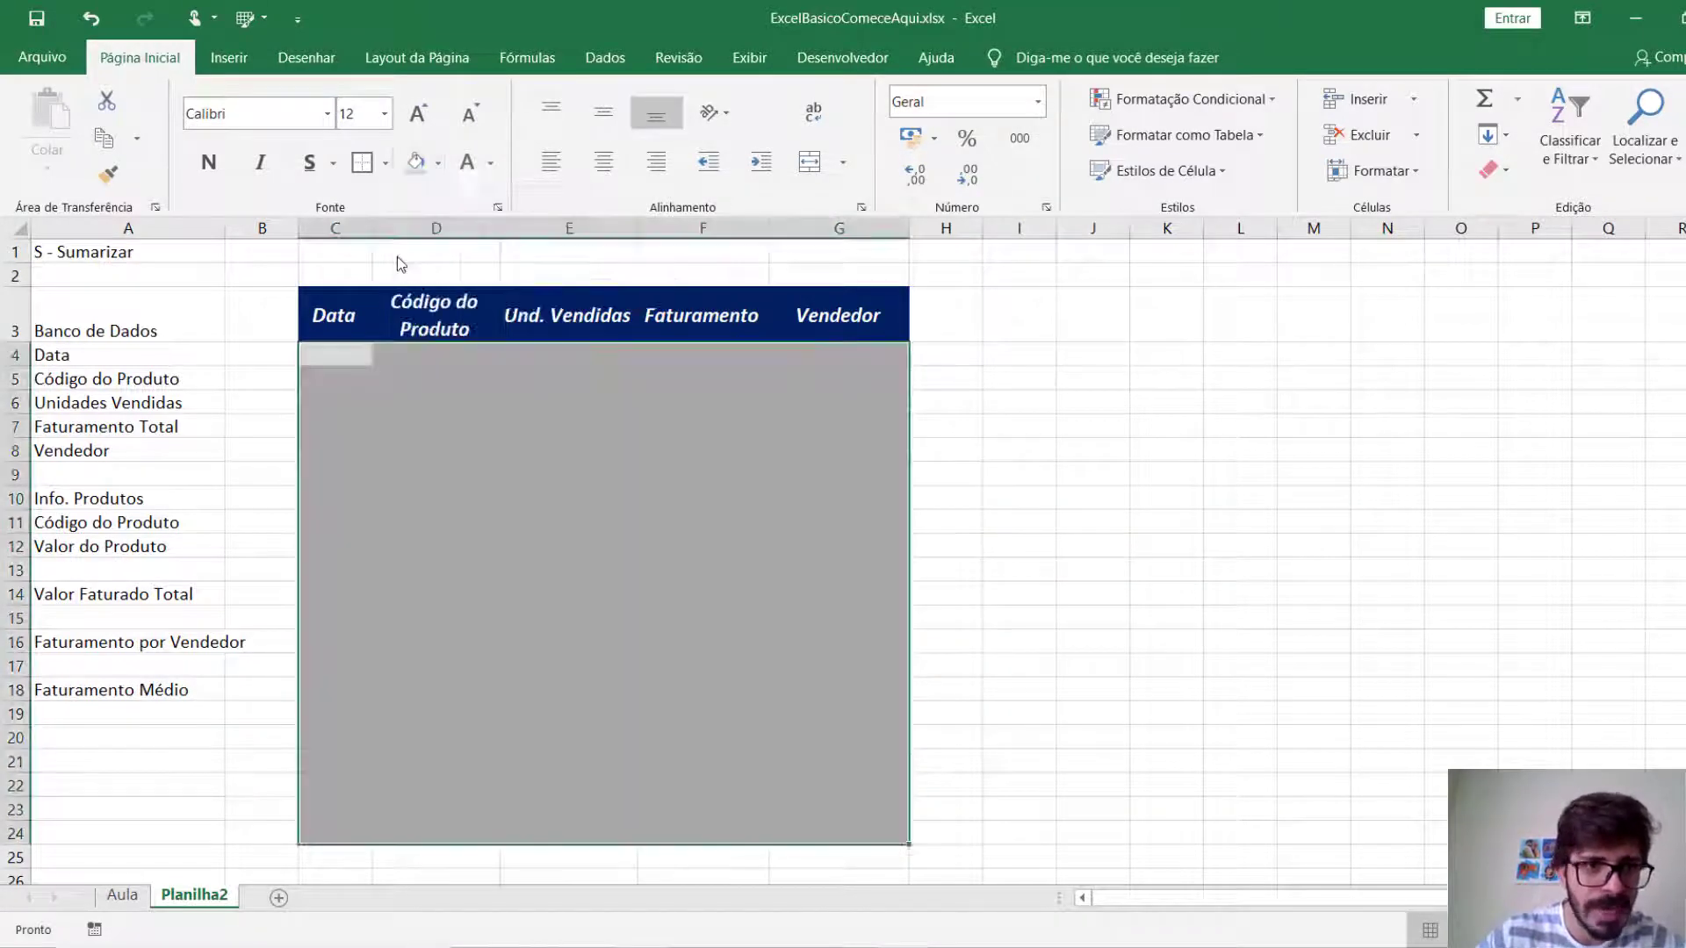
{"action": "left_click", "coordinate": [437, 498]}
{"action": "left_click", "coordinate": [541, 546]}
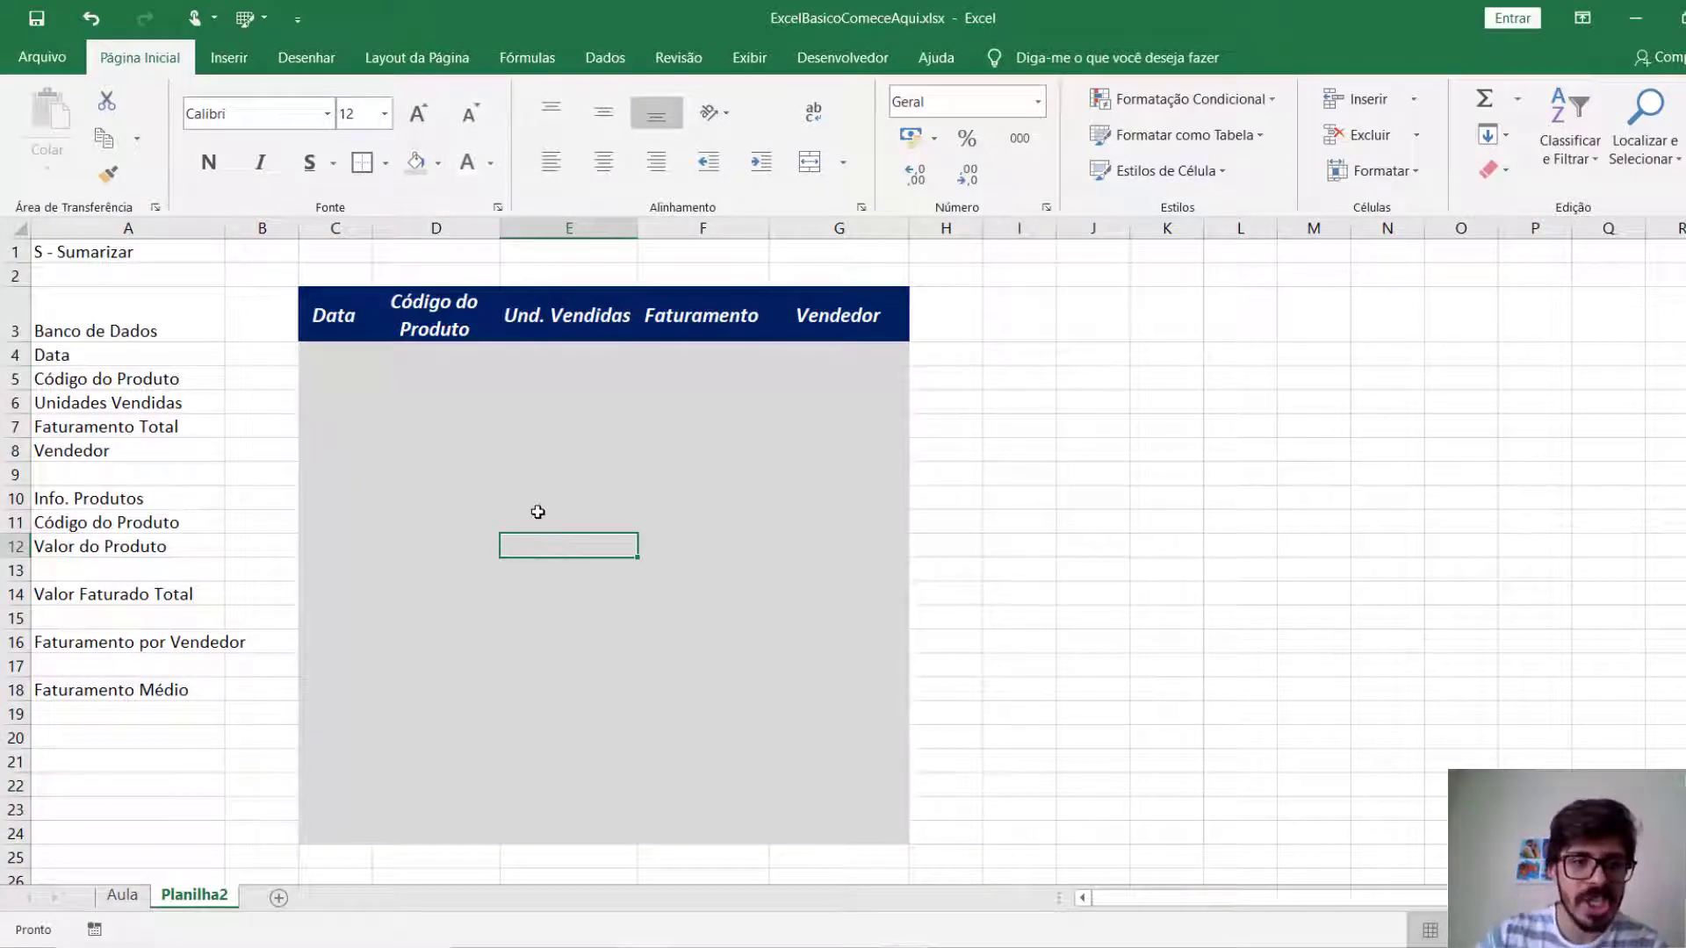
Apply all borders to the grey data area C4:G24.
{"action": "left_click_drag", "start_coordinate": [331, 348], "coordinate": [794, 799]}
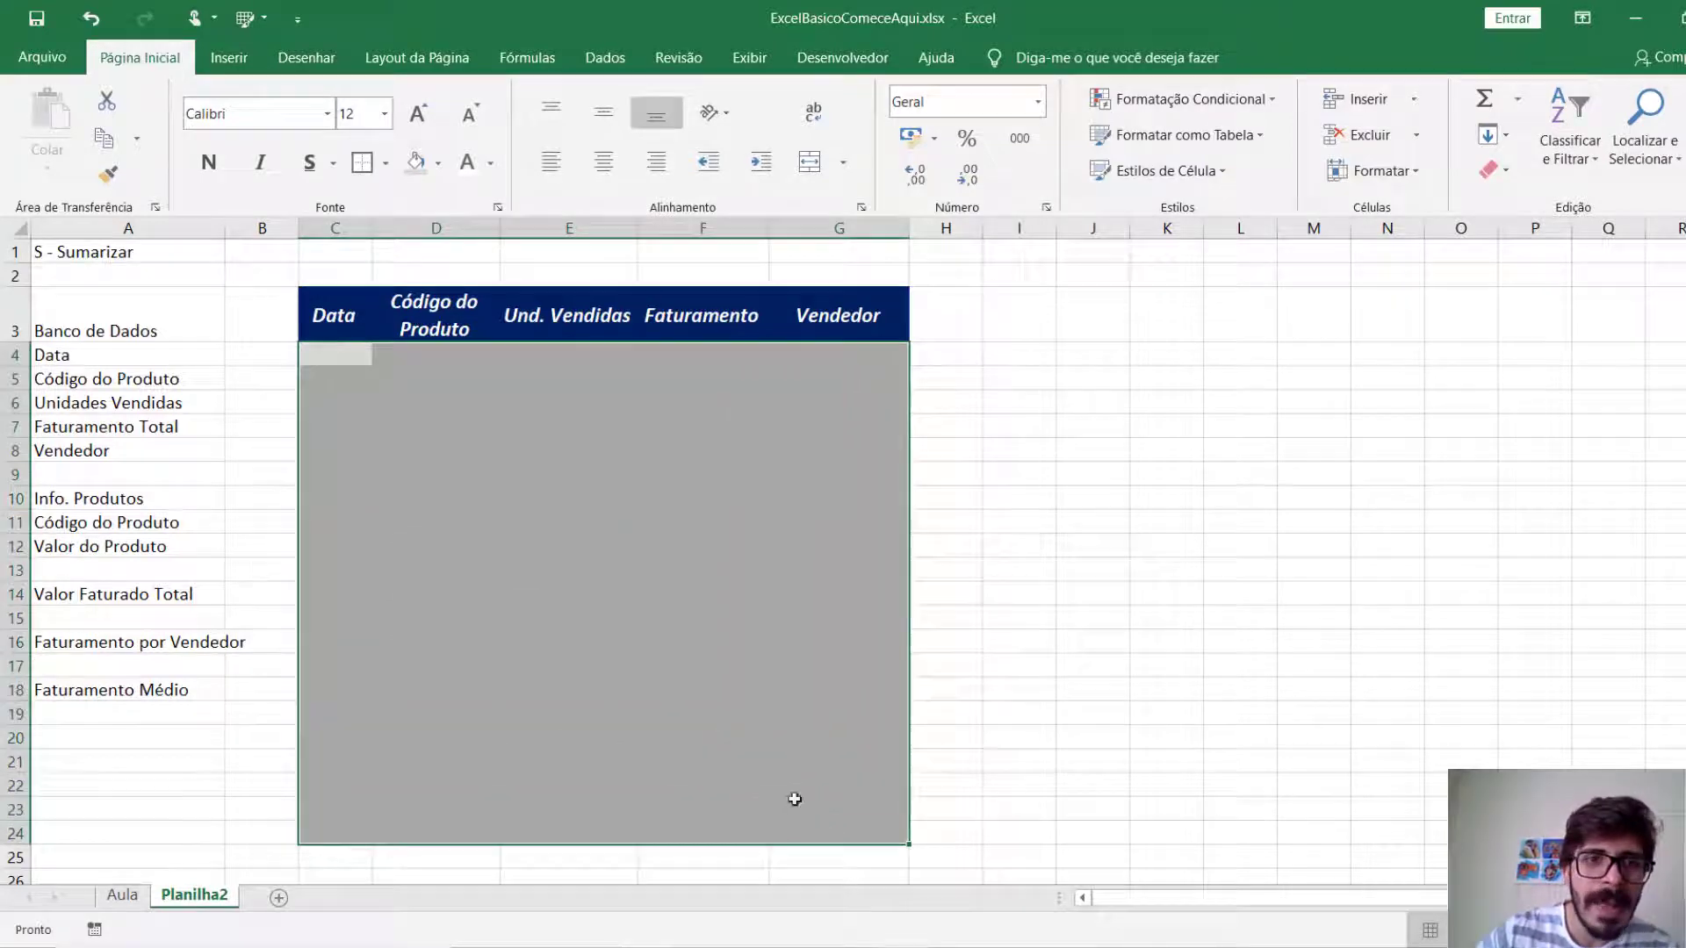
{"action": "left_click", "coordinate": [385, 163]}
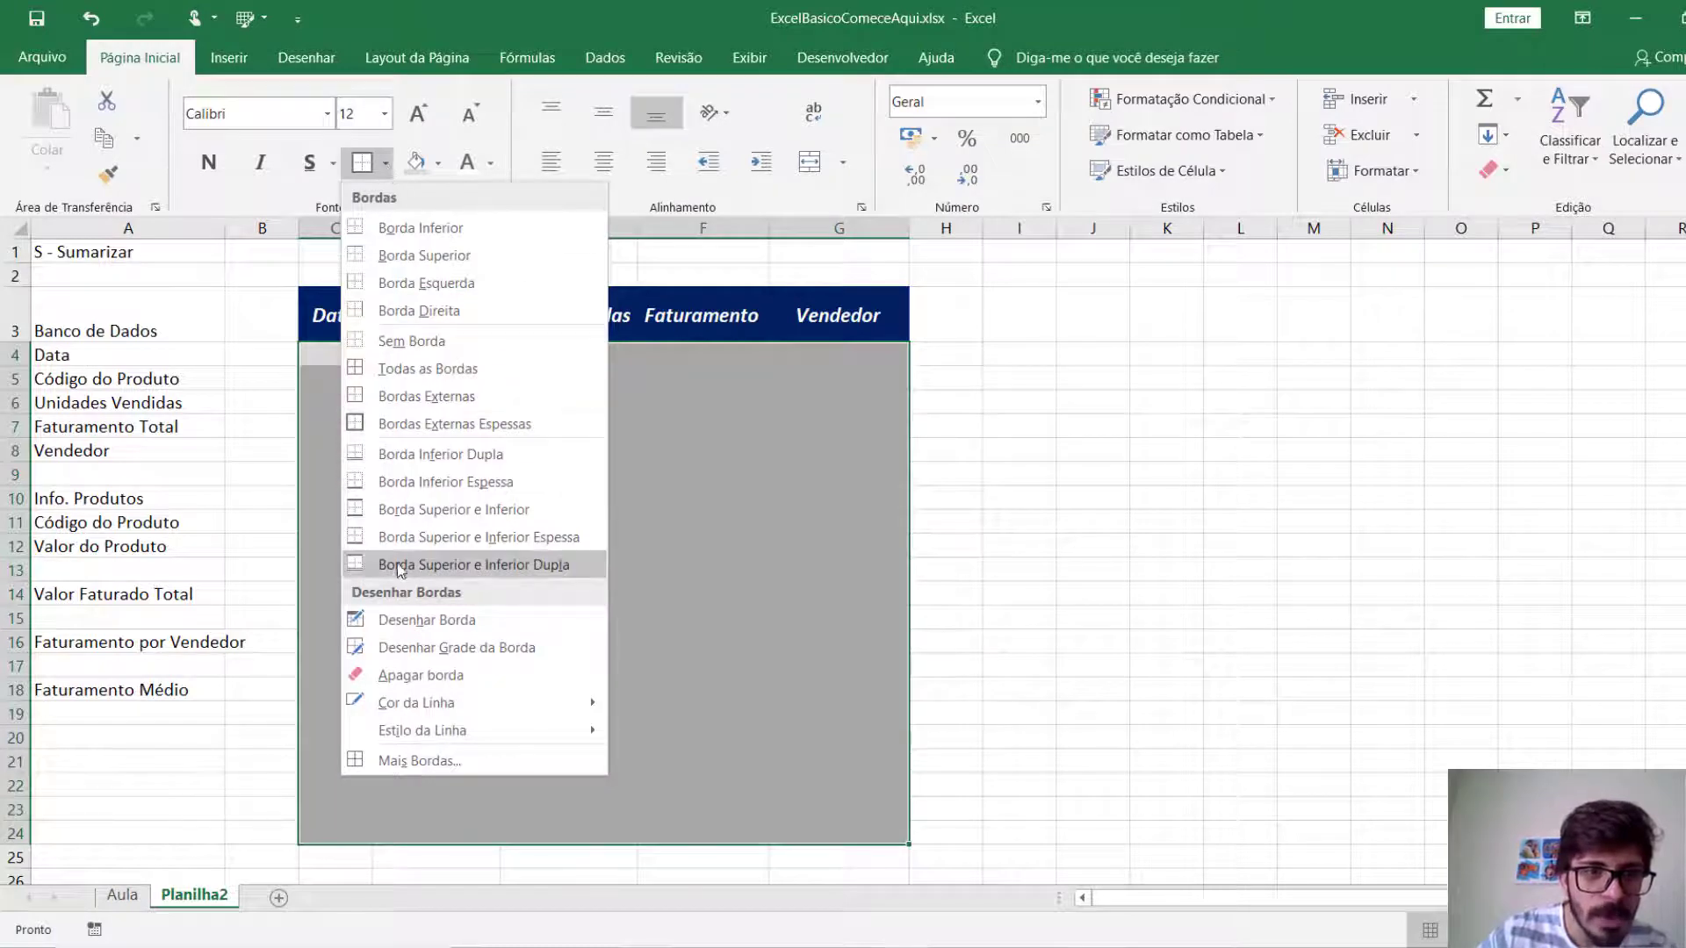
{"action": "left_click", "coordinate": [450, 373]}
{"action": "left_click", "coordinate": [536, 449]}
{"action": "left_click", "coordinate": [1131, 650]}
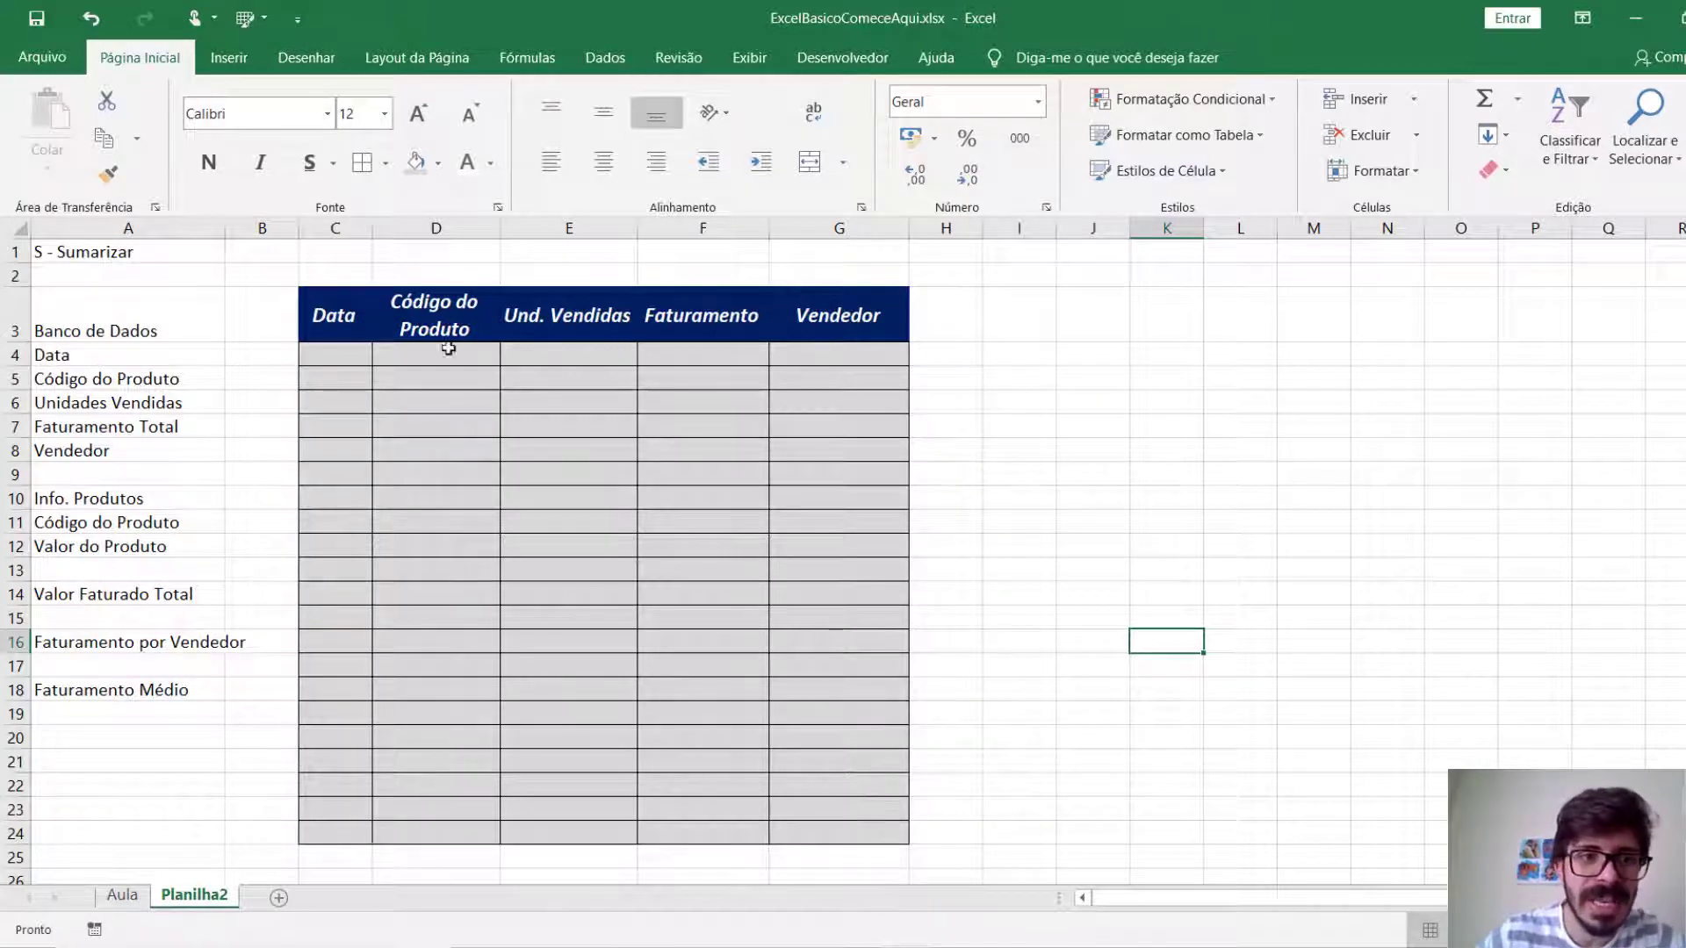
Set the border line colour to white and reapply all borders to C4:G24.
{"action": "left_click_drag", "start_coordinate": [350, 346], "coordinate": [852, 832]}
{"action": "left_click", "coordinate": [385, 162]}
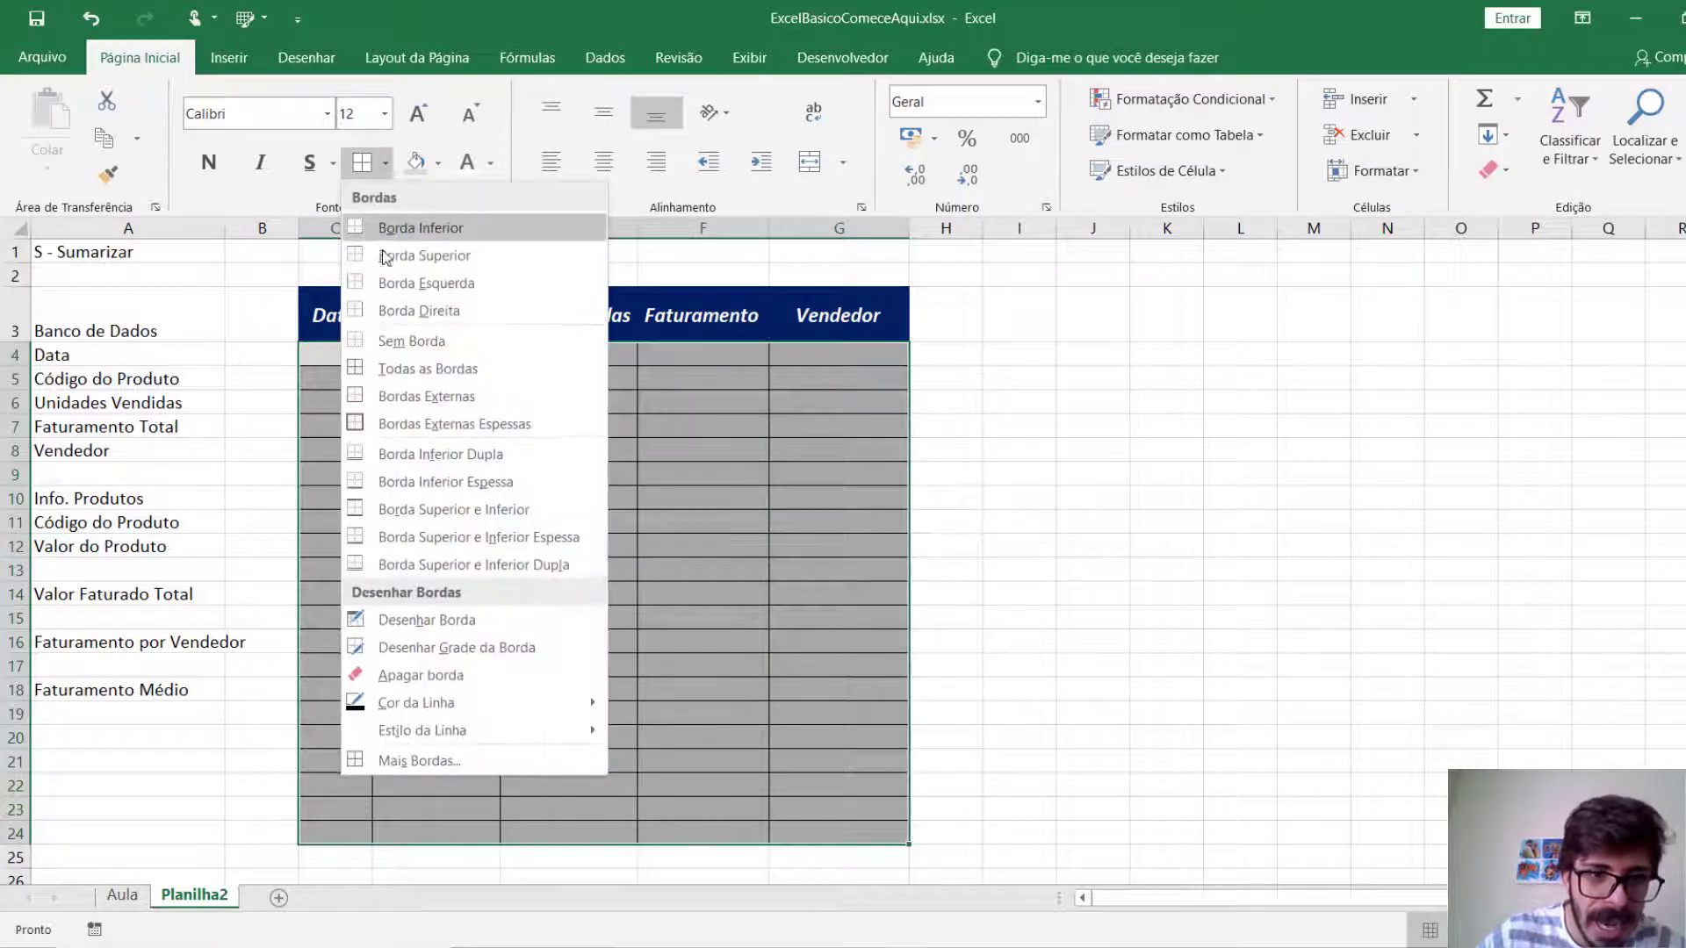
{"action": "mouse_move", "coordinate": [505, 702]}
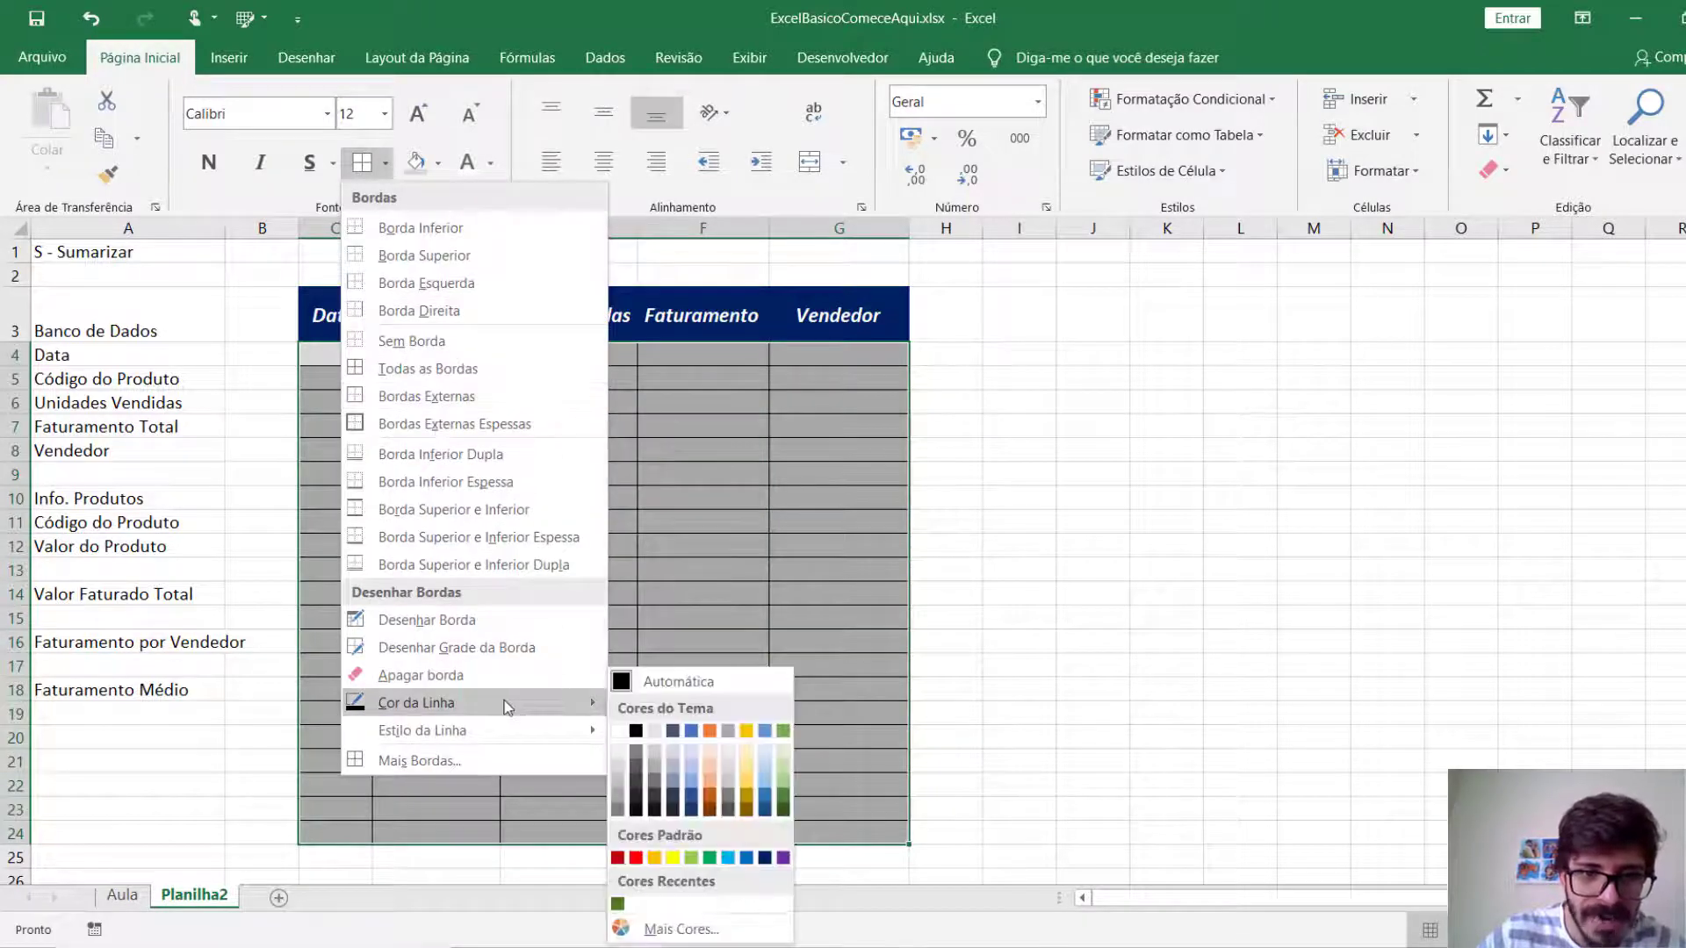
{"action": "left_click", "coordinate": [621, 734]}
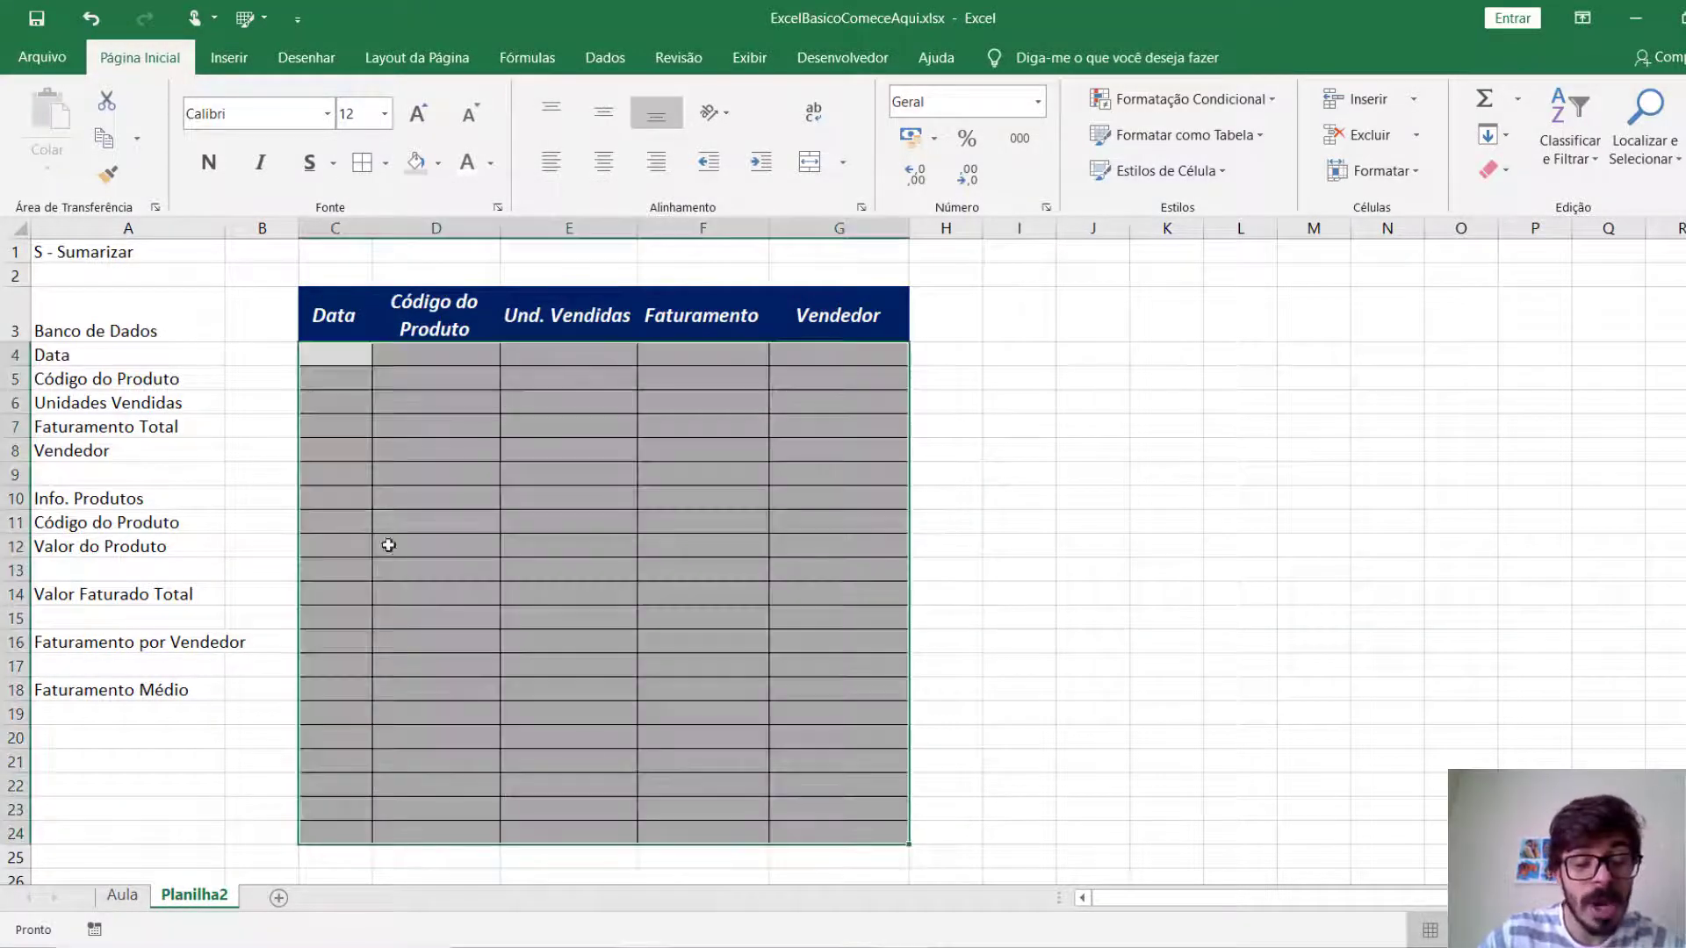
{"action": "left_click", "coordinate": [657, 700]}
{"action": "left_click_drag", "start_coordinate": [357, 353], "coordinate": [882, 831]}
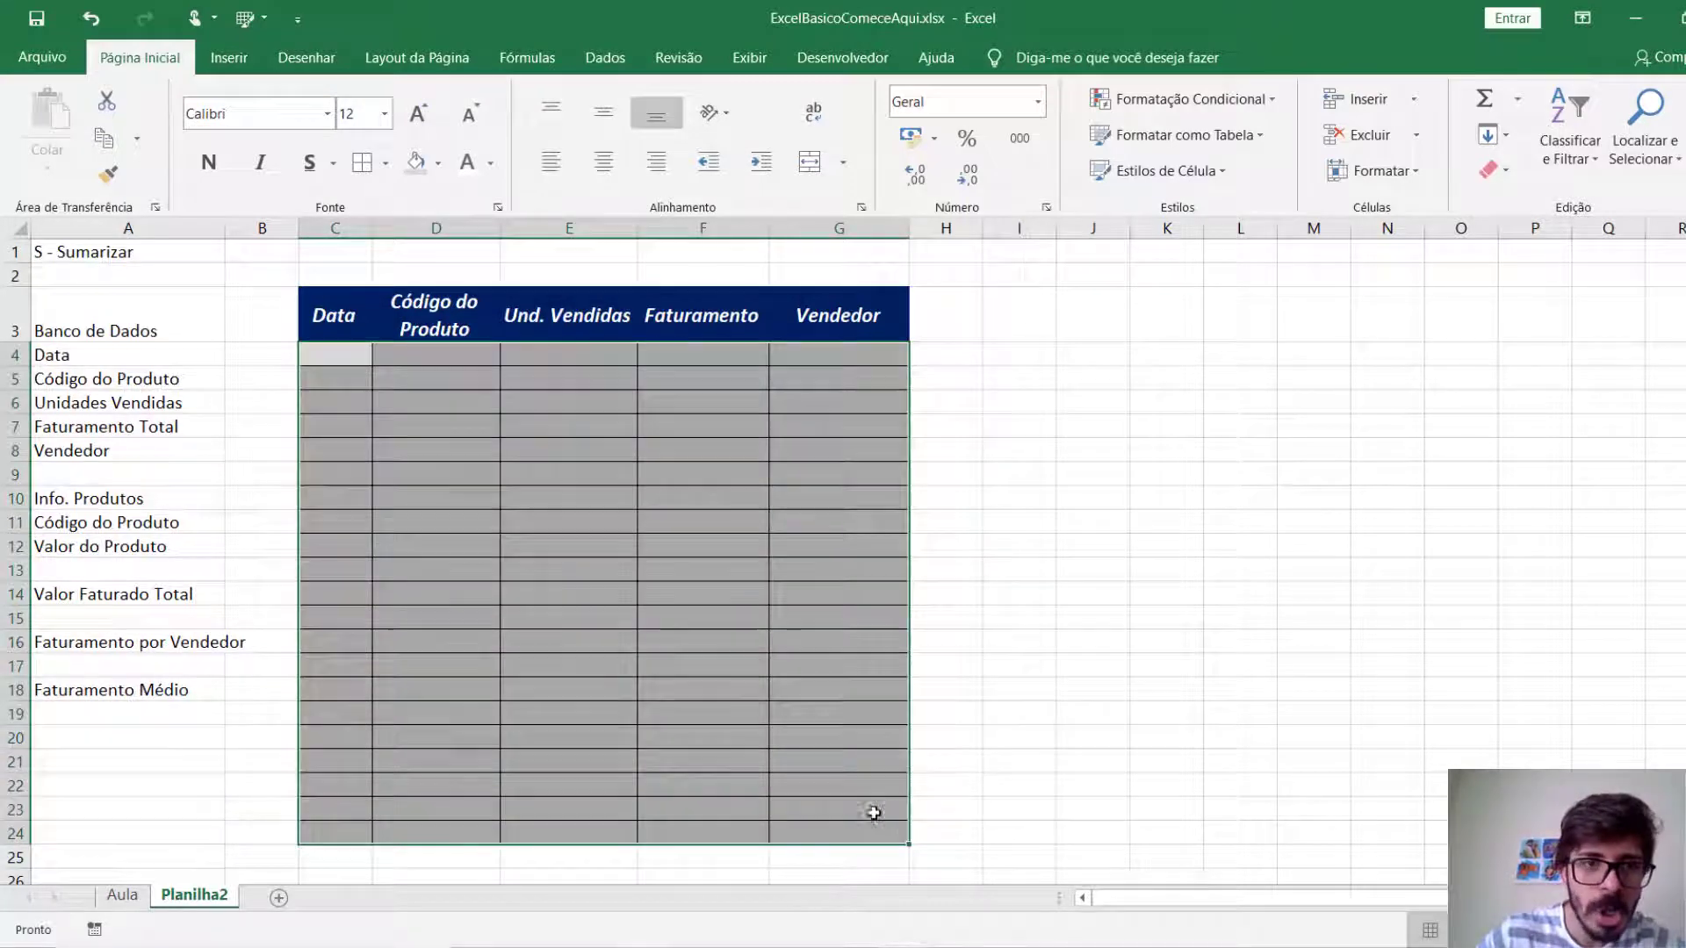
{"action": "left_click", "coordinate": [368, 173]}
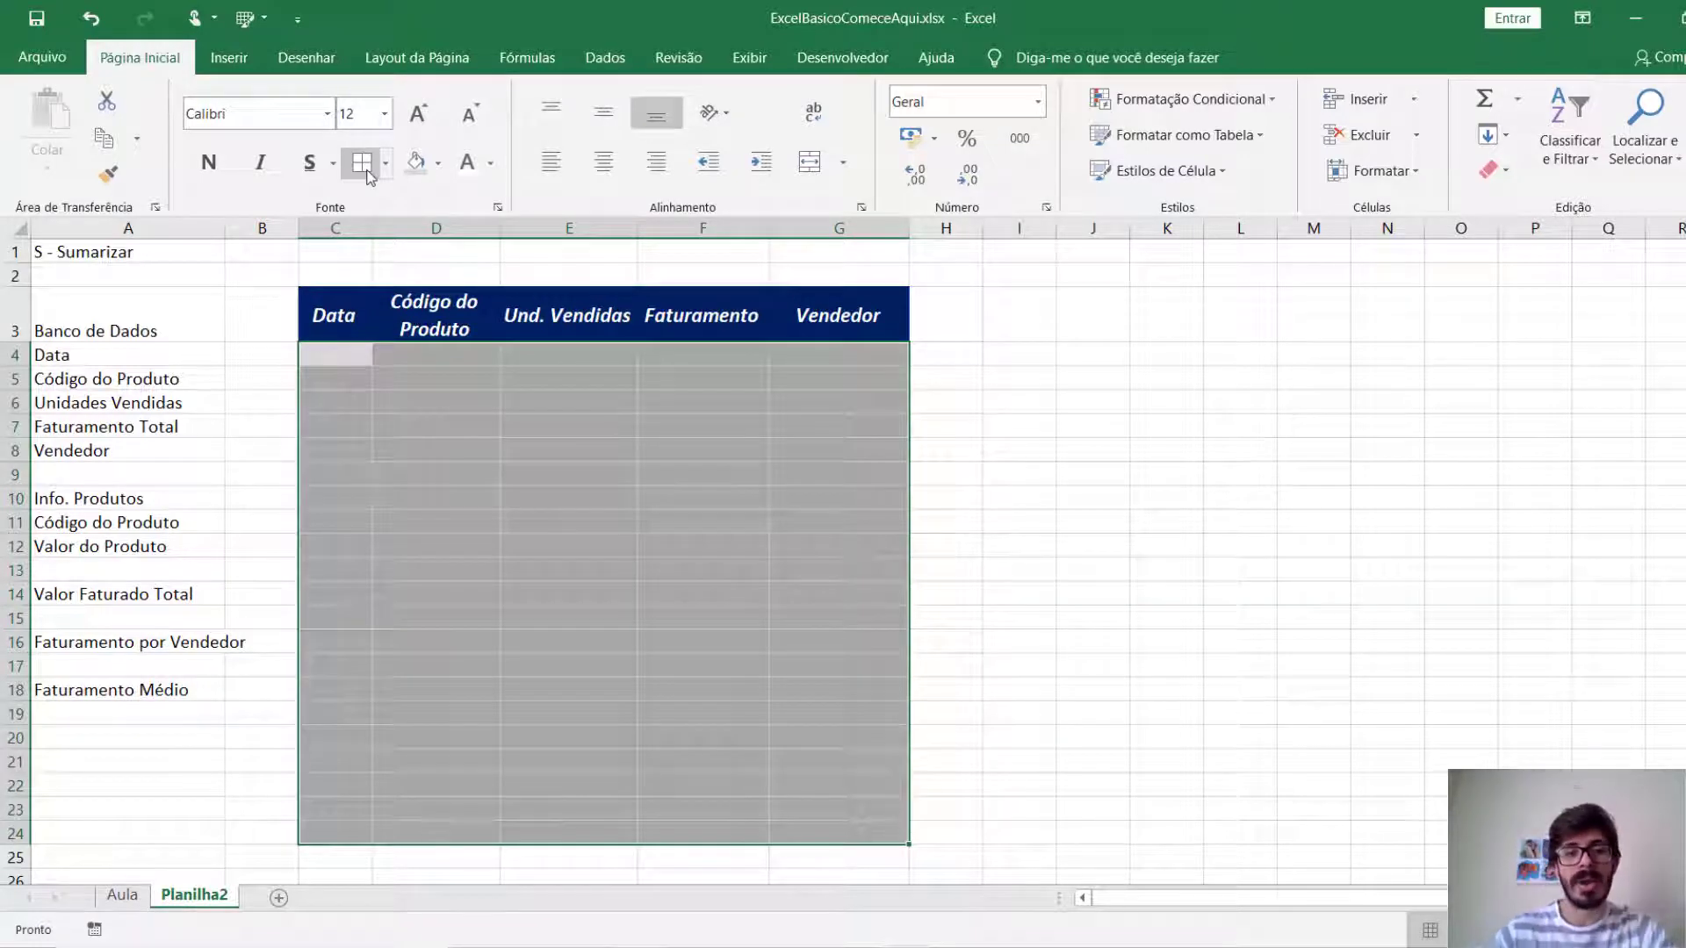
{"action": "left_click", "coordinate": [537, 493]}
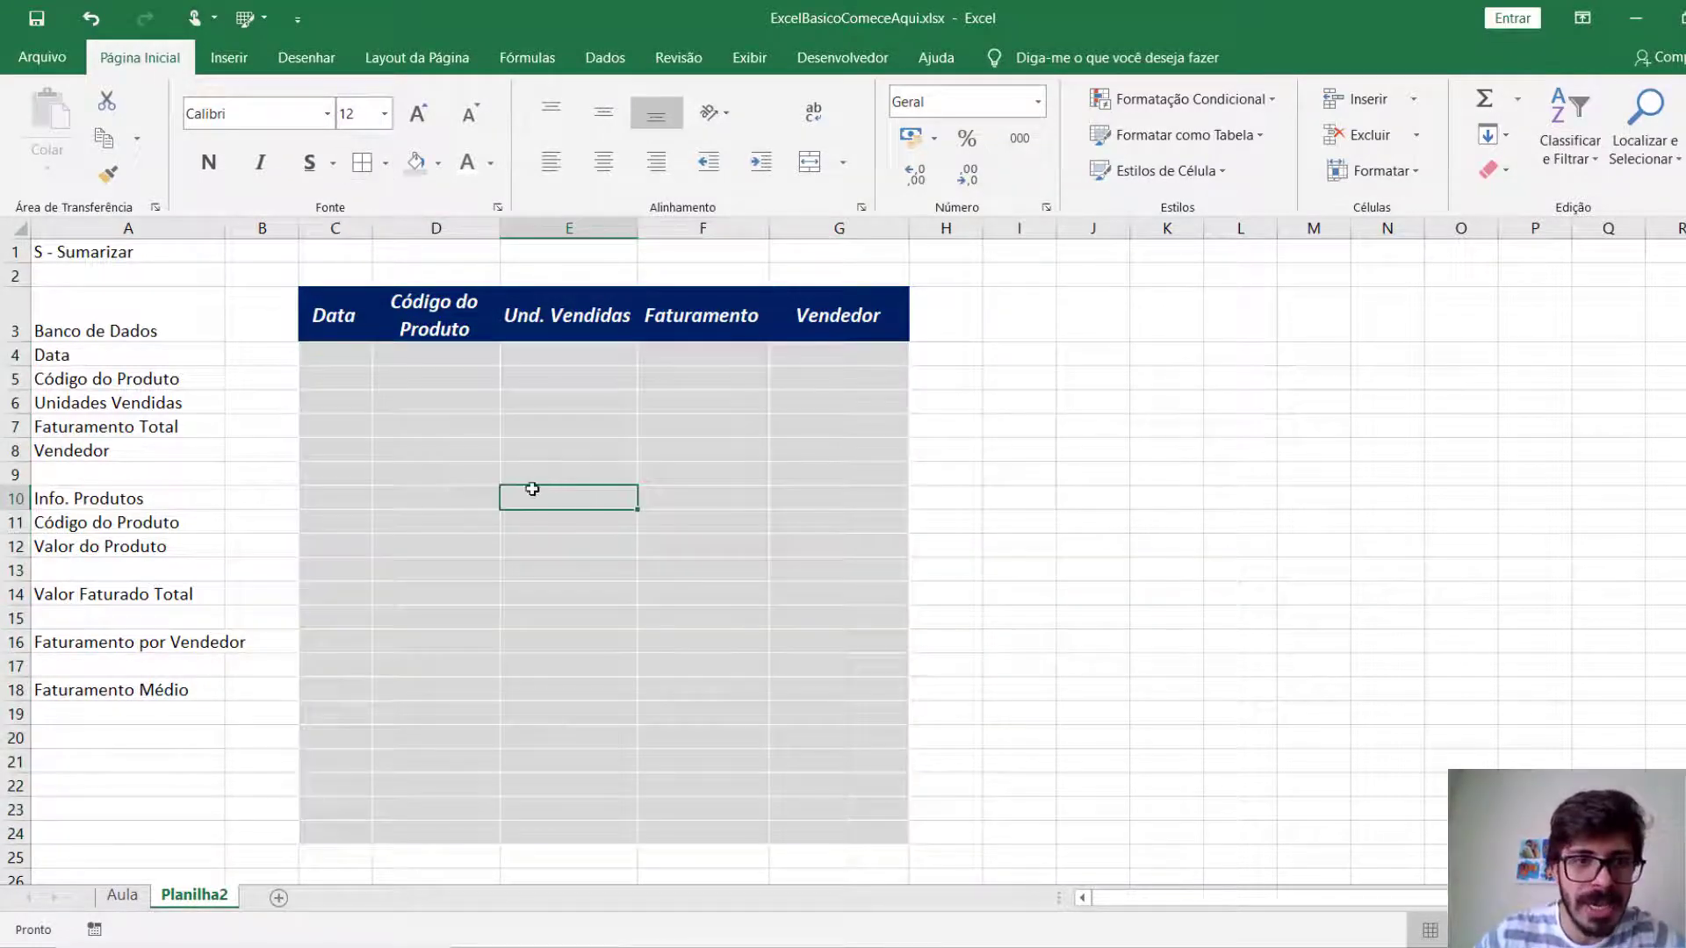
{"action": "key", "text": "Right"}
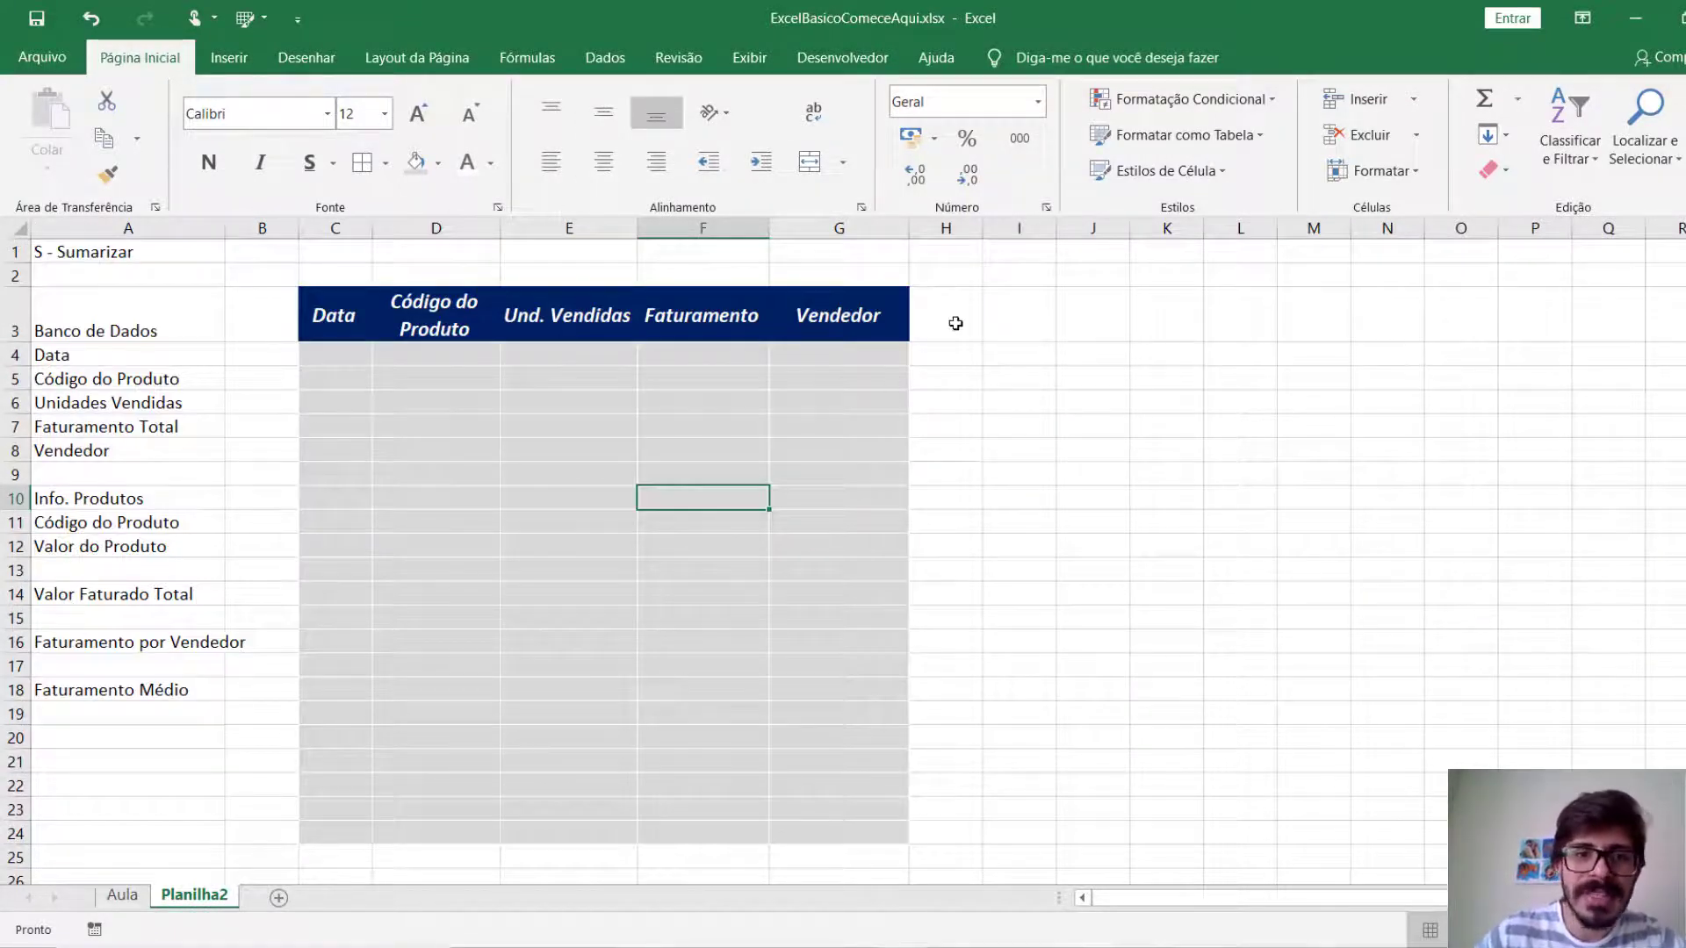
Colour the text of the Banco de Dados list in A3:A8 red.
{"action": "left_click_drag", "start_coordinate": [143, 333], "coordinate": [135, 454]}
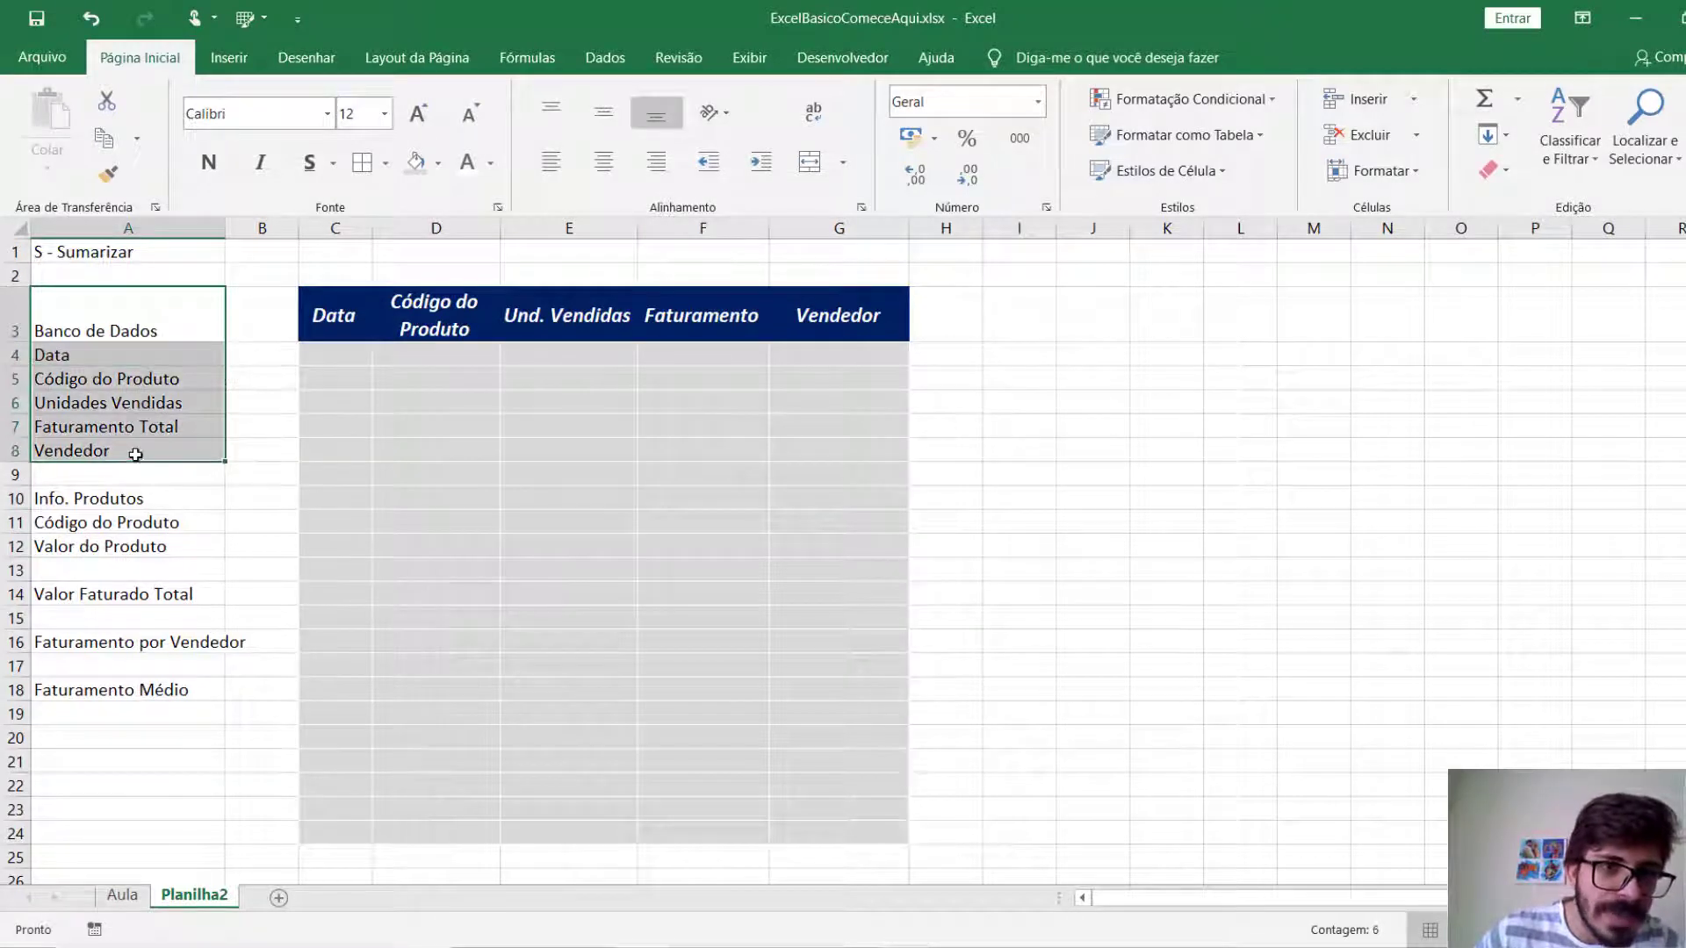
{"action": "left_click", "coordinate": [489, 162]}
{"action": "left_click", "coordinate": [474, 372]}
Make the Info. Produtos title in A10 bold.
{"action": "left_click", "coordinate": [90, 513]}
{"action": "left_click", "coordinate": [101, 497]}
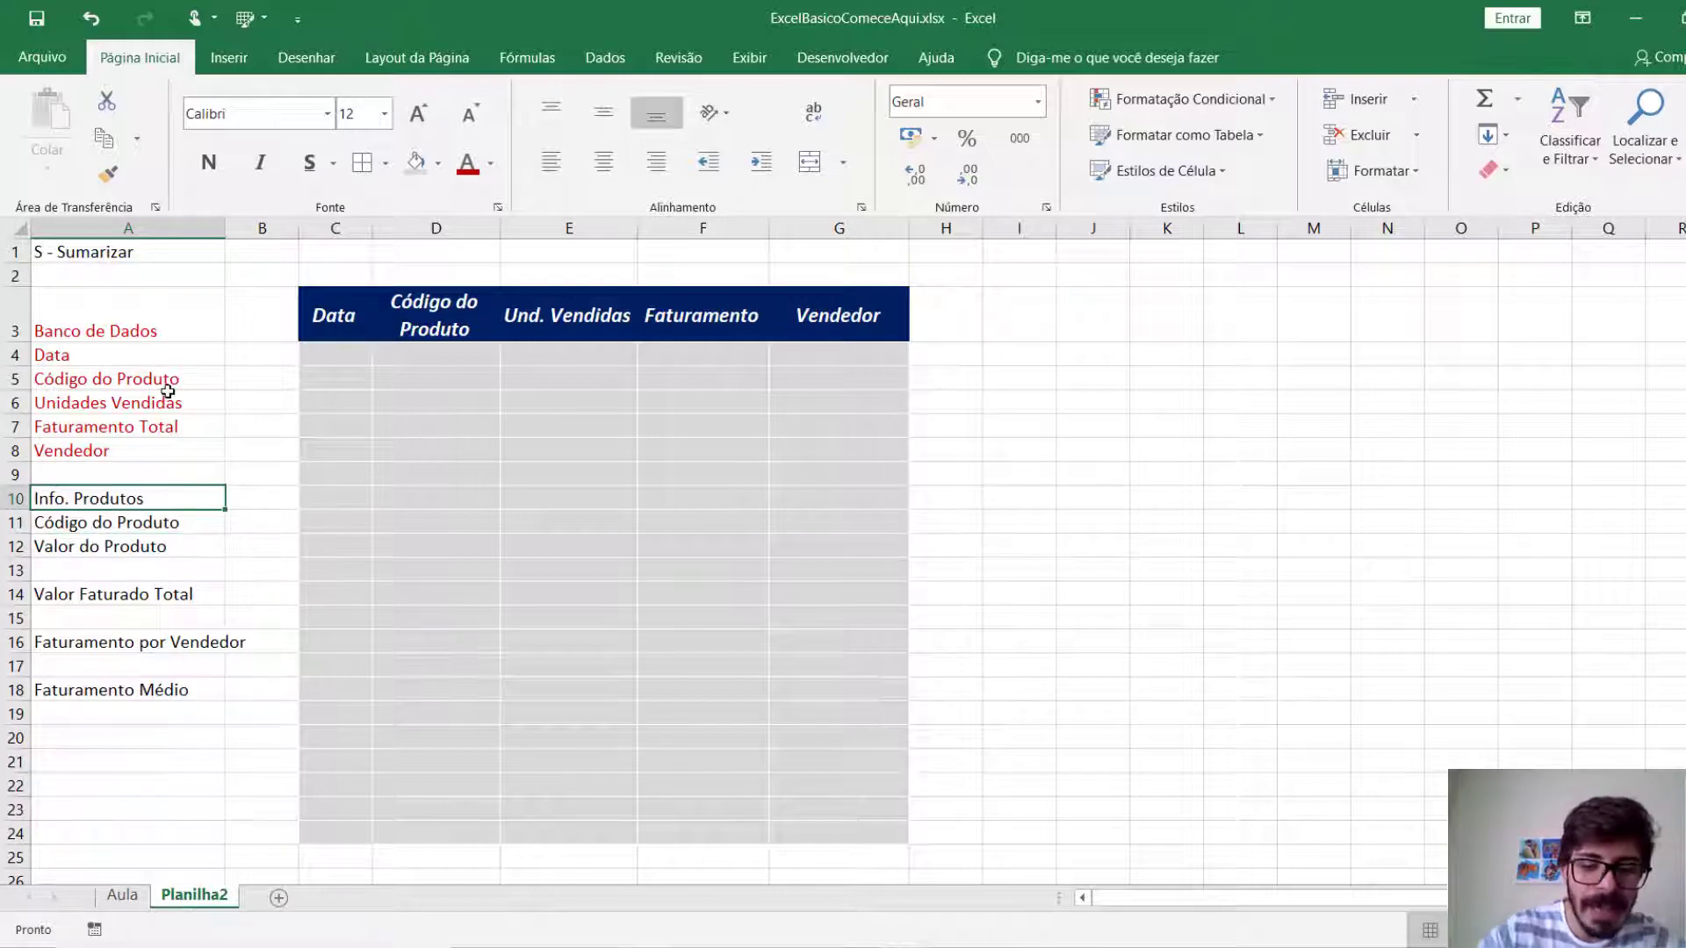
{"action": "key", "text": "ctrl+n"}
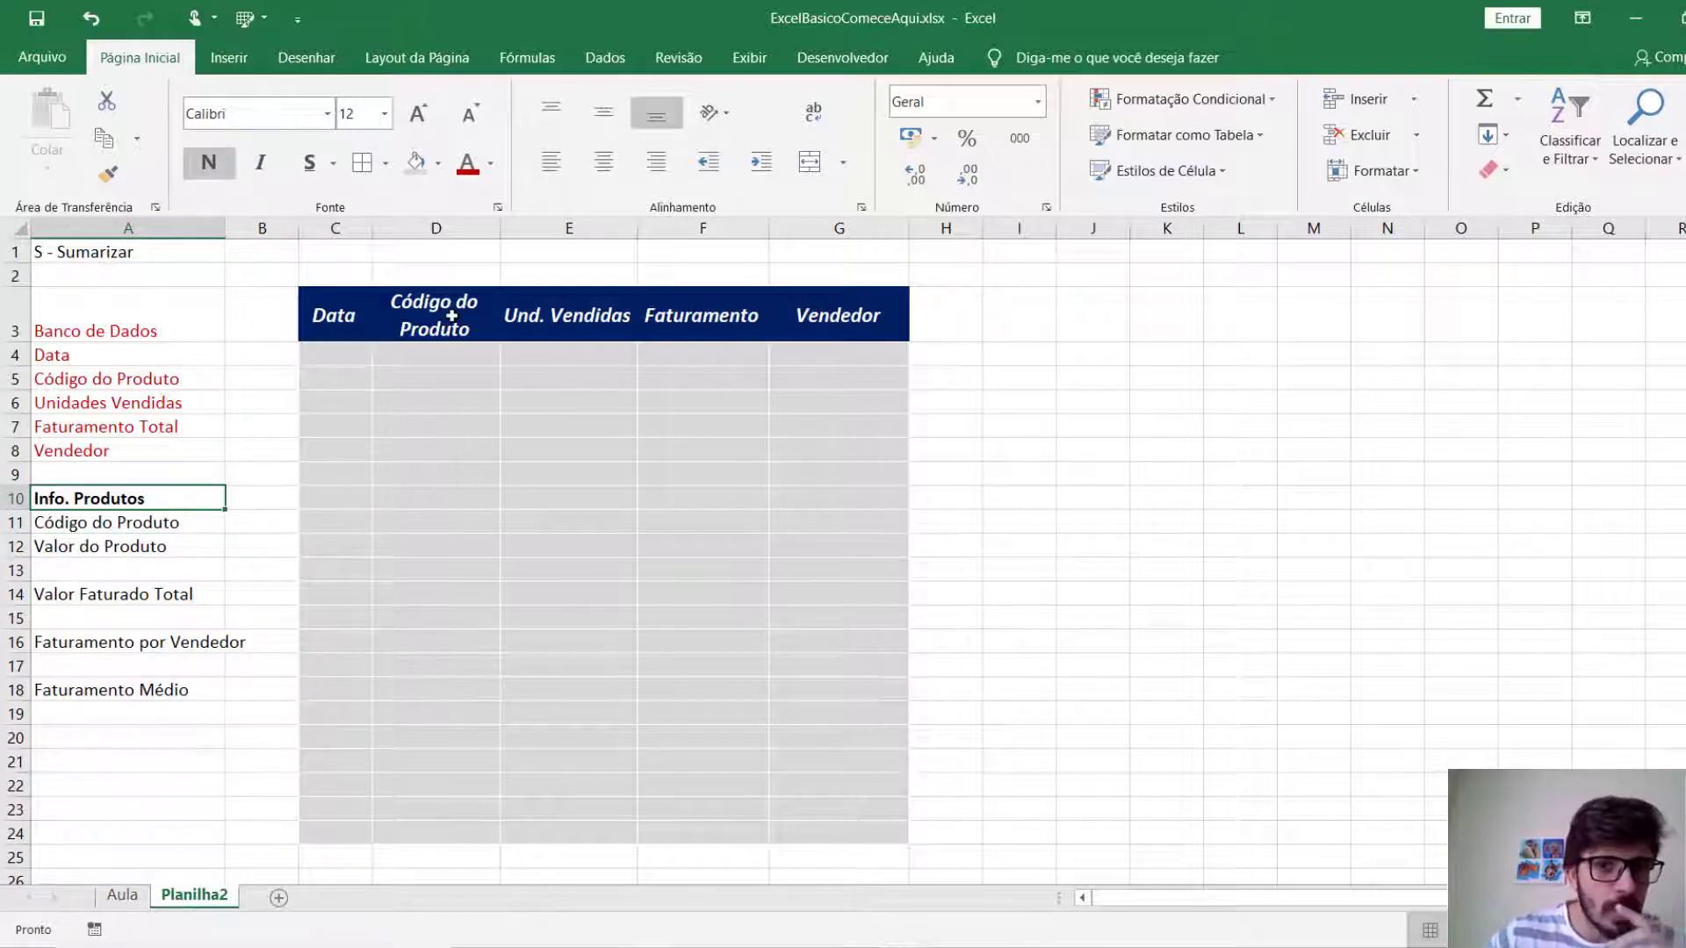
Copy the Código do Produto header from D3 into J3 and K3, and widen column J to fit.
{"action": "left_click", "coordinate": [1068, 321]}
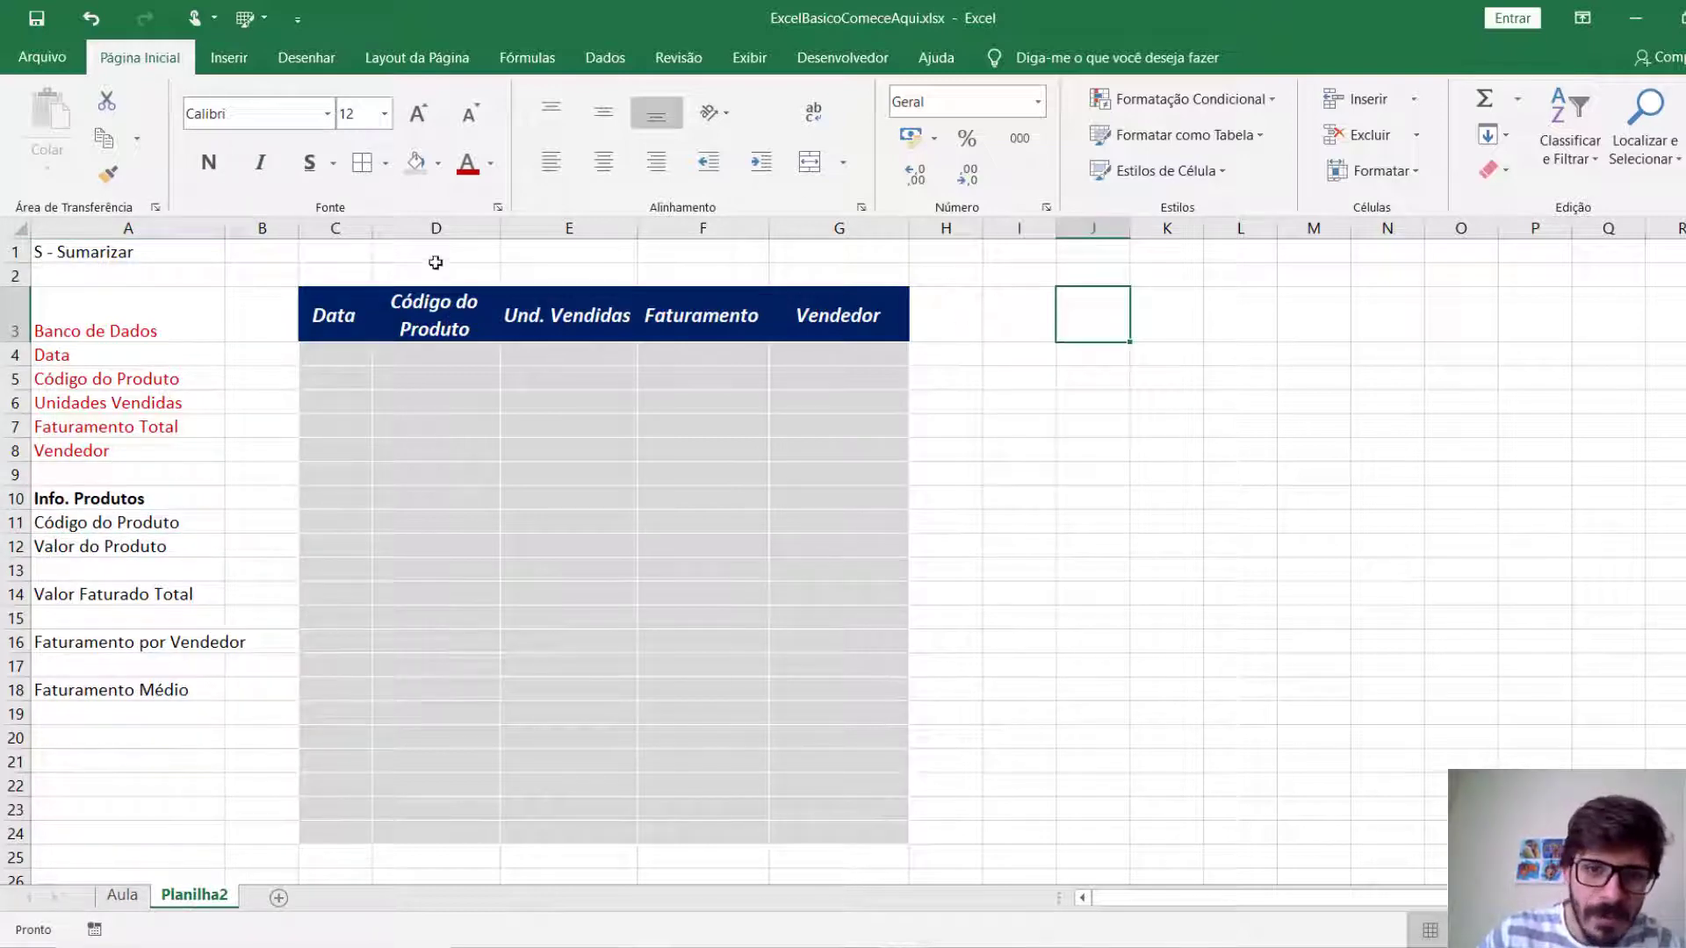
{"action": "left_click", "coordinate": [468, 321]}
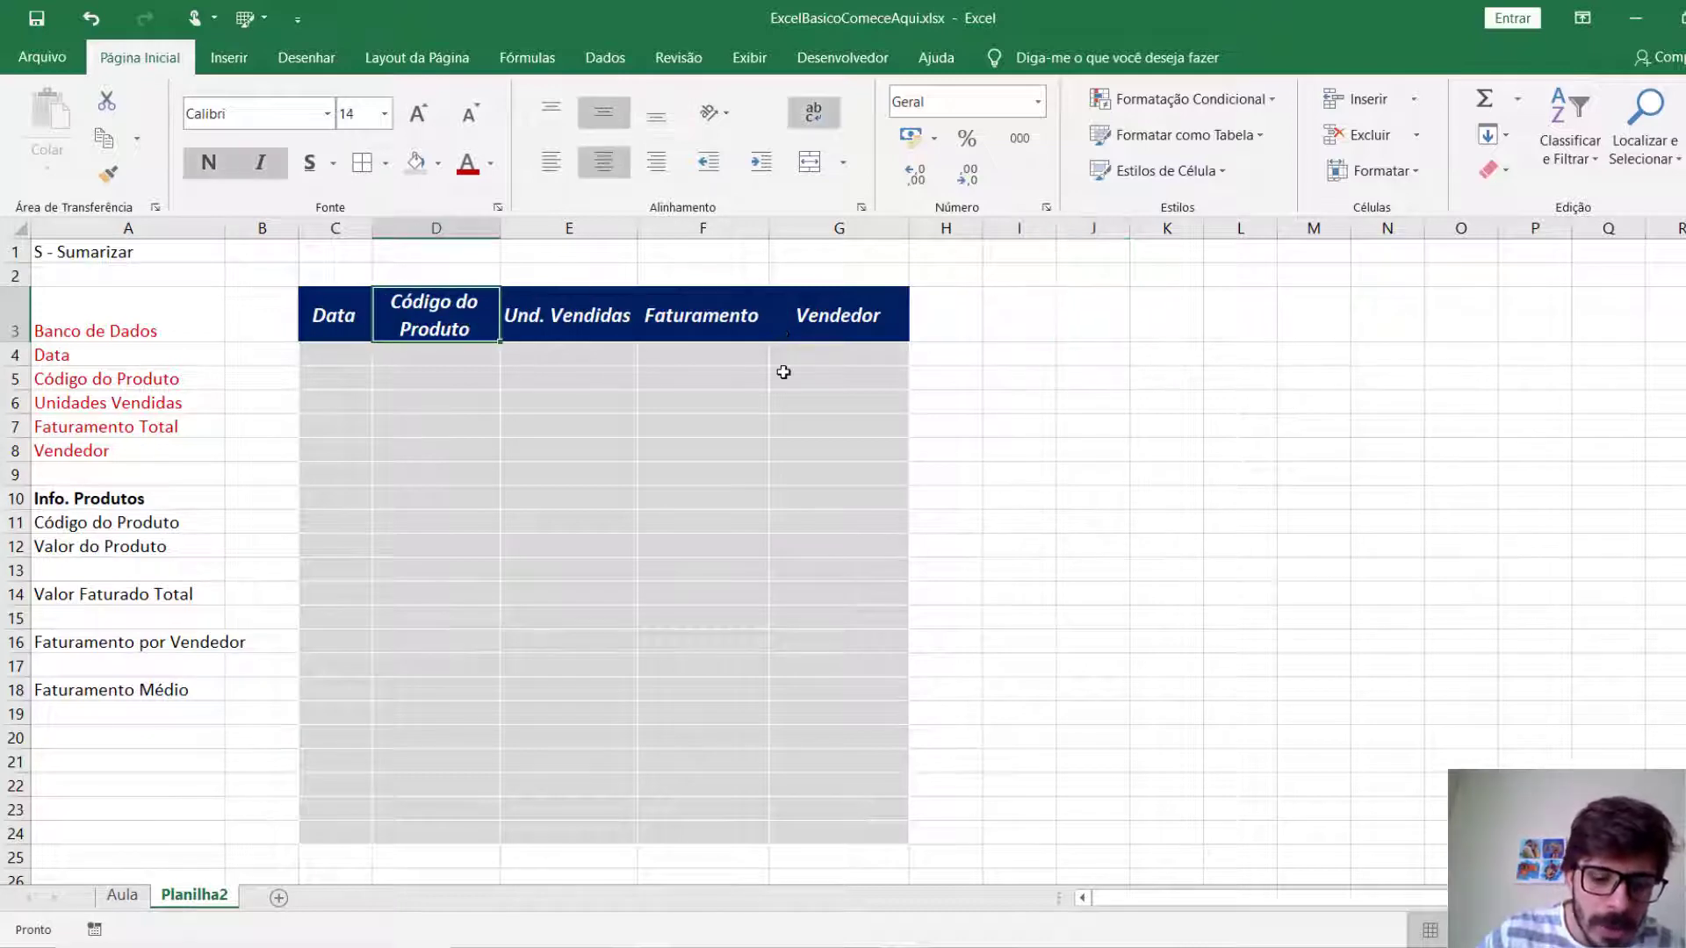
{"action": "key", "text": "ctrl+c"}
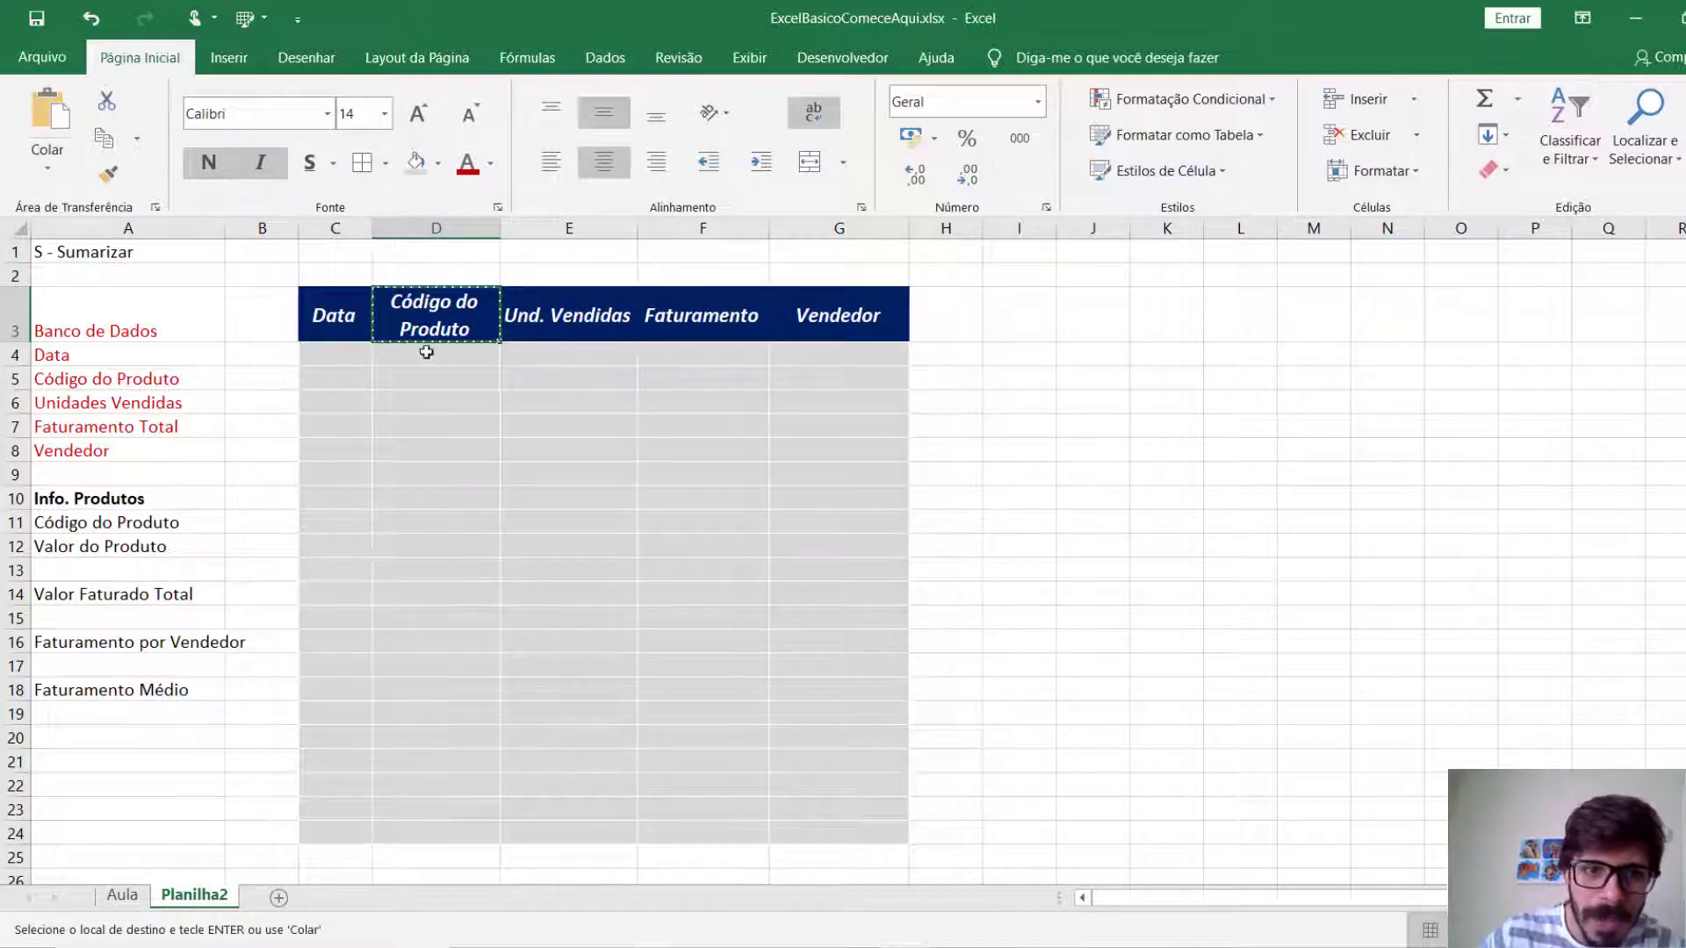
{"action": "left_click", "coordinate": [1063, 314]}
{"action": "key", "text": "ctrl+v"}
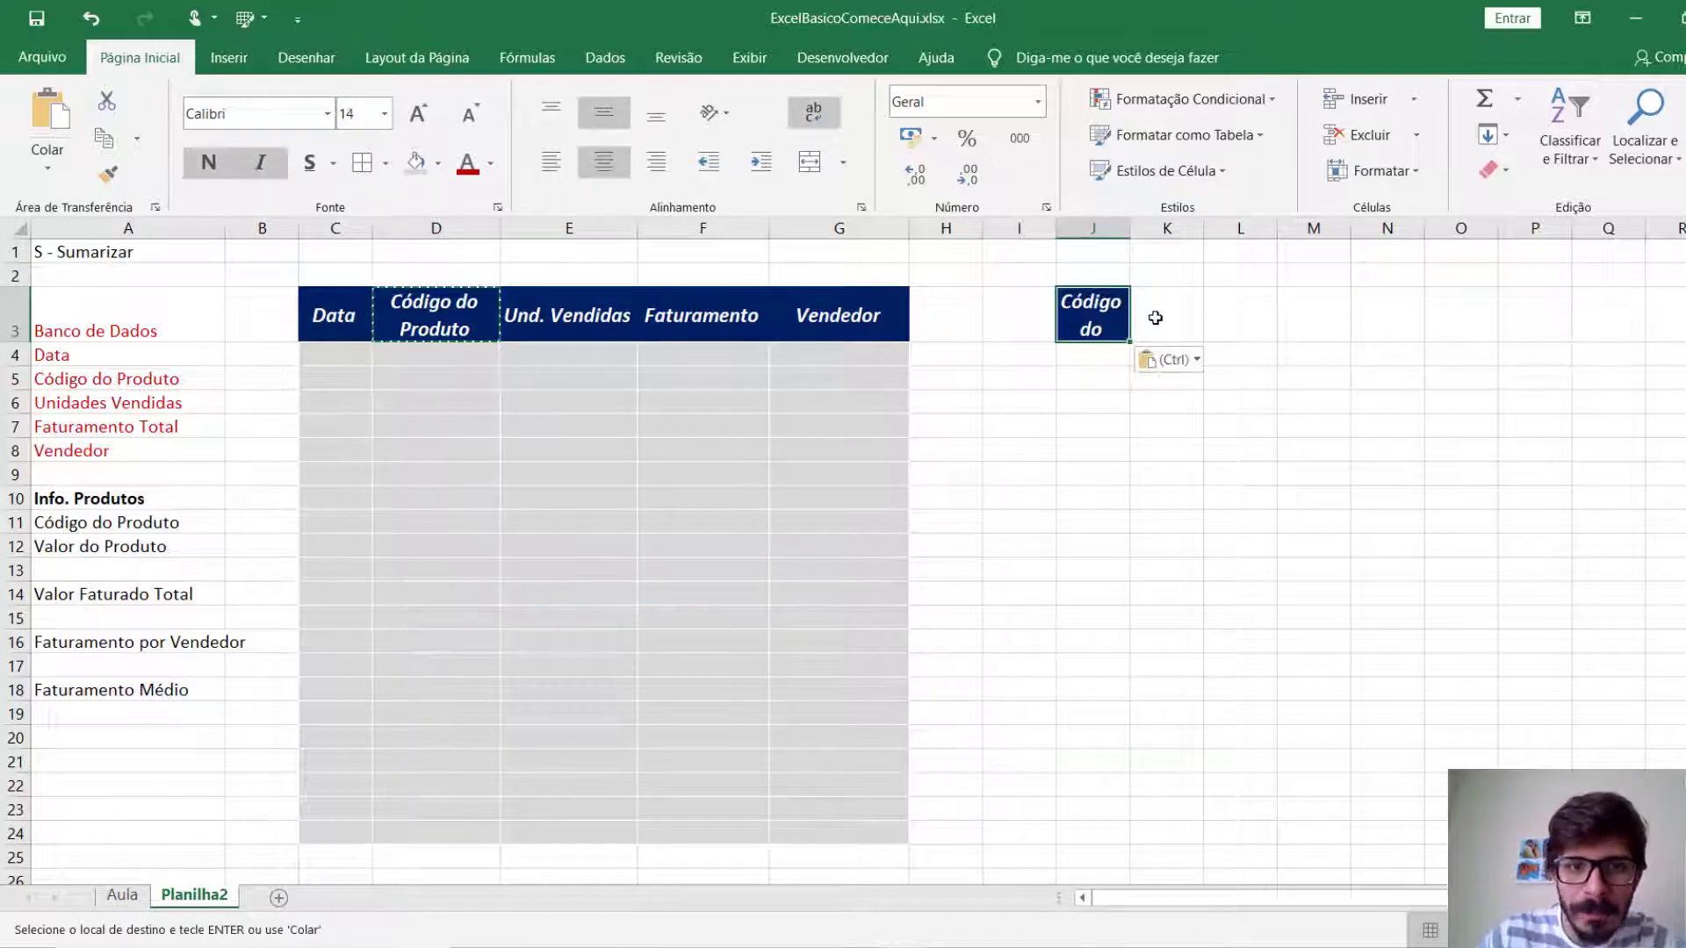
{"action": "left_click", "coordinate": [1168, 313]}
{"action": "key", "text": "ctrl+v"}
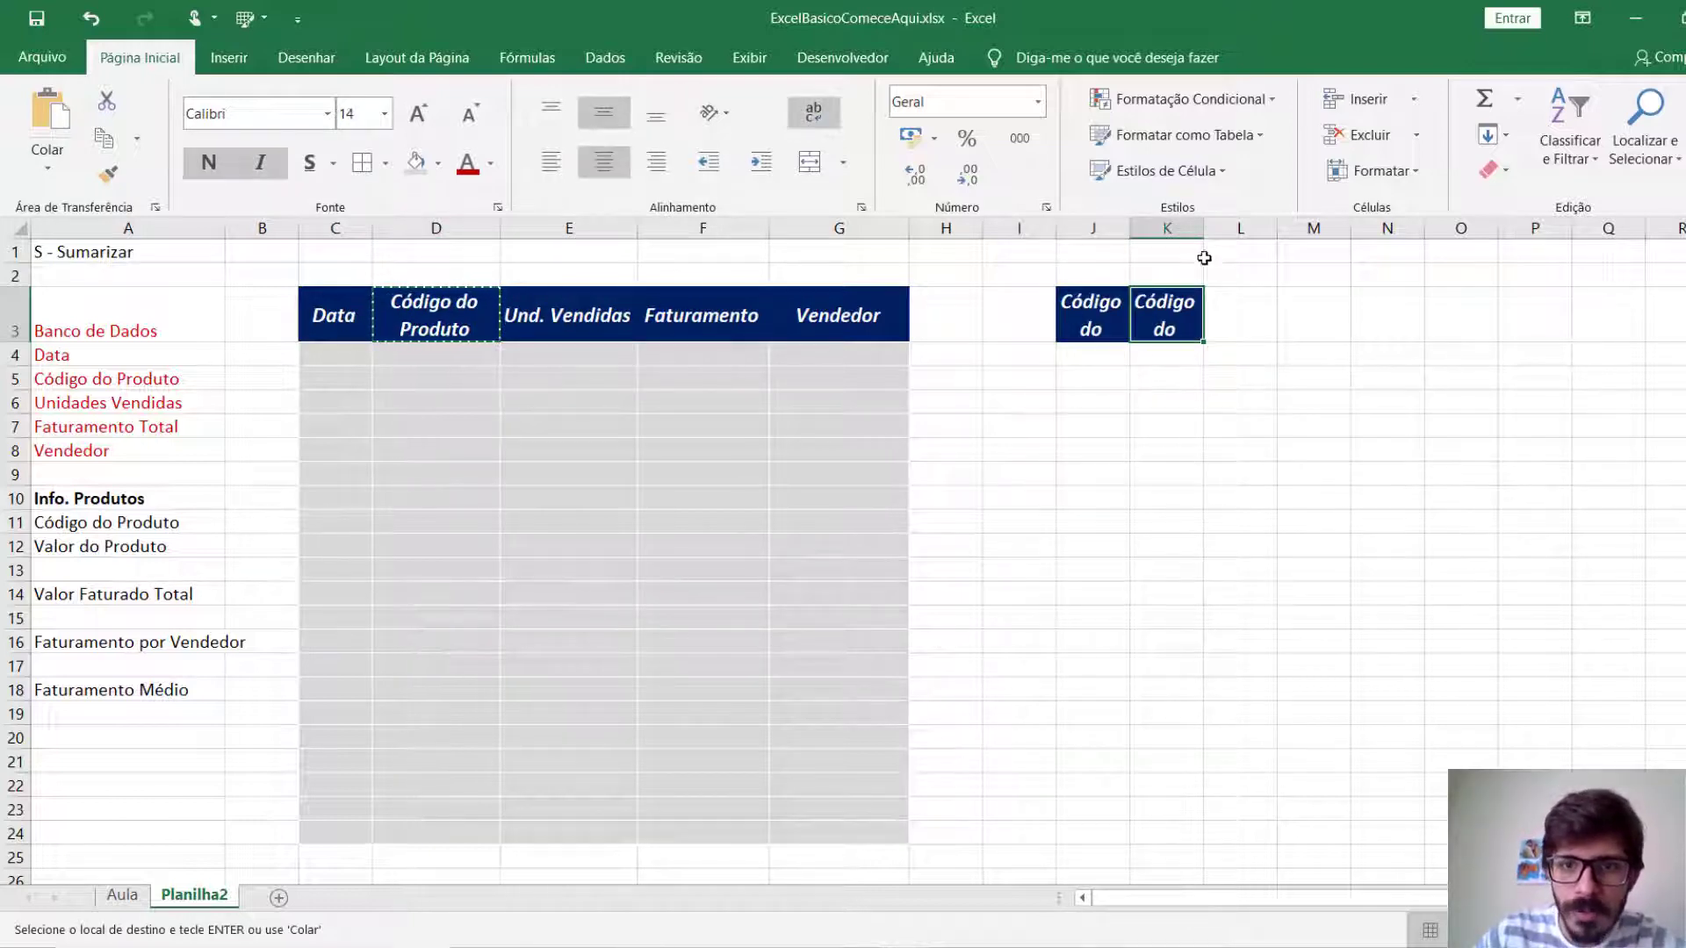
{"action": "key", "text": "Escape"}
{"action": "left_click_drag", "start_coordinate": [1130, 232], "coordinate": [1302, 232]}
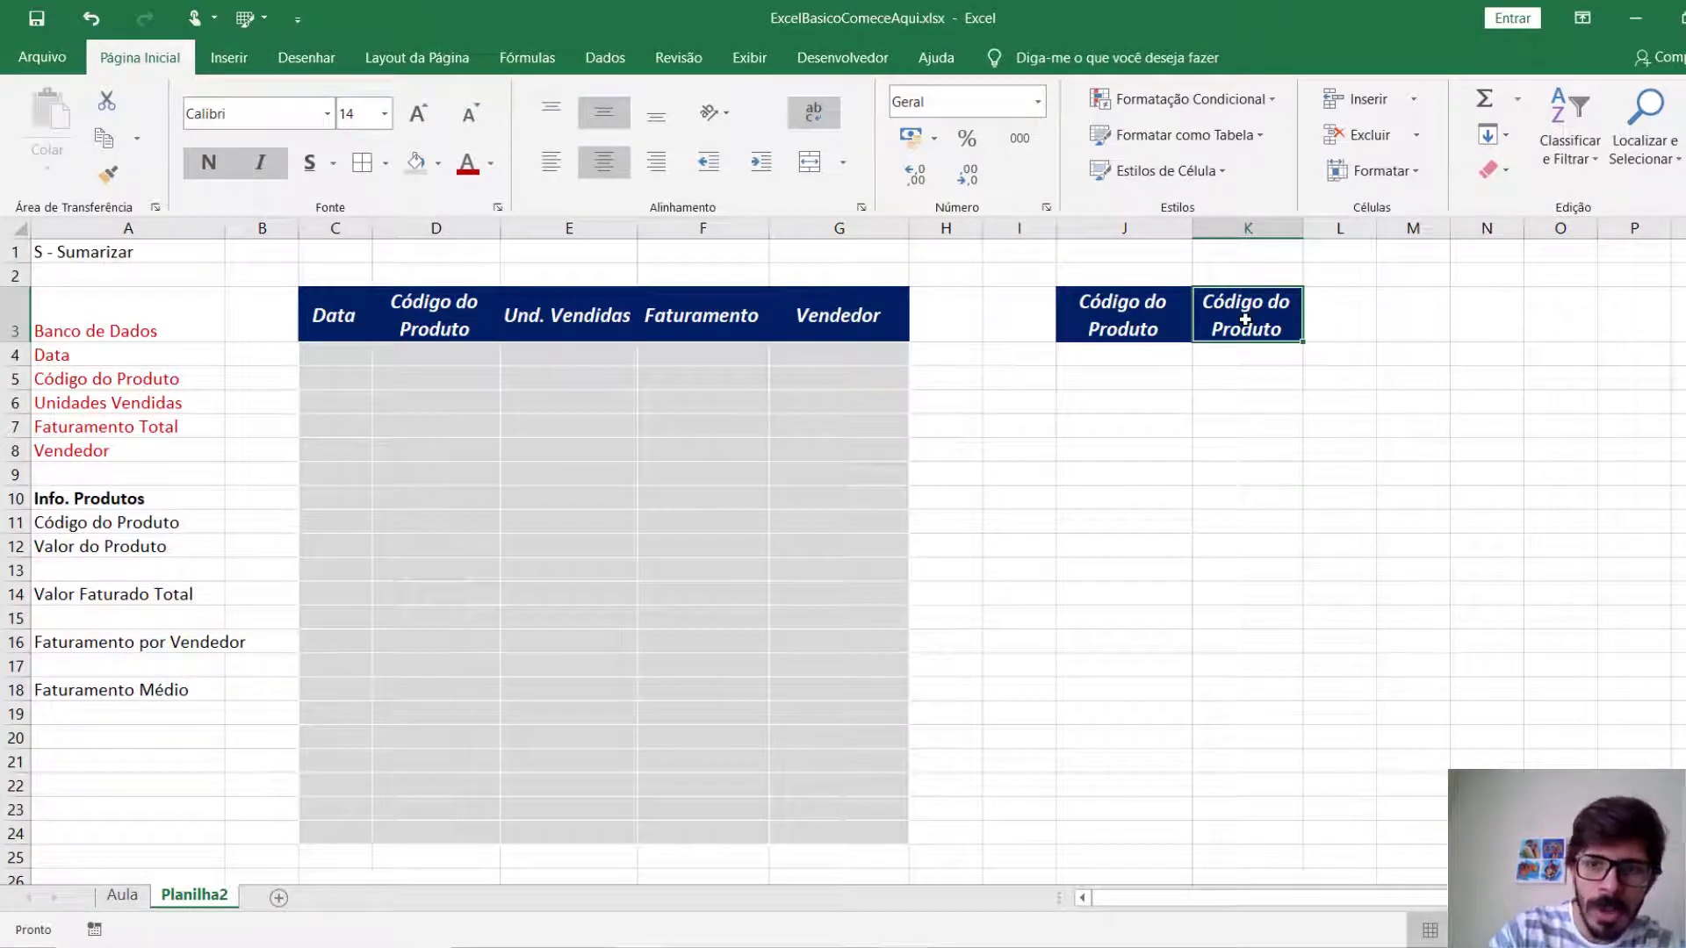
Replace the copied header text in K3 with Valor.
{"action": "key", "text": "BackSpace"}
{"action": "type", "text": "Valor"}
{"action": "key", "text": "Return"}
Fill the product table's data area J4:K6 with light grey and apply all borders in white.
{"action": "left_click_drag", "start_coordinate": [1119, 354], "coordinate": [1214, 397]}
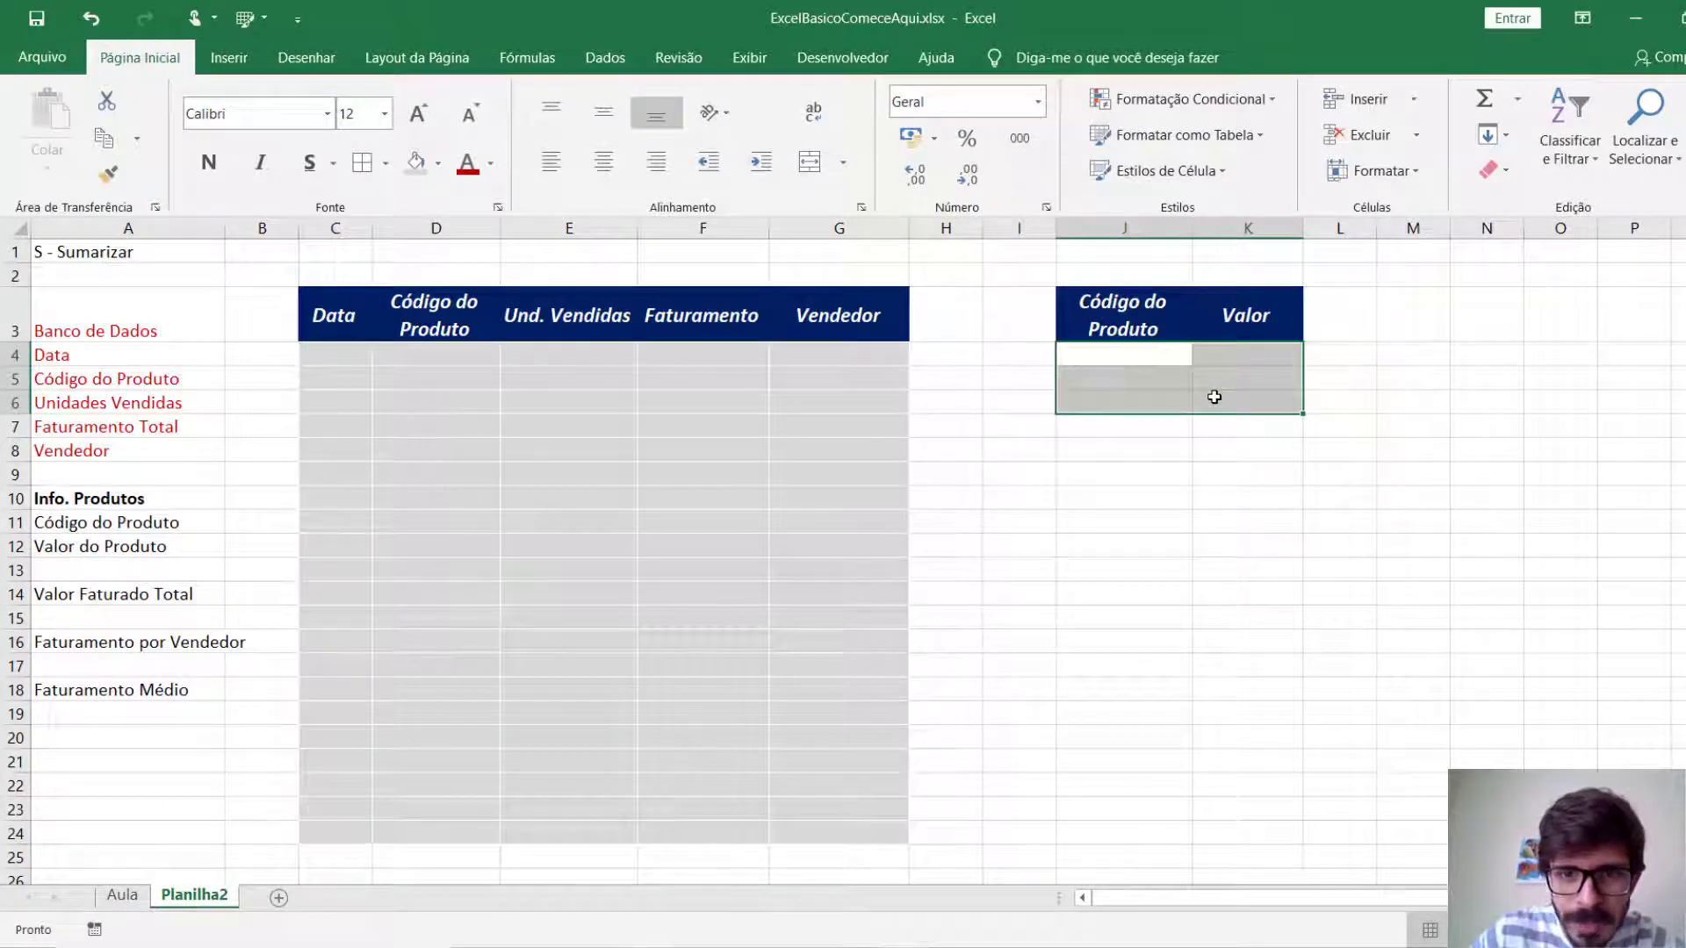
{"action": "left_click", "coordinate": [362, 164]}
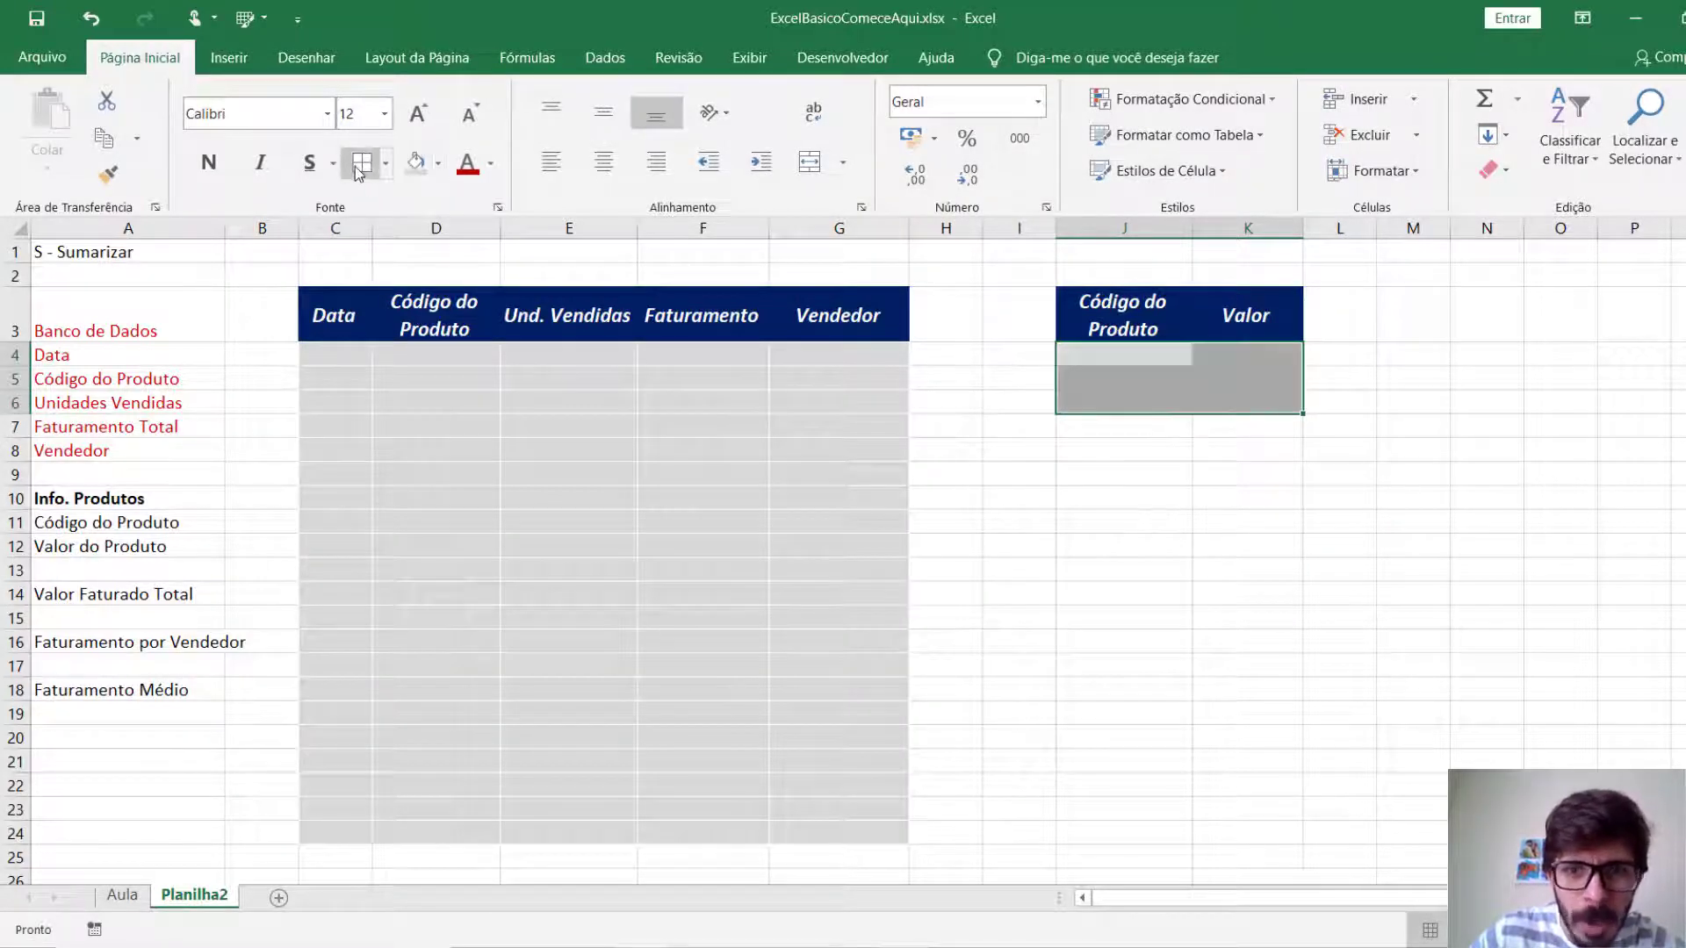
{"action": "left_click", "coordinate": [956, 482]}
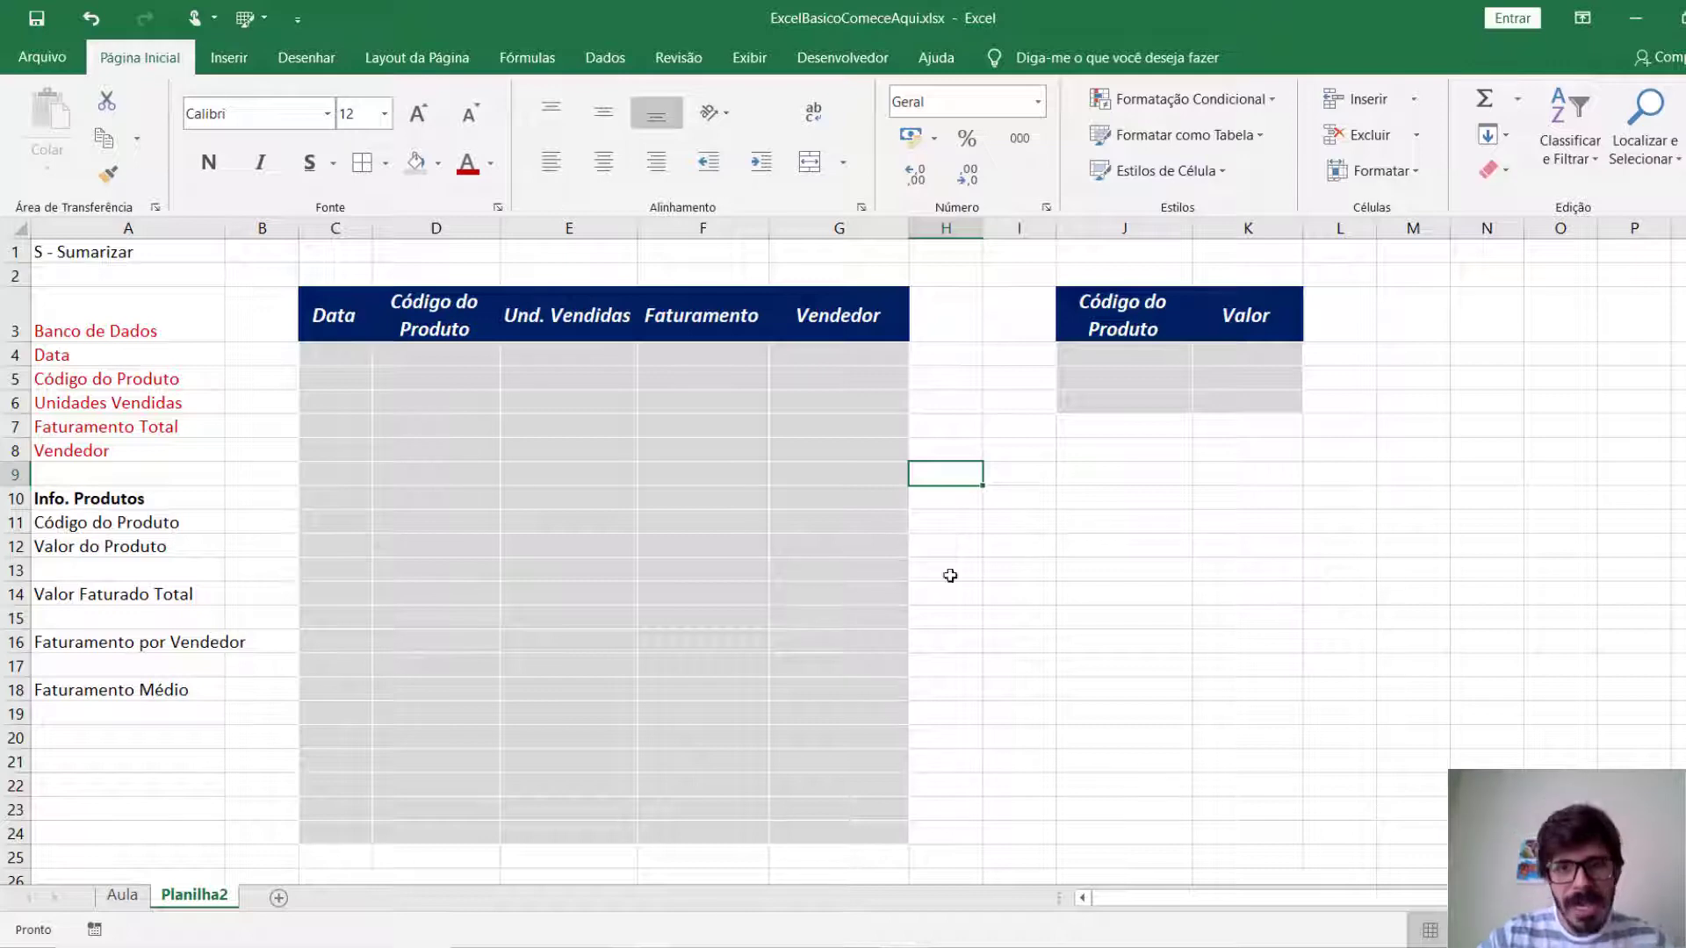
Colour the text of the Info. Produtos list in A10:A12 and the Banco de Dados list in A3:A8 green.
{"action": "left_click_drag", "start_coordinate": [1132, 326], "coordinate": [1220, 396]}
{"action": "left_click_drag", "start_coordinate": [135, 504], "coordinate": [134, 553]}
{"action": "left_click", "coordinate": [490, 164]}
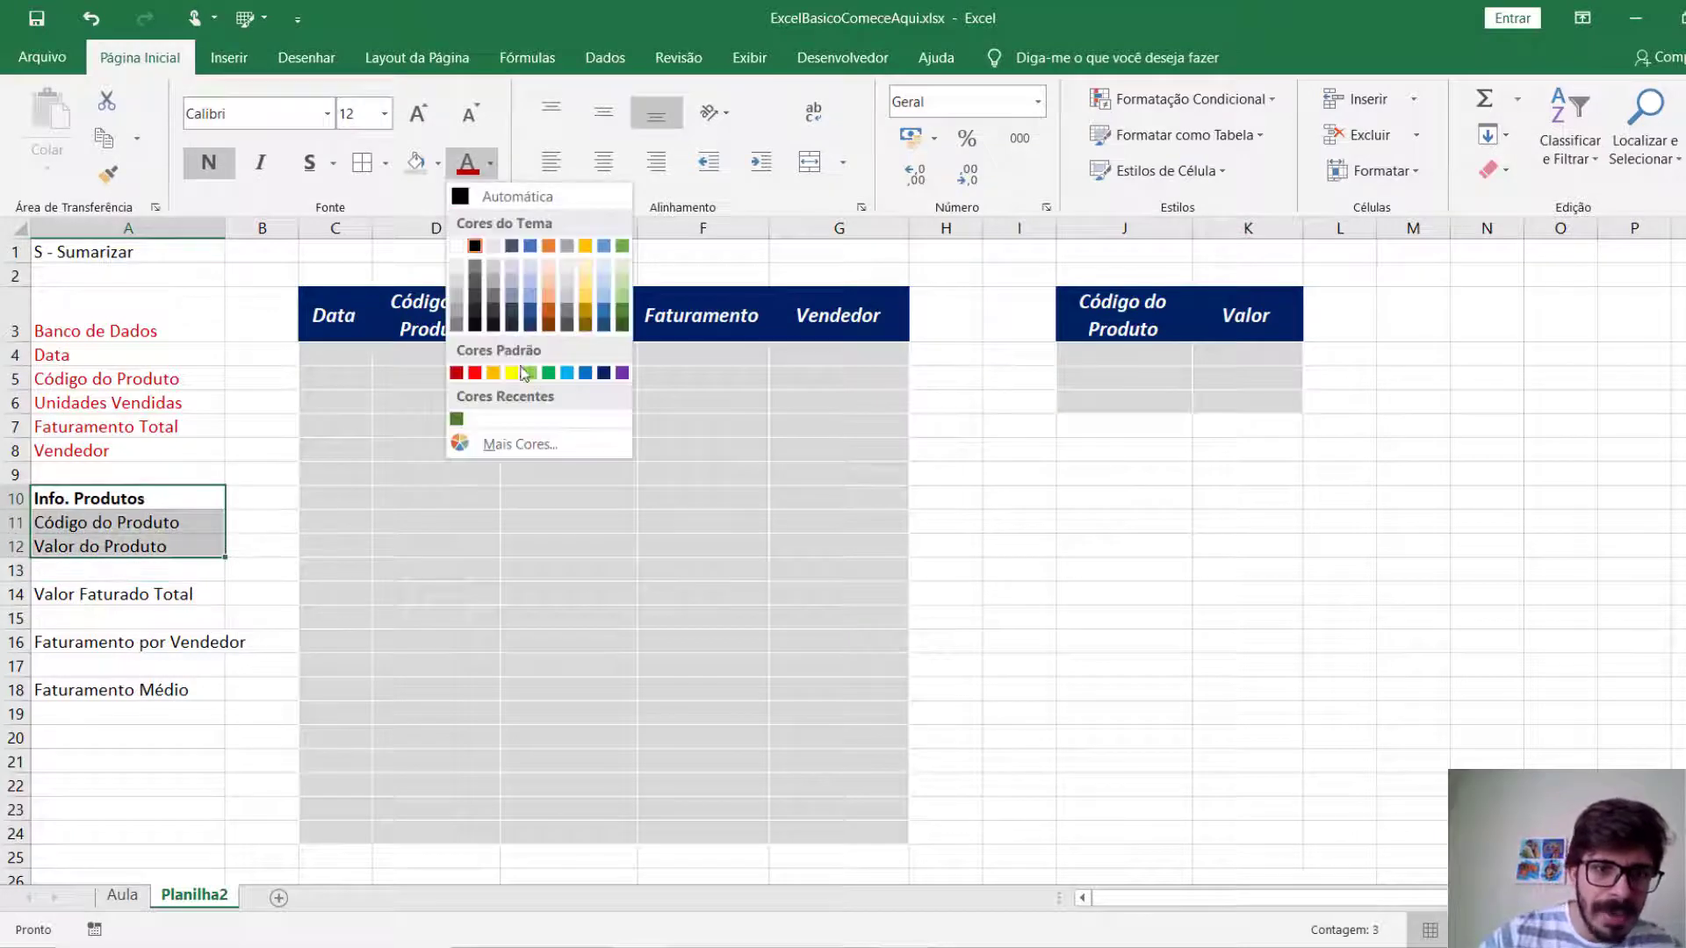
{"action": "left_click", "coordinate": [456, 419]}
{"action": "left_click_drag", "start_coordinate": [127, 332], "coordinate": [145, 449]}
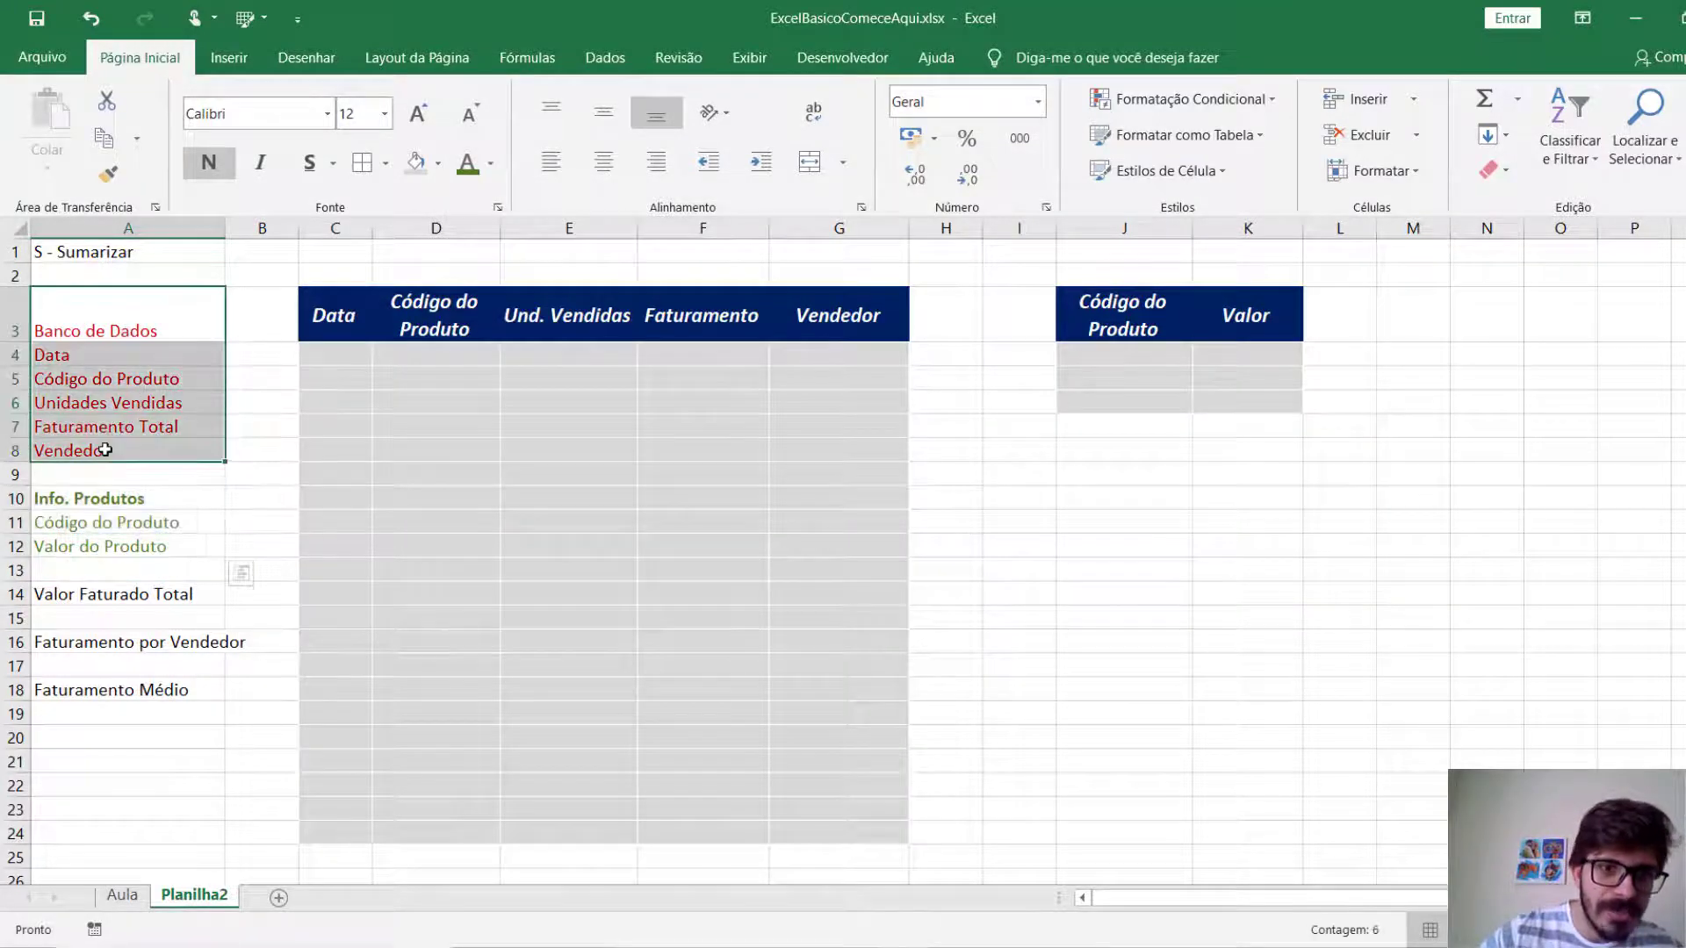
{"action": "left_click", "coordinate": [468, 163]}
Make the Valor Faturado Total, Faturamento por Vendedor and Faturamento Médio items in A14:A18 bold.
{"action": "left_click_drag", "start_coordinate": [112, 595], "coordinate": [104, 687]}
{"action": "key", "text": "ctrl+n"}
{"action": "left_click", "coordinate": [102, 749]}
{"action": "left_click", "coordinate": [128, 597]}
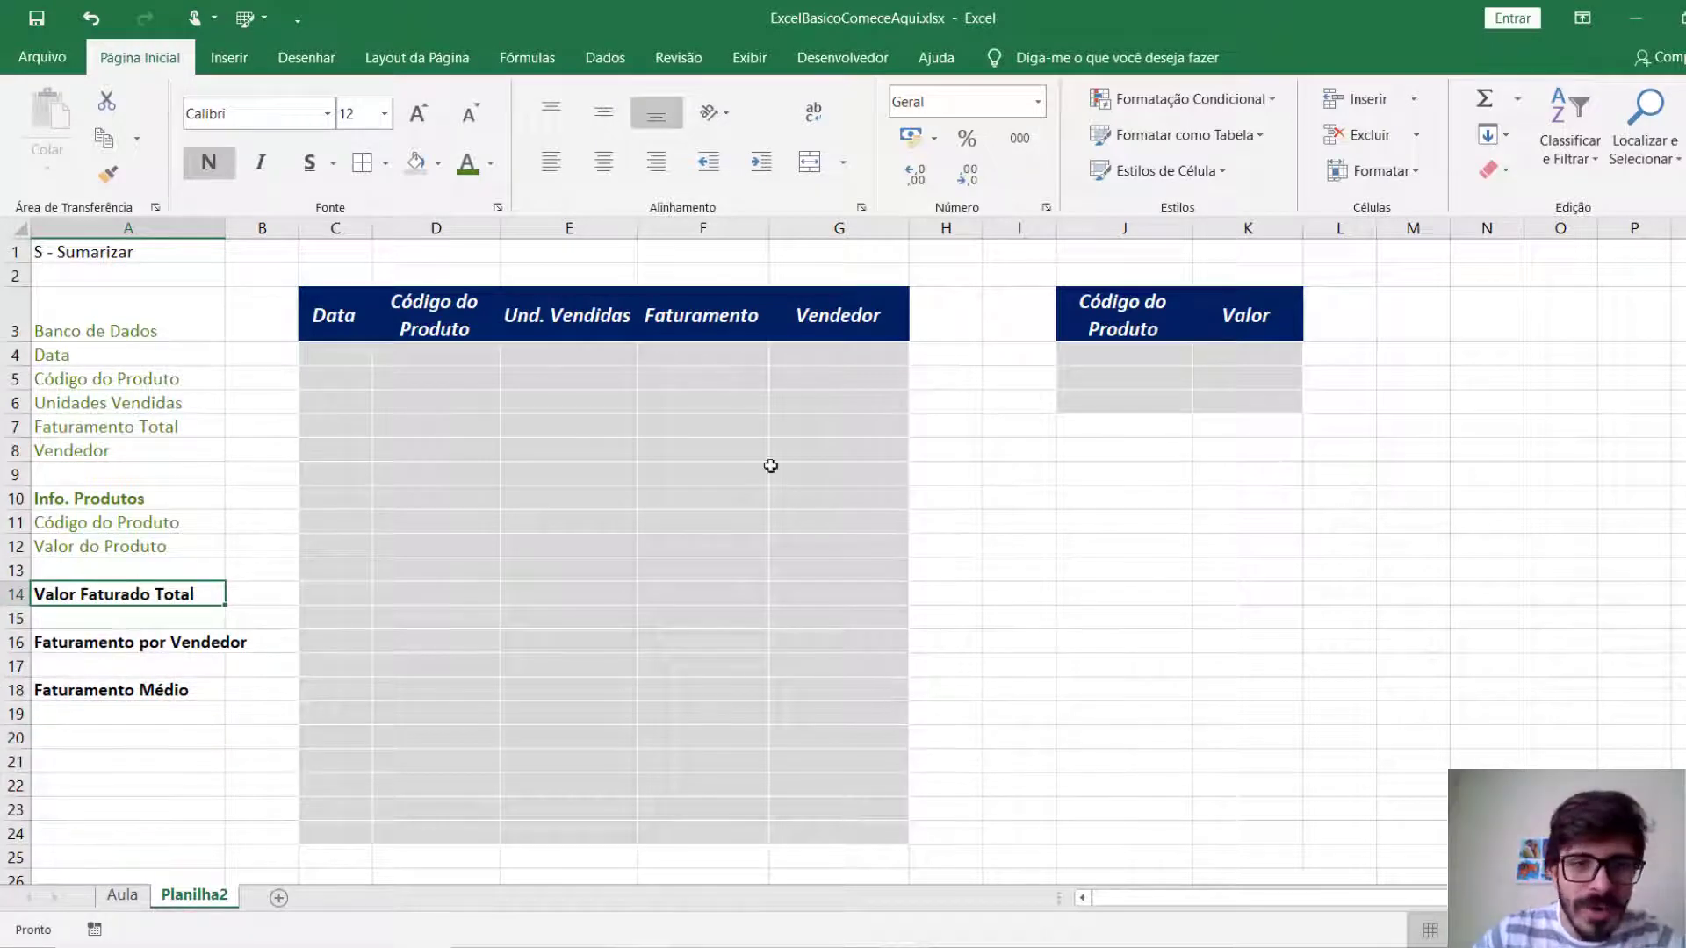
Enter the label Valor Total Faturado in J11 and widen column J to fit it.
{"action": "left_click", "coordinate": [1097, 519]}
{"action": "type", "text": "Va"}
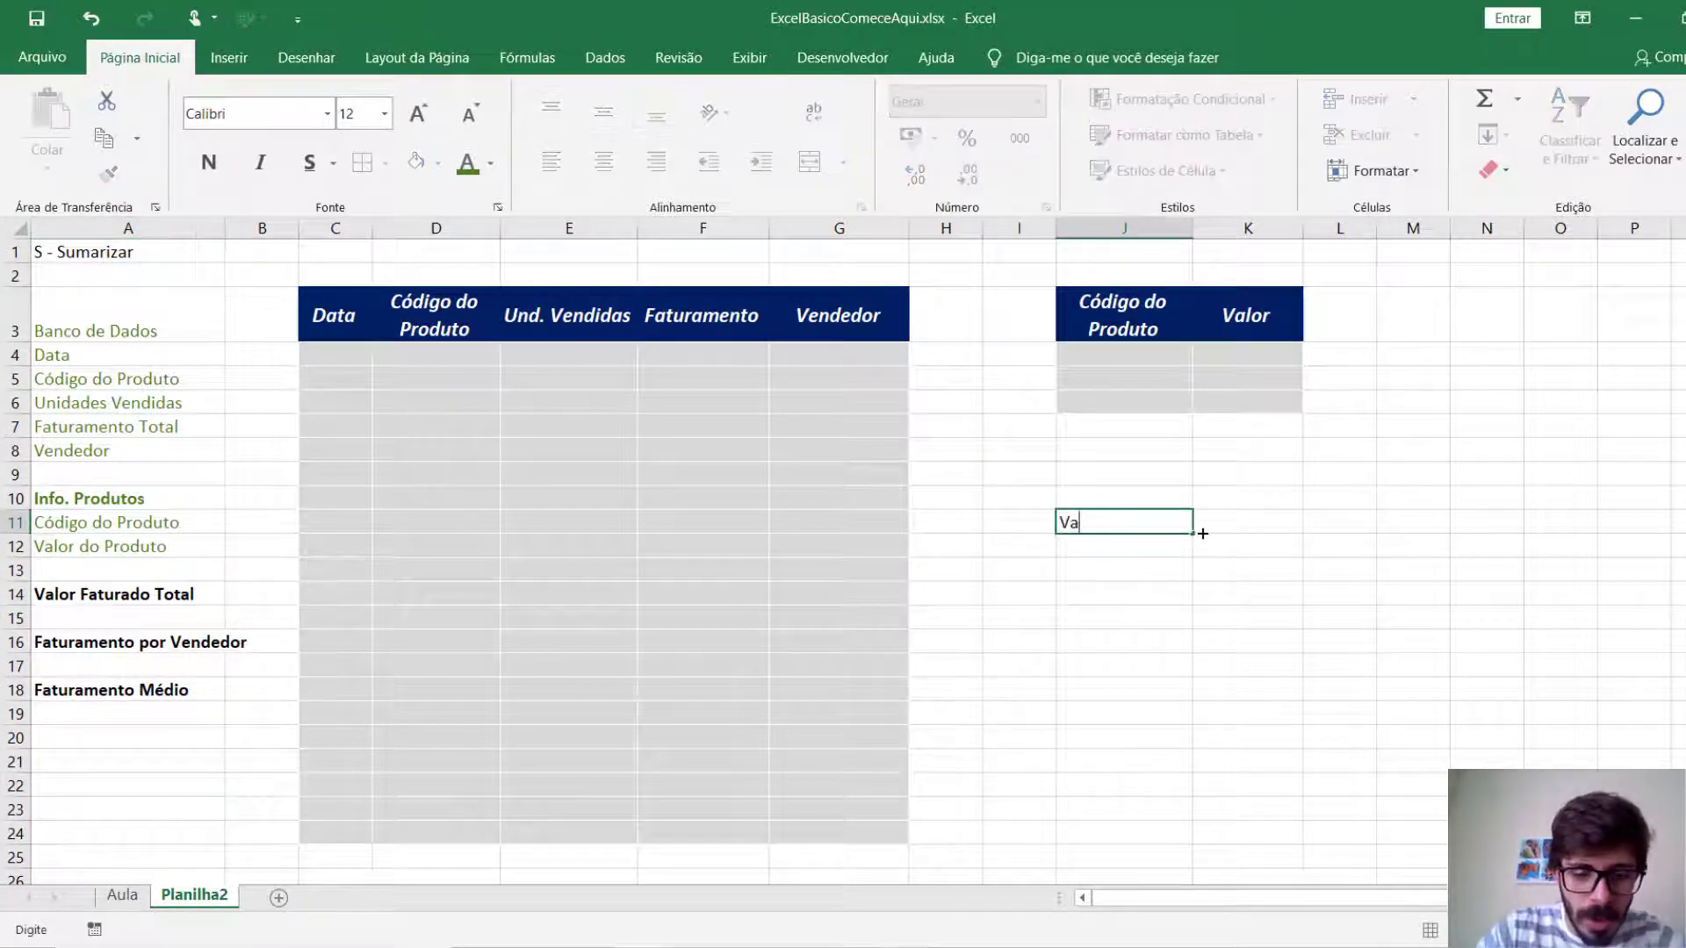
{"action": "type", "text": "lor Total Faturdo"}
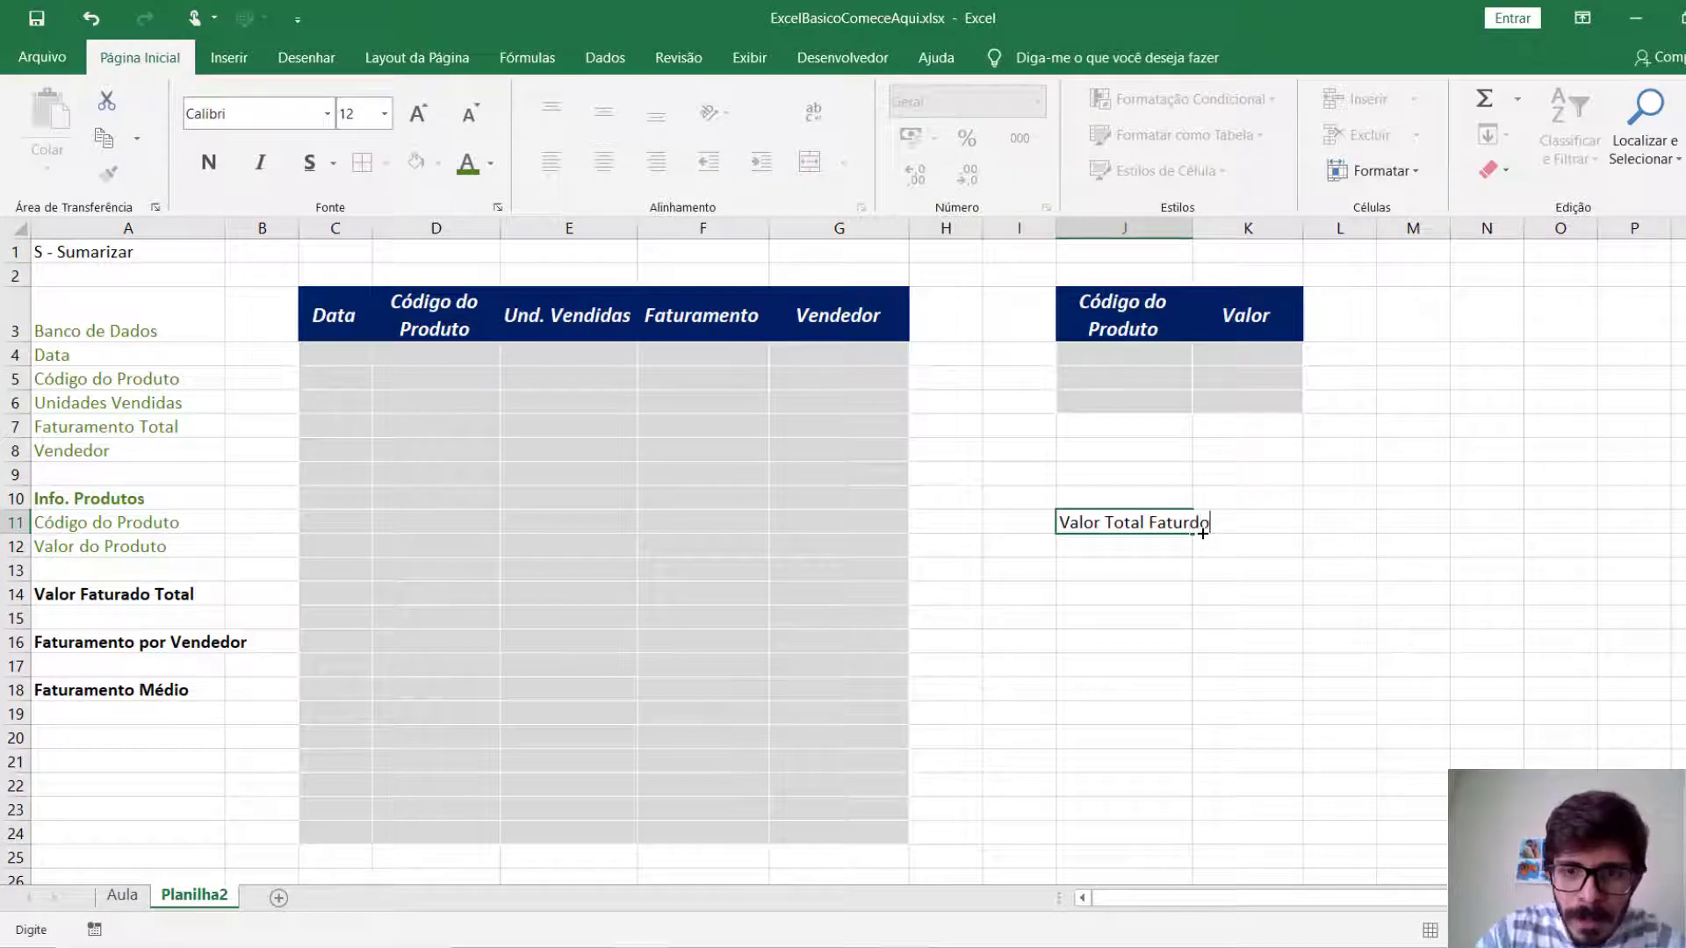
{"action": "key", "text": "BackSpace"}
{"action": "key", "text": "BackSpace"}
{"action": "type", "text": "ado"}
{"action": "key", "text": "Return"}
{"action": "left_click_drag", "start_coordinate": [1194, 228], "coordinate": [1251, 228]}
Check the layout on the Aula sheet, and enter Vendedor in J14 and Valor Faturado in K14 of Planilha2, widening column K.
{"action": "left_click", "coordinate": [1174, 595]}
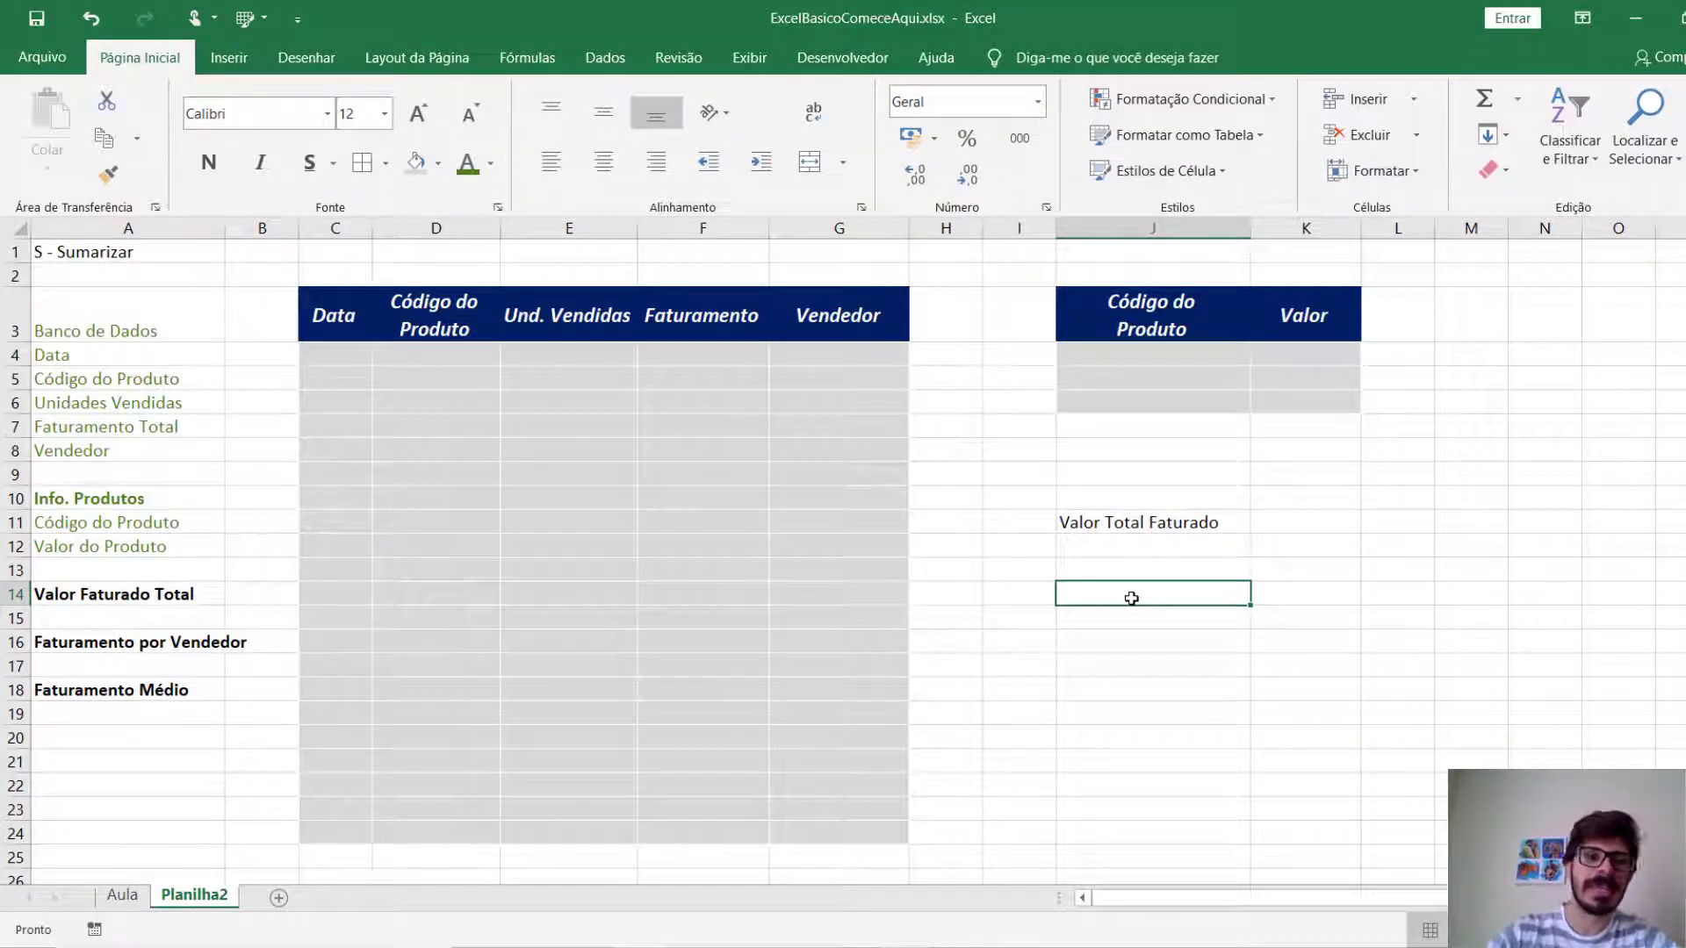
{"action": "left_click", "coordinate": [130, 901]}
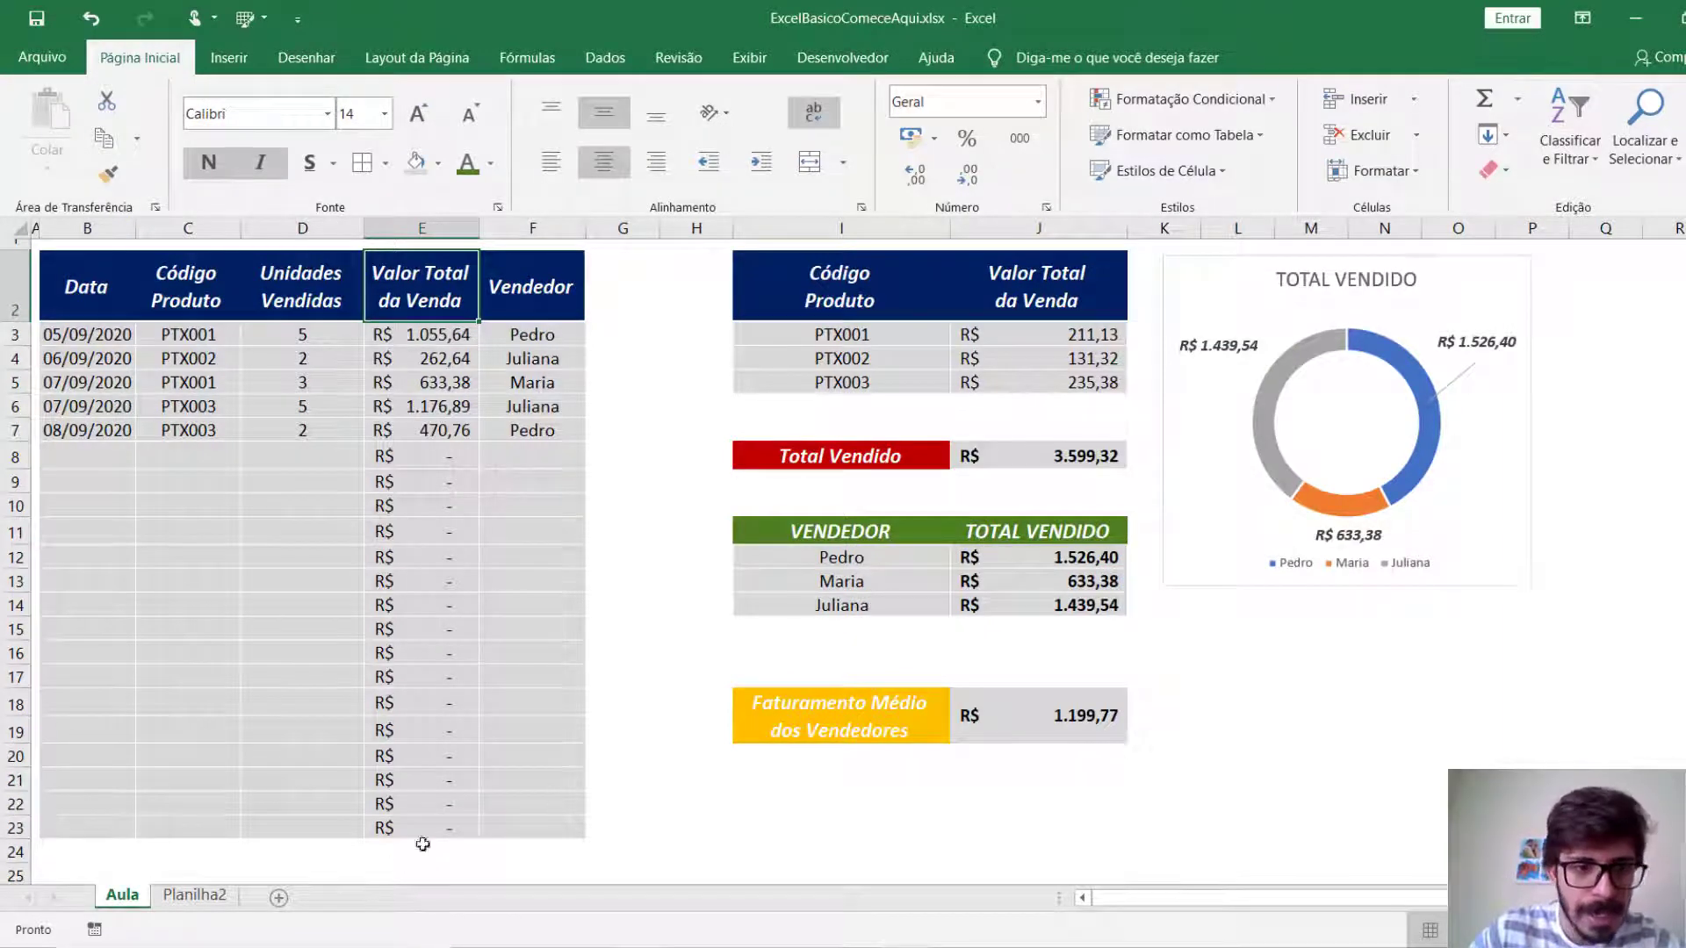
{"action": "left_click", "coordinate": [194, 895]}
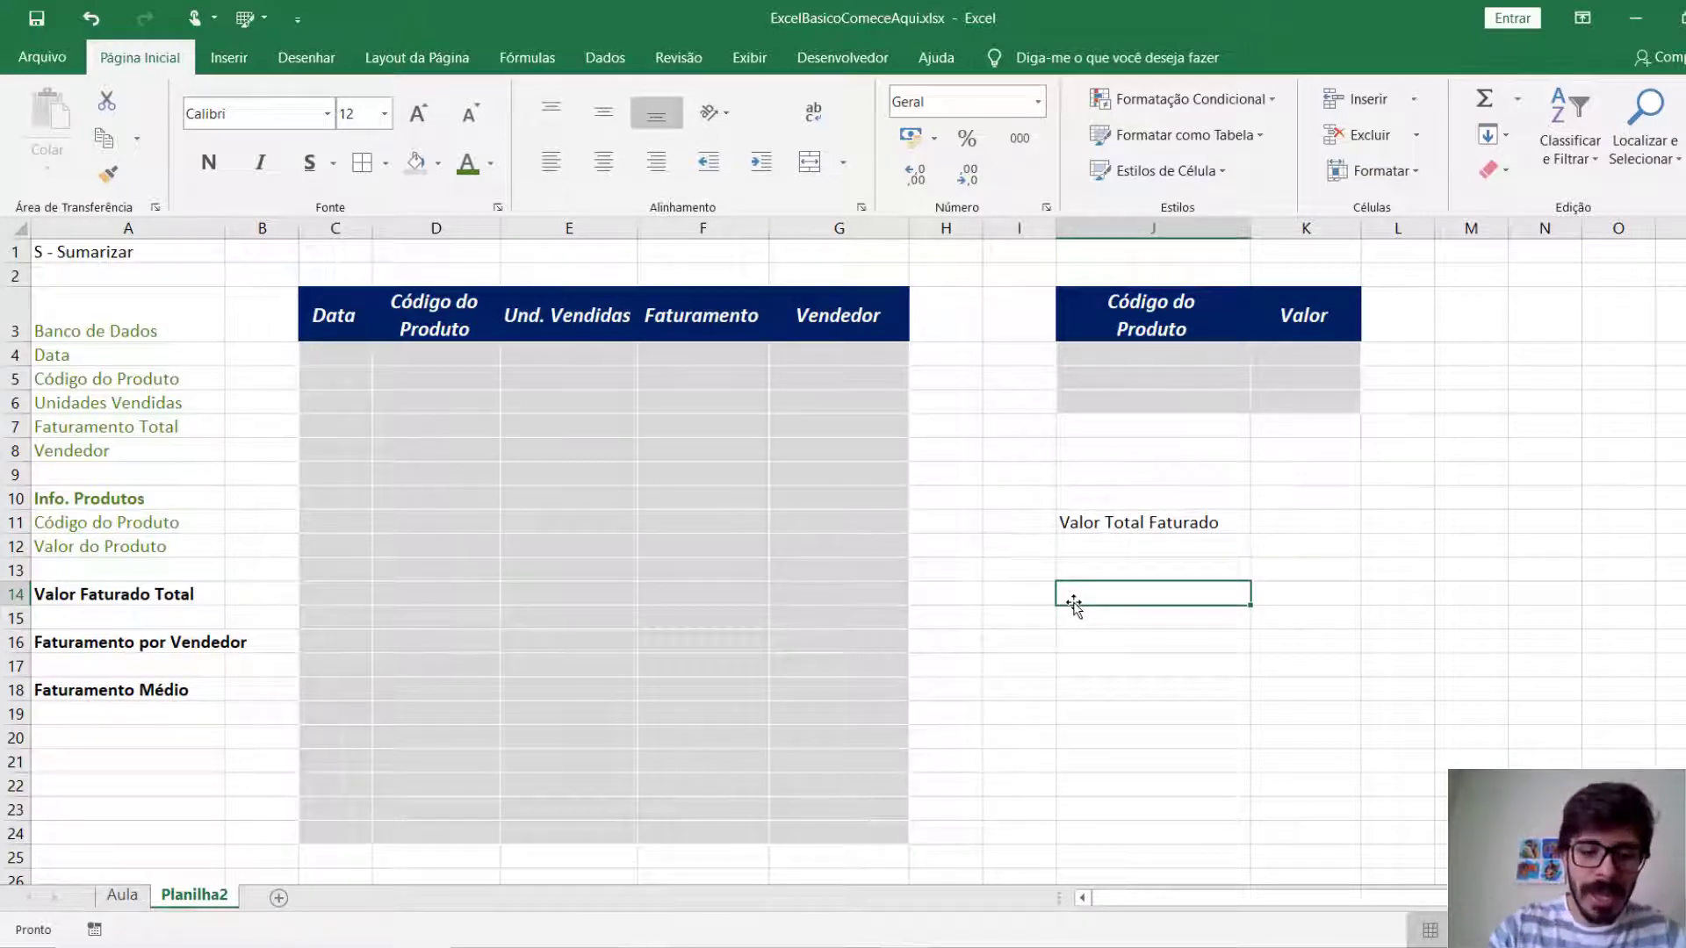
{"action": "type", "text": "Vendedor"}
{"action": "key", "text": "Tab"}
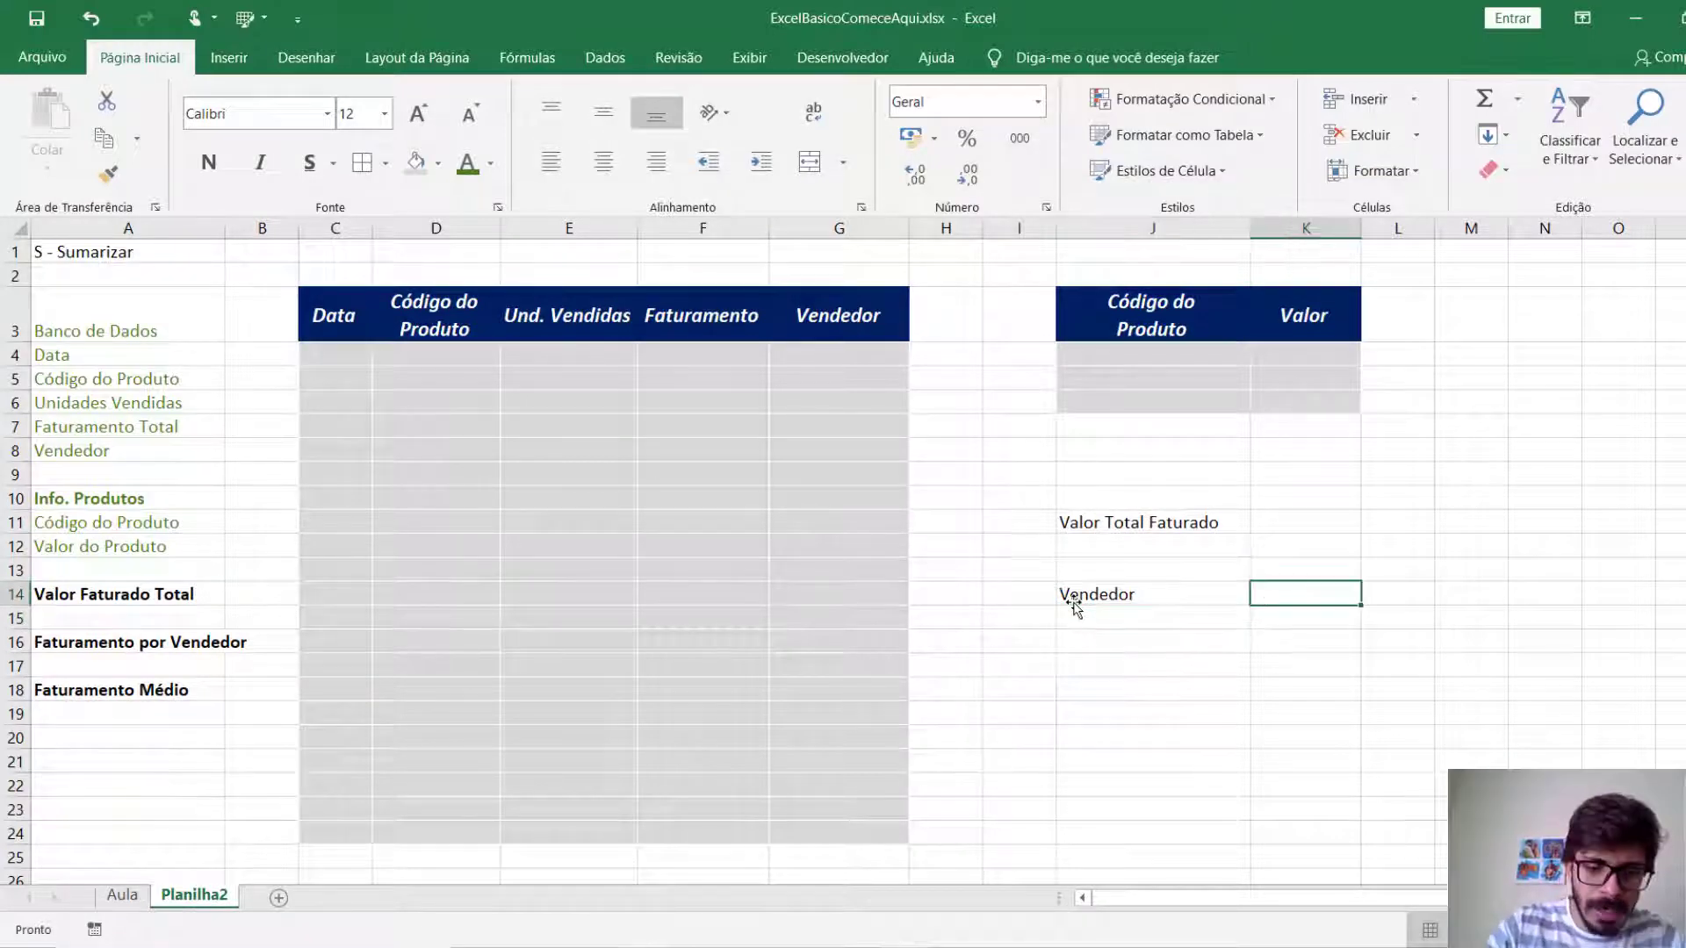
{"action": "type", "text": "Valor Faturado"}
{"action": "key", "text": "Return"}
{"action": "left_click_drag", "start_coordinate": [1359, 225], "coordinate": [1387, 224]}
Extend the K3 header to Valor Unitário and widen column K to fit it.
{"action": "left_click", "coordinate": [1322, 317]}
{"action": "key", "text": "F2"}
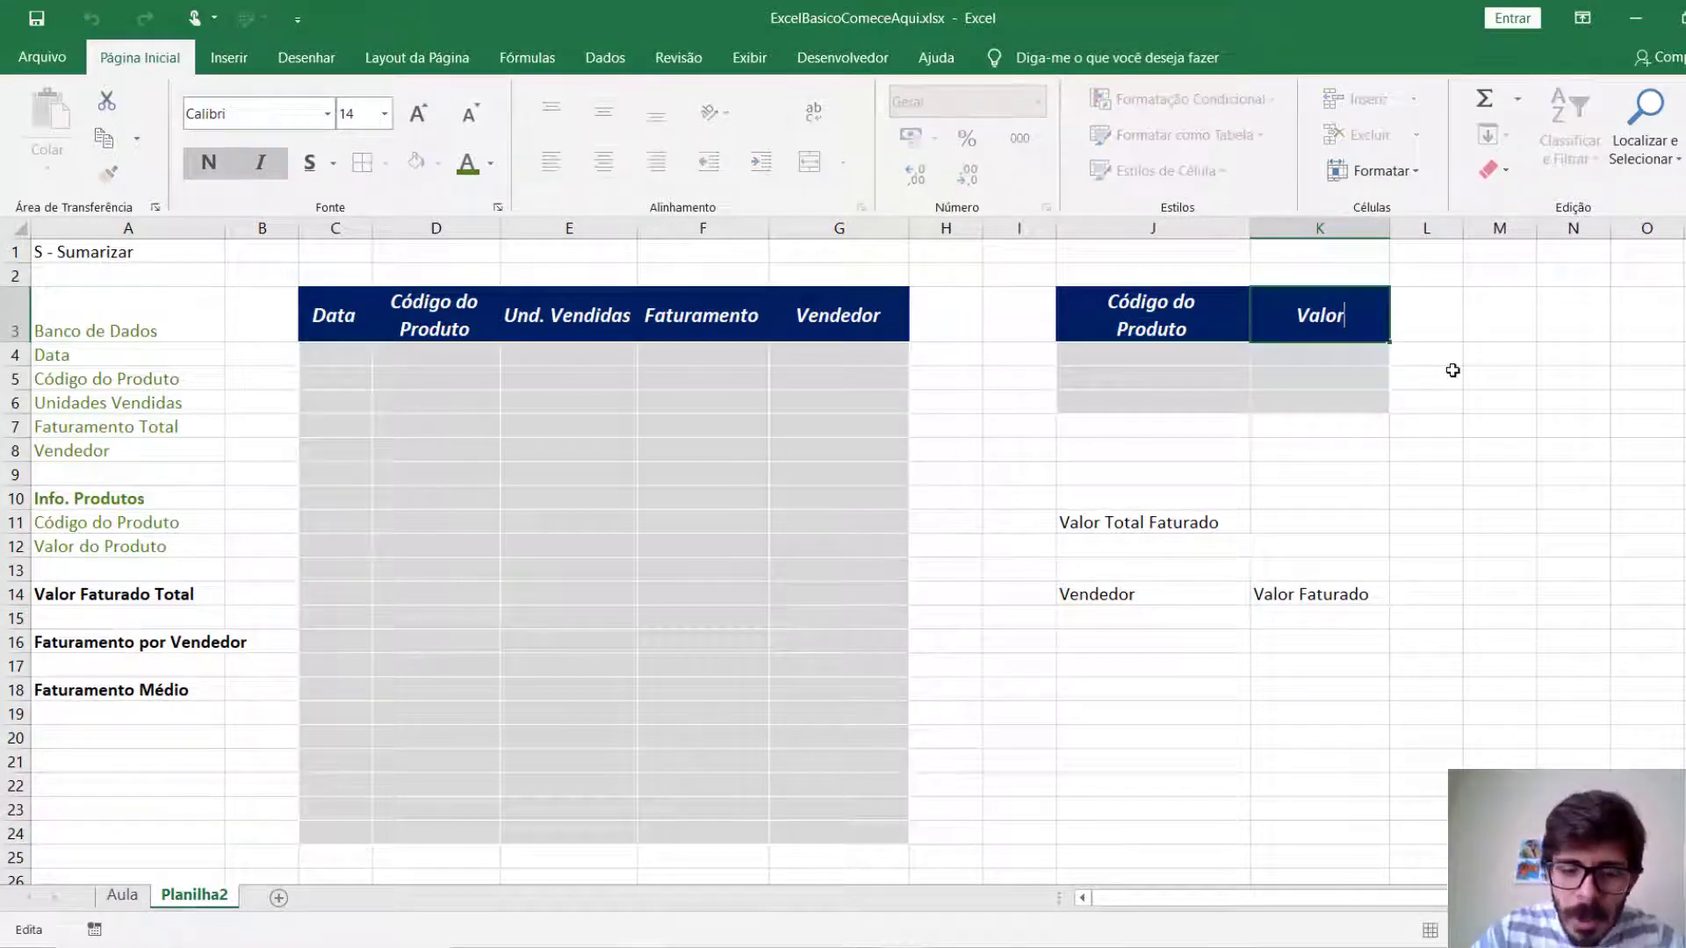
{"action": "type", "text": "Unitário"}
{"action": "key", "text": "Return"}
{"action": "left_click_drag", "start_coordinate": [1395, 230], "coordinate": [1411, 230]}
{"action": "left_click", "coordinate": [1153, 760]}
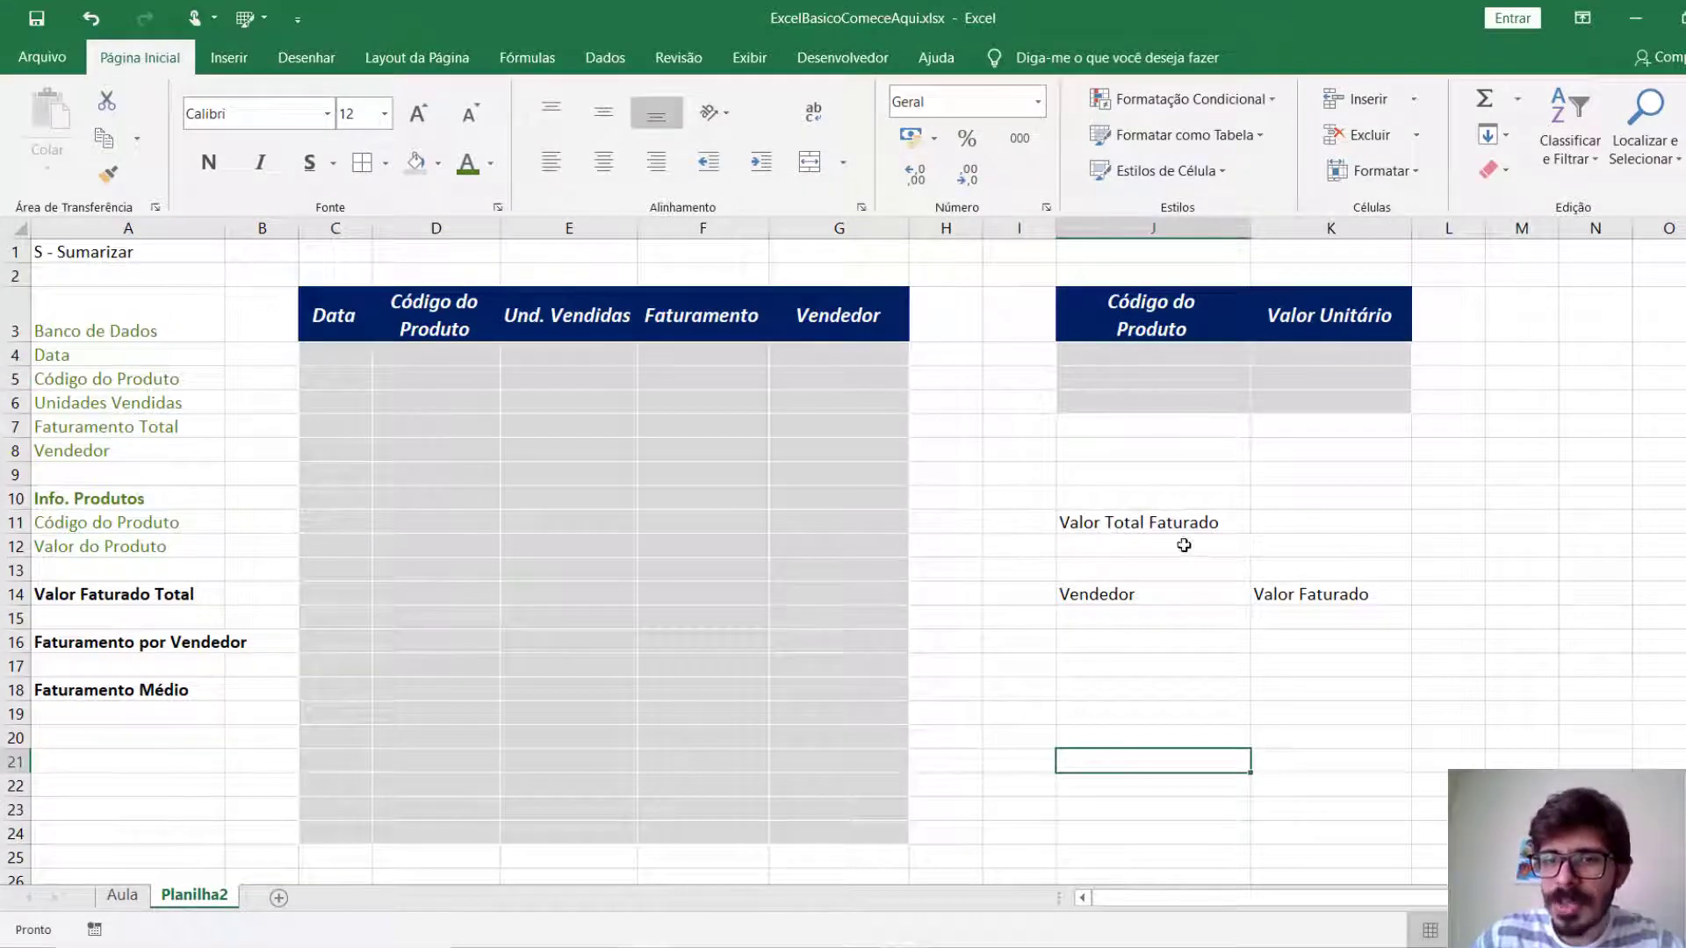
Format the Valor Total Faturado label in J11 with a red fill and white bold italic text, following the Aula sheet.
{"action": "key", "text": "ctrl+Page_Up"}
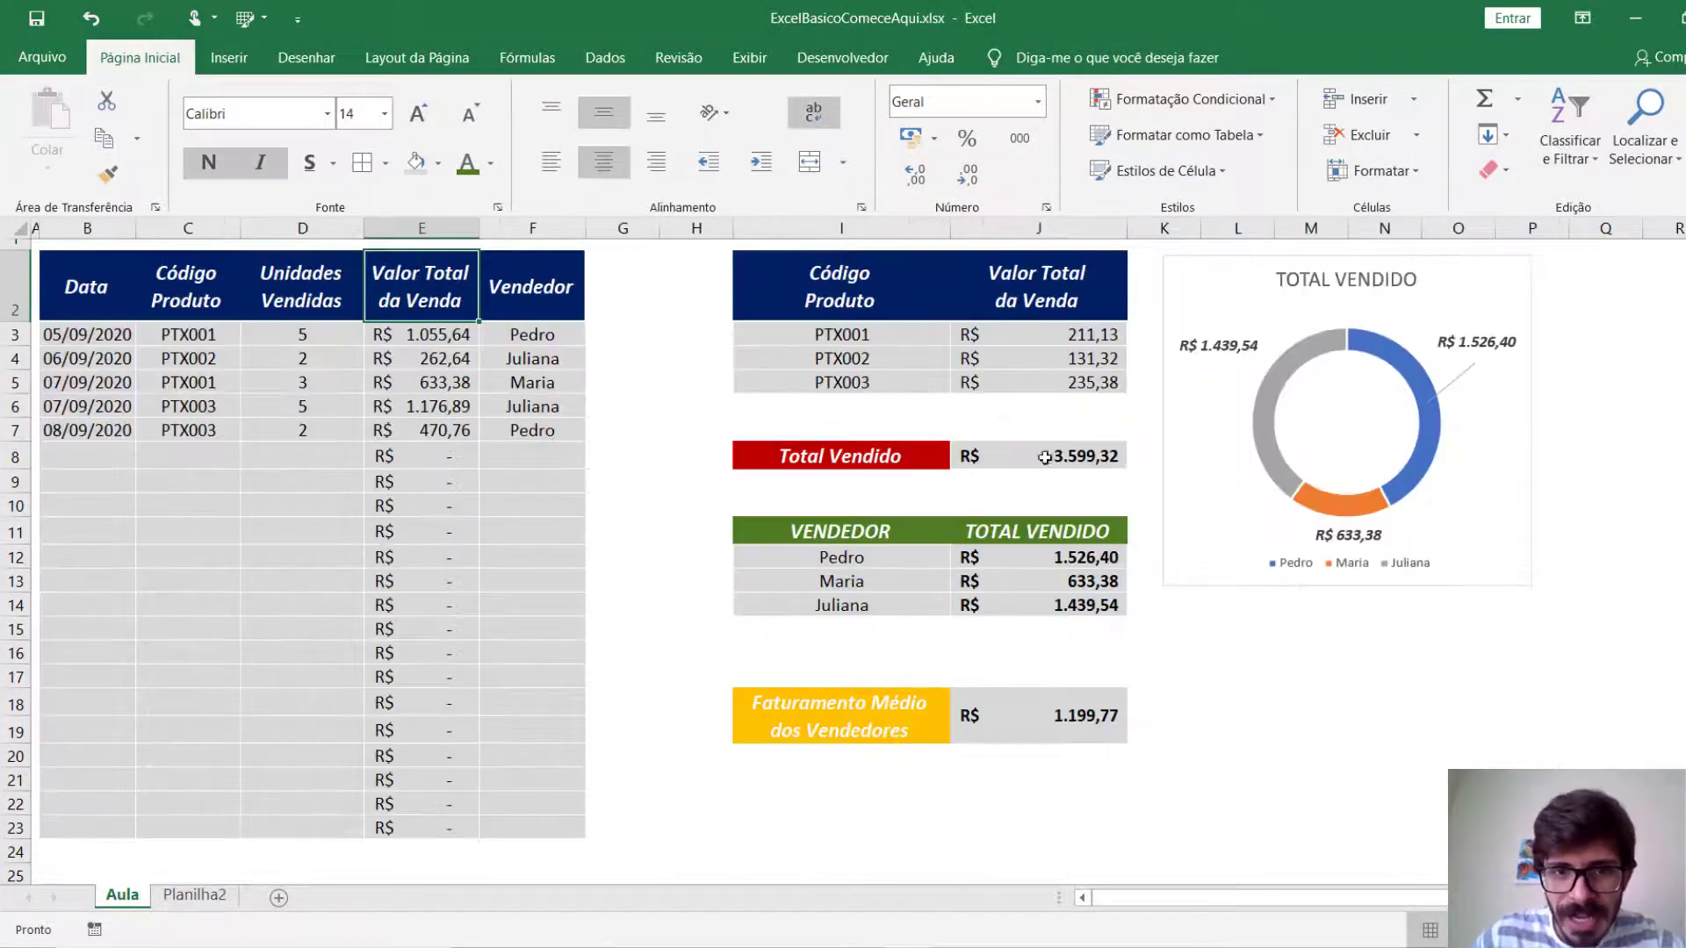
{"action": "left_click", "coordinate": [200, 895]}
{"action": "left_click", "coordinate": [1100, 524]}
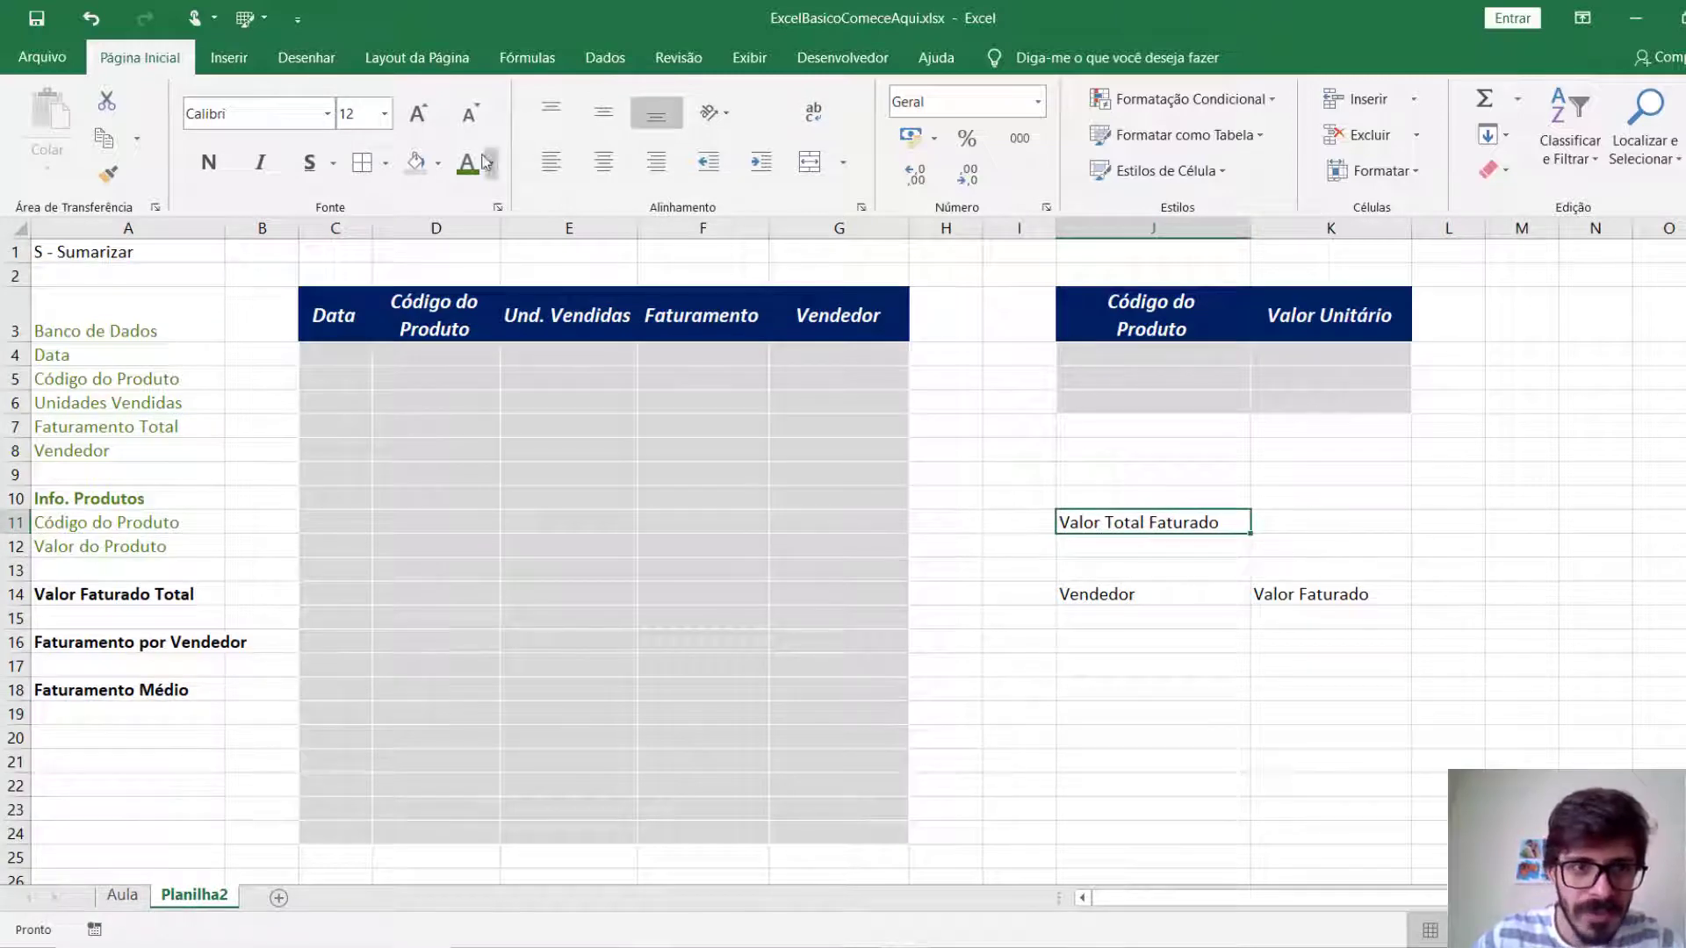
{"action": "left_click", "coordinate": [438, 164]}
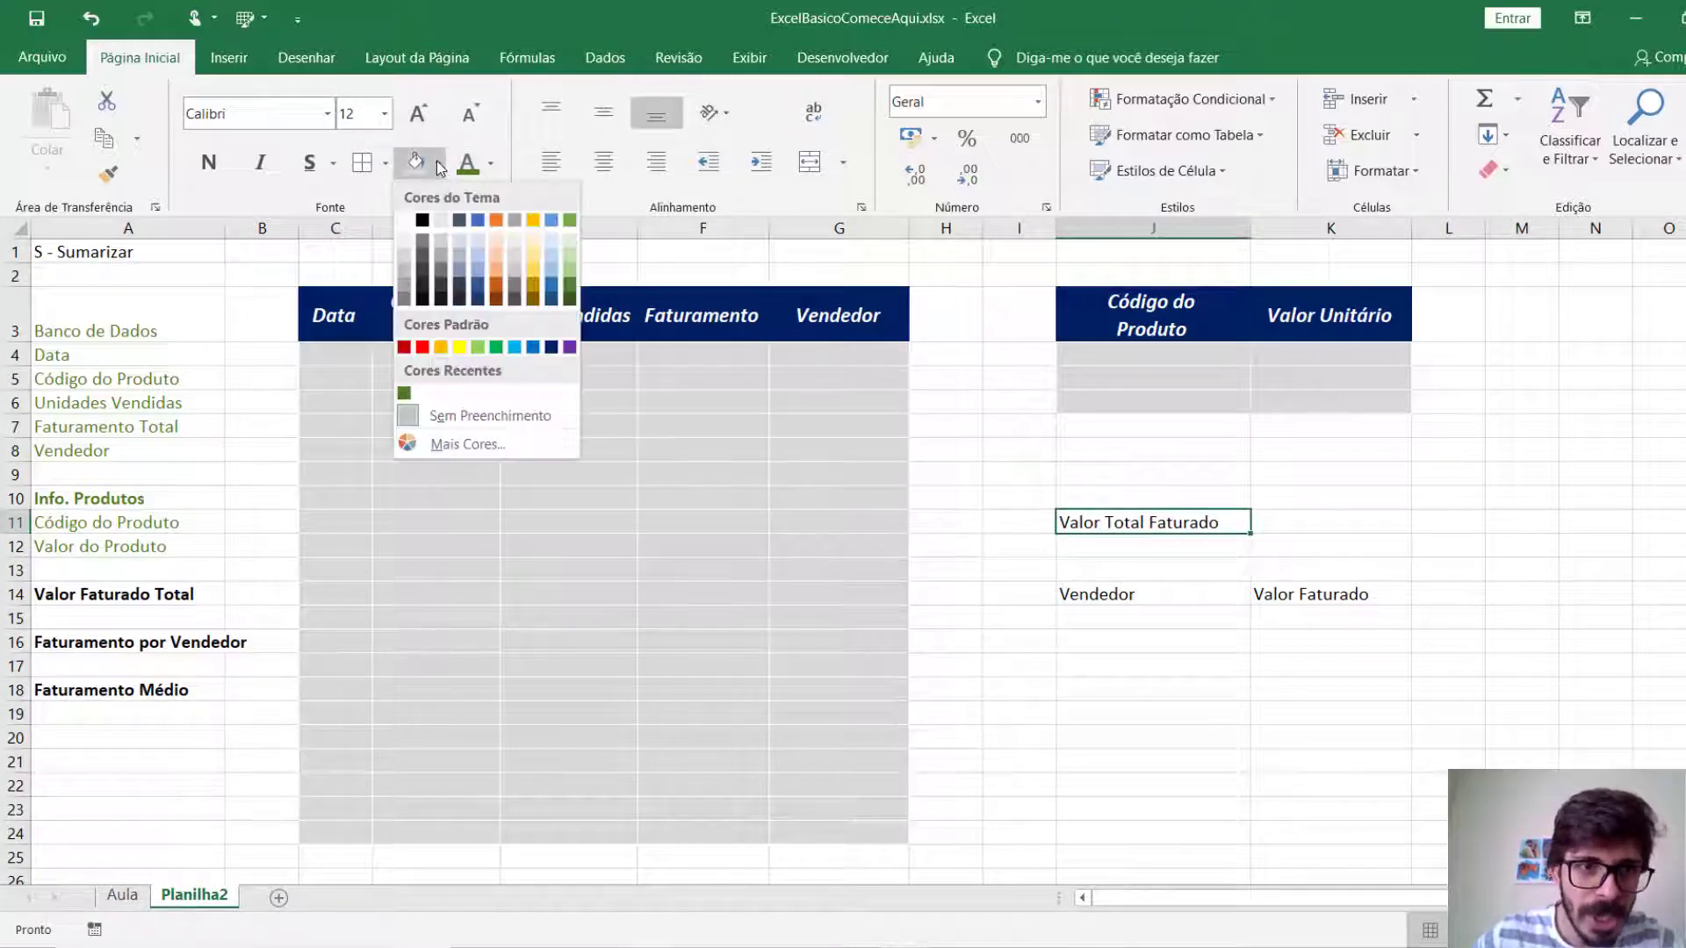
{"action": "left_click", "coordinate": [422, 347]}
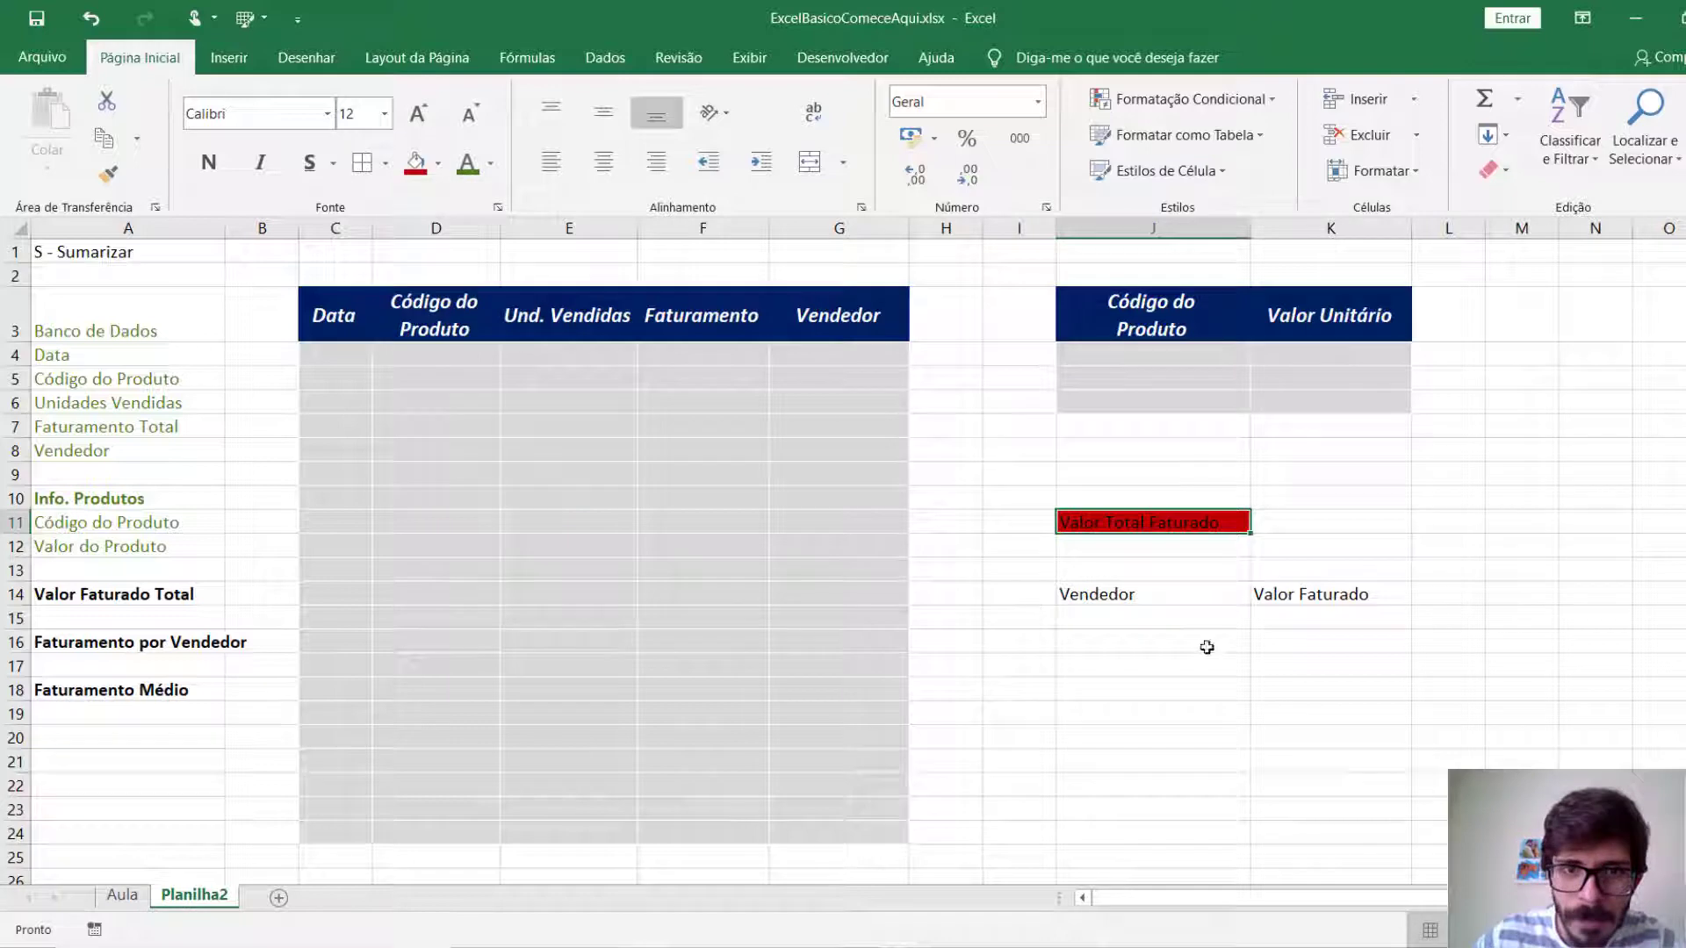
{"action": "left_click", "coordinate": [490, 165]}
{"action": "left_click", "coordinate": [458, 246]}
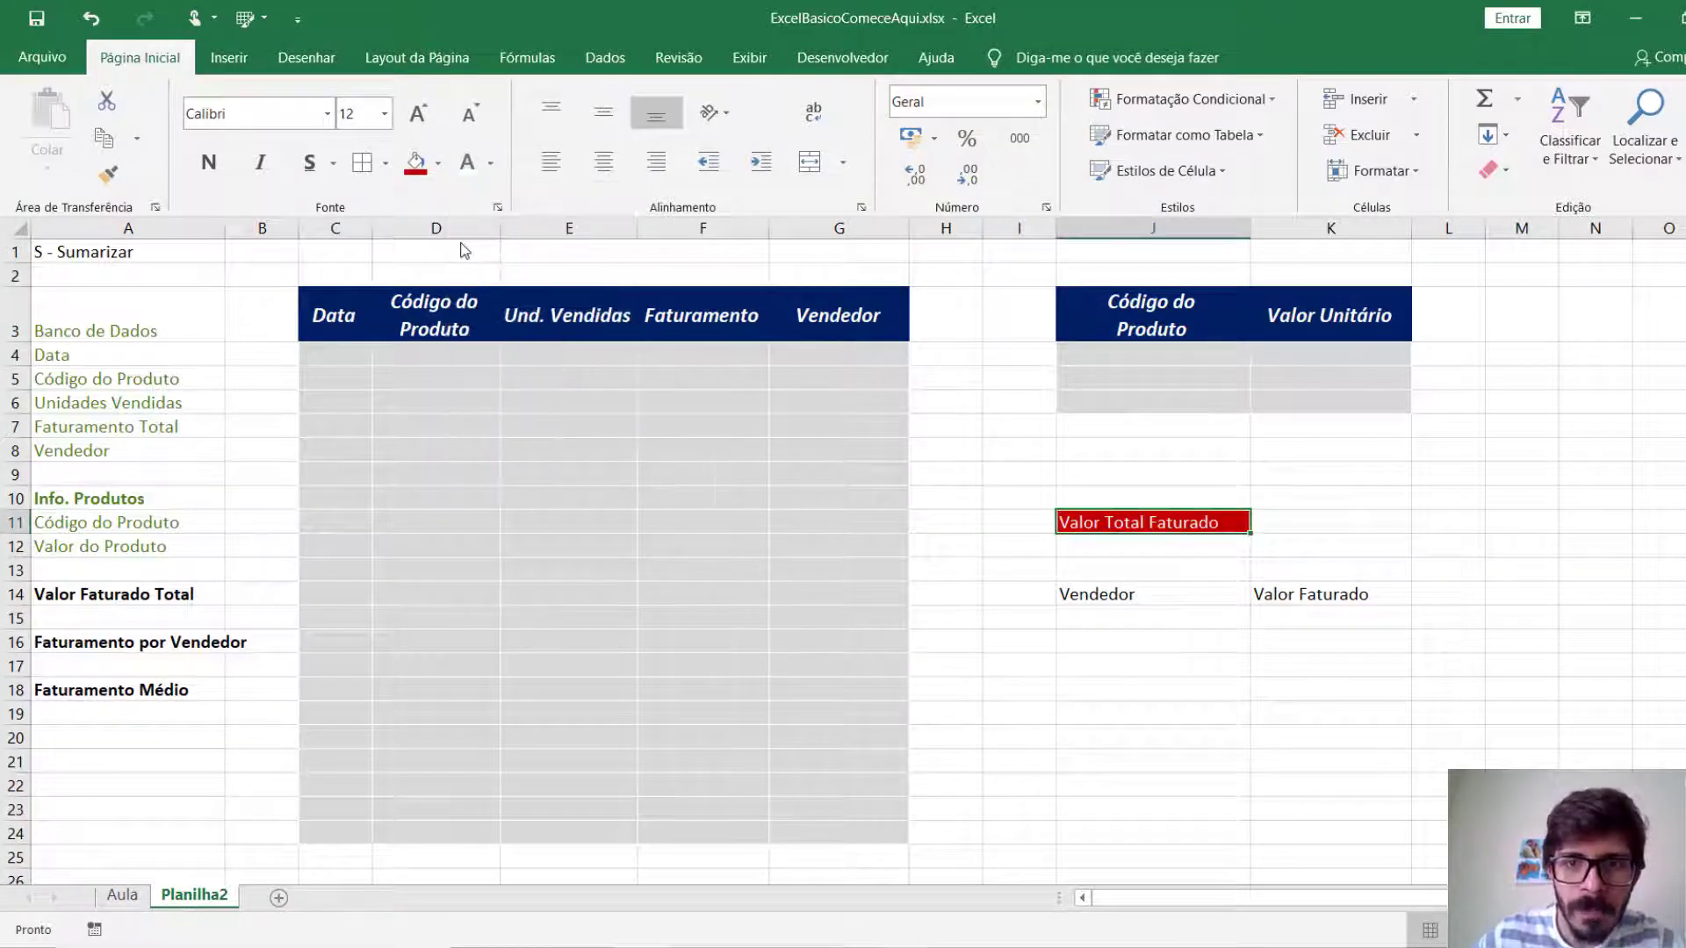
{"action": "key", "text": "ctrl+n"}
{"action": "key", "text": "ctrl+i"}
Fill the value cell K11 beside the red label with light grey and apply all borders.
{"action": "key", "text": "Right"}
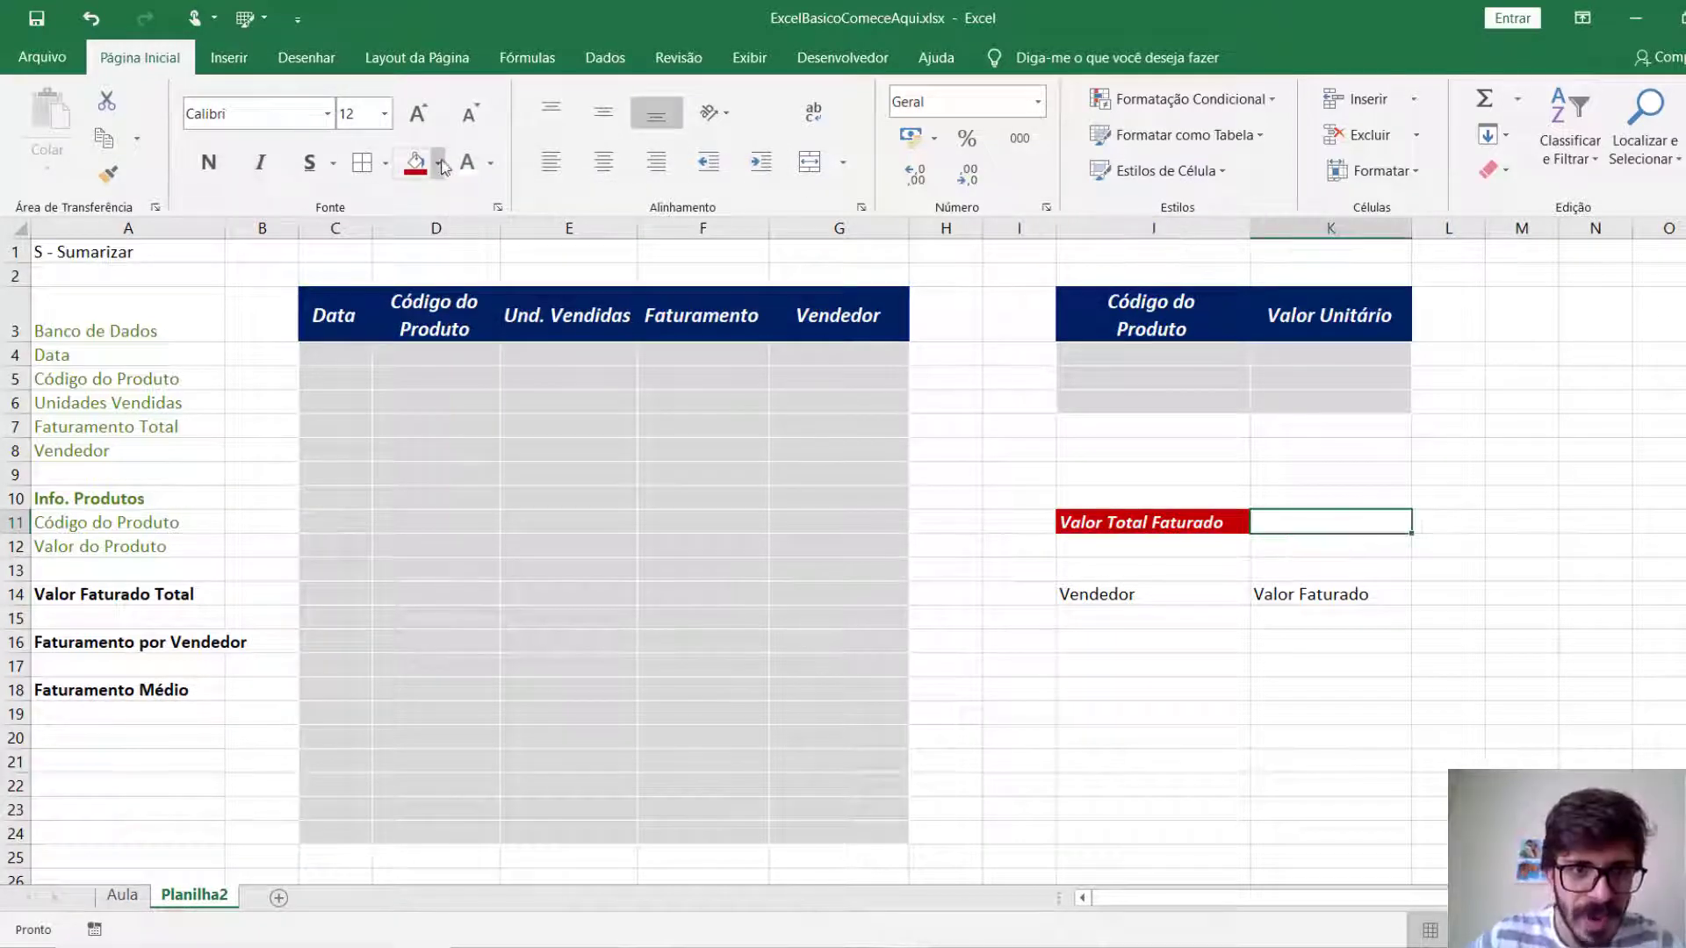
{"action": "left_click", "coordinate": [439, 164]}
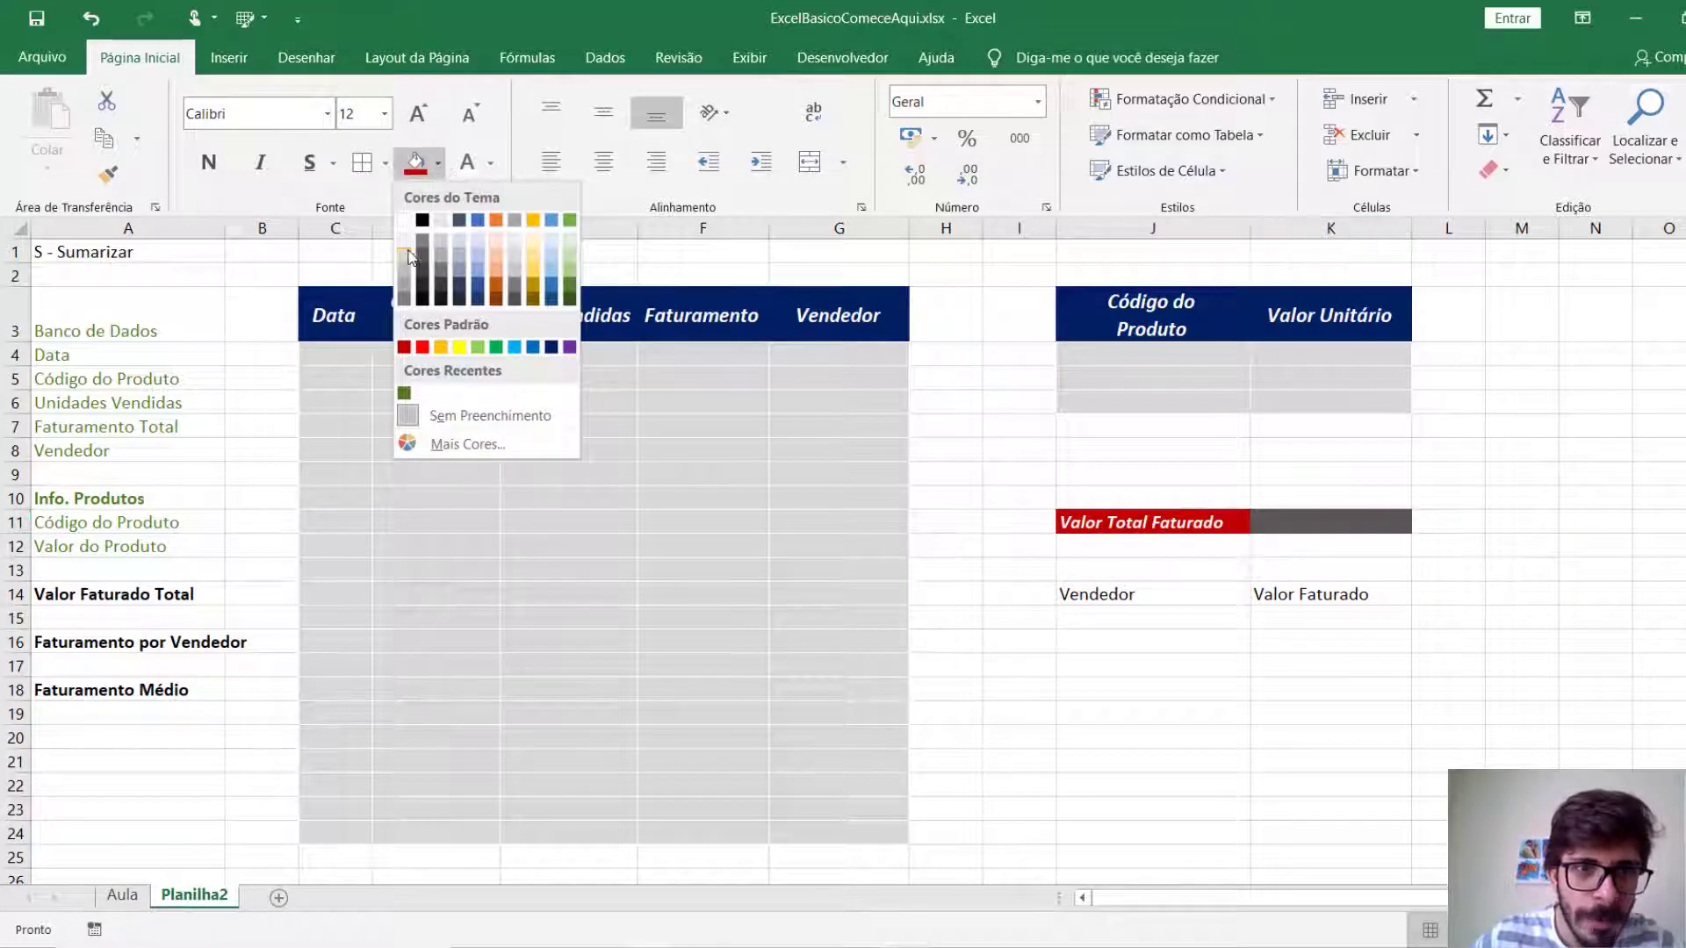
{"action": "left_click", "coordinate": [404, 251]}
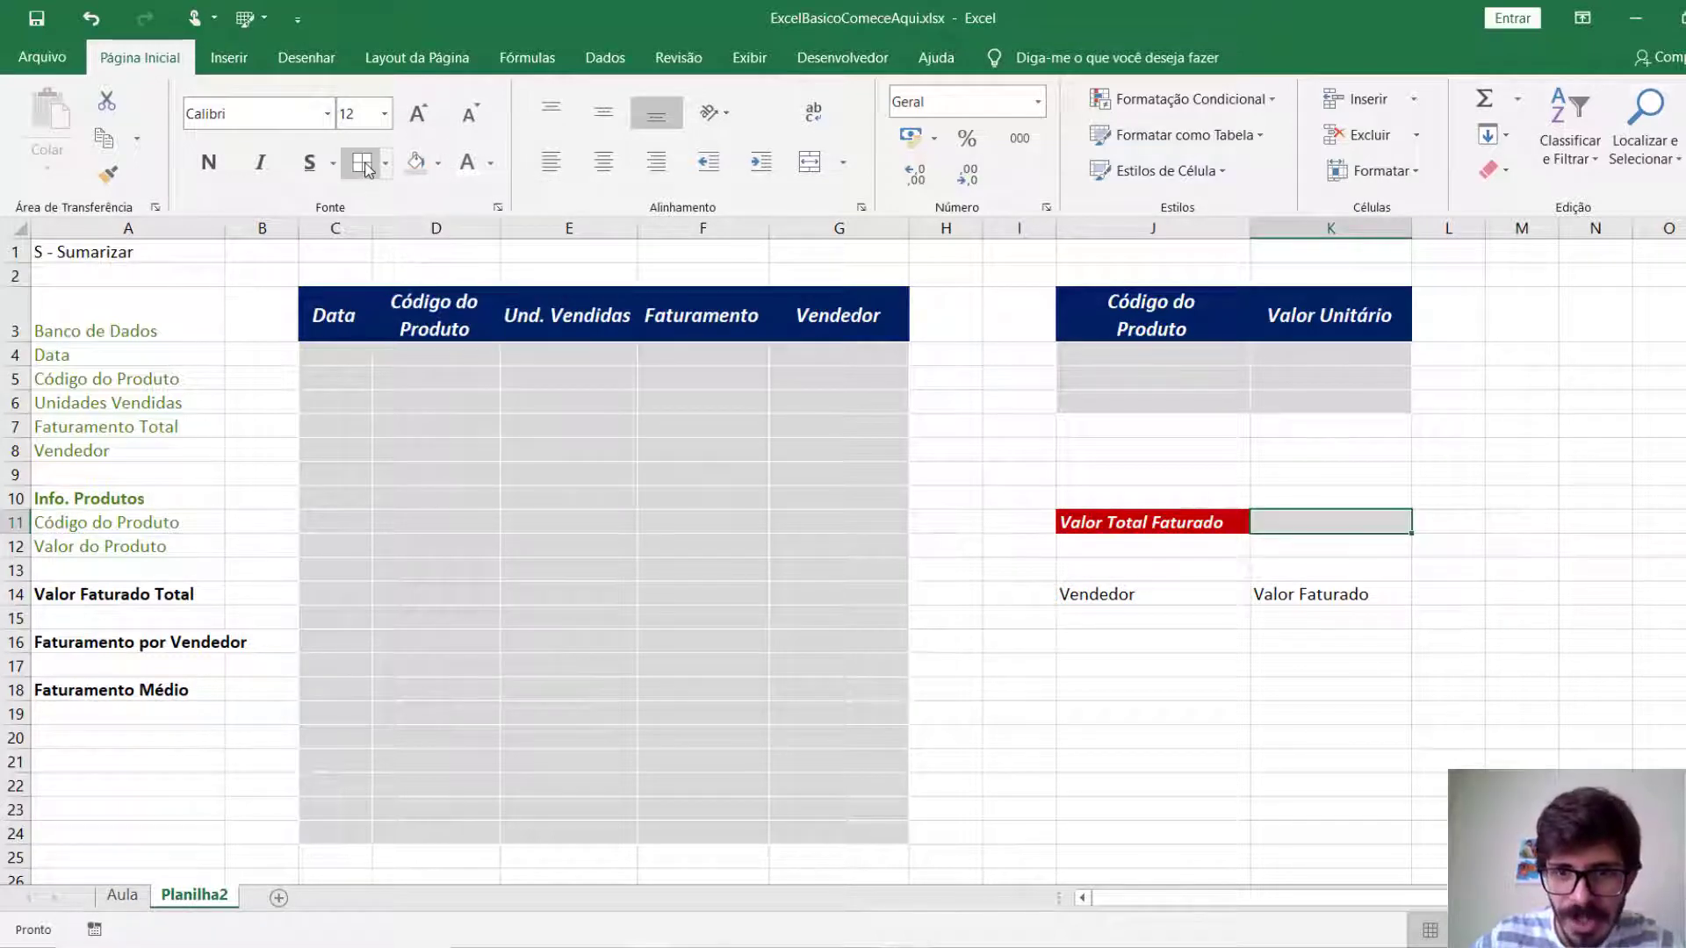
{"action": "left_click", "coordinate": [1228, 567]}
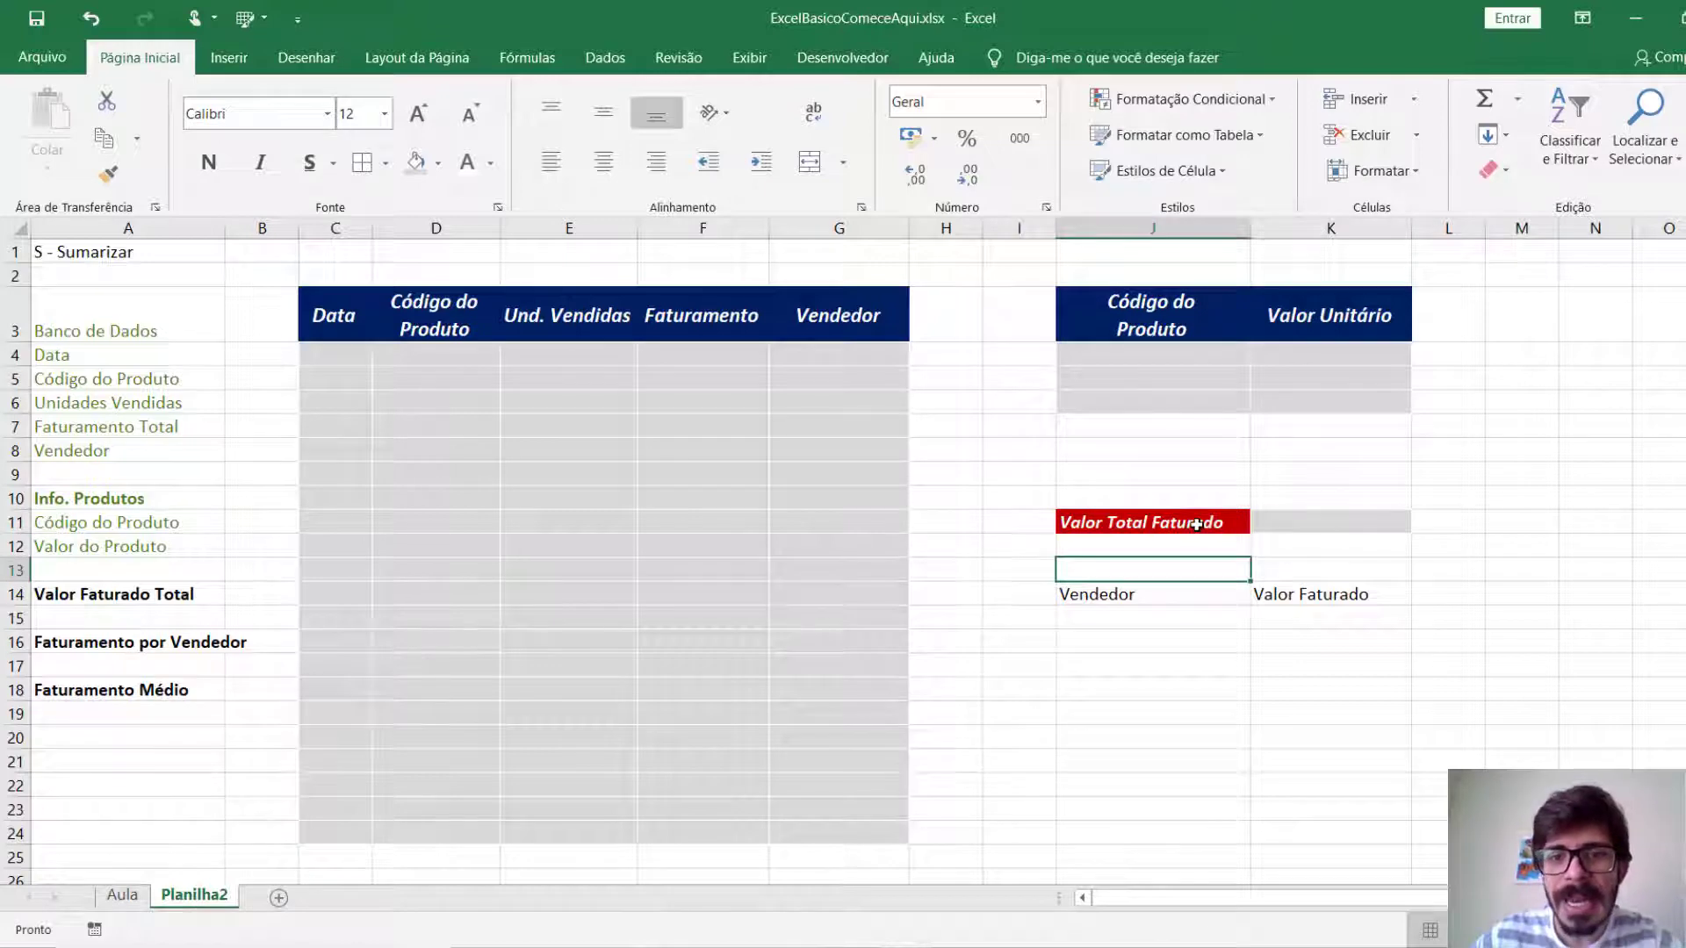
Increase the Valor Total Faturado label's font size to 14 and widen column J slightly.
{"action": "left_click", "coordinate": [1196, 525]}
{"action": "left_click", "coordinate": [418, 114]}
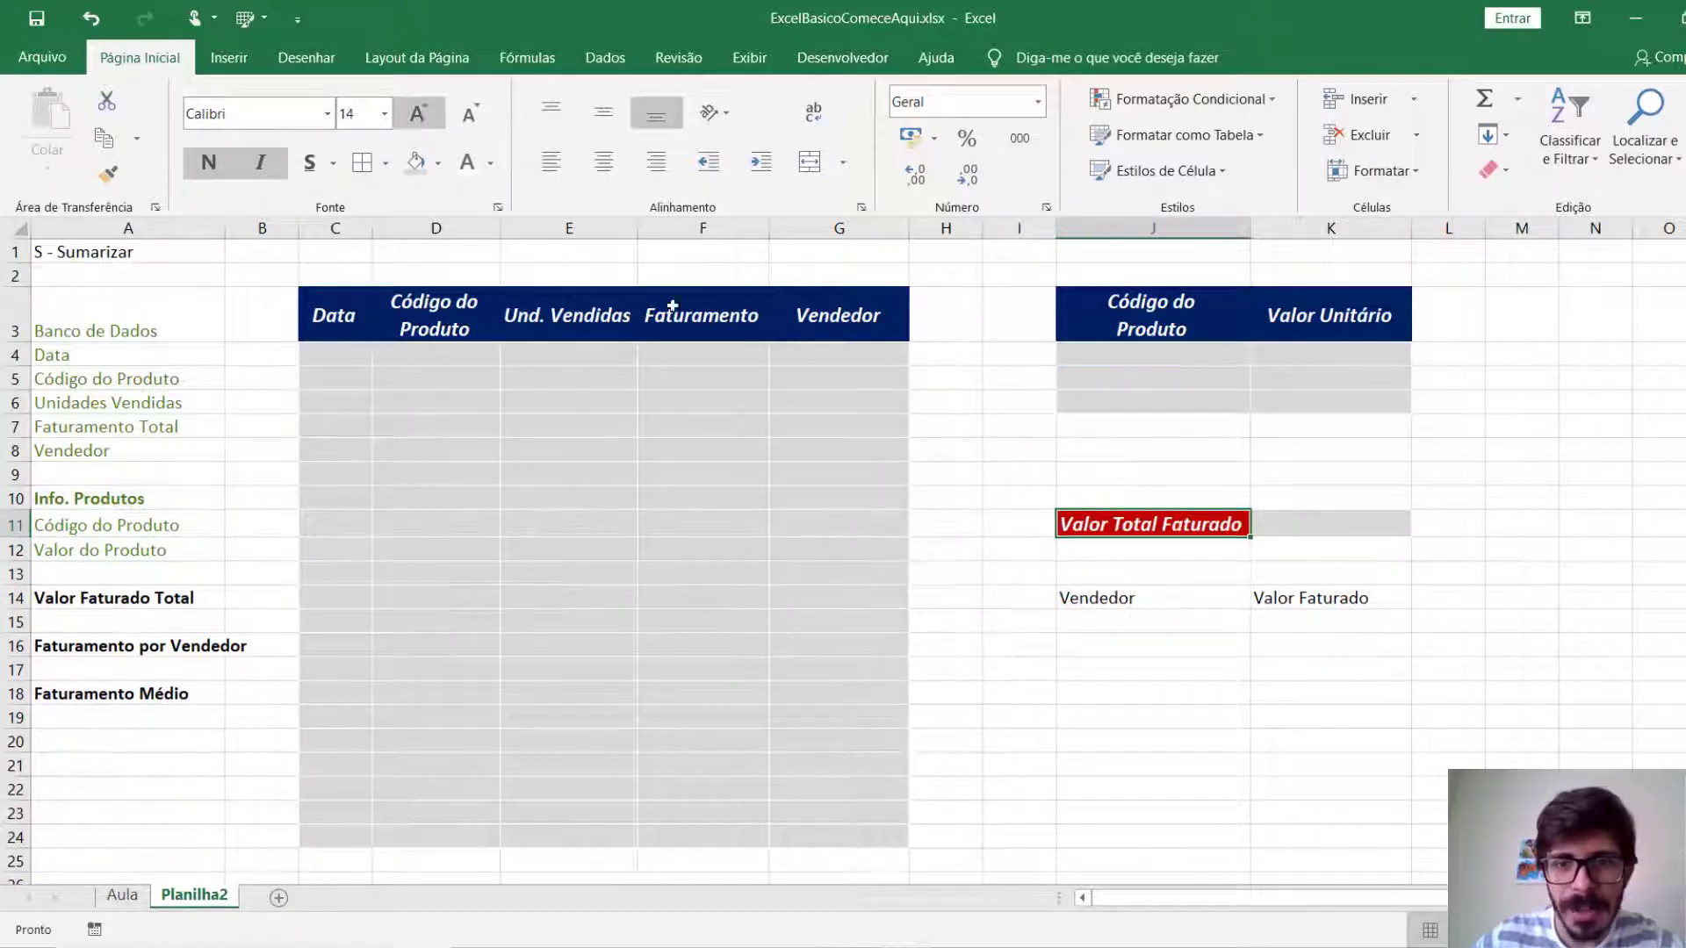
{"action": "left_click_drag", "start_coordinate": [1251, 228], "coordinate": [1263, 228]}
{"action": "left_click", "coordinate": [1290, 573]}
Centre the Vendedor and Valor Faturado headers in J14:K14 horizontally and vertically.
{"action": "left_click_drag", "start_coordinate": [1150, 597], "coordinate": [1316, 597]}
{"action": "left_click", "coordinate": [603, 161]}
{"action": "left_click", "coordinate": [600, 115]}
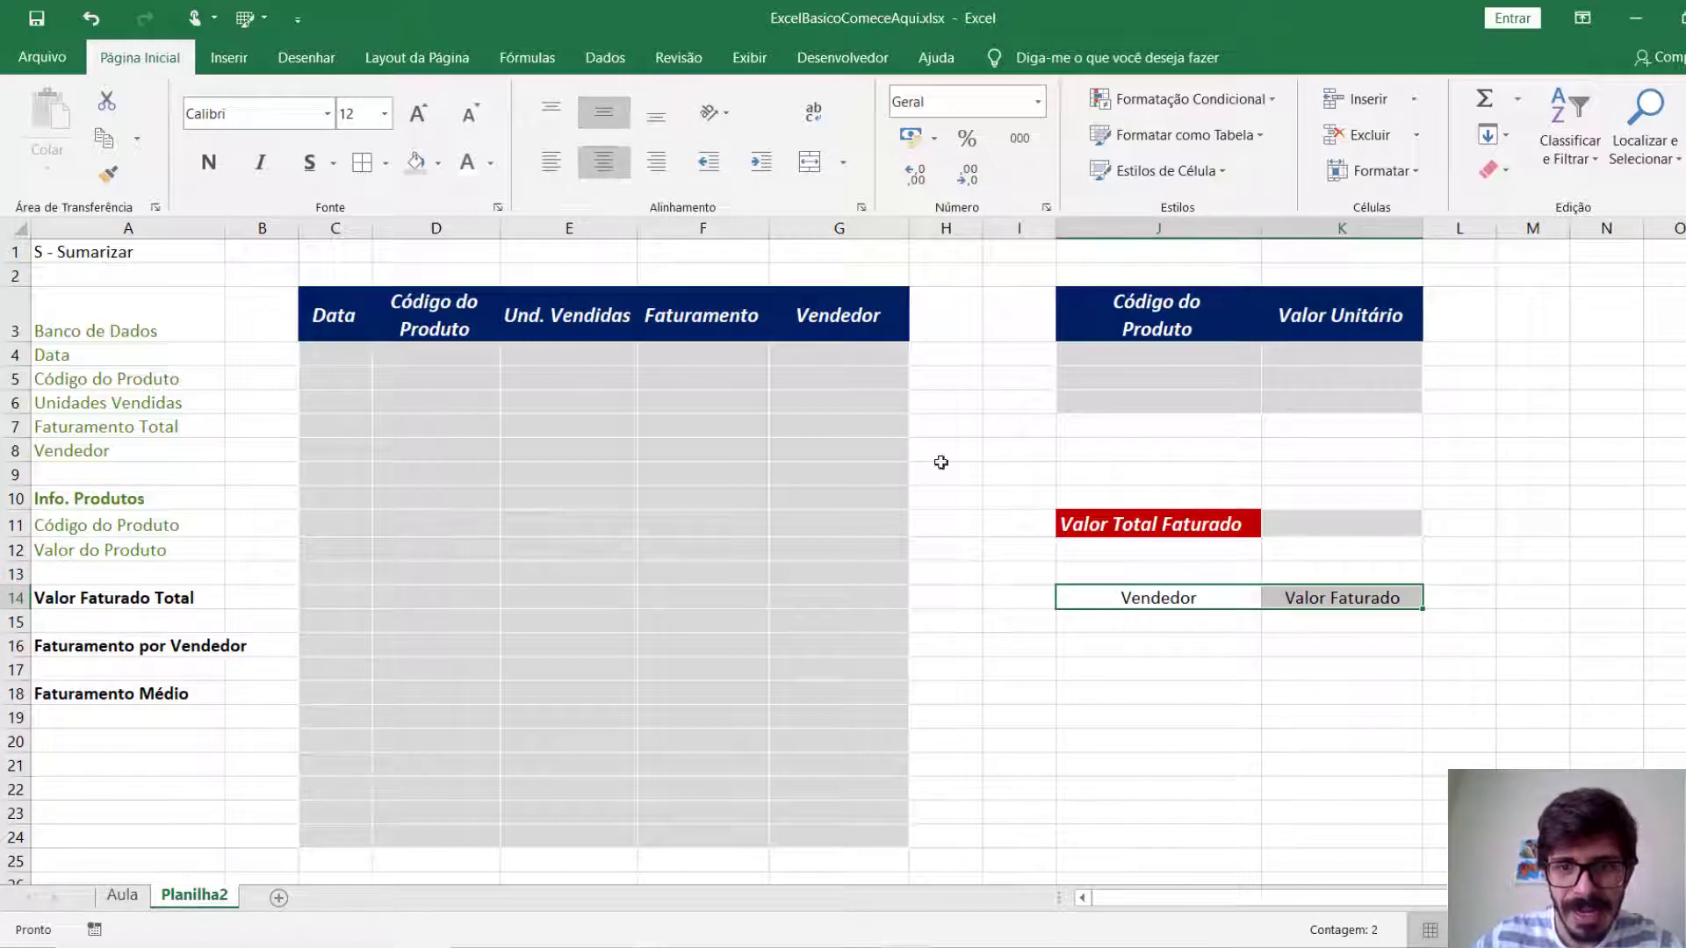
Format the headers in J14:K14 with a dark green fill and white bold italic text at size 14.
{"action": "left_click", "coordinate": [436, 167]}
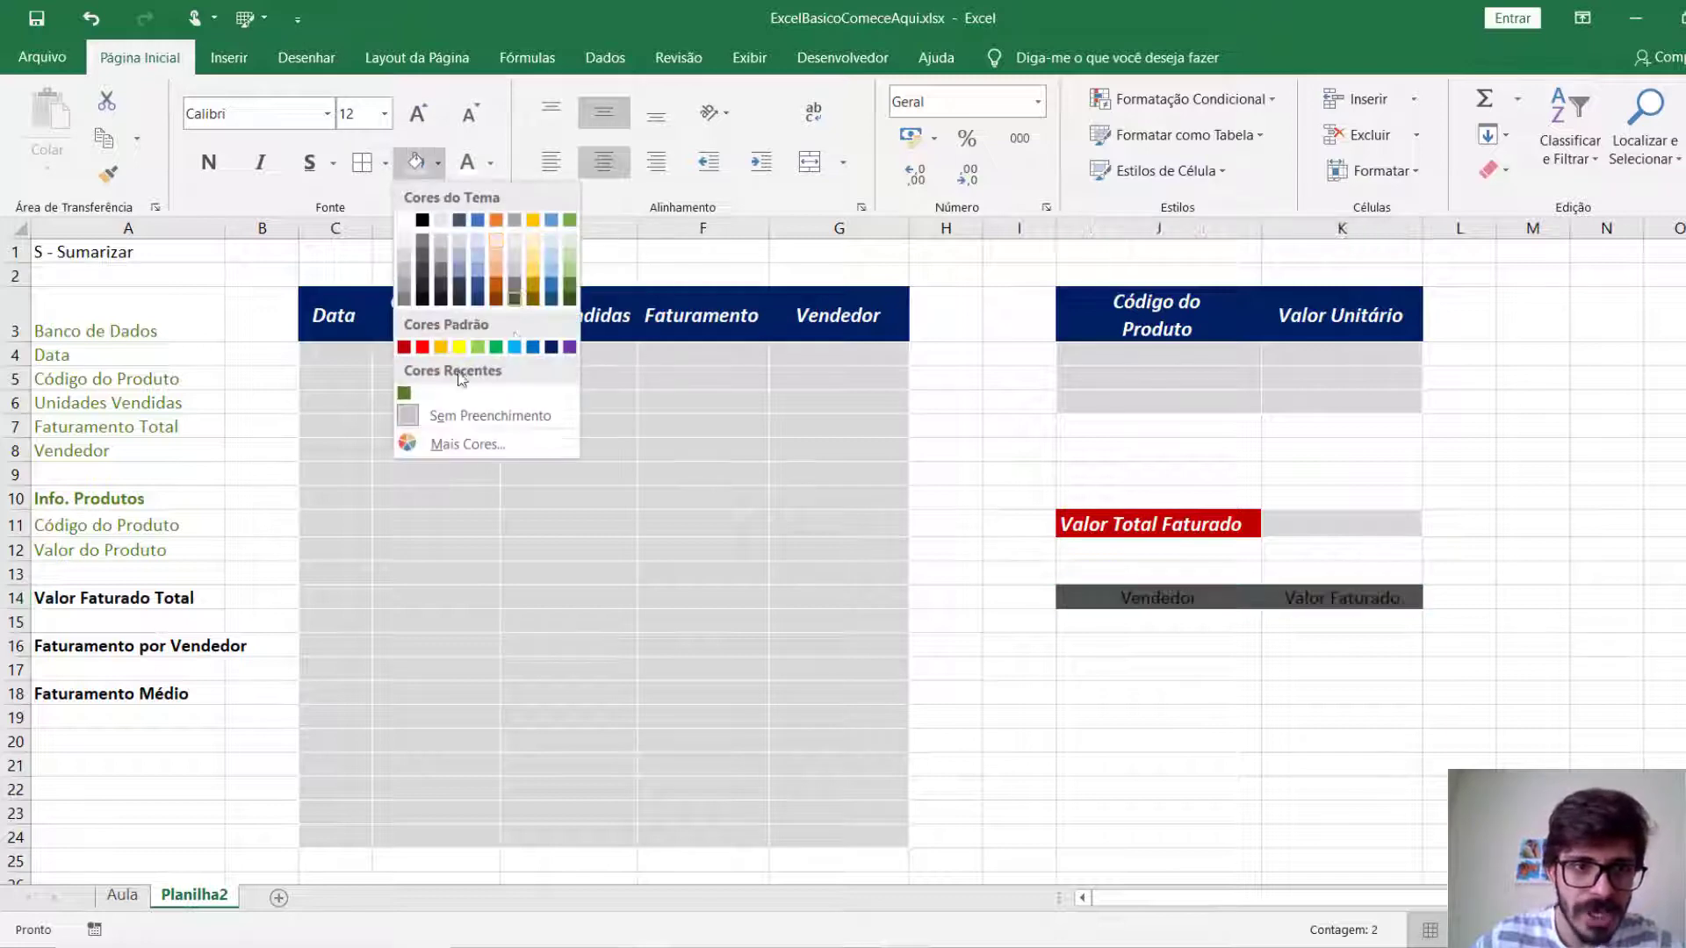
{"action": "left_click", "coordinate": [404, 394]}
{"action": "left_click", "coordinate": [474, 162]}
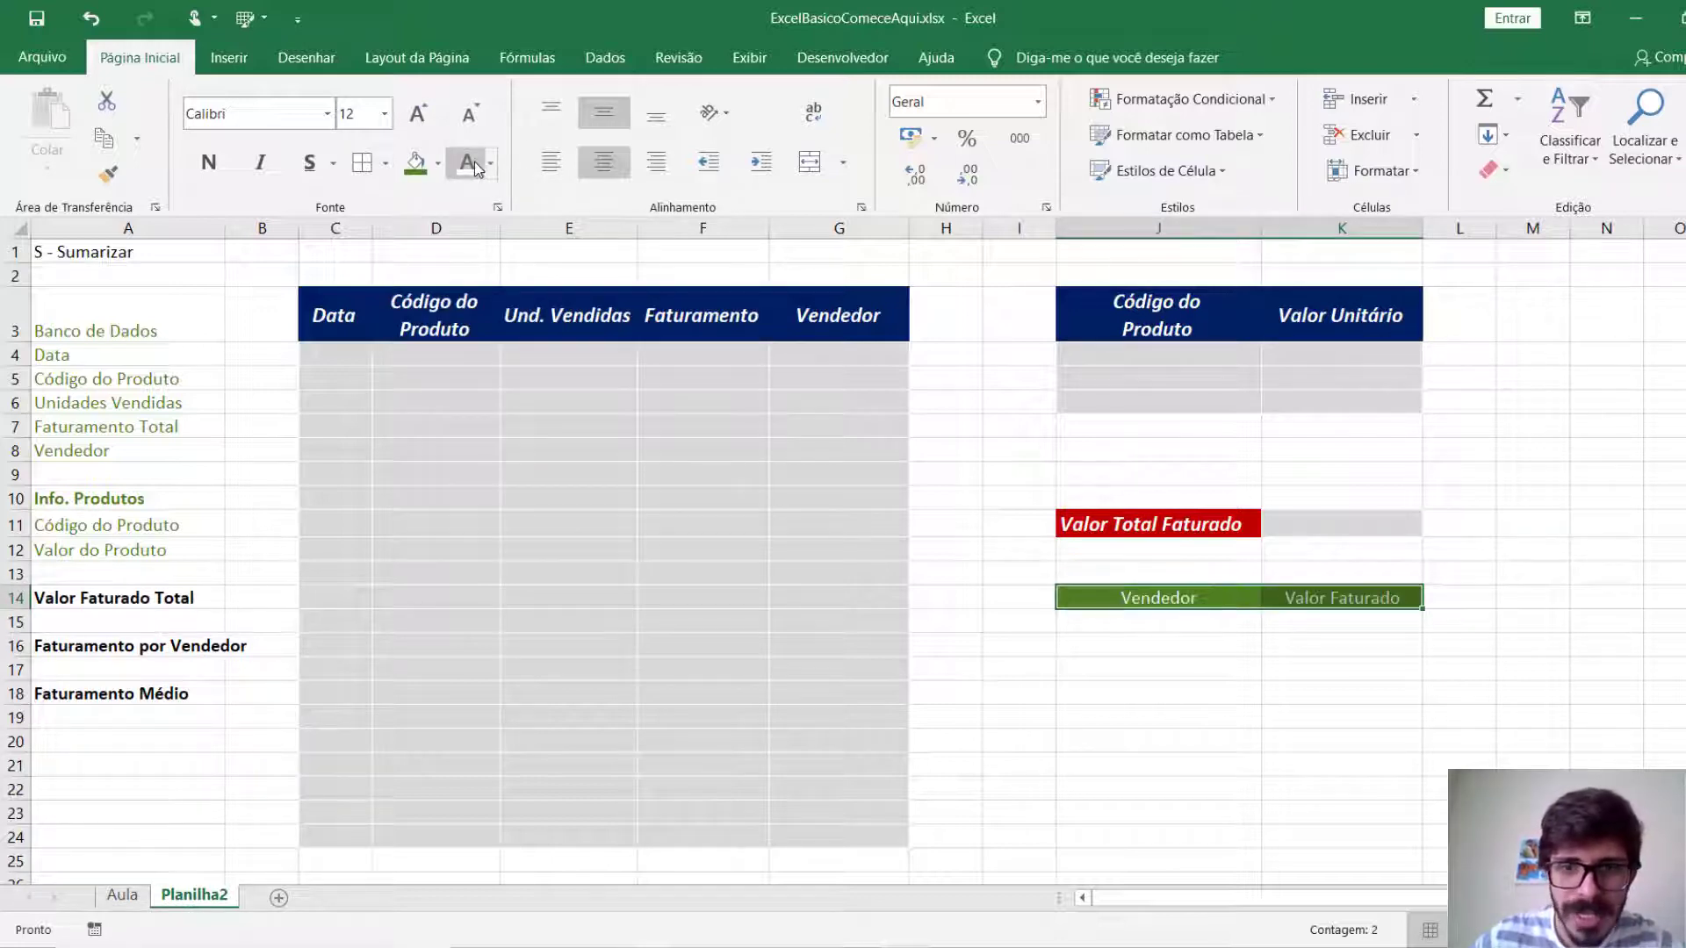
{"action": "left_click", "coordinate": [219, 169]}
{"action": "left_click", "coordinate": [261, 164]}
{"action": "left_click", "coordinate": [418, 115]}
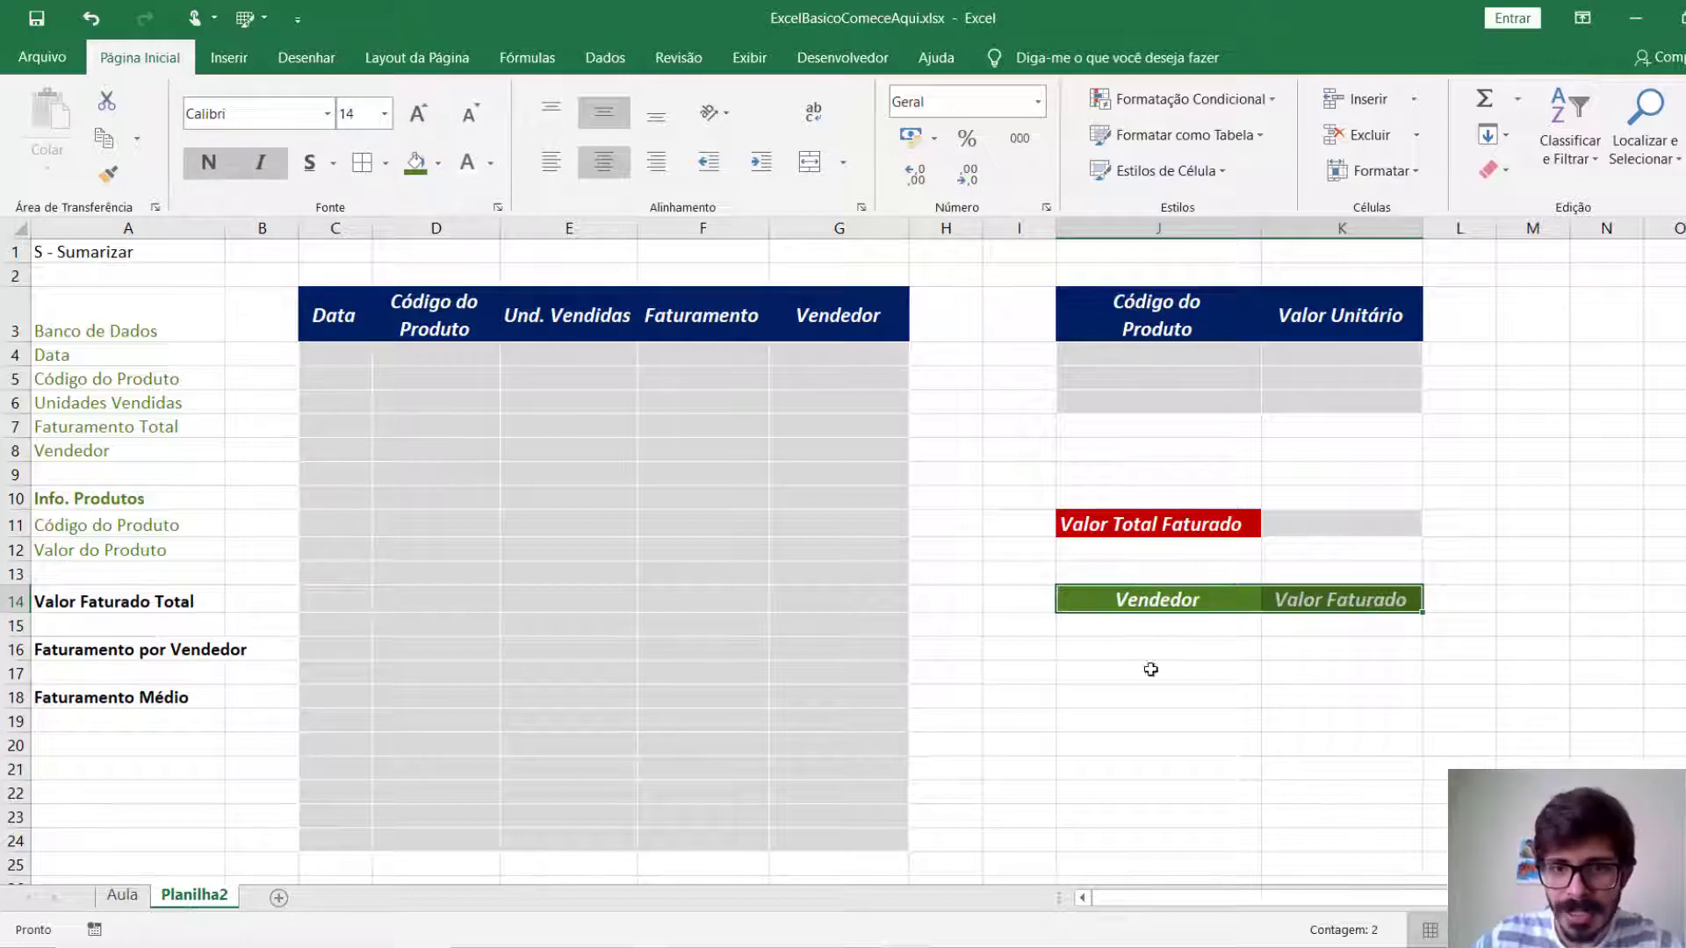
{"action": "left_click", "coordinate": [1174, 763]}
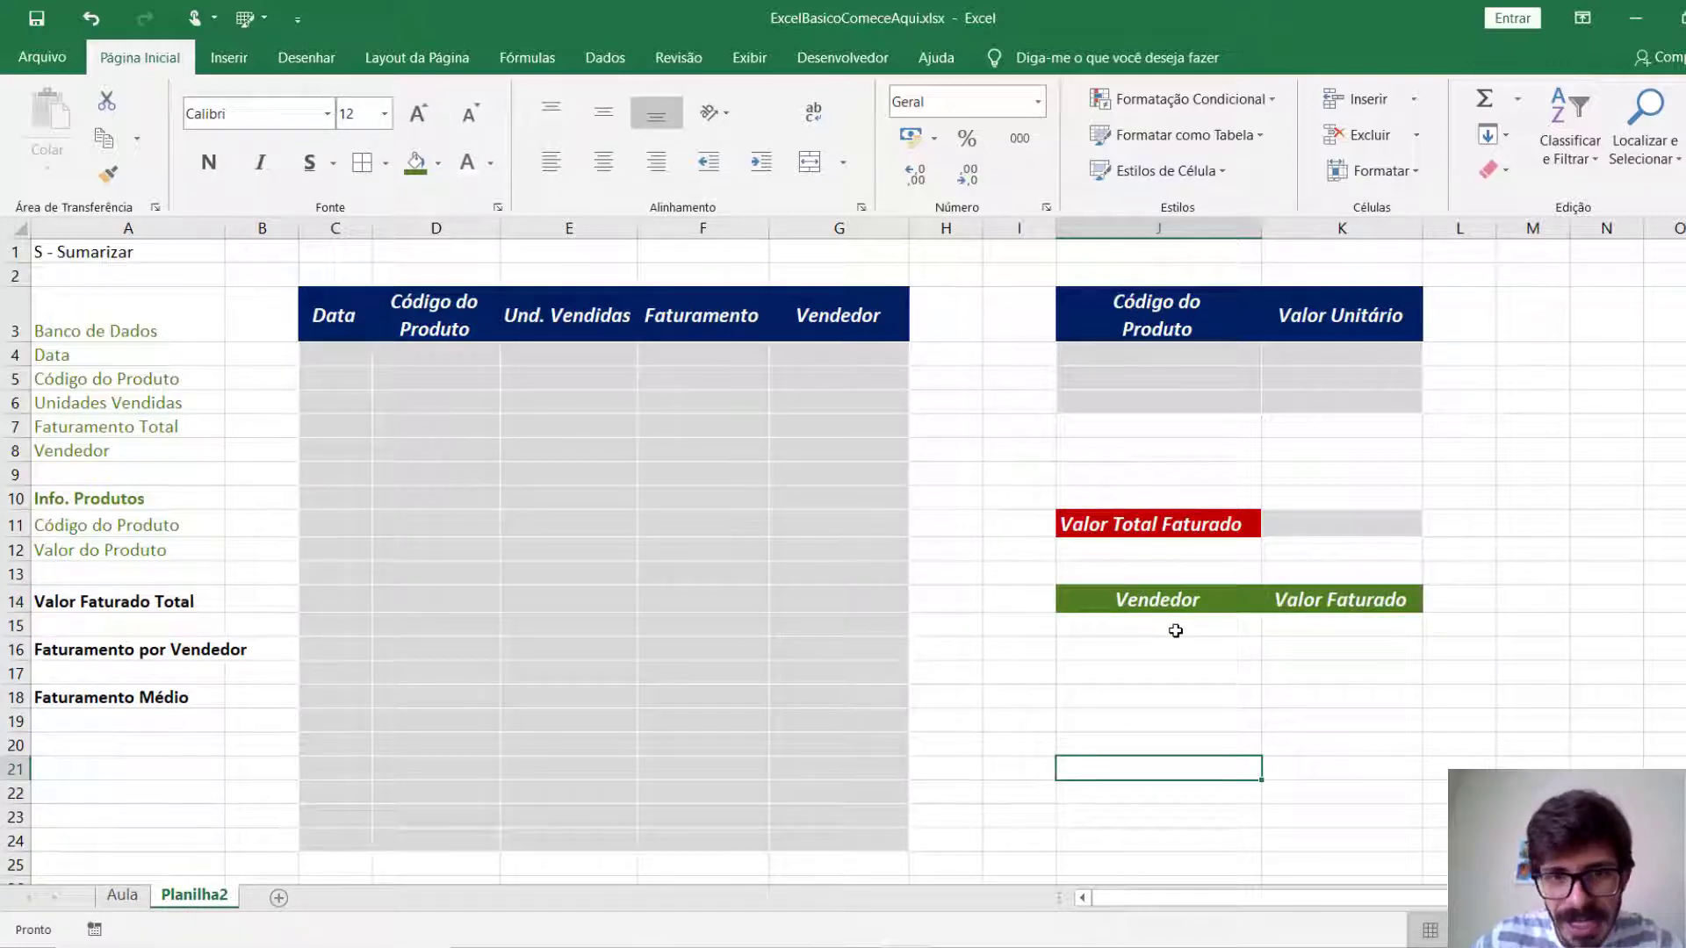
Fill the blank per-seller rows J15:K17 with light grey and apply all borders.
{"action": "left_click_drag", "start_coordinate": [1175, 630], "coordinate": [1270, 670]}
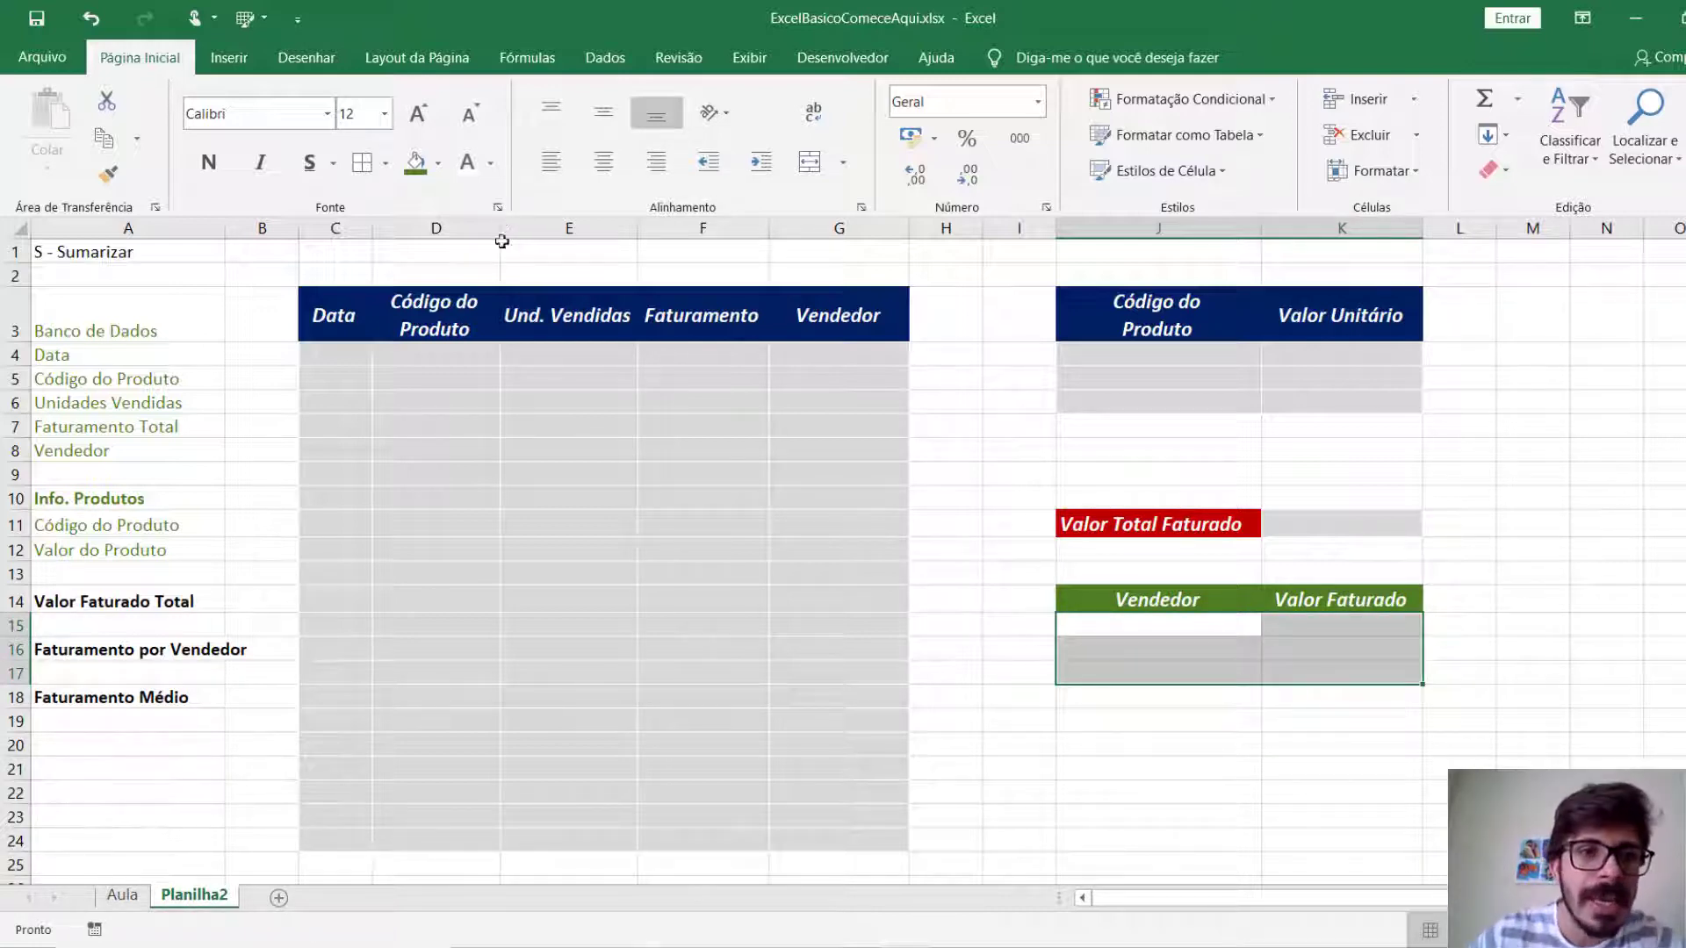
{"action": "left_click", "coordinate": [437, 163]}
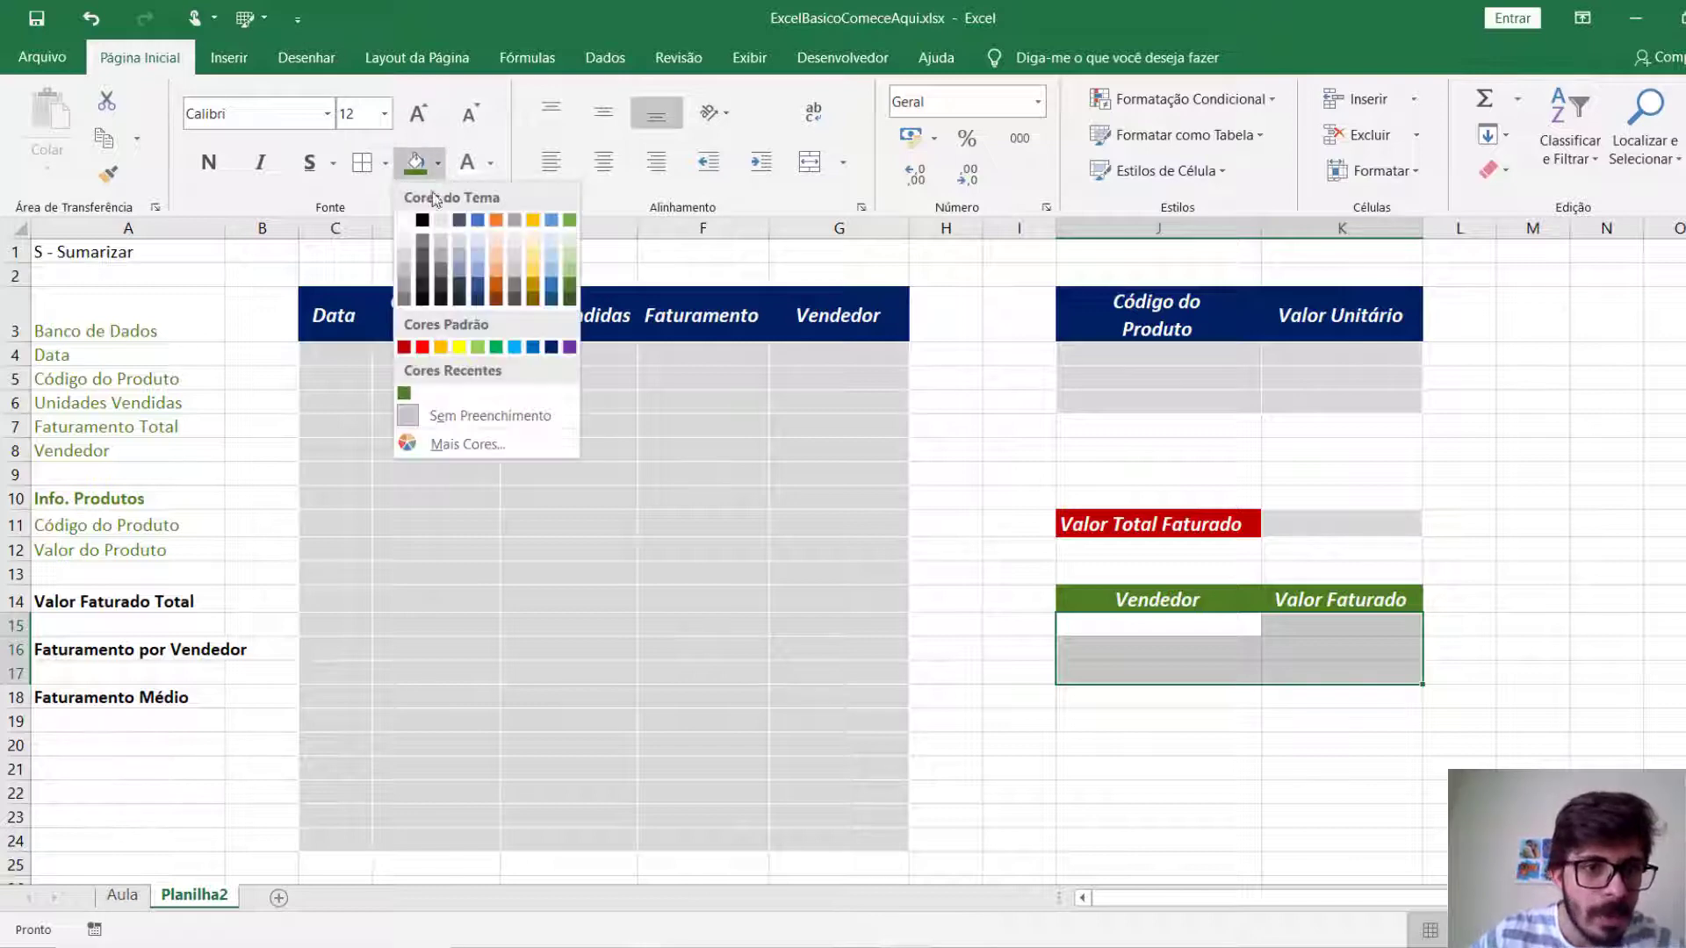
{"action": "left_click", "coordinate": [402, 253]}
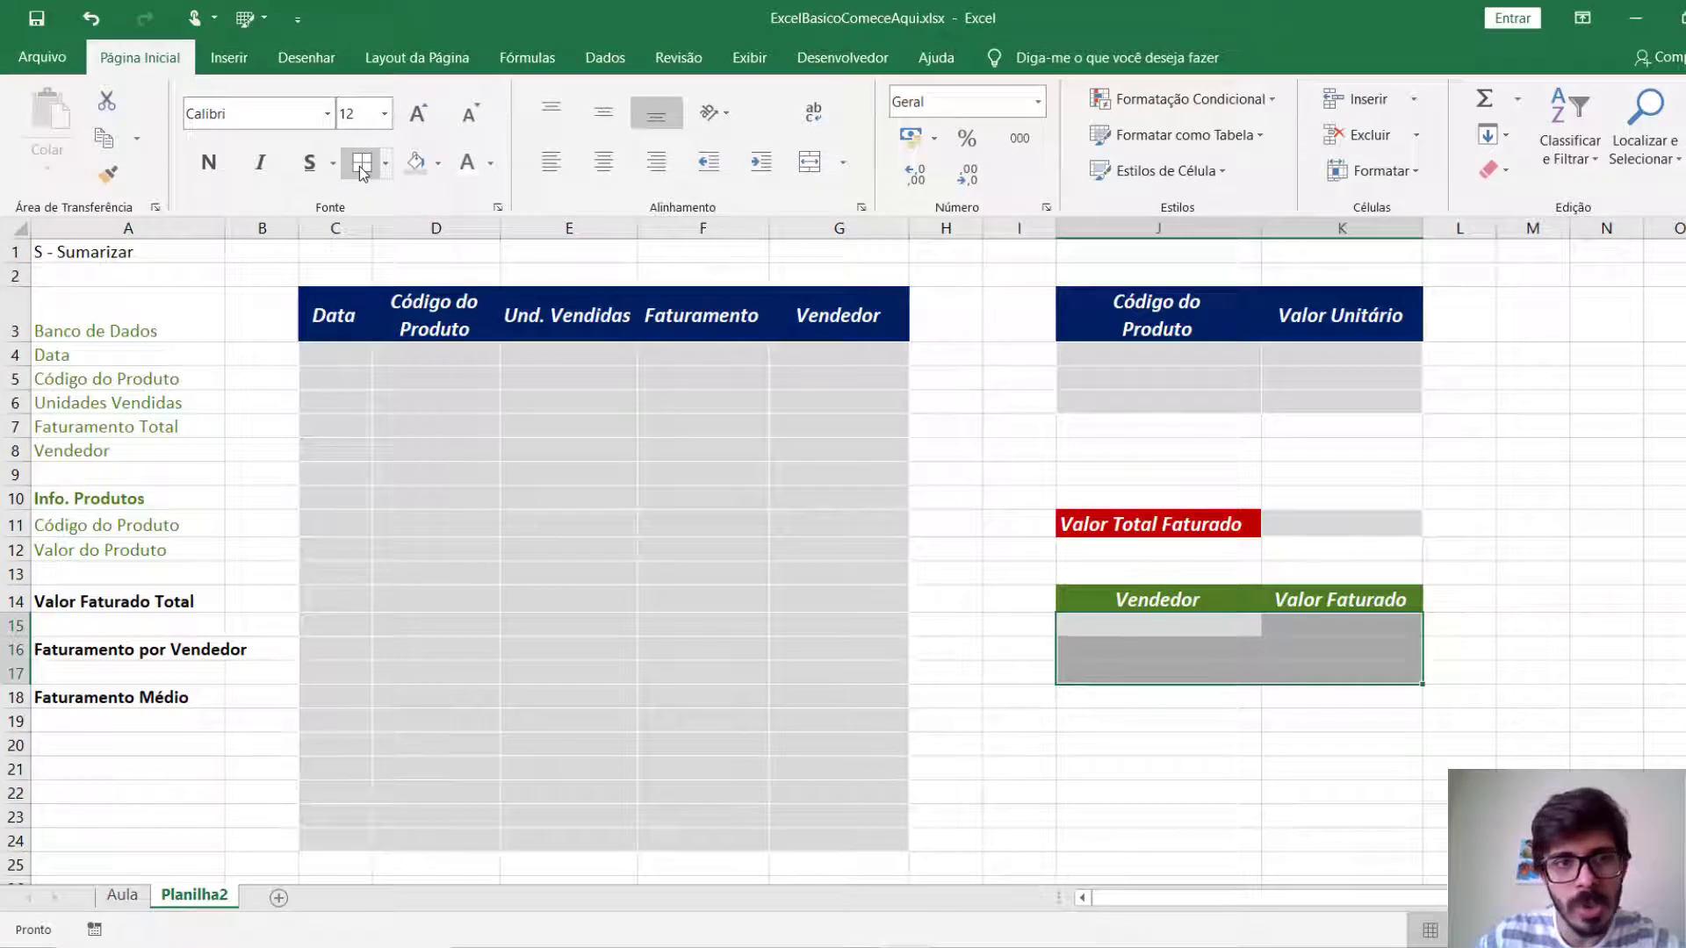
{"action": "left_click", "coordinate": [1229, 765]}
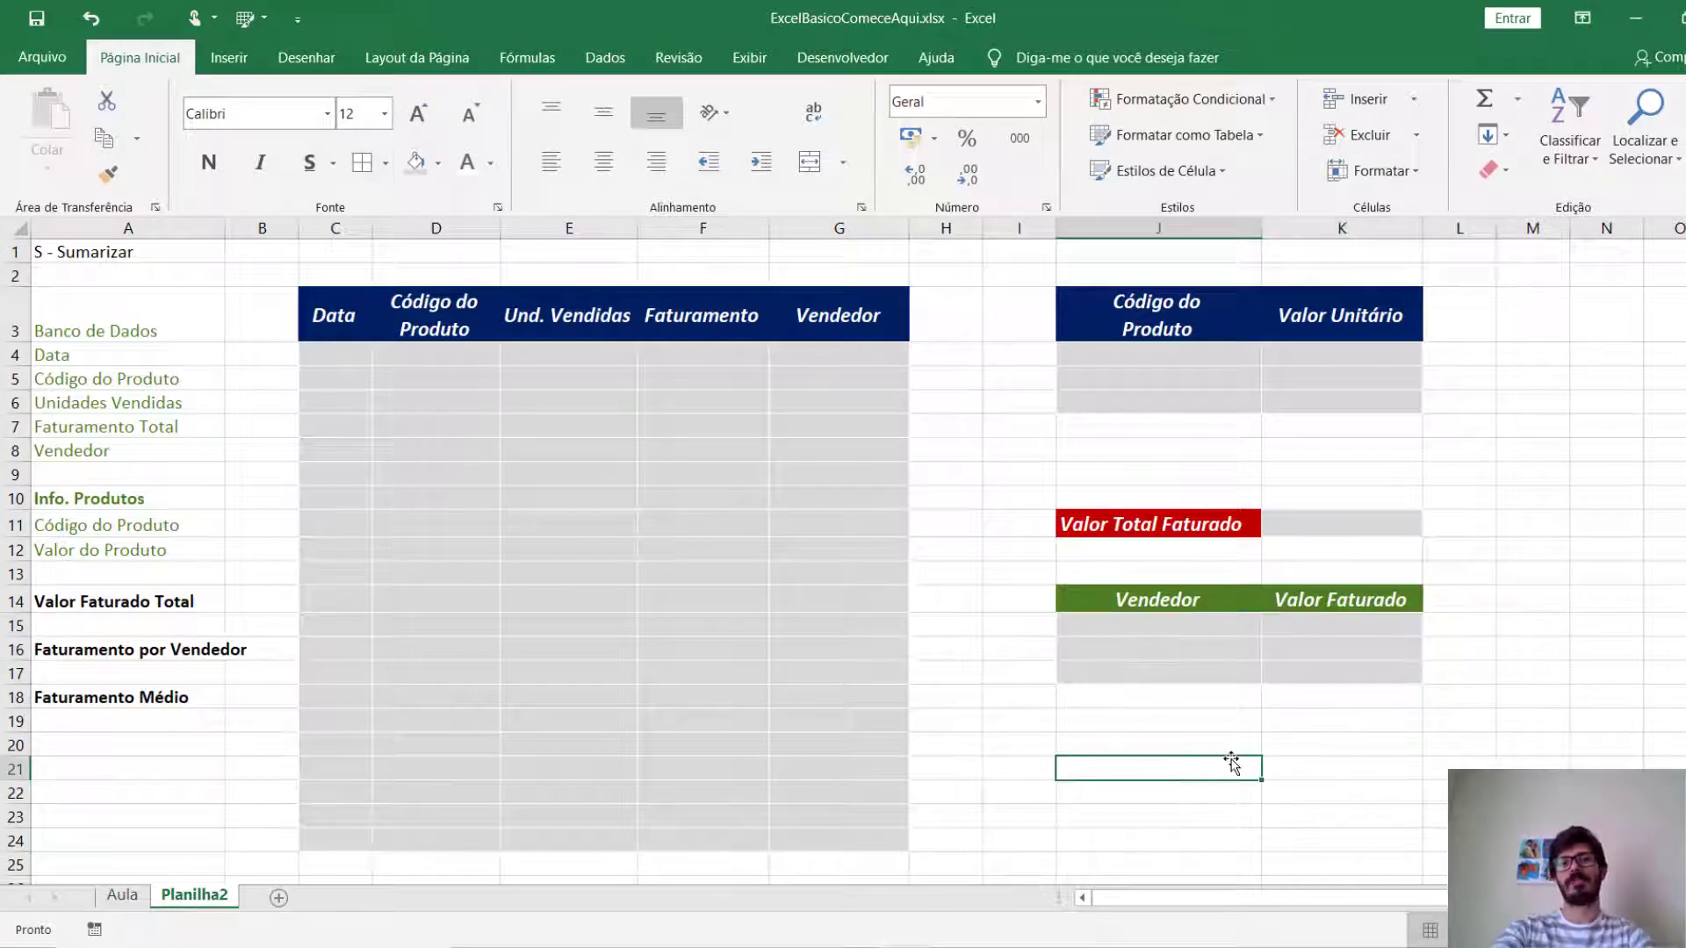
Enter the label Faturamento Médio in cell J20 below the per-seller table.
{"action": "left_click", "coordinate": [1172, 745]}
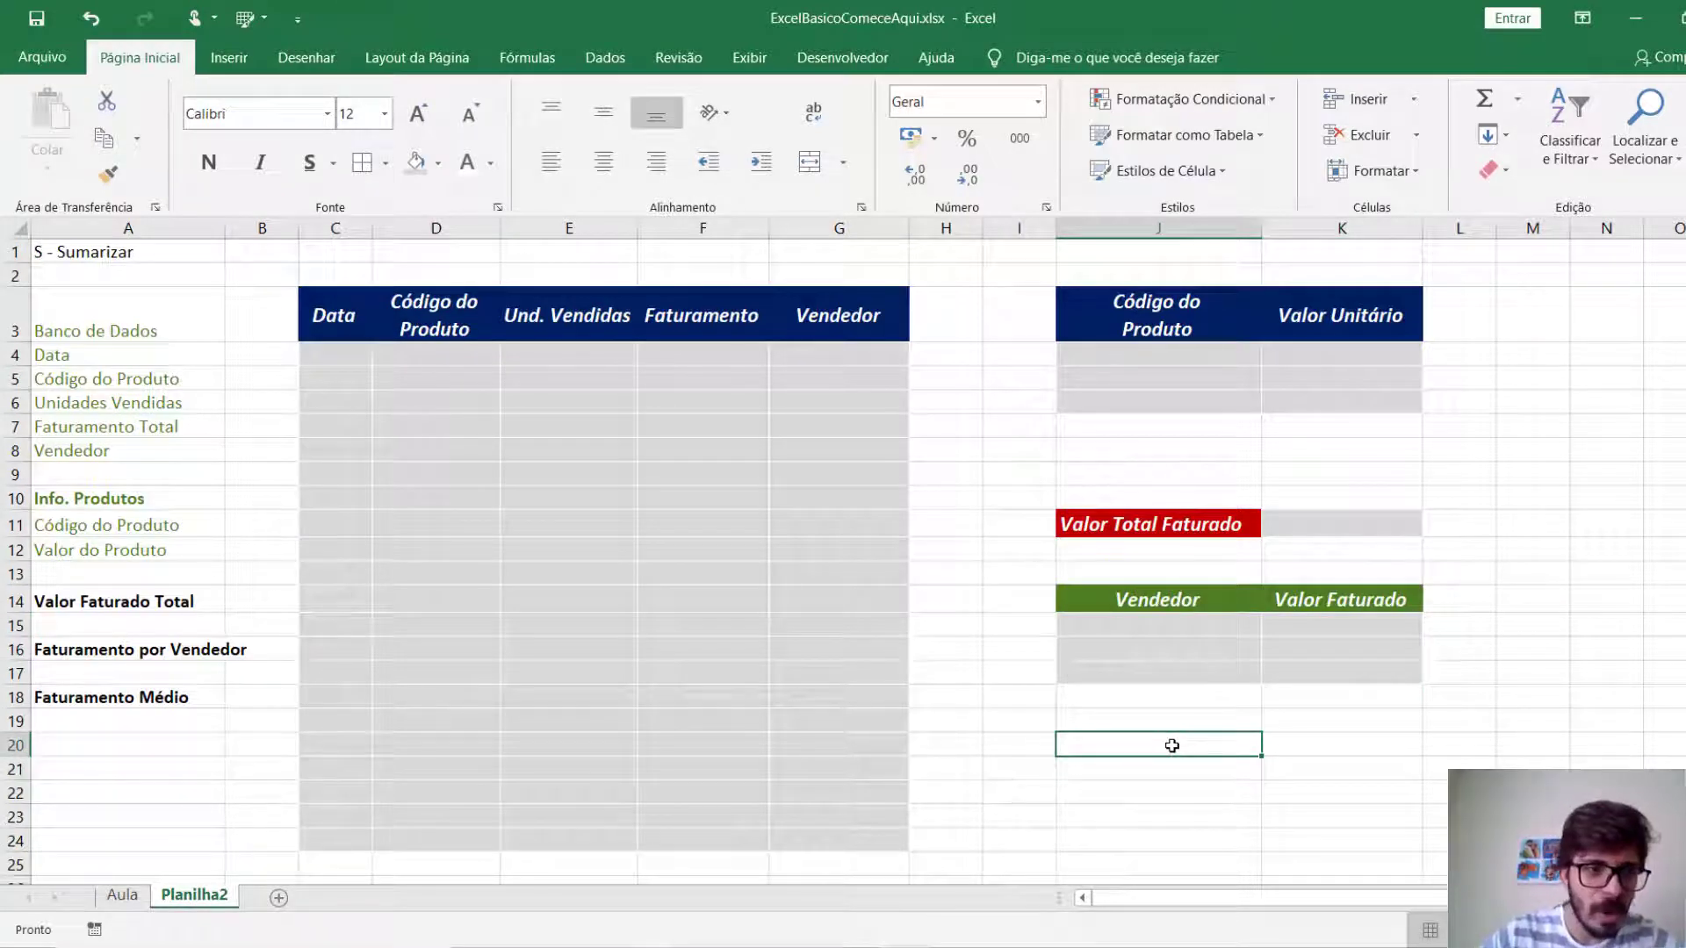
{"action": "type", "text": "Fatur"}
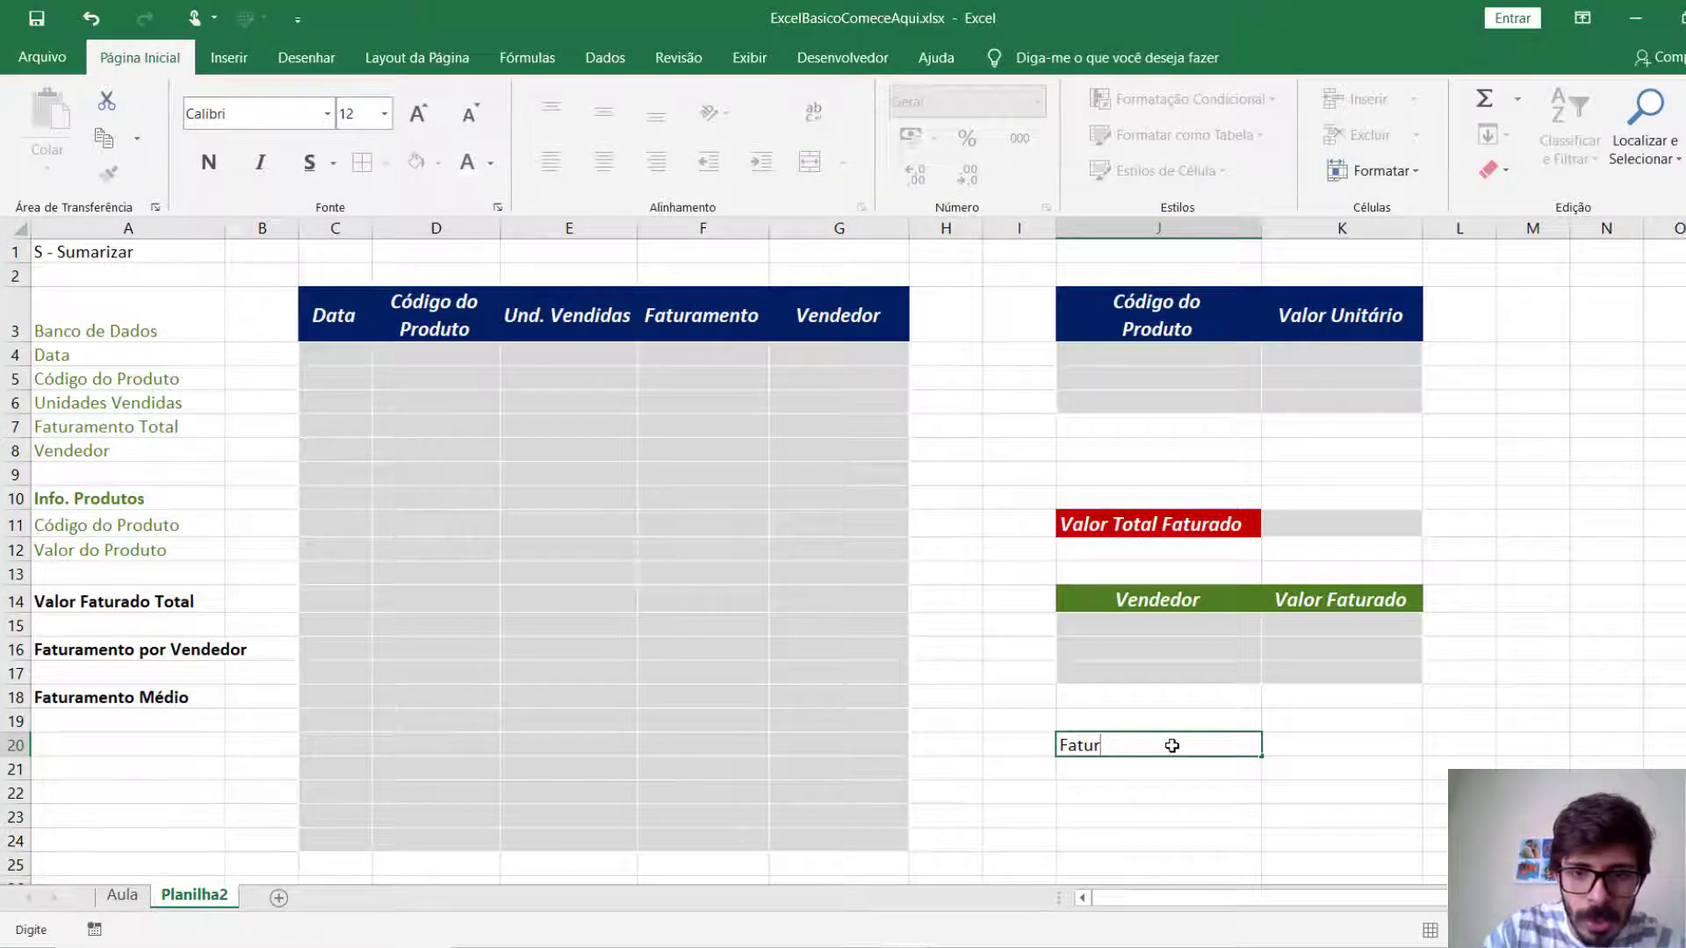
{"action": "type", "text": "amento Médio"}
{"action": "key", "text": "ctrl+Return"}
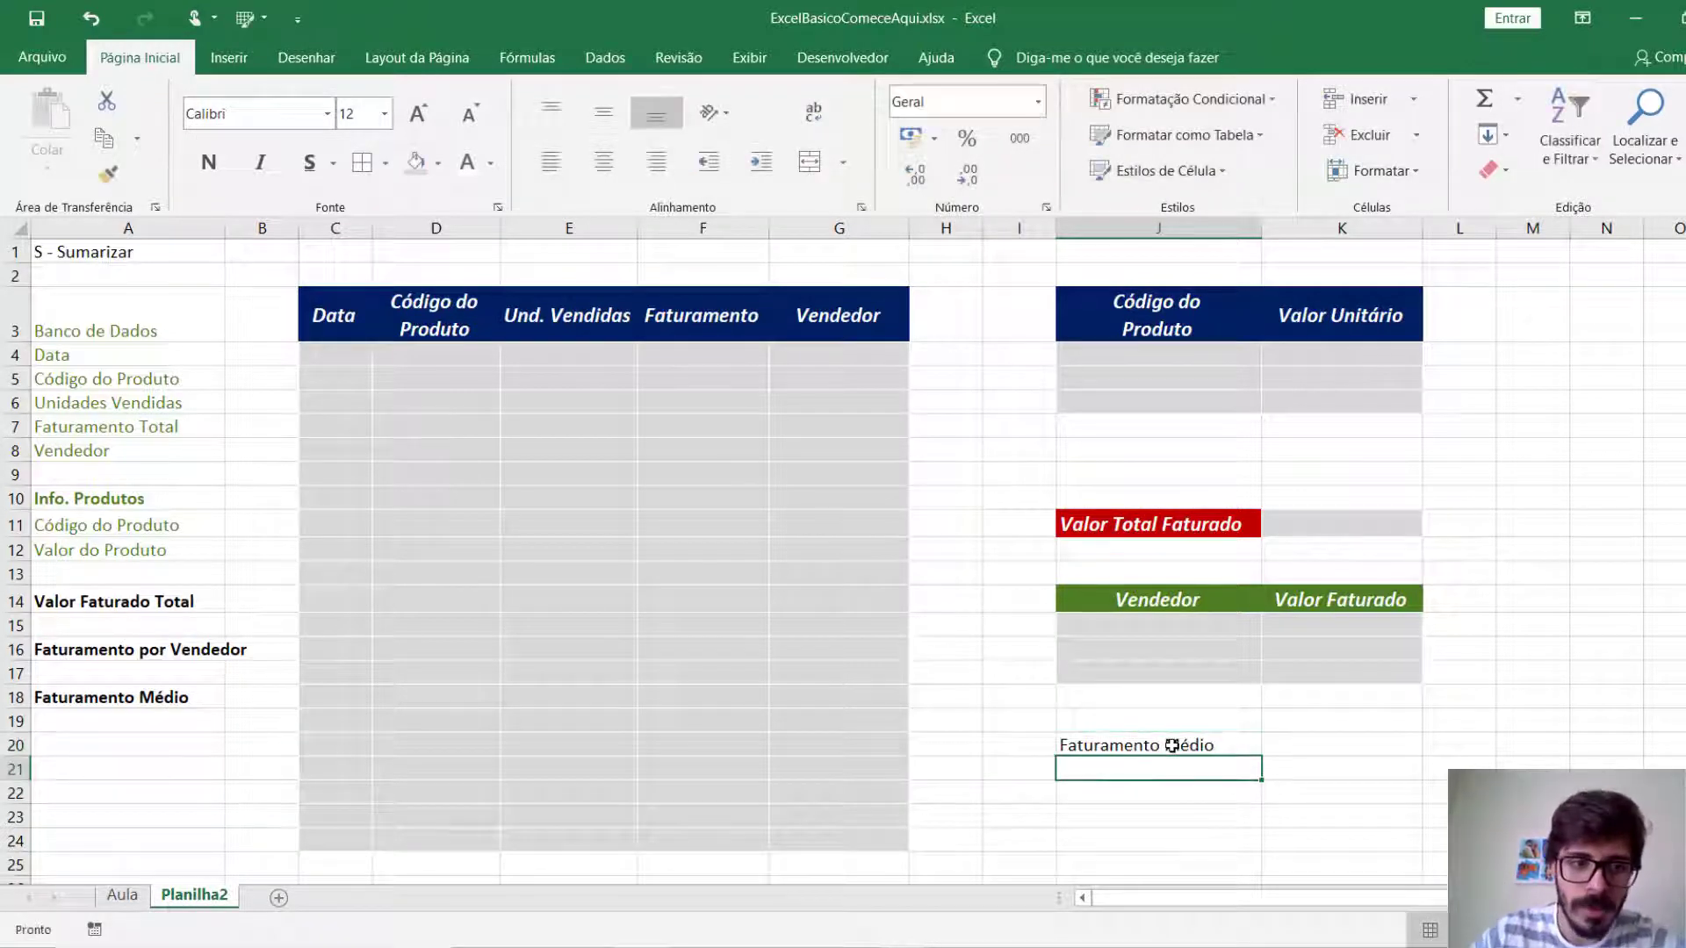
Format the Faturamento Médio label as white bold italic text at size 14 on a dark gold fill.
{"action": "key", "text": "ctrl+n"}
{"action": "key", "text": "ctrl+i"}
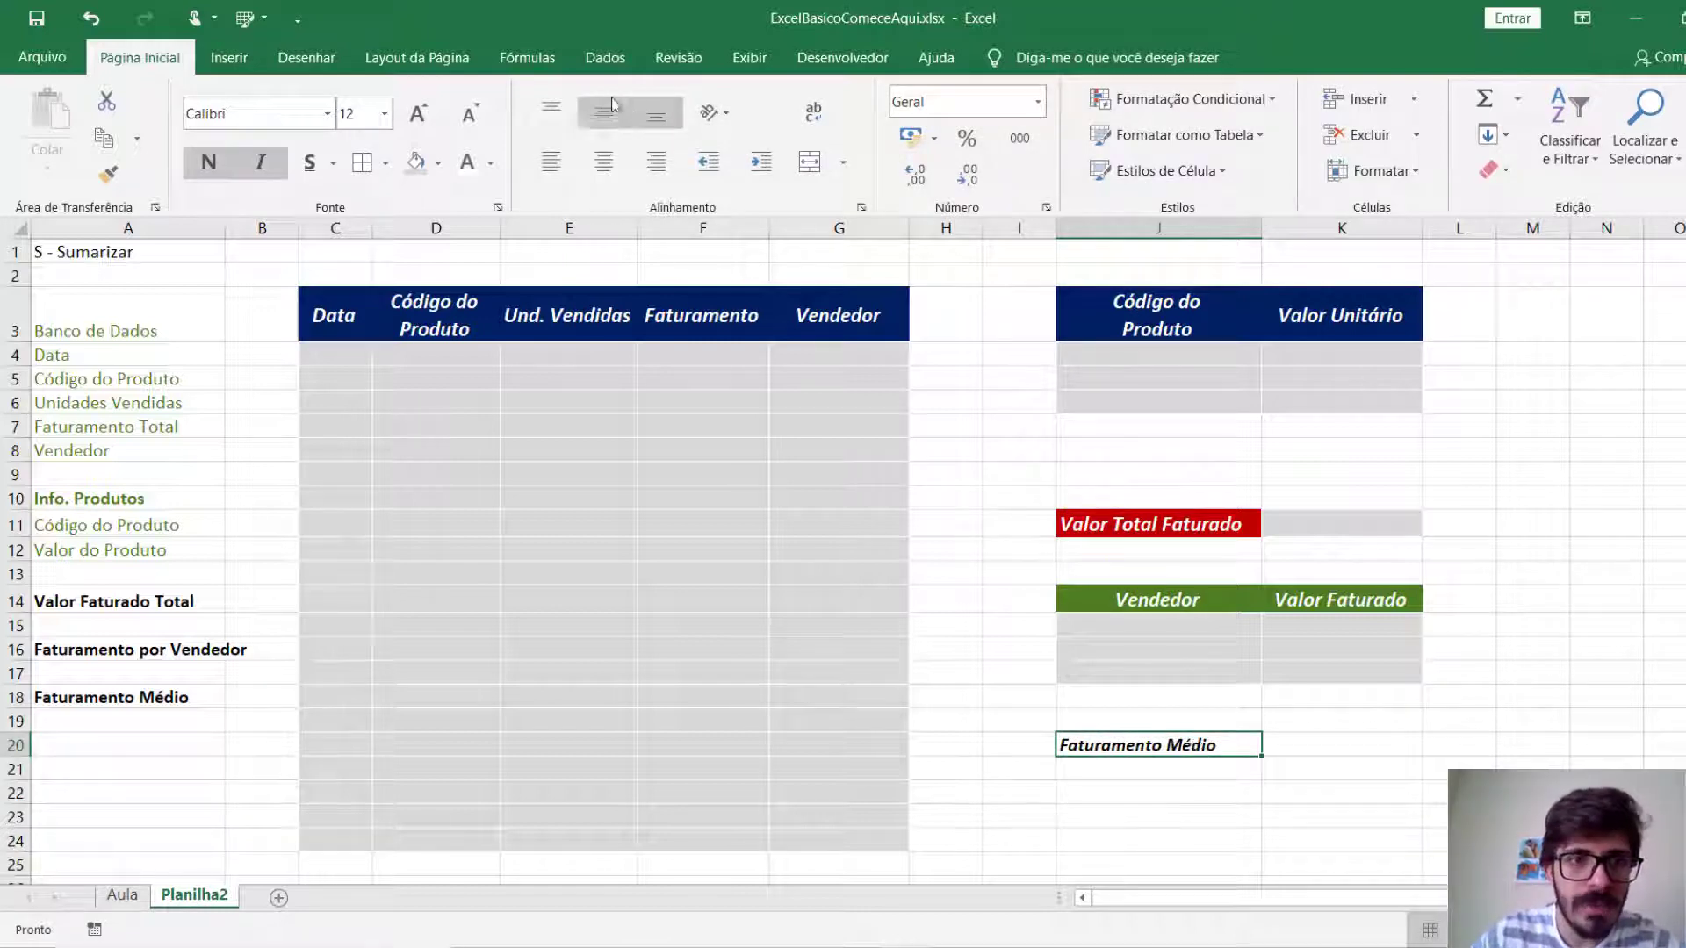
{"action": "left_click", "coordinate": [411, 115]}
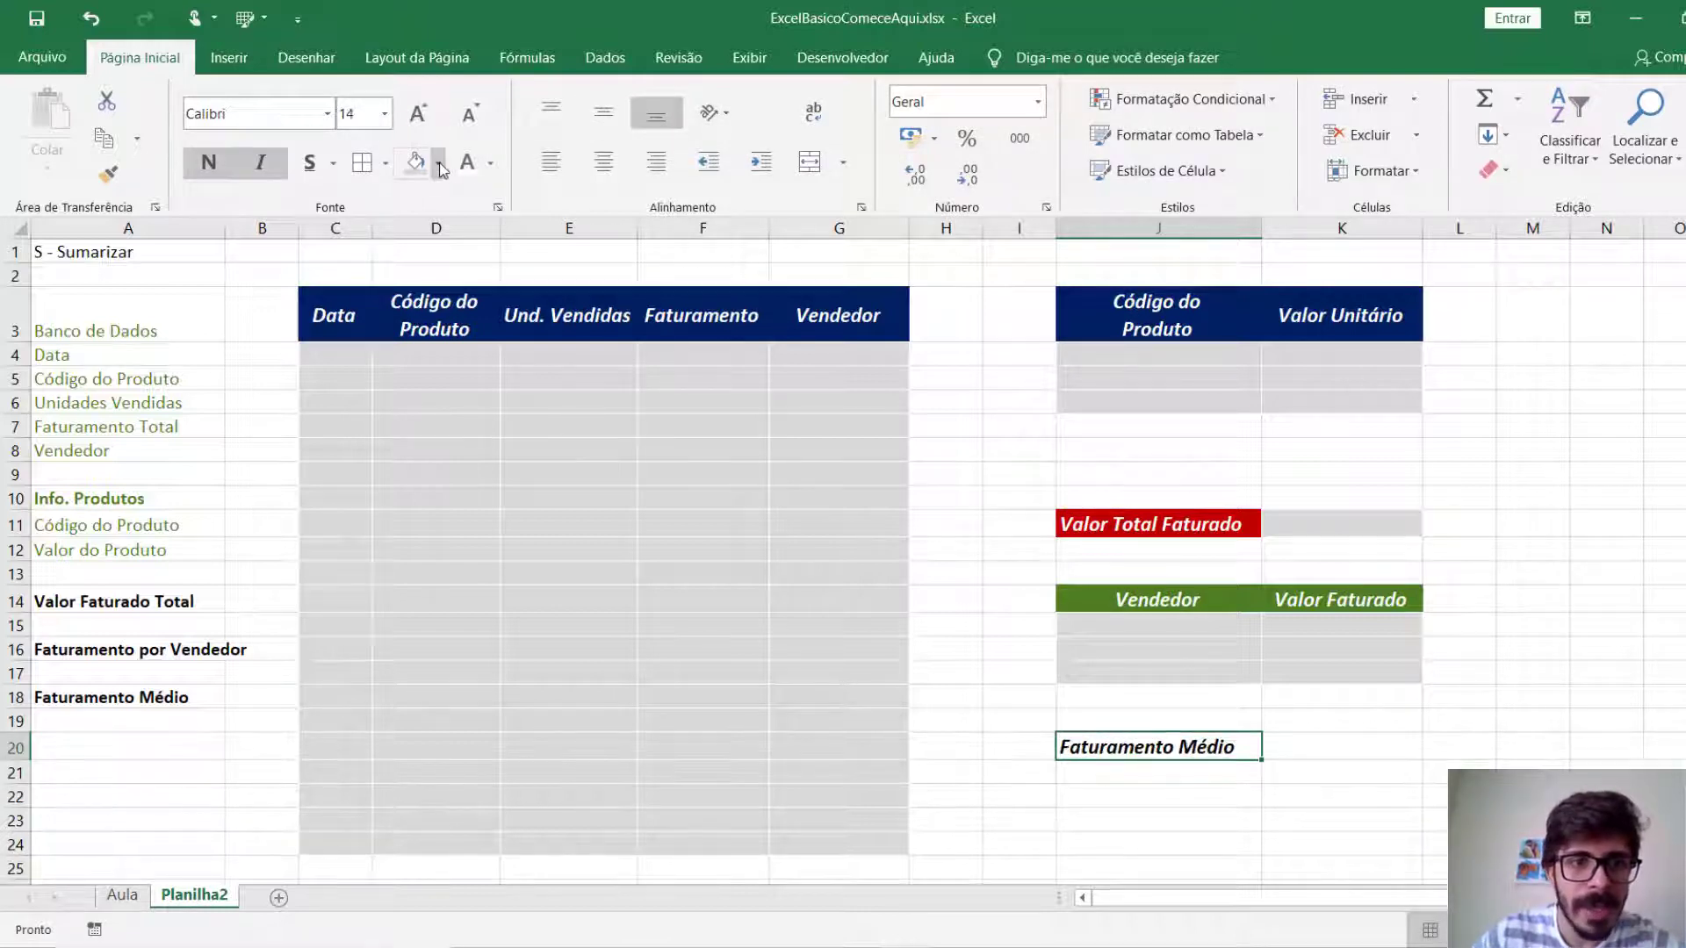
{"action": "left_click", "coordinate": [438, 163]}
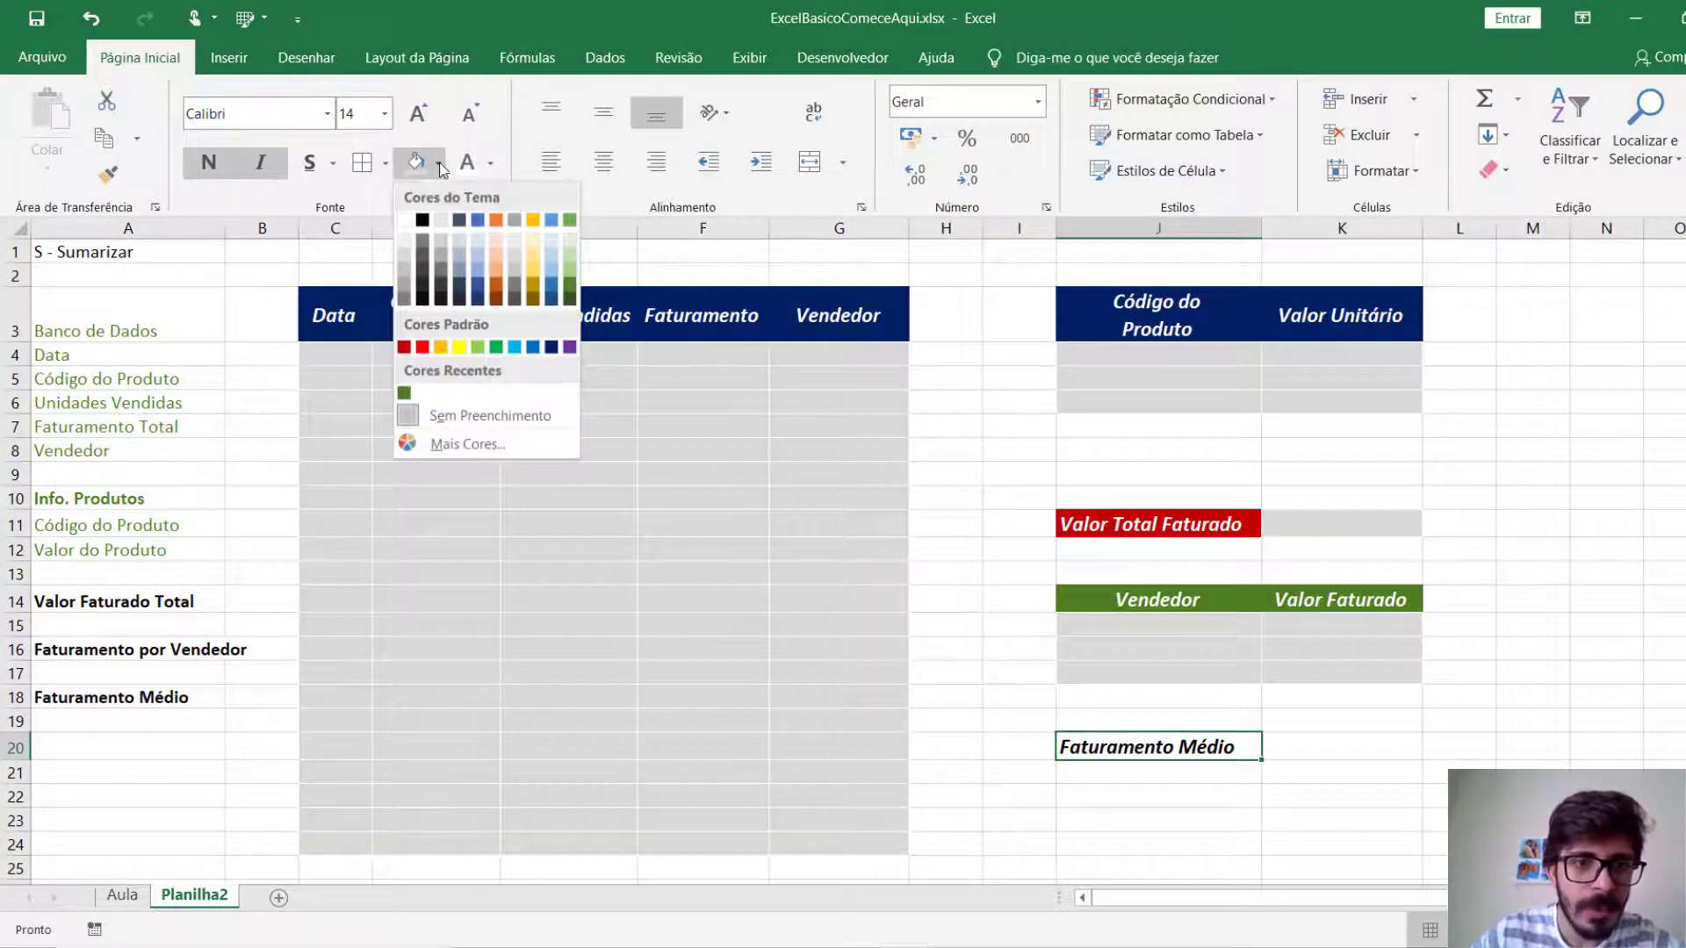
{"action": "left_click", "coordinate": [534, 288]}
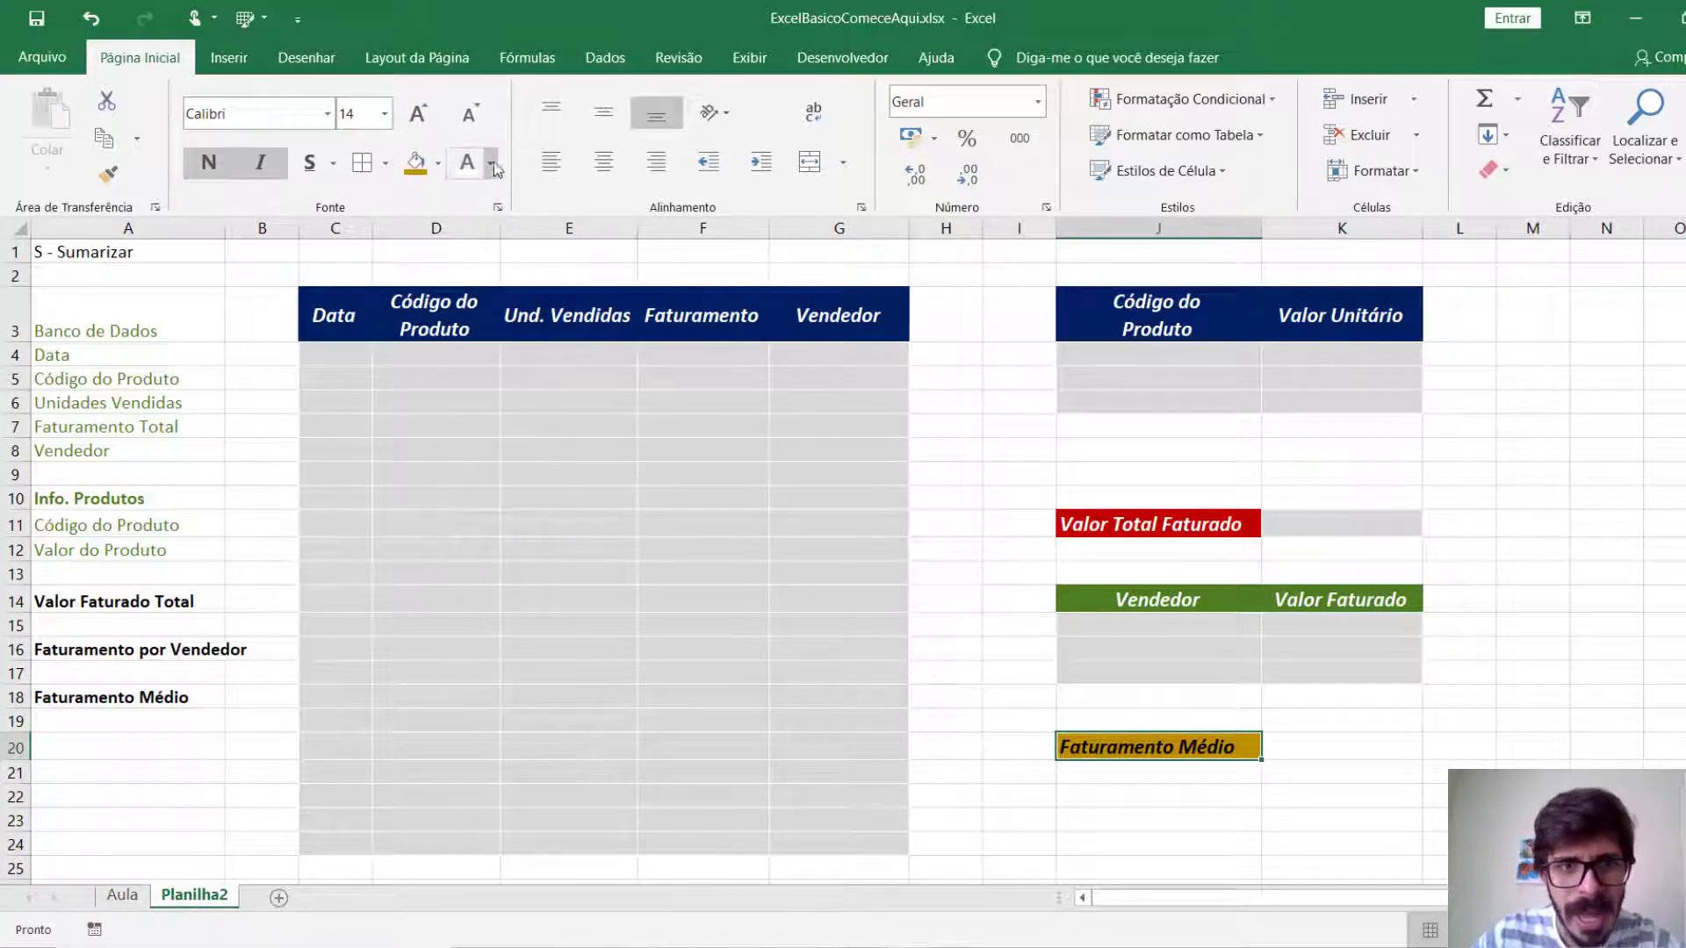
Fill the value cell K20 beside the Faturamento Médio label with light grey and apply all borders.
{"action": "left_click", "coordinate": [1315, 748]}
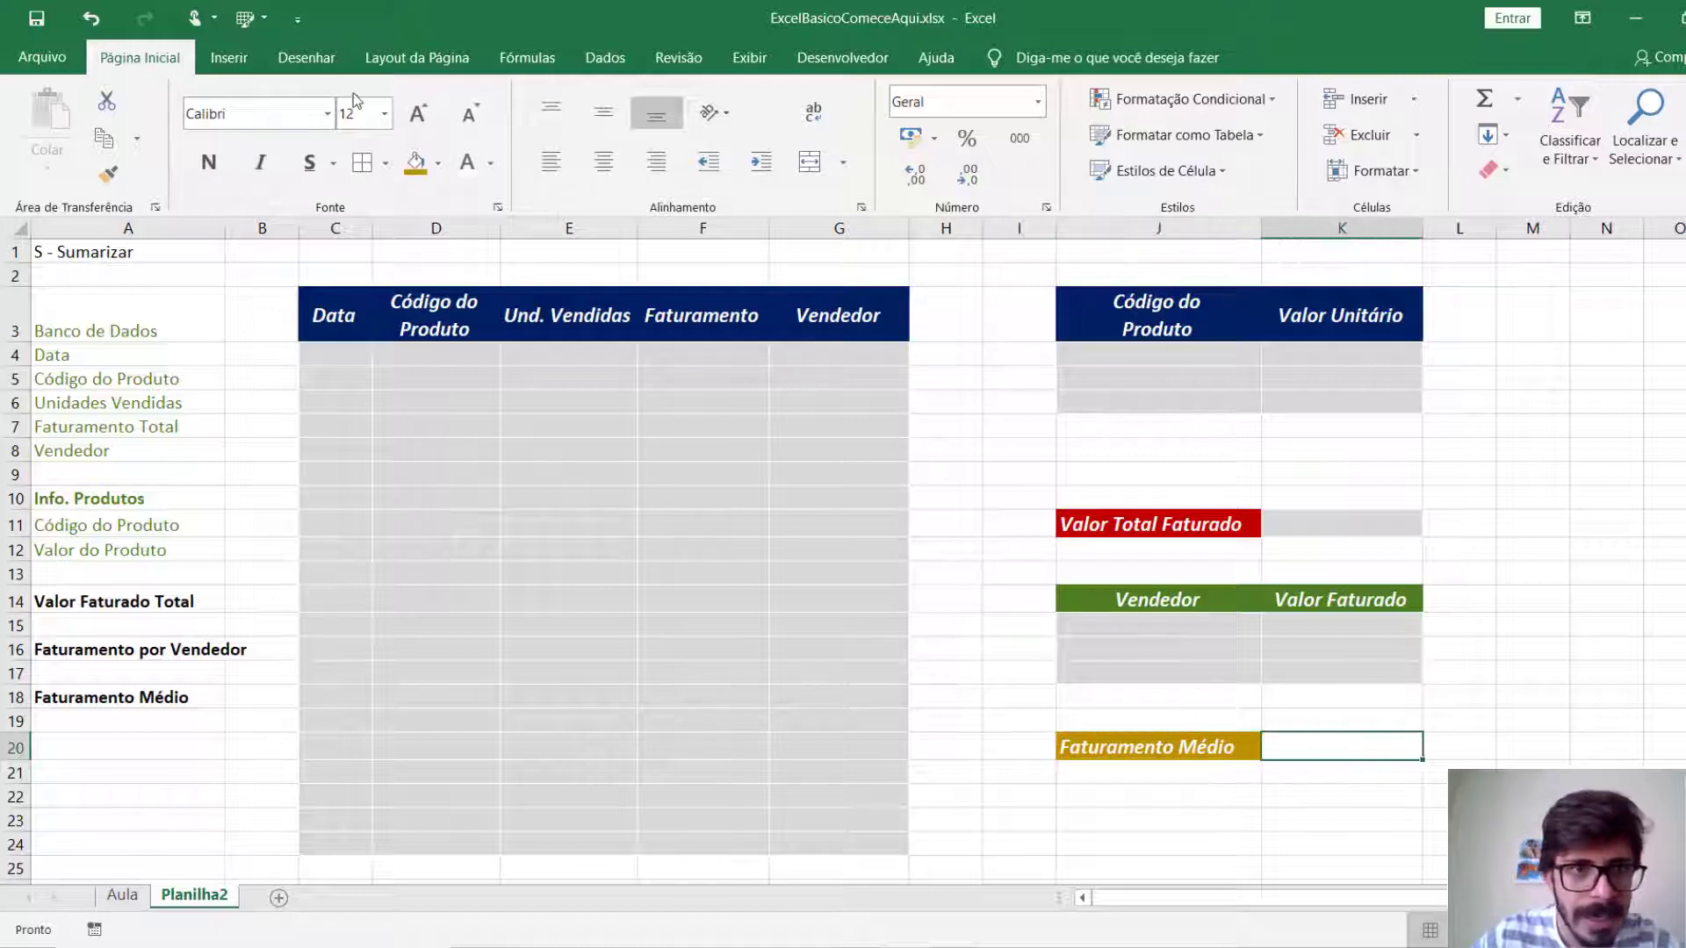
{"action": "left_click", "coordinate": [437, 163]}
{"action": "left_click", "coordinate": [441, 259]}
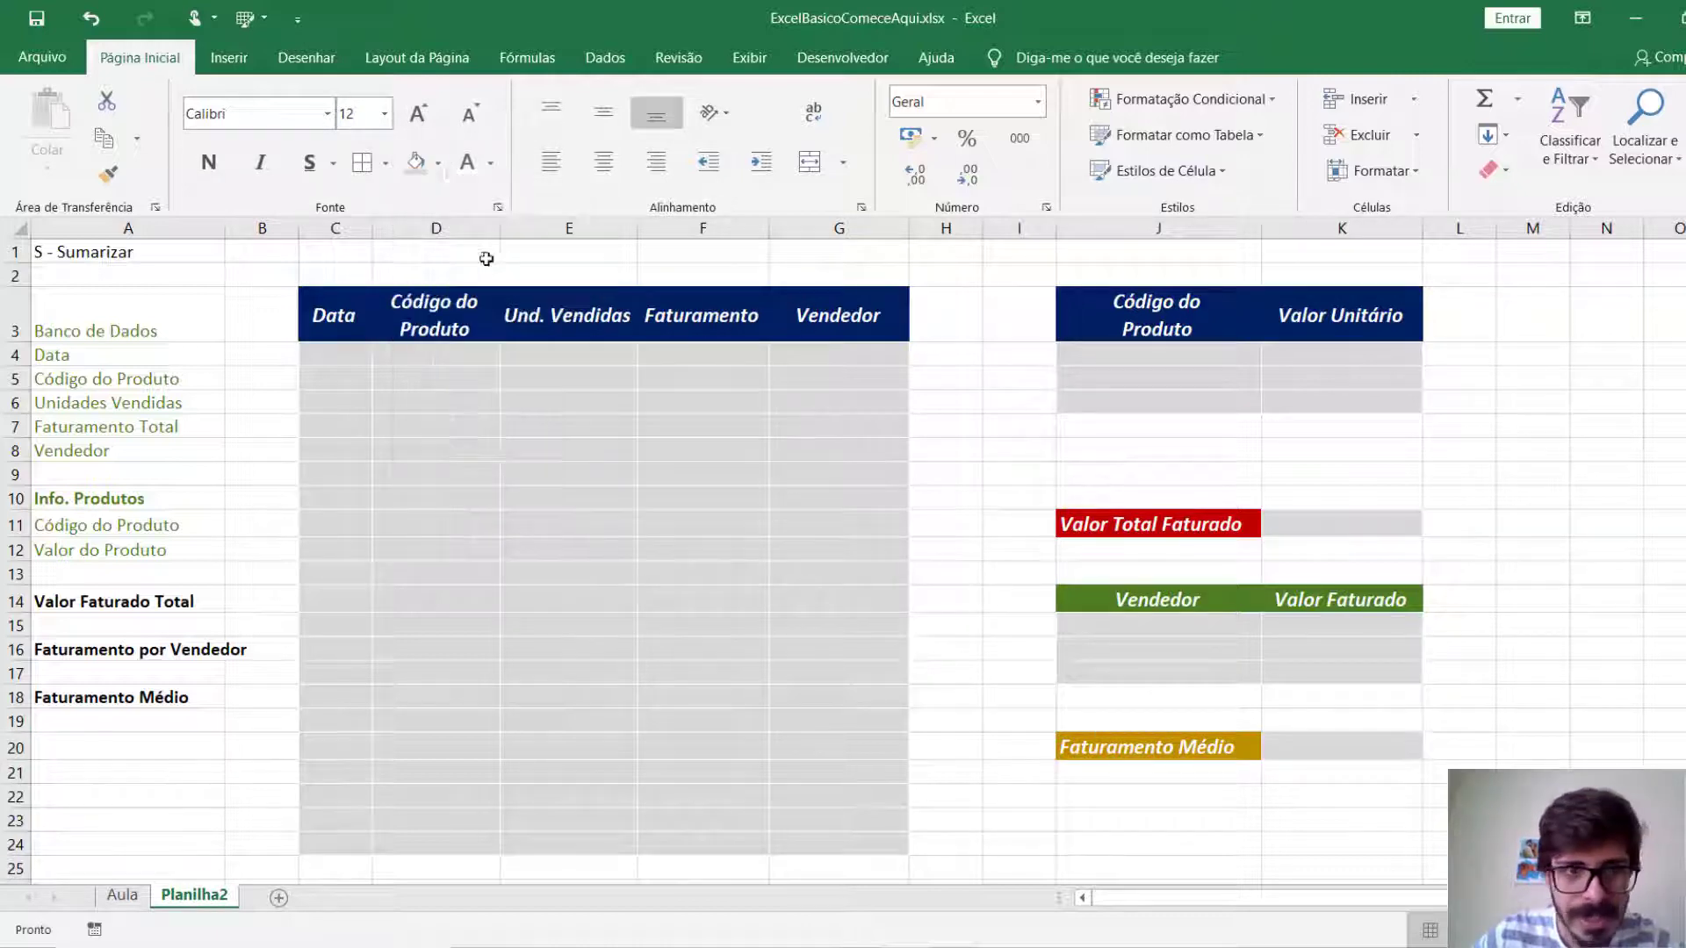
{"action": "left_click", "coordinate": [1601, 711]}
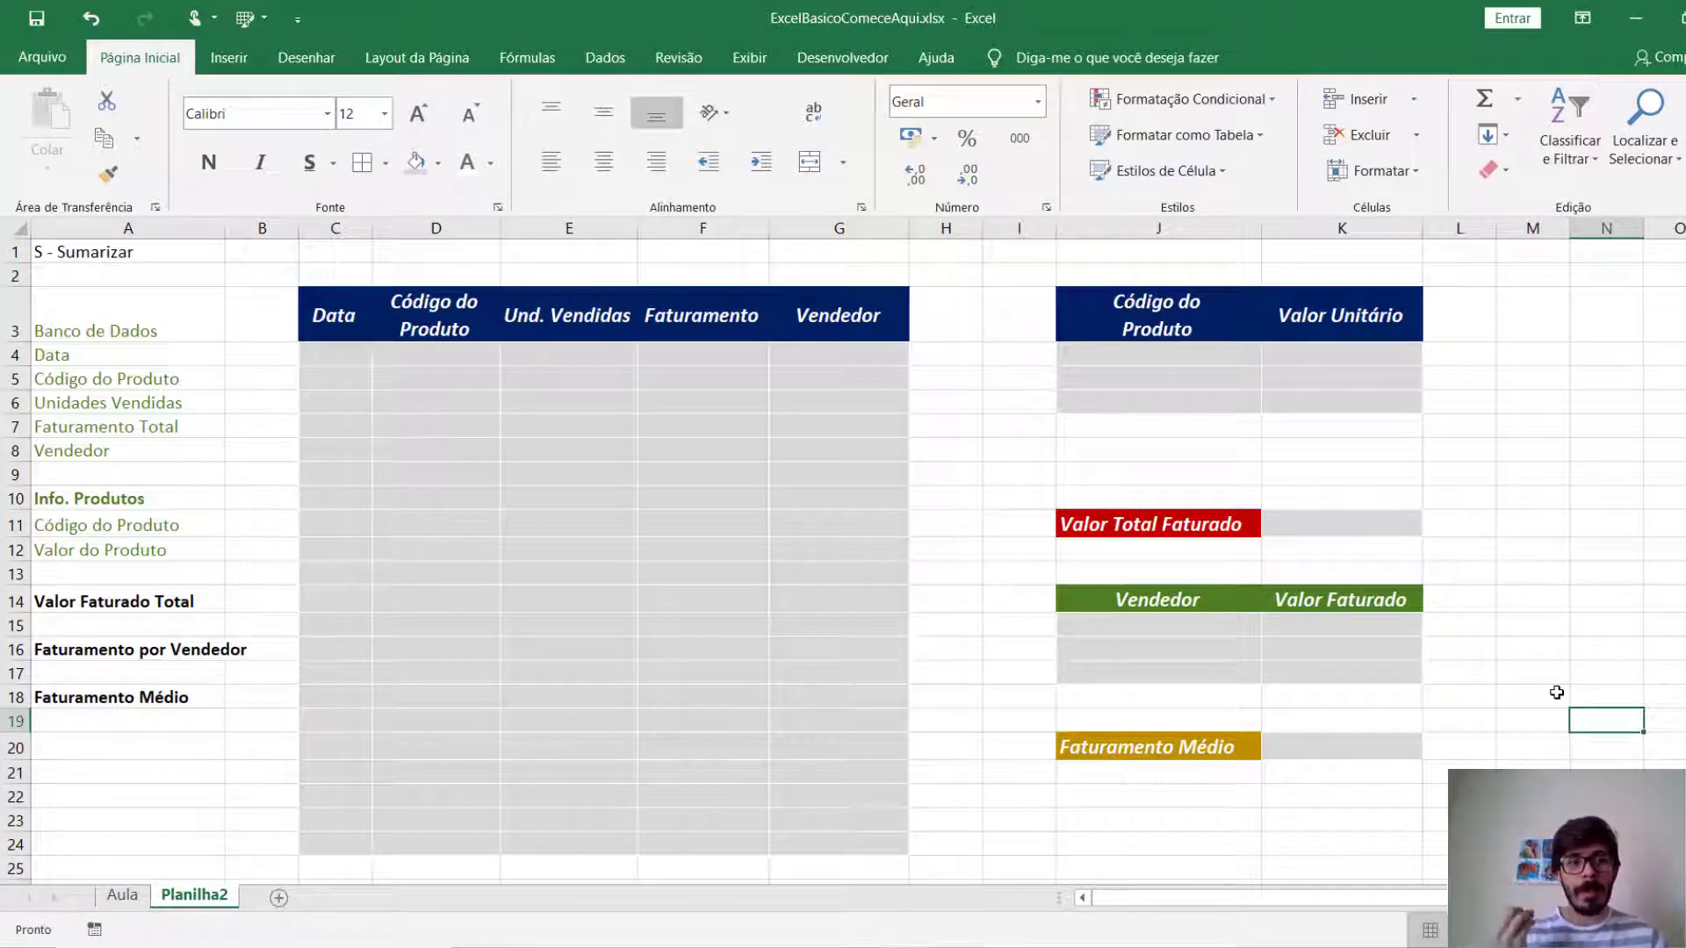
Add the outline heading O - Organizar in cell A2 below S - Sumarizar.
{"action": "left_click", "coordinate": [148, 260]}
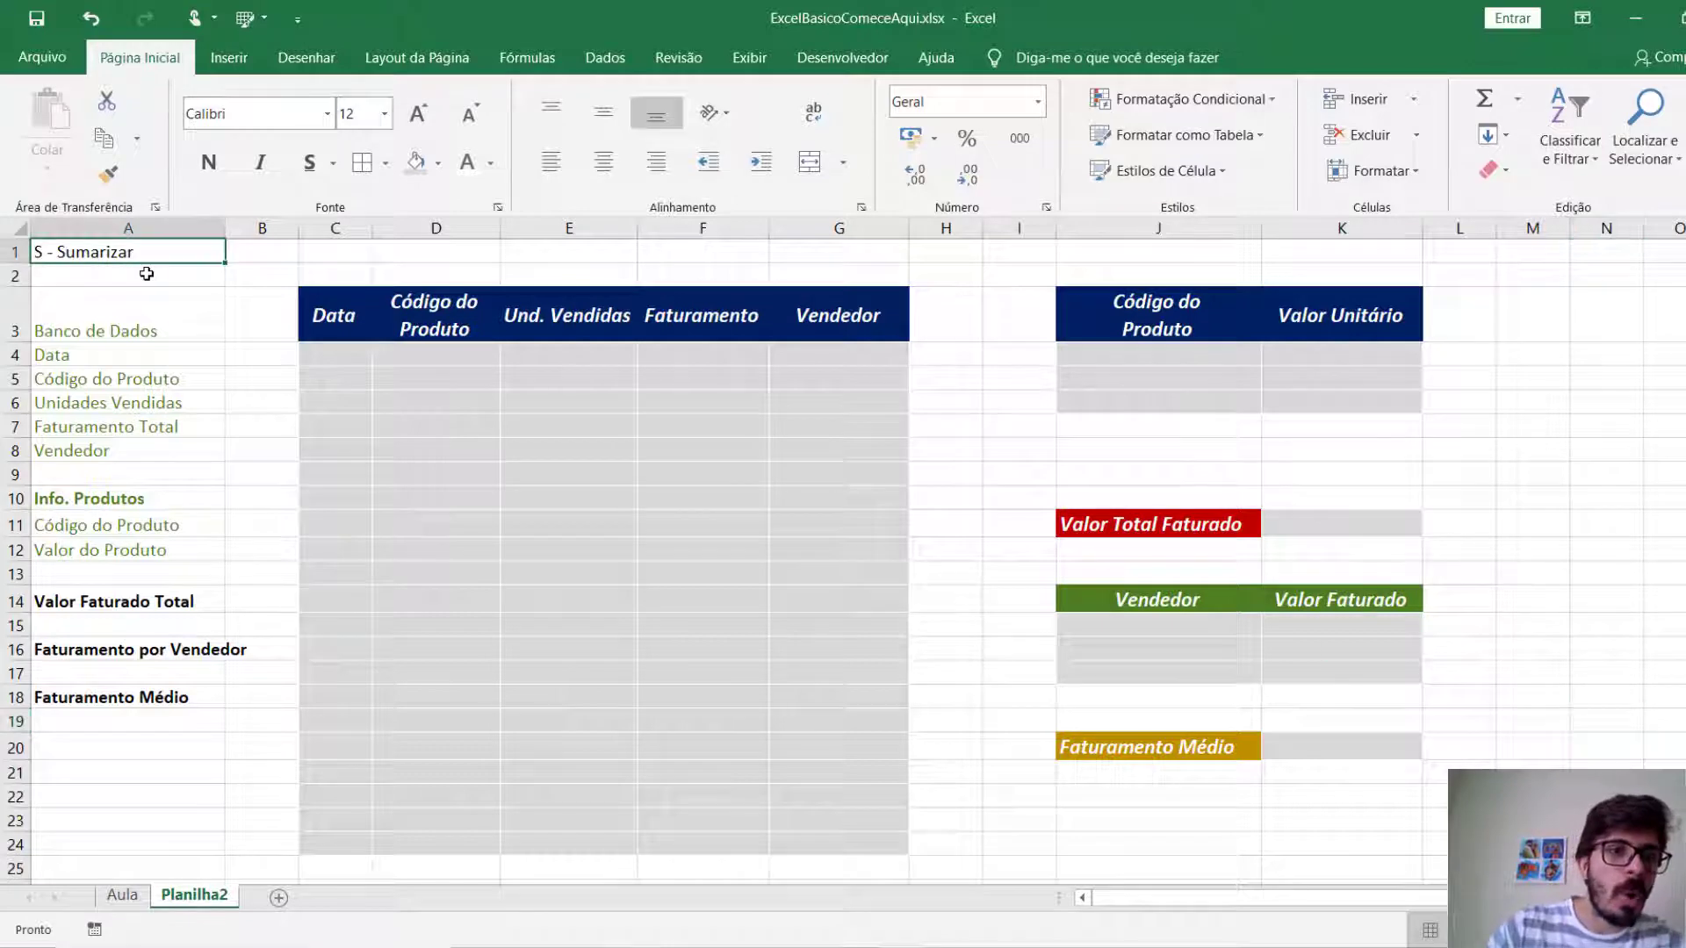
{"action": "left_click", "coordinate": [143, 281]}
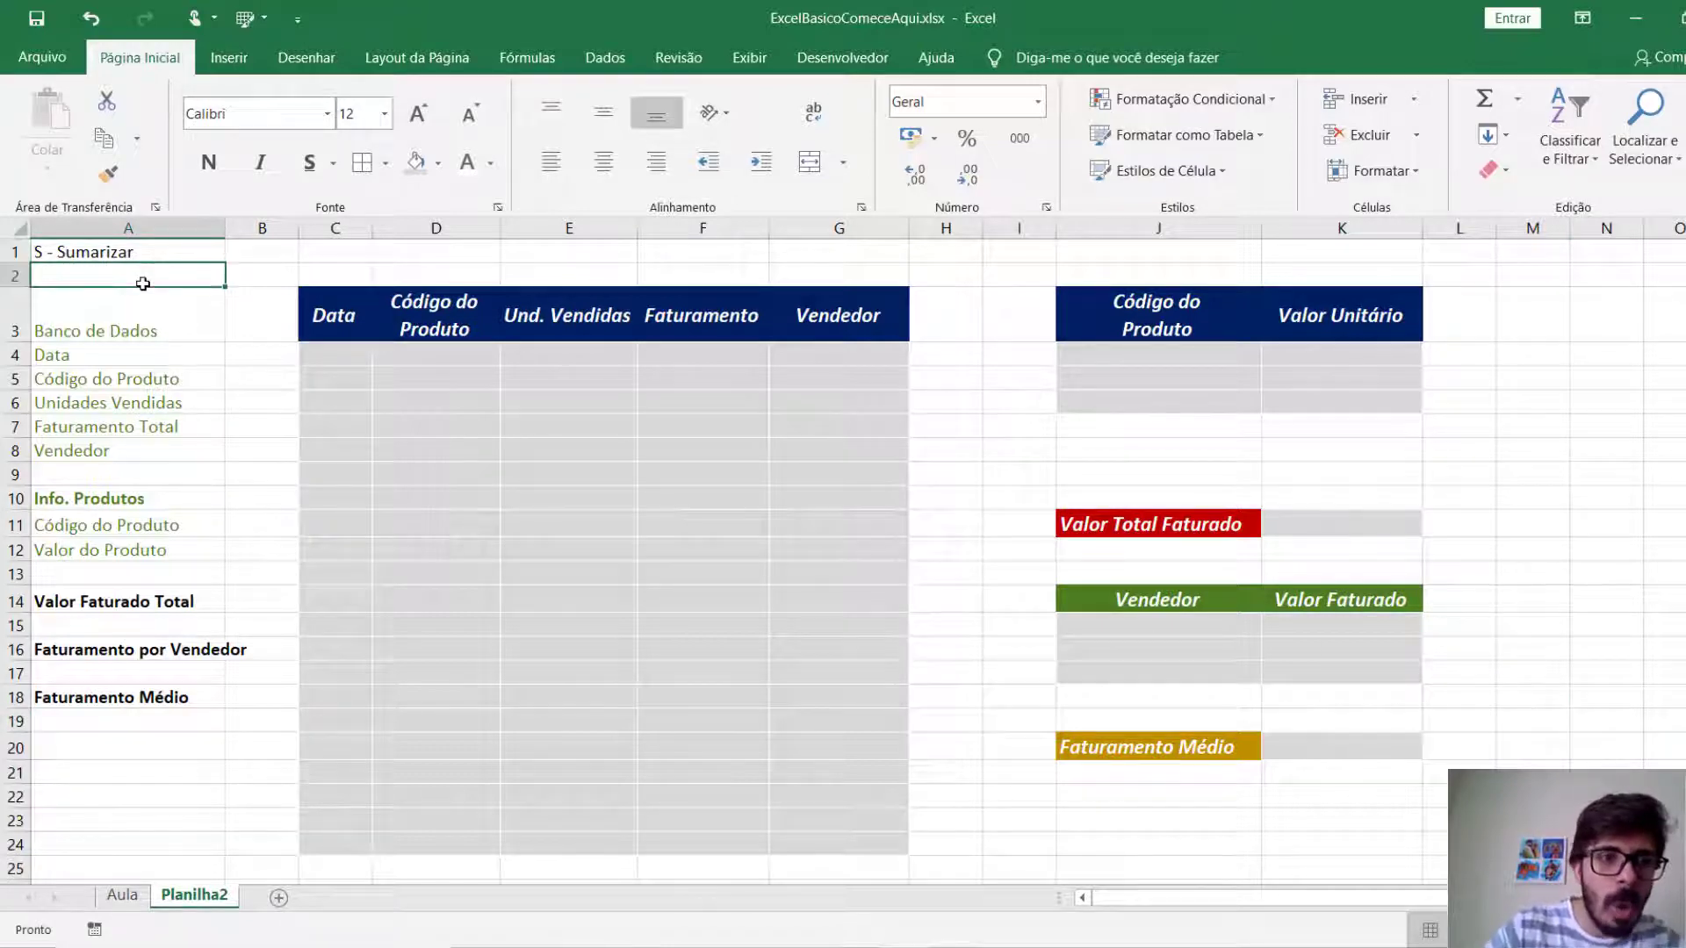
{"action": "type", "text": "O - Organizar"}
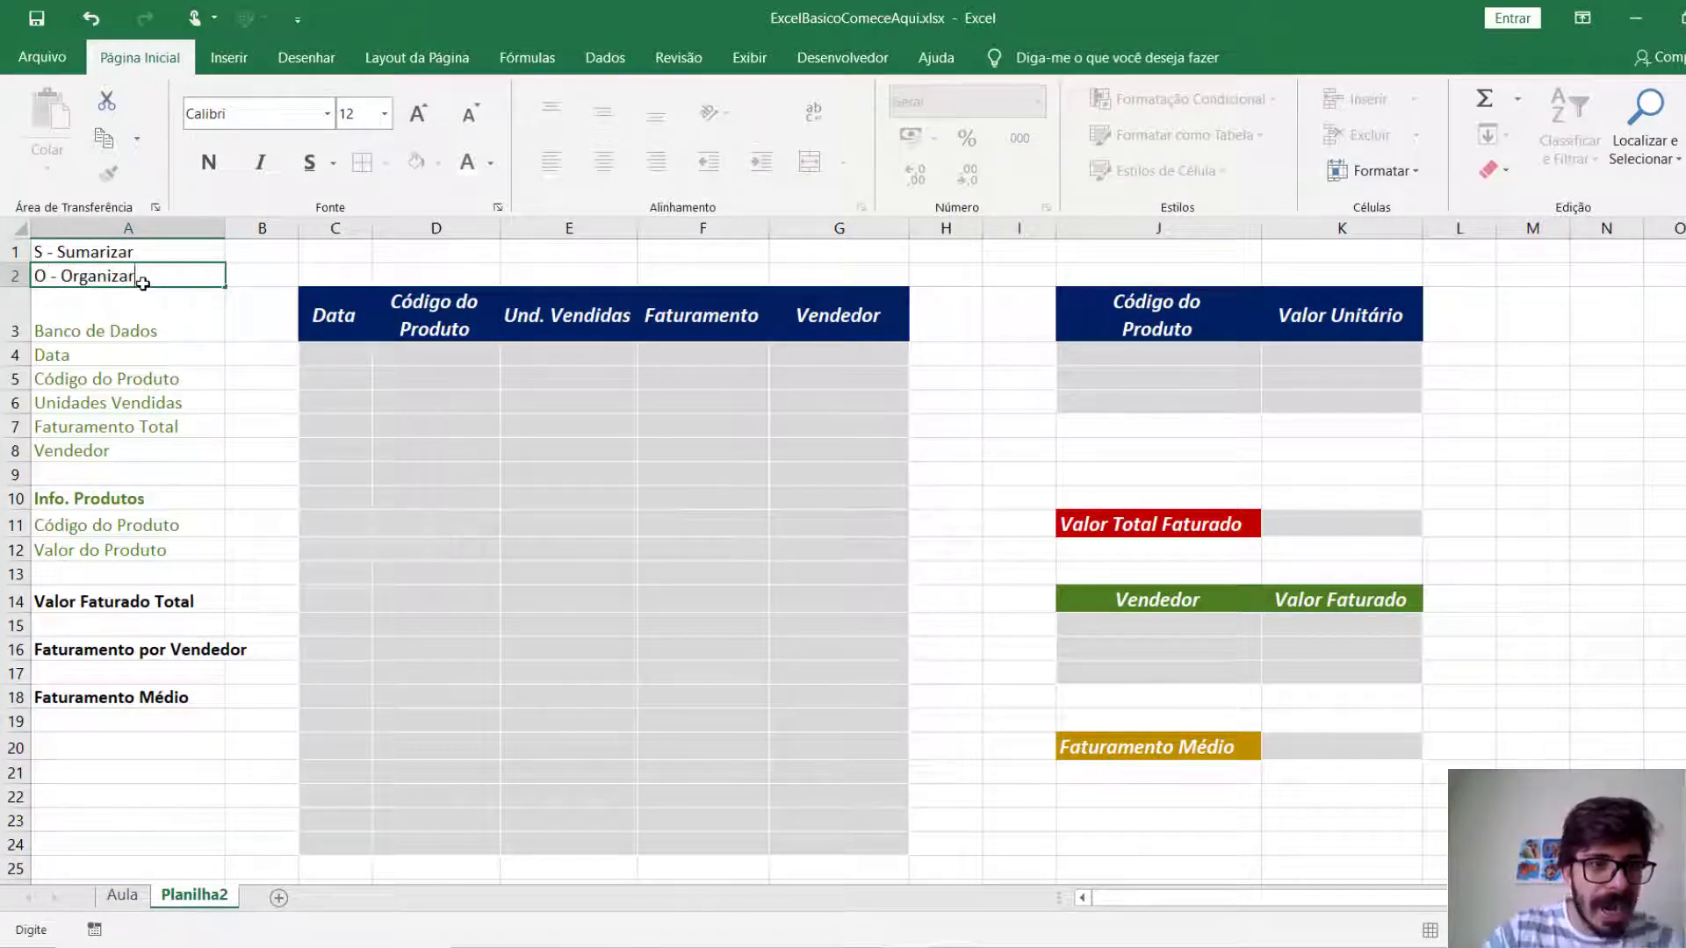
{"action": "key", "text": "Return"}
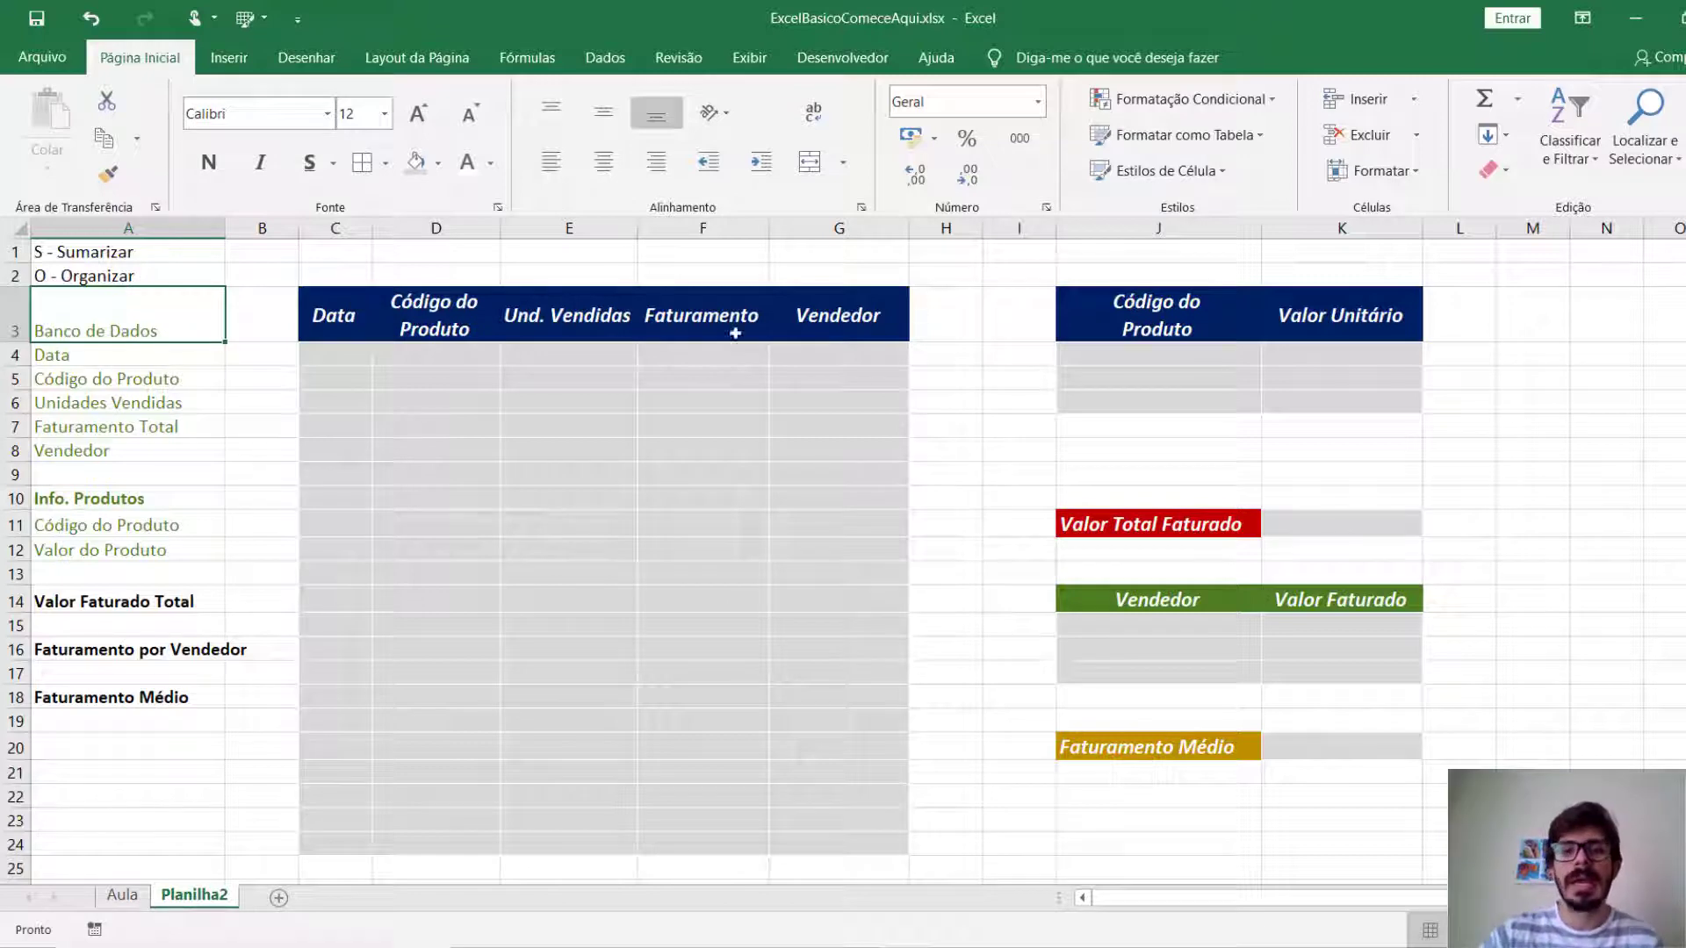
Enter the product codes PTX001, PTX002 and PTX003 in cells J4 to J6 of the product table.
{"action": "left_click", "coordinate": [1179, 369]}
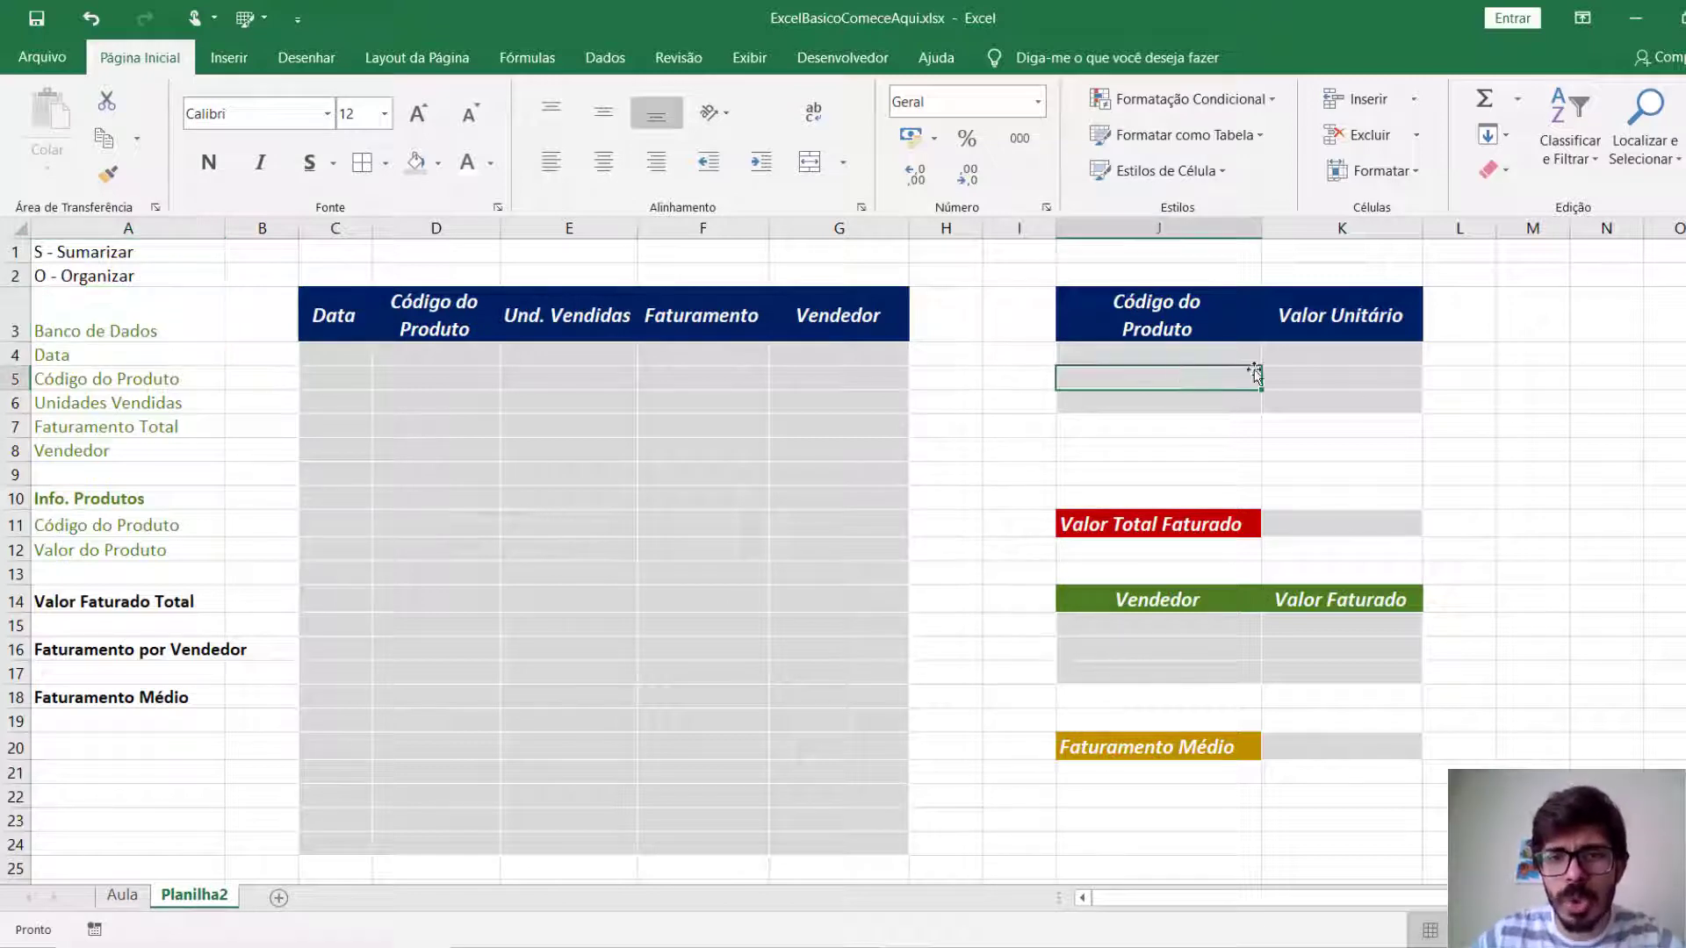
{"action": "key", "text": "Up"}
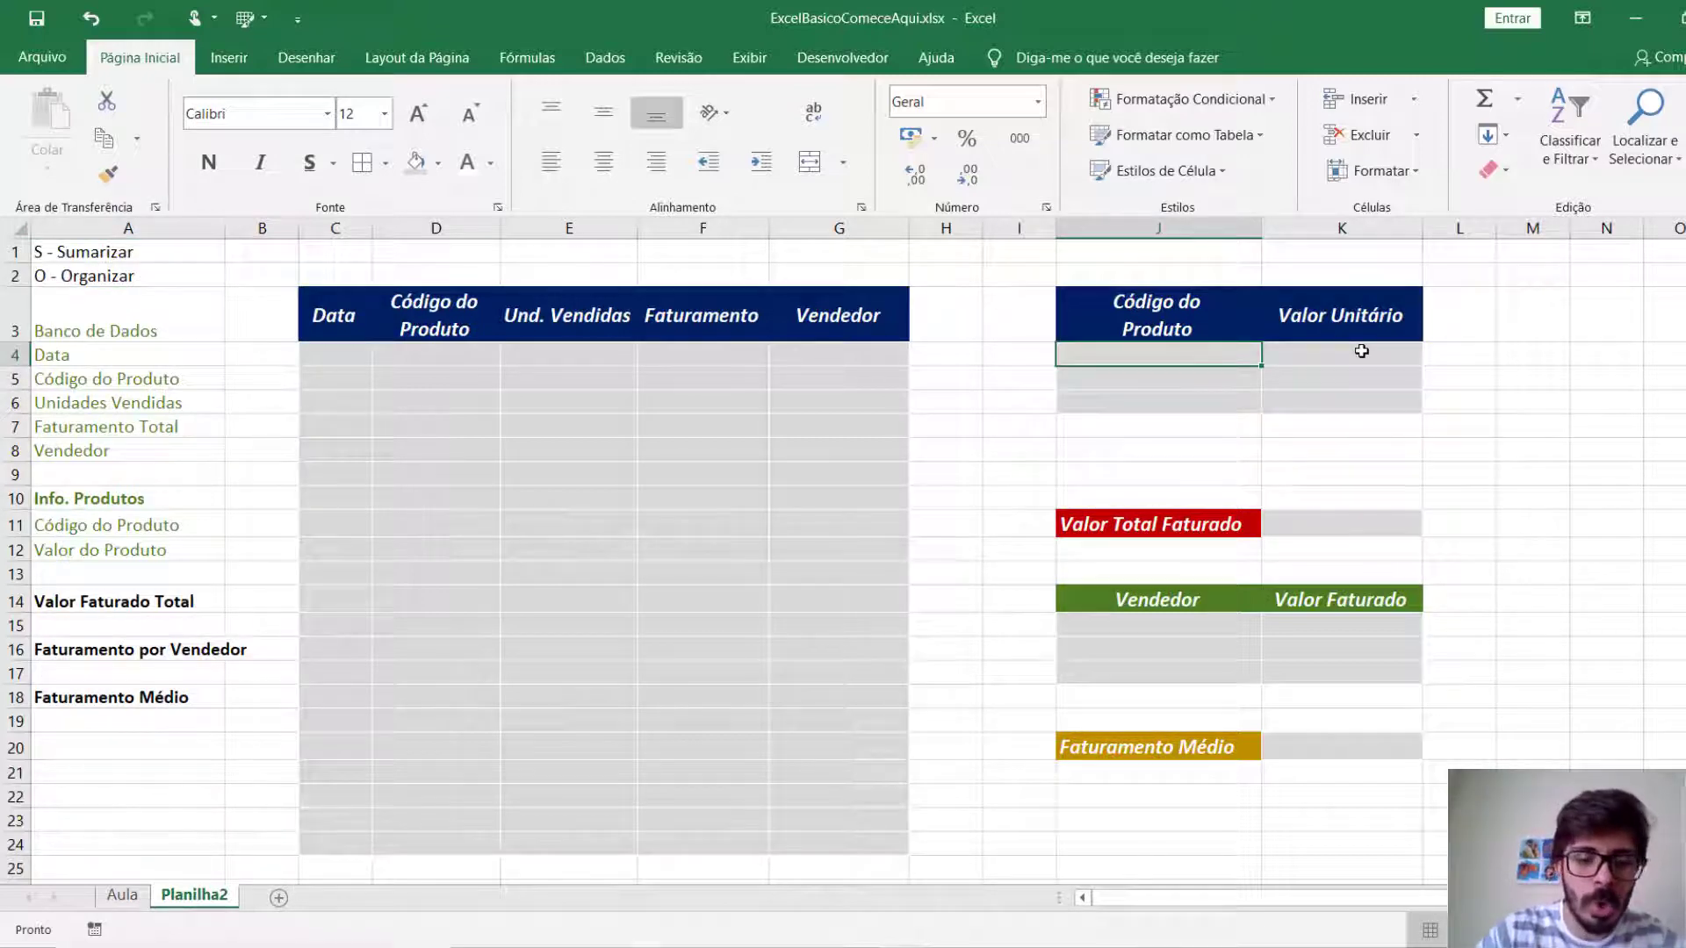
{"action": "type", "text": "PTX001"}
{"action": "key", "text": "Return"}
{"action": "type", "text": "PTX001"}
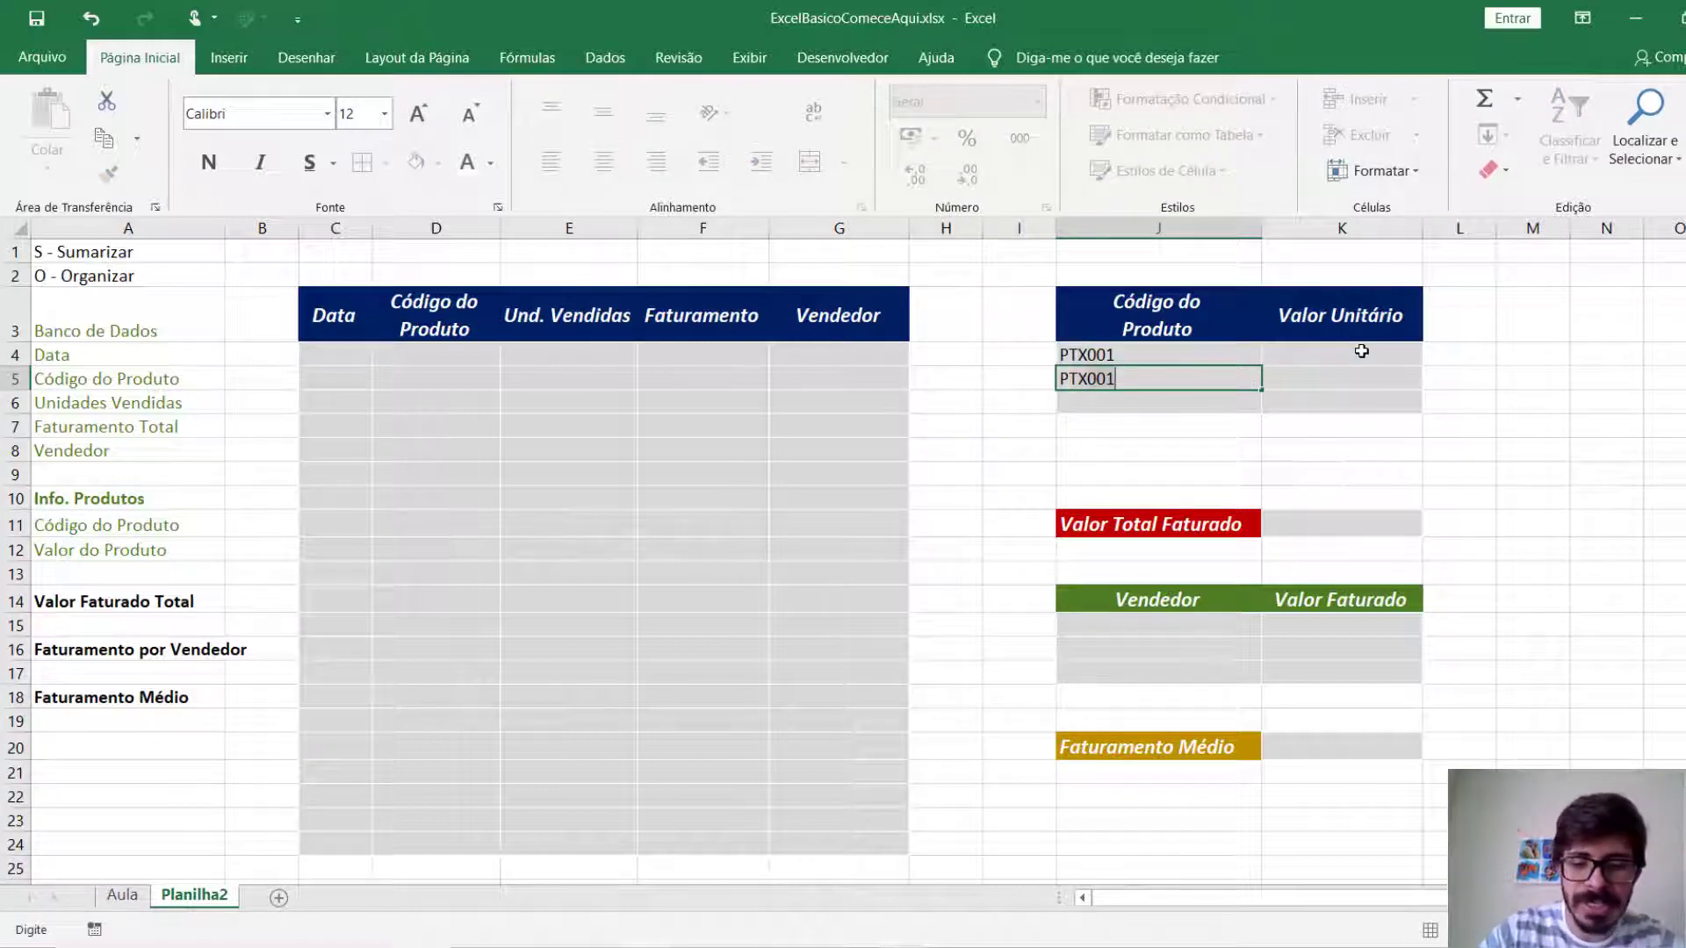
{"action": "key", "text": "Return"}
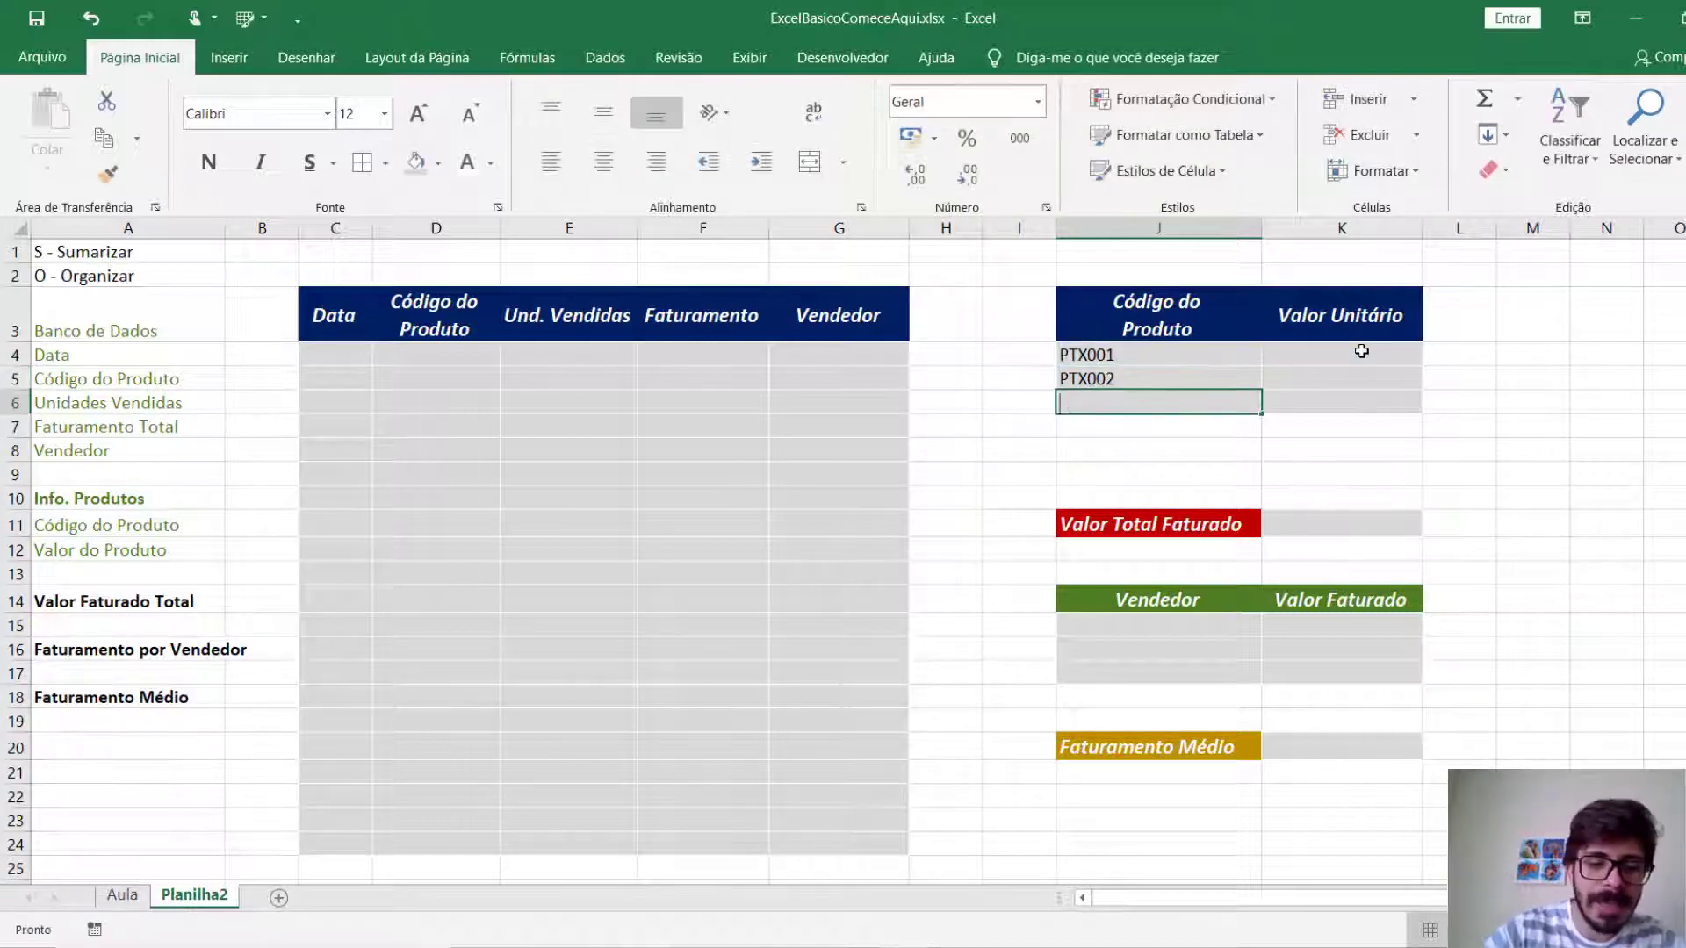
{"action": "type", "text": "PTX003"}
{"action": "key", "text": "Return"}
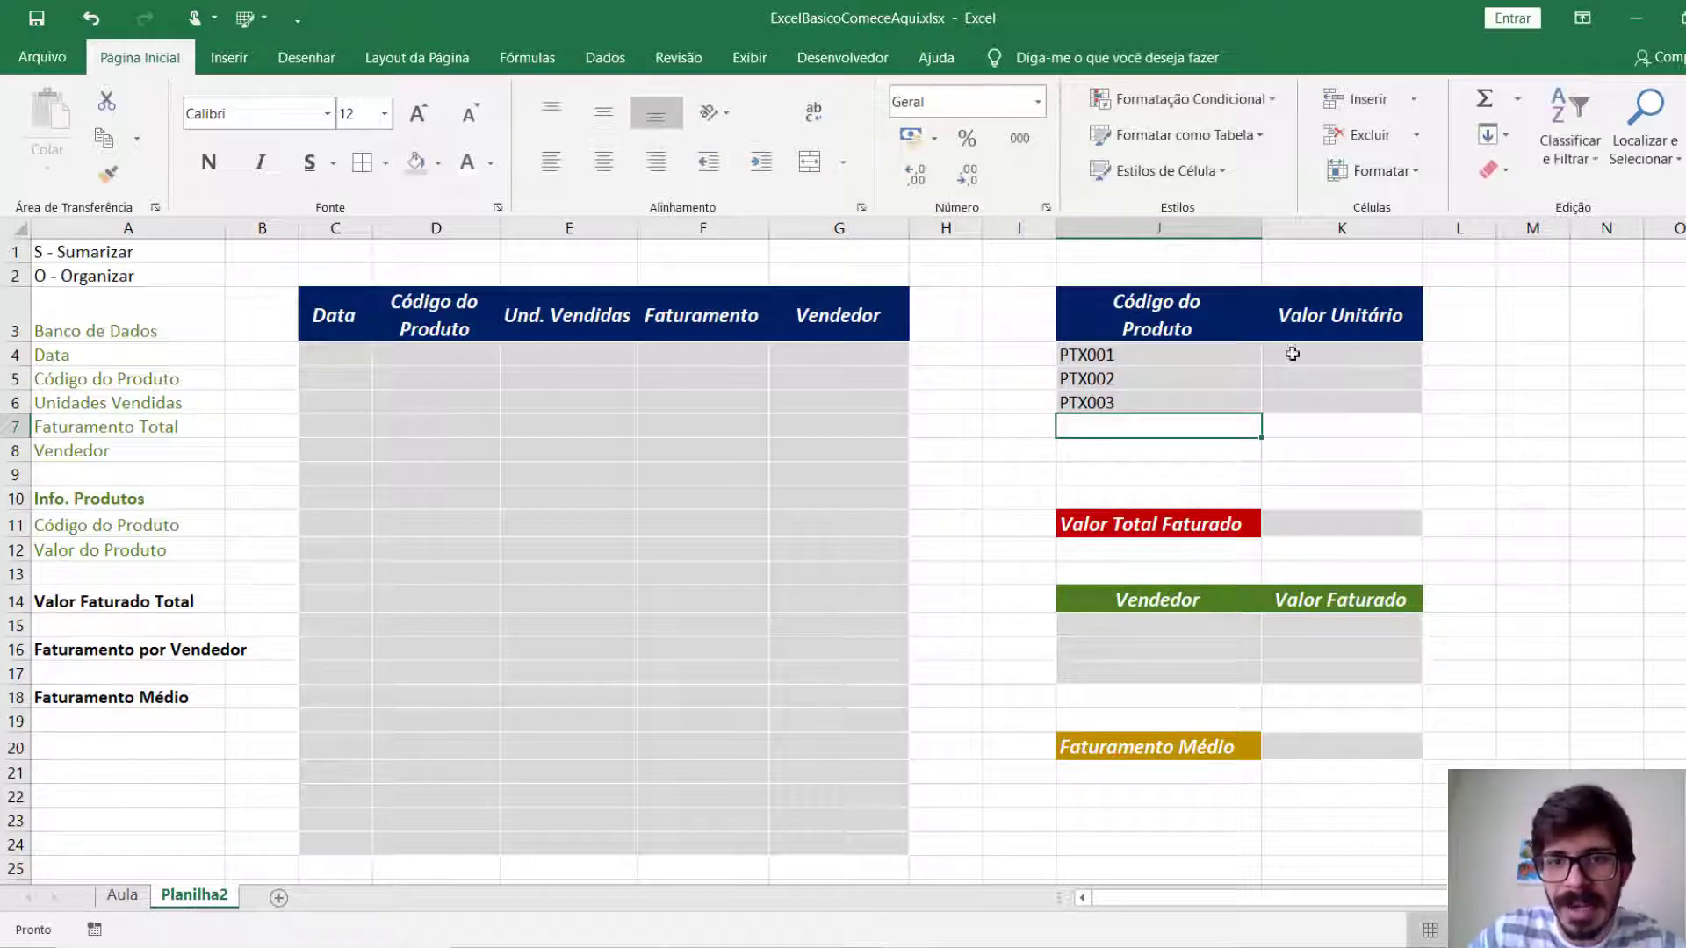
Centre the product table cells J4:K6 and the total revenue cell K11 horizontally and vertically.
{"action": "left_click_drag", "start_coordinate": [1189, 357], "coordinate": [1290, 403]}
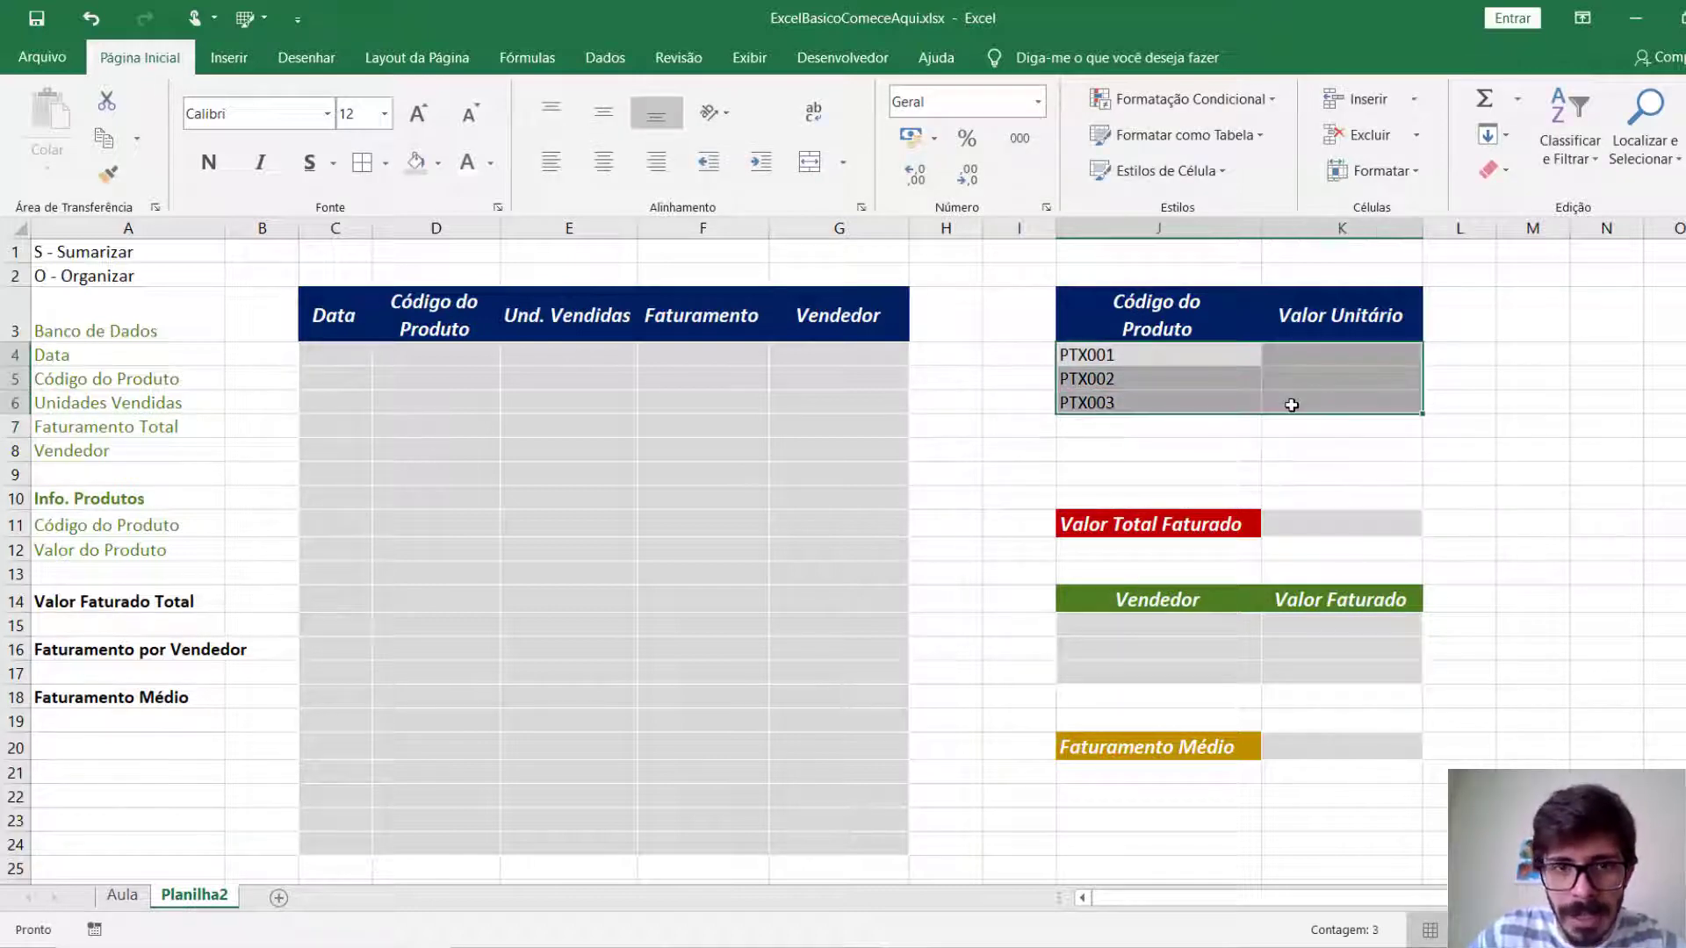
{"action": "left_click", "coordinate": [603, 162]}
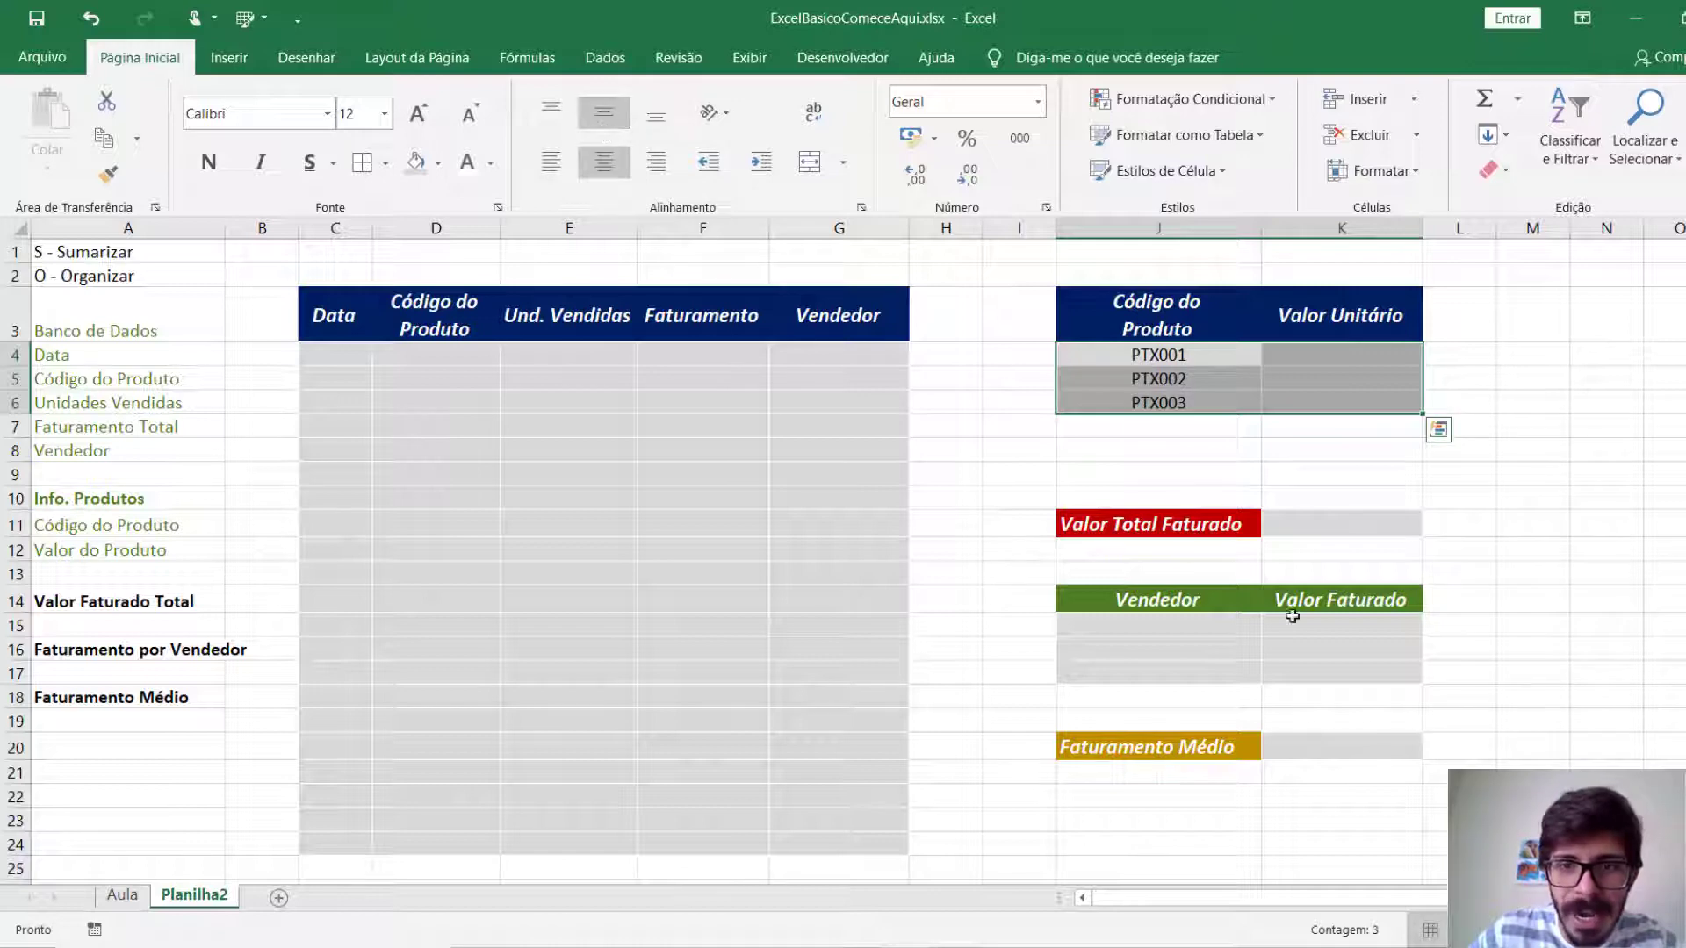
{"action": "left_click", "coordinate": [1334, 527]}
{"action": "left_click", "coordinate": [603, 161]}
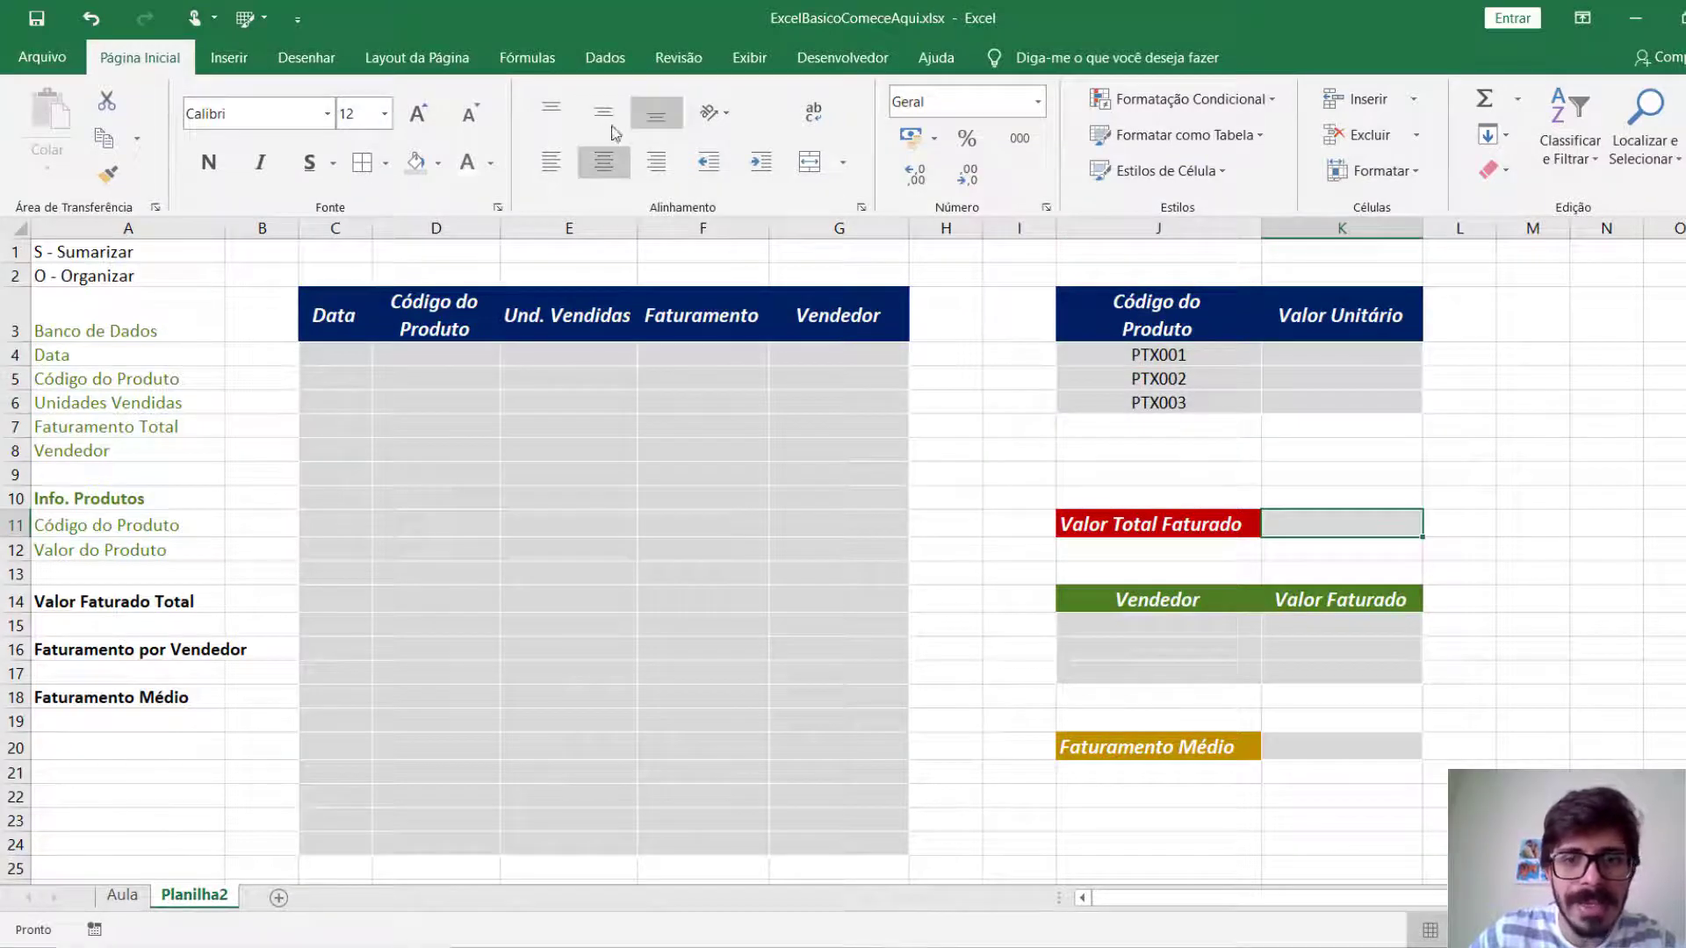
{"action": "left_click", "coordinate": [603, 113]}
Centre the per-seller cells J15:K17 and the average revenue cell K20 horizontally and vertically.
{"action": "left_click_drag", "start_coordinate": [1356, 684], "coordinate": [1159, 625]}
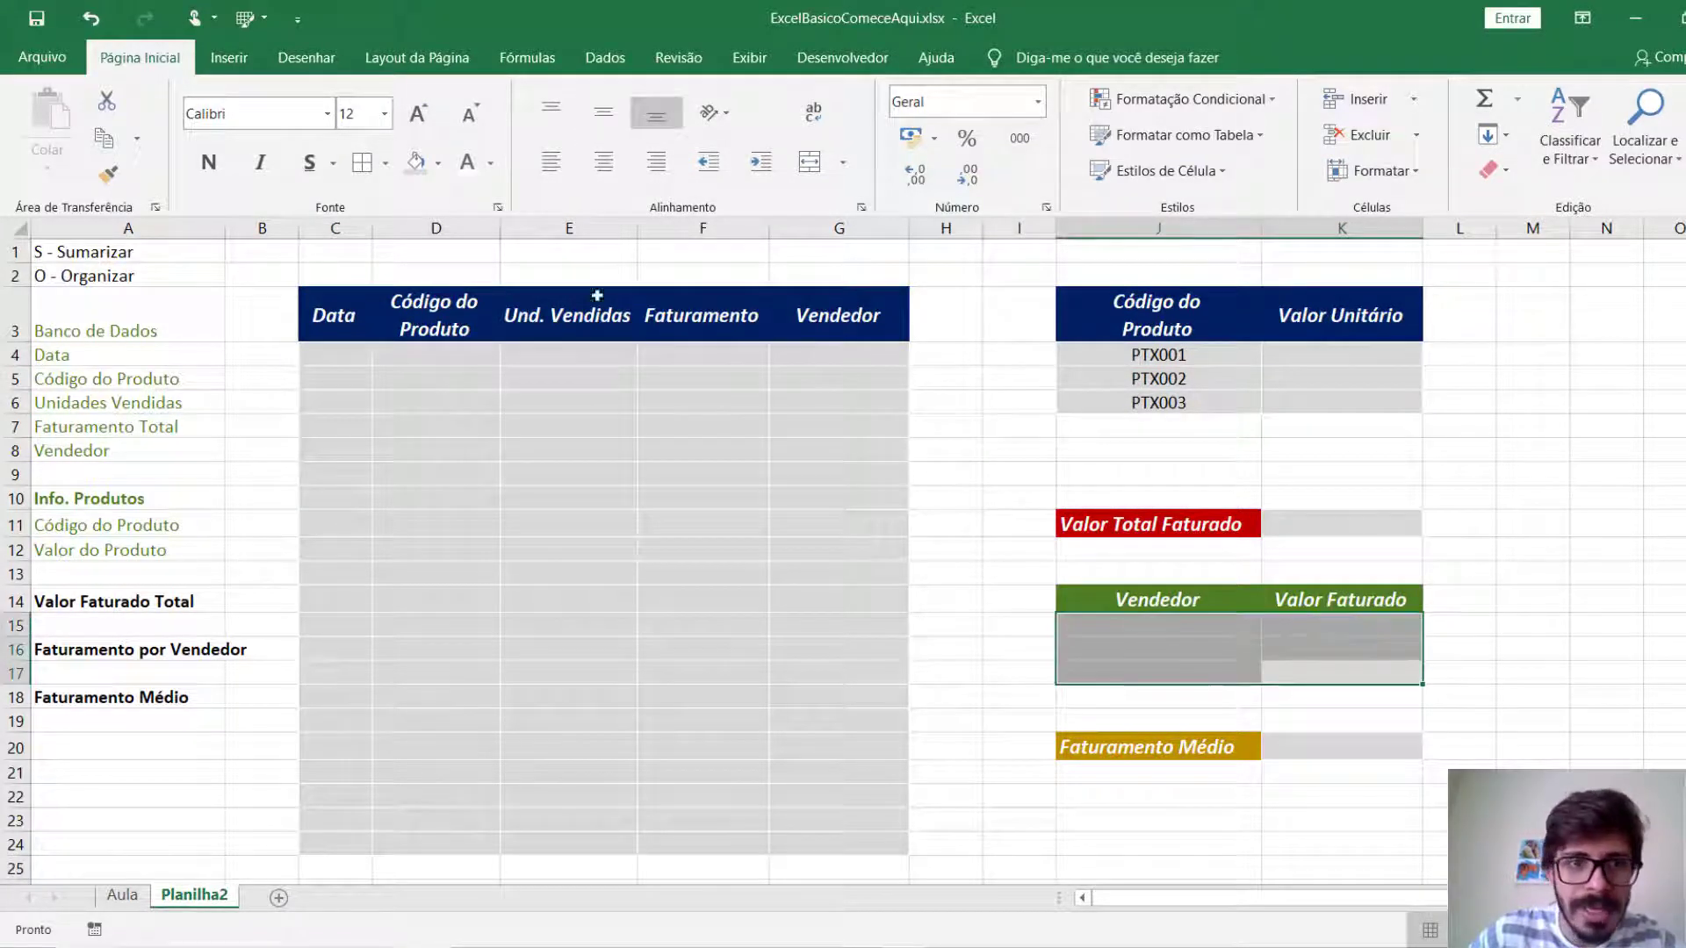
{"action": "left_click", "coordinate": [604, 161]}
{"action": "left_click", "coordinate": [603, 112]}
{"action": "left_click", "coordinate": [1293, 747]}
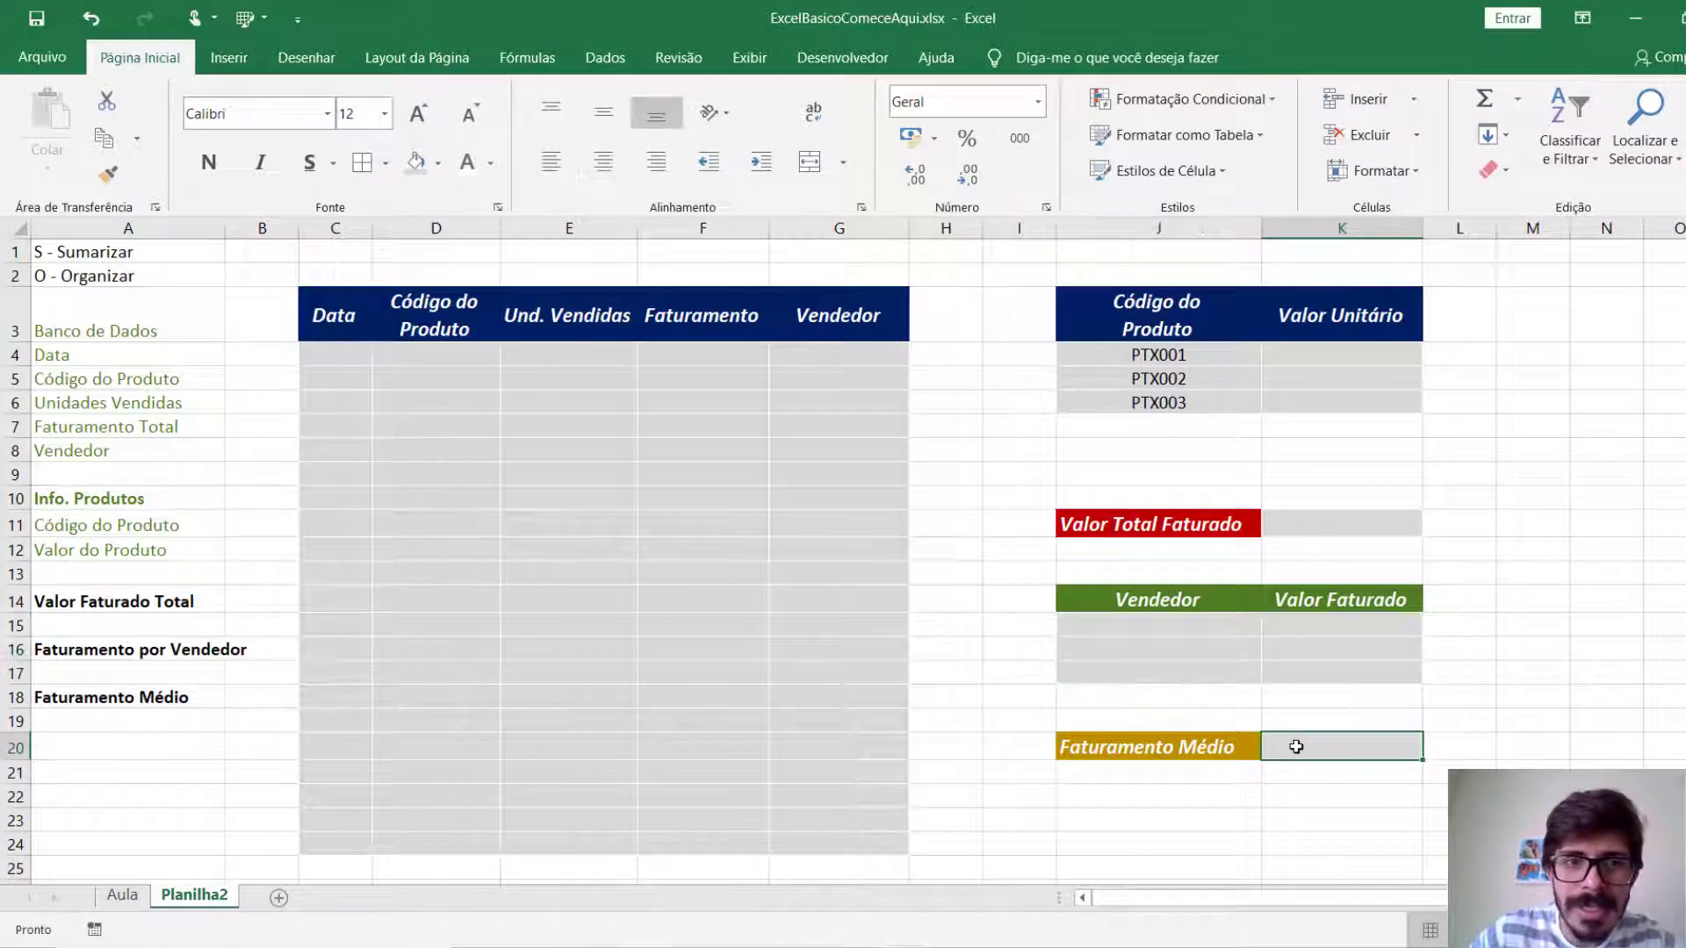
{"action": "left_click", "coordinate": [603, 161]}
{"action": "left_click", "coordinate": [603, 113]}
{"action": "left_click", "coordinate": [1557, 556]}
Enter 100 as the unit value of product PTX001 in cell K4.
{"action": "left_click", "coordinate": [1342, 354]}
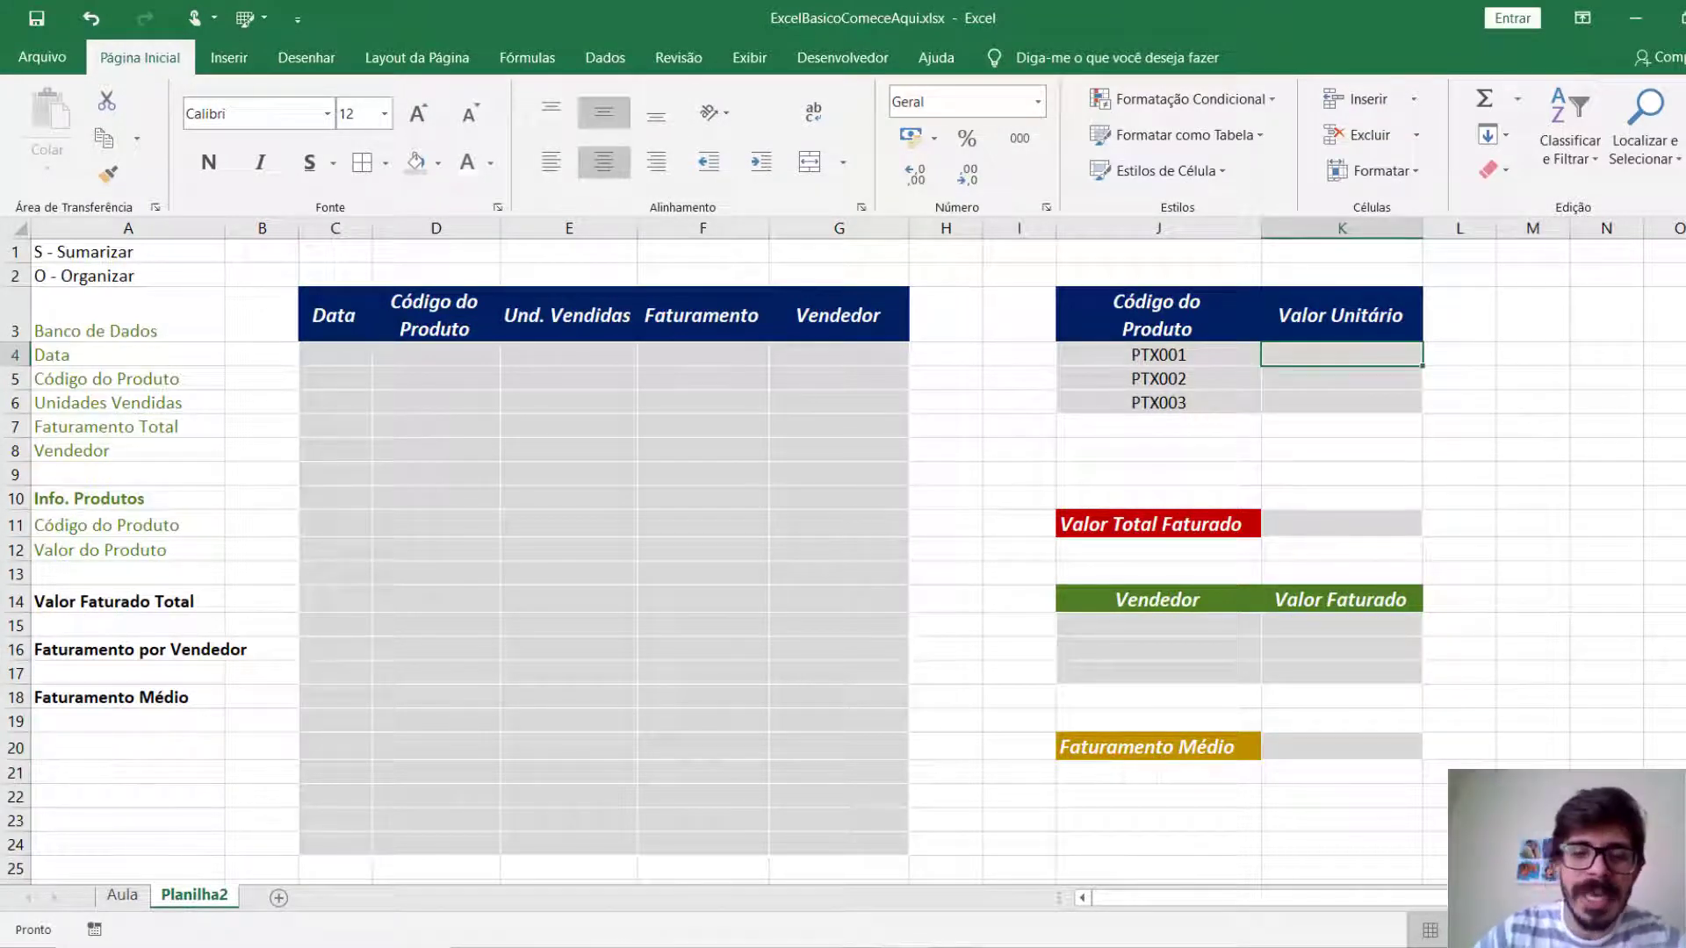
{"action": "type", "text": "100"}
{"action": "key", "text": "Return"}
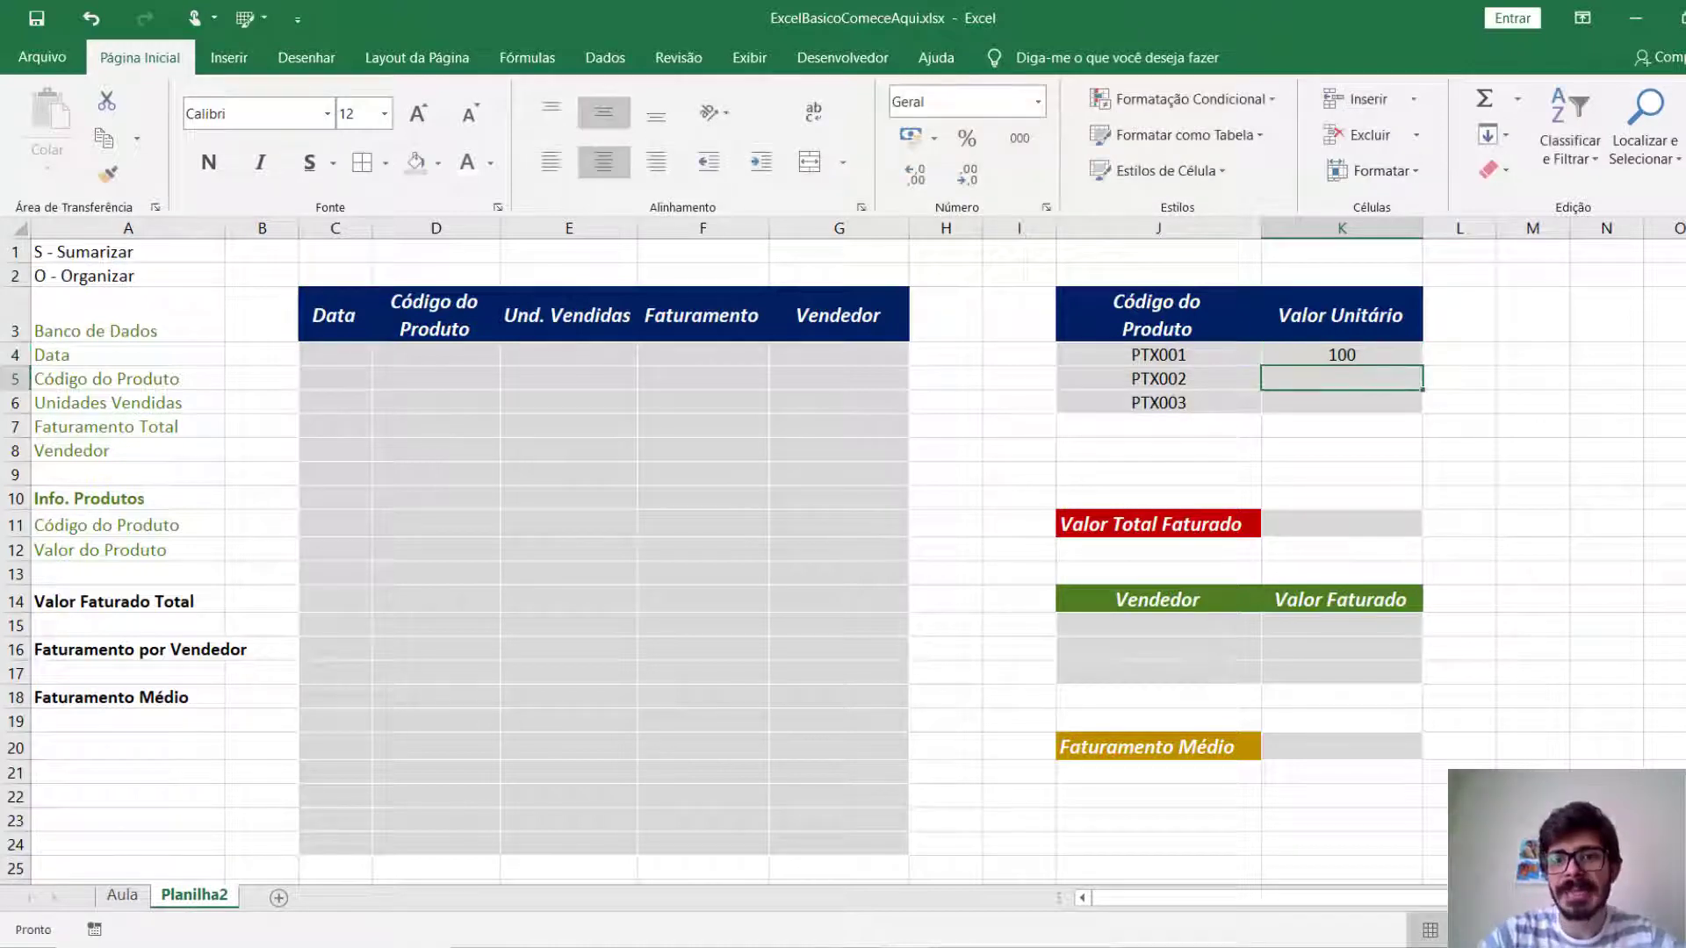
Try entering the PTX001 unit value in K4 with the currency symbol, as R$ 100,00.
{"action": "key", "text": "Up"}
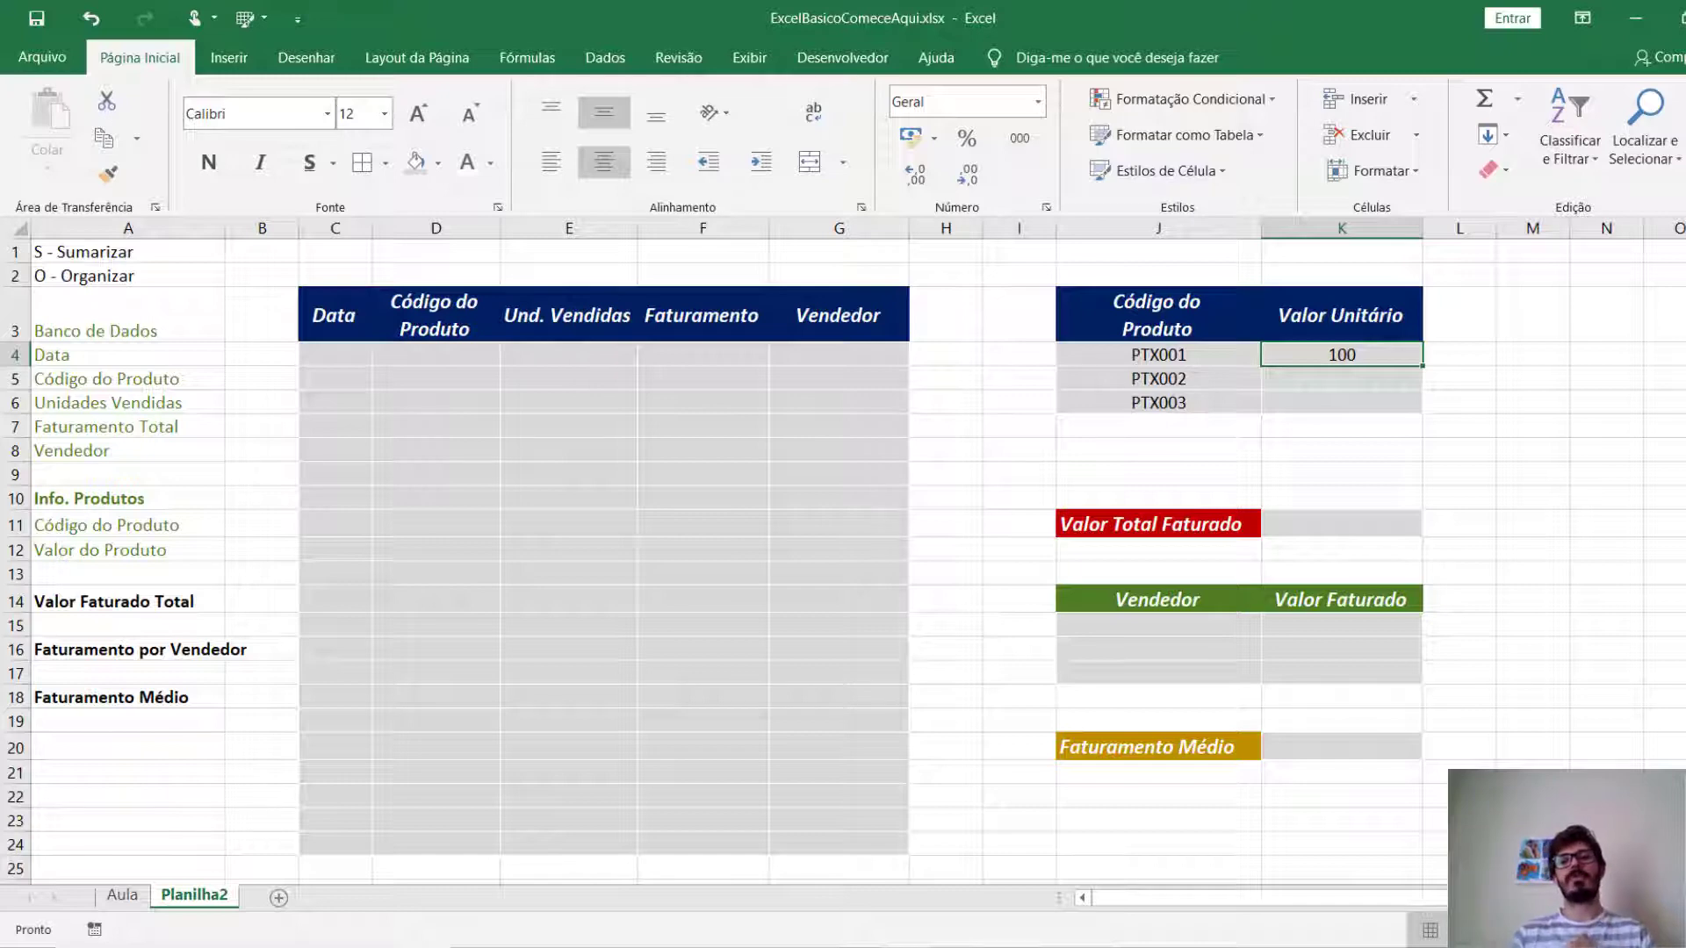
{"action": "type", "text": "R$"}
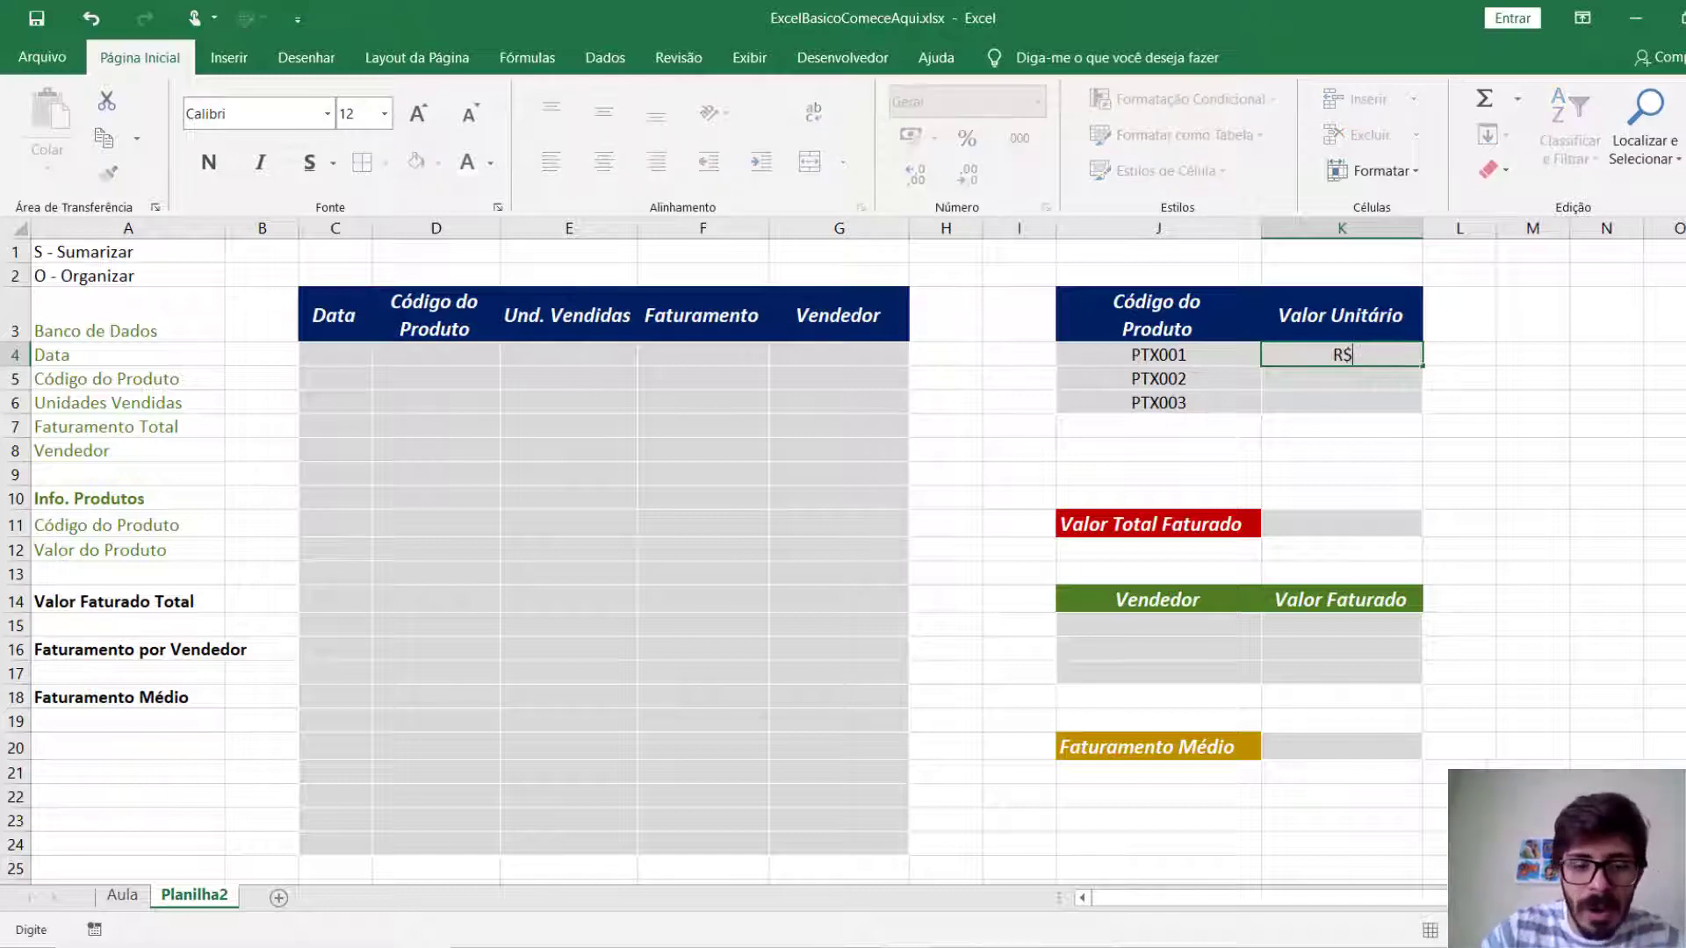
{"action": "type", "text": " 100,00"}
{"action": "key", "text": "Return"}
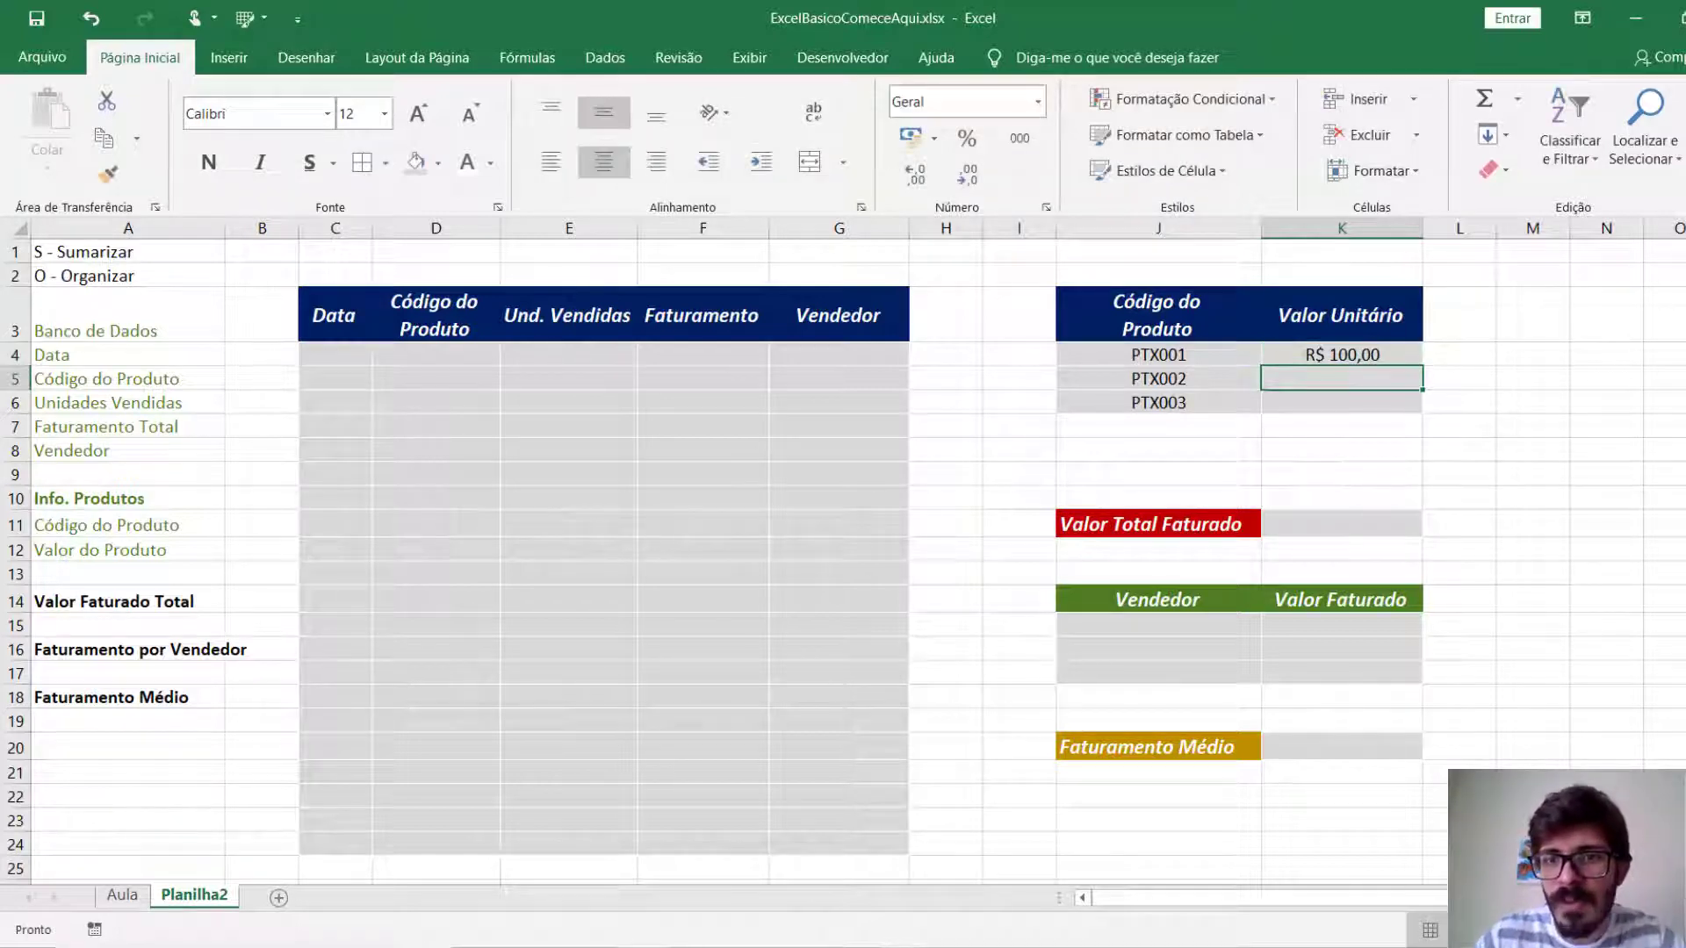
Undo the R$ 100,00 entry, set the unit value in K4 to the plain number 100 and select that cell.
{"action": "key", "text": "ctrl+z"}
{"action": "type", "text": "100"}
{"action": "key", "text": "Return"}
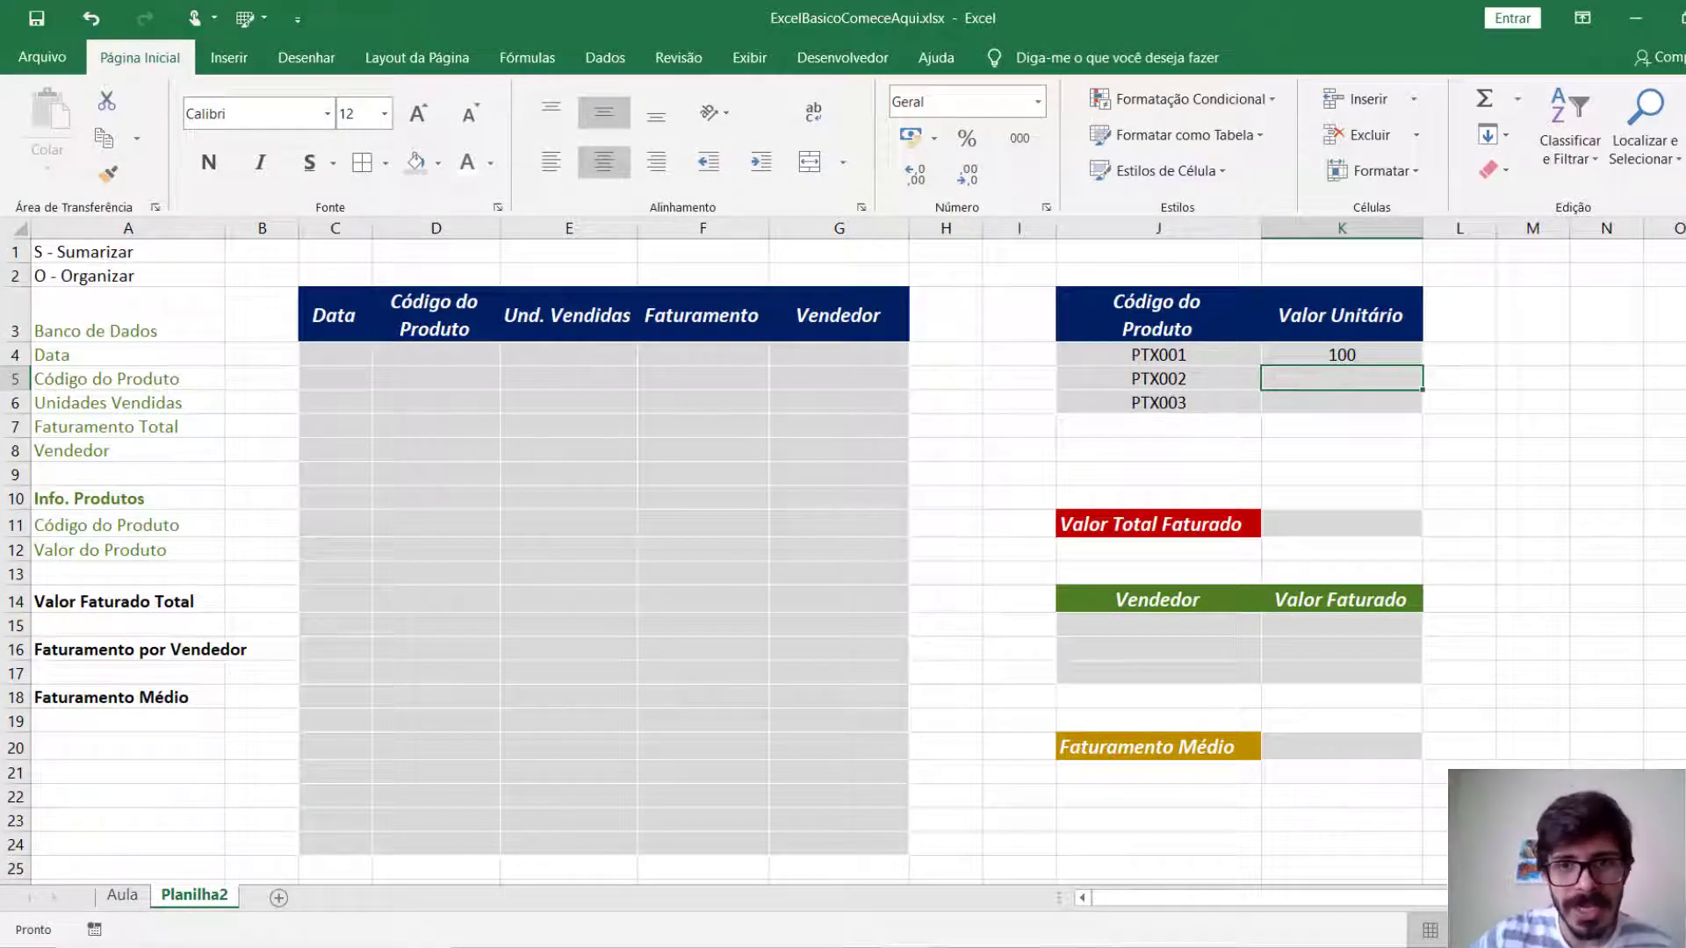
{"action": "left_click", "coordinate": [1351, 356]}
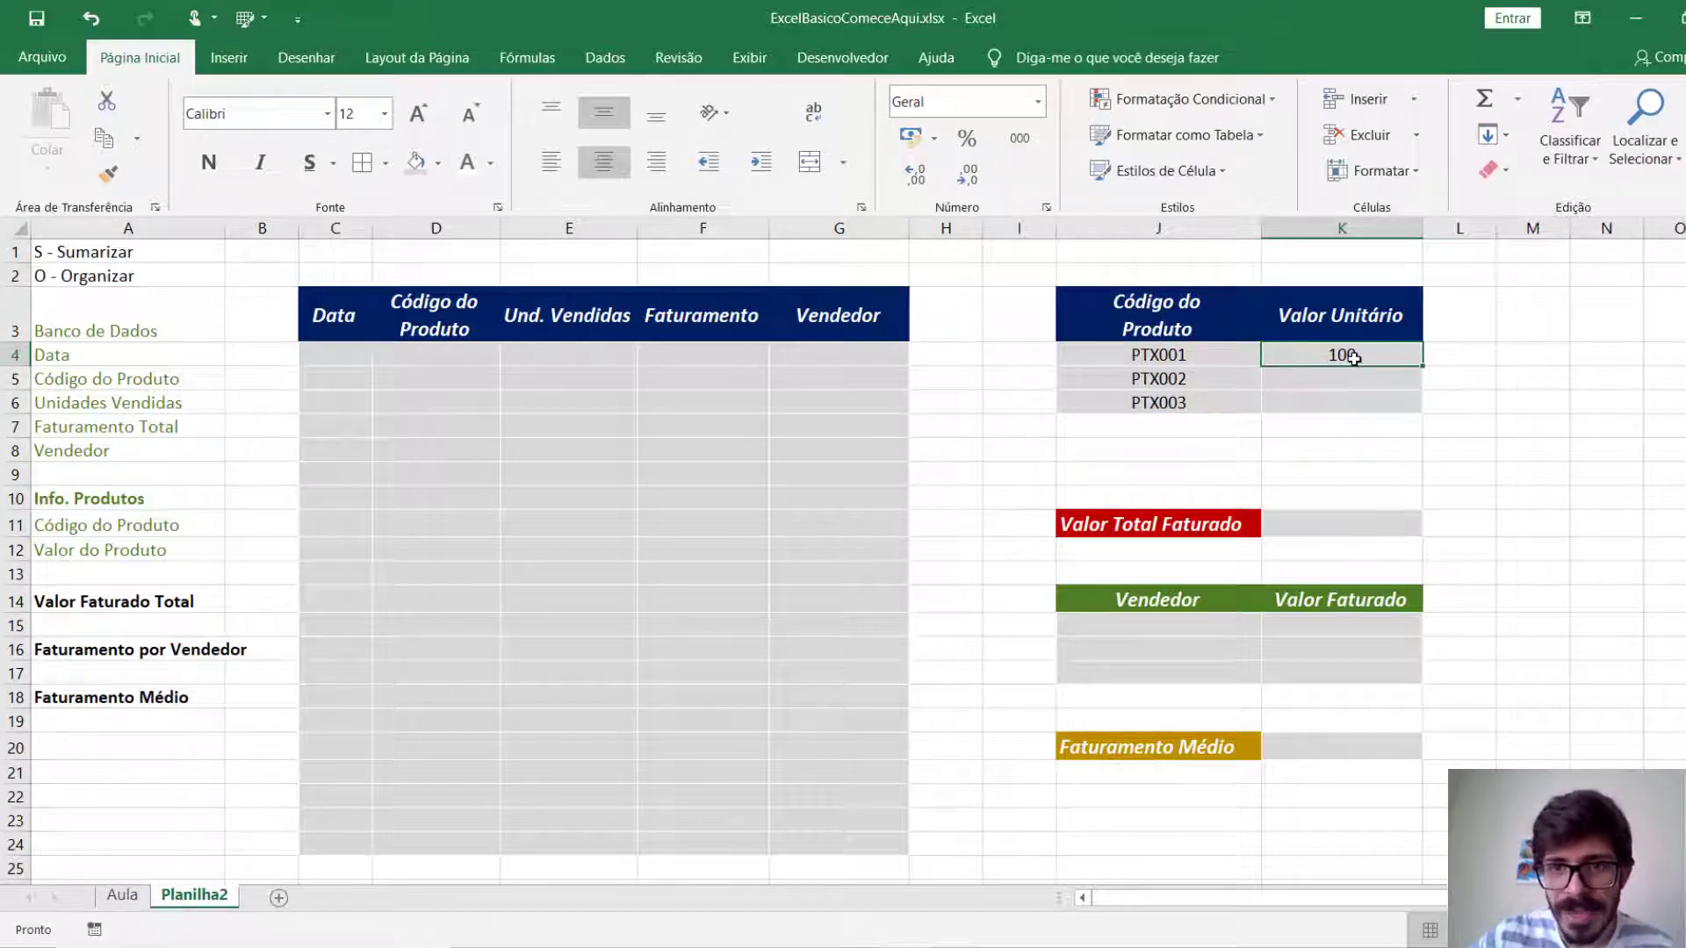
Format the unit value cells K4:K6 of the product table with the Moeda currency format.
{"action": "left_click_drag", "start_coordinate": [1353, 357], "coordinate": [1347, 399]}
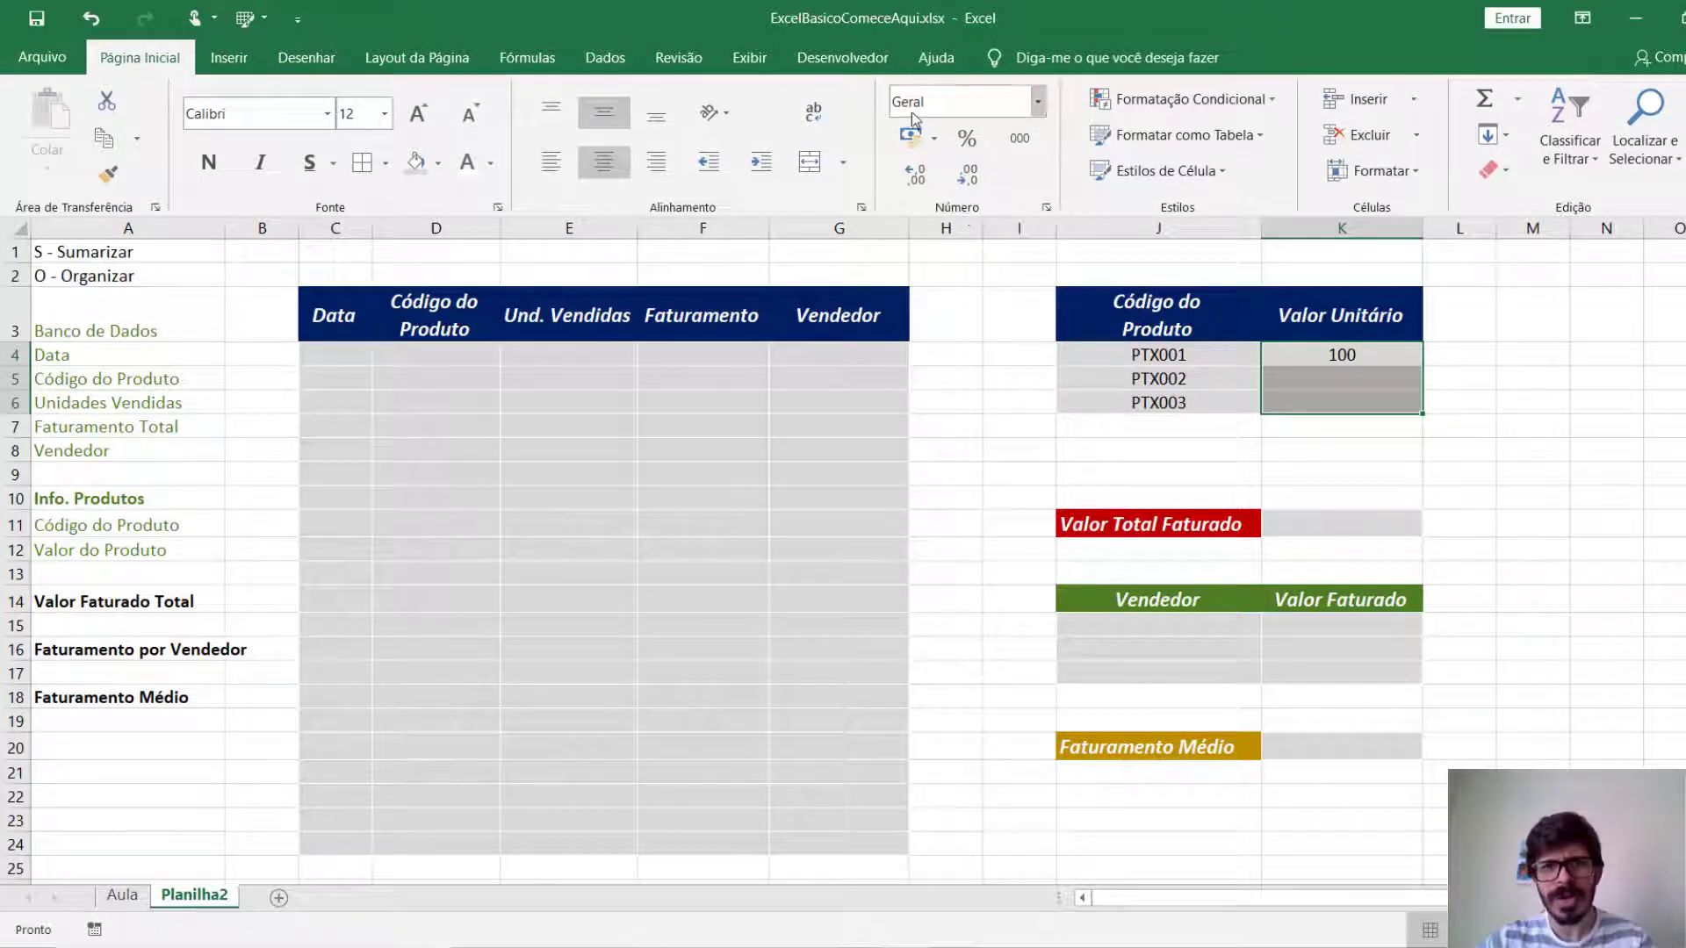
{"action": "left_click", "coordinate": [1038, 103]}
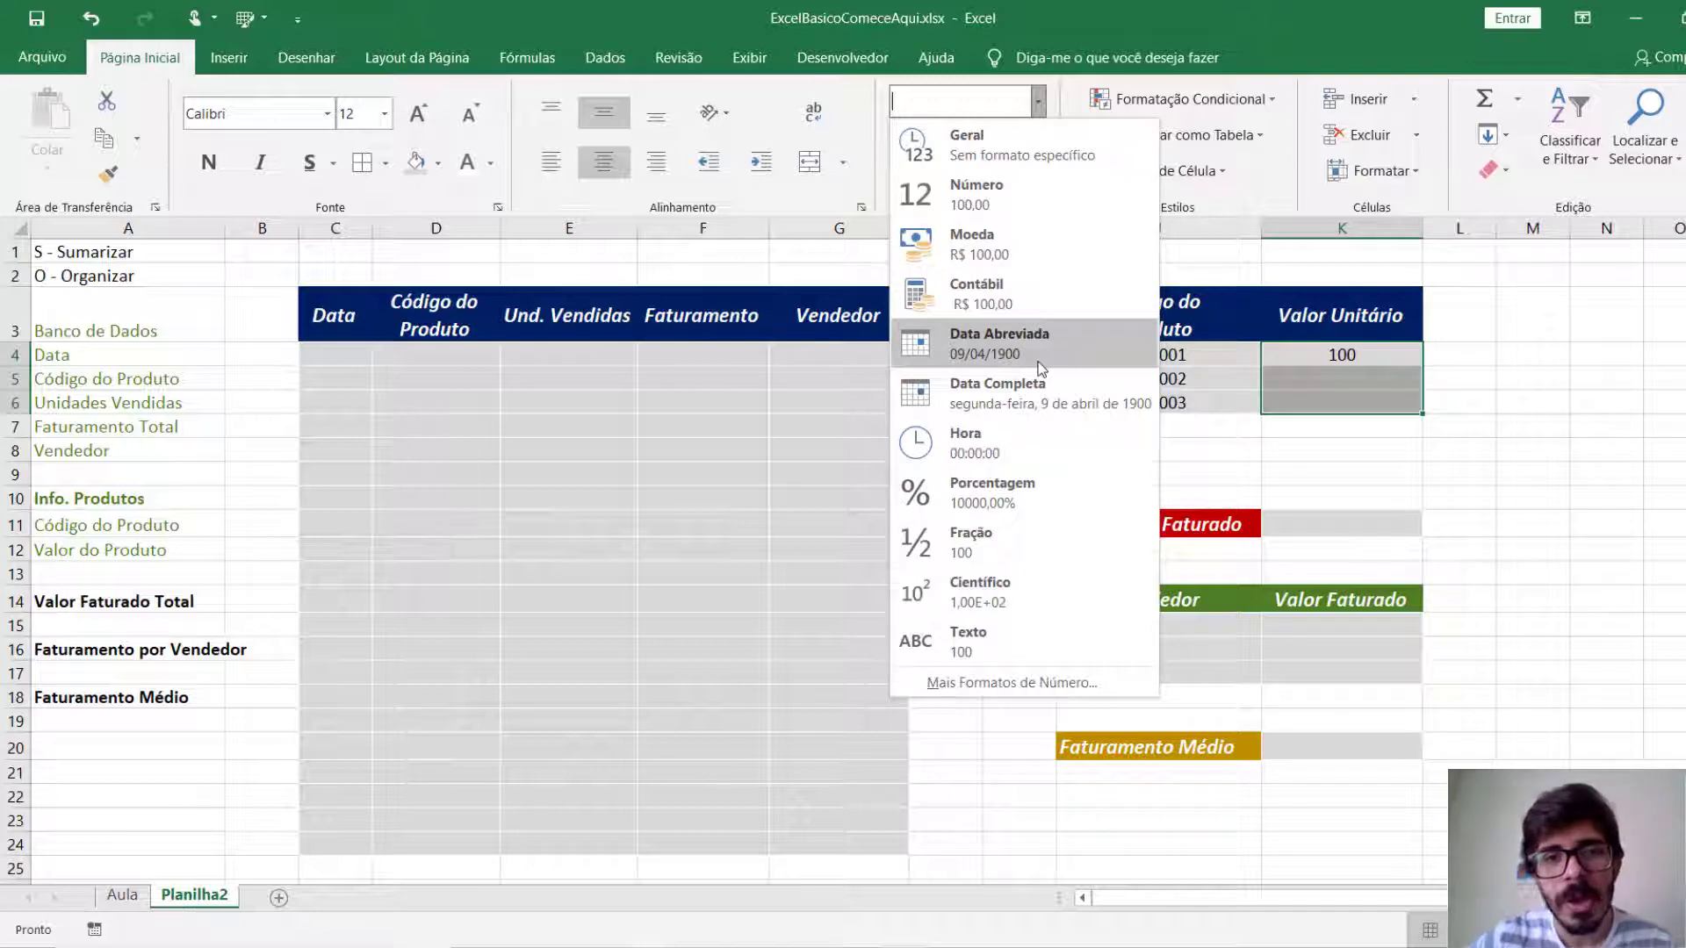
{"action": "left_click", "coordinate": [1063, 235]}
Enter the unit values 150 for product PTX002 in K5 and 275 for PTX003 in K6.
{"action": "left_click", "coordinate": [1386, 381]}
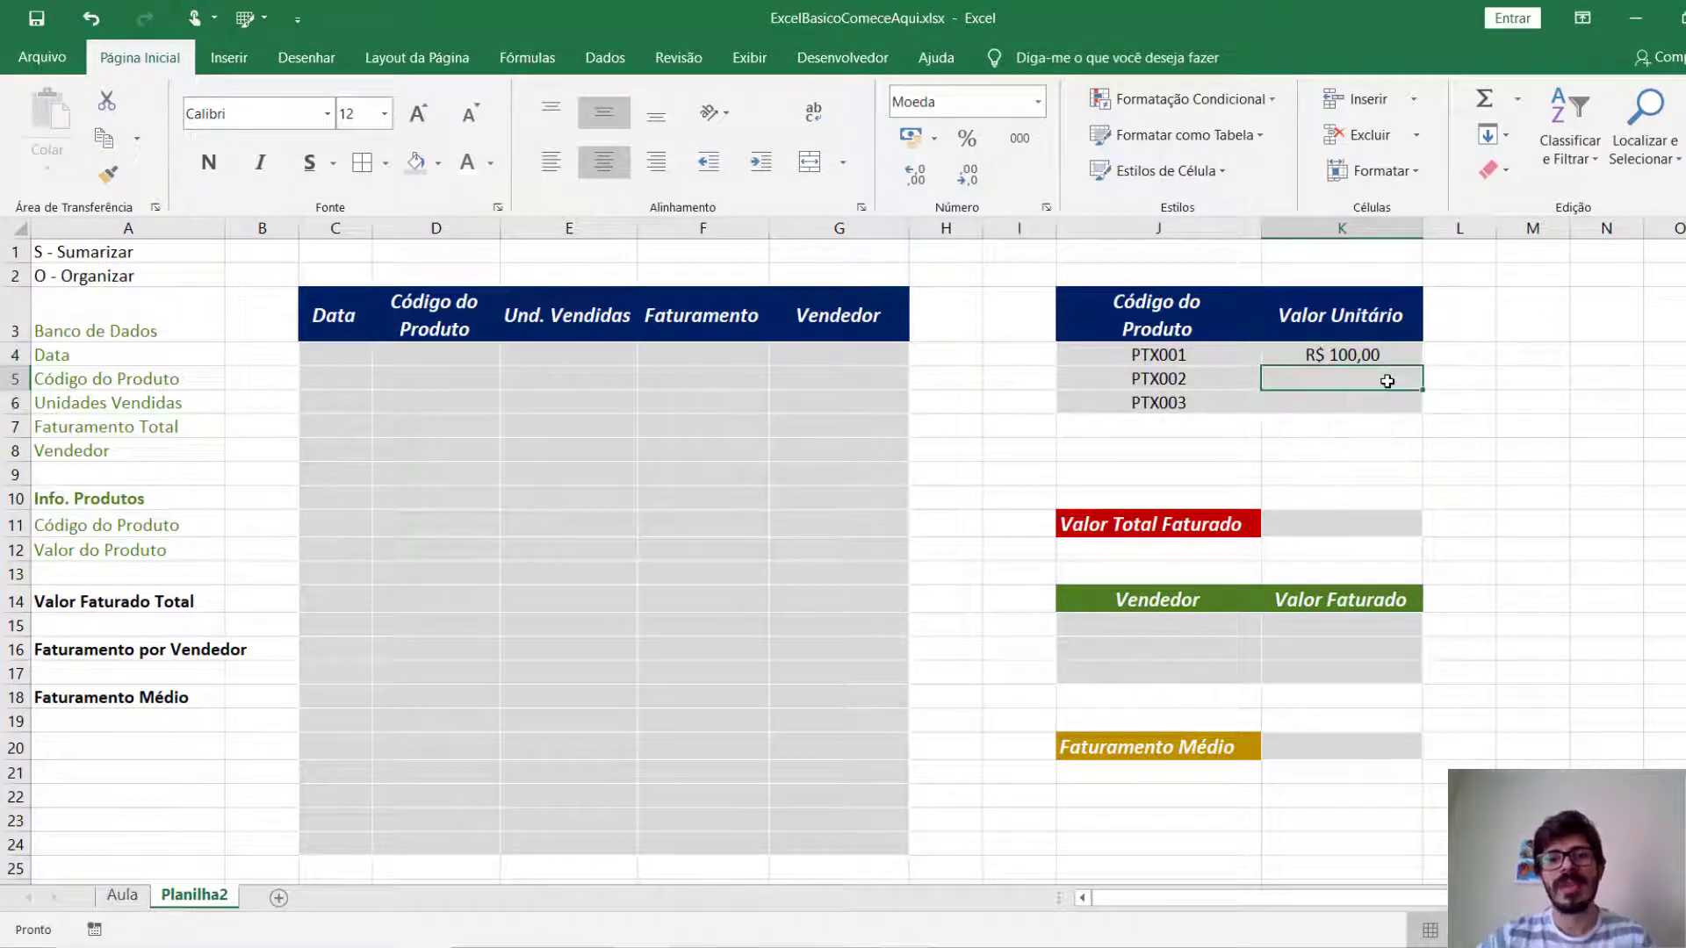
{"action": "type", "text": "150"}
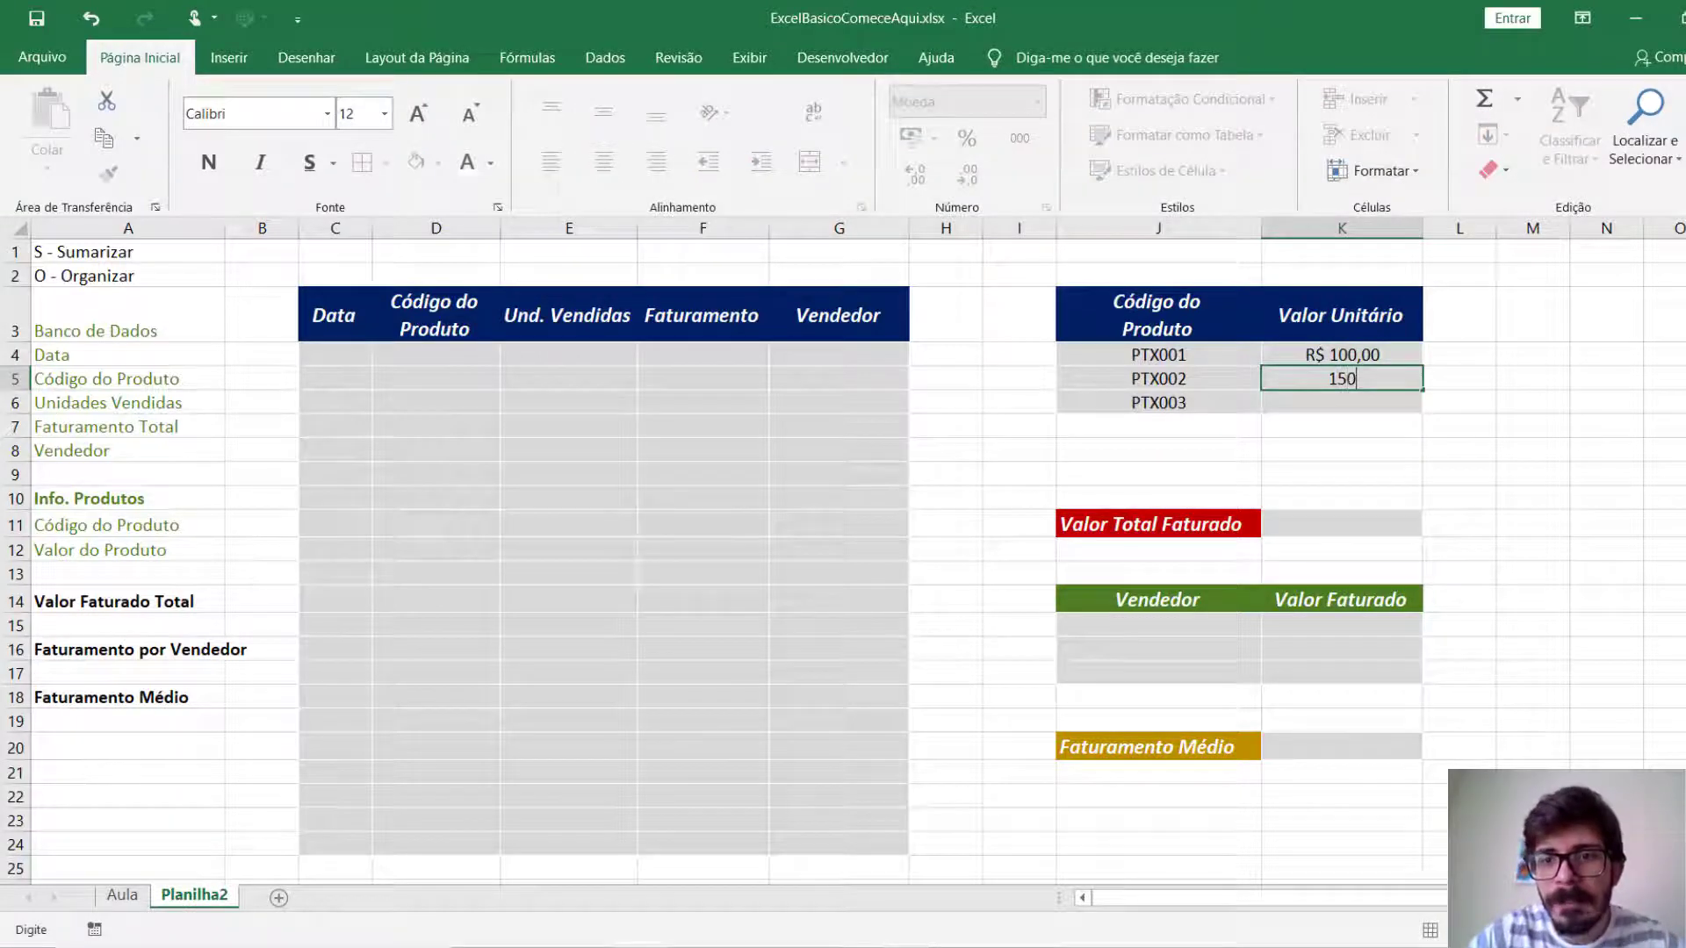
{"action": "key", "text": "Return"}
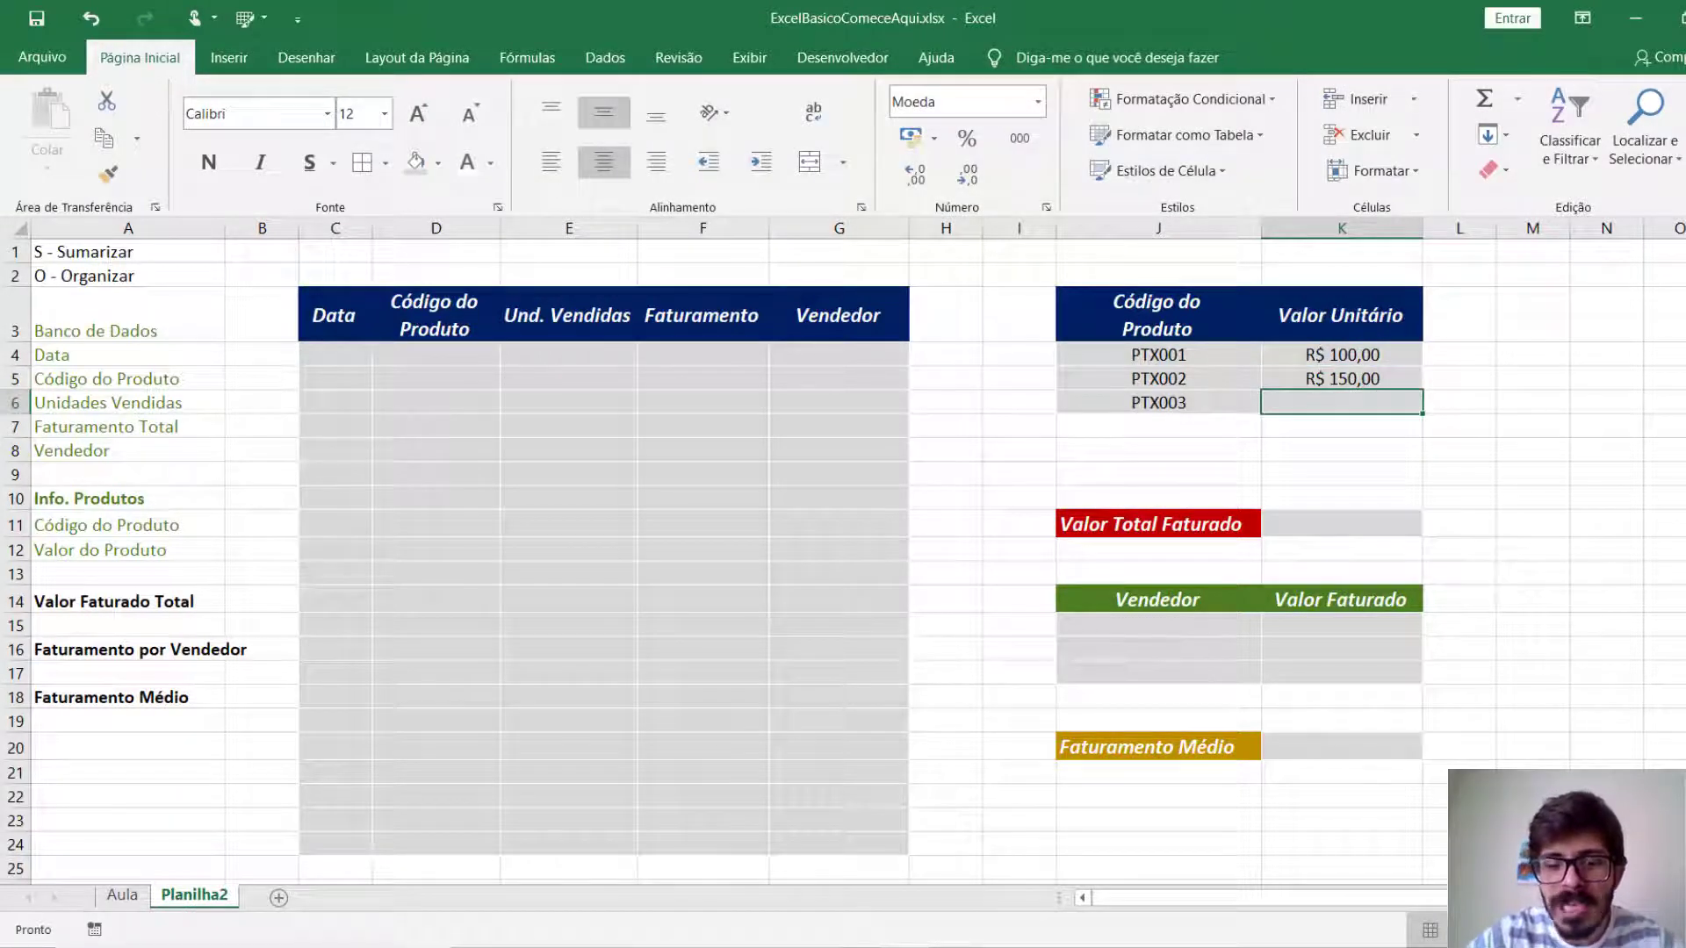
{"action": "type", "text": "275"}
{"action": "key", "text": "Return"}
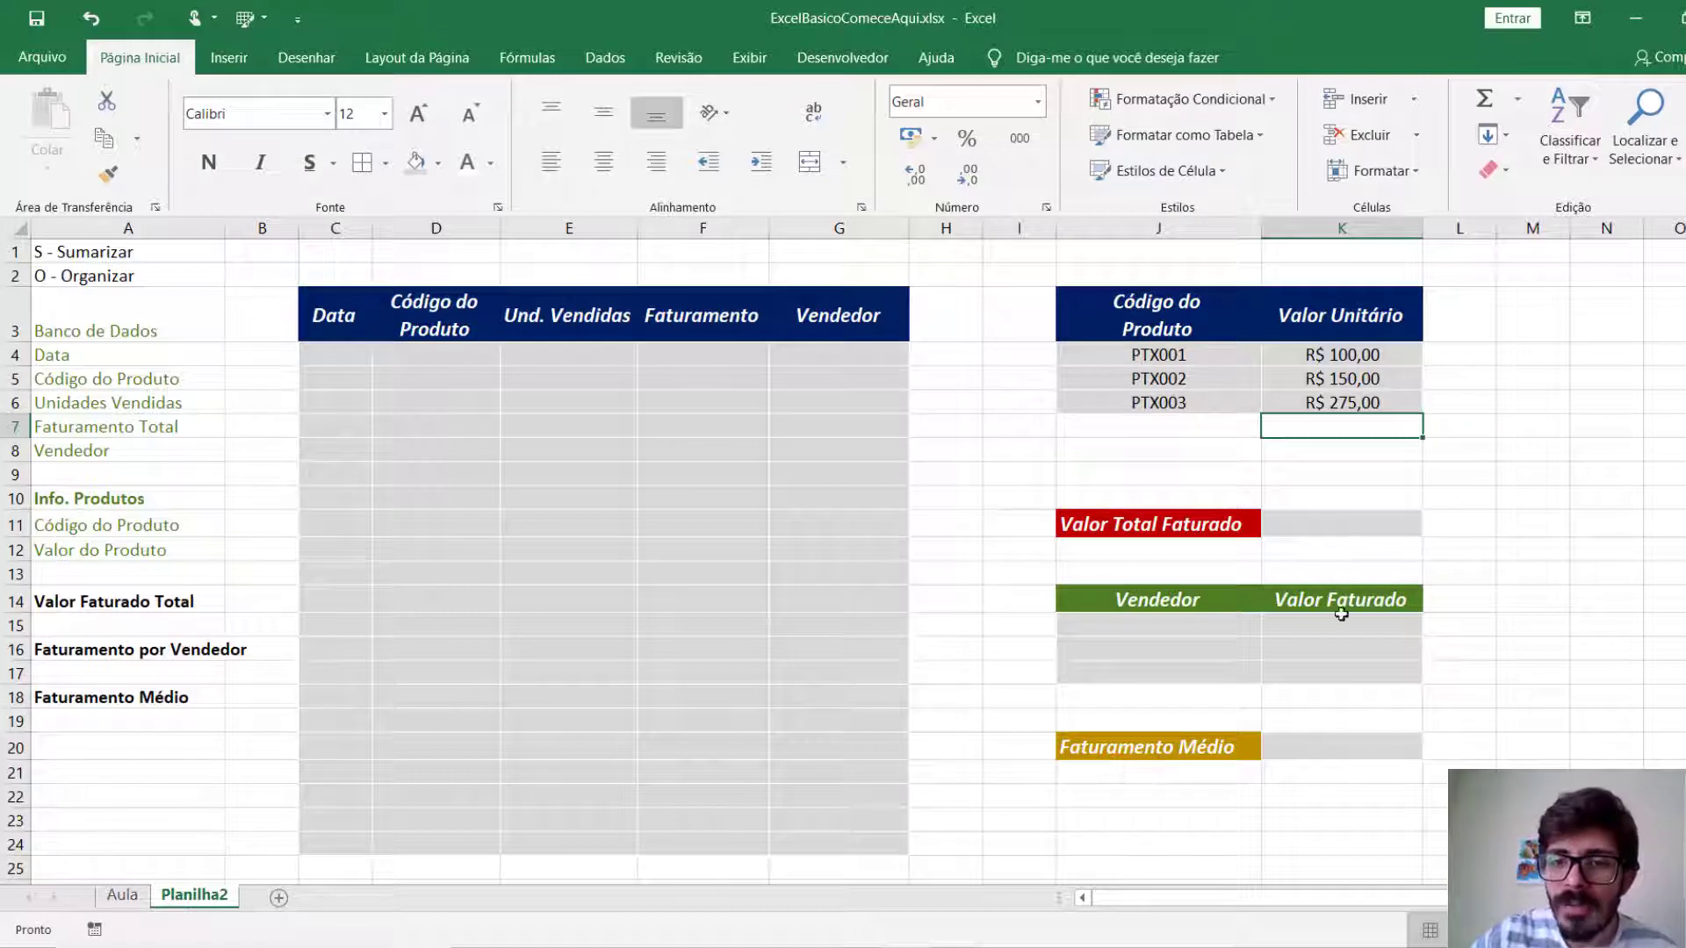
{"action": "left_click", "coordinate": [1358, 533]}
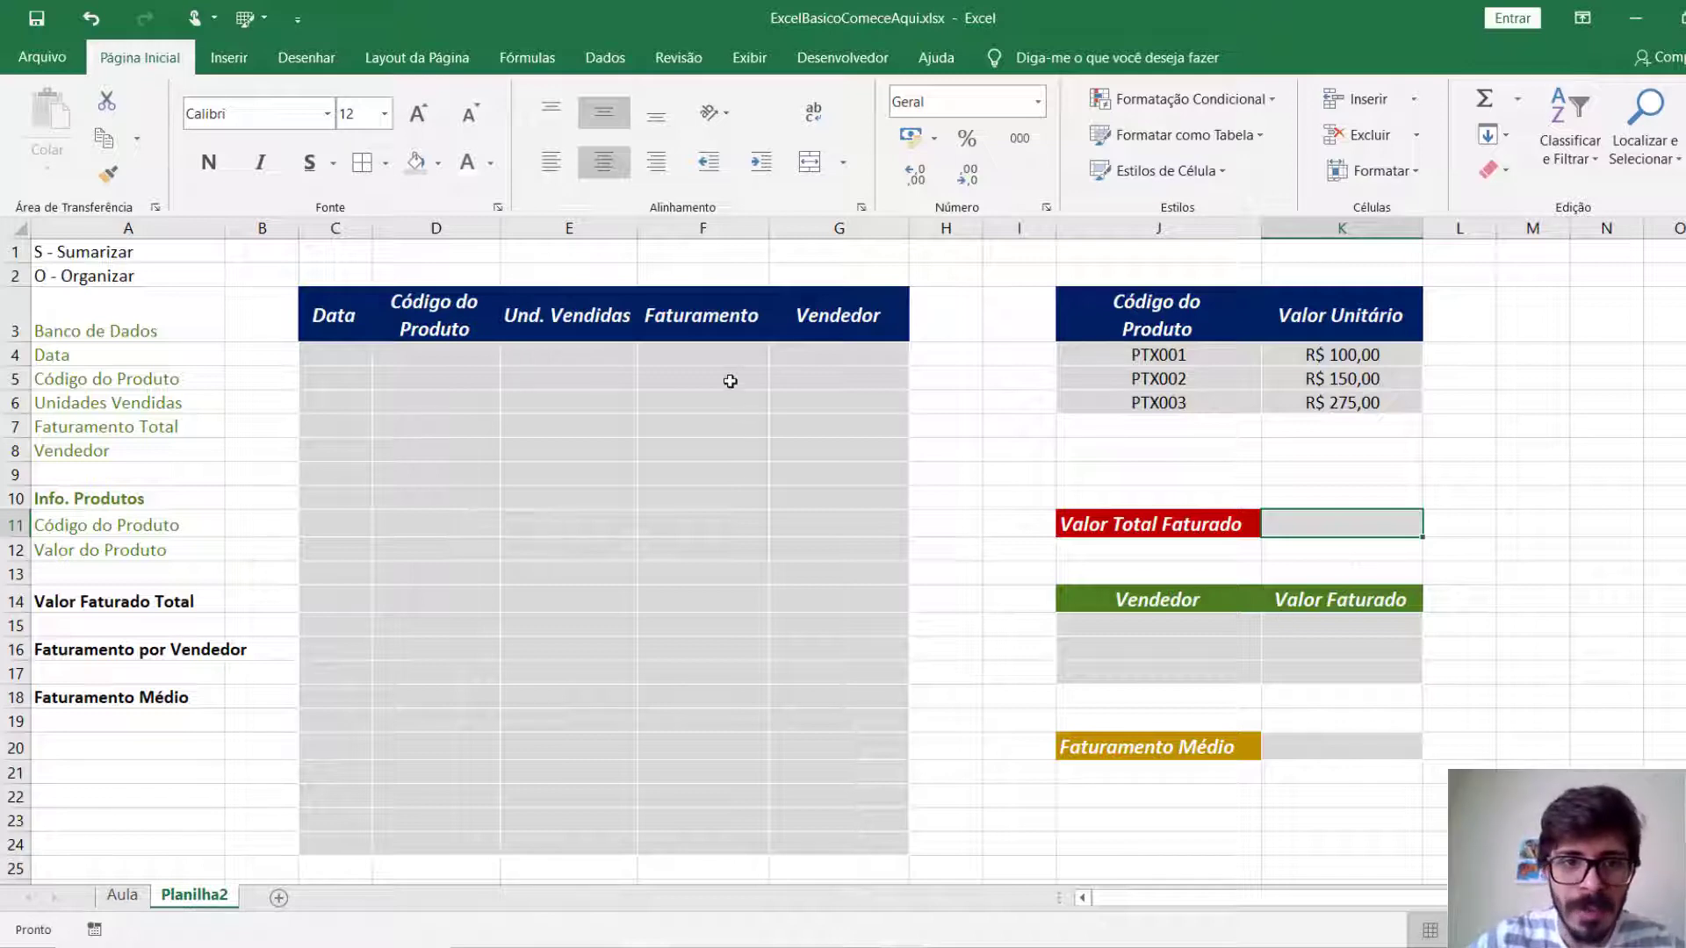
{"action": "left_click", "coordinate": [717, 353]}
{"action": "left_click_drag", "start_coordinate": [717, 353], "coordinate": [693, 604]}
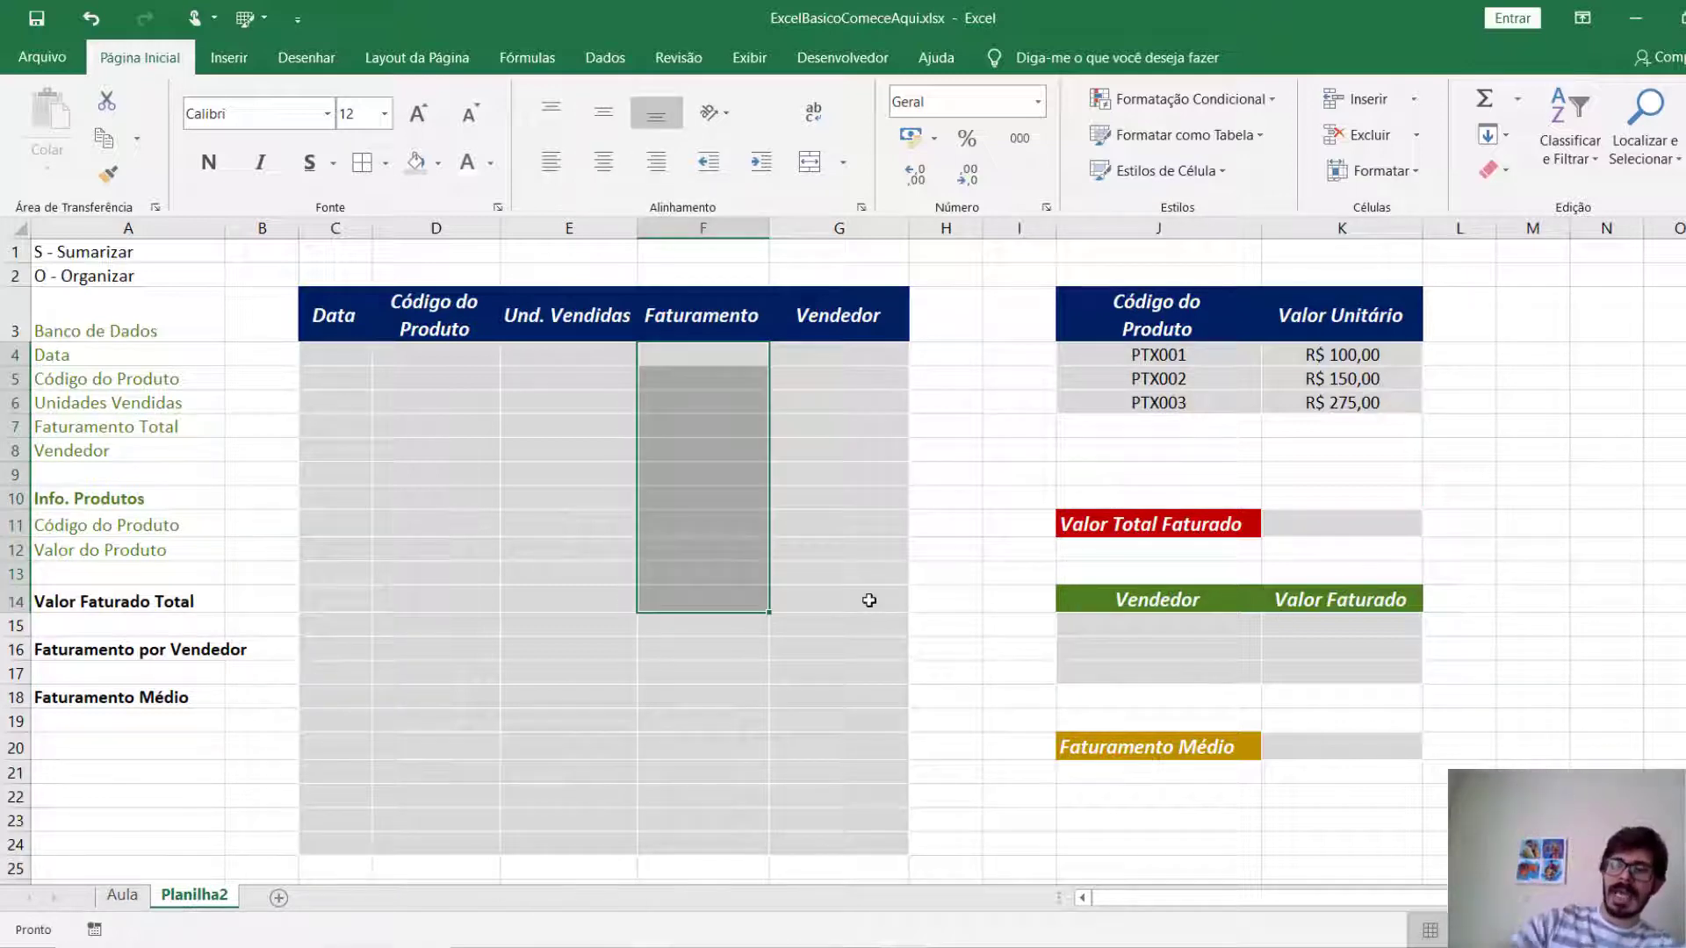
{"action": "left_click", "coordinate": [682, 358]}
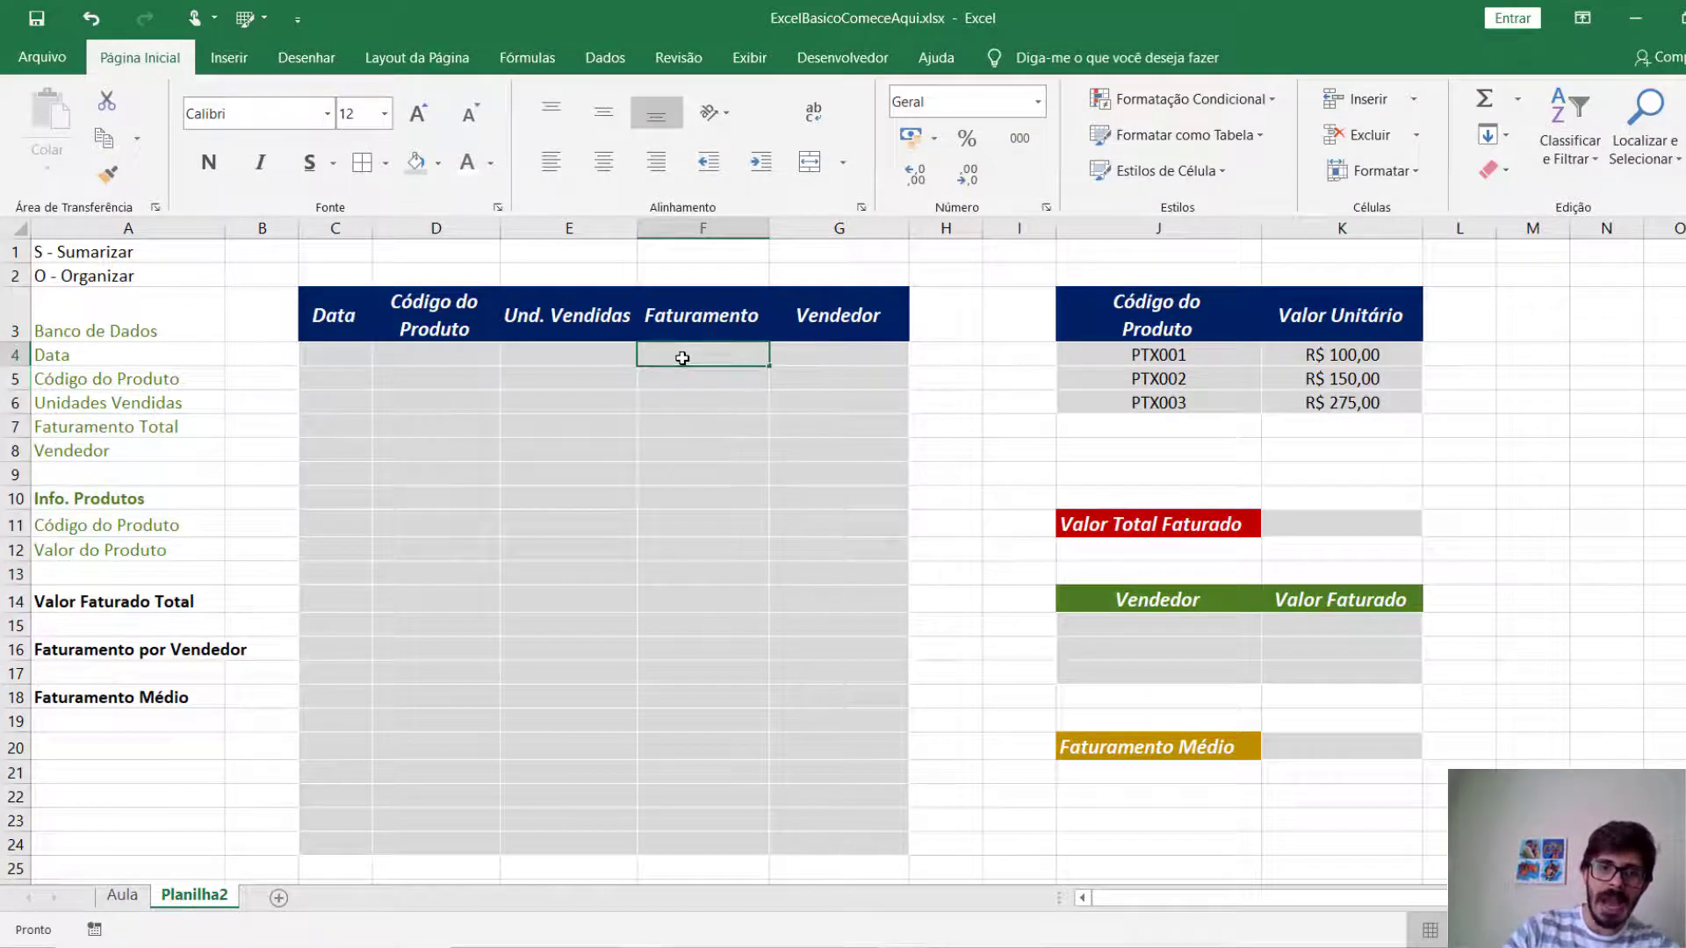
{"action": "left_click", "coordinate": [698, 451]}
{"action": "left_click", "coordinate": [711, 360]}
{"action": "left_click_drag", "start_coordinate": [711, 360], "coordinate": [717, 835]}
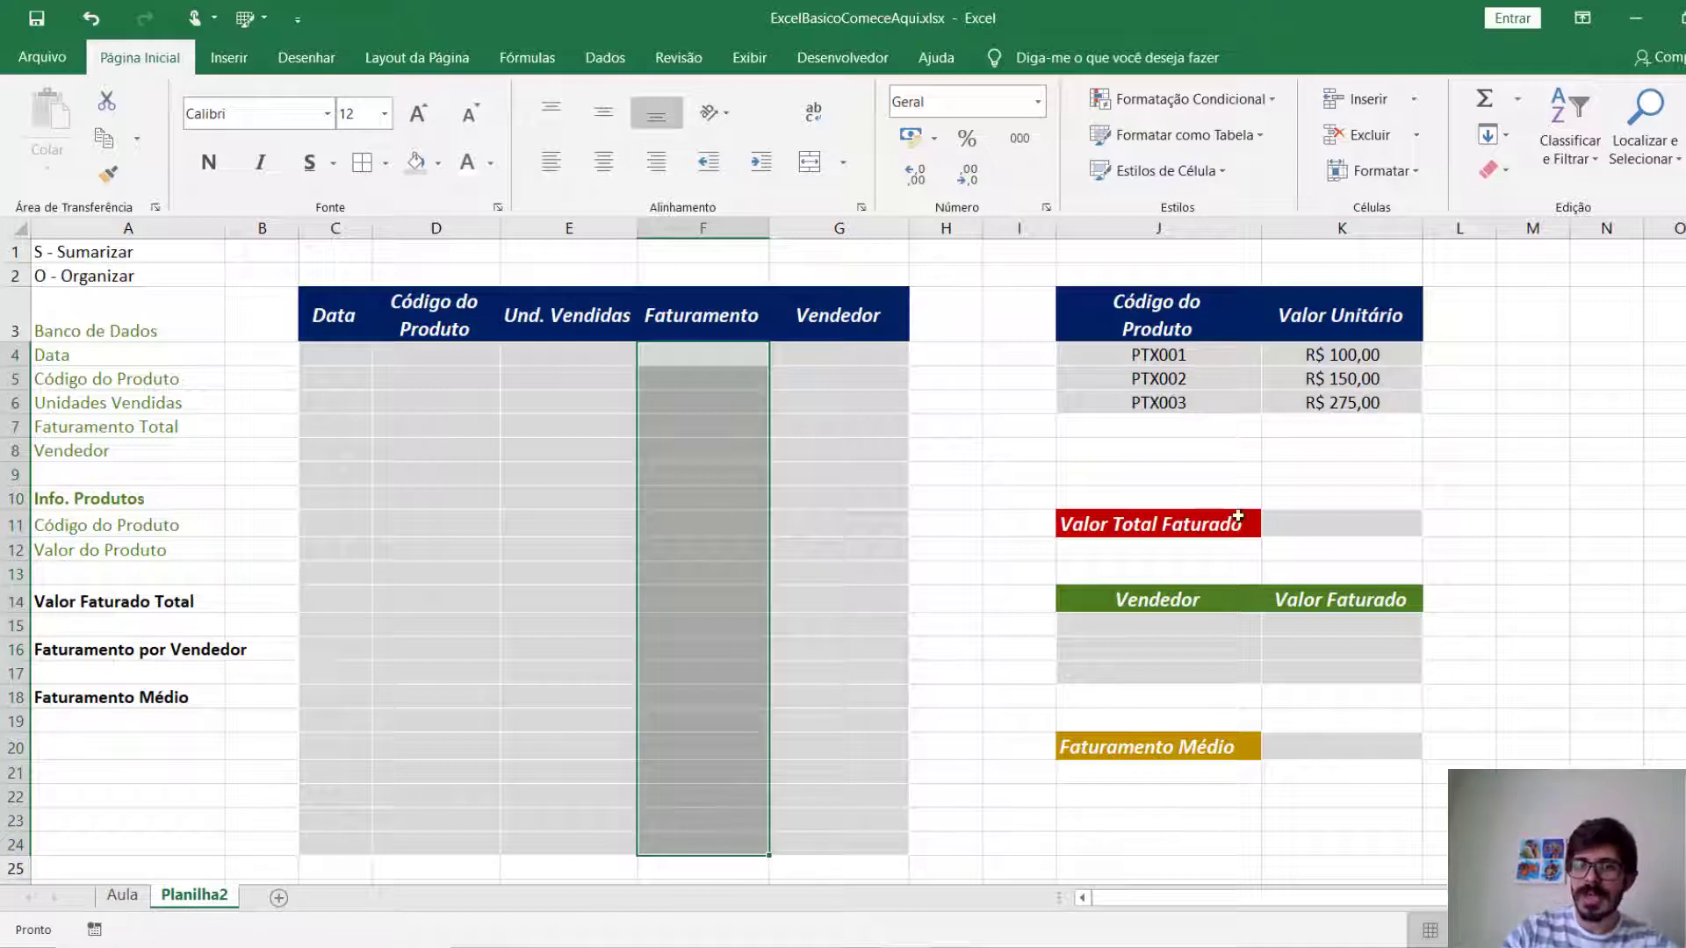
{"action": "left_click", "coordinate": [1280, 516]}
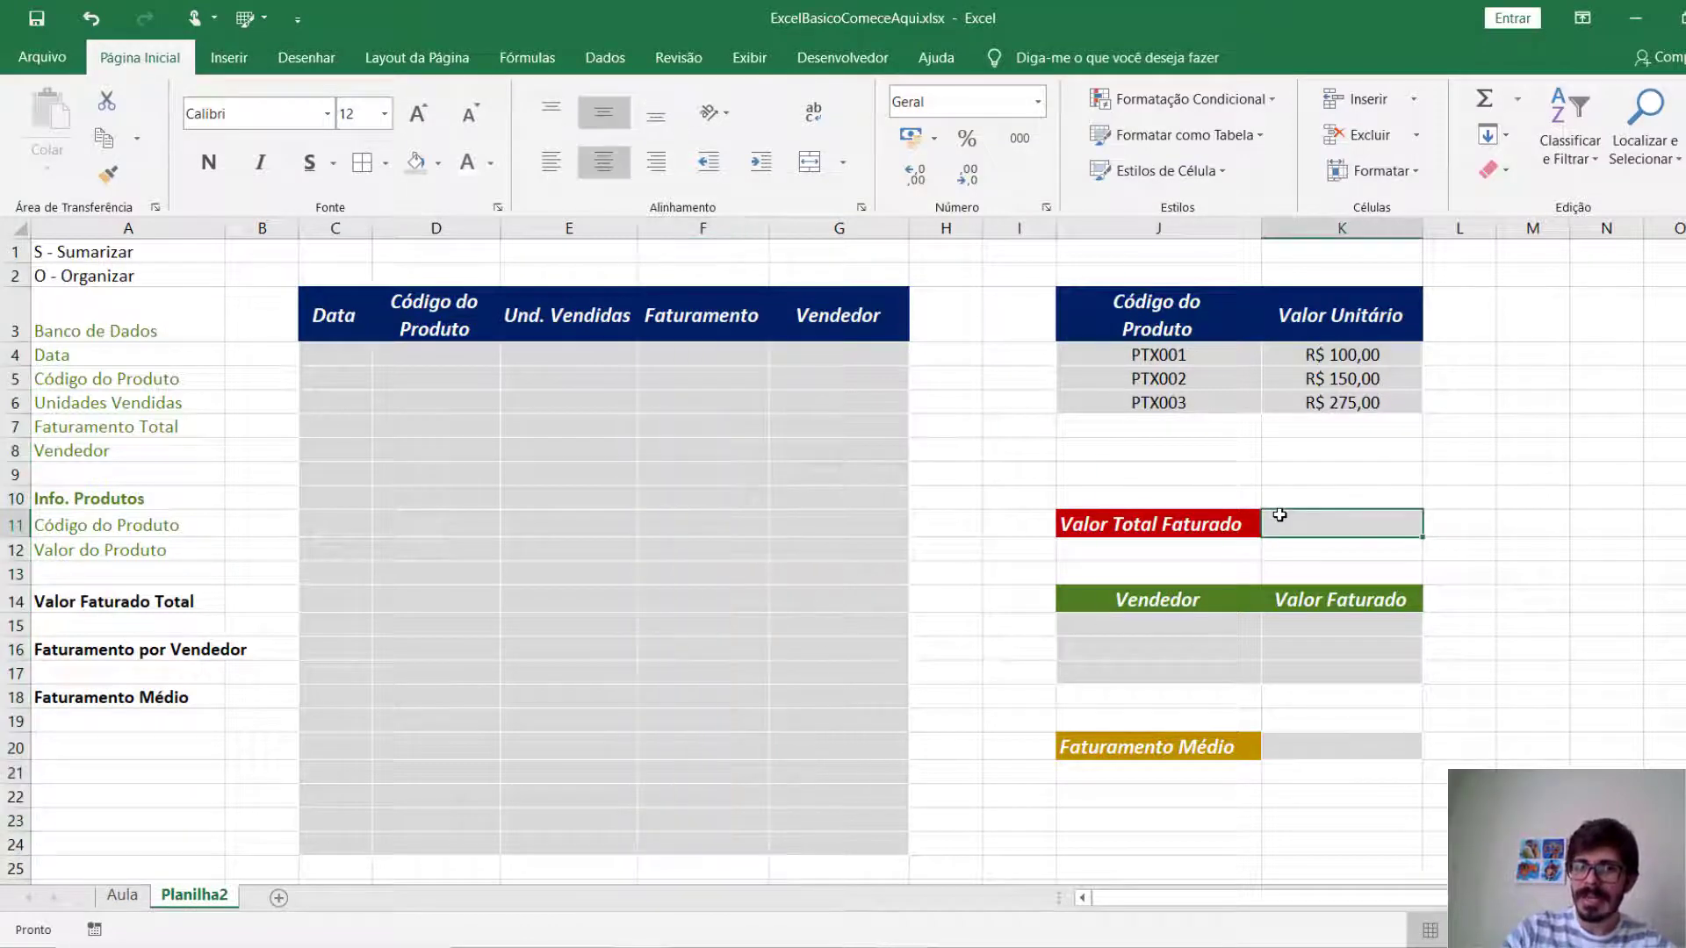
Select the revenue cells F4:F24, K11, K15:K17 and K20 together and open their number format choices.
{"action": "left_click", "coordinate": [689, 359]}
{"action": "left_click_drag", "start_coordinate": [689, 359], "coordinate": [706, 844]}
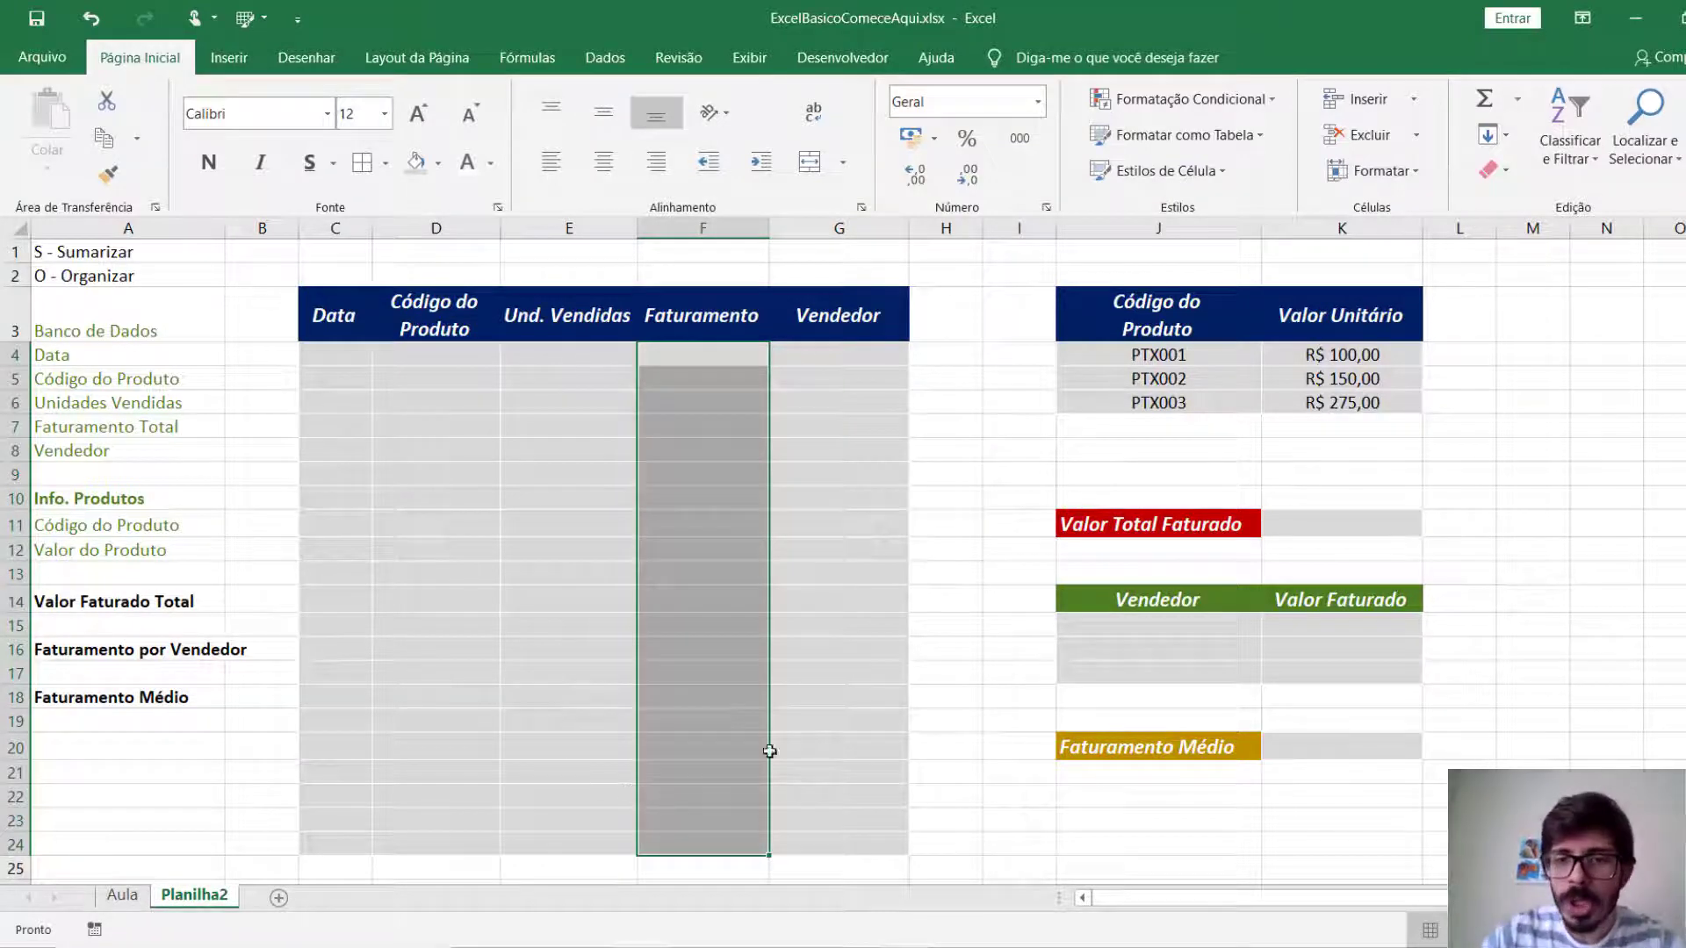
{"action": "left_click", "coordinate": [1372, 530]}
{"action": "left_click_drag", "start_coordinate": [1355, 624], "coordinate": [1351, 670]}
{"action": "left_click", "coordinate": [1356, 743], "text": "ctrl"}
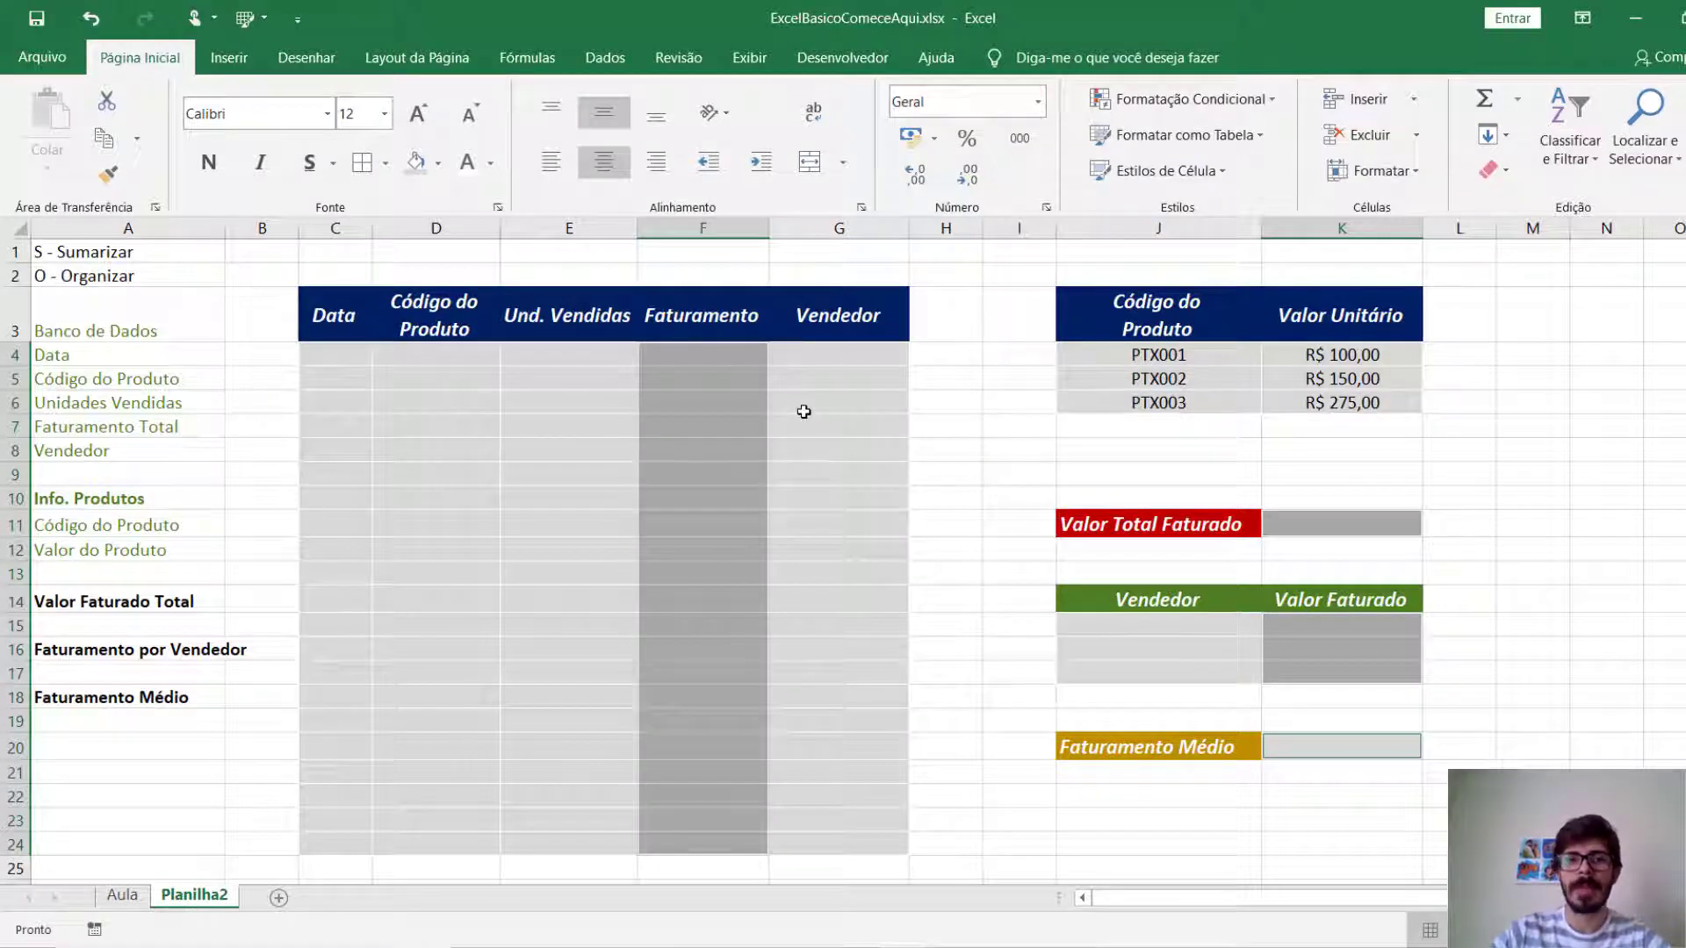
{"action": "left_click", "coordinate": [437, 162]}
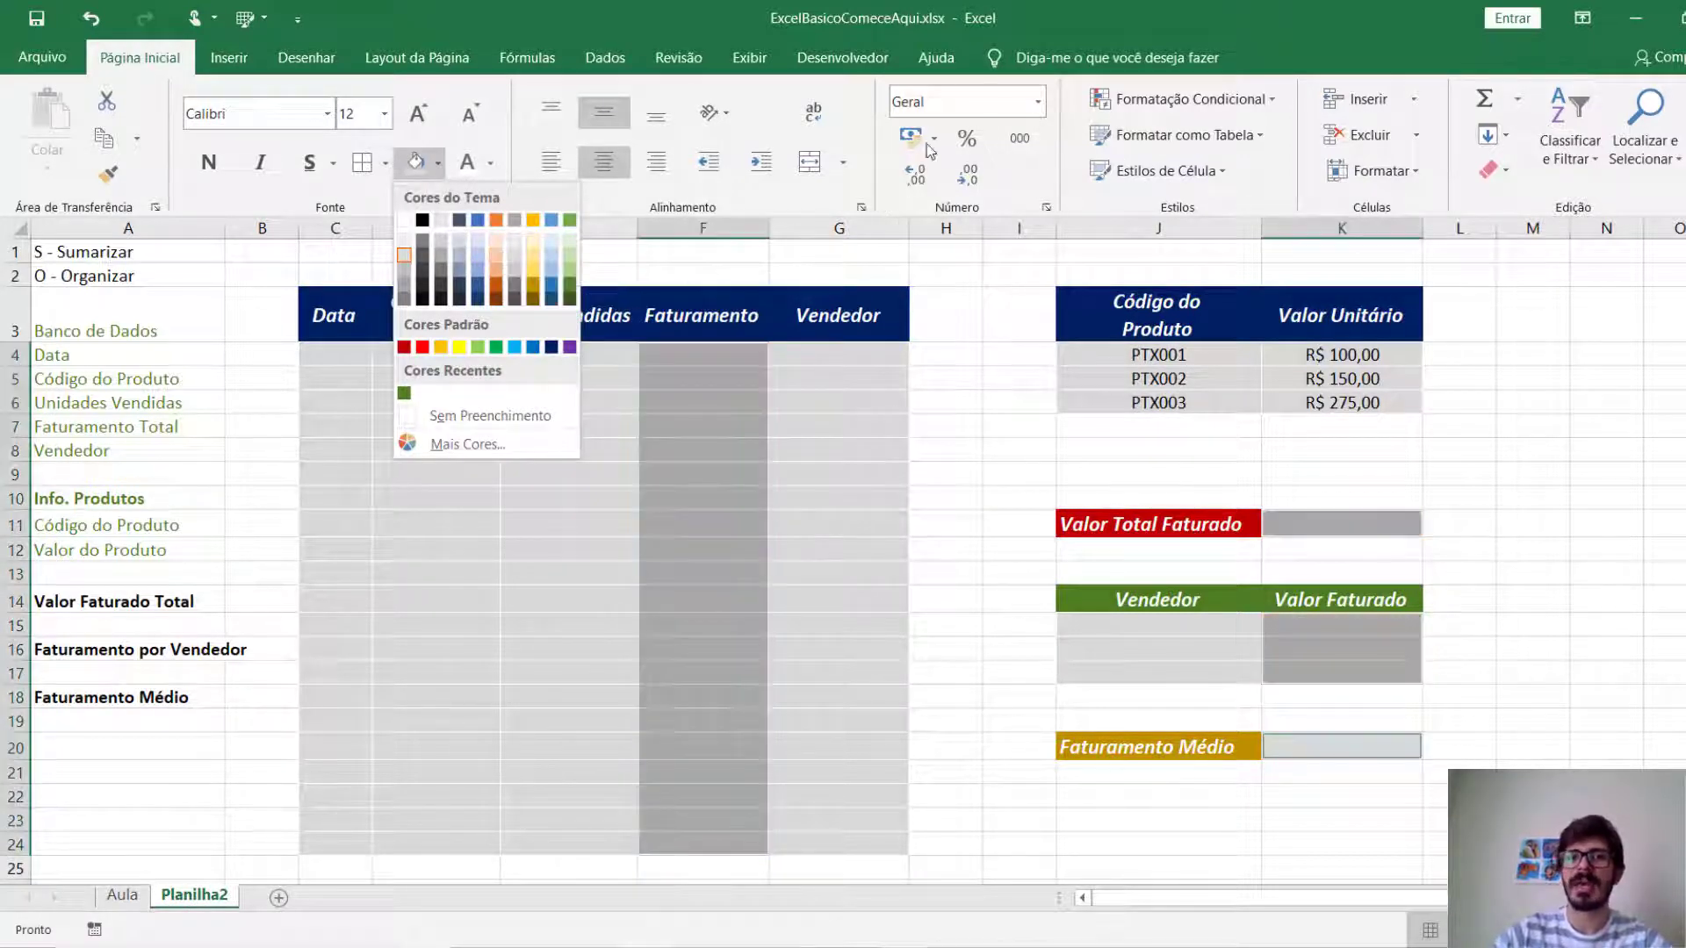
{"action": "left_click", "coordinate": [1038, 103]}
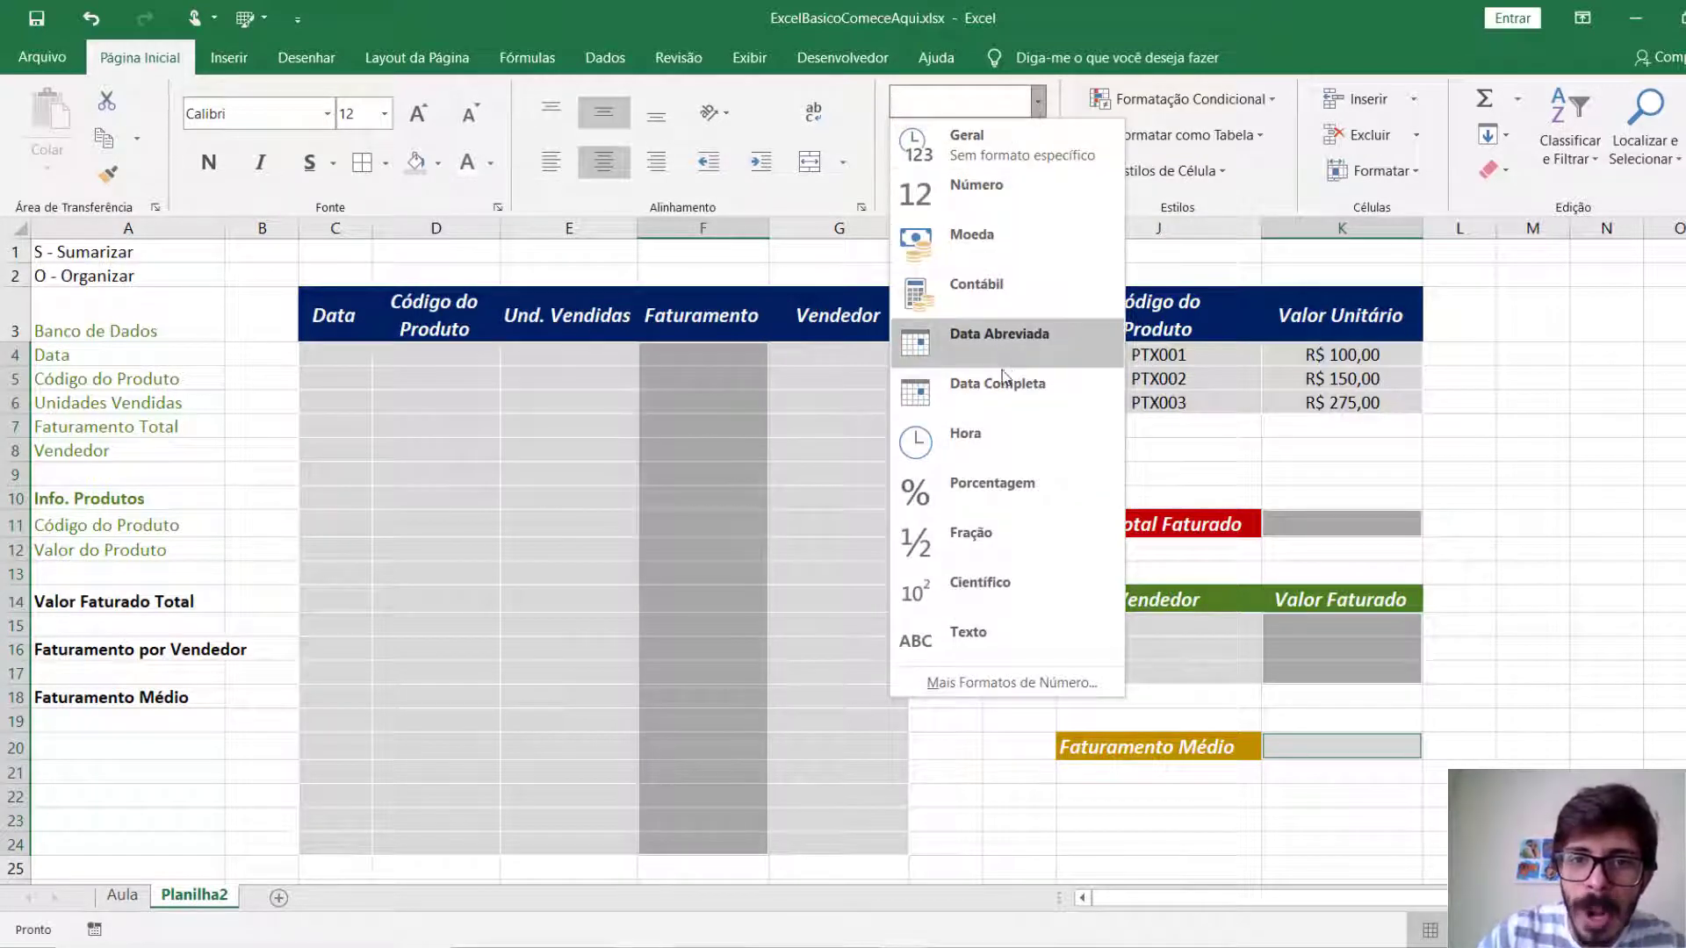
{"action": "left_click", "coordinate": [1526, 645]}
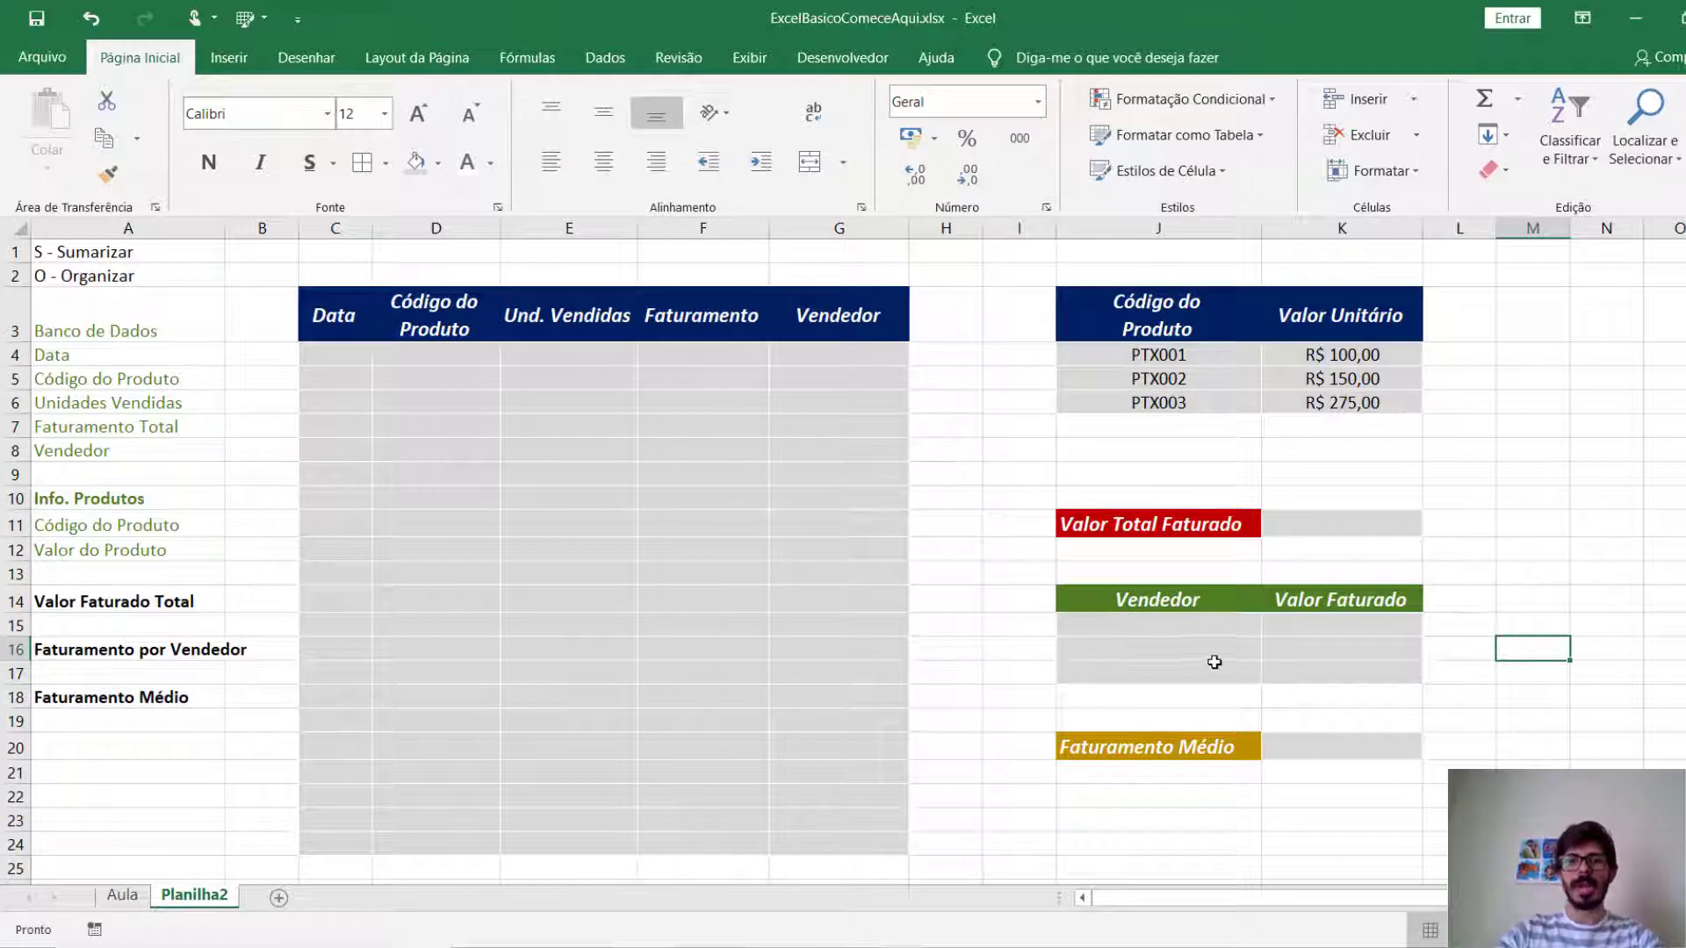
{"action": "left_click", "coordinate": [1287, 655]}
{"action": "left_click", "coordinate": [1584, 498]}
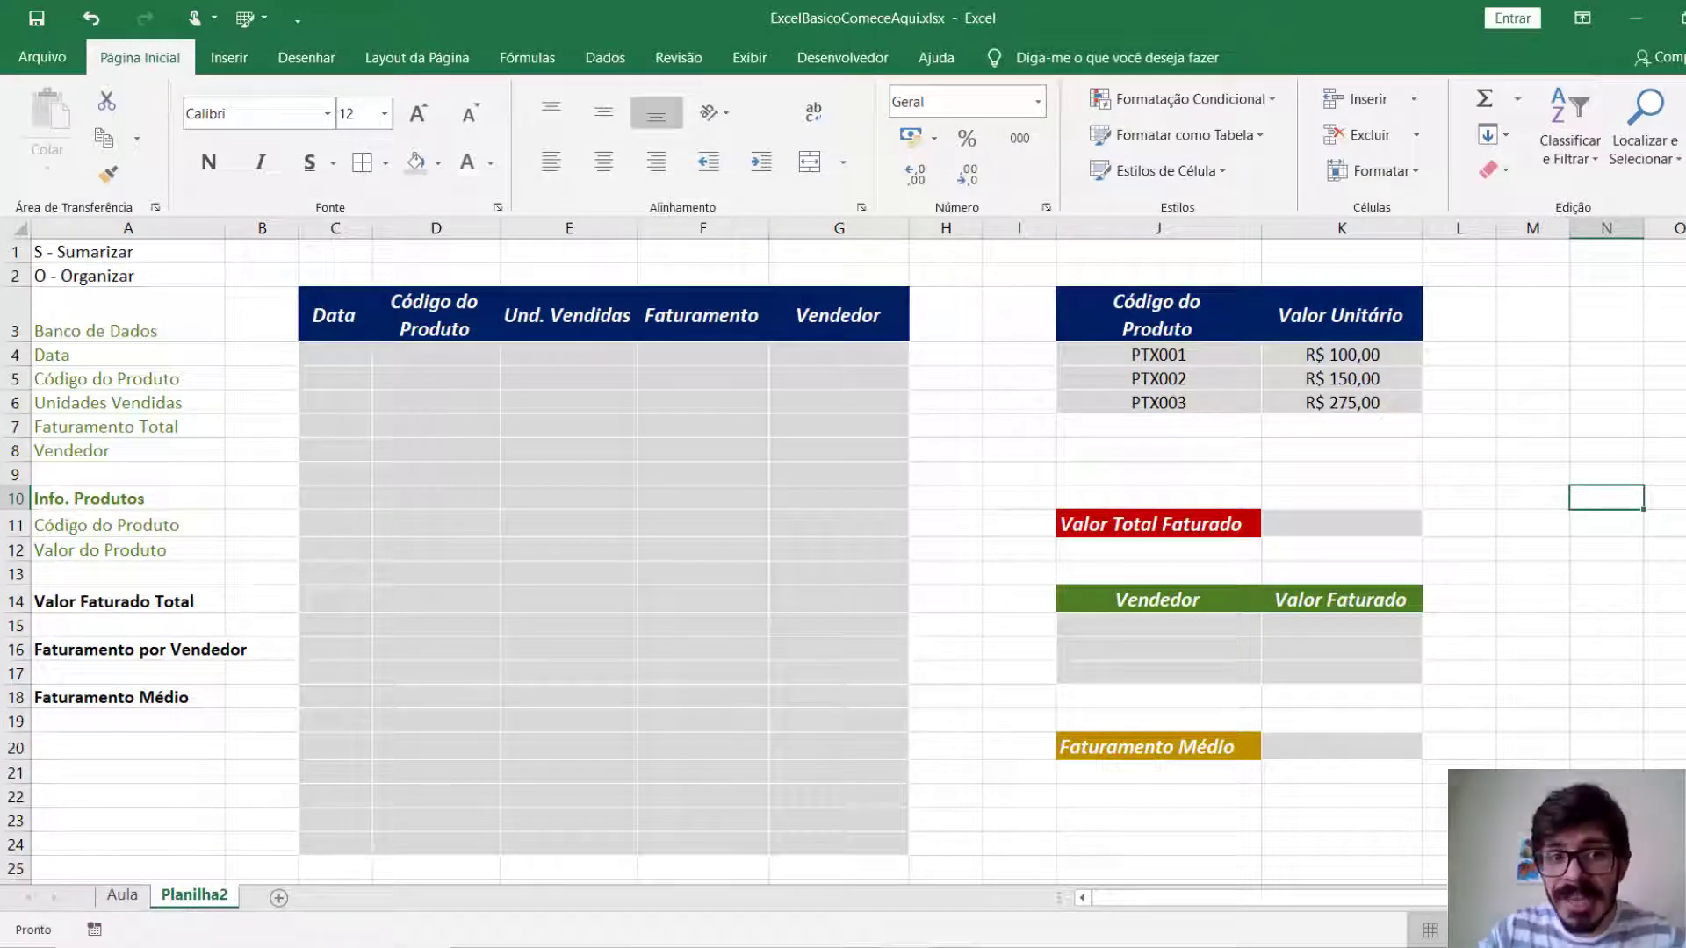
Enter the three sellers' first names in the Vendedor cells J15:J17 of the per-seller table.
{"action": "left_click", "coordinate": [1151, 629]}
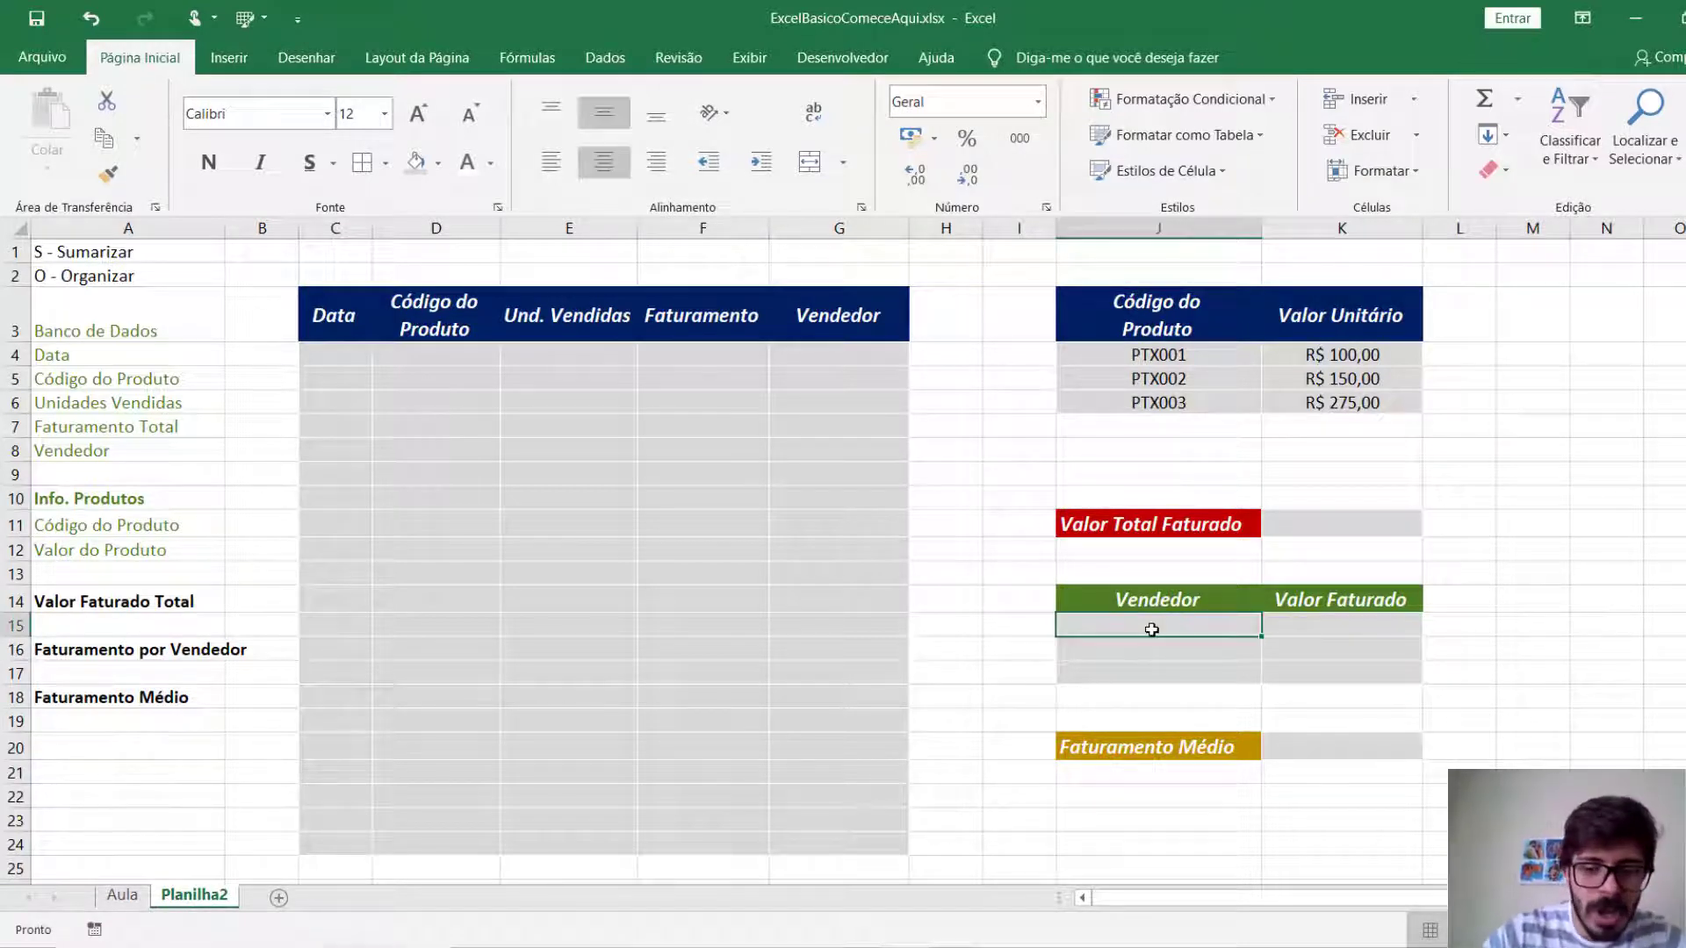
{"action": "type", "text": "Pedro"}
{"action": "key", "text": "Return"}
{"action": "type", "text": "Maria"}
{"action": "key", "text": "Return"}
{"action": "type", "text": "Julianaç"}
{"action": "key", "text": "BackSpace"}
{"action": "key", "text": "Return"}
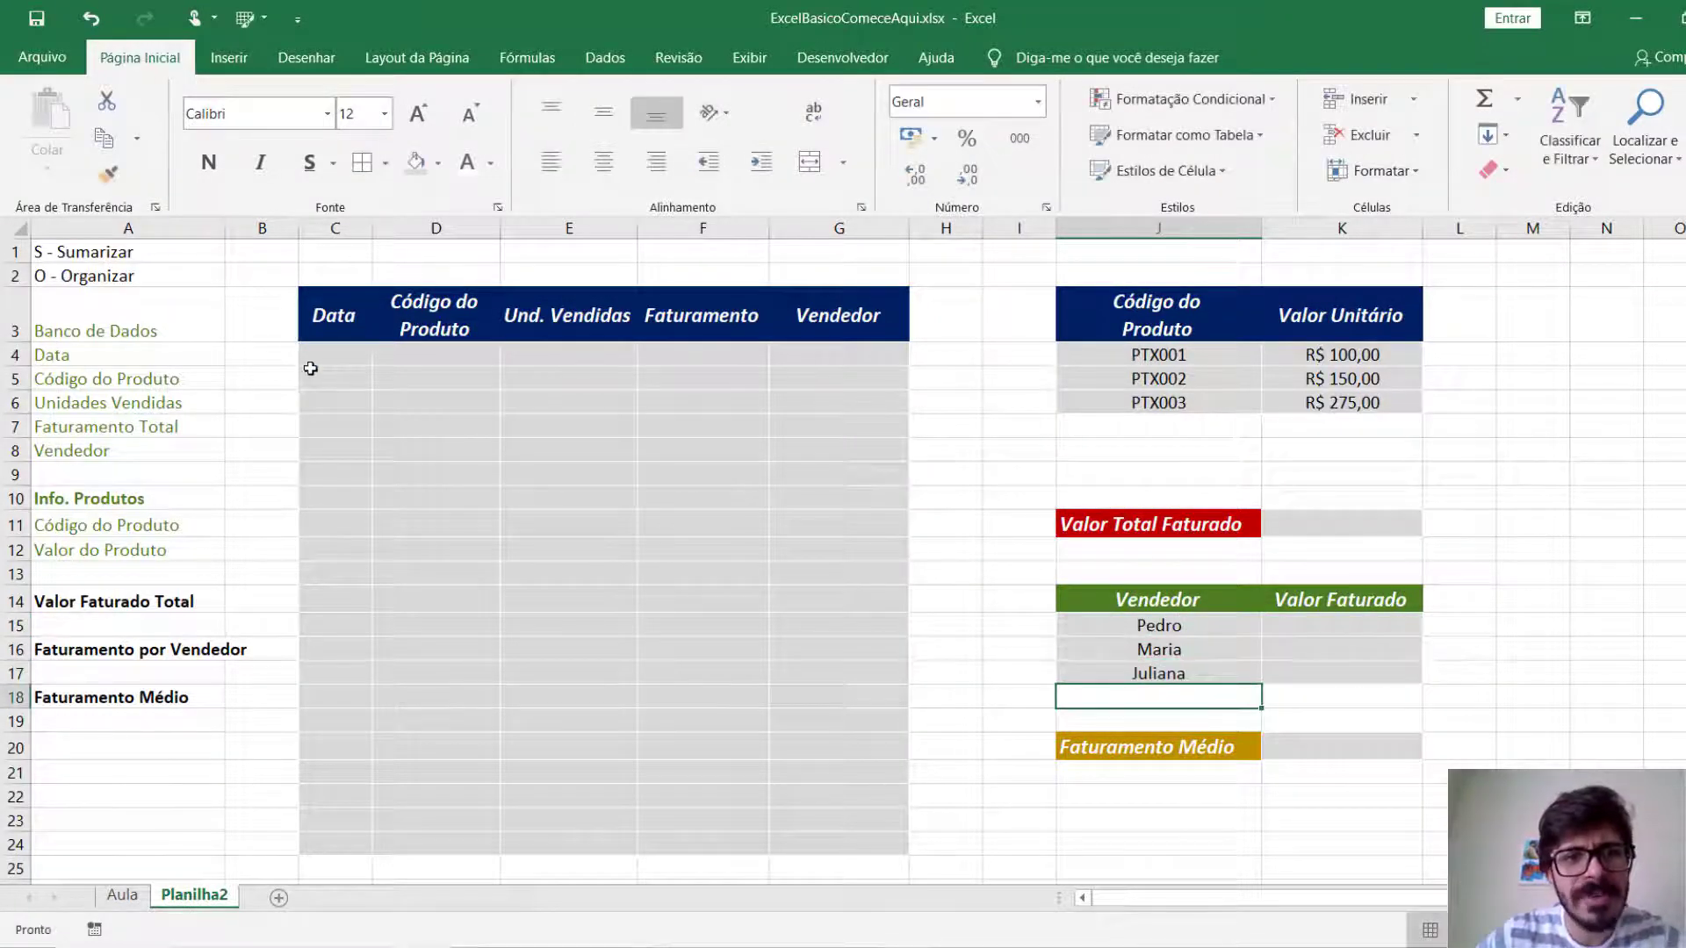
Copy the five sales rows B3:F7 from the Aula sheet to Planilha2 starting at C4, and widen the Data column to fit the dates.
{"action": "left_click", "coordinate": [127, 895]}
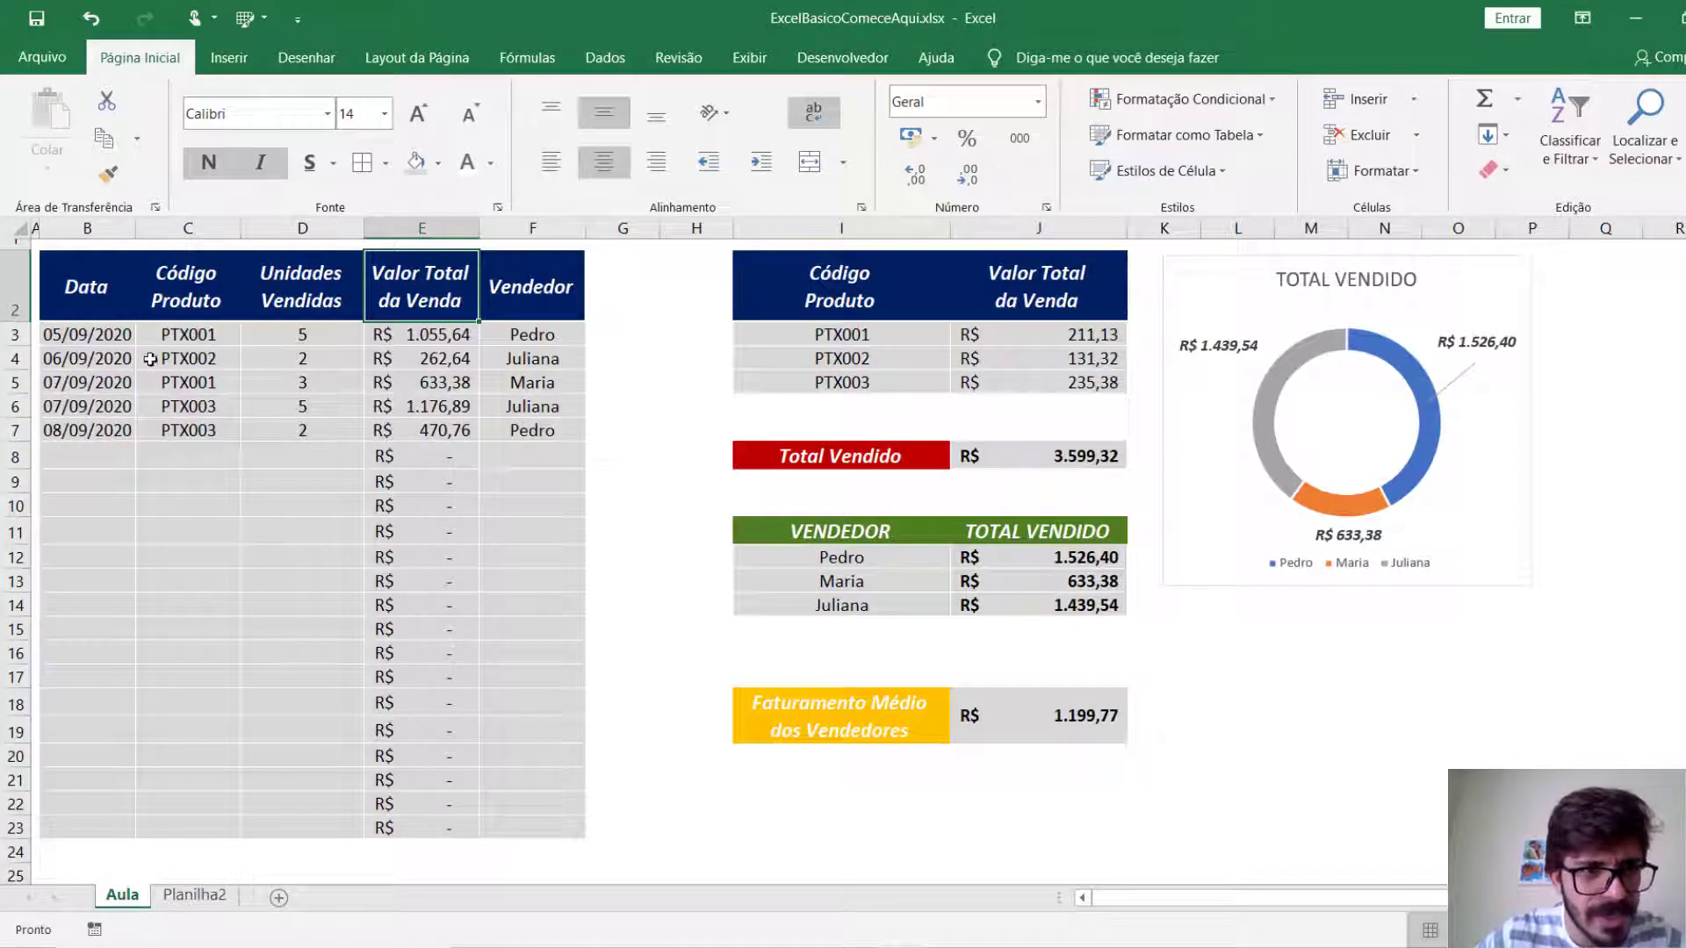
{"action": "left_click", "coordinate": [114, 334]}
{"action": "left_click_drag", "start_coordinate": [150, 335], "coordinate": [527, 427]}
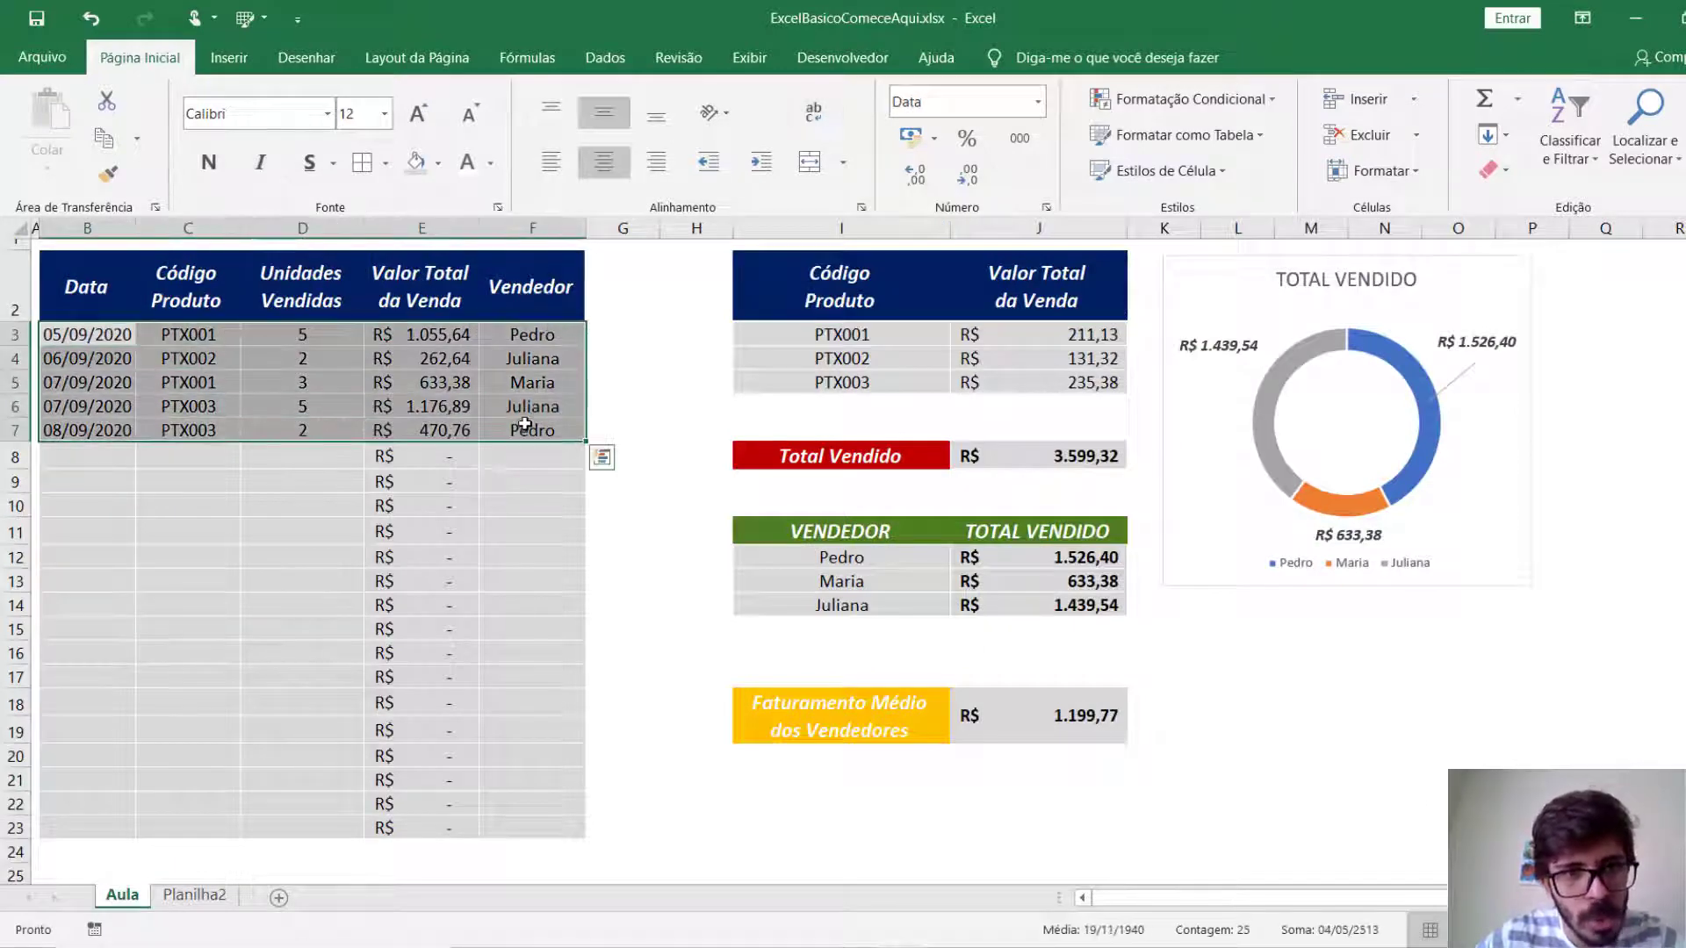
{"action": "key", "text": "ctrl+c"}
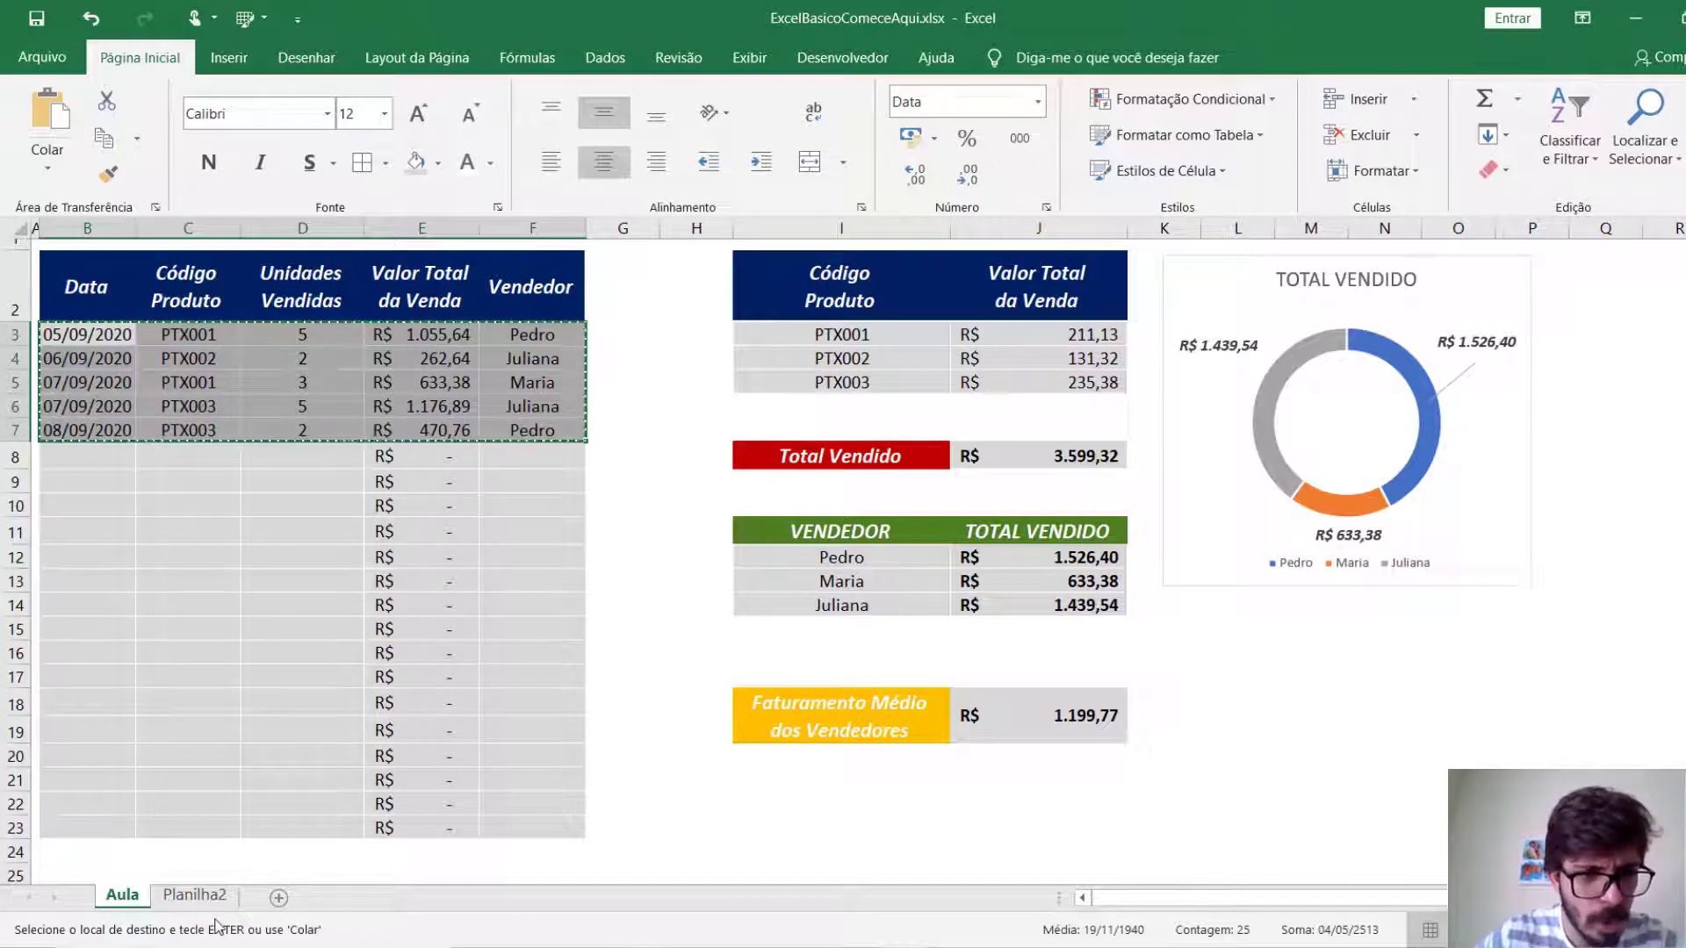
{"action": "left_click", "coordinate": [194, 895]}
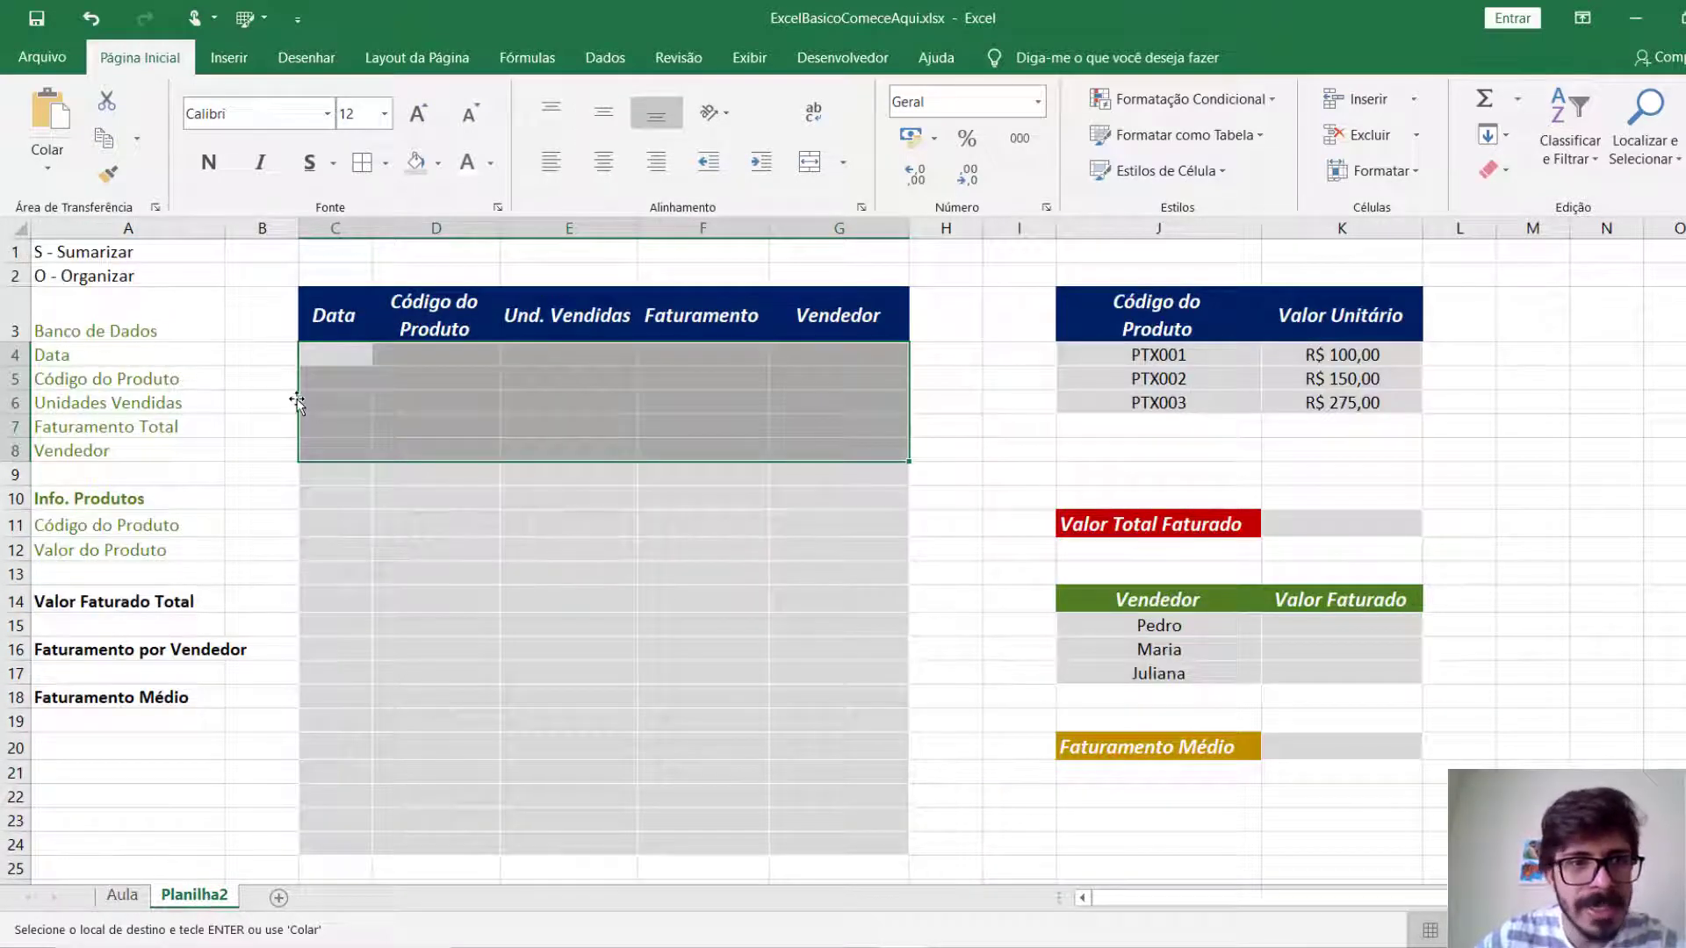
{"action": "left_click", "coordinate": [332, 358]}
{"action": "key", "text": "ctrl+v"}
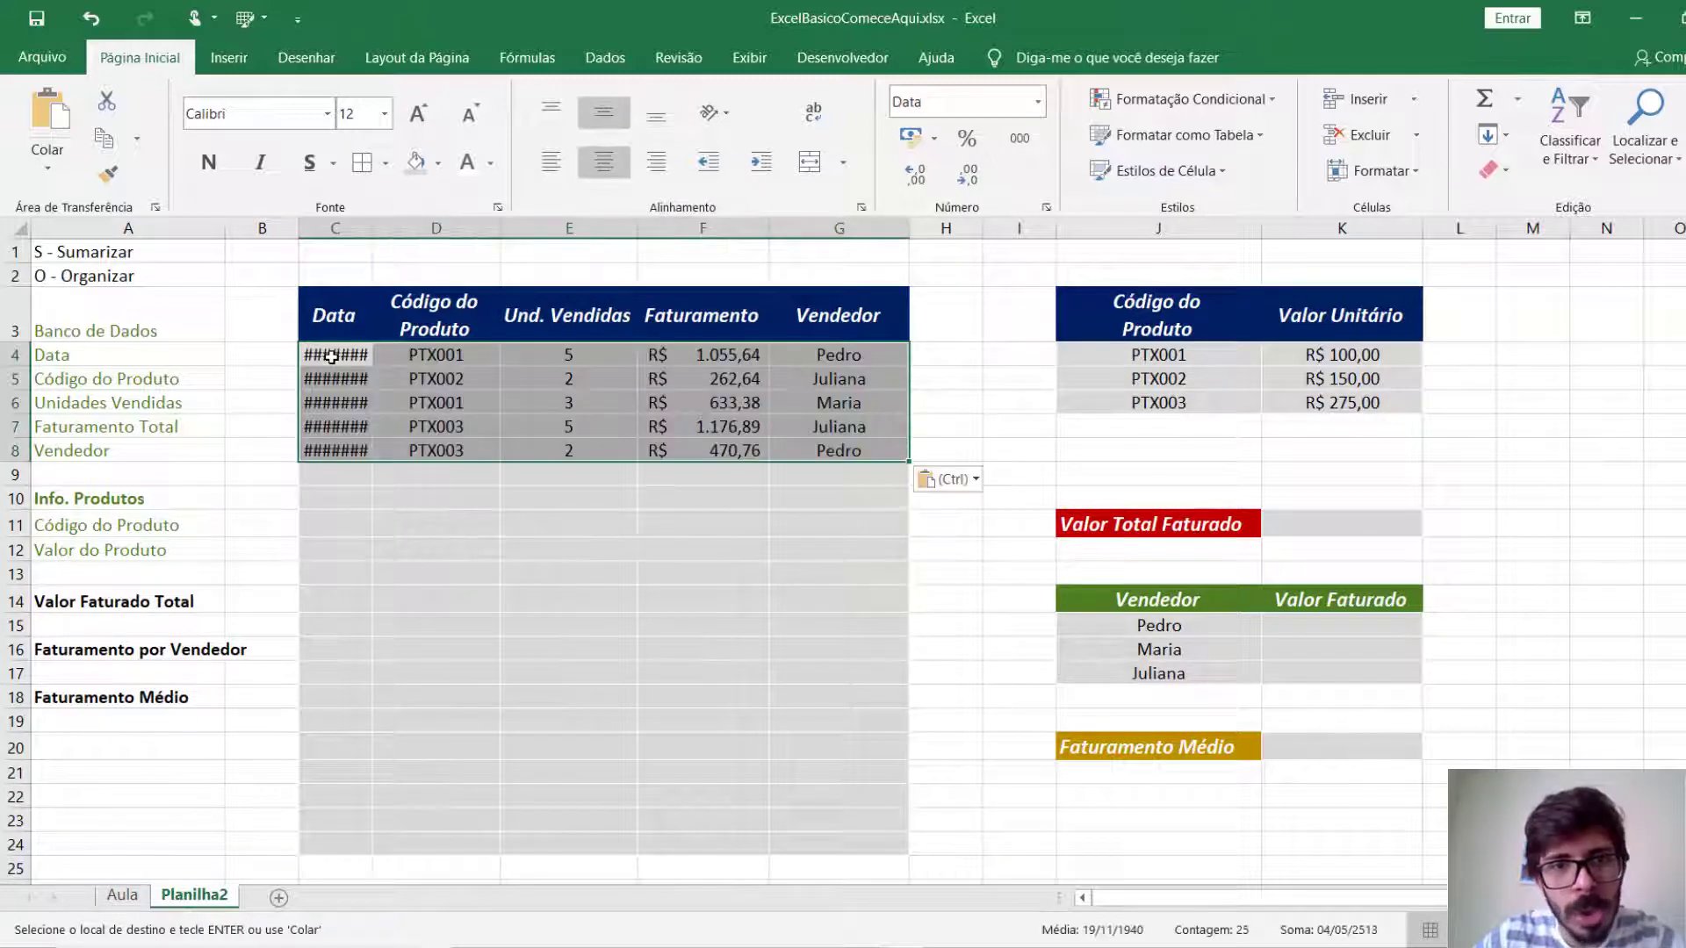
{"action": "left_click", "coordinate": [450, 676]}
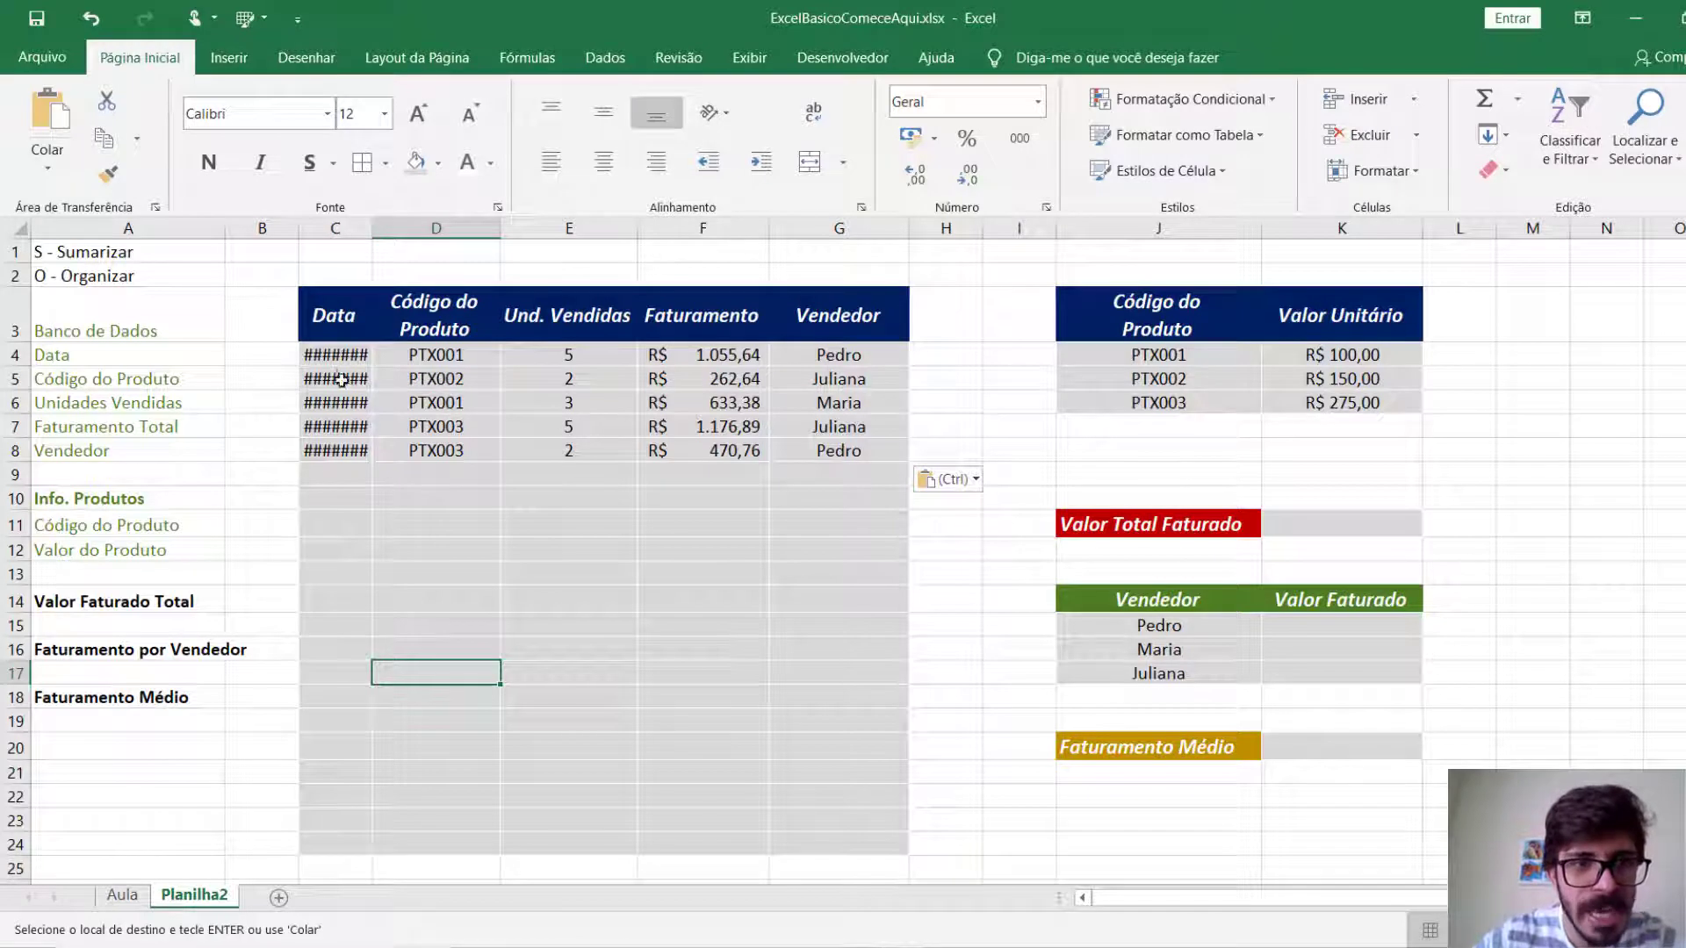
{"action": "left_click_drag", "start_coordinate": [371, 228], "coordinate": [429, 227]}
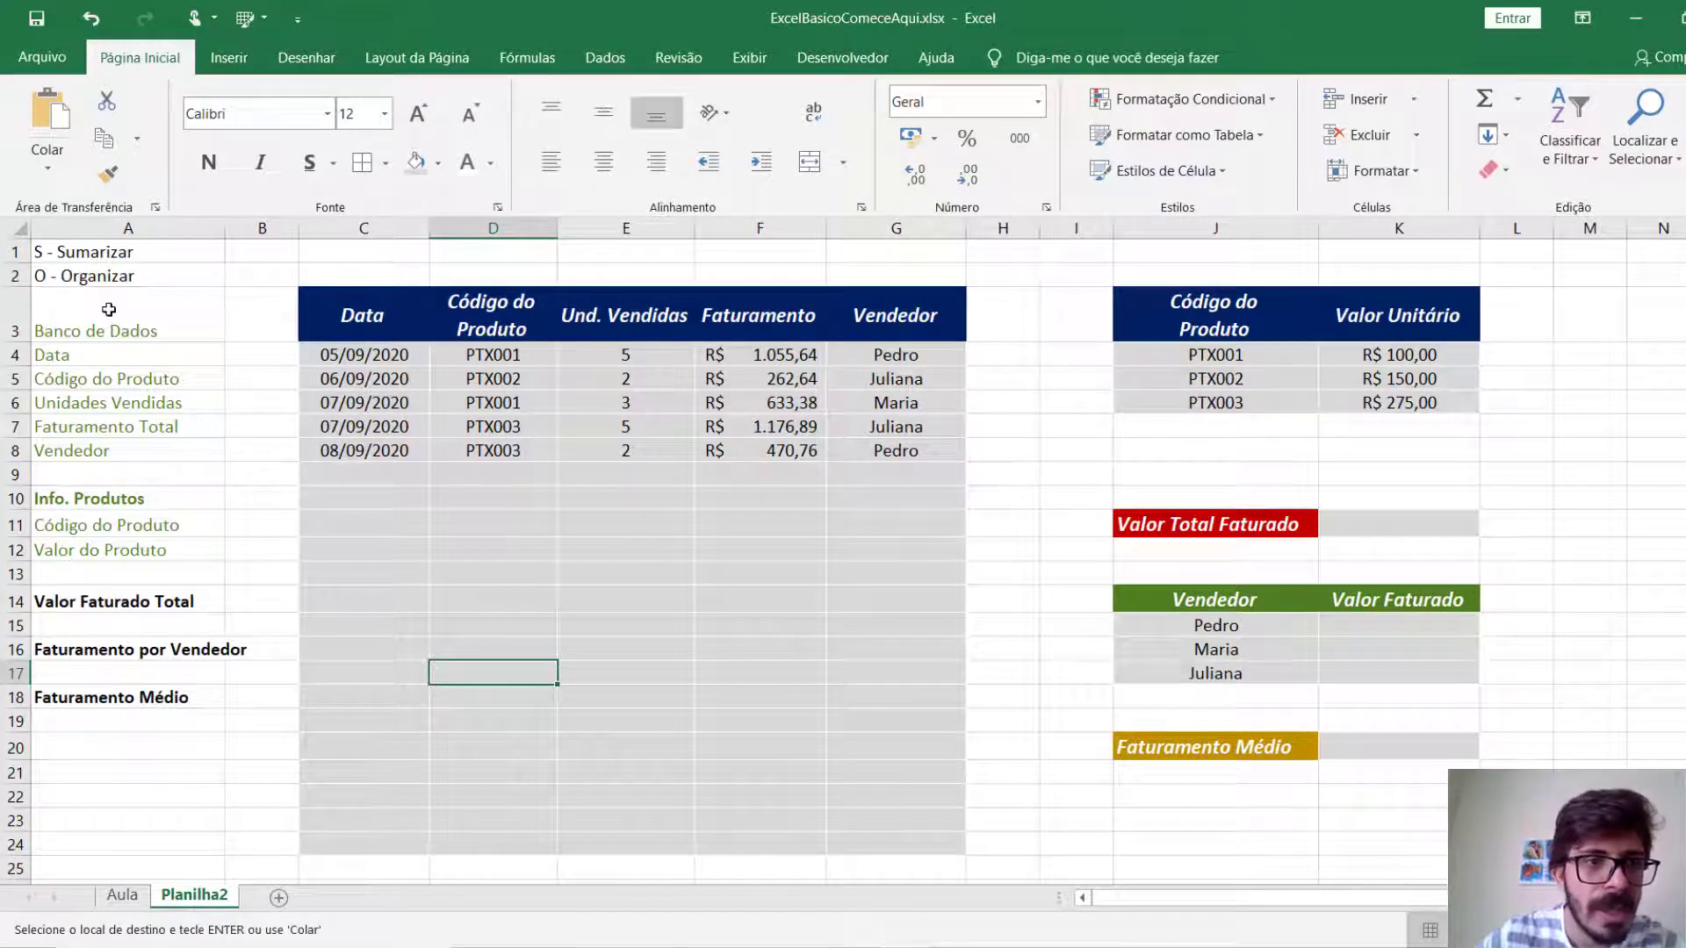
Clear the planning notes from cells A1:A19.
{"action": "left_click", "coordinate": [119, 230]}
{"action": "left_click_drag", "start_coordinate": [97, 253], "coordinate": [28, 723]}
{"action": "key", "text": "Delete"}
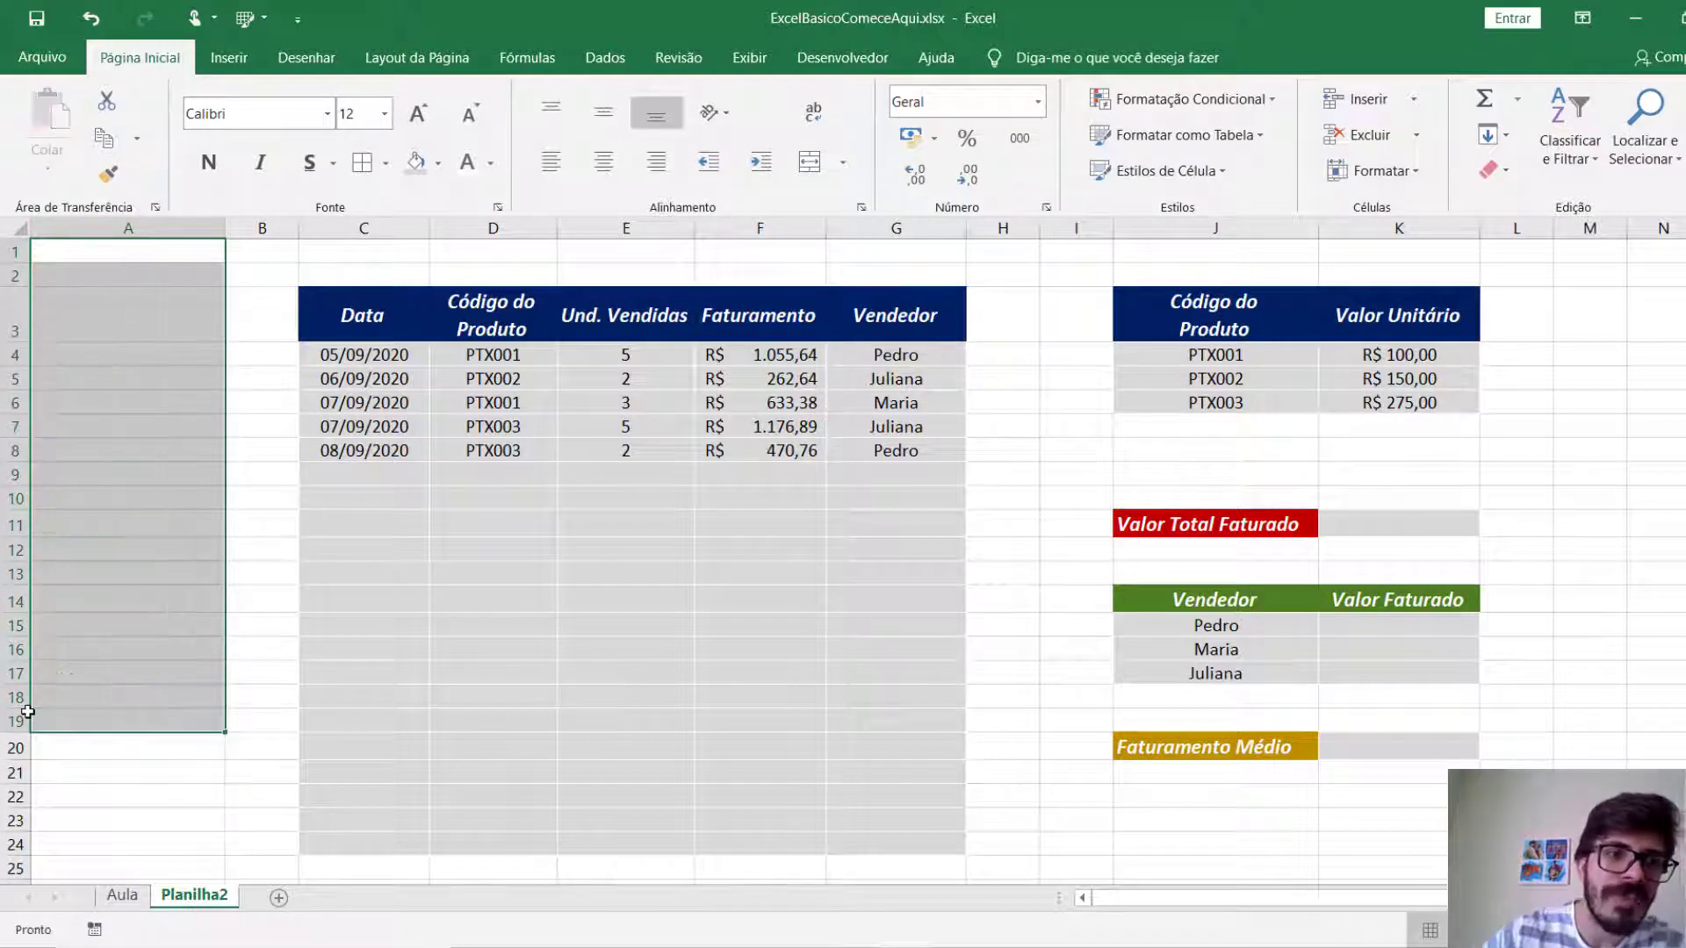
Delete the emptied column A and narrow the blank column before the sales table to a thin margin.
{"action": "left_click", "coordinate": [119, 228]}
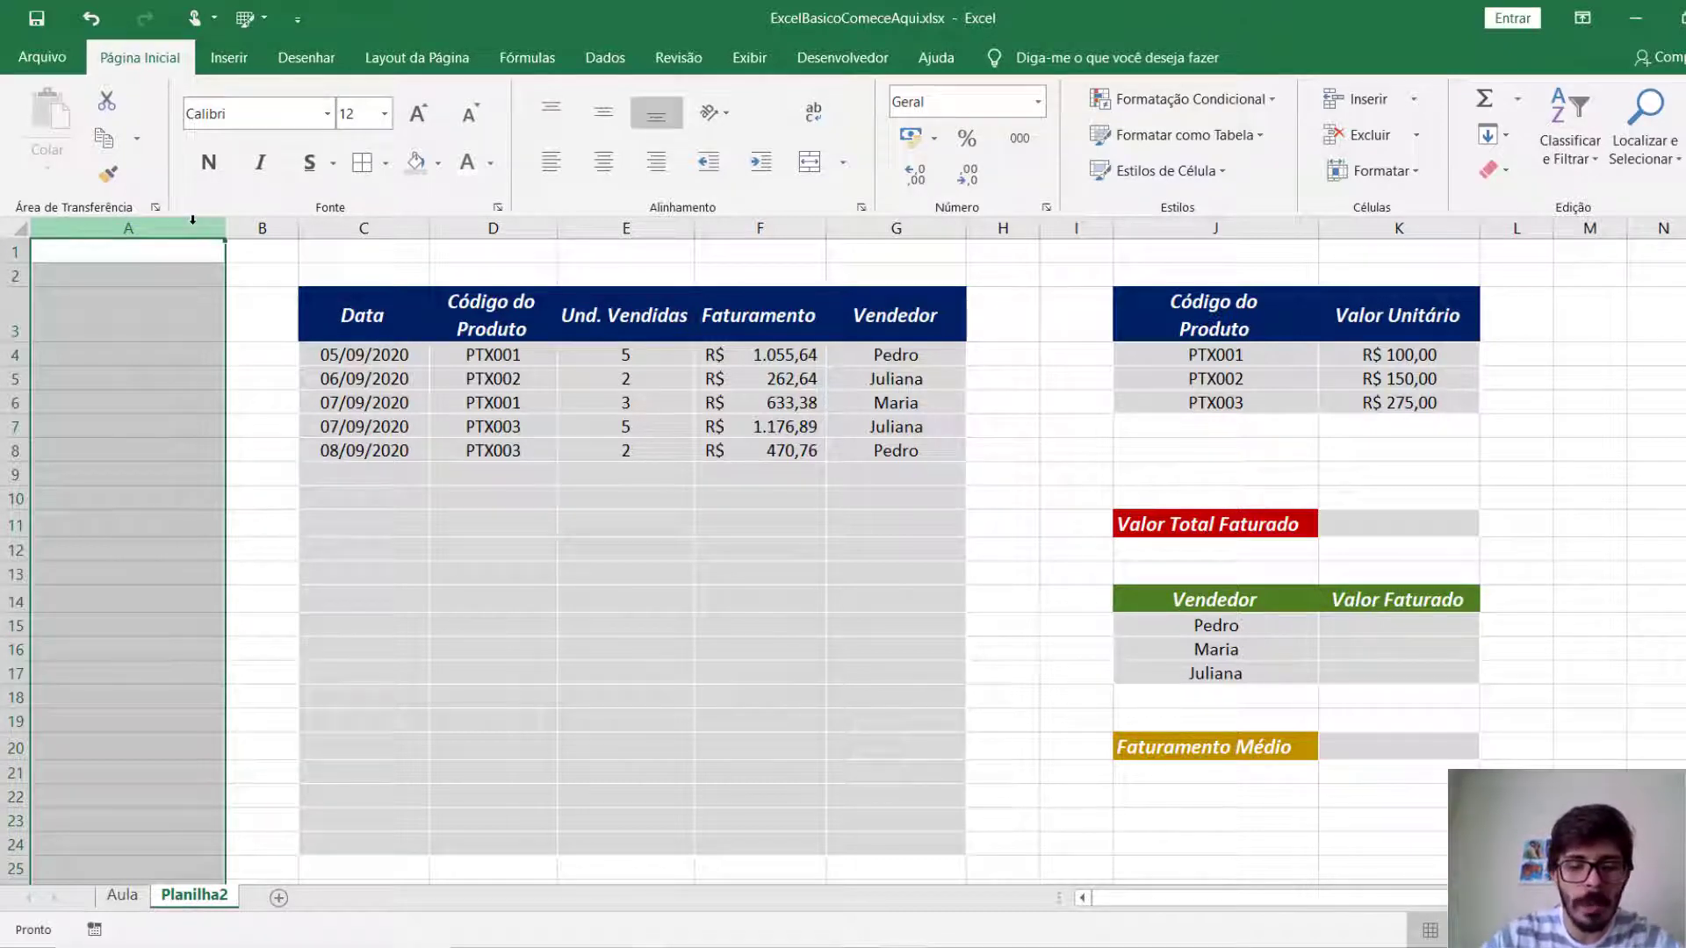
{"action": "key", "text": "ctrl+minus"}
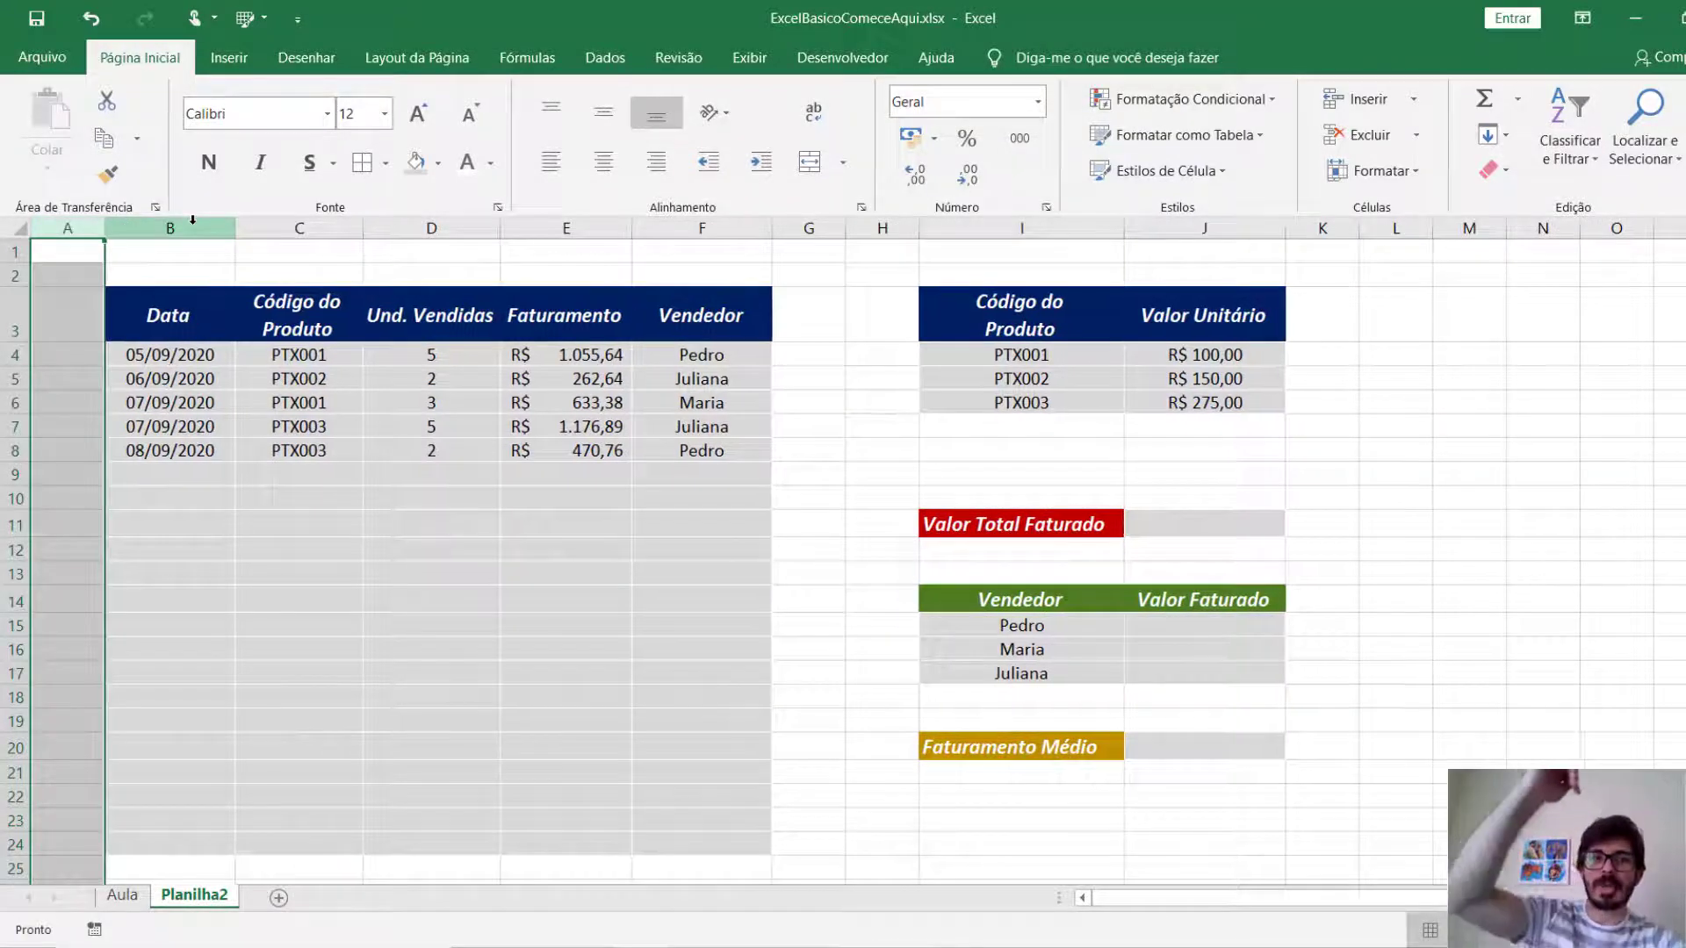
{"action": "left_click", "coordinate": [176, 426]}
{"action": "left_click_drag", "start_coordinate": [99, 228], "coordinate": [35, 228]}
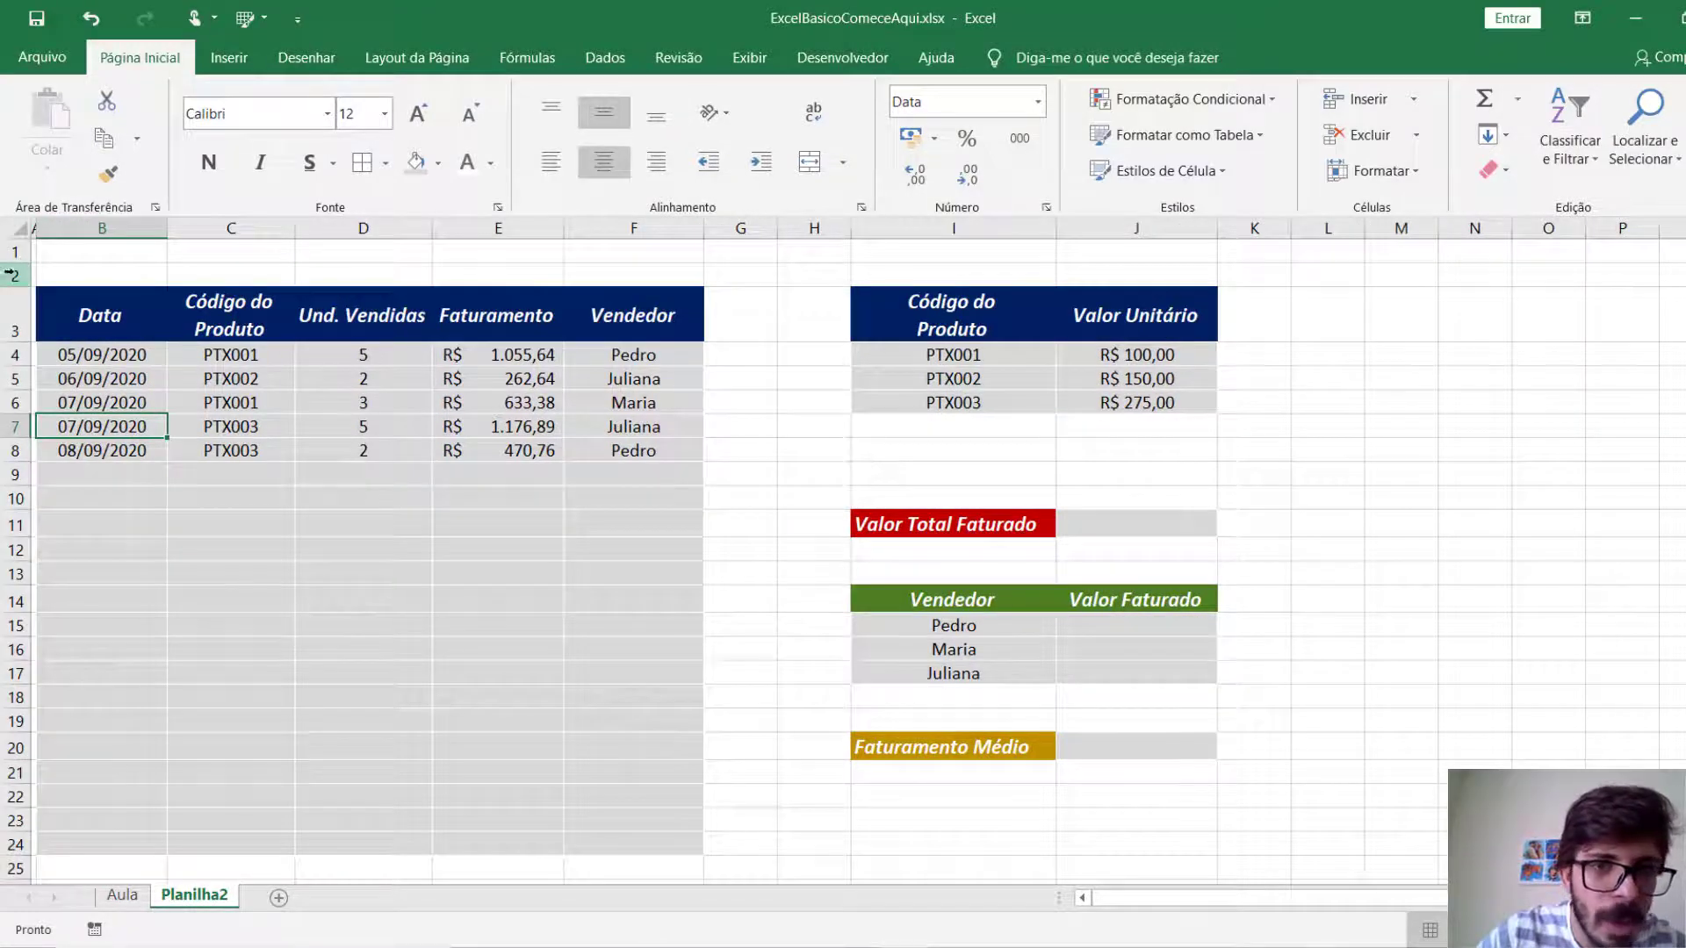
Delete blank row 2 above the table headers and shrink row 1 to a thin margin.
{"action": "left_click", "coordinate": [12, 275]}
{"action": "key", "text": "ctrl+minus"}
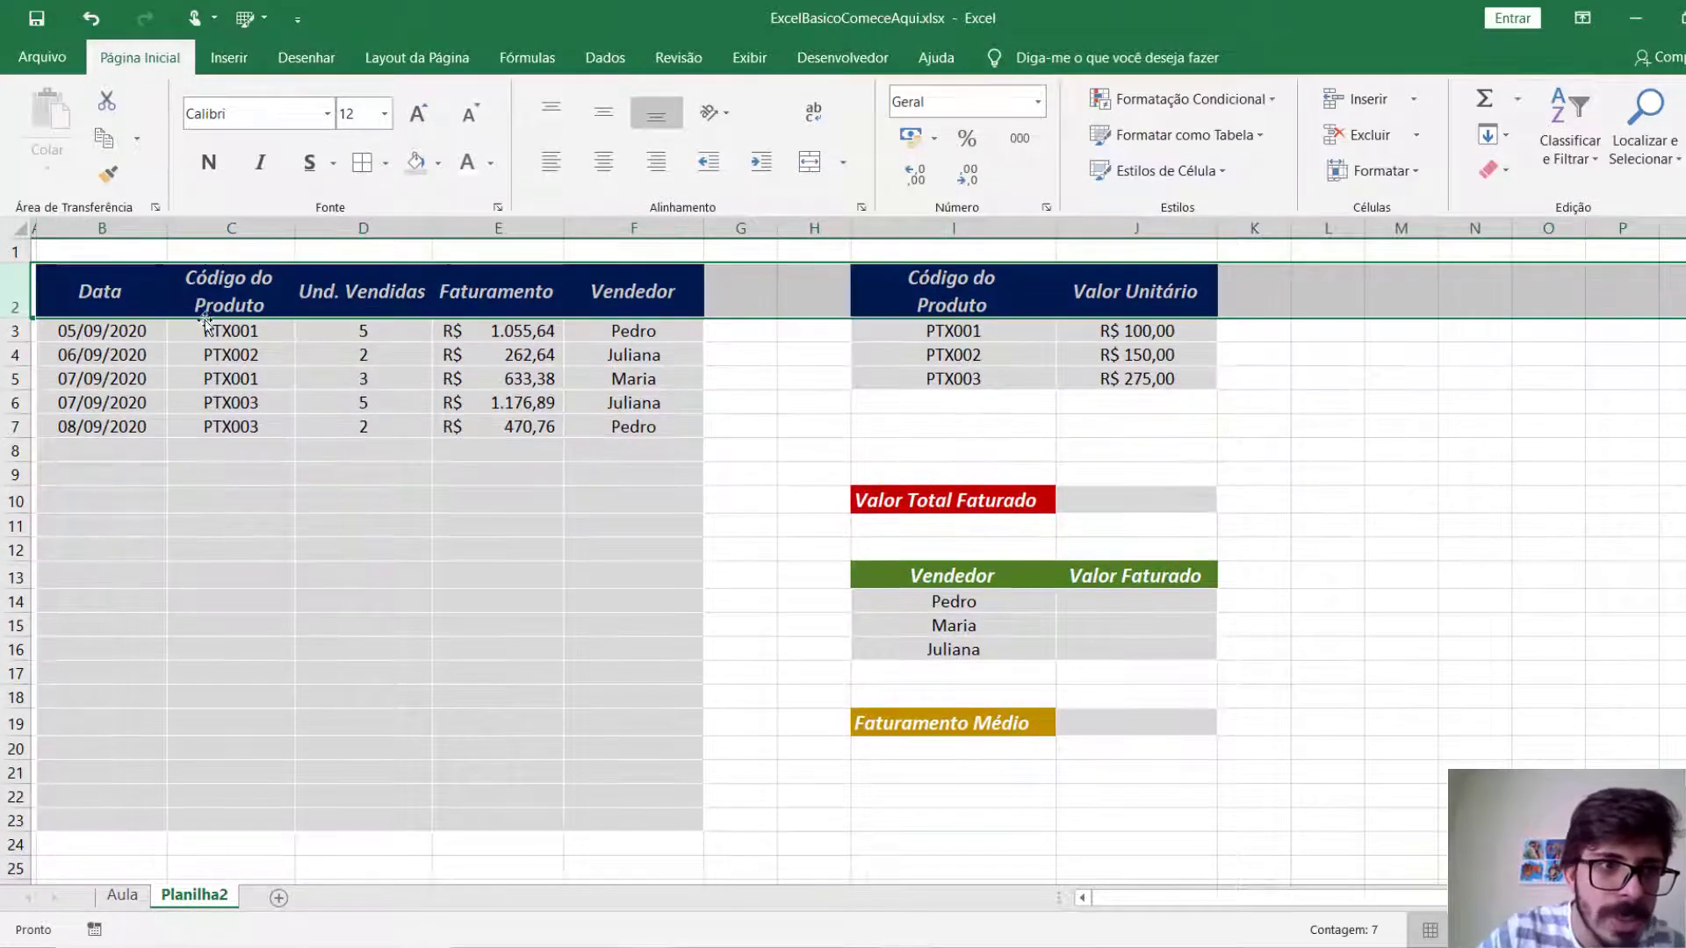
{"action": "left_click_drag", "start_coordinate": [16, 268], "coordinate": [16, 246]}
Clear the pasted Faturamento values from cells E3:E7 of the sales table.
{"action": "left_click_drag", "start_coordinate": [498, 314], "coordinate": [516, 397]}
{"action": "key", "text": "Delete"}
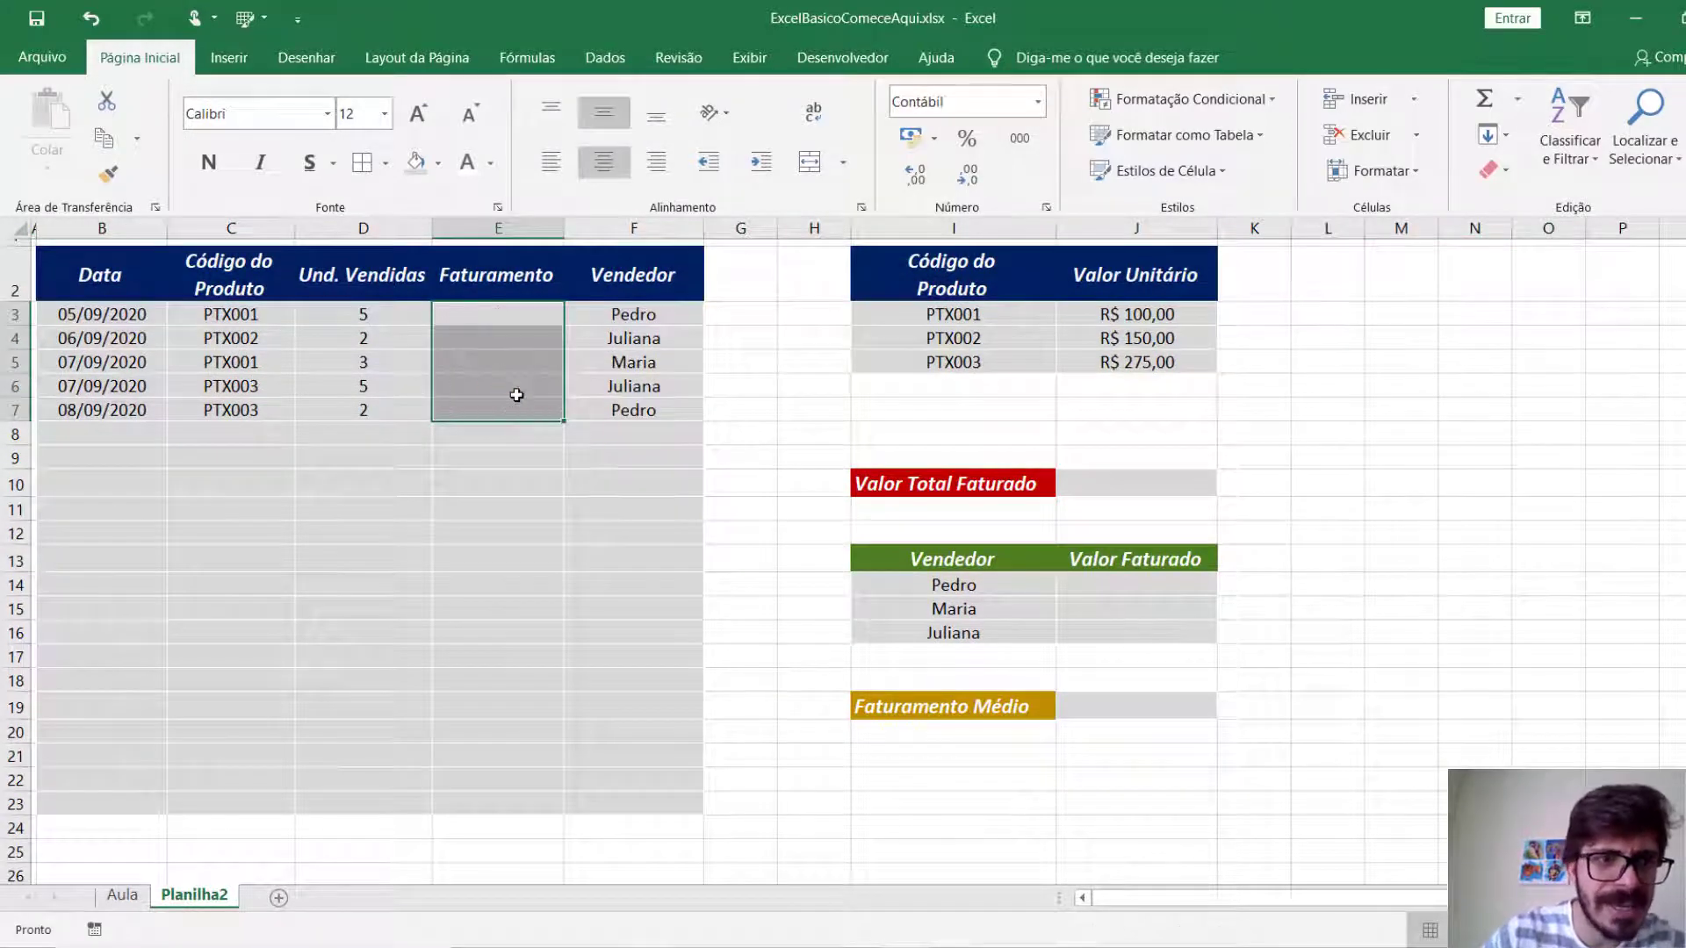
{"action": "left_click", "coordinate": [393, 511]}
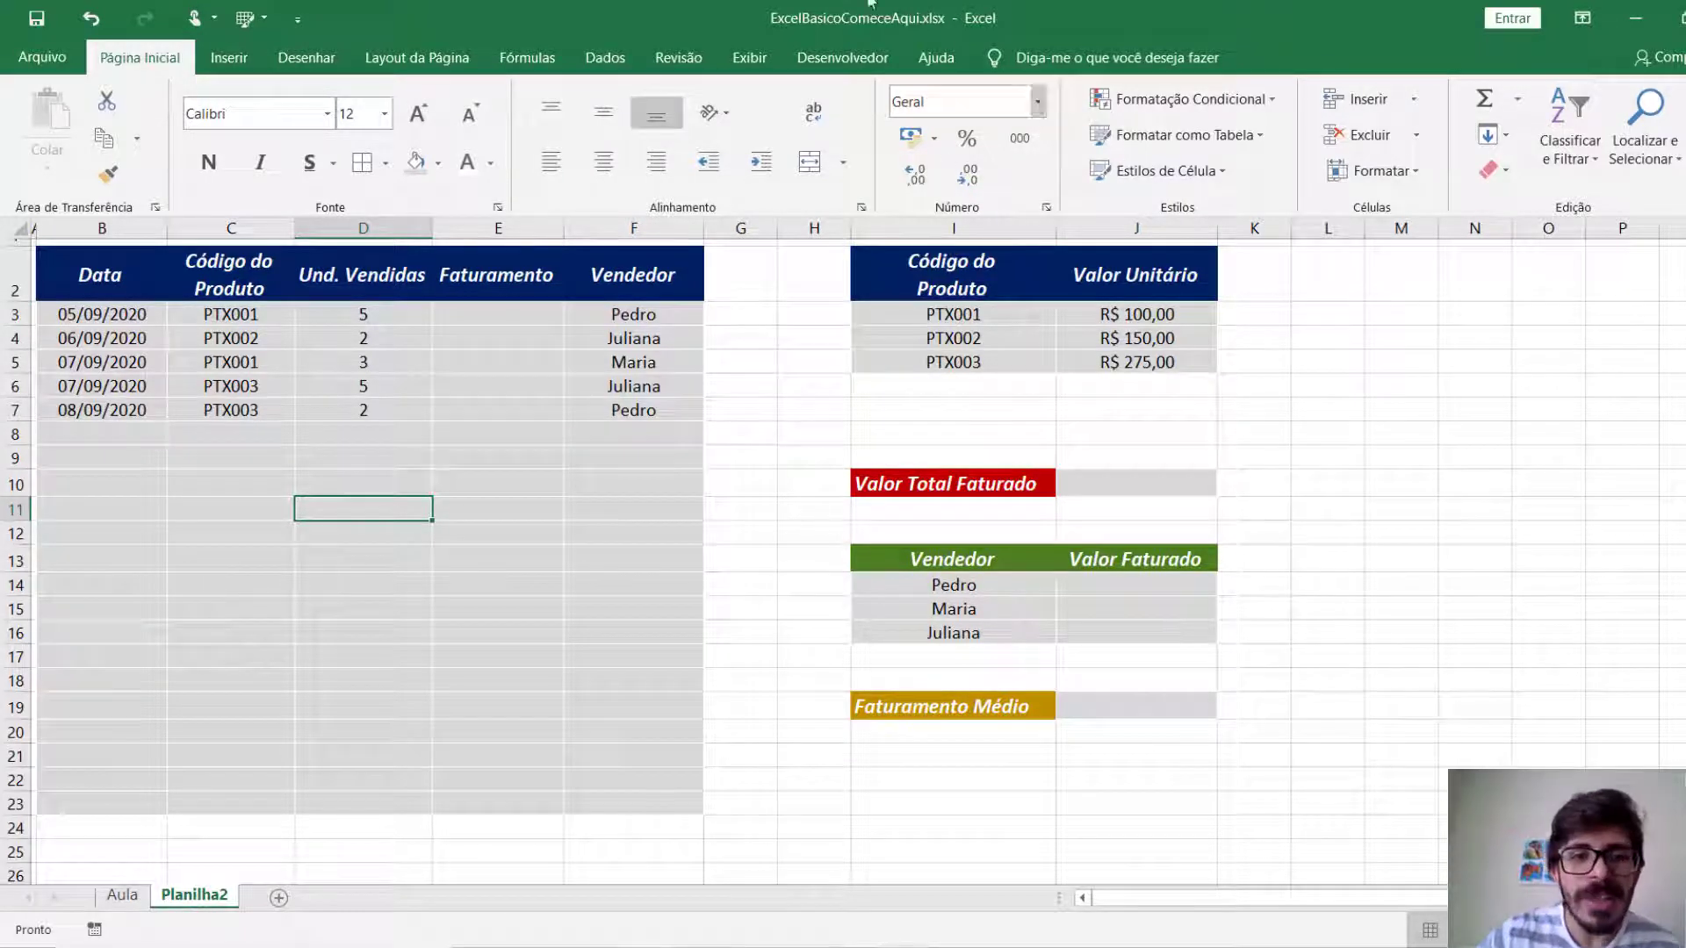
{"action": "left_click", "coordinate": [550, 316]}
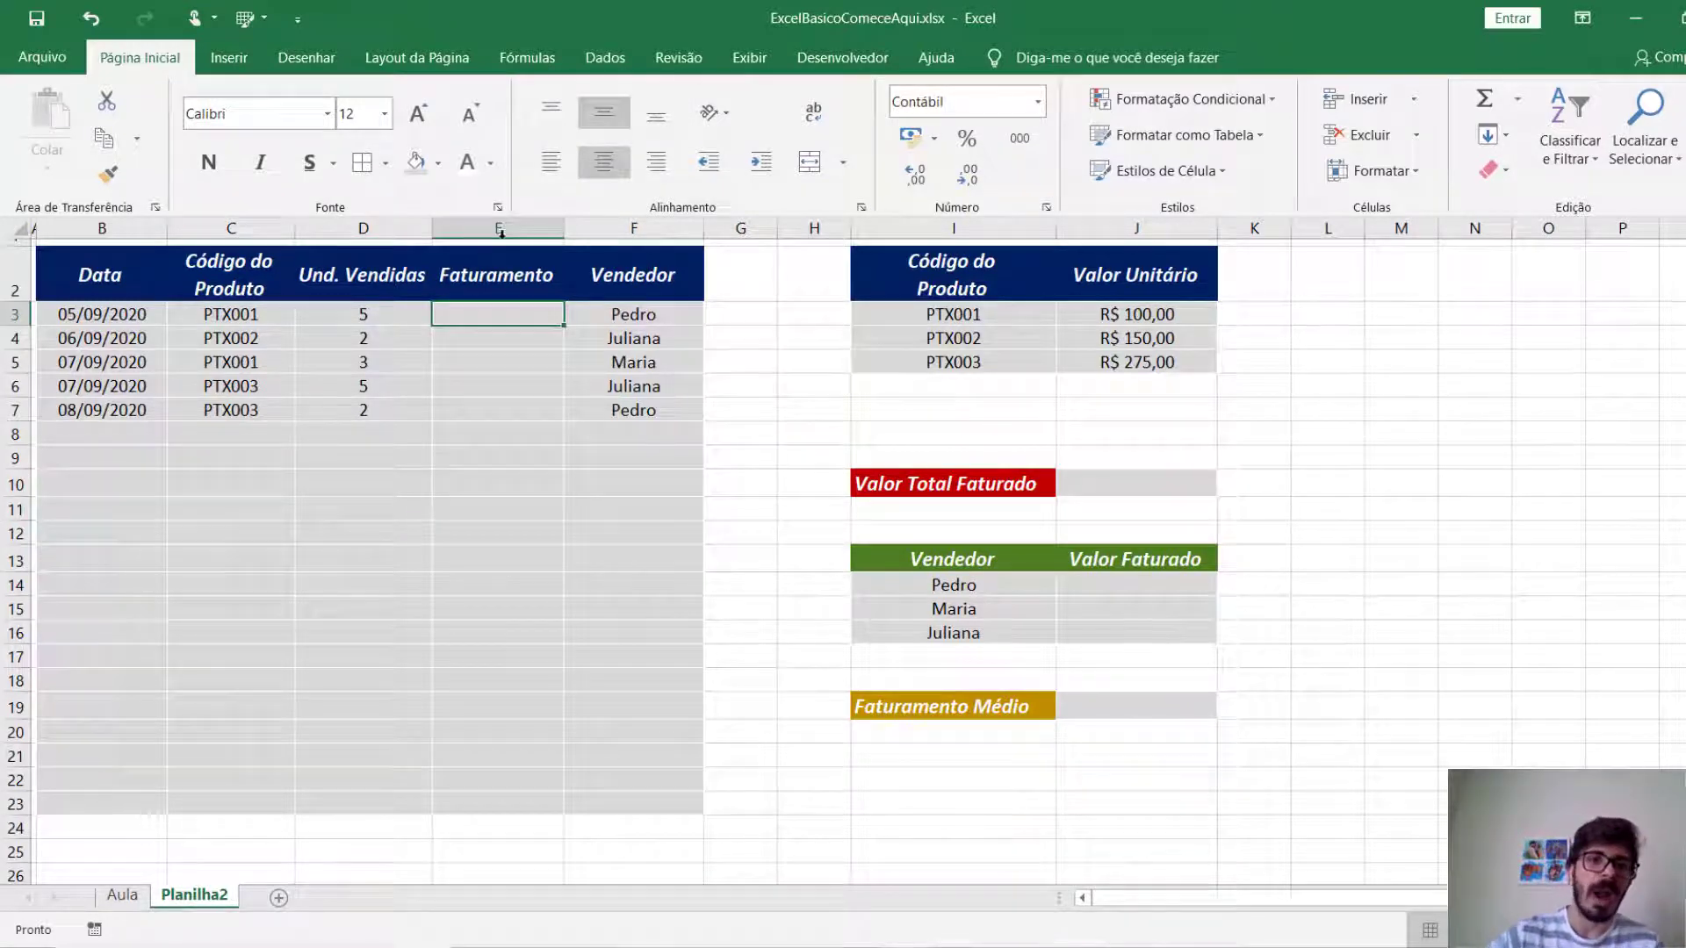
{"action": "left_click", "coordinate": [396, 314]}
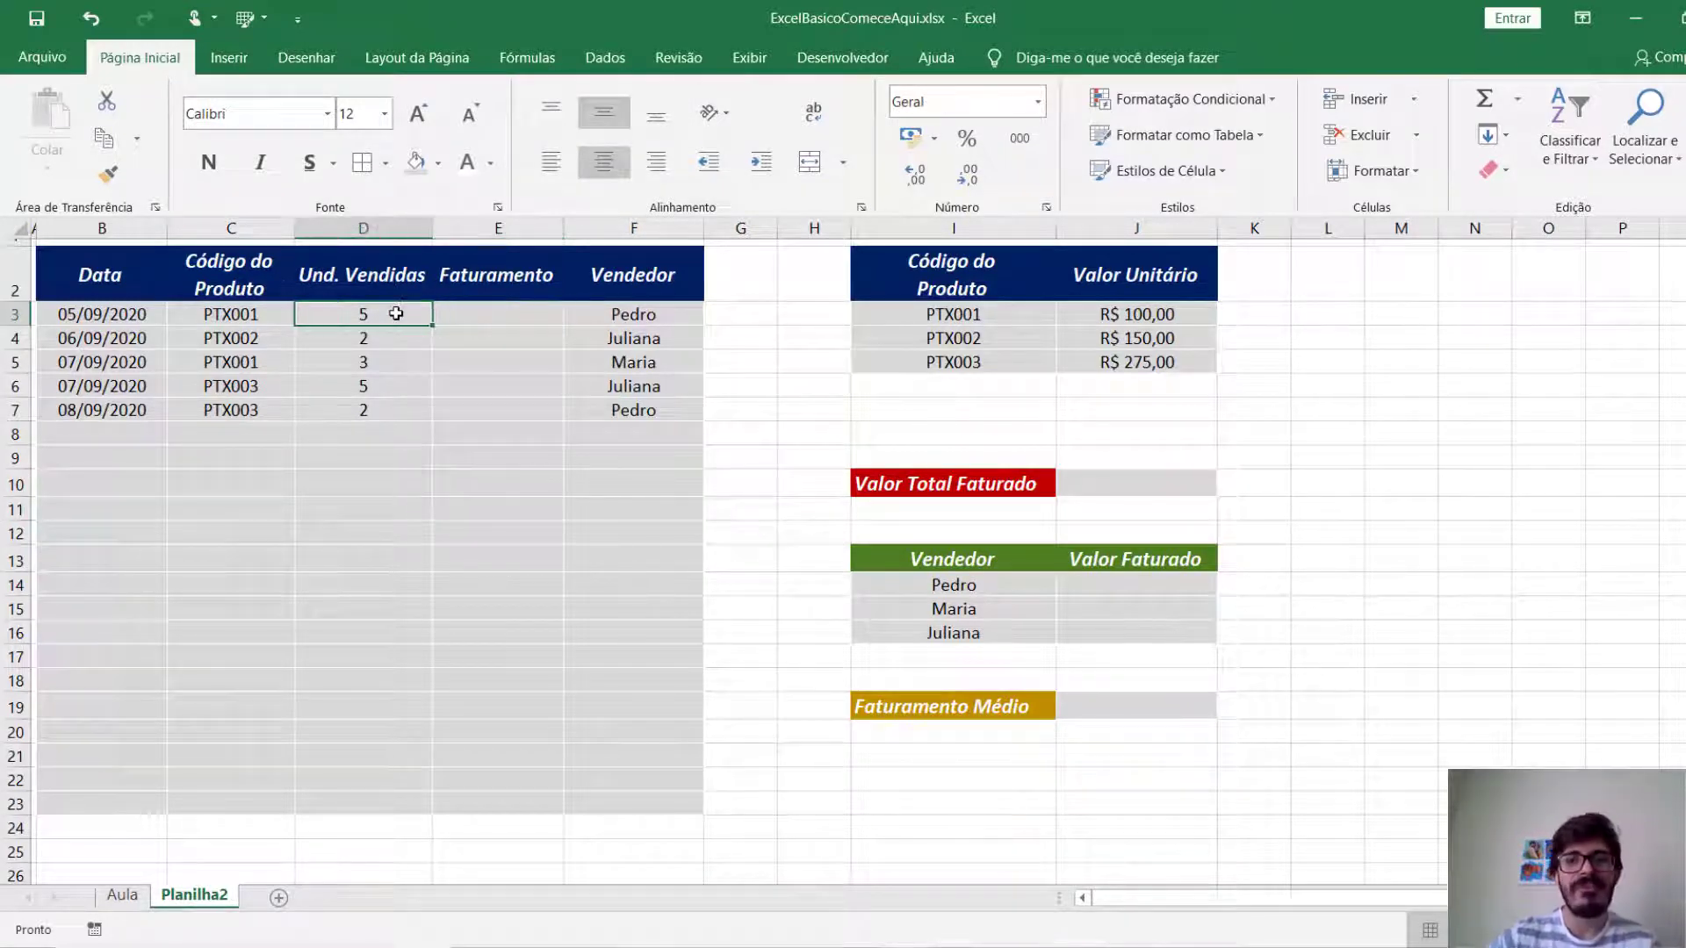
Compare the product codes and units sold in the sales table with the matching unit values in the product table.
{"action": "left_click", "coordinate": [1108, 309]}
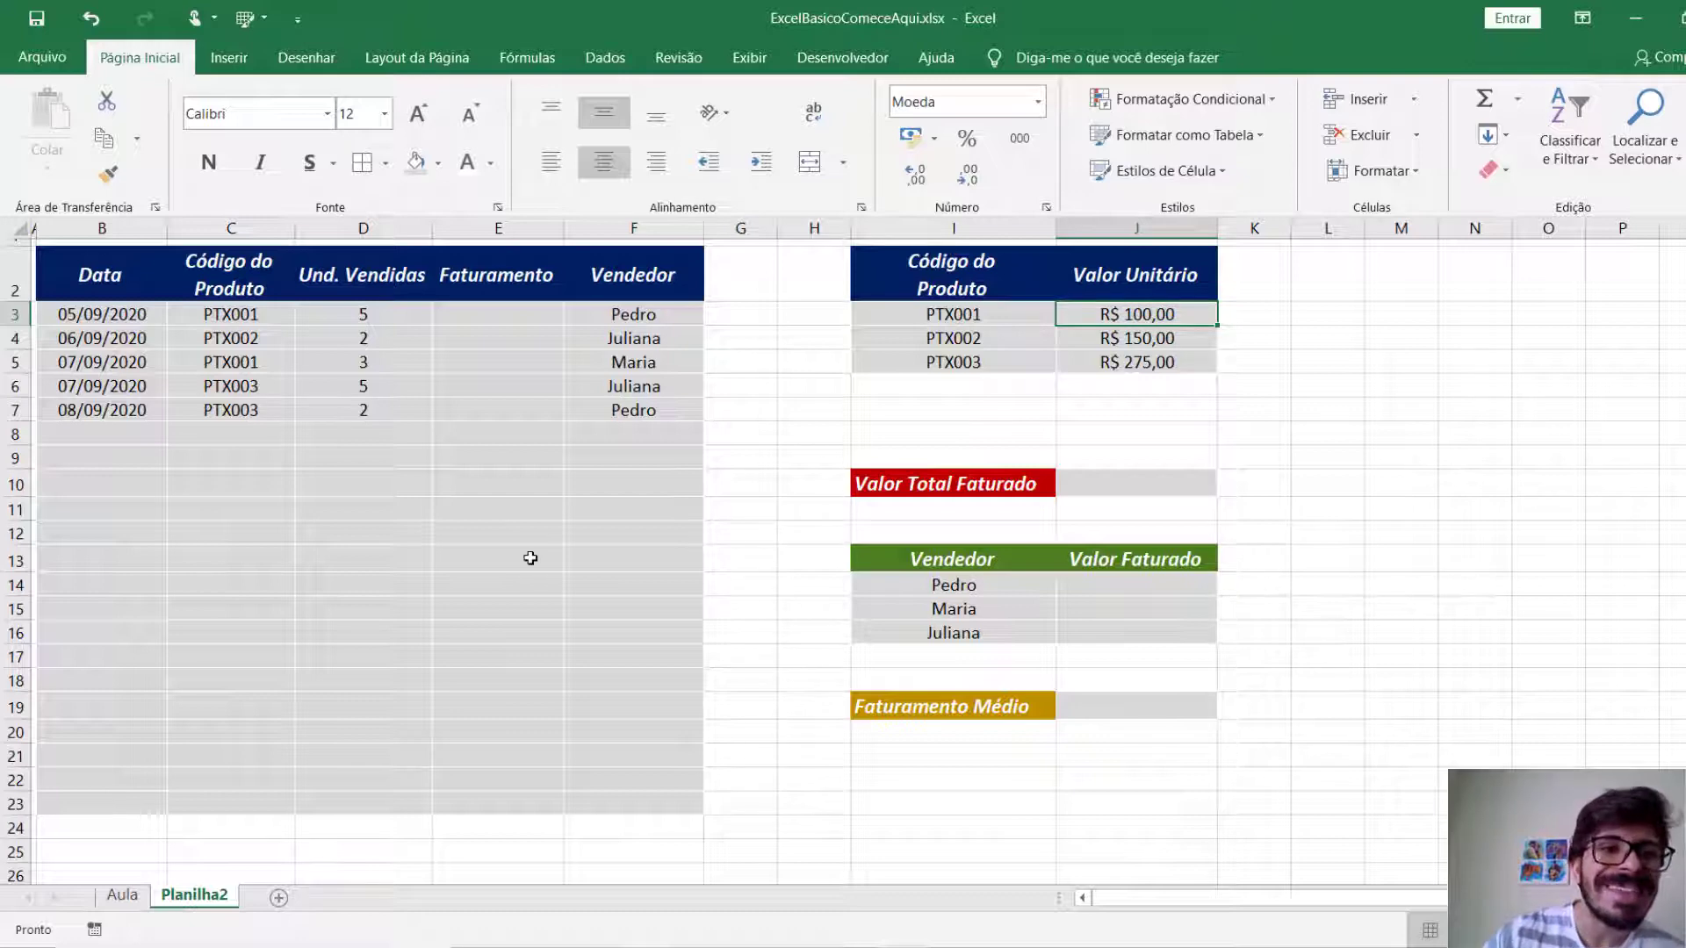
{"action": "left_click", "coordinate": [245, 318]}
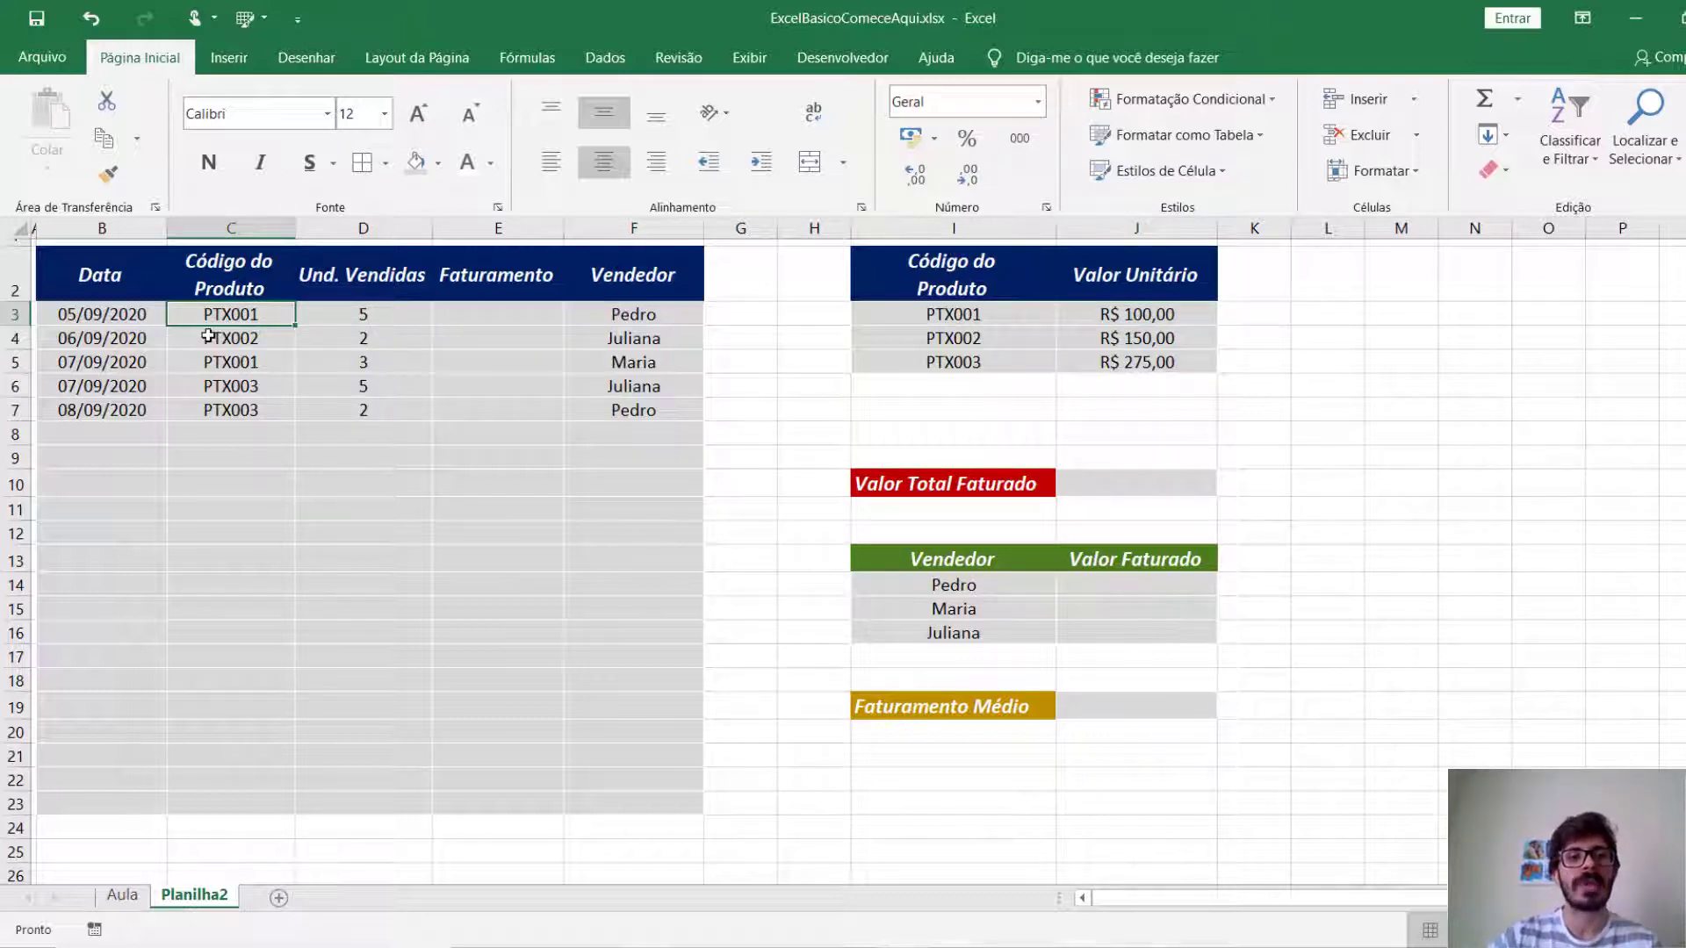
{"action": "left_click", "coordinate": [395, 320]}
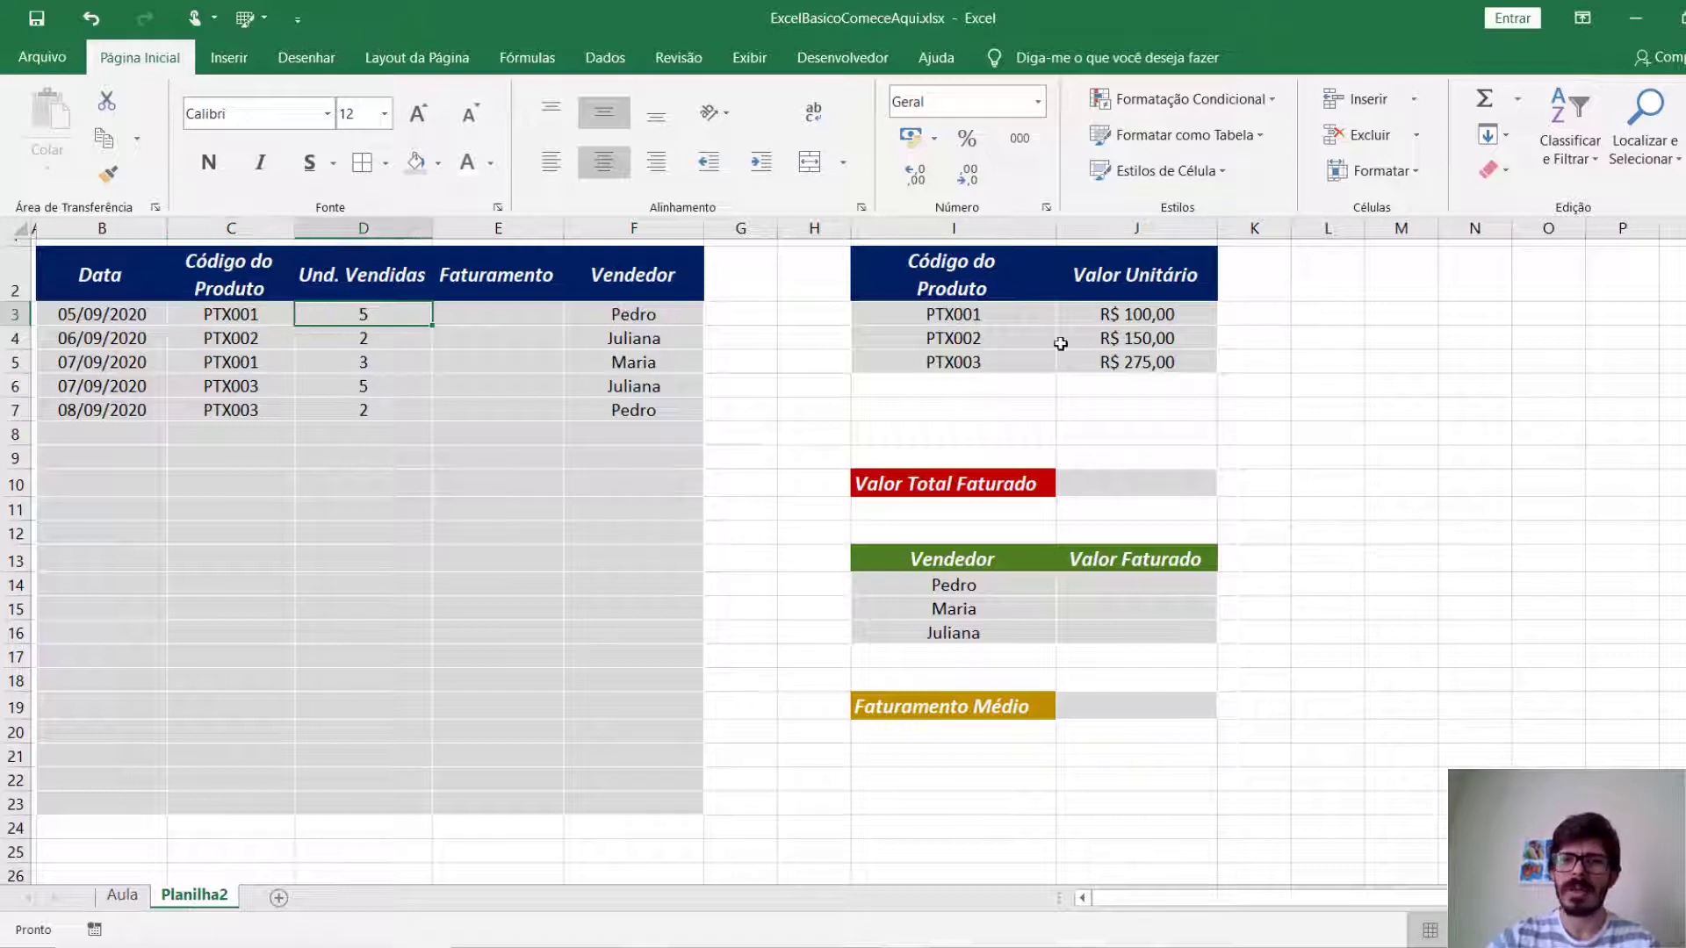
{"action": "left_click", "coordinate": [260, 317]}
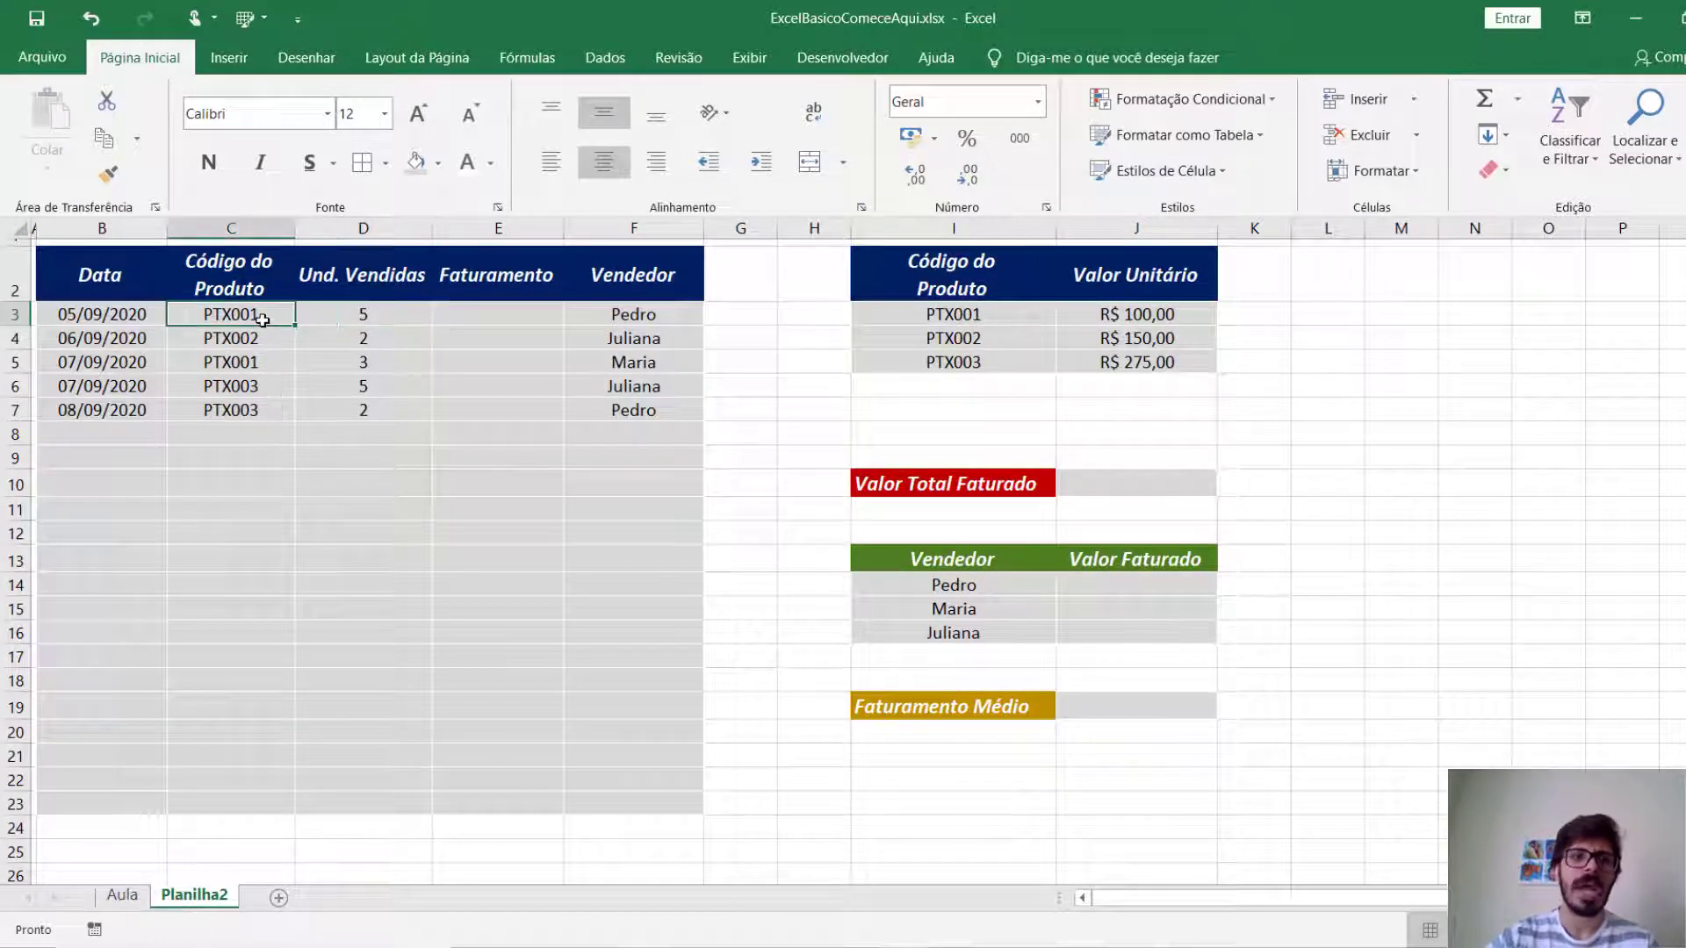
{"action": "left_click_drag", "start_coordinate": [988, 316], "coordinate": [1062, 316]}
{"action": "left_click_drag", "start_coordinate": [263, 341], "coordinate": [327, 339]}
{"action": "left_click", "coordinate": [982, 330]}
{"action": "left_click_drag", "start_coordinate": [985, 328], "coordinate": [1134, 338]}
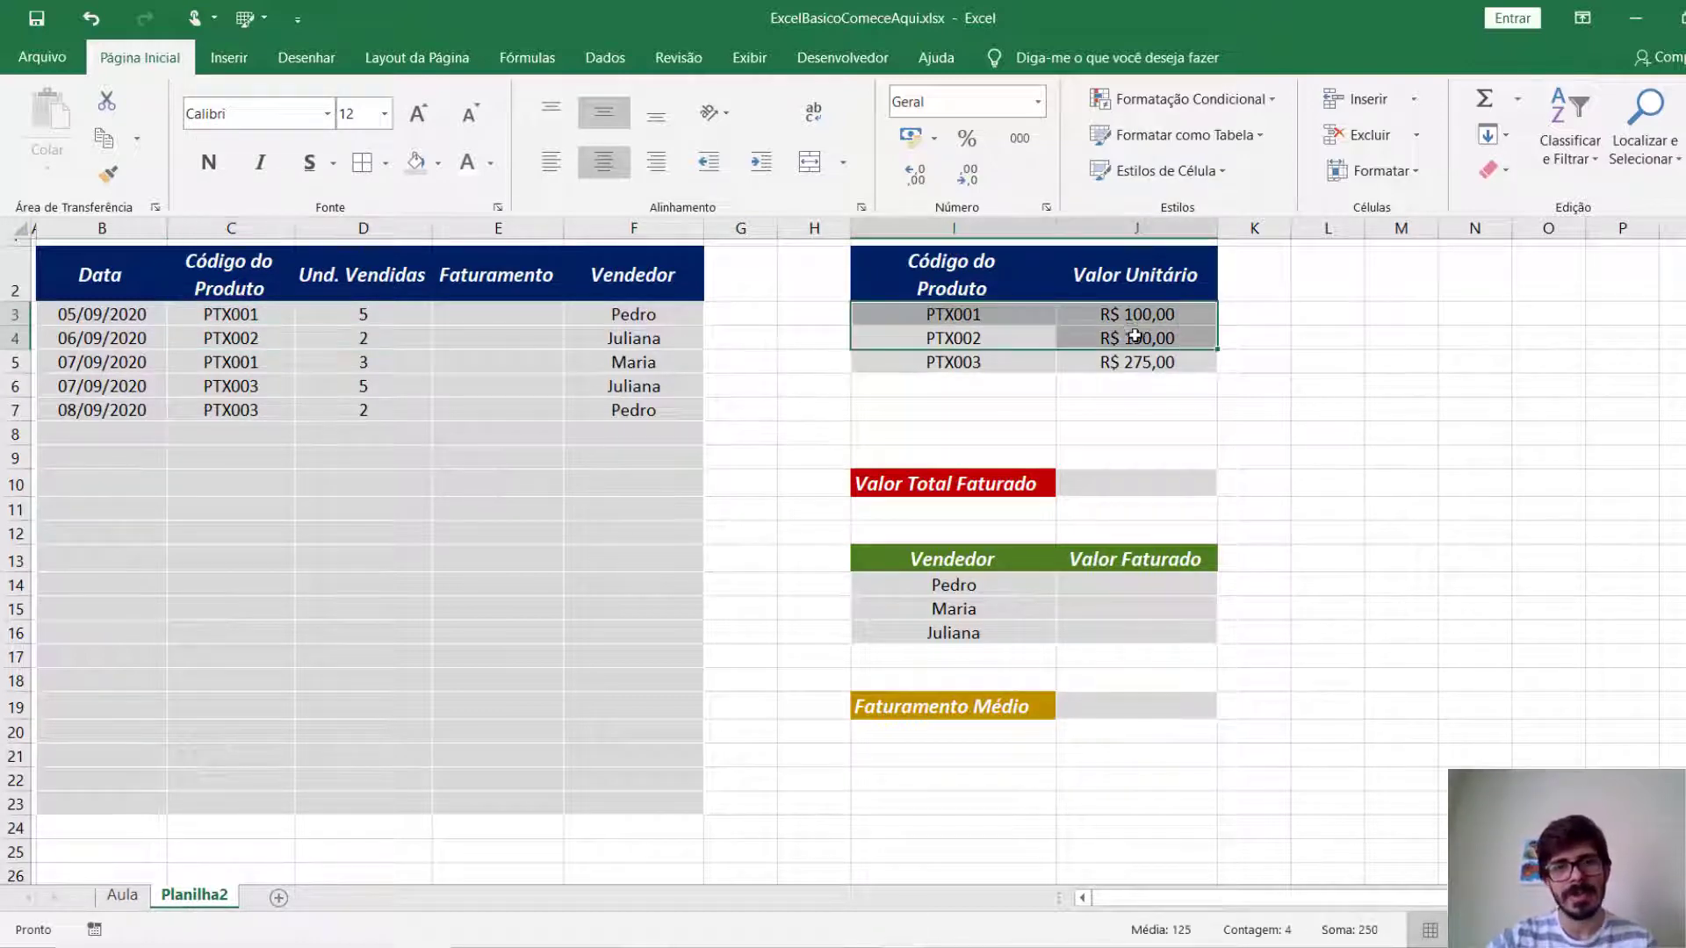
{"action": "left_click_drag", "start_coordinate": [250, 405], "coordinate": [363, 410]}
{"action": "left_click_drag", "start_coordinate": [1001, 360], "coordinate": [1113, 367]}
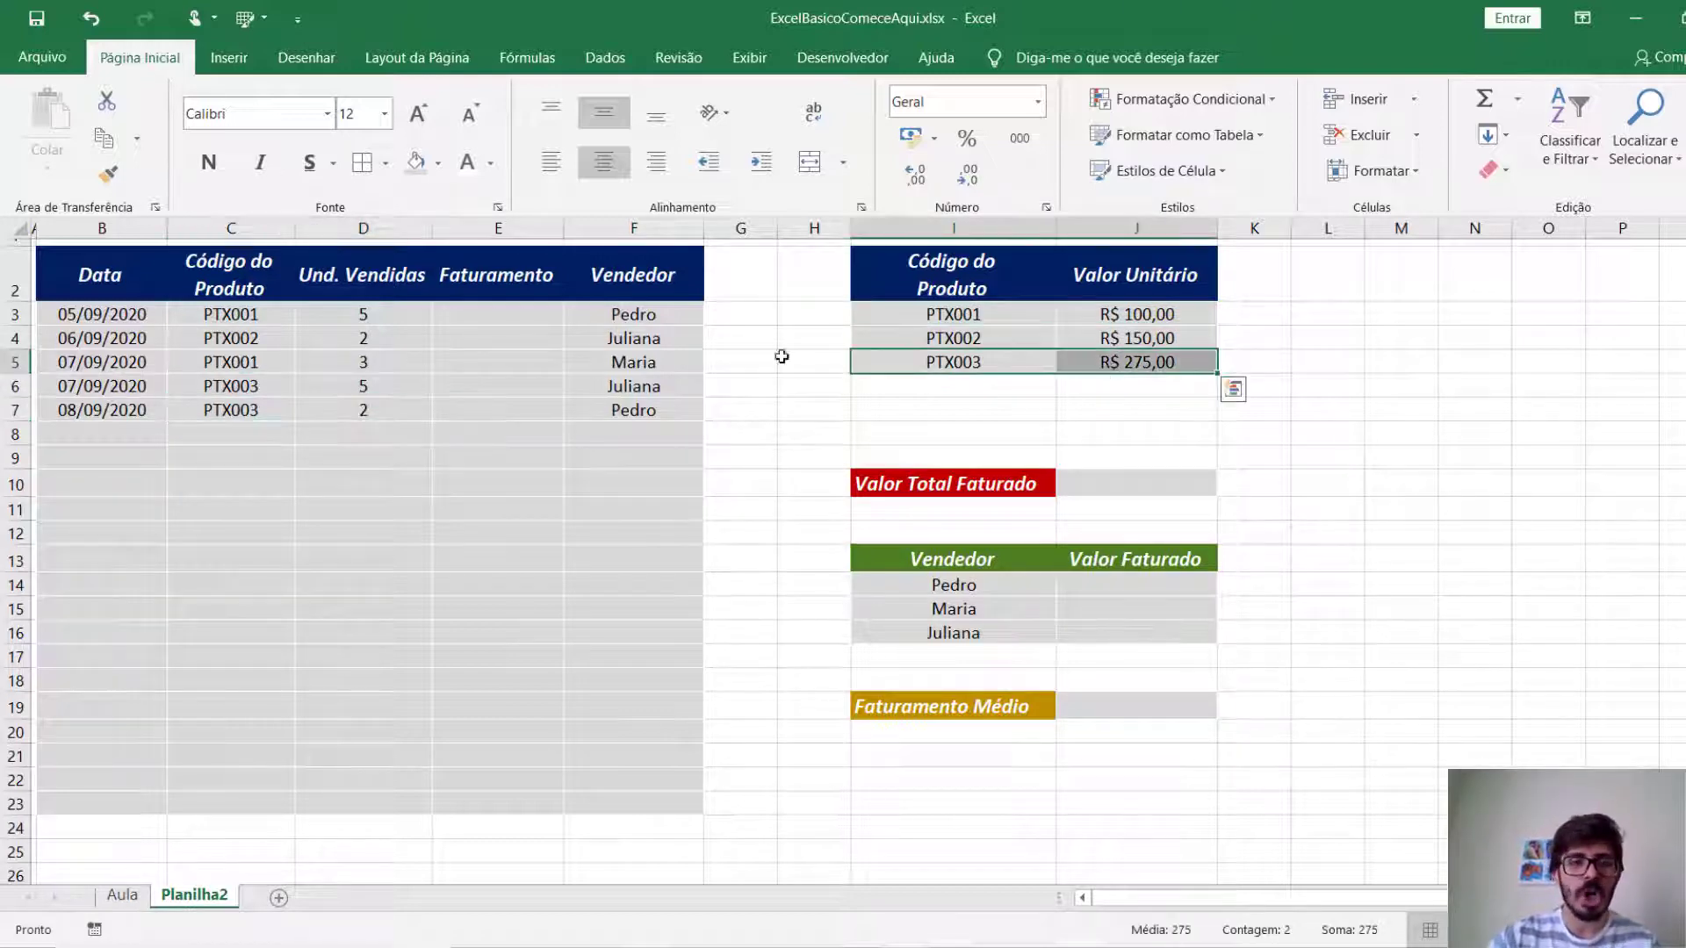
Try calculating the first sale's Faturamento in E3 with =D3*J3, and clear the cell again.
{"action": "left_click", "coordinate": [545, 323]}
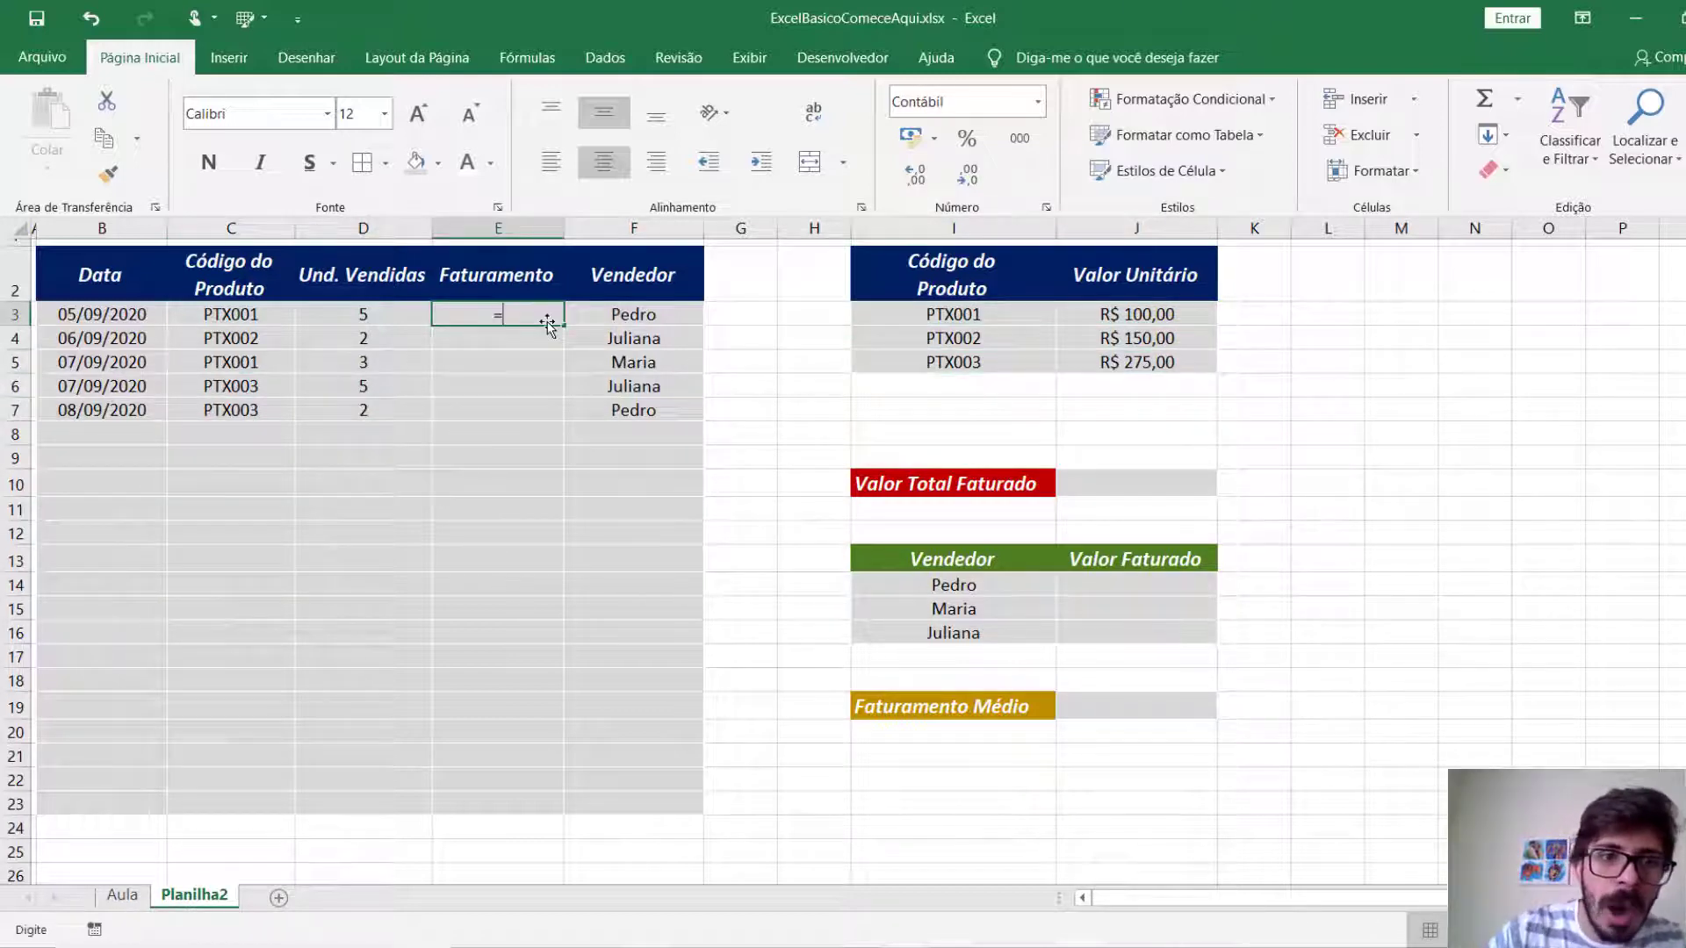
{"action": "type", "text": "="}
{"action": "key", "text": "Left"}
{"action": "type", "text": "*"}
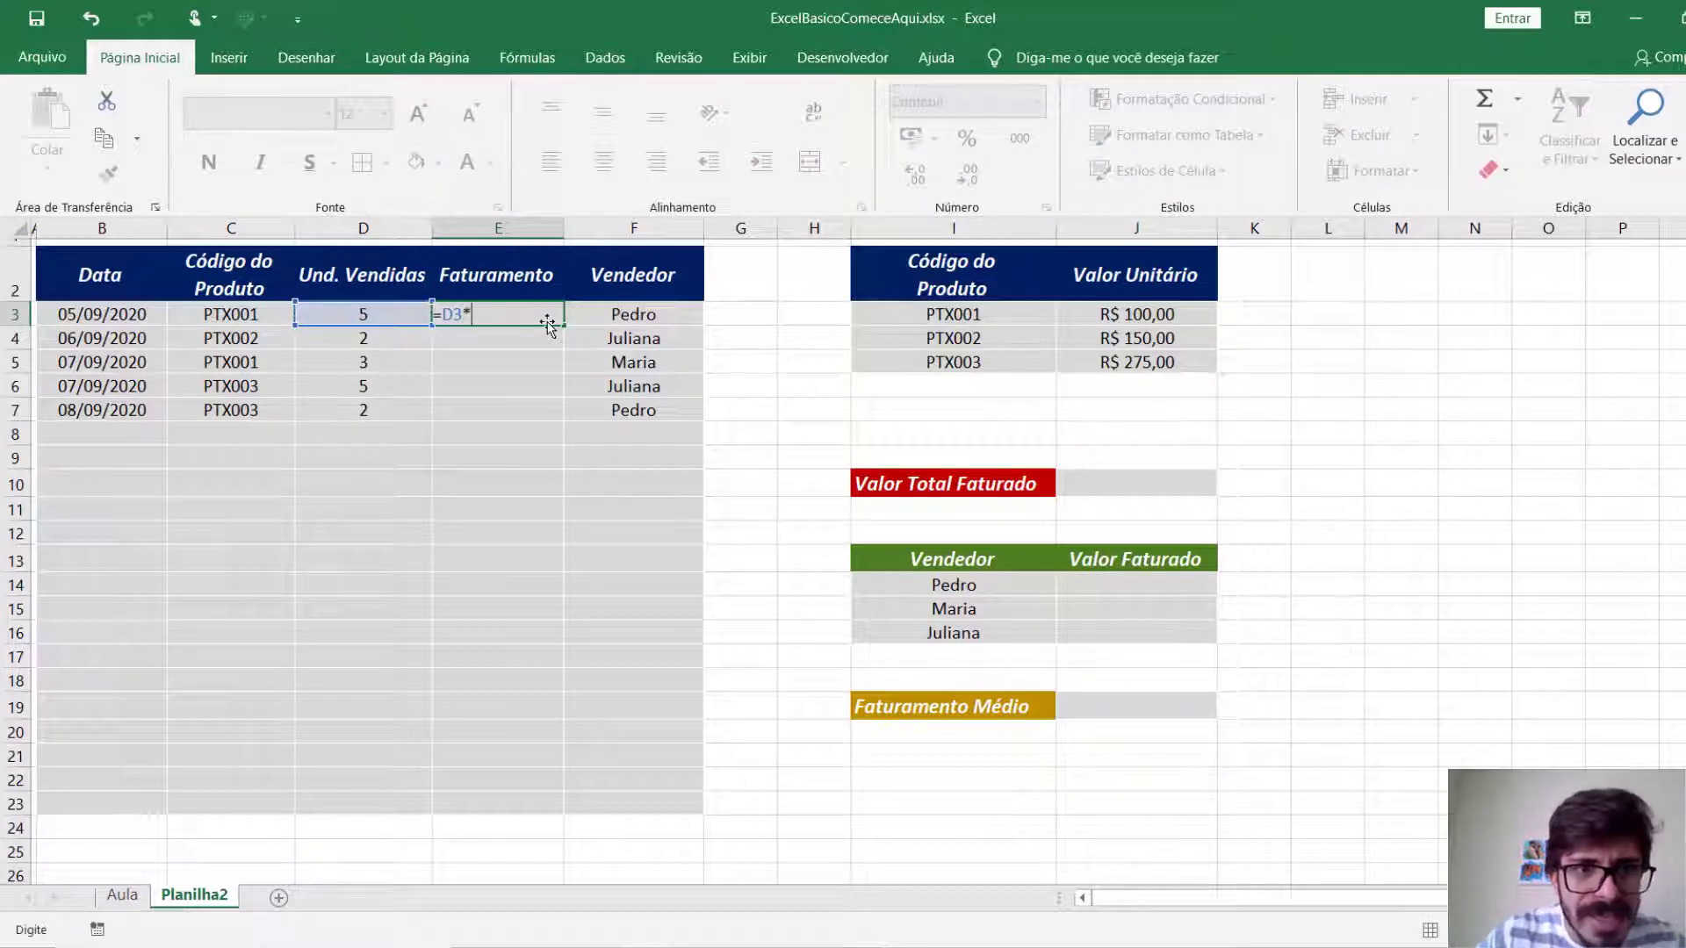
{"action": "left_click", "coordinate": [1118, 316]}
{"action": "key", "text": "Return"}
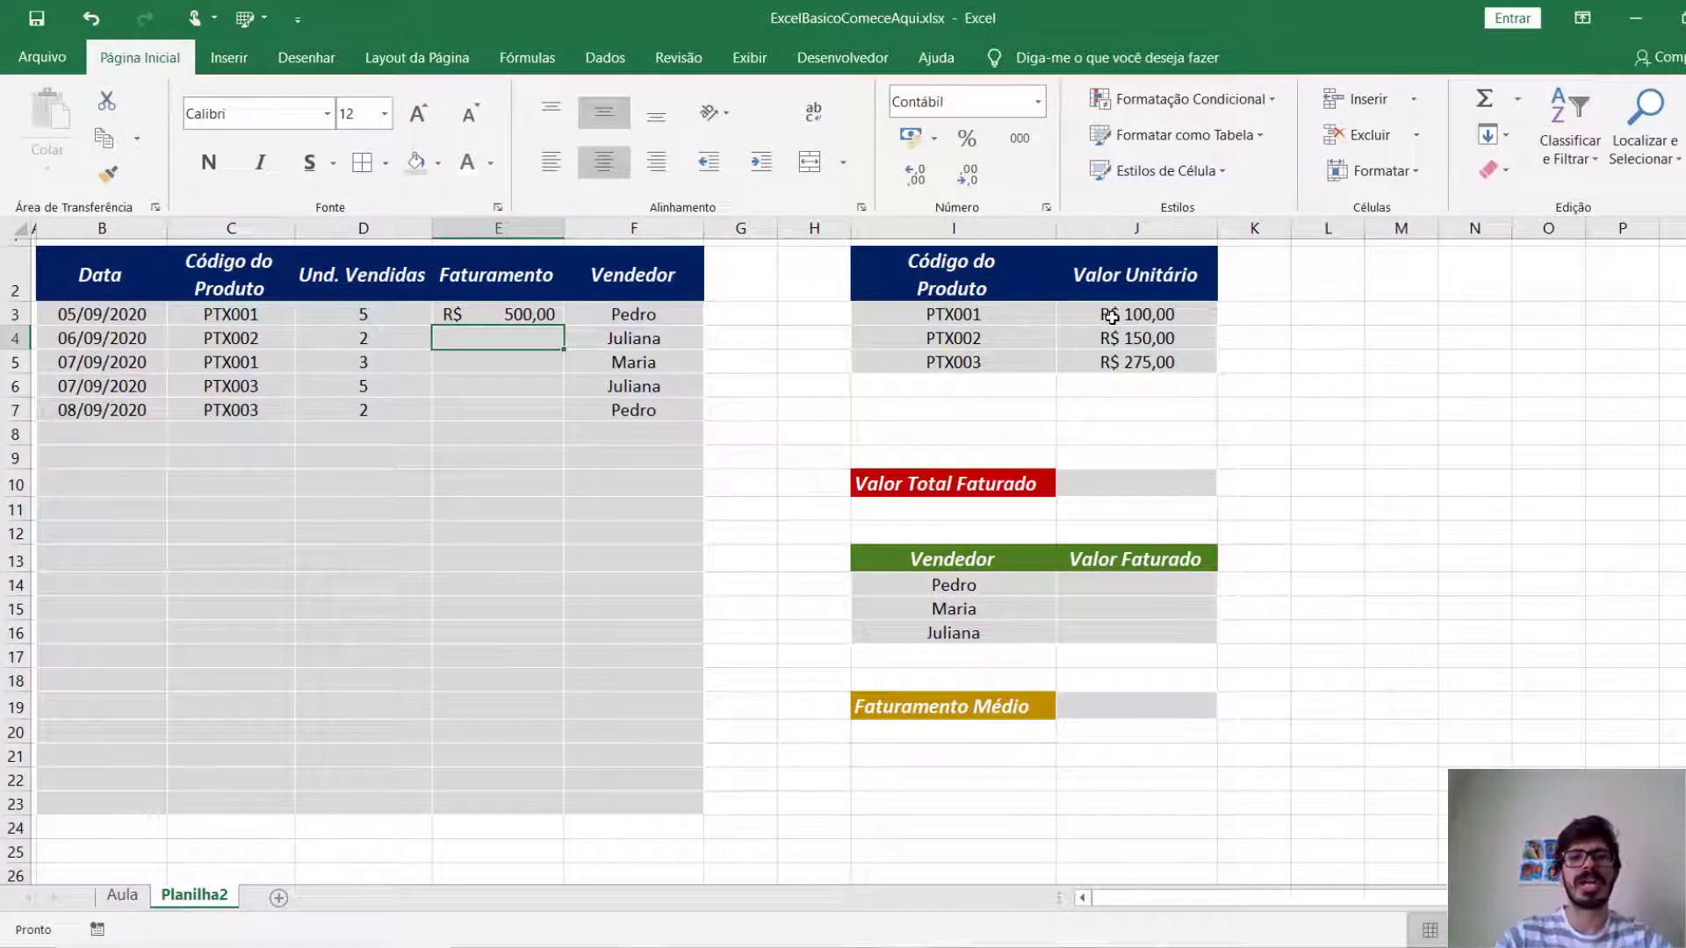
{"action": "key", "text": "Up"}
{"action": "key", "text": "Delete"}
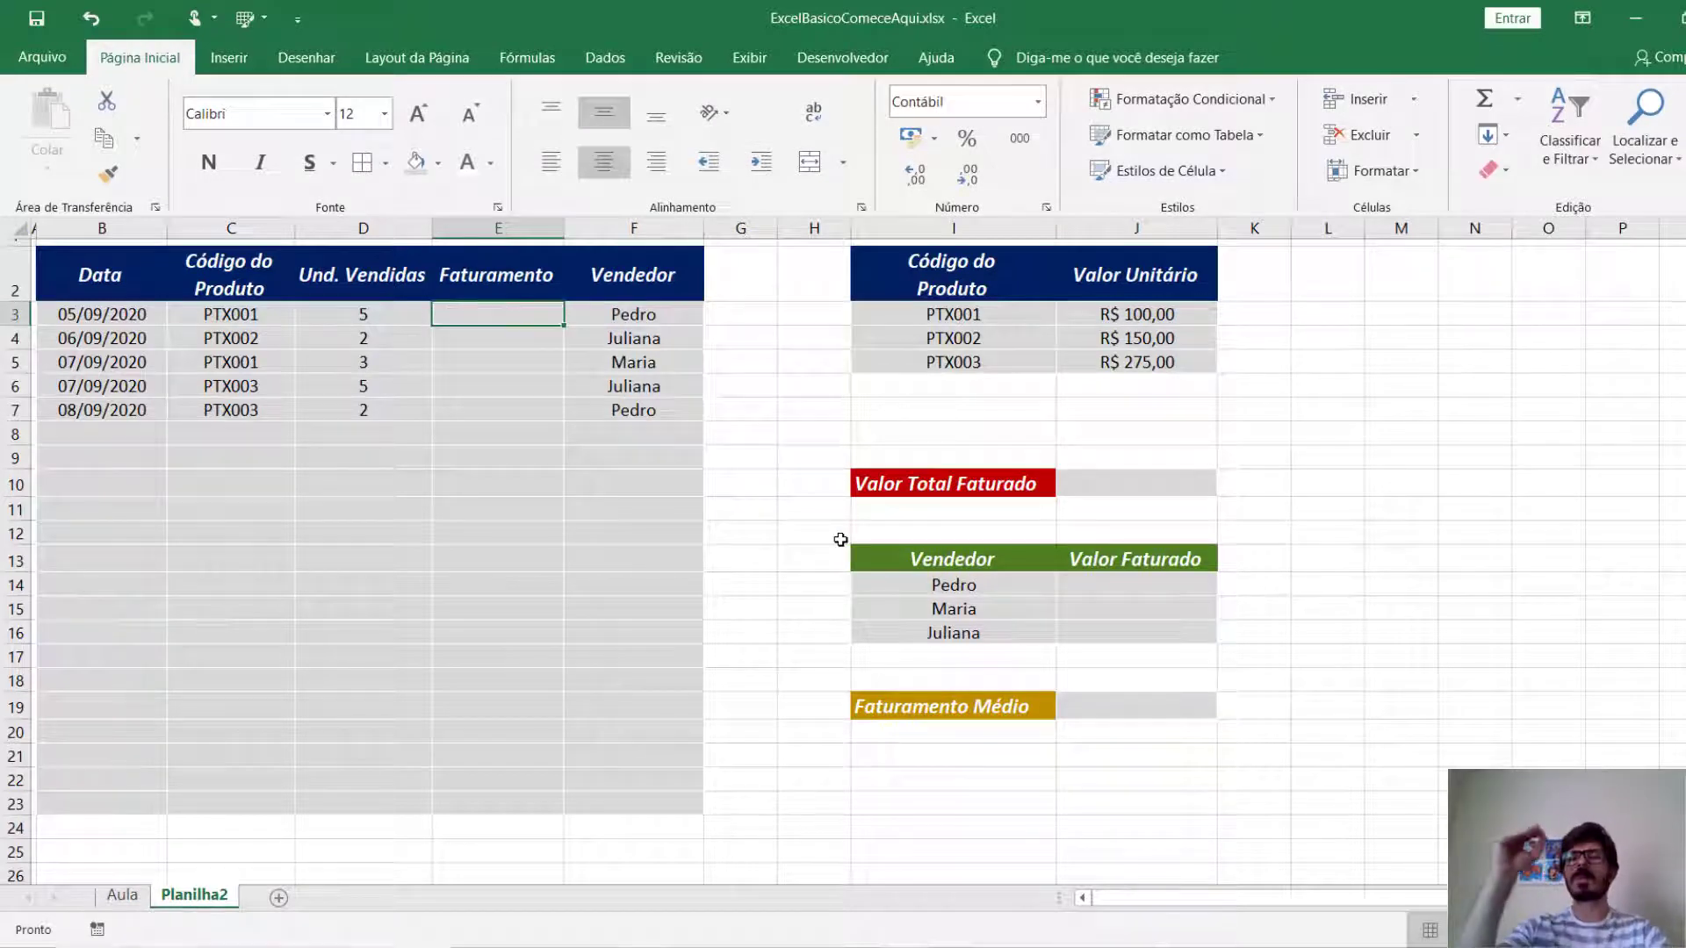
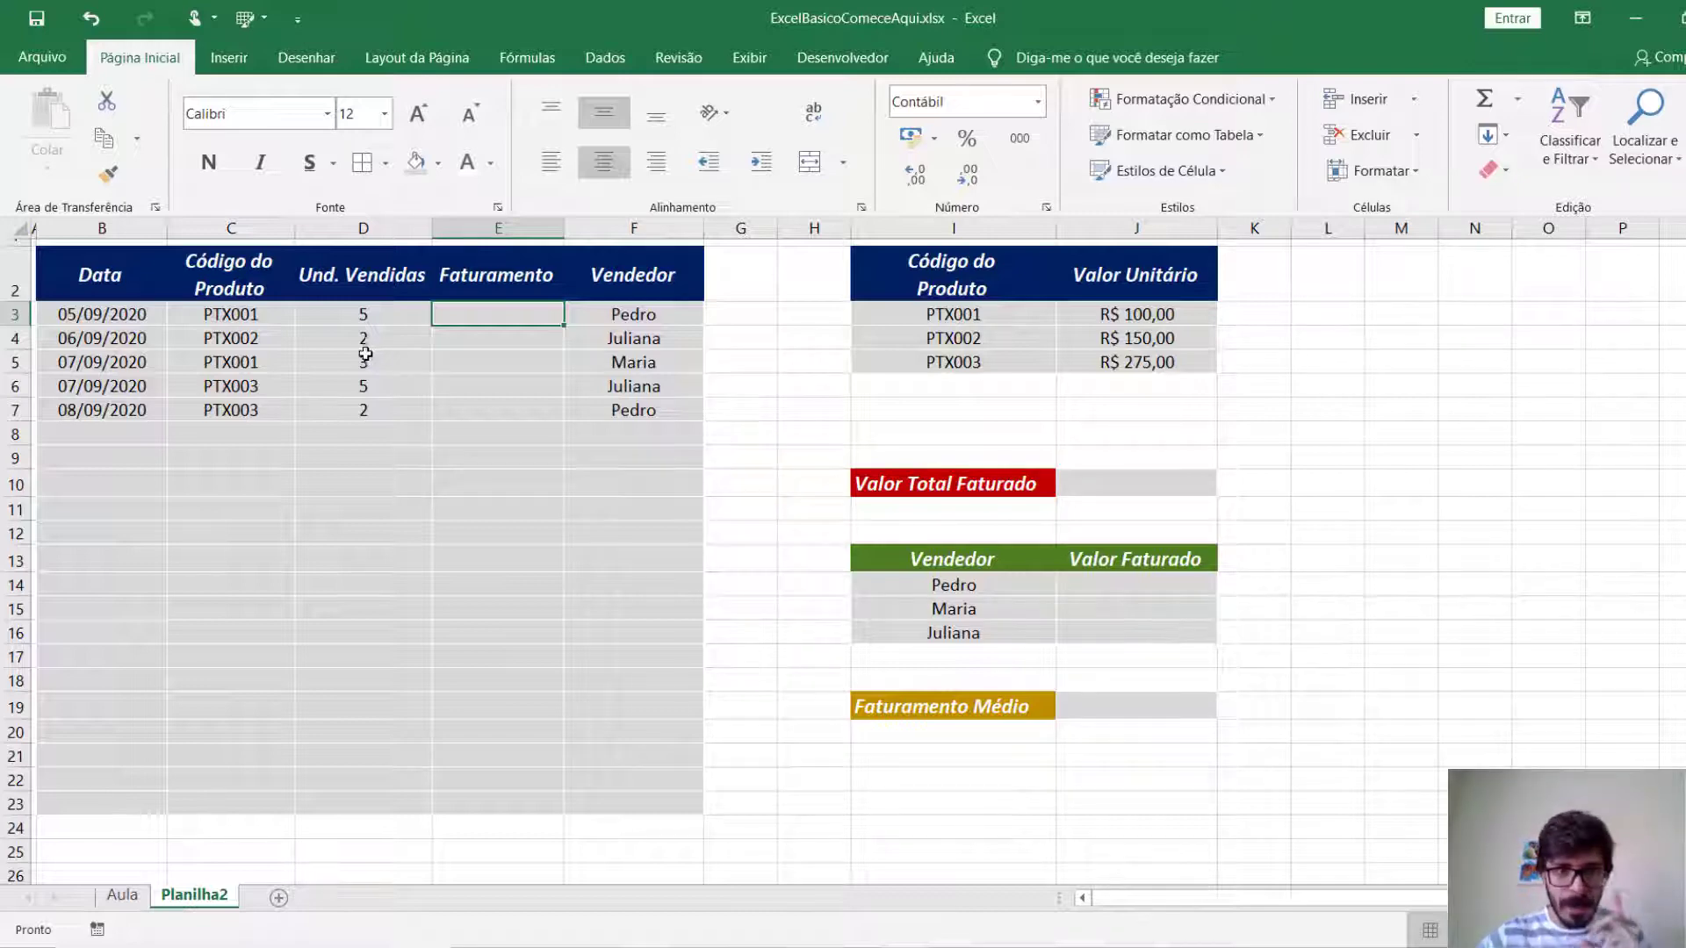
Check which unit value in the product table applies to the PTX001, PTX002 and PTX003 codes and the units sold.
{"action": "left_click", "coordinate": [253, 317]}
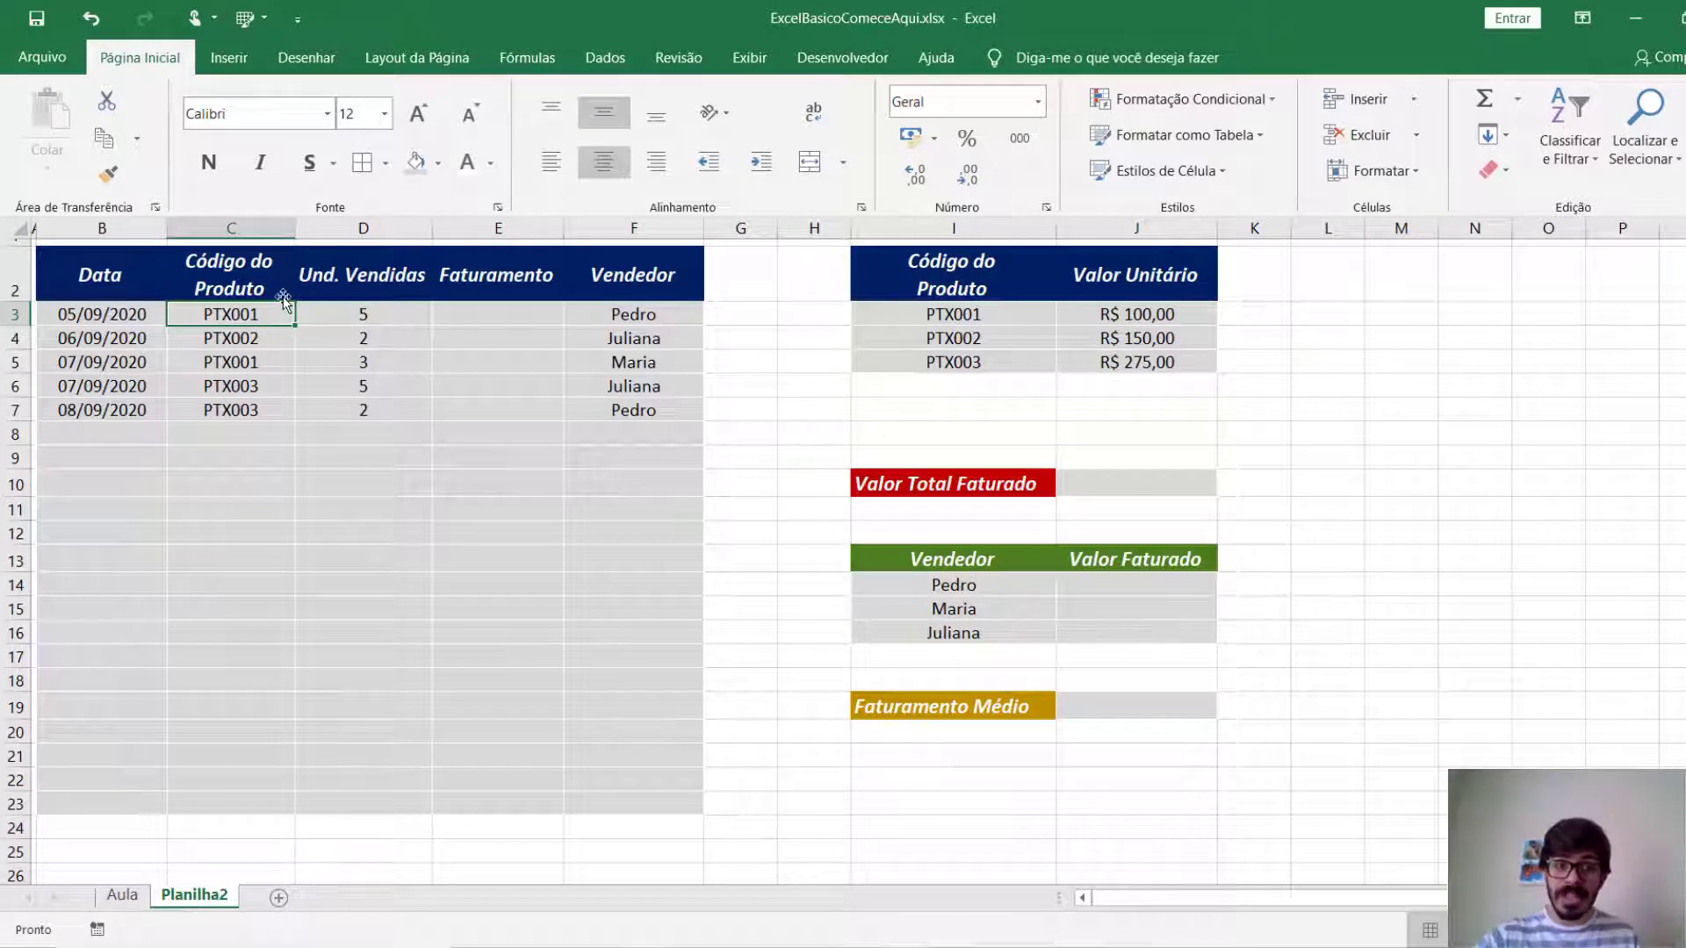
{"action": "left_click", "coordinate": [1187, 316]}
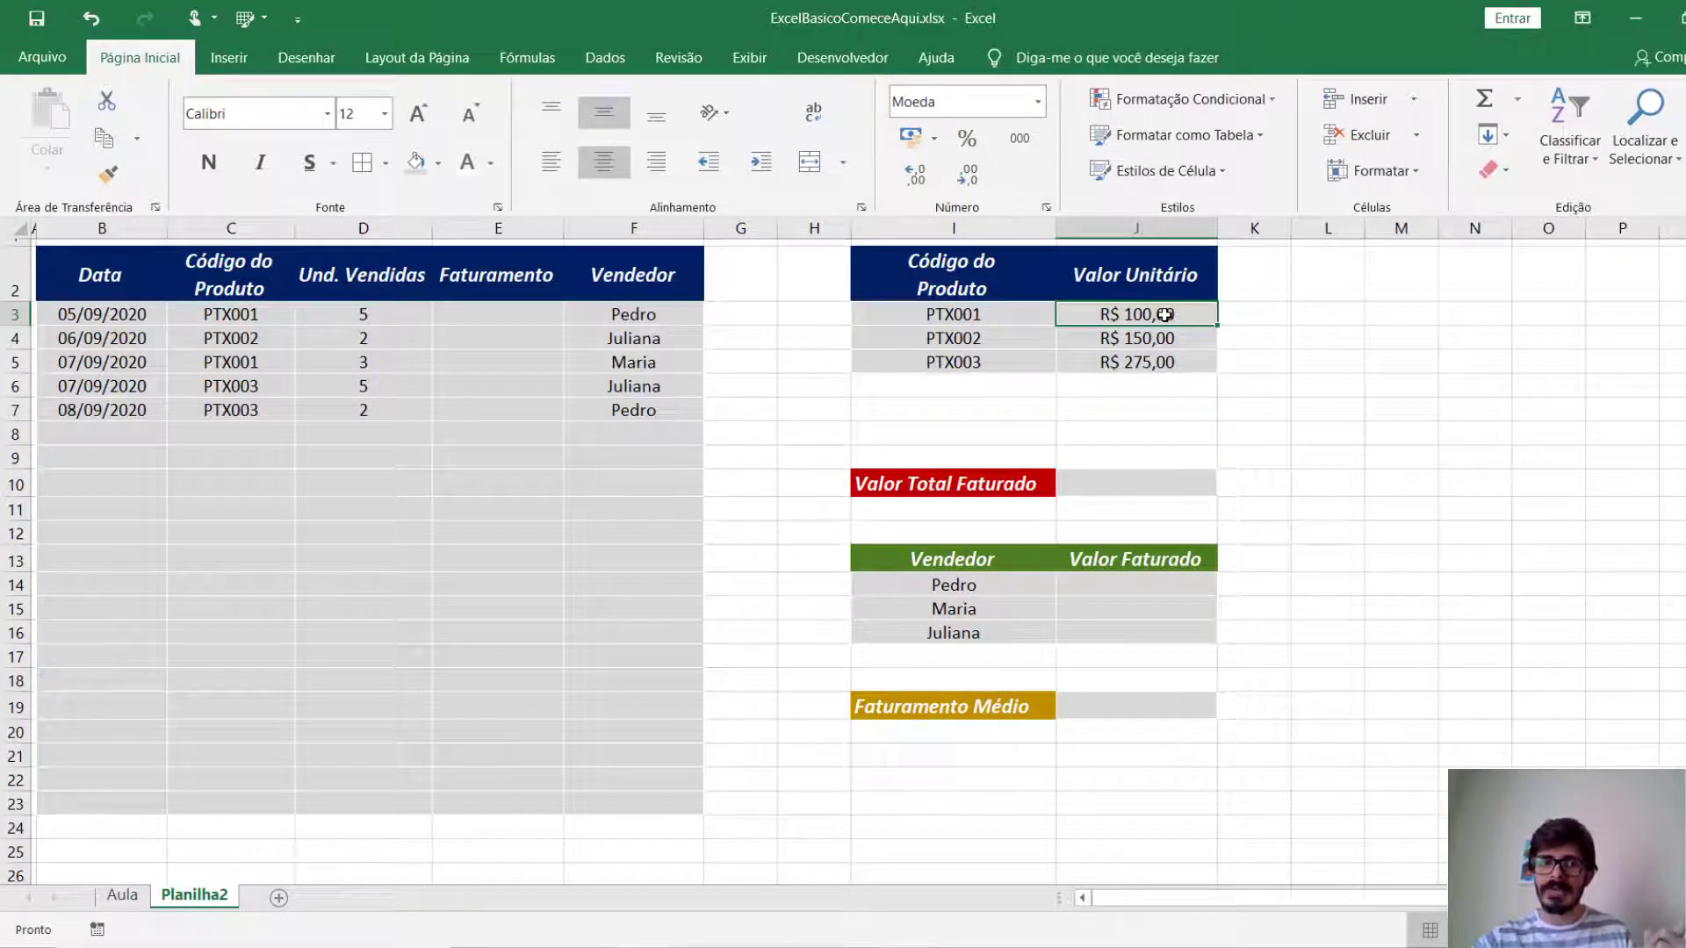
{"action": "left_click", "coordinate": [387, 323]}
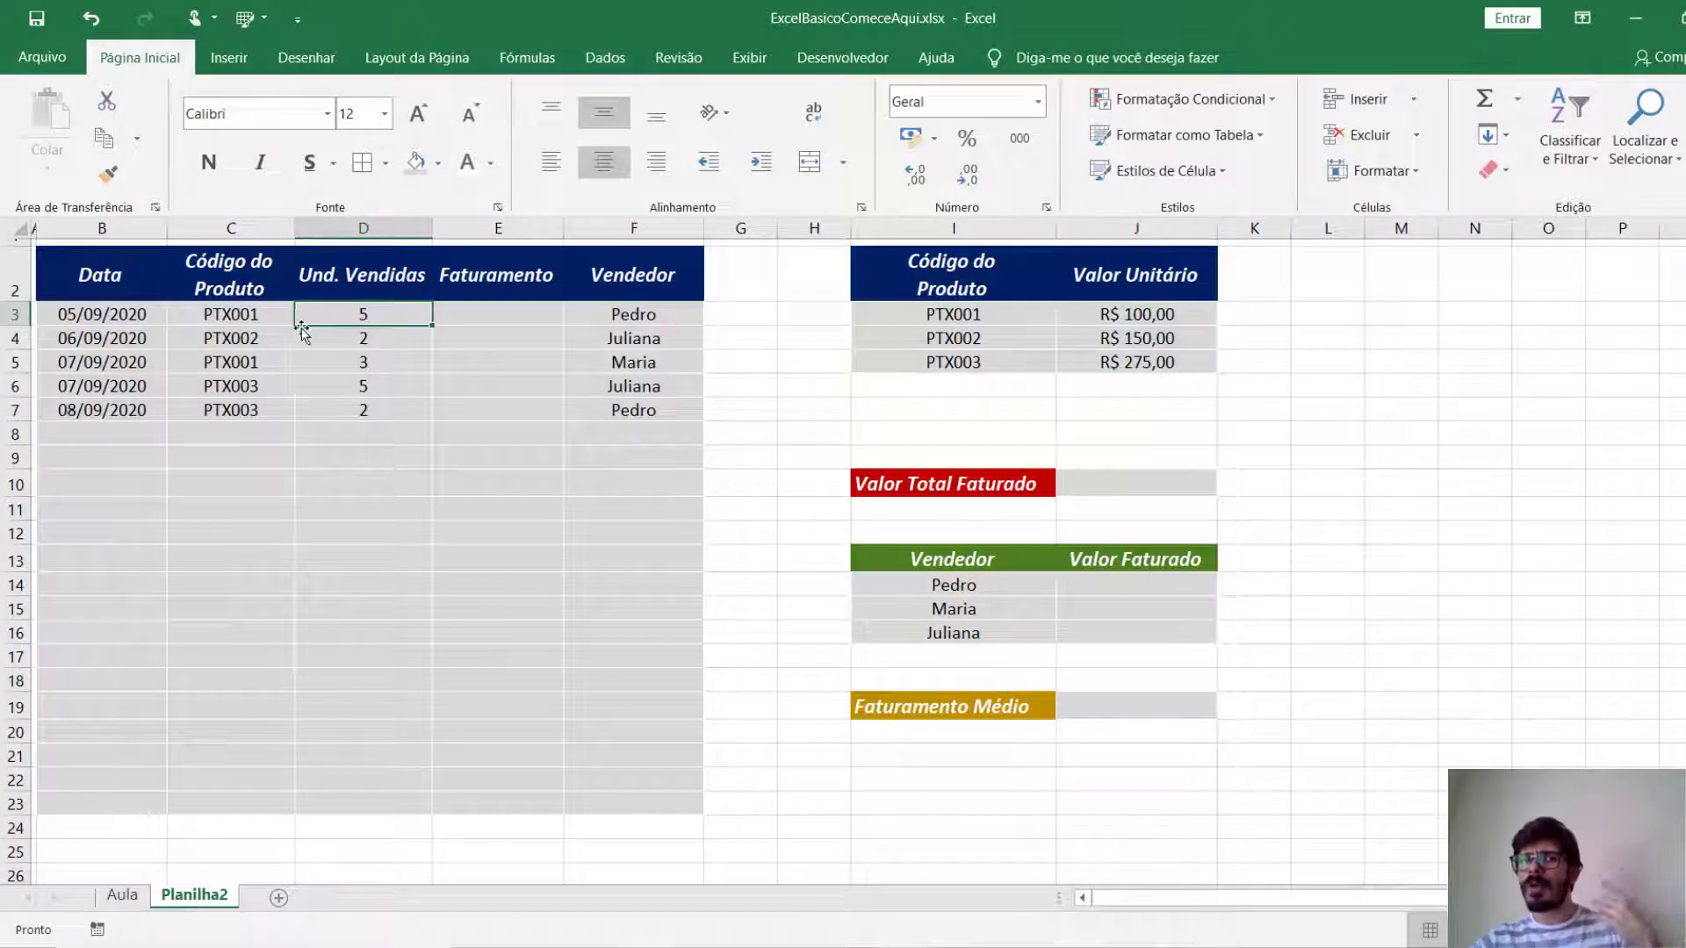
{"action": "left_click", "coordinate": [234, 340]}
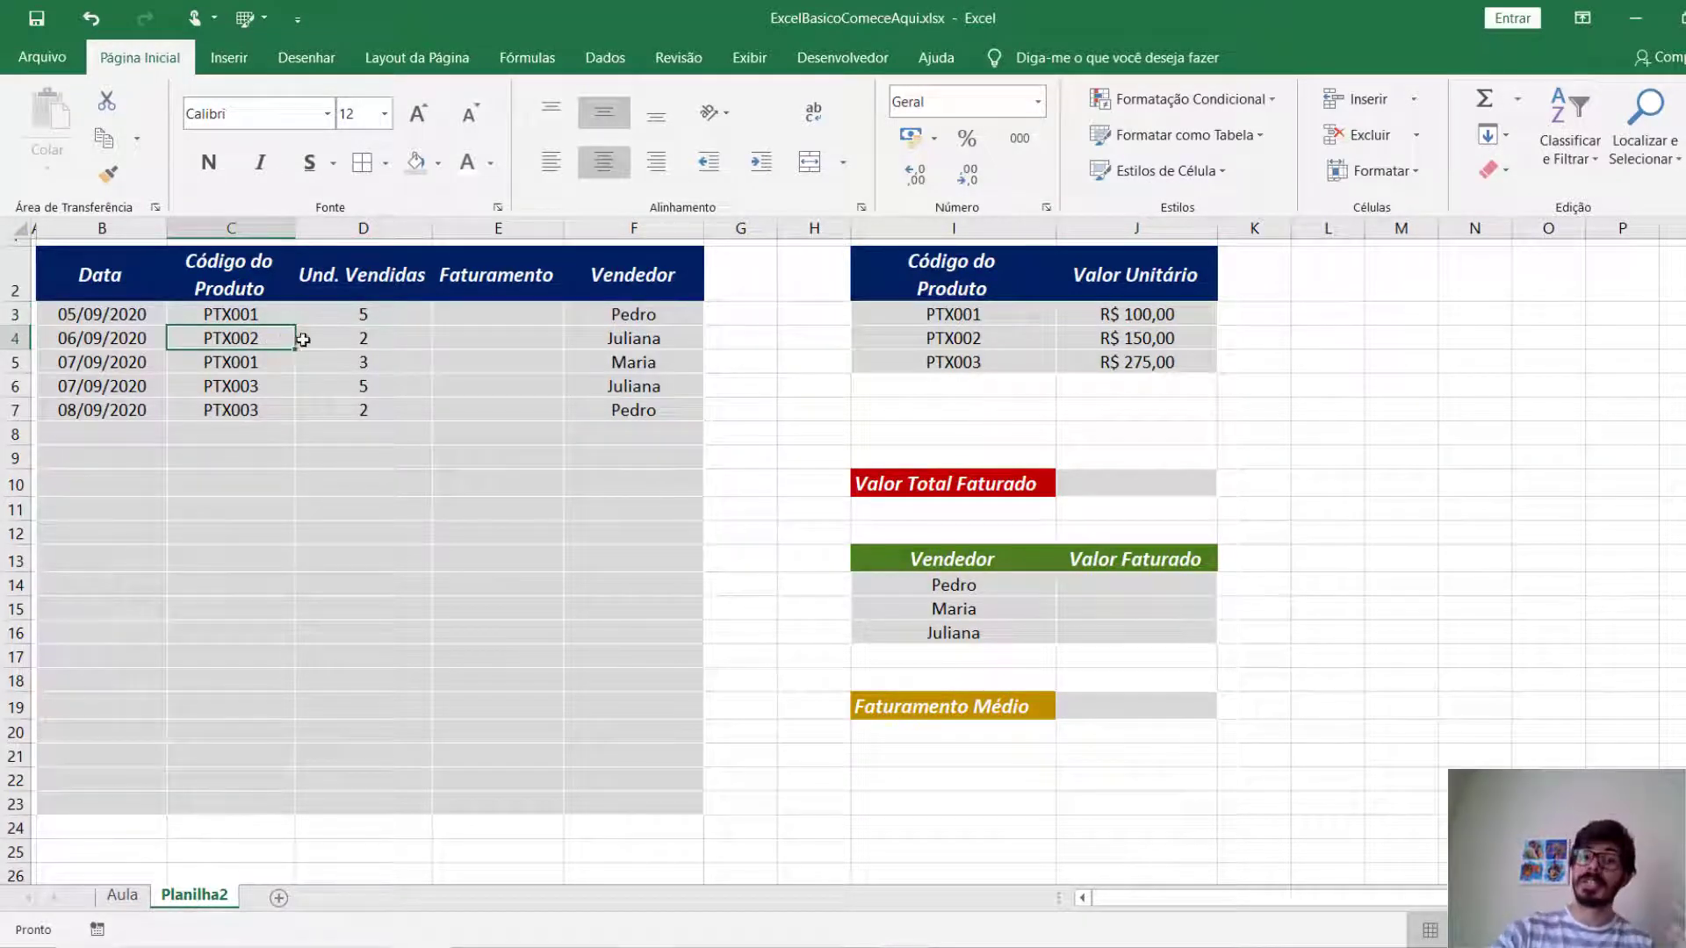
{"action": "left_click", "coordinate": [1137, 341]}
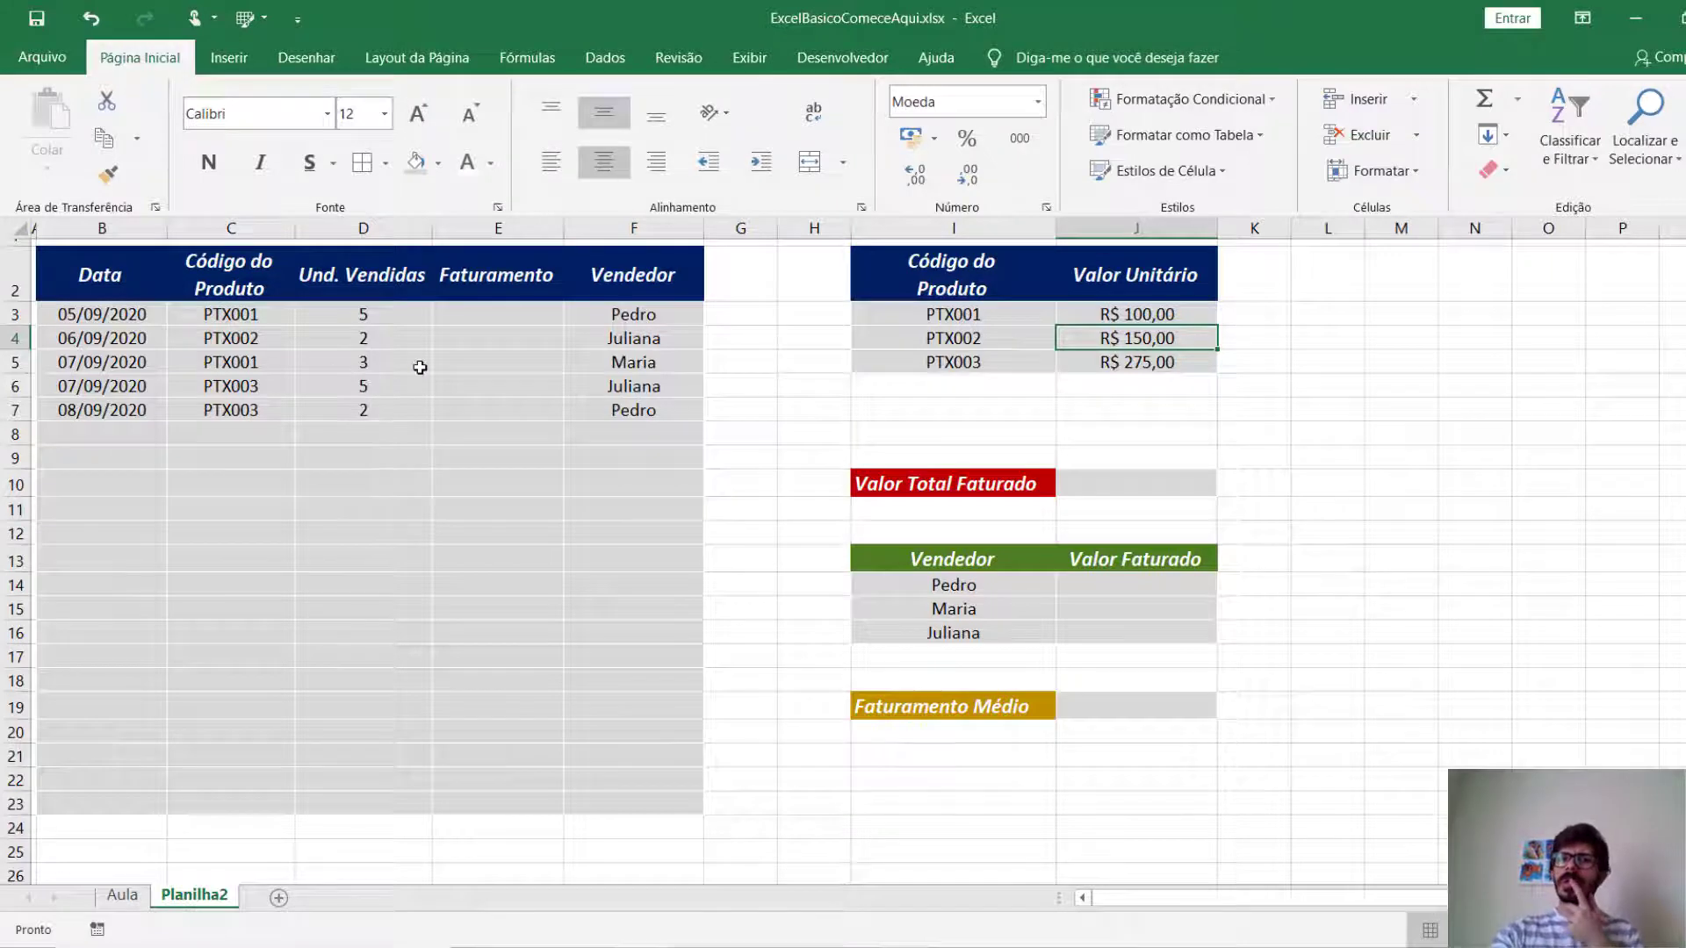
{"action": "left_click", "coordinate": [988, 364]}
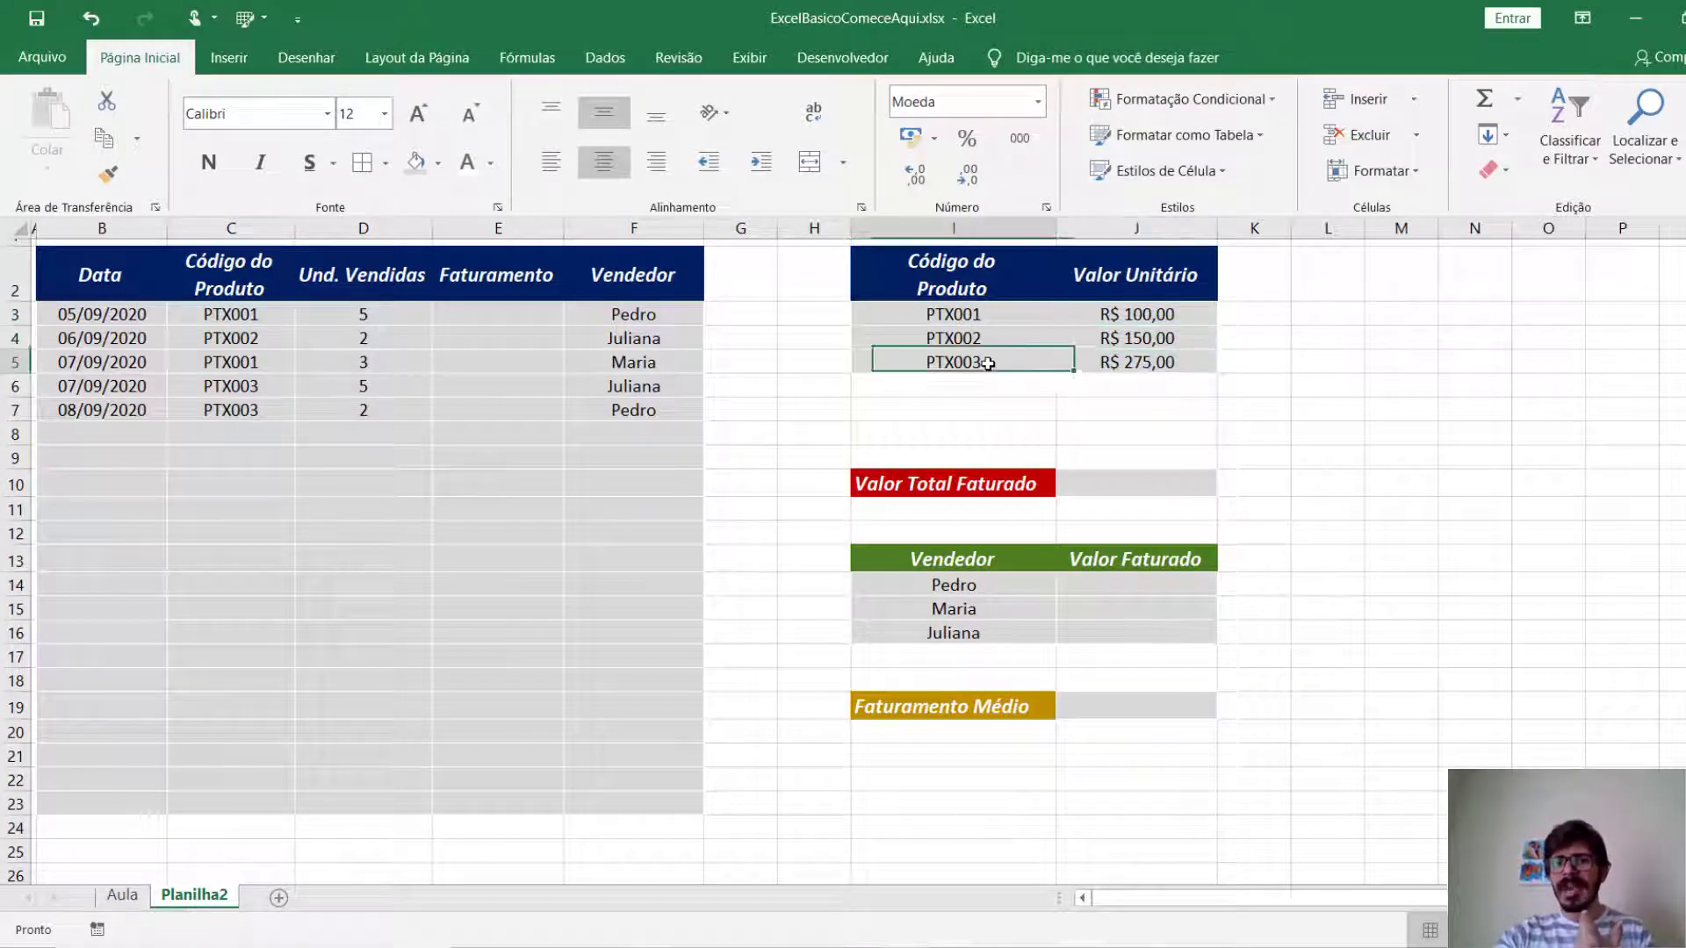
{"action": "left_click", "coordinate": [1119, 362]}
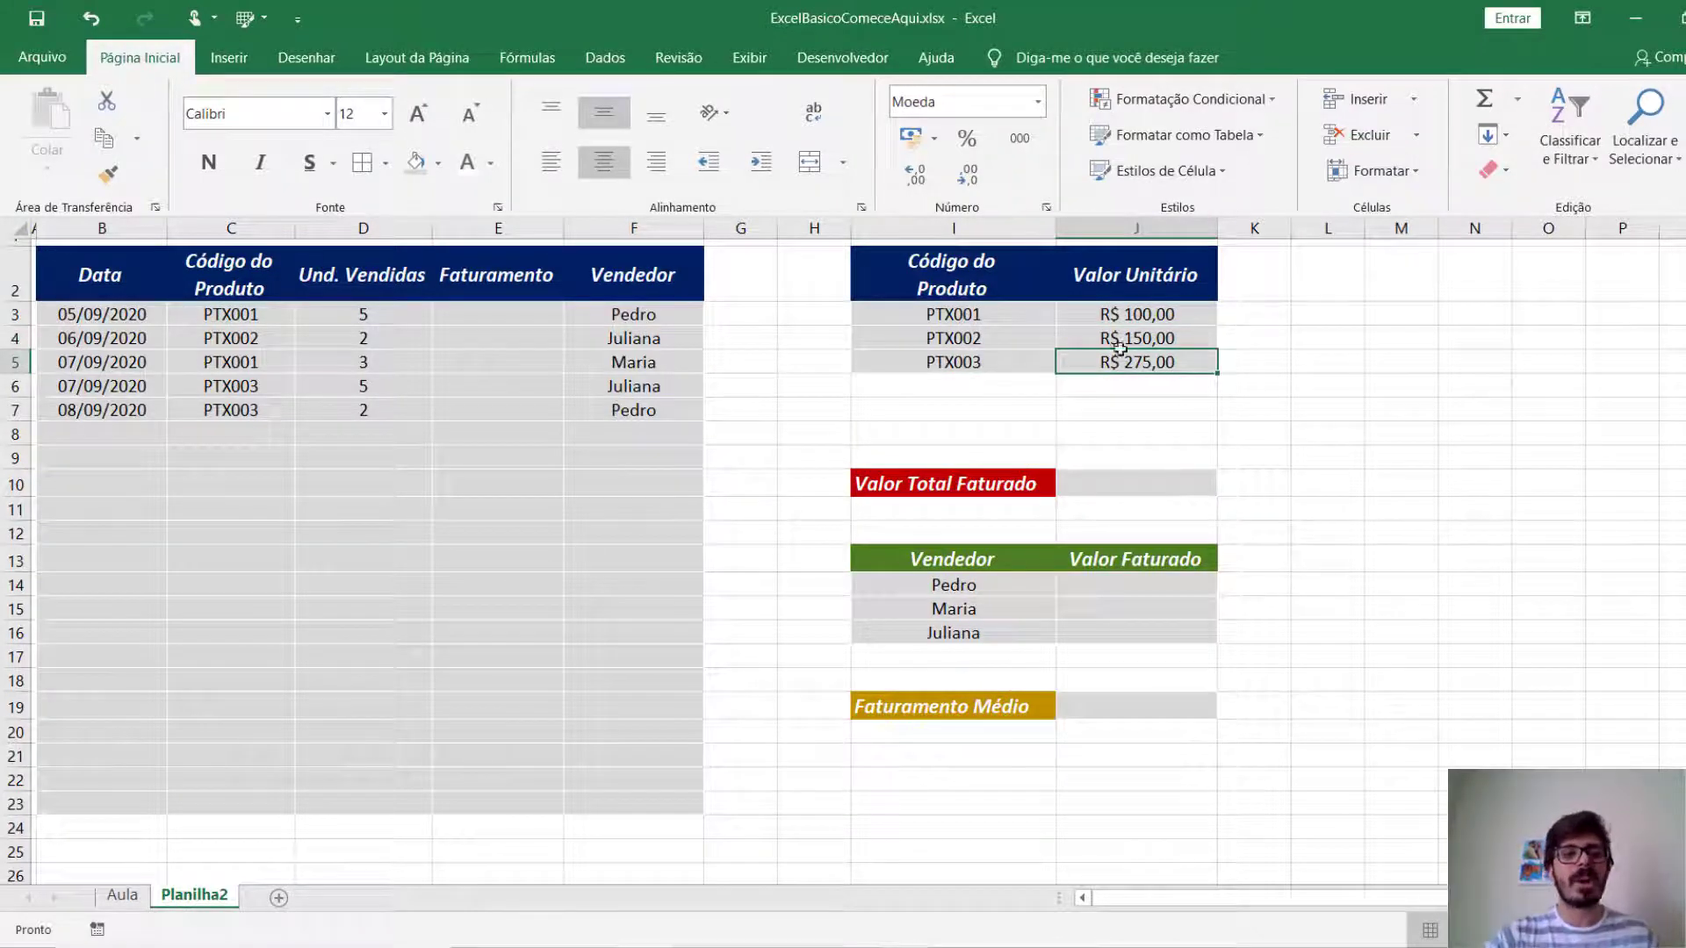
{"action": "left_click", "coordinate": [387, 317]}
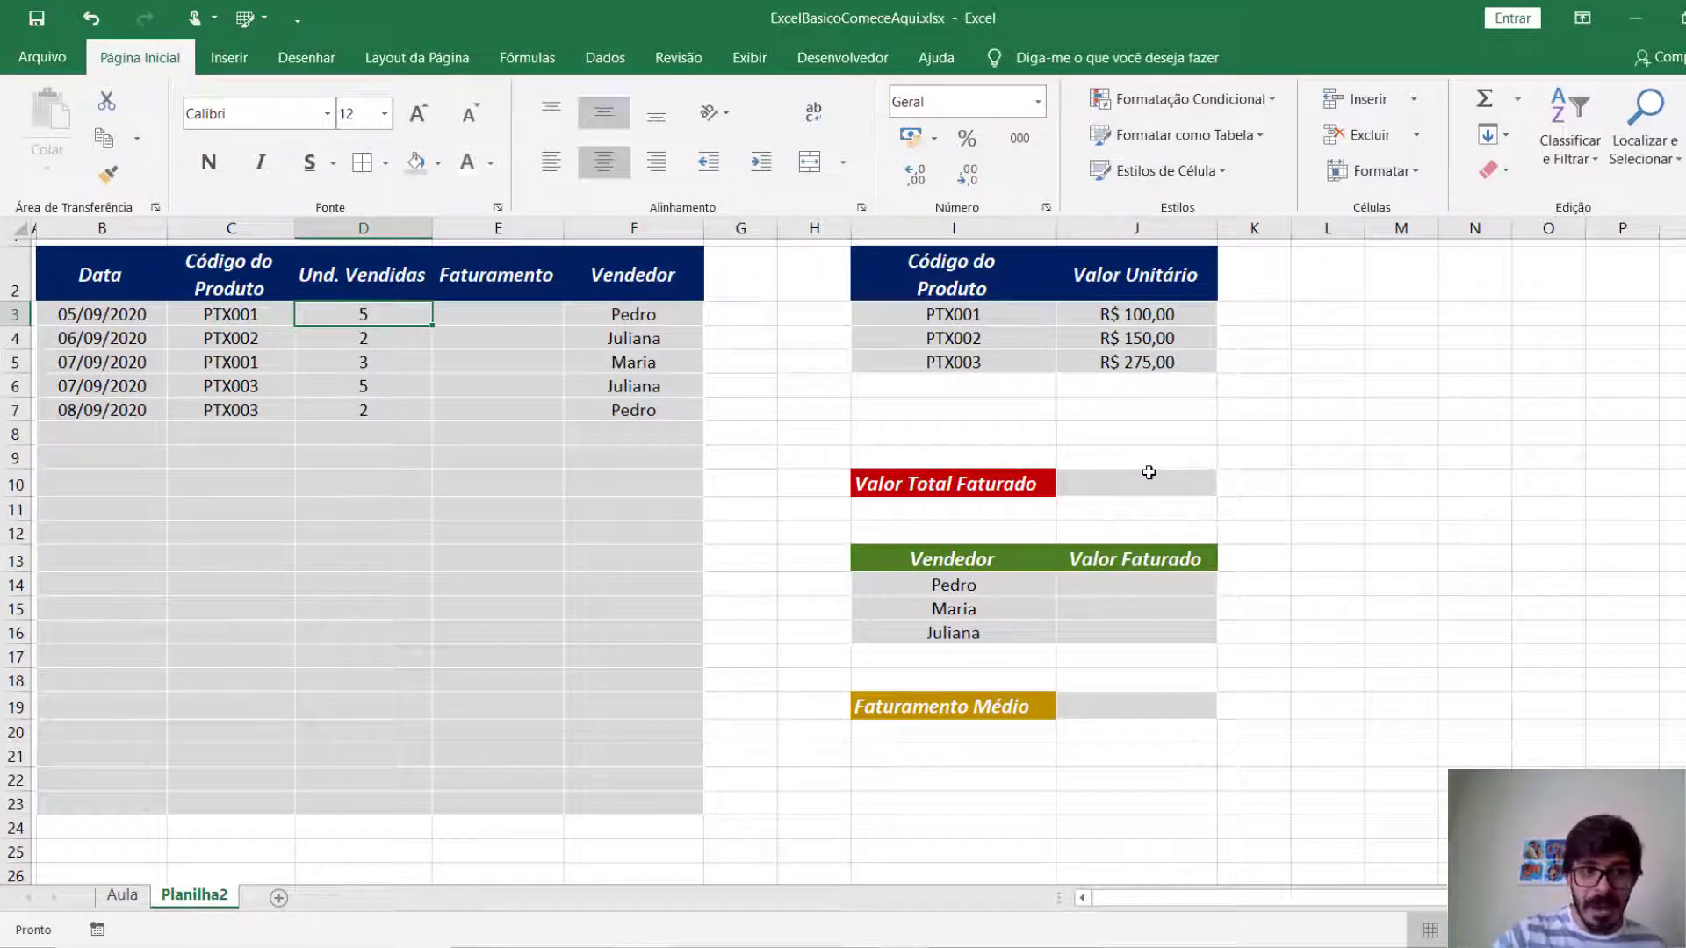
{"action": "left_click", "coordinate": [217, 316]}
Start an SE formula in Faturamento cell E3 that tests whether the sale's product code C3 equals I3.
{"action": "left_click", "coordinate": [462, 314]}
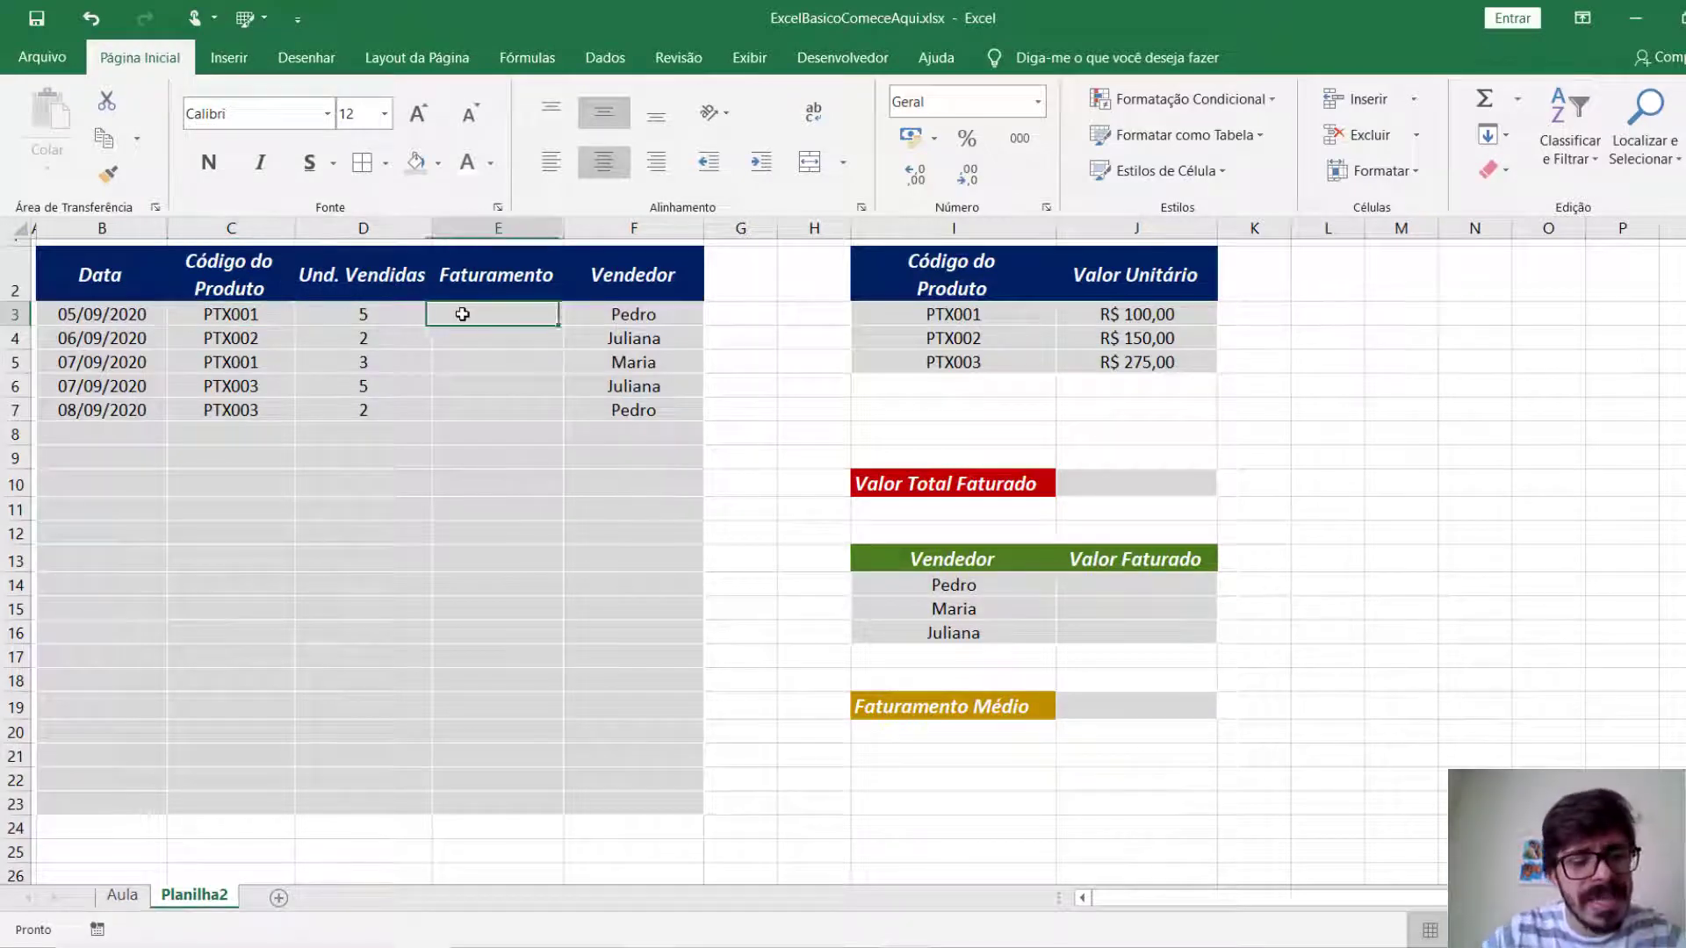
{"action": "type", "text": "="}
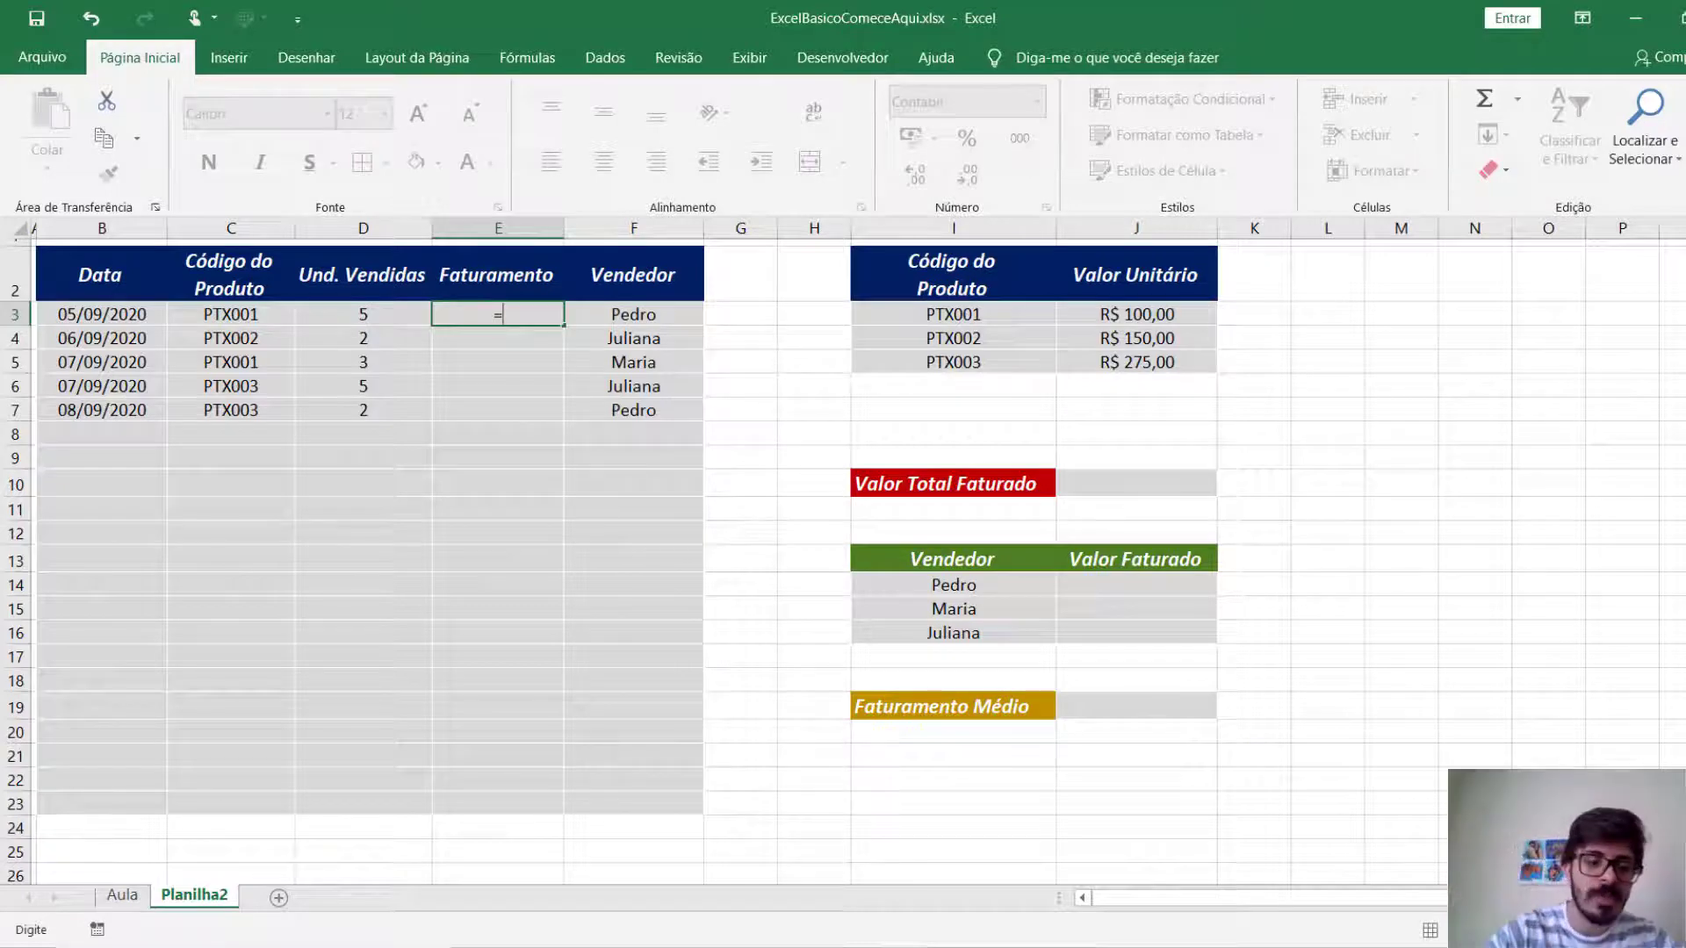
{"action": "type", "text": "se"}
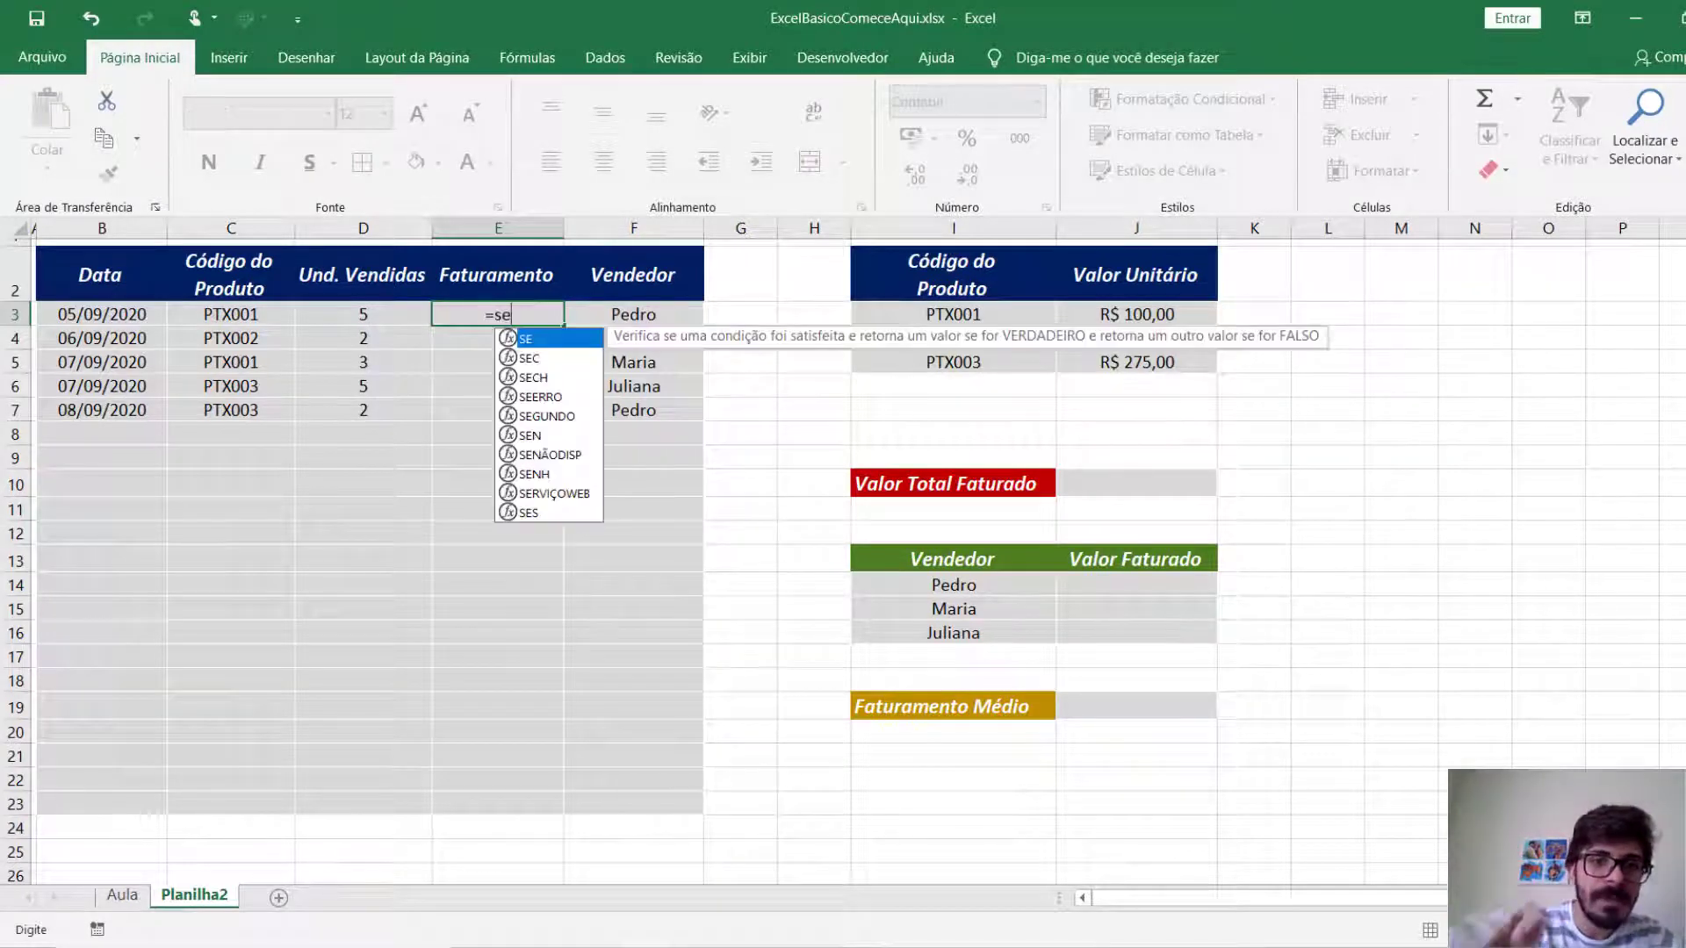
{"action": "key", "text": "Tab"}
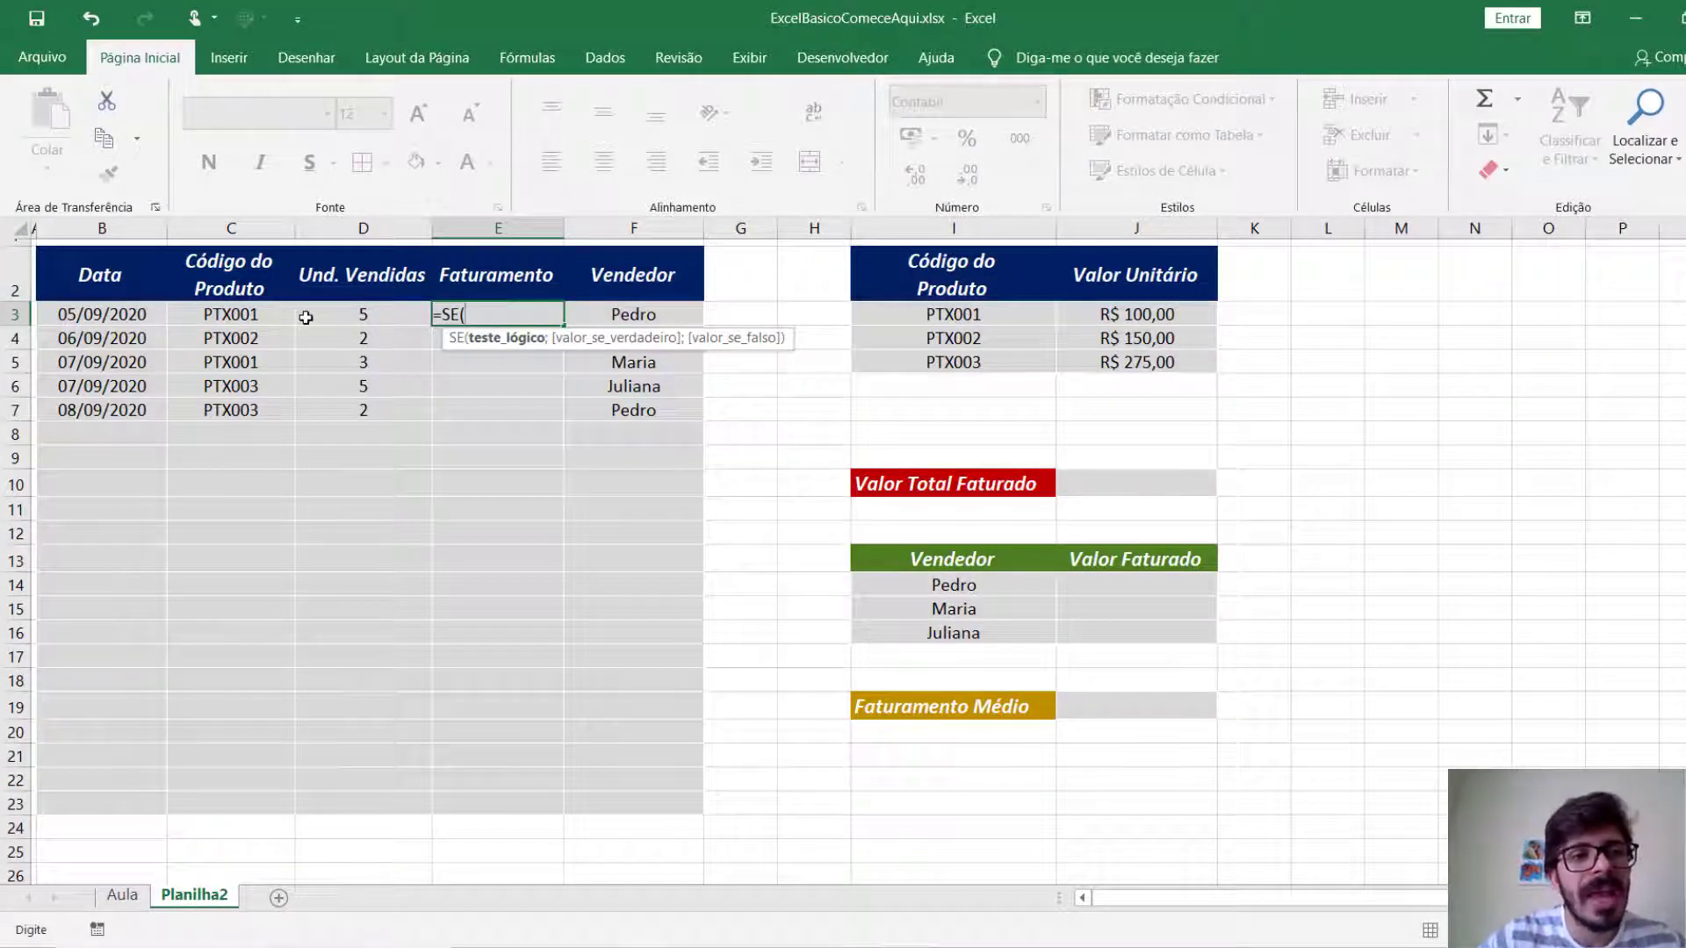
{"action": "left_click", "coordinate": [273, 319]}
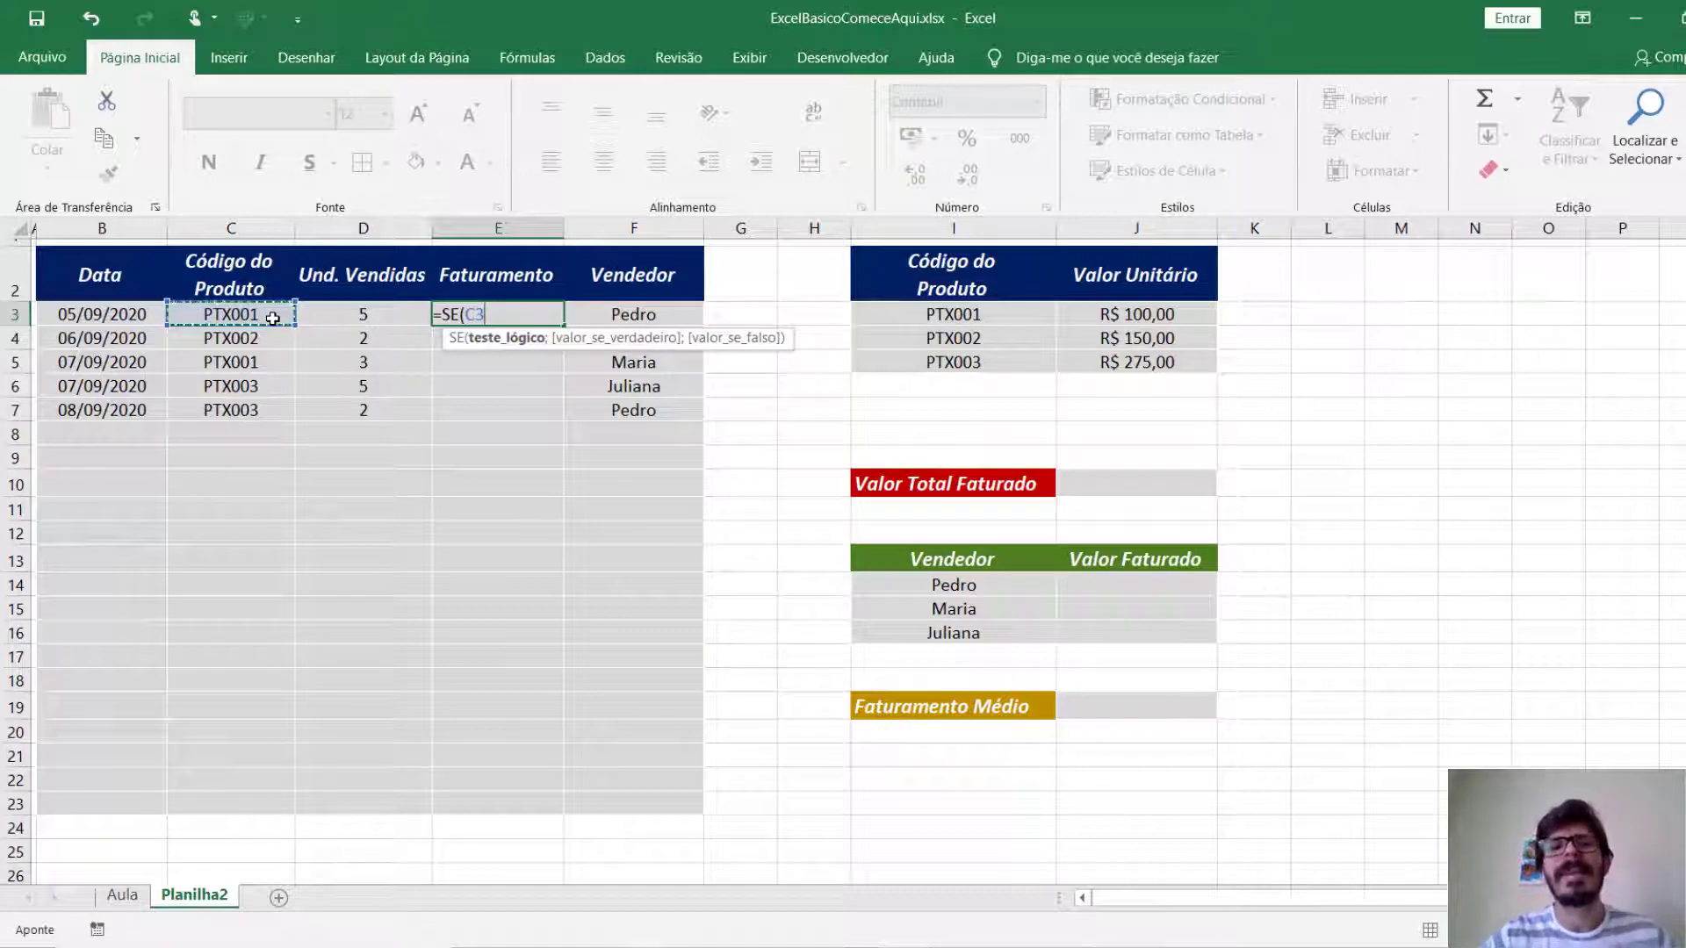
{"action": "type", "text": "="}
{"action": "left_click", "coordinate": [949, 312]}
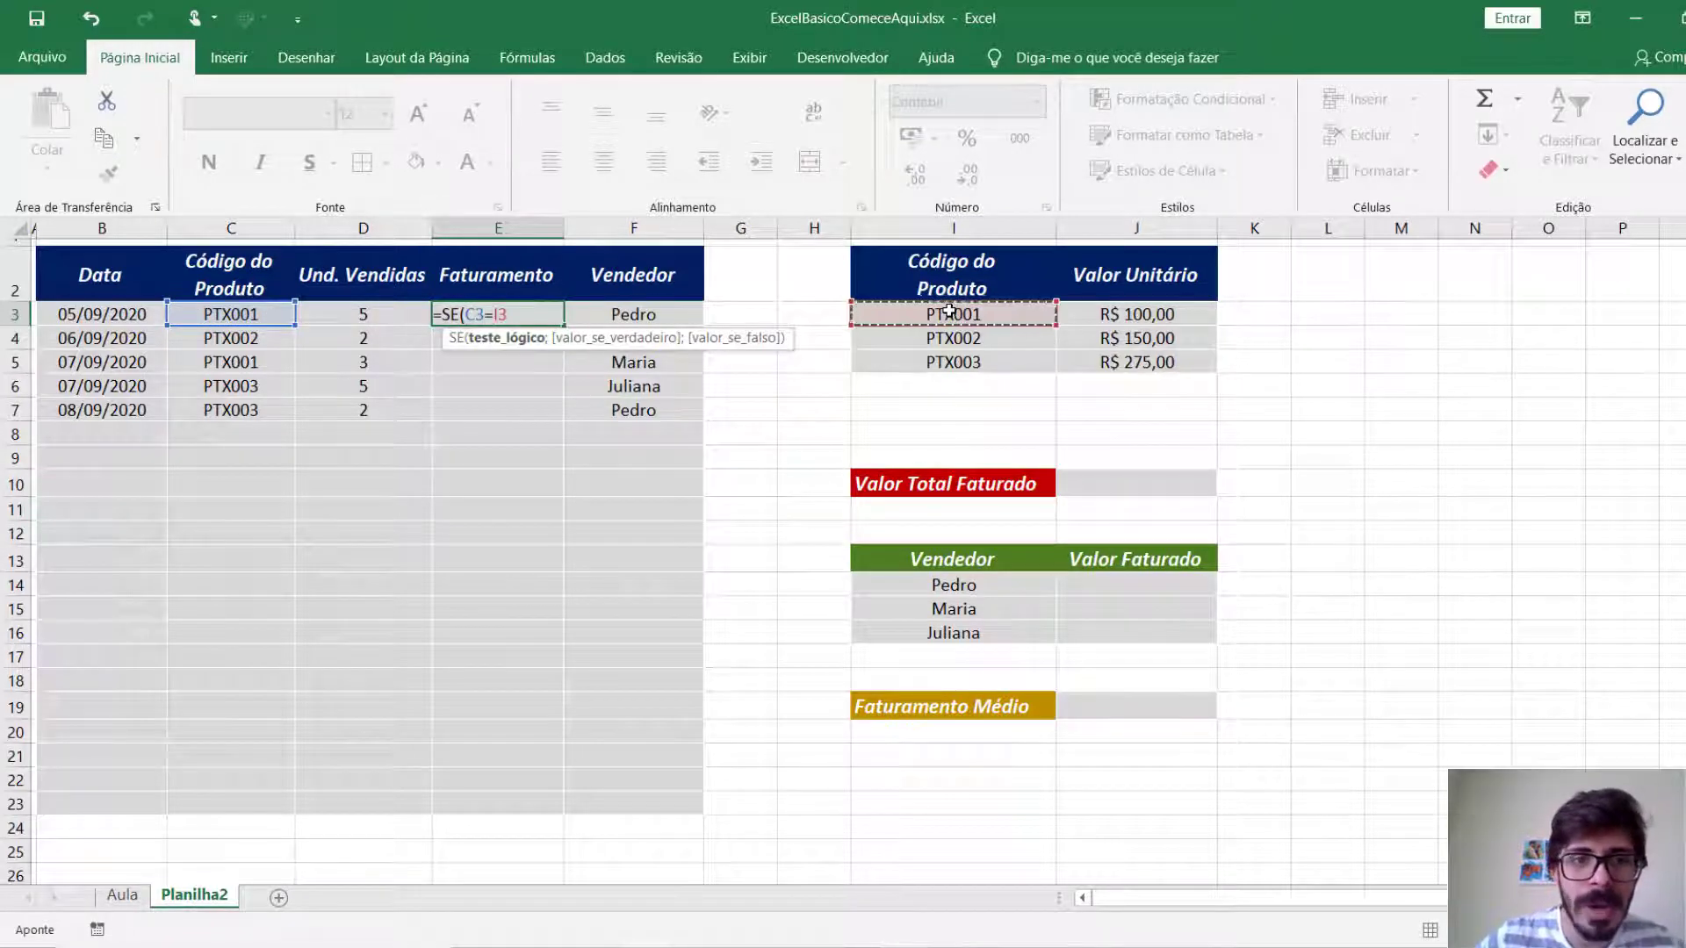
{"action": "type", "text": ";"}
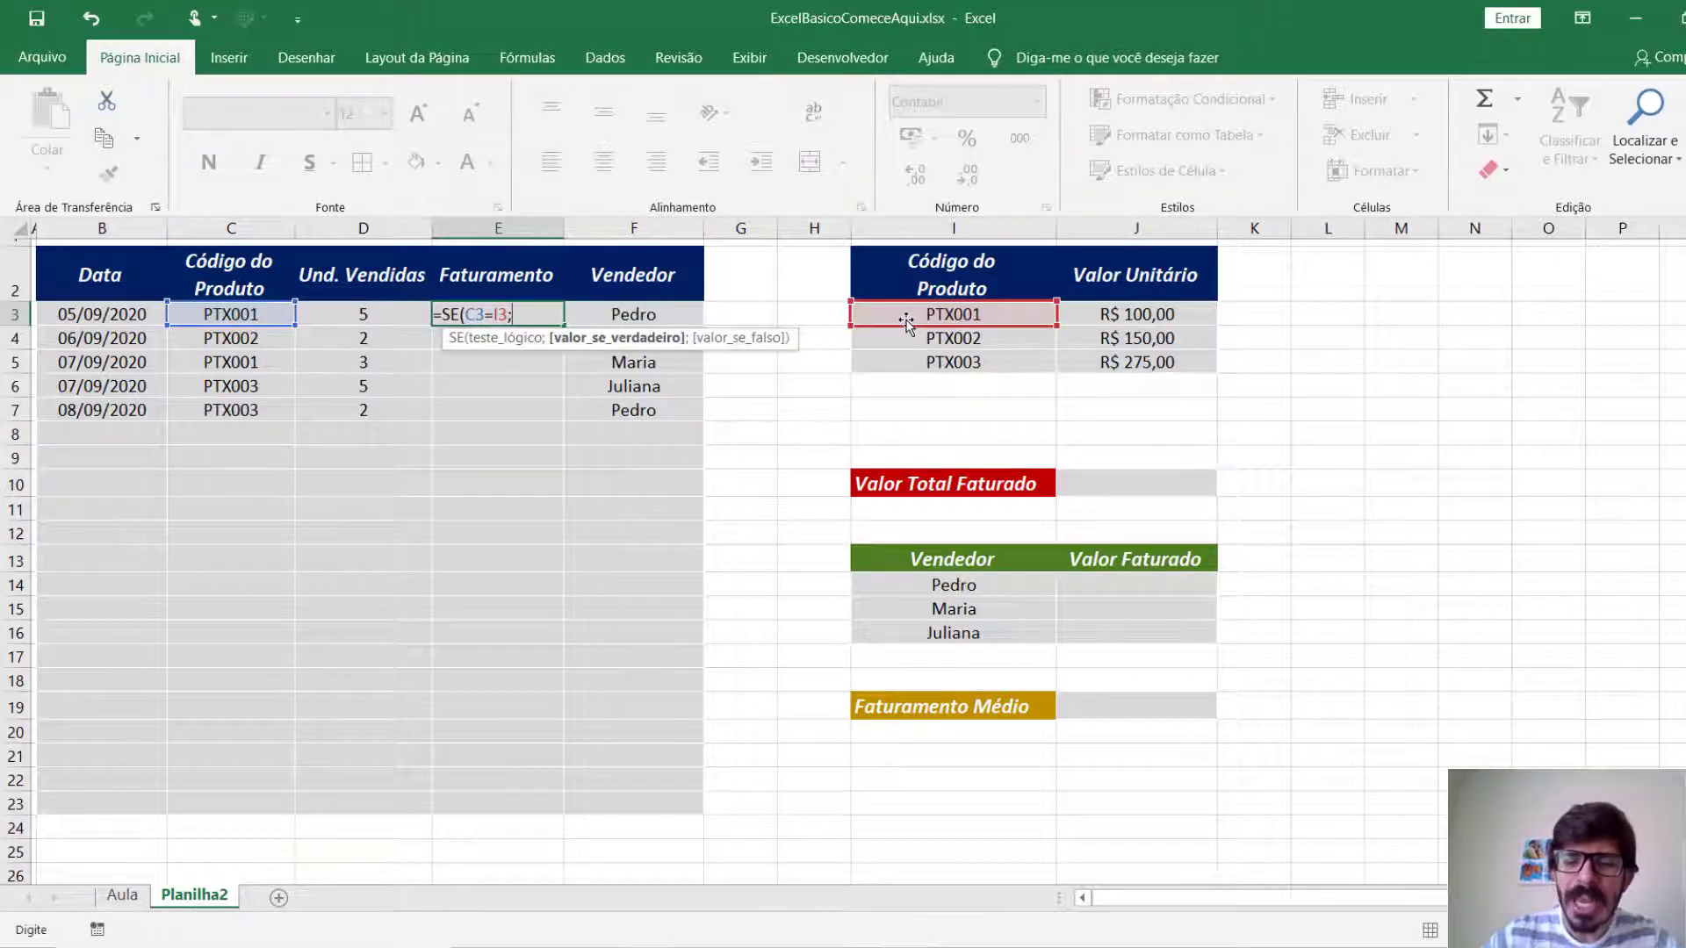
Complete the SE formula in E3 with D3*J3 as the value if true and no value if false.
{"action": "left_click", "coordinate": [402, 316]}
{"action": "type", "text": "*"}
{"action": "left_click", "coordinate": [1133, 312]}
{"action": "type", "text": ")"}
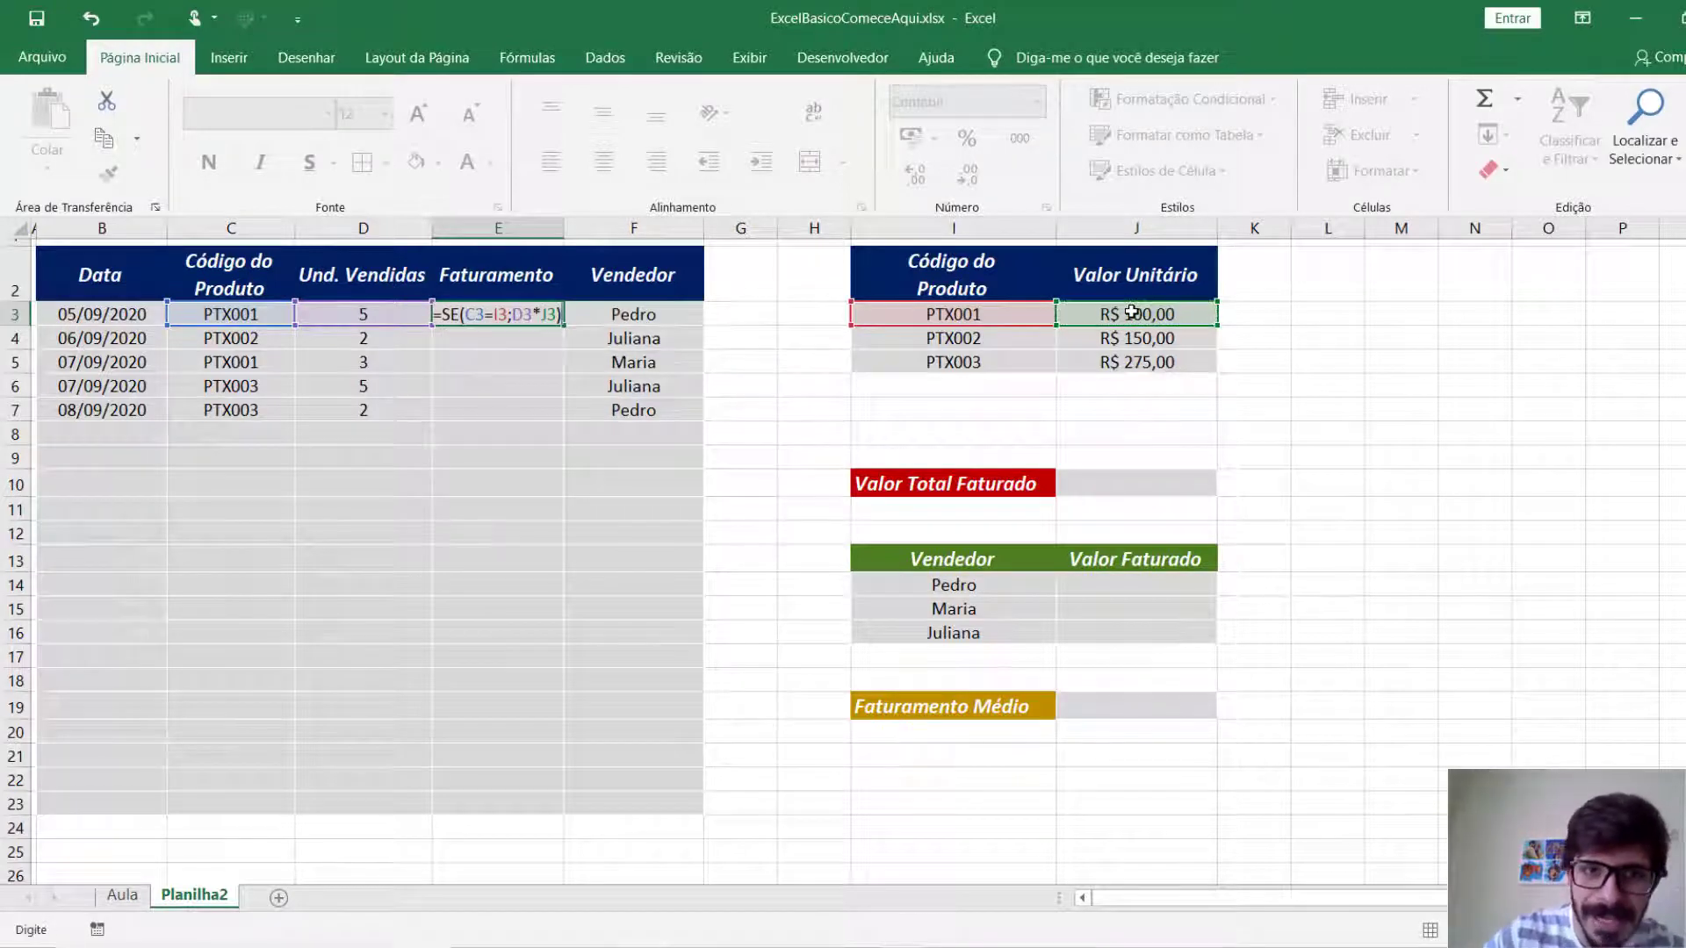
{"action": "key", "text": "Return"}
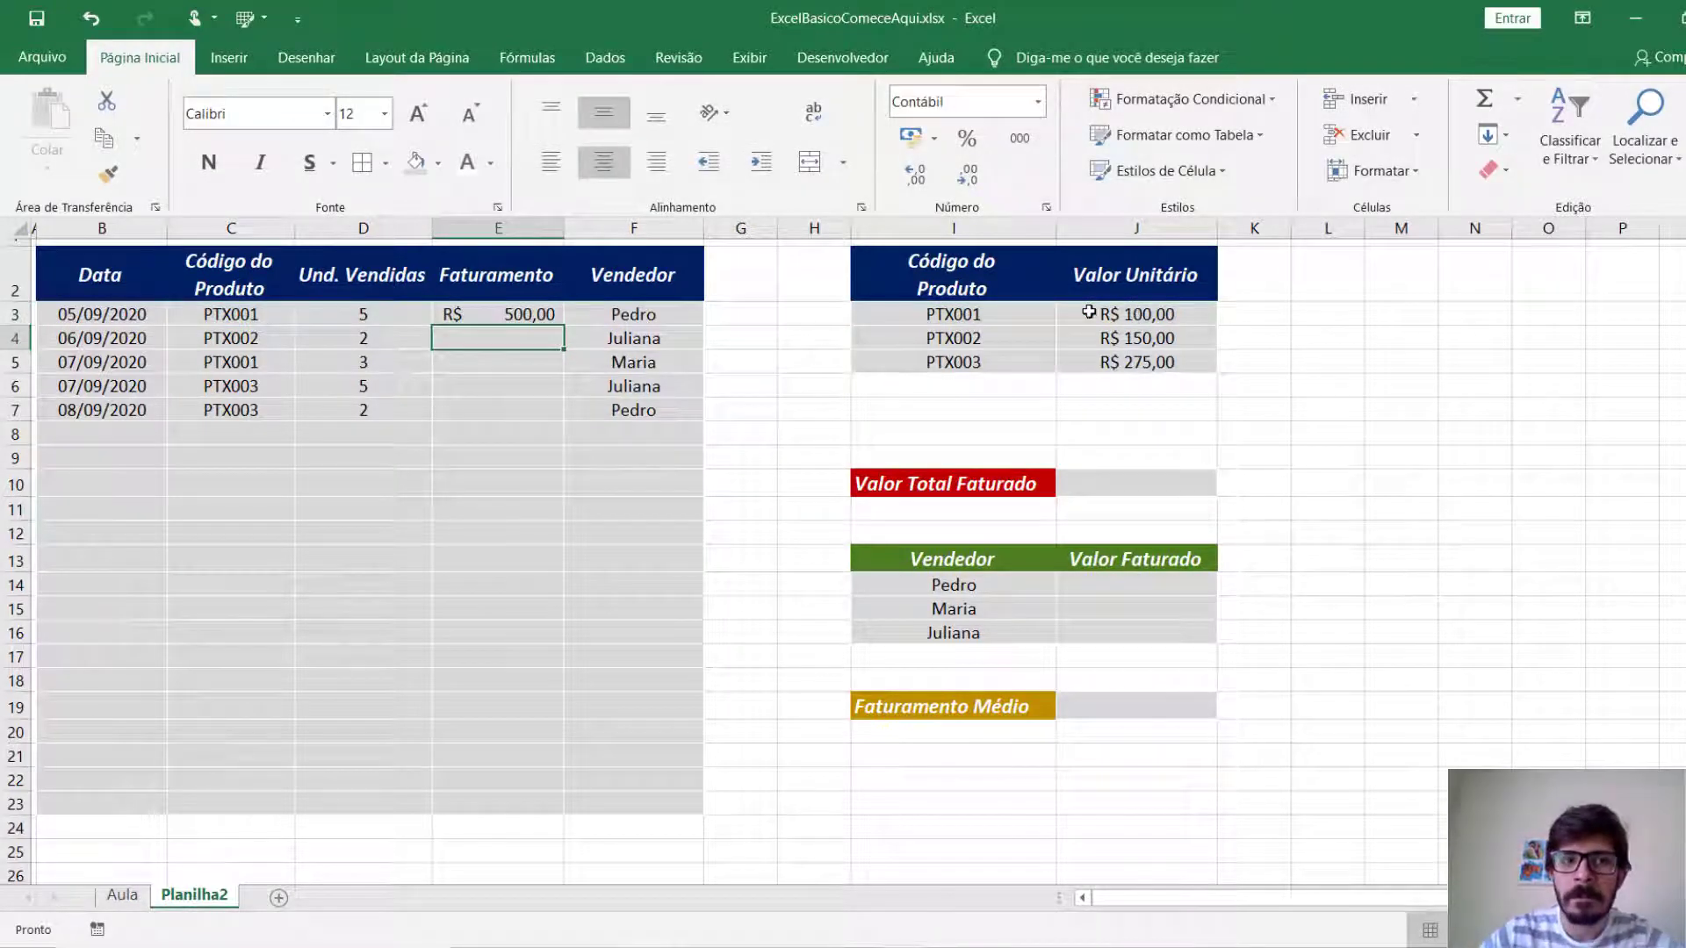
Test the E3 formula by changing the product code in C3 to PTX002, and restore it to PTX001.
{"action": "left_click", "coordinate": [356, 314]}
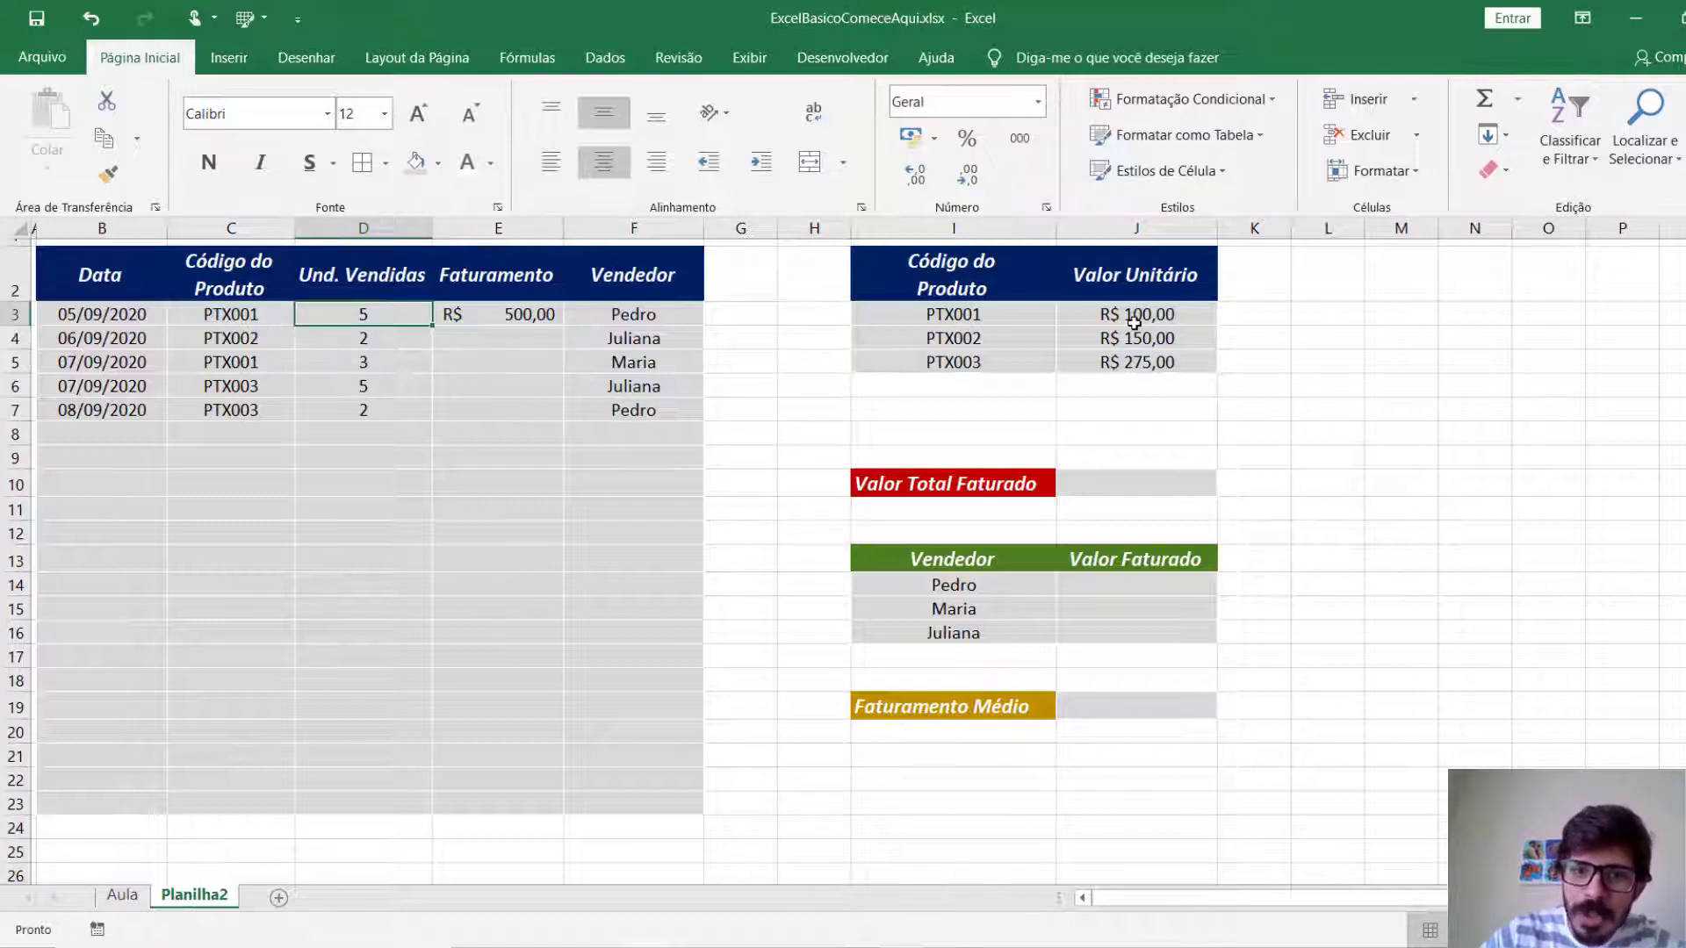
{"action": "left_click", "coordinate": [1133, 323]}
{"action": "left_click", "coordinate": [245, 325]}
{"action": "key", "text": "F2"}
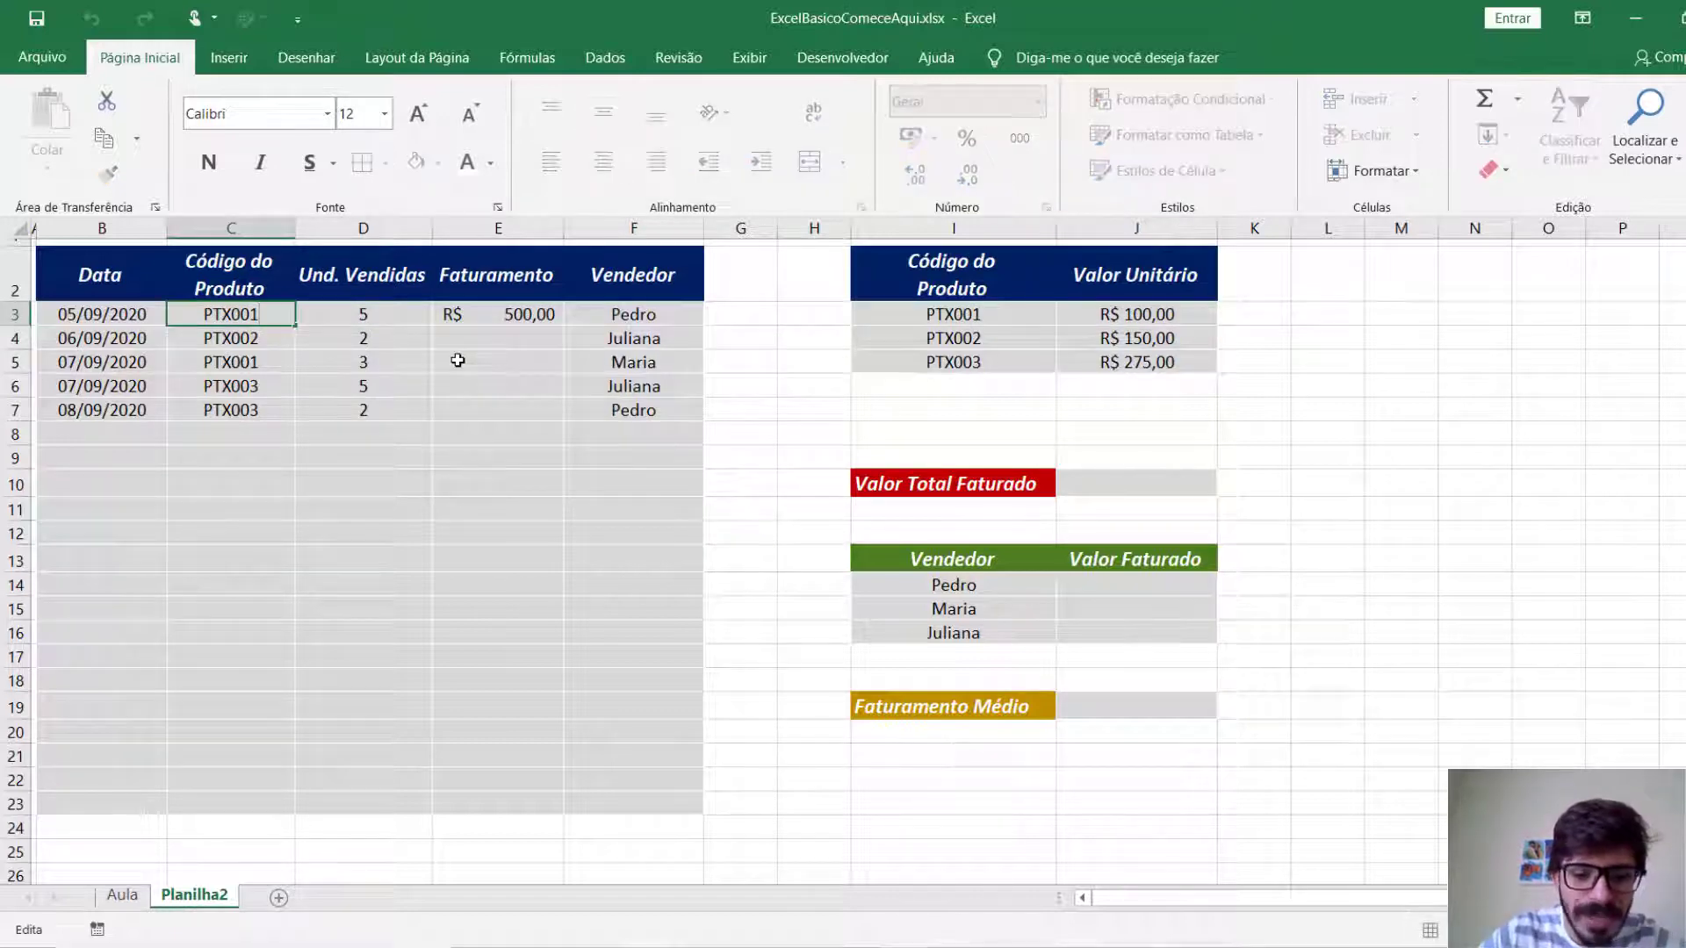
{"action": "key", "text": "Return"}
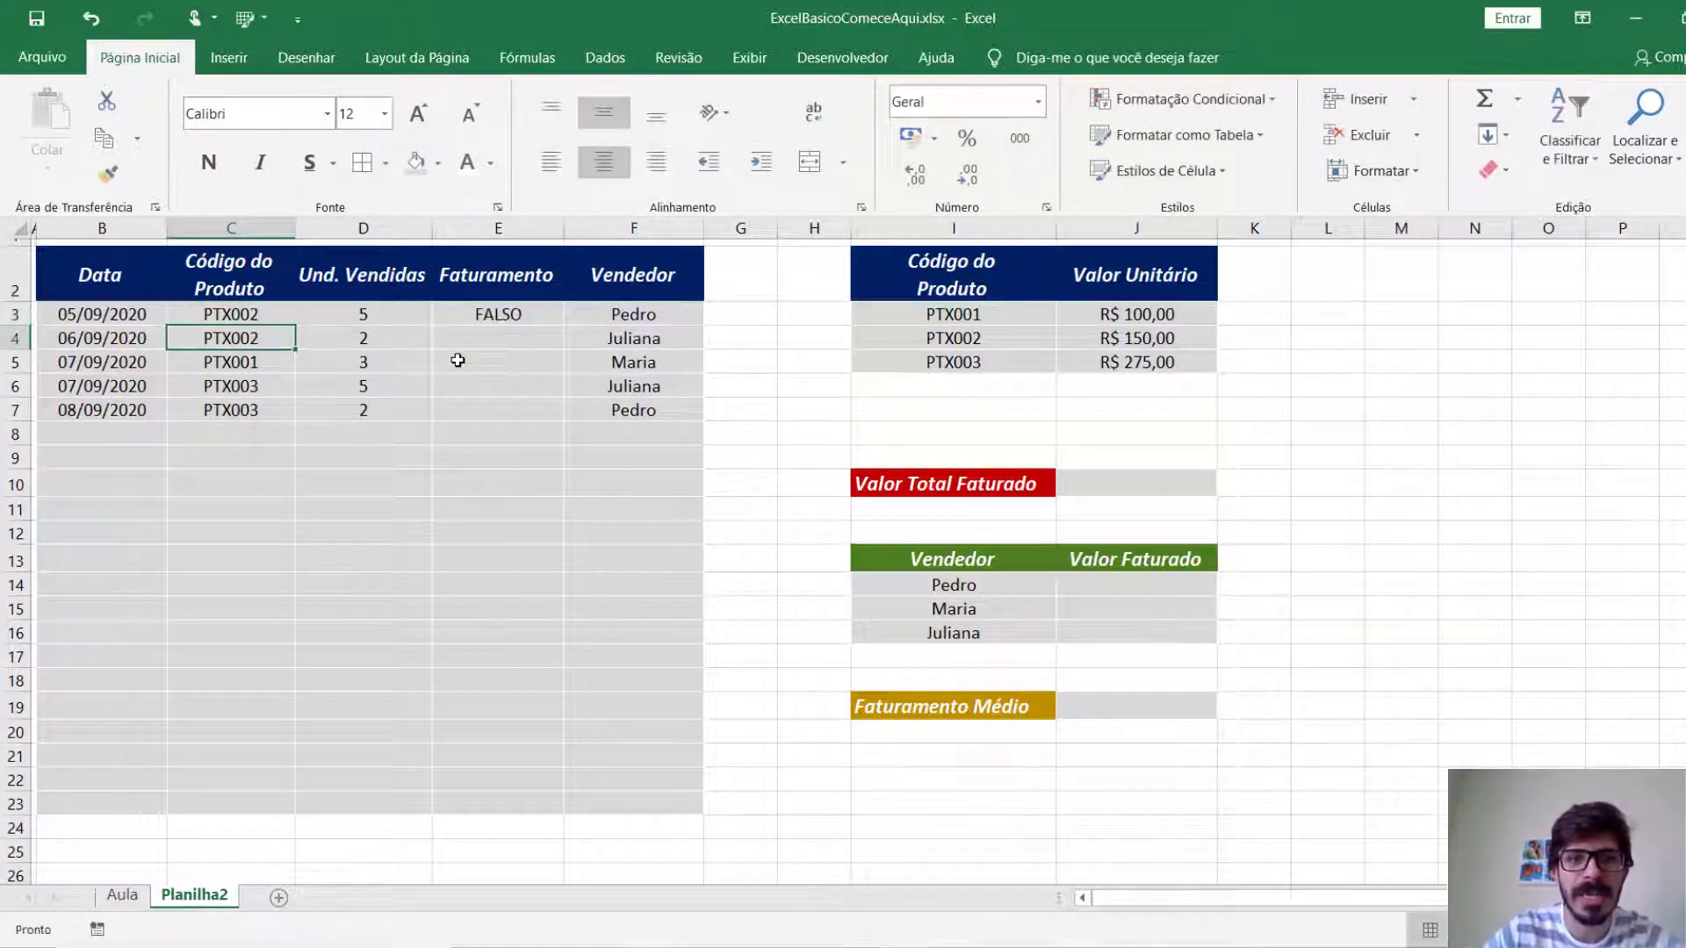
{"action": "left_click", "coordinate": [534, 319]}
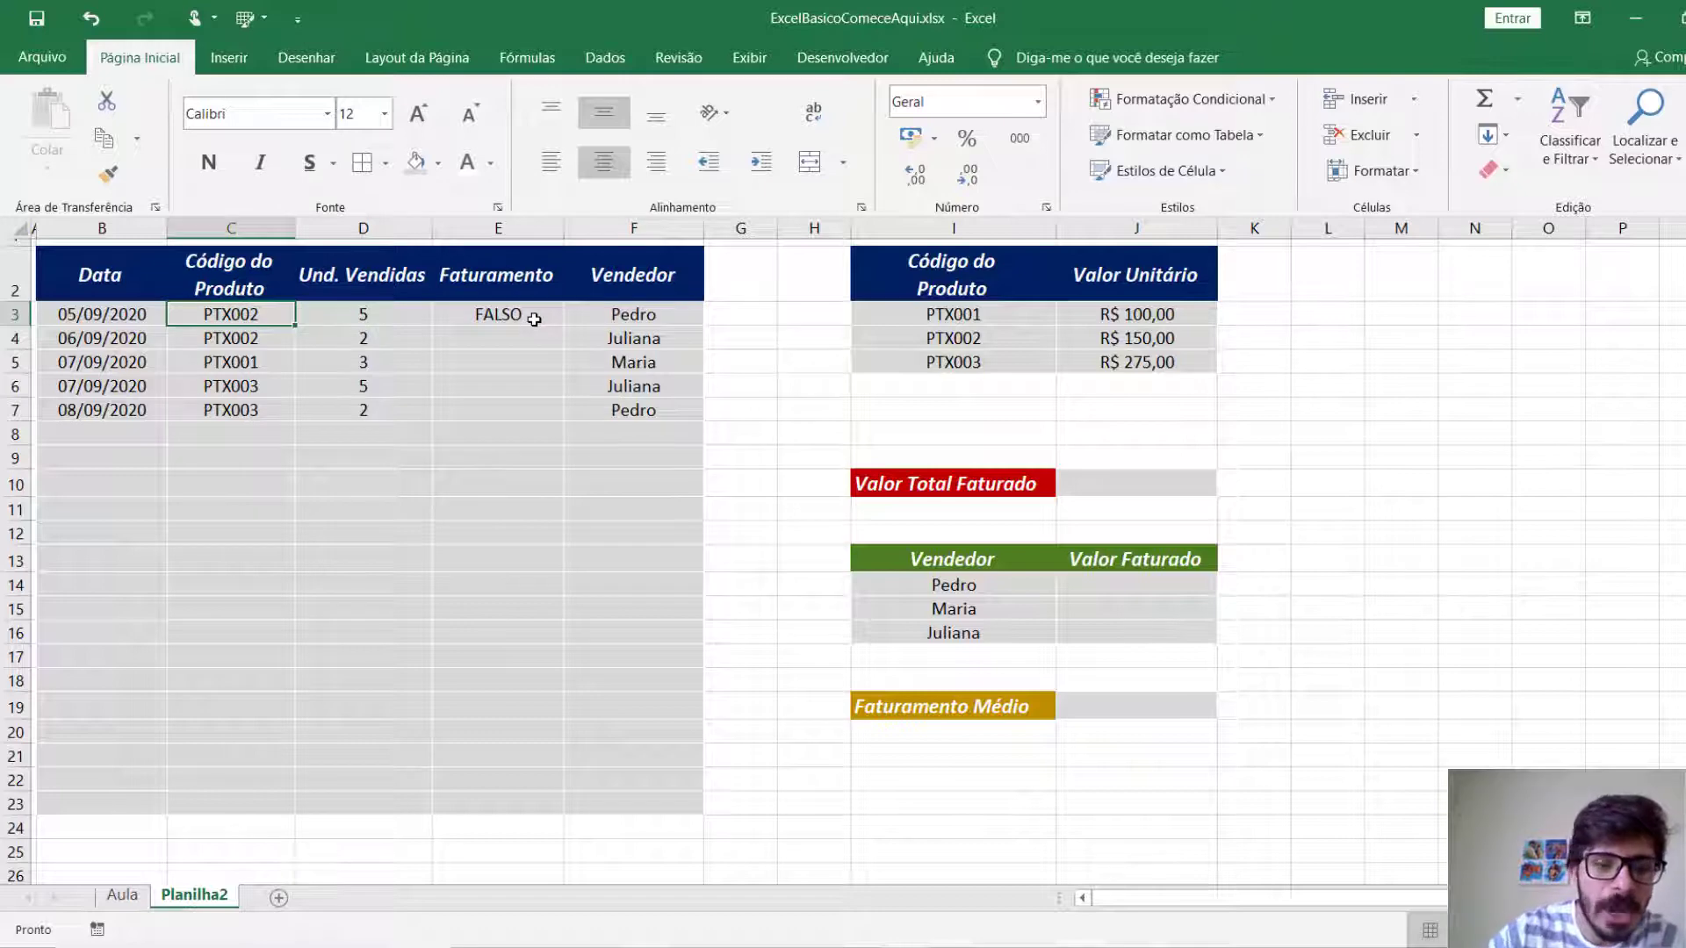
{"action": "type", "text": "PTX001"}
{"action": "key", "text": "Return"}
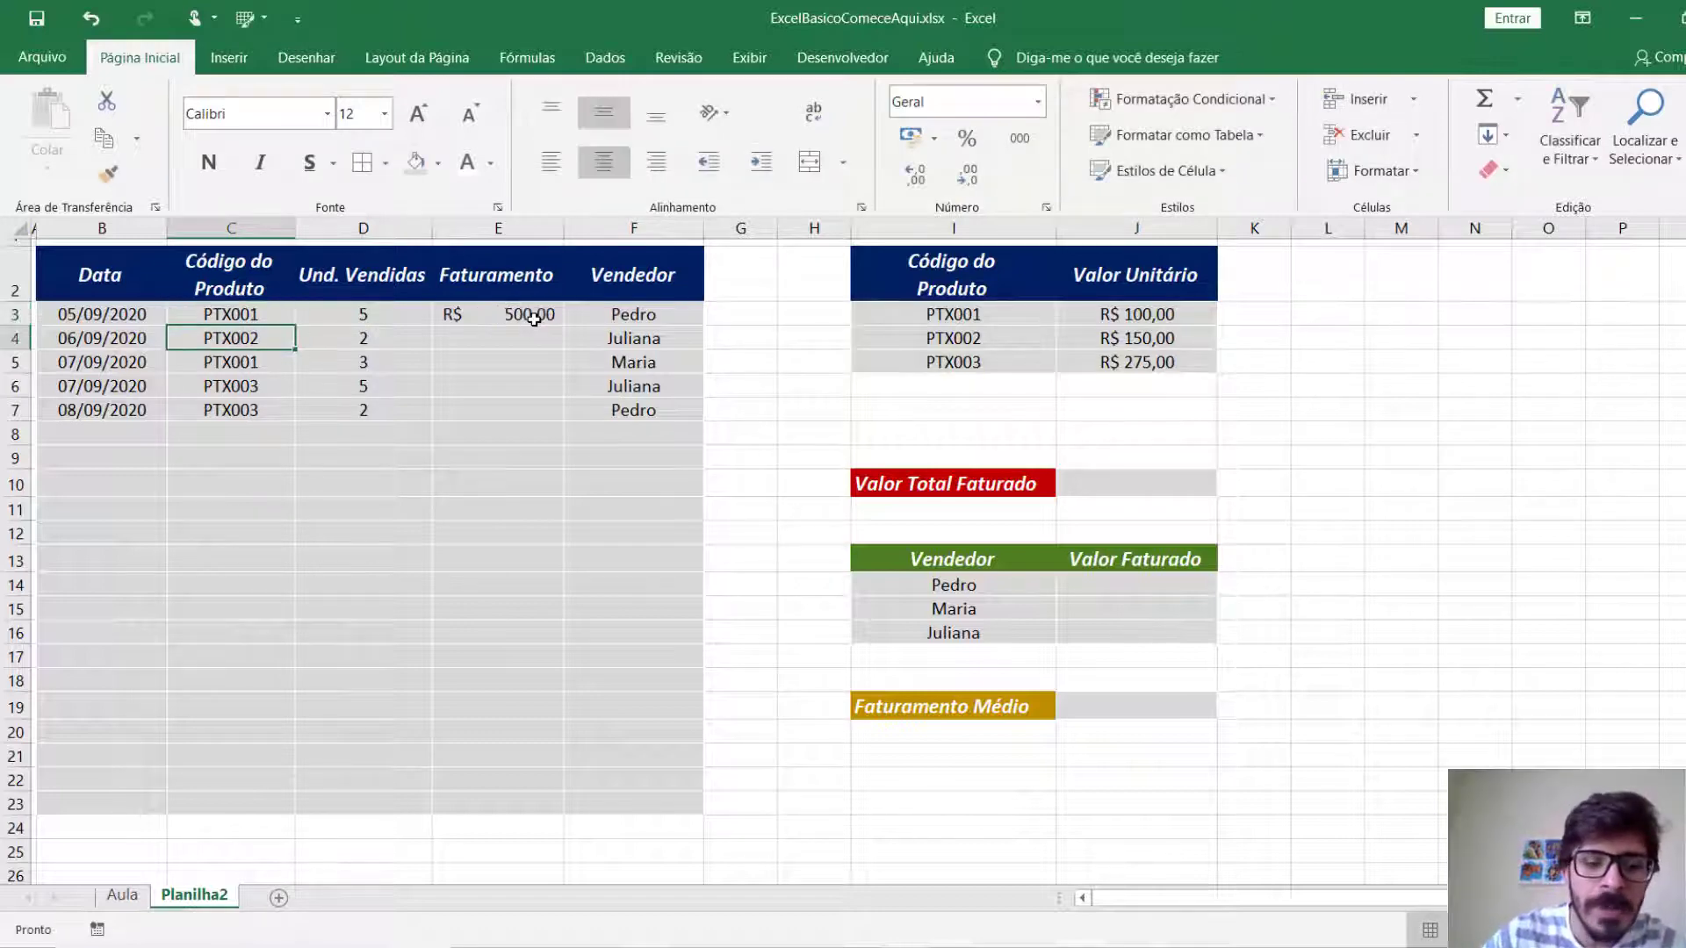
Extend the E3 formula with a nested SE as its value if false, testing whether C3 equals I4.
{"action": "double_click", "coordinate": [533, 319]}
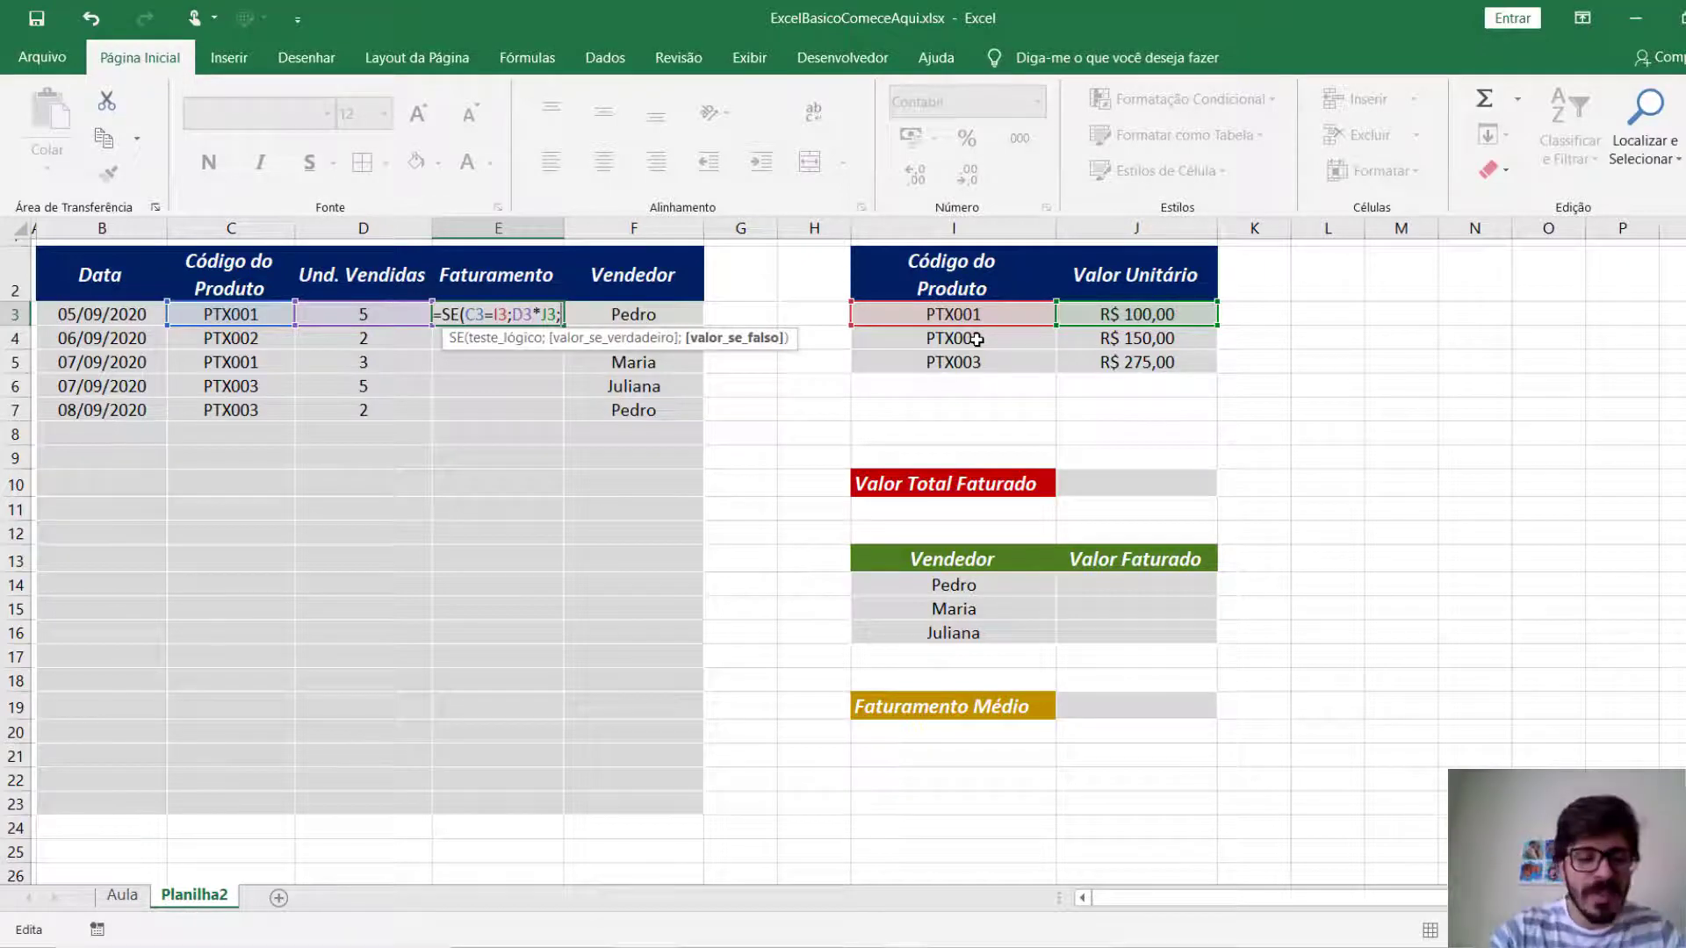
{"action": "type", "text": "se"}
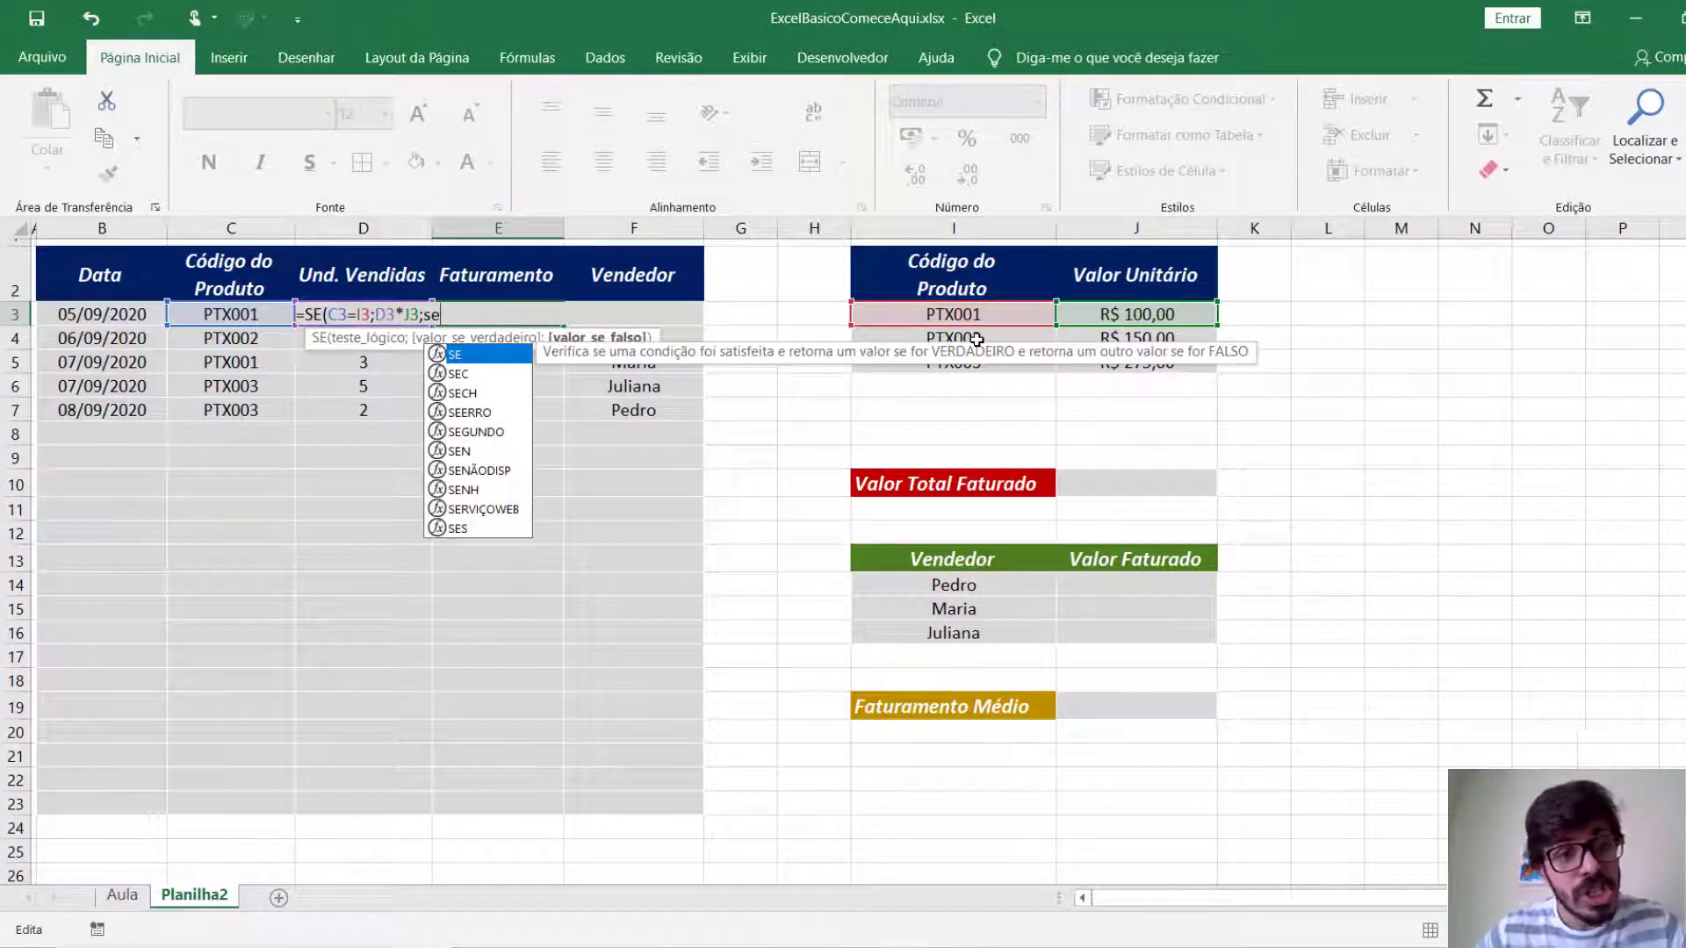
{"action": "key", "text": "Tab"}
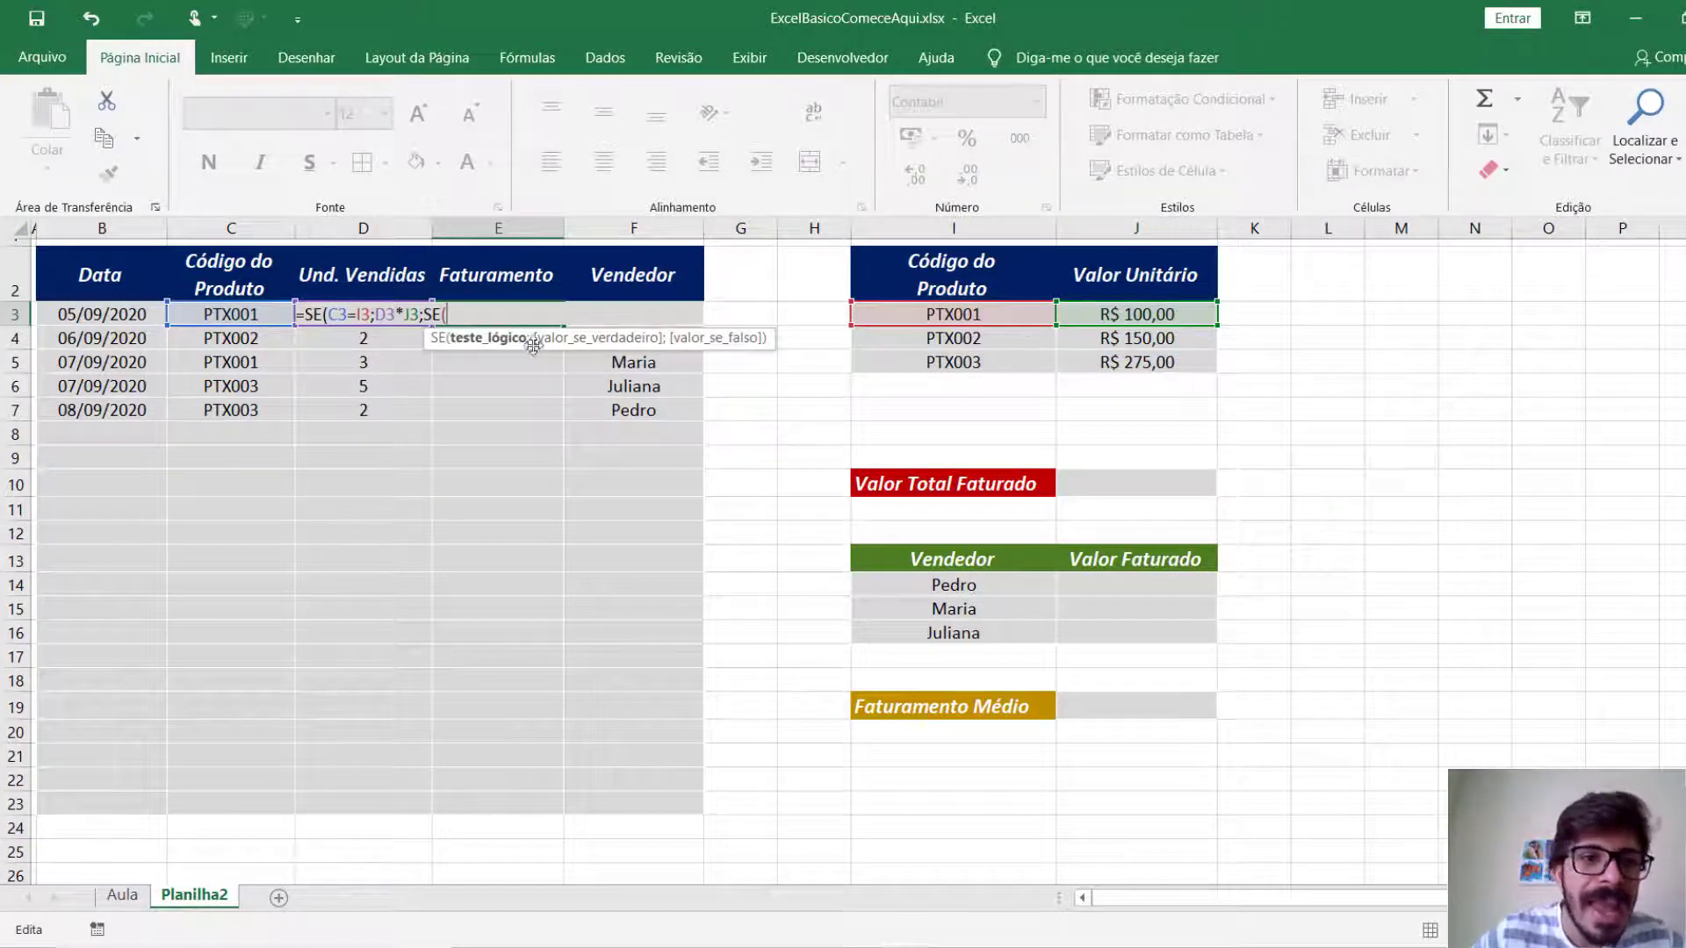
{"action": "left_click", "coordinate": [254, 316]}
{"action": "type", "text": "="}
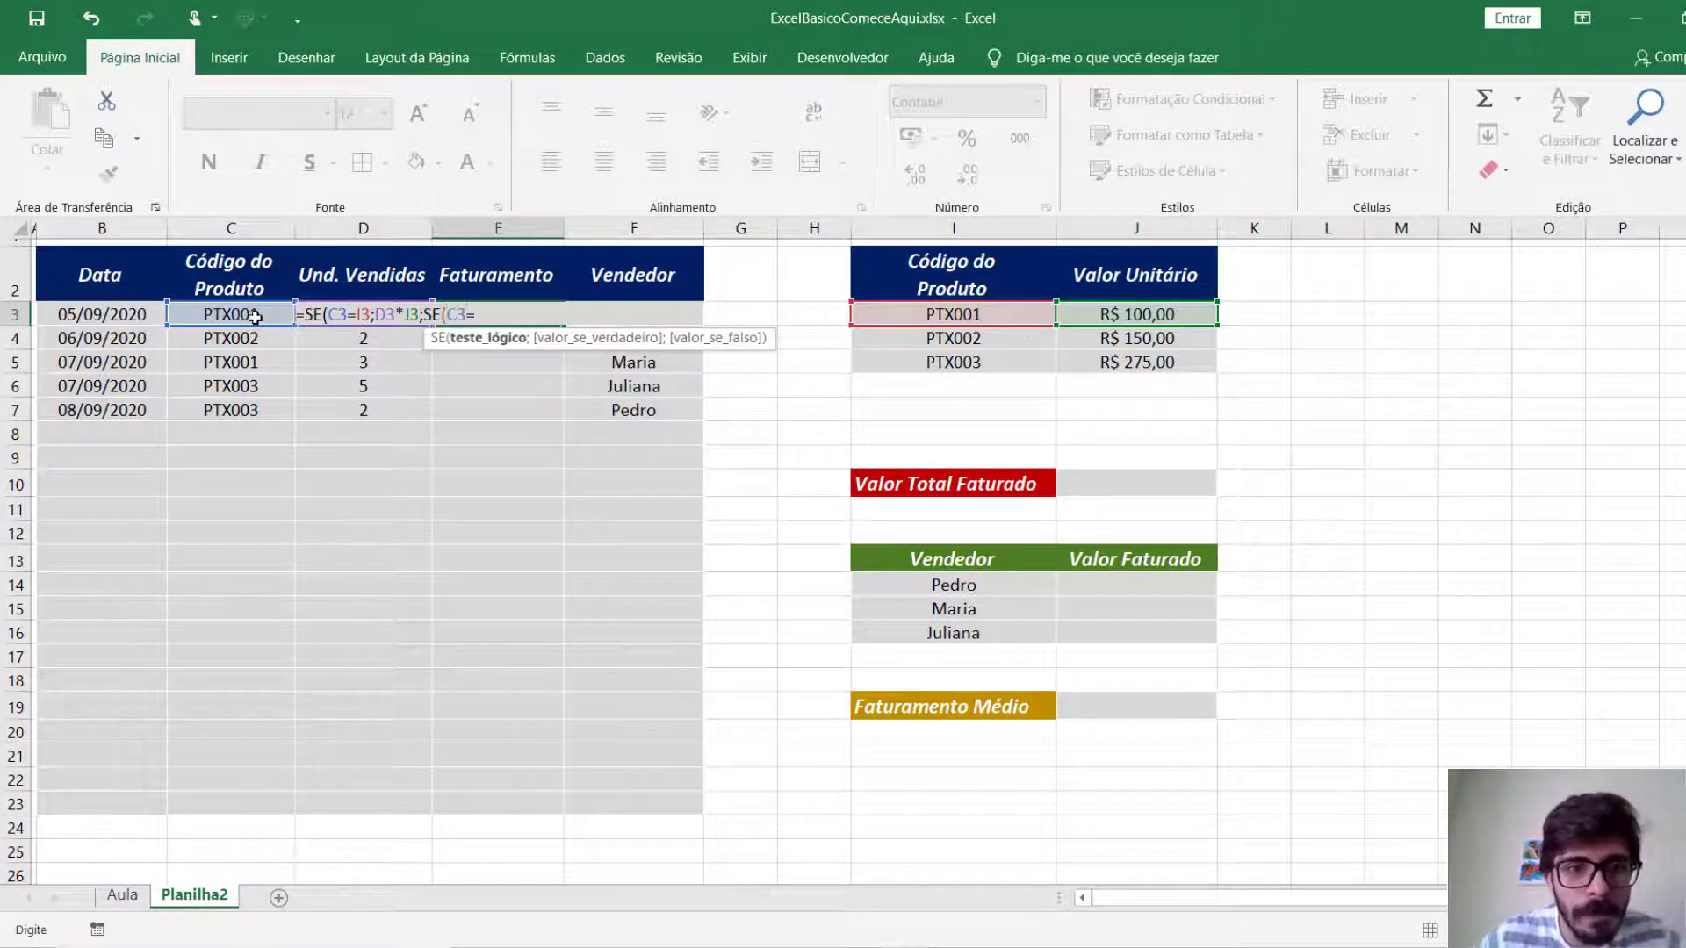
{"action": "left_click", "coordinate": [1036, 331]}
{"action": "type", "text": ";"}
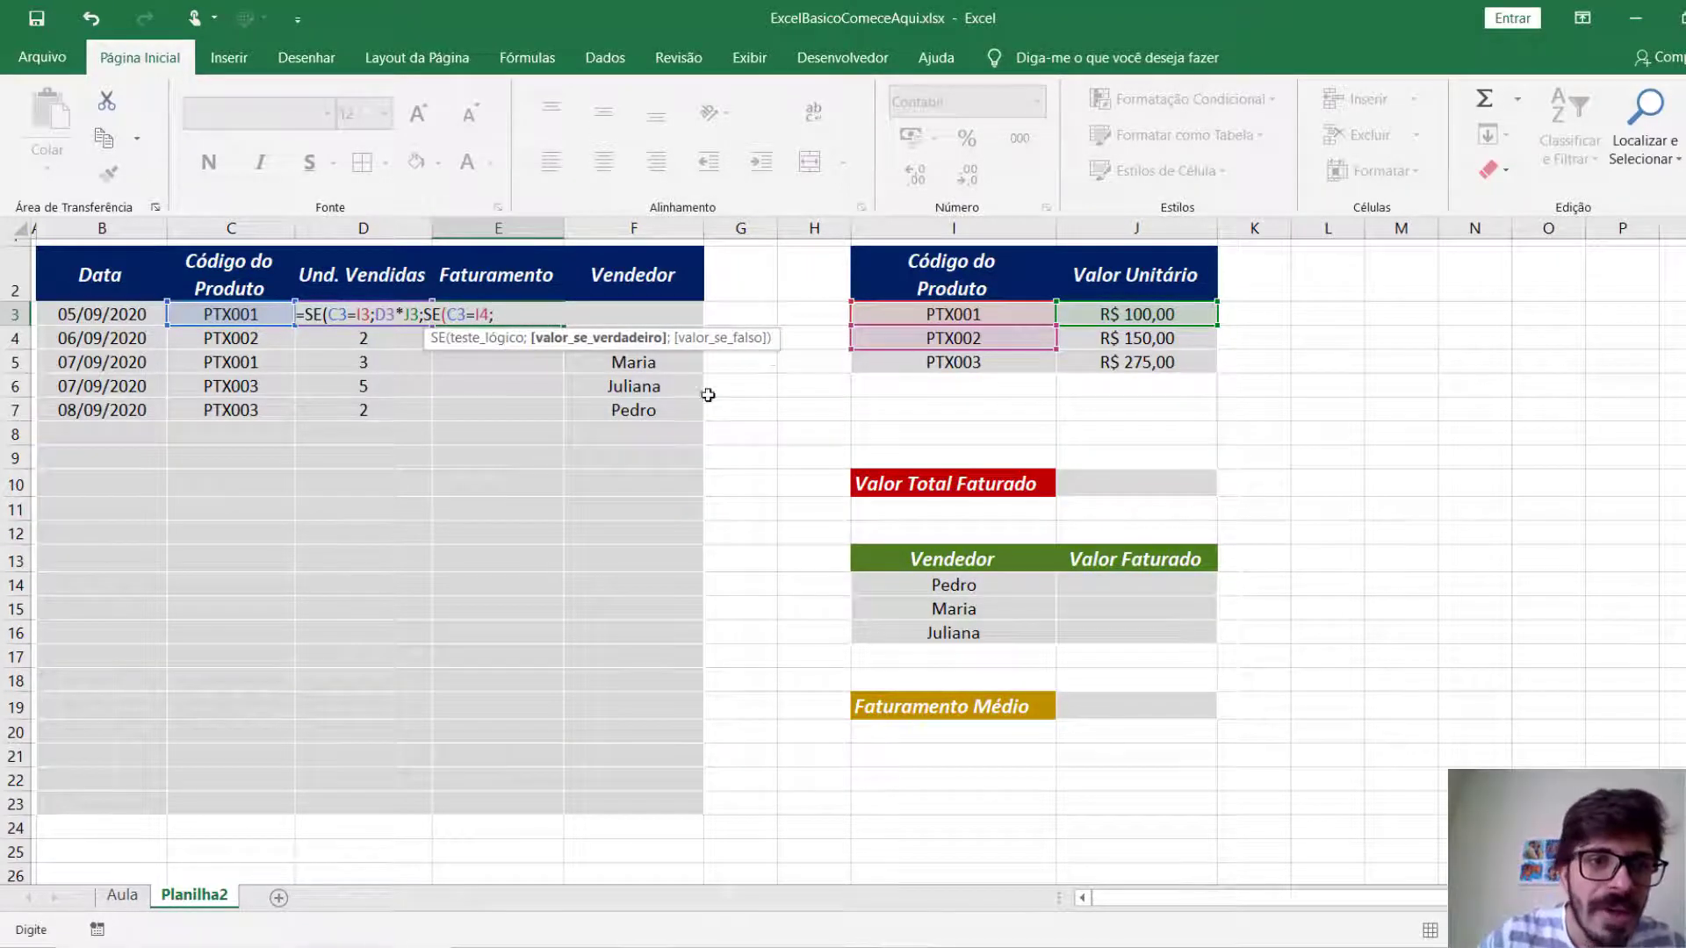
Give the nested SE the product D3*J4 as its value if true.
{"action": "left_click", "coordinate": [324, 344]}
{"action": "key", "text": "Up"}
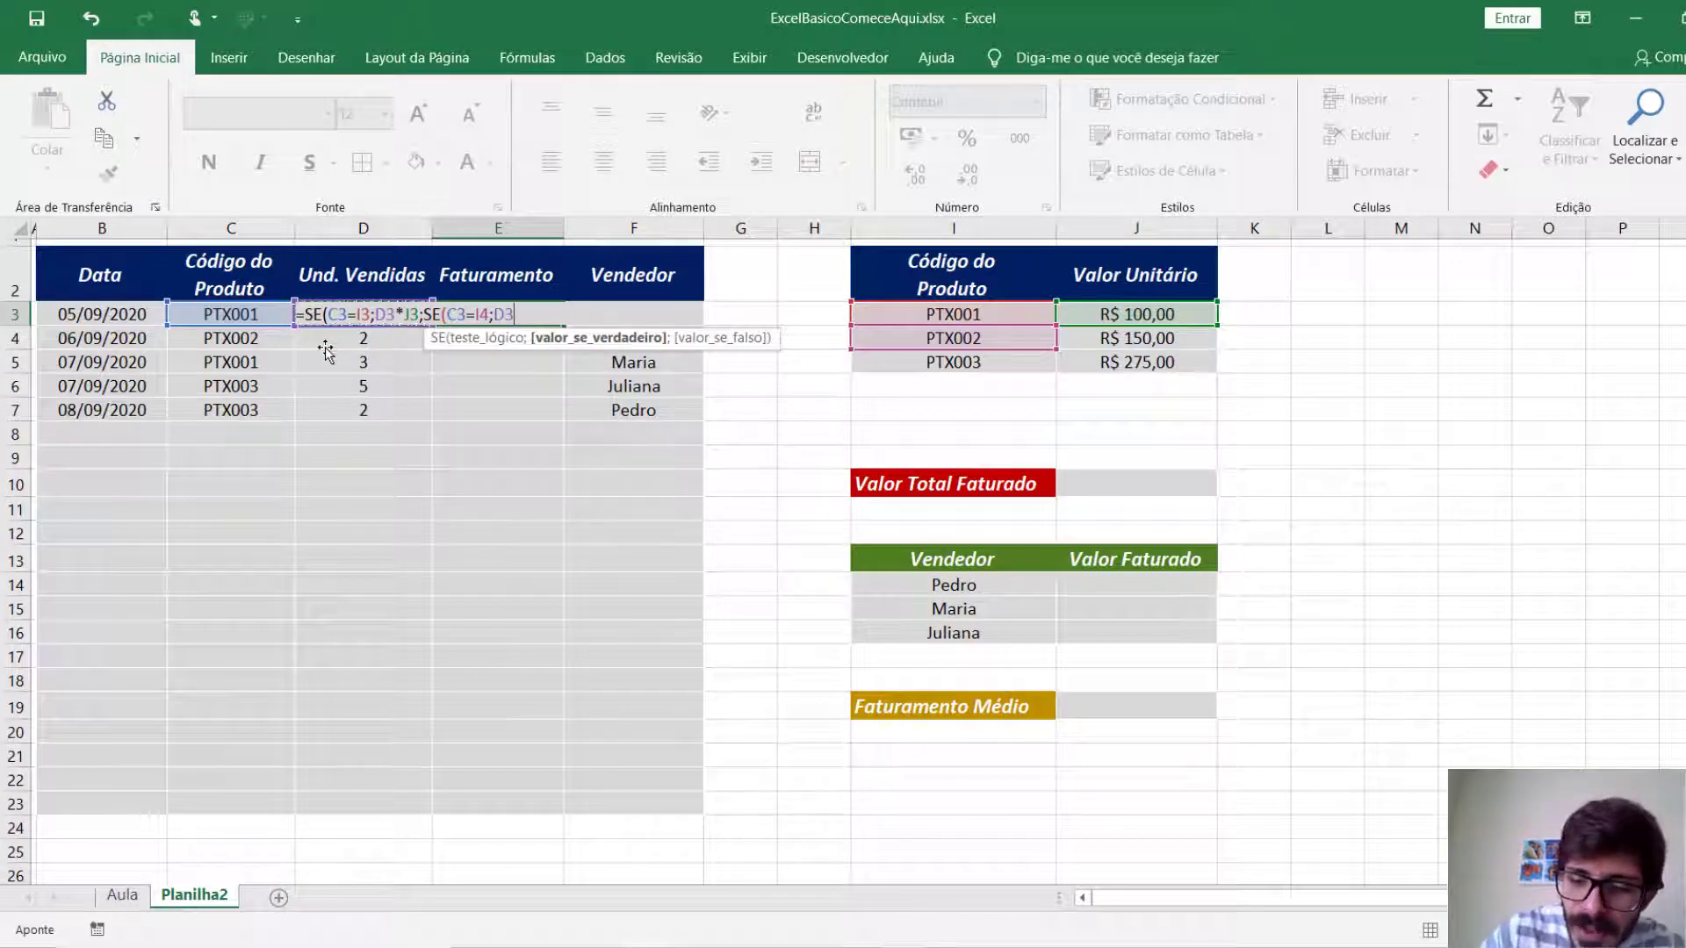
{"action": "type", "text": "*"}
{"action": "left_click", "coordinate": [1165, 338]}
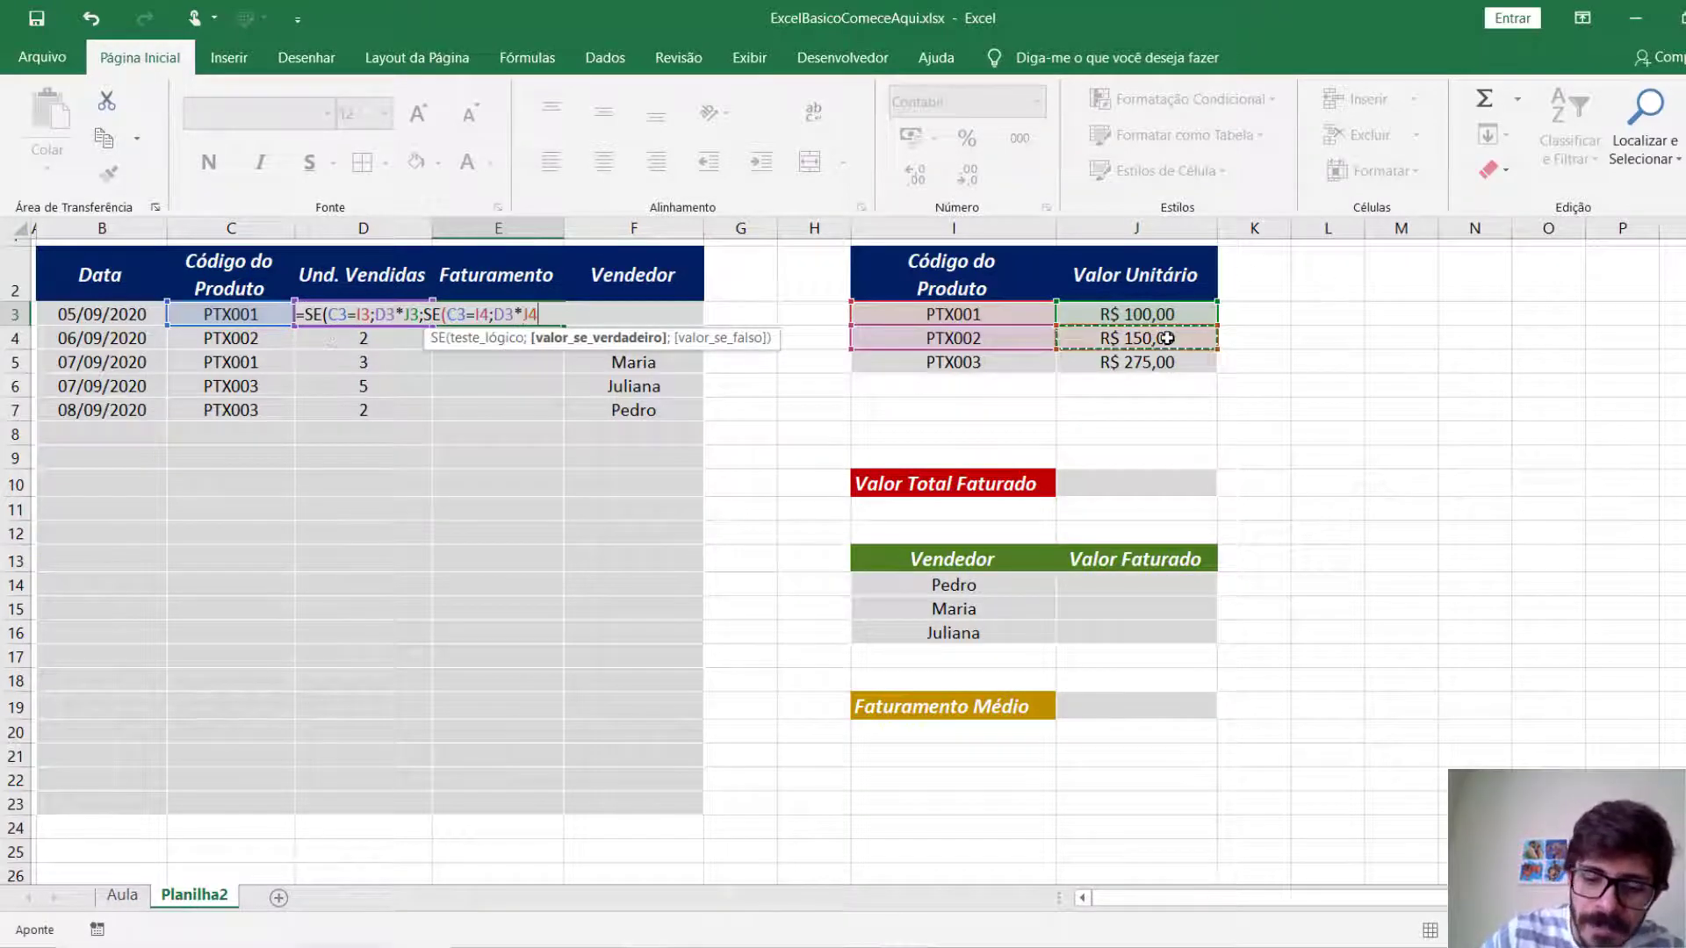
{"action": "type", "text": ";"}
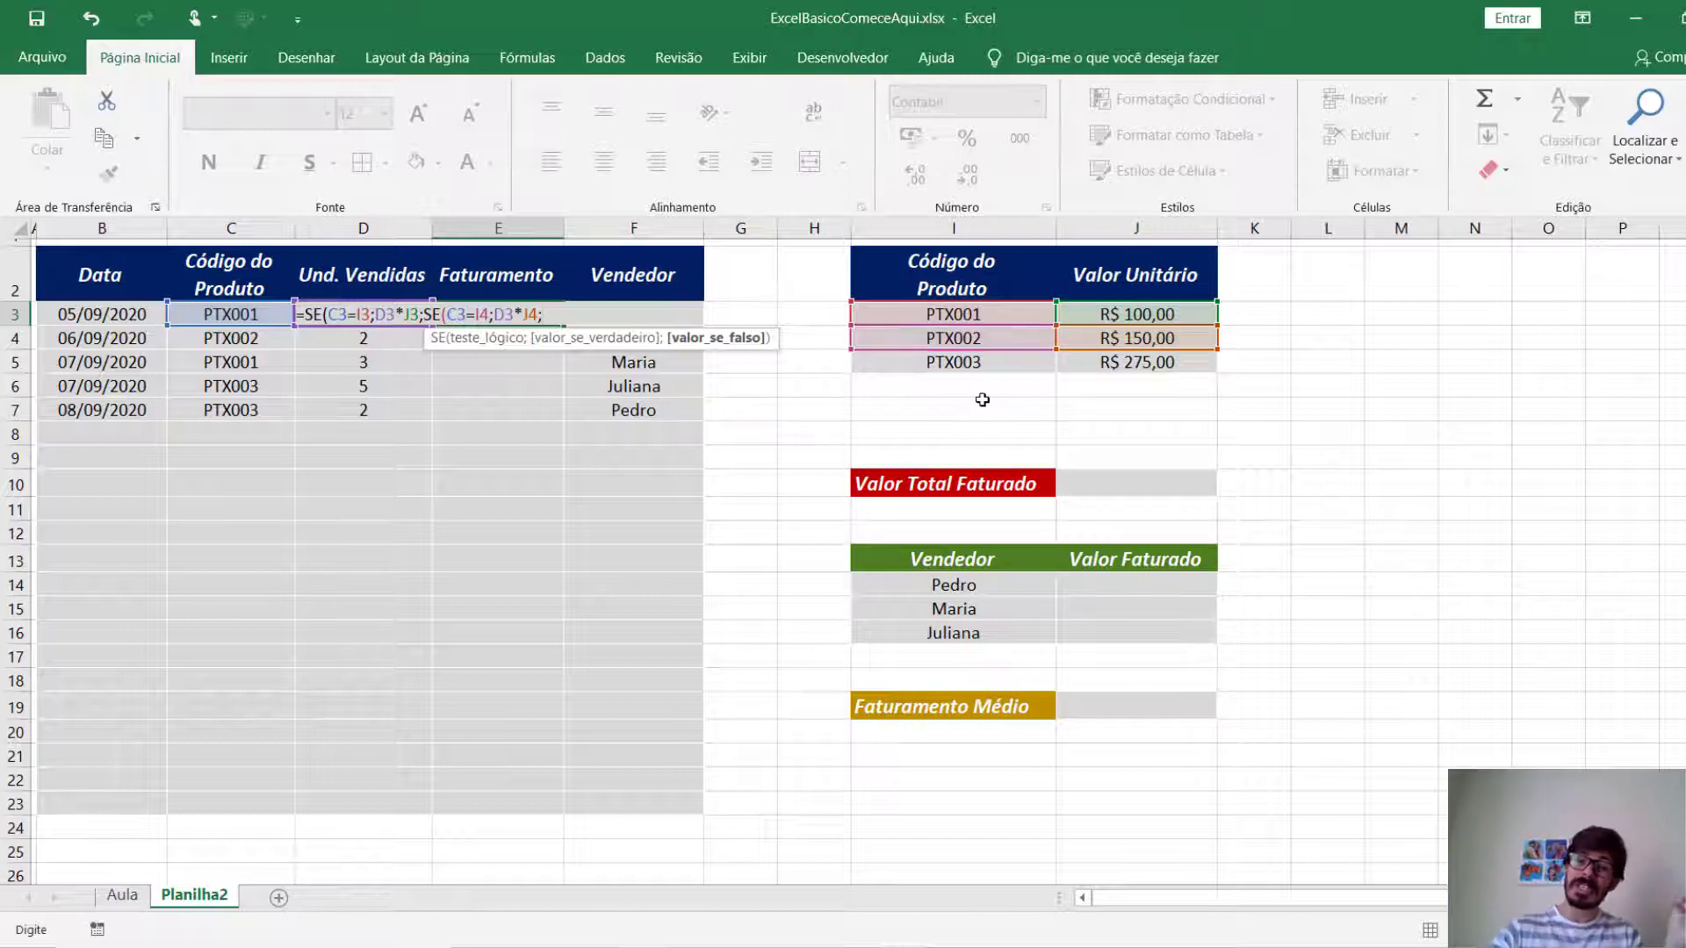
Set J5*D3 as the nested SE's value if false and finish the formula in E3.
{"action": "left_click", "coordinate": [1111, 367]}
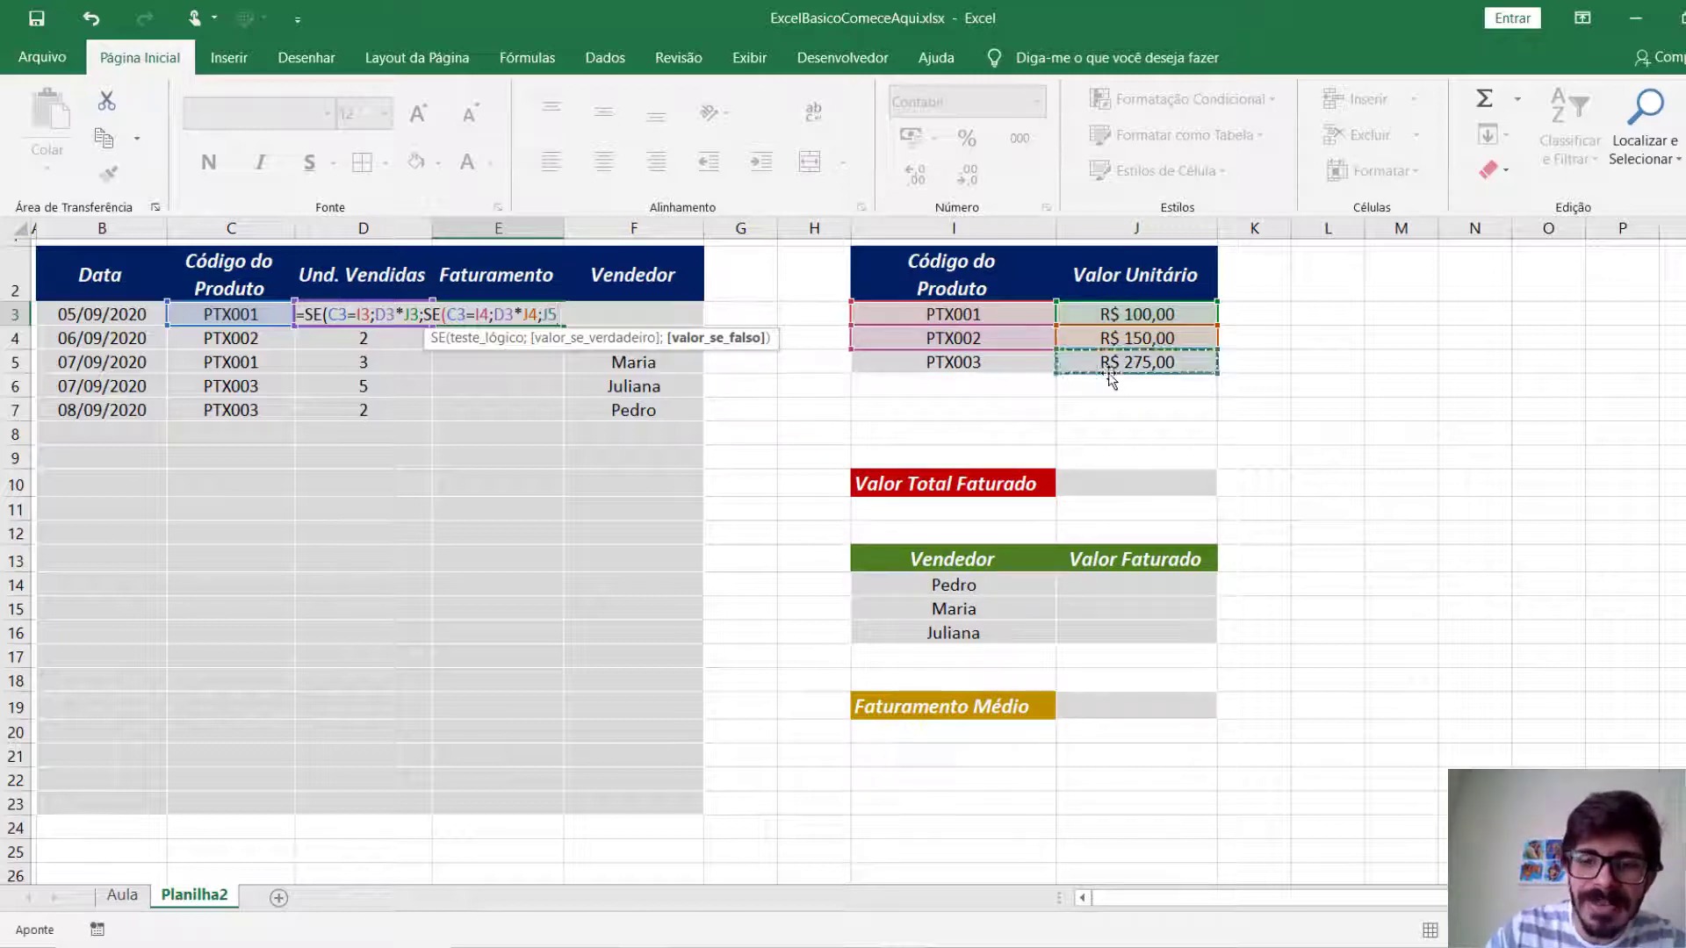
{"action": "type", "text": "*"}
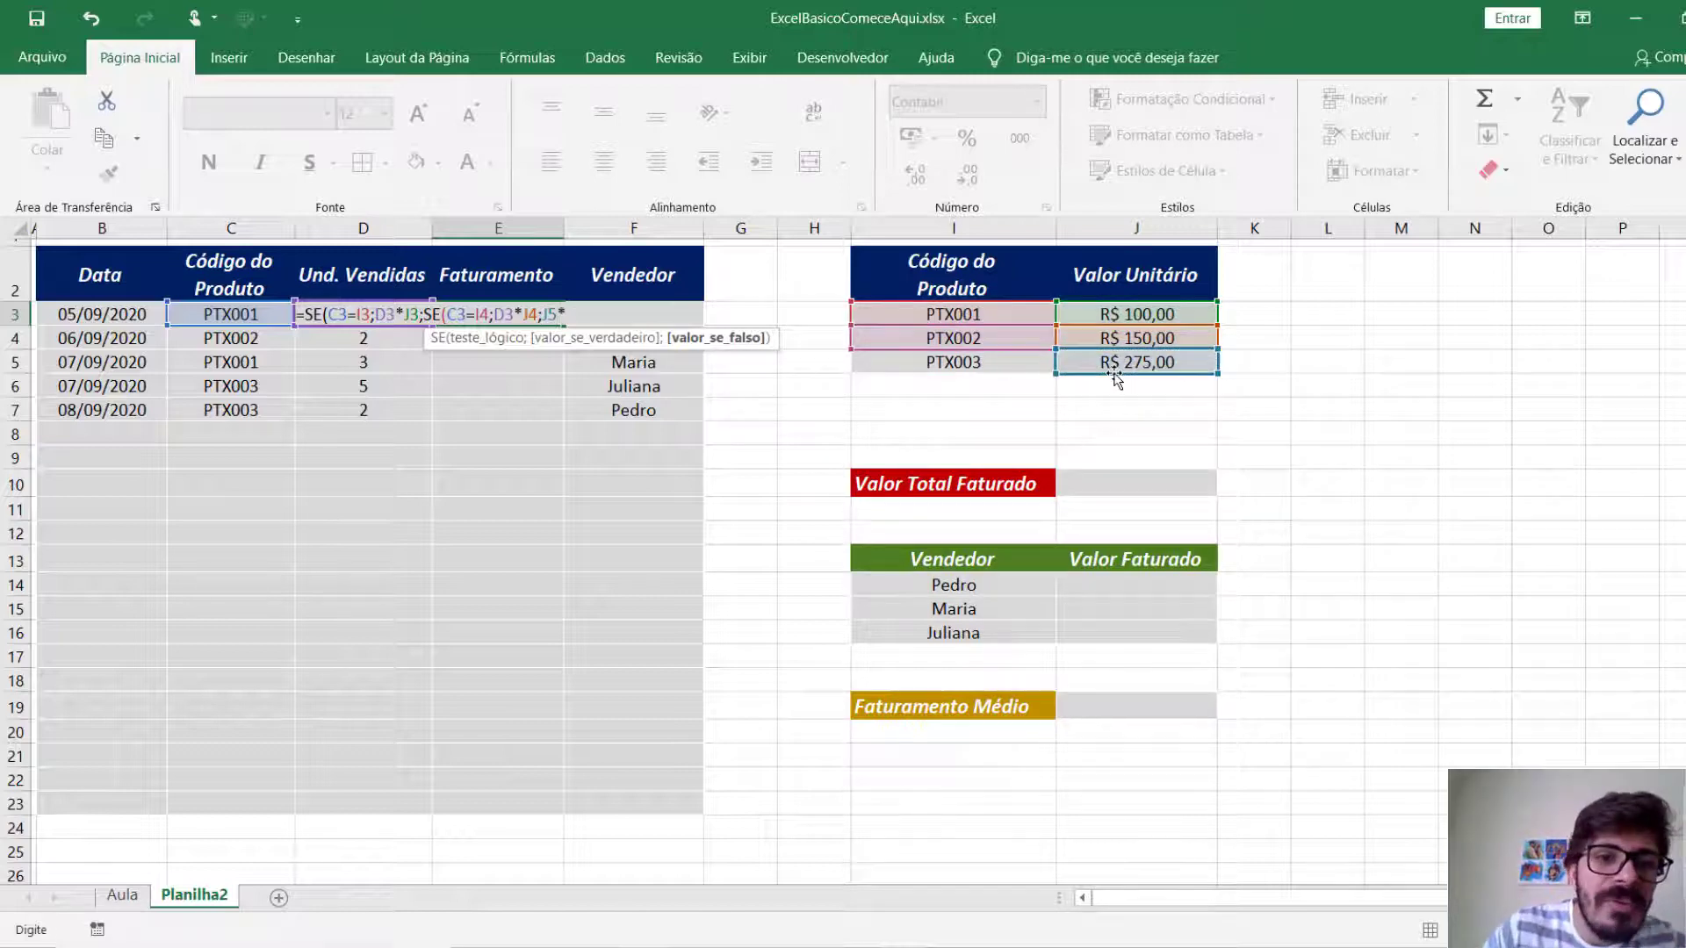
{"action": "left_click", "coordinate": [318, 324]}
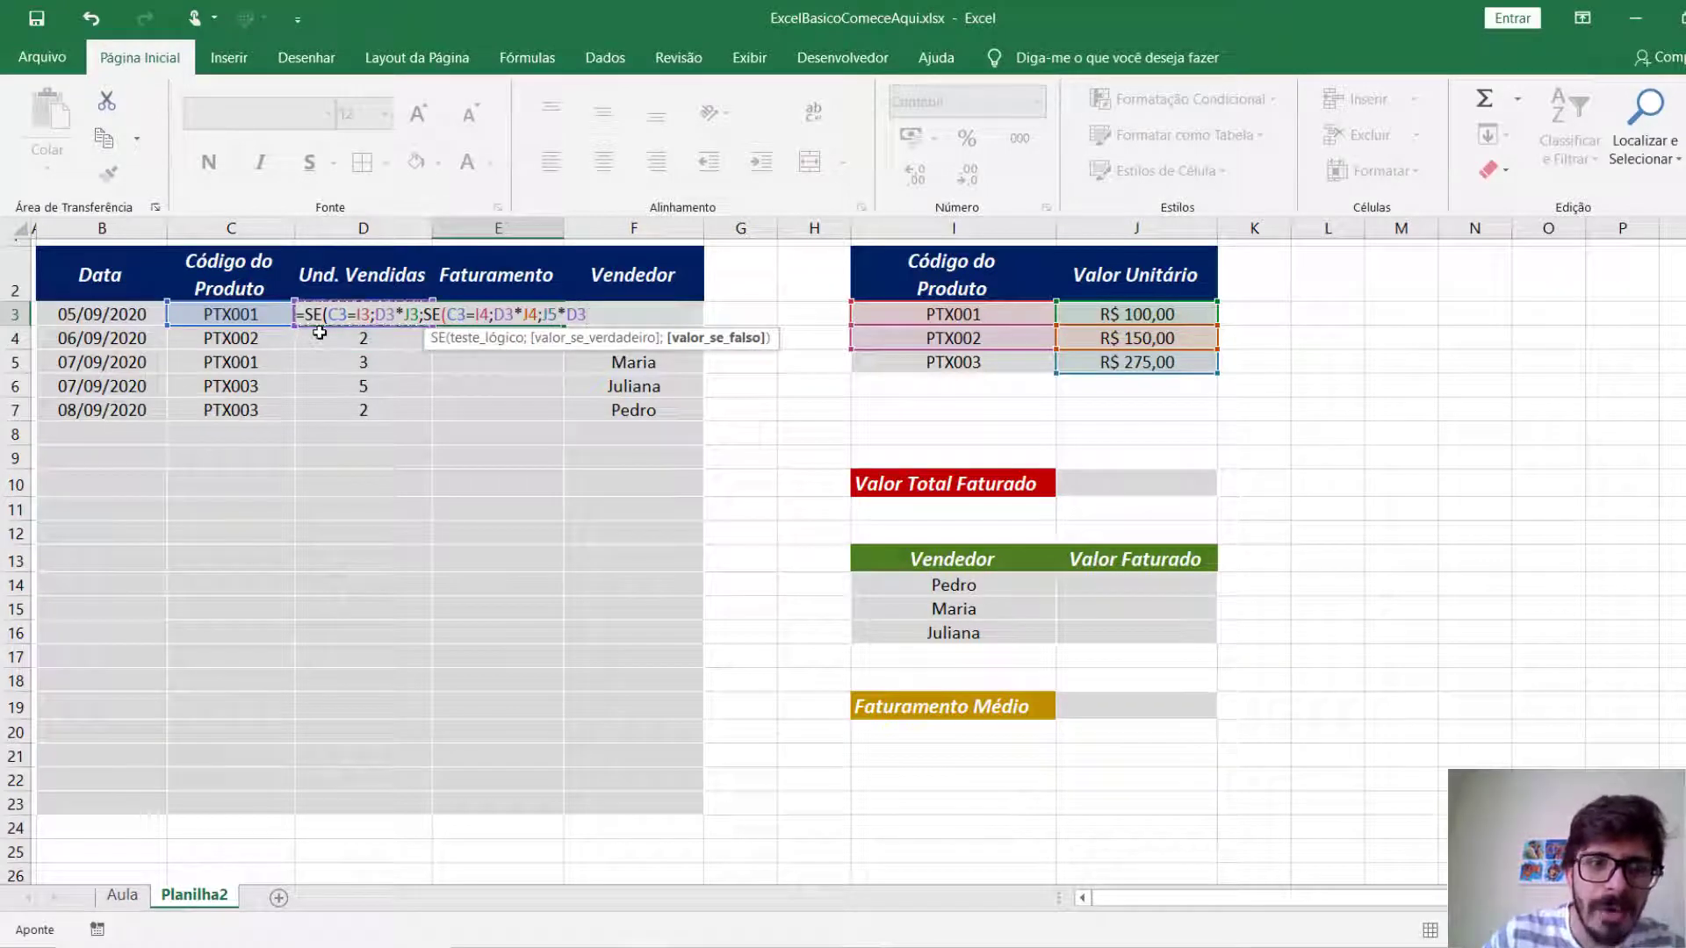
{"action": "type", "text": ")"}
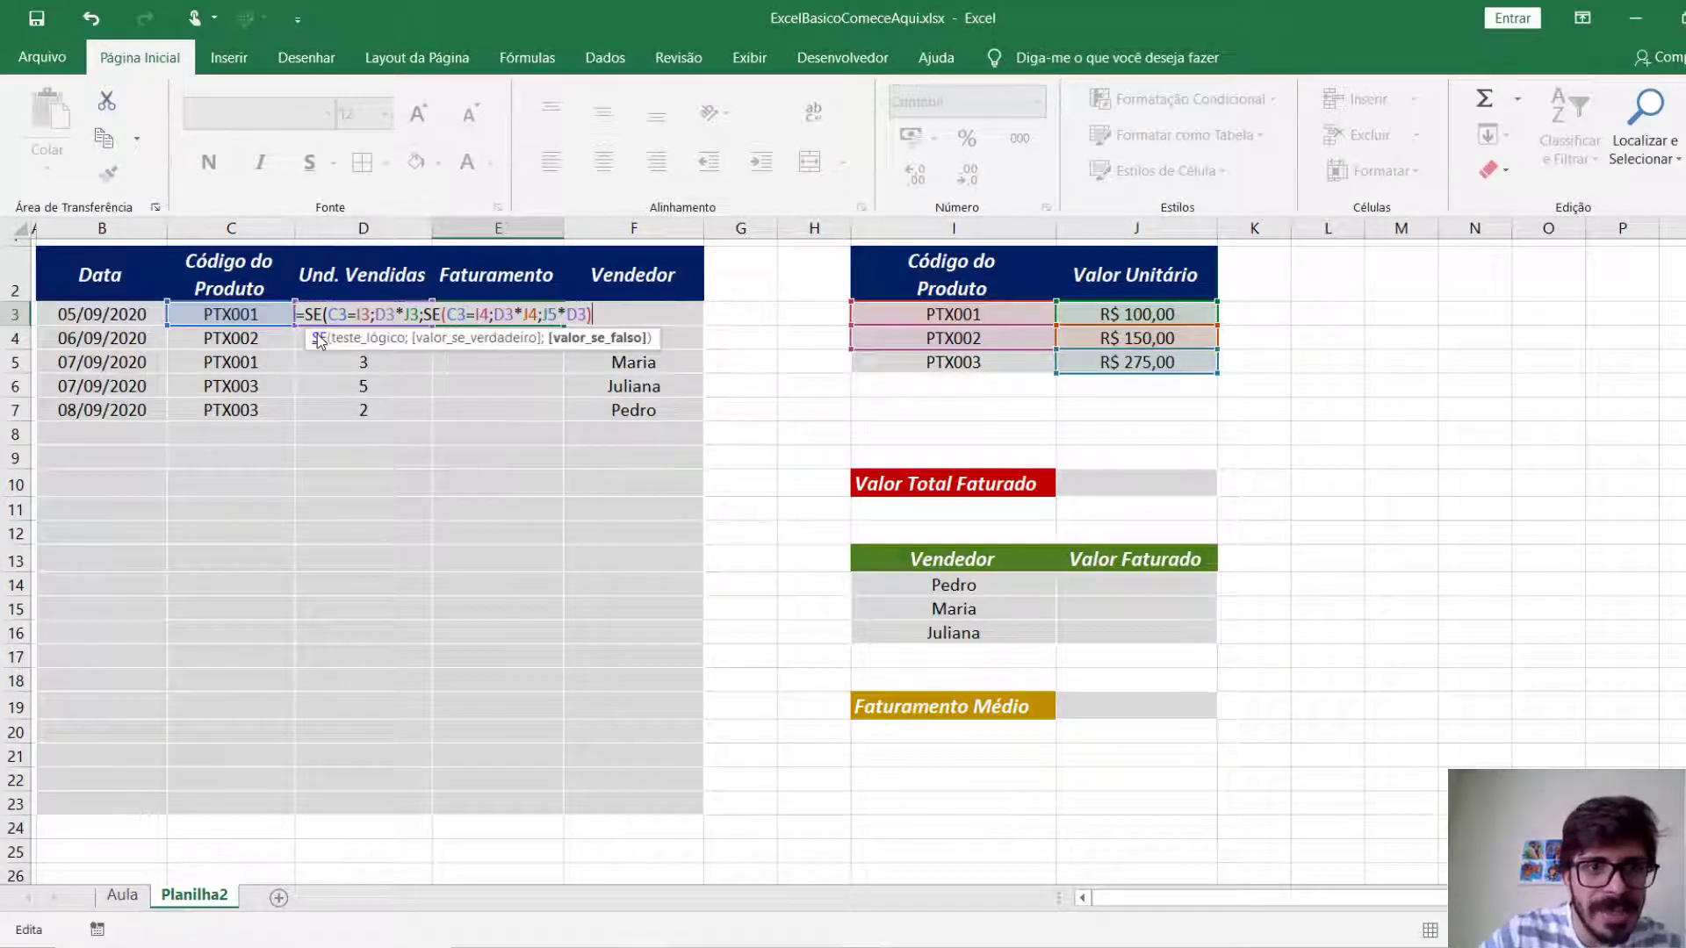
{"action": "type", "text": ")"}
{"action": "key", "text": "Return"}
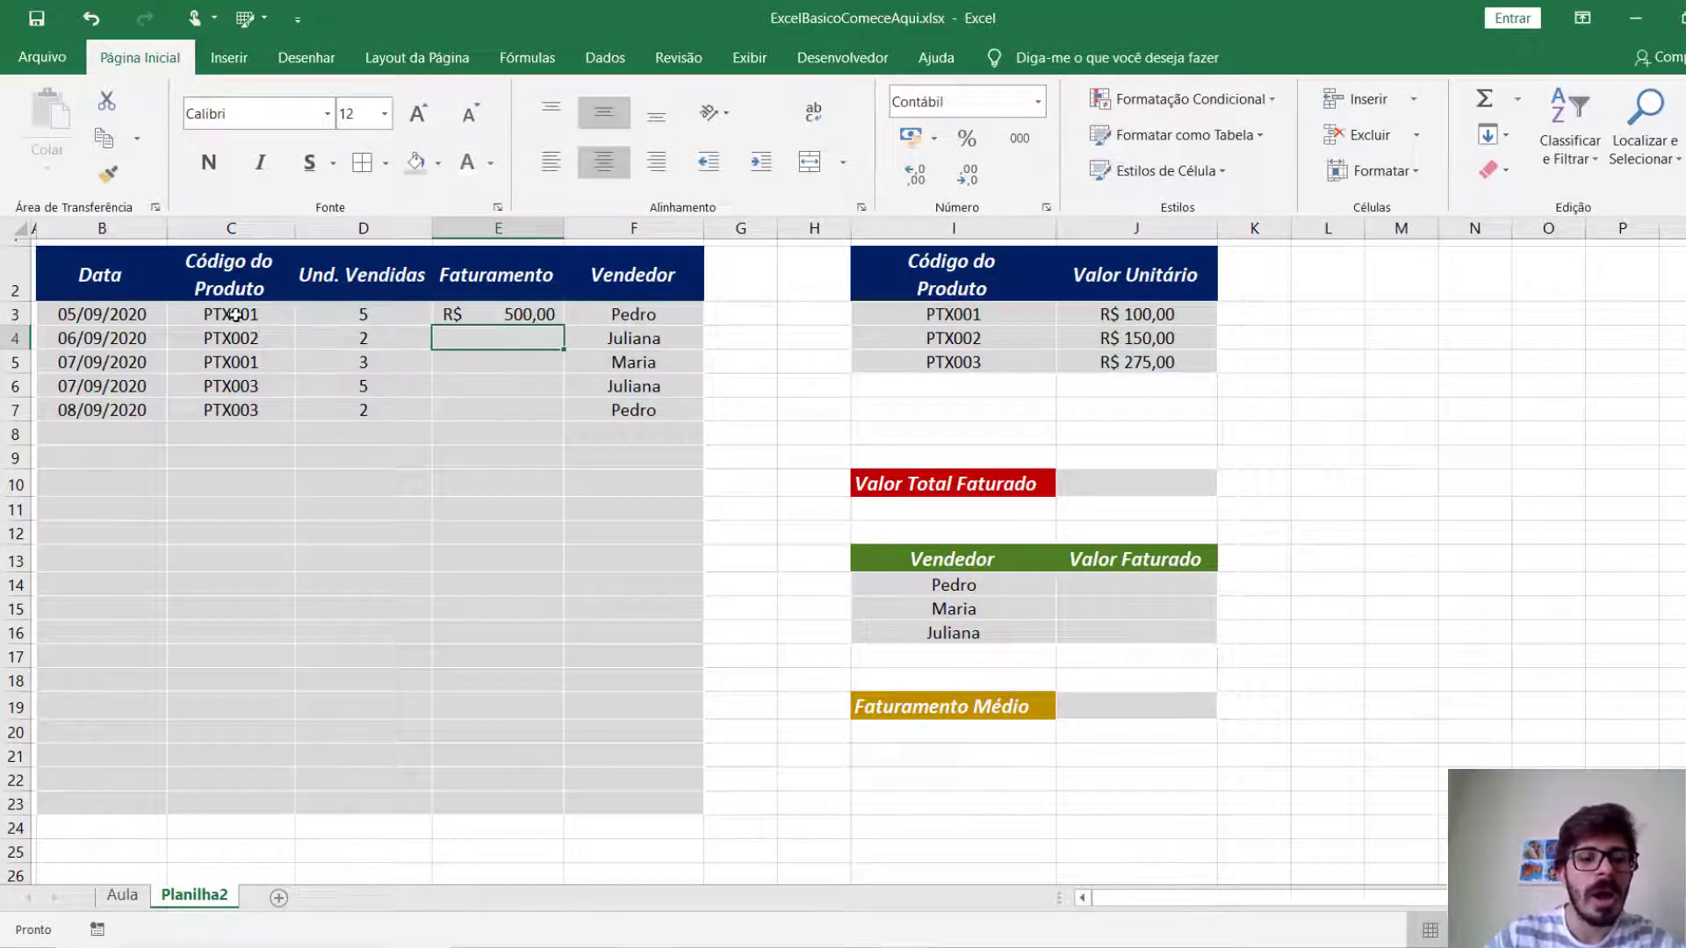
Test the E3 formula by changing the product code in C3 to PTX002.
{"action": "double_click", "coordinate": [293, 315]}
{"action": "key", "text": "BackSpace"}
{"action": "type", "text": "2"}
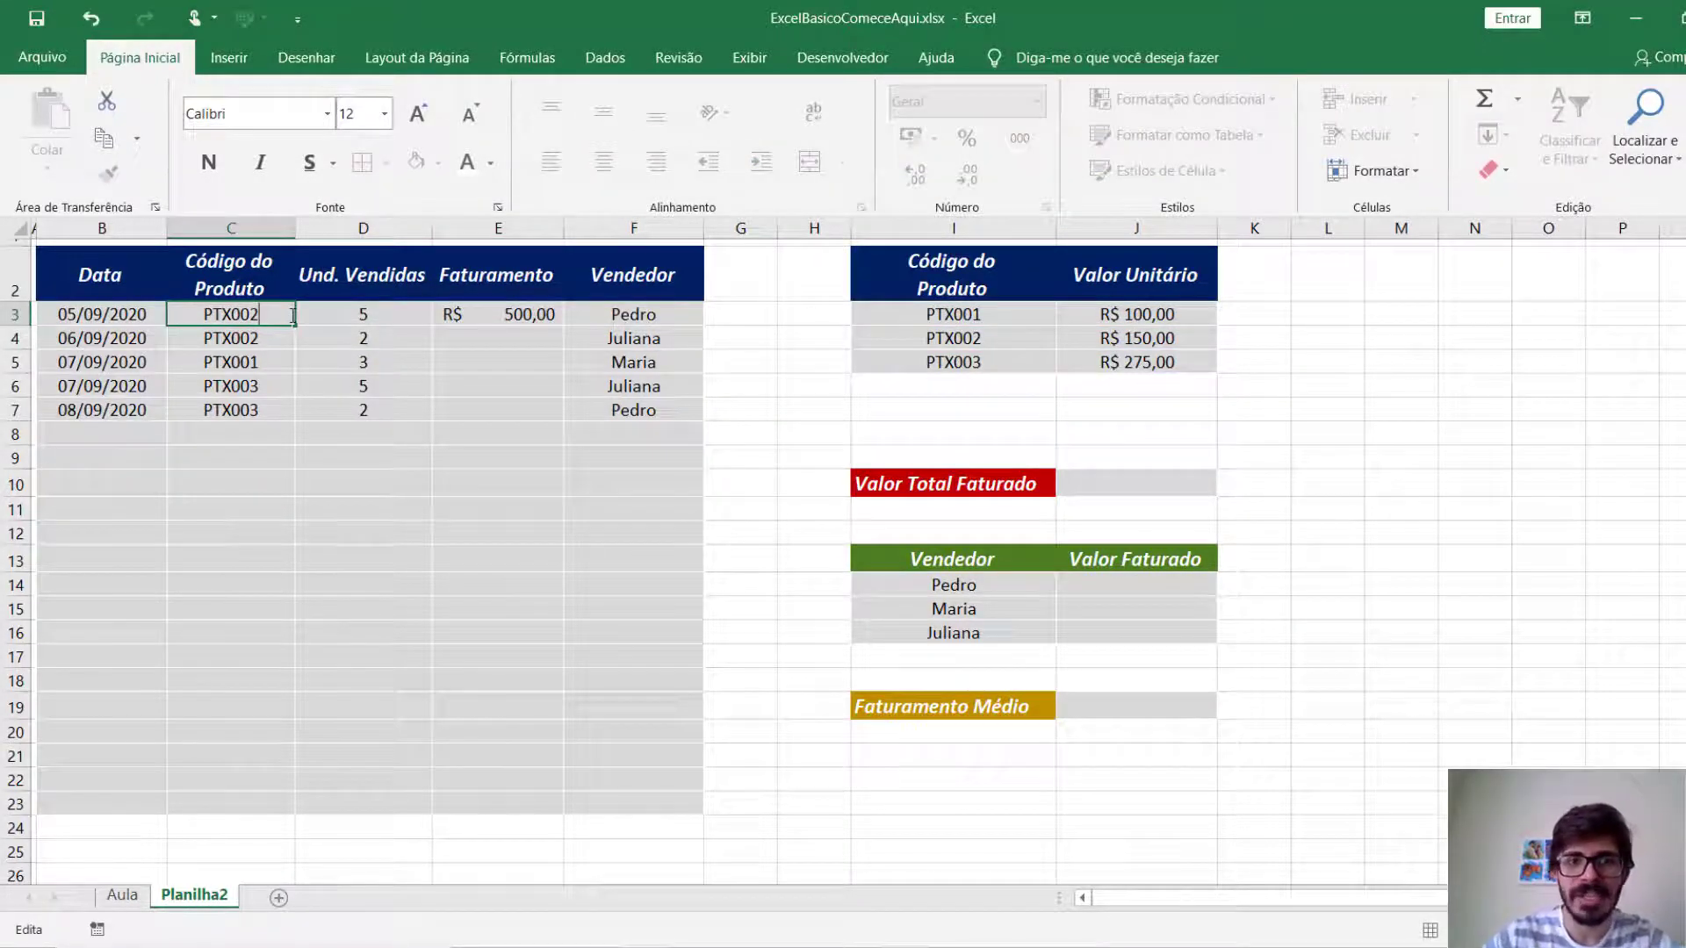
{"action": "key", "text": "Return"}
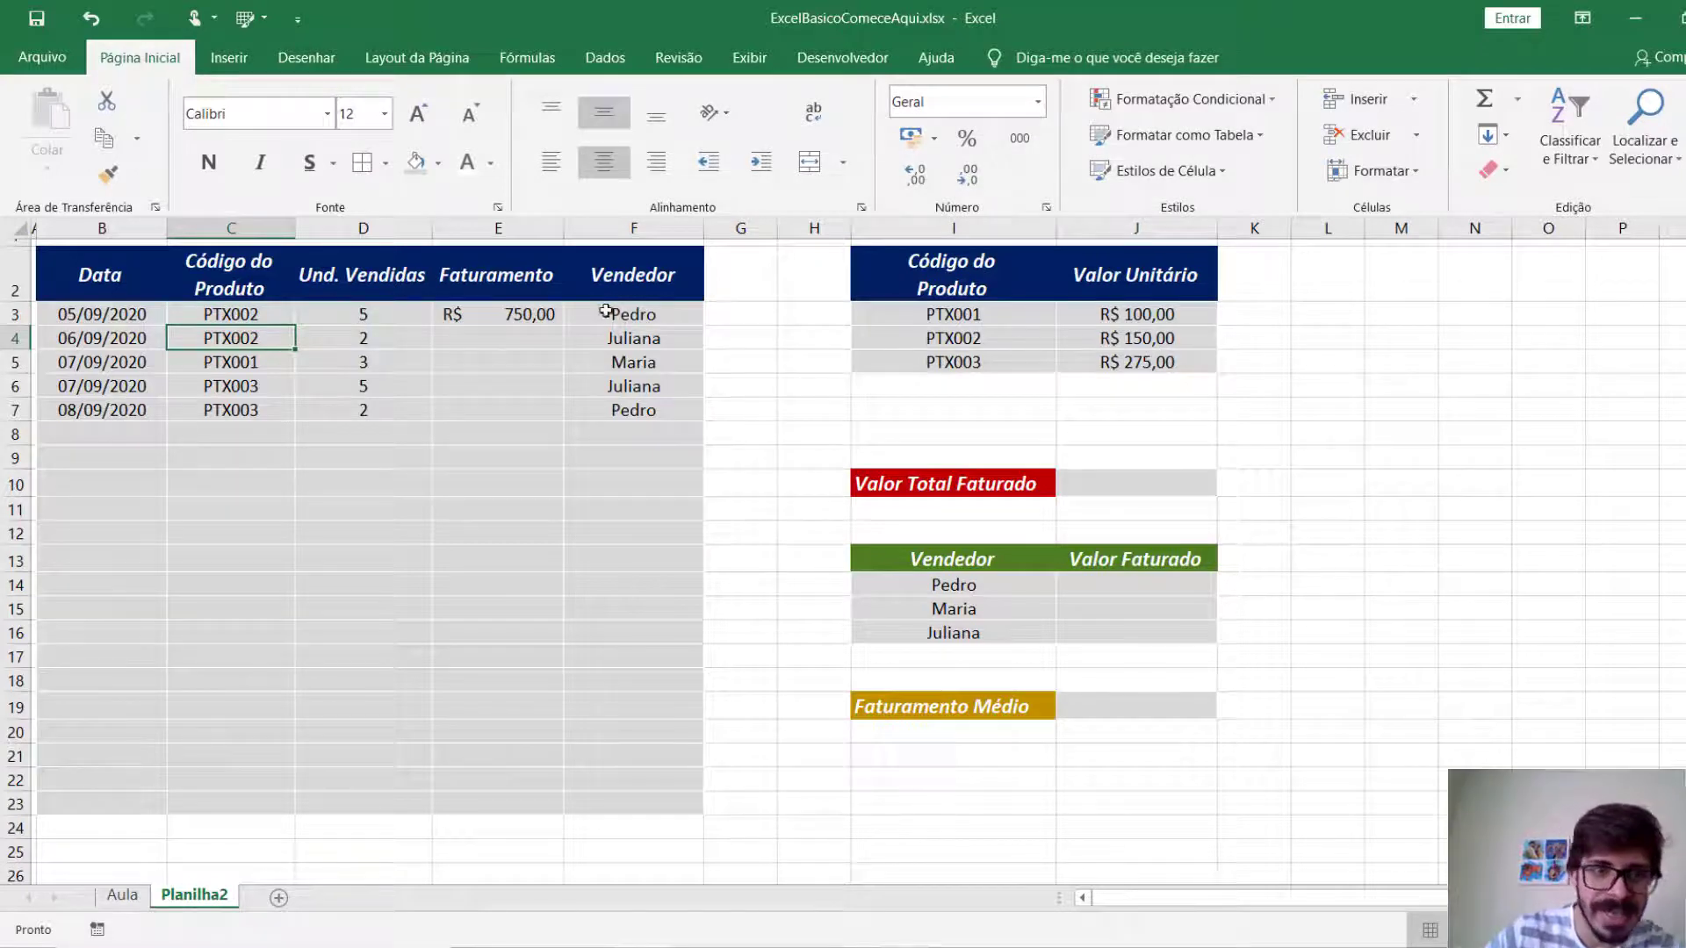
Test the E3 formula with product code PTX003 in C3 and 1 unit sold in D3.
{"action": "left_click", "coordinate": [283, 313]}
{"action": "key", "text": "F2"}
{"action": "key", "text": "BackSpace"}
{"action": "type", "text": "3"}
{"action": "key", "text": "Return"}
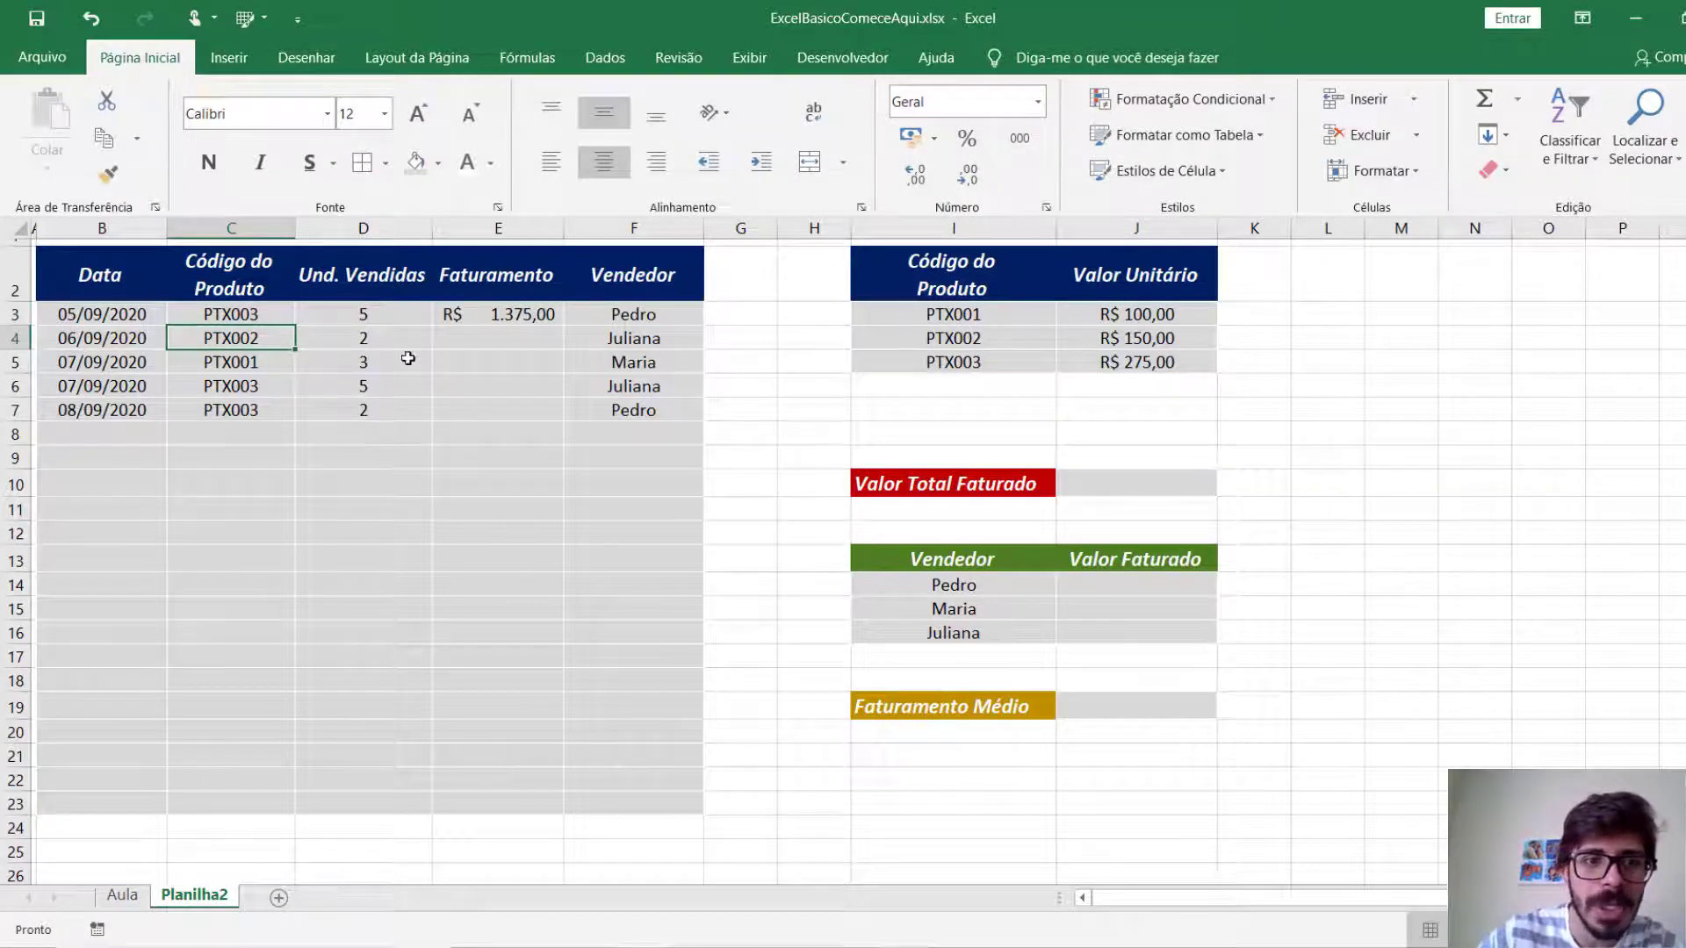
{"action": "left_click", "coordinate": [394, 306]}
{"action": "type", "text": "1"}
{"action": "key", "text": "Return"}
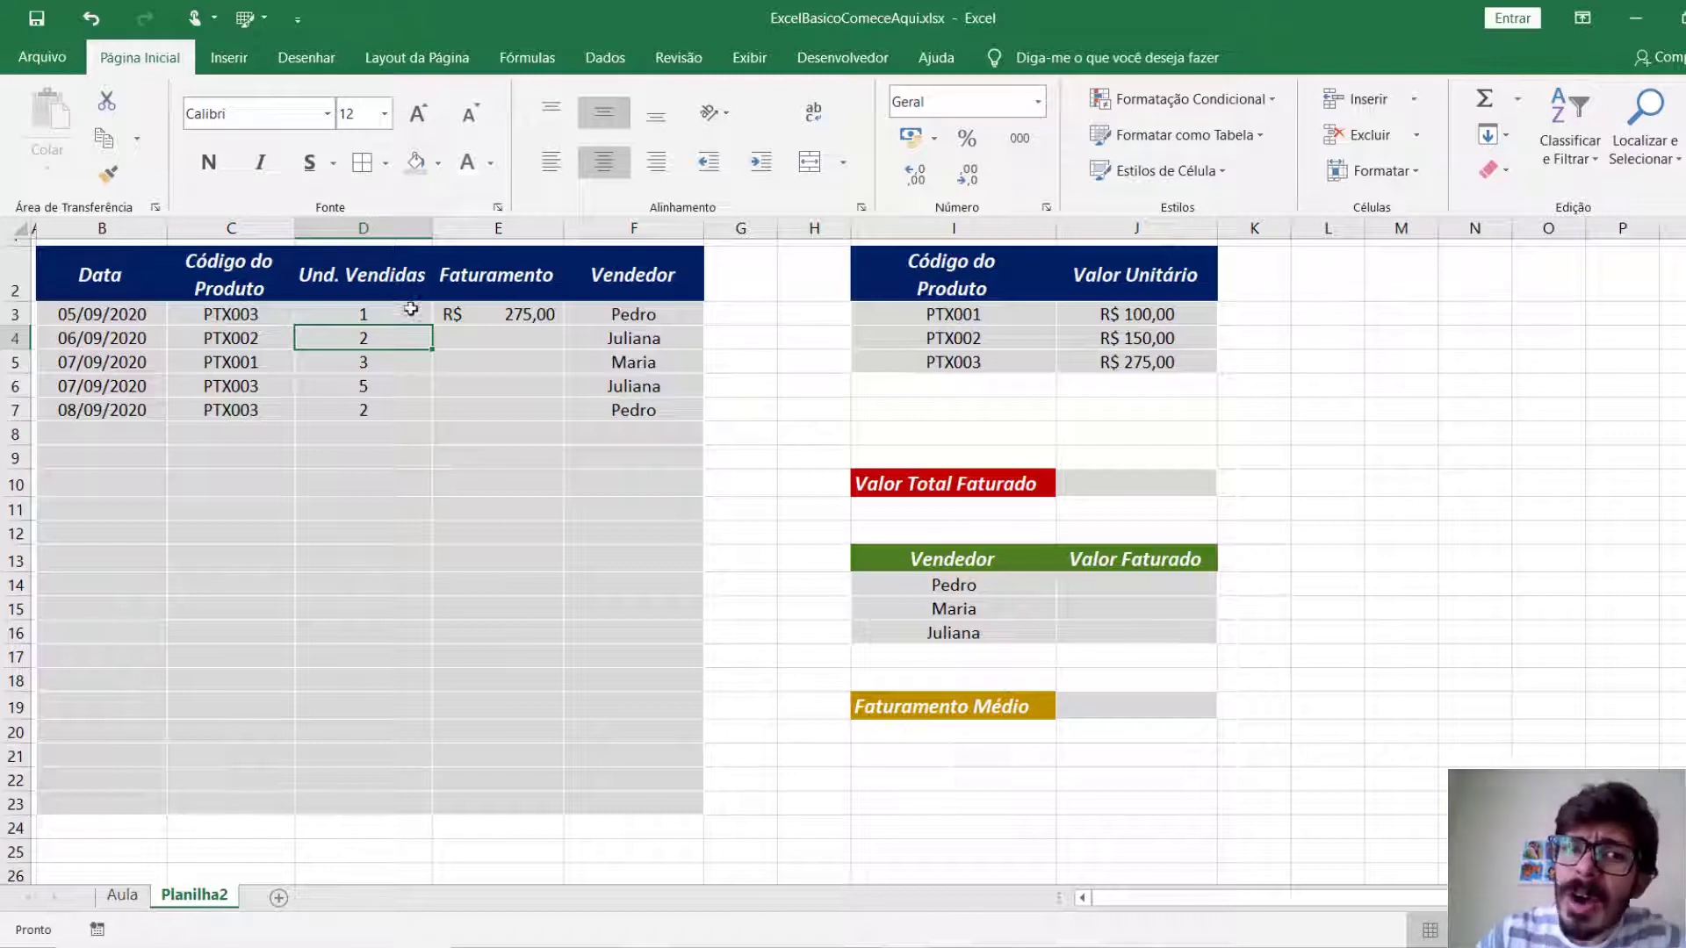
Copy the E3 formula down to E23 and compare the cell references in E3 and E4.
{"action": "left_click", "coordinate": [513, 316]}
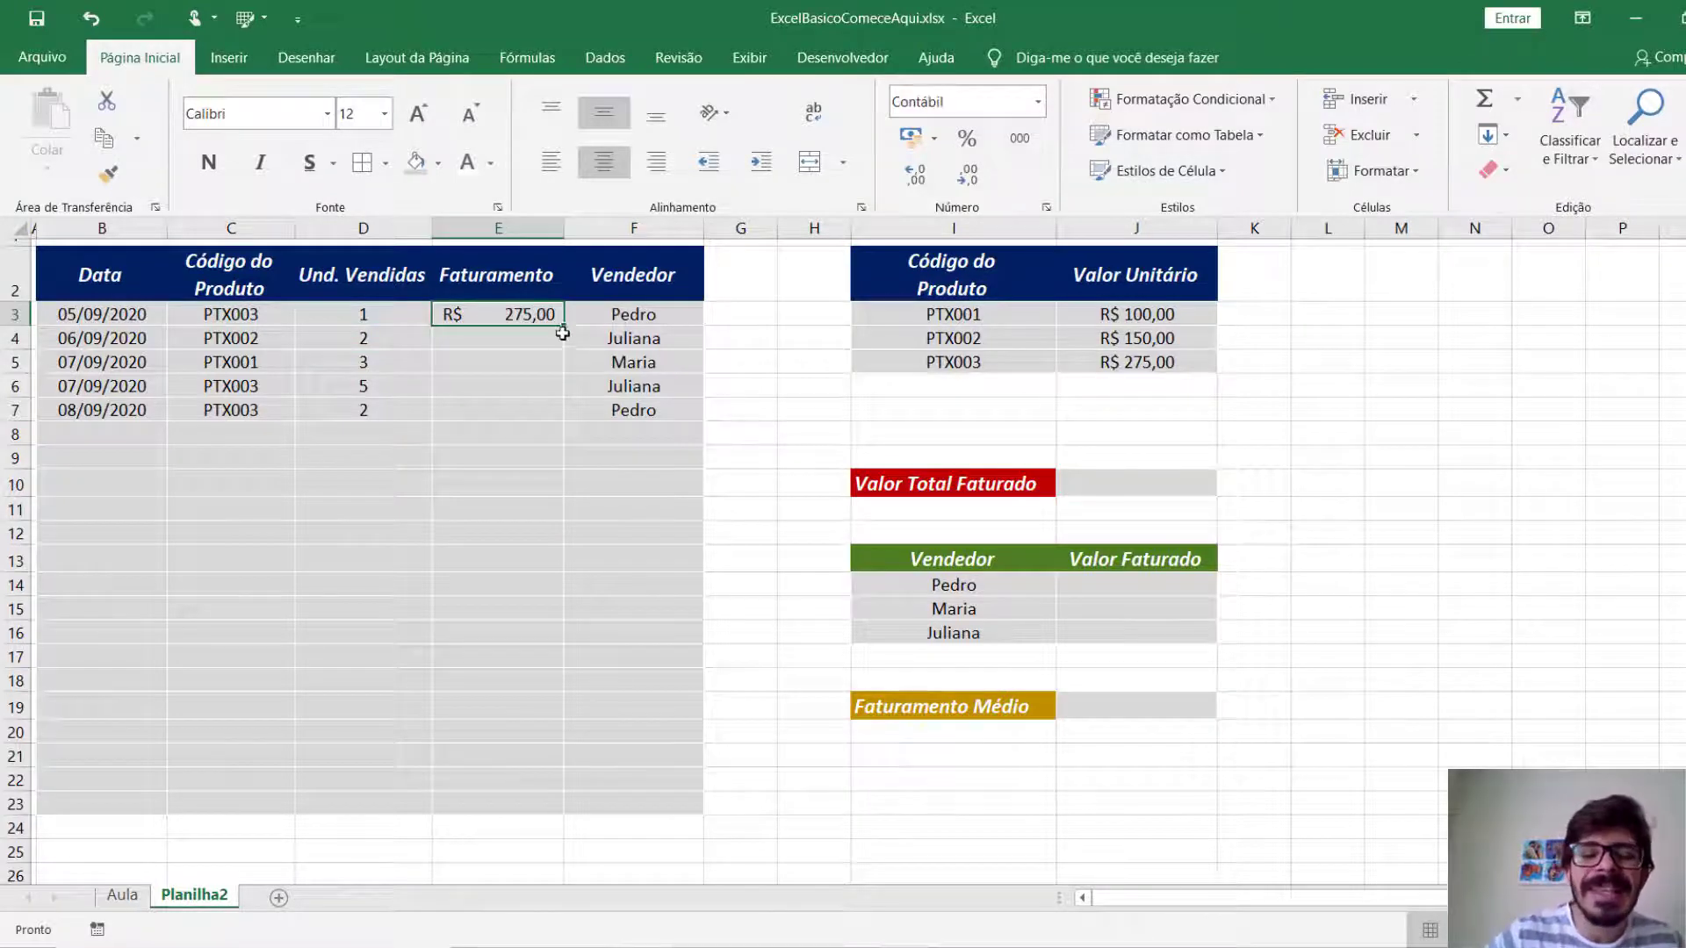
{"action": "left_click_drag", "start_coordinate": [566, 327], "coordinate": [553, 812]}
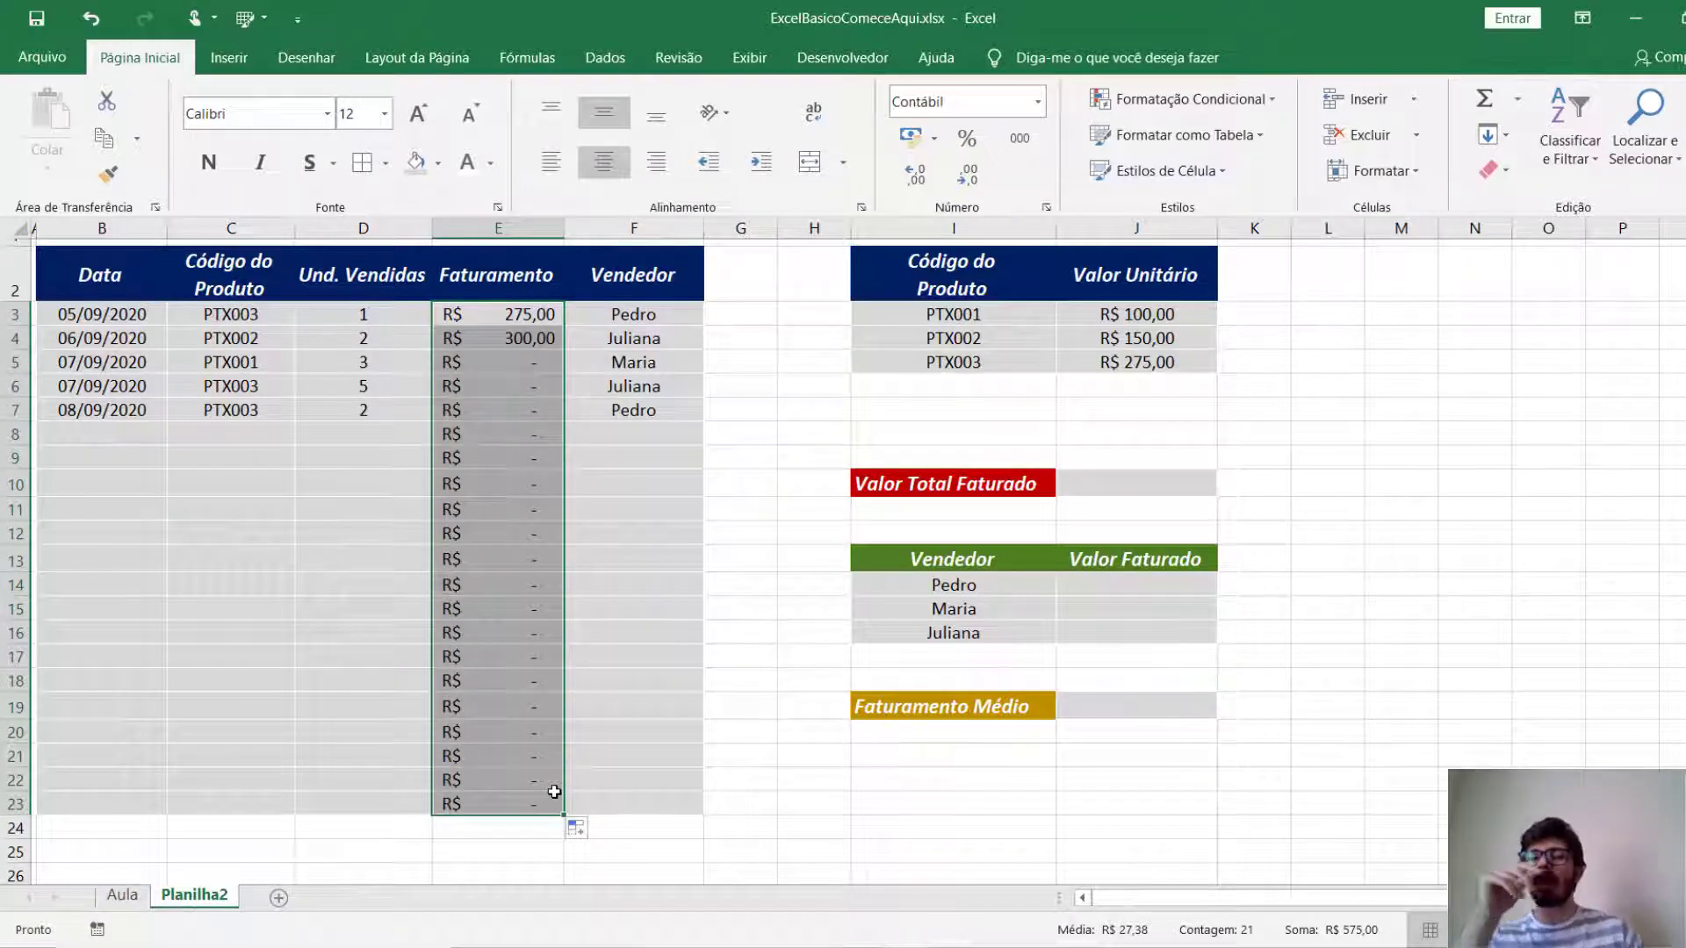
{"action": "left_click", "coordinate": [529, 340]}
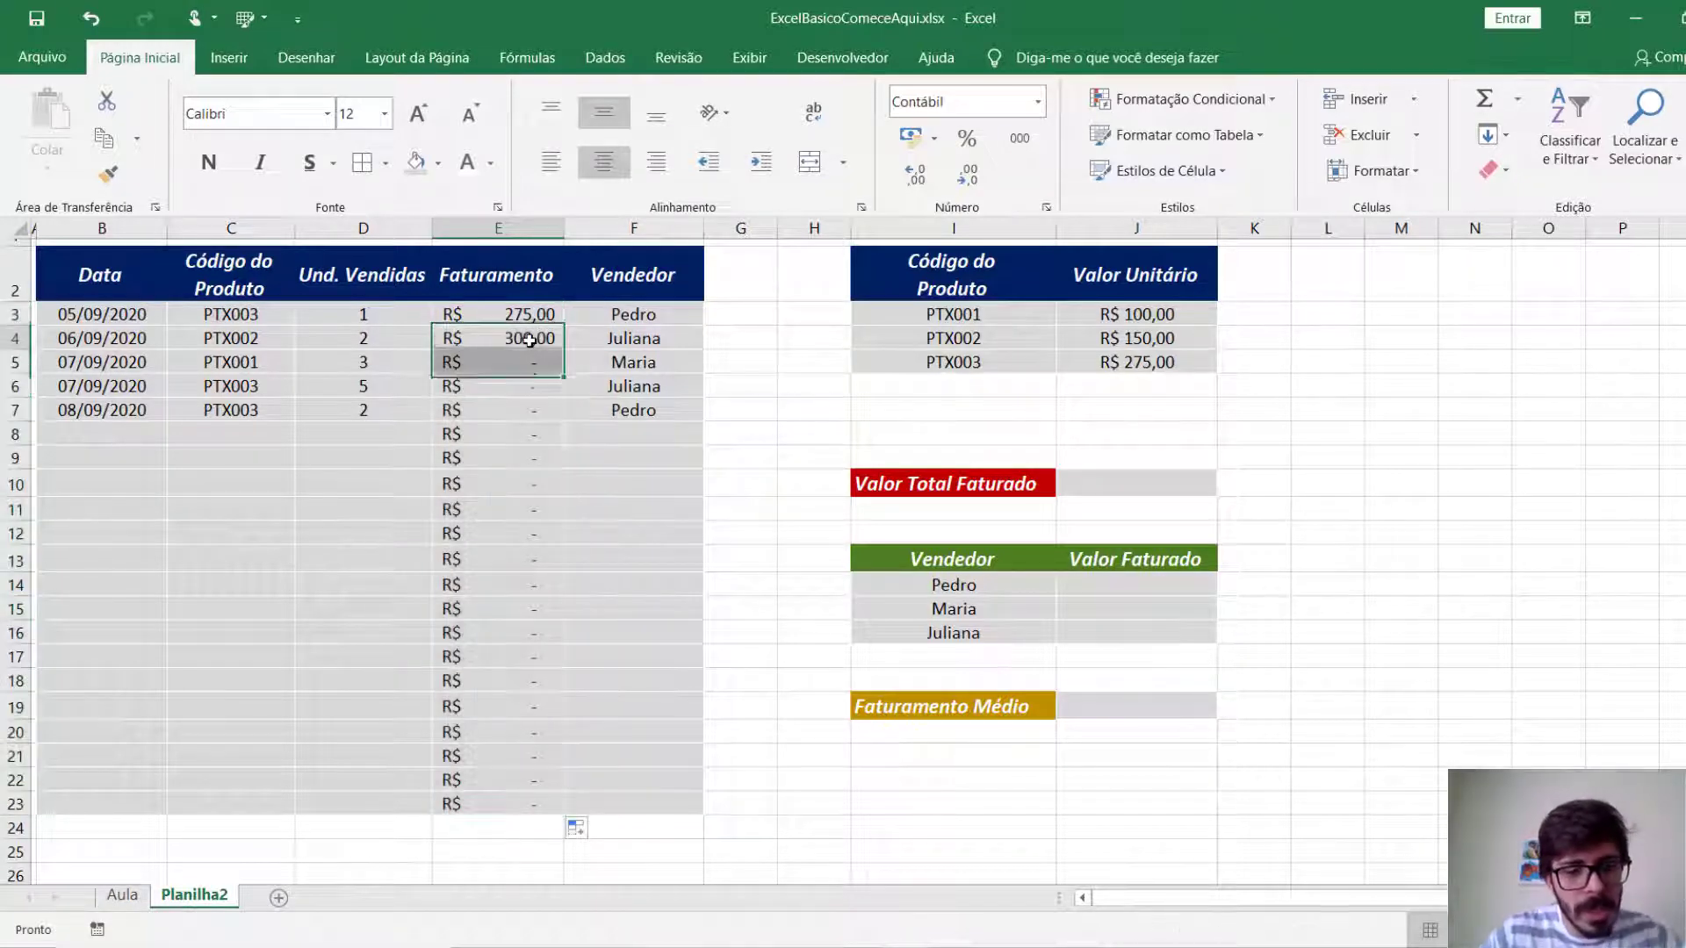
{"action": "left_click", "coordinate": [545, 315]}
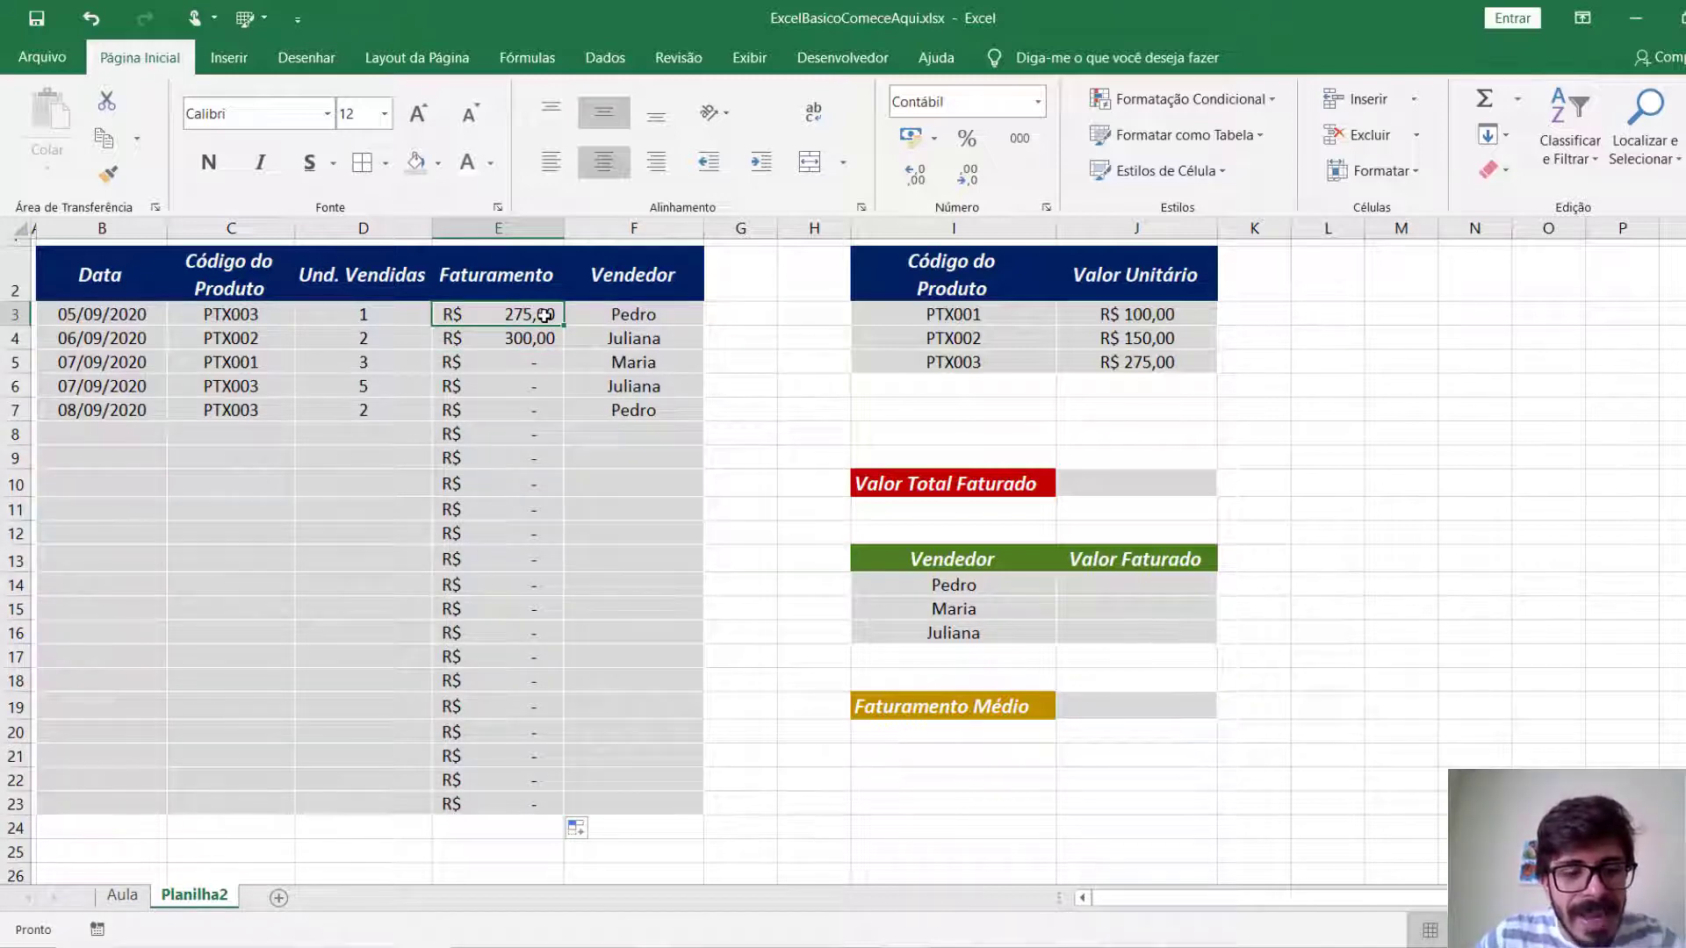
{"action": "double_click", "coordinate": [545, 314]}
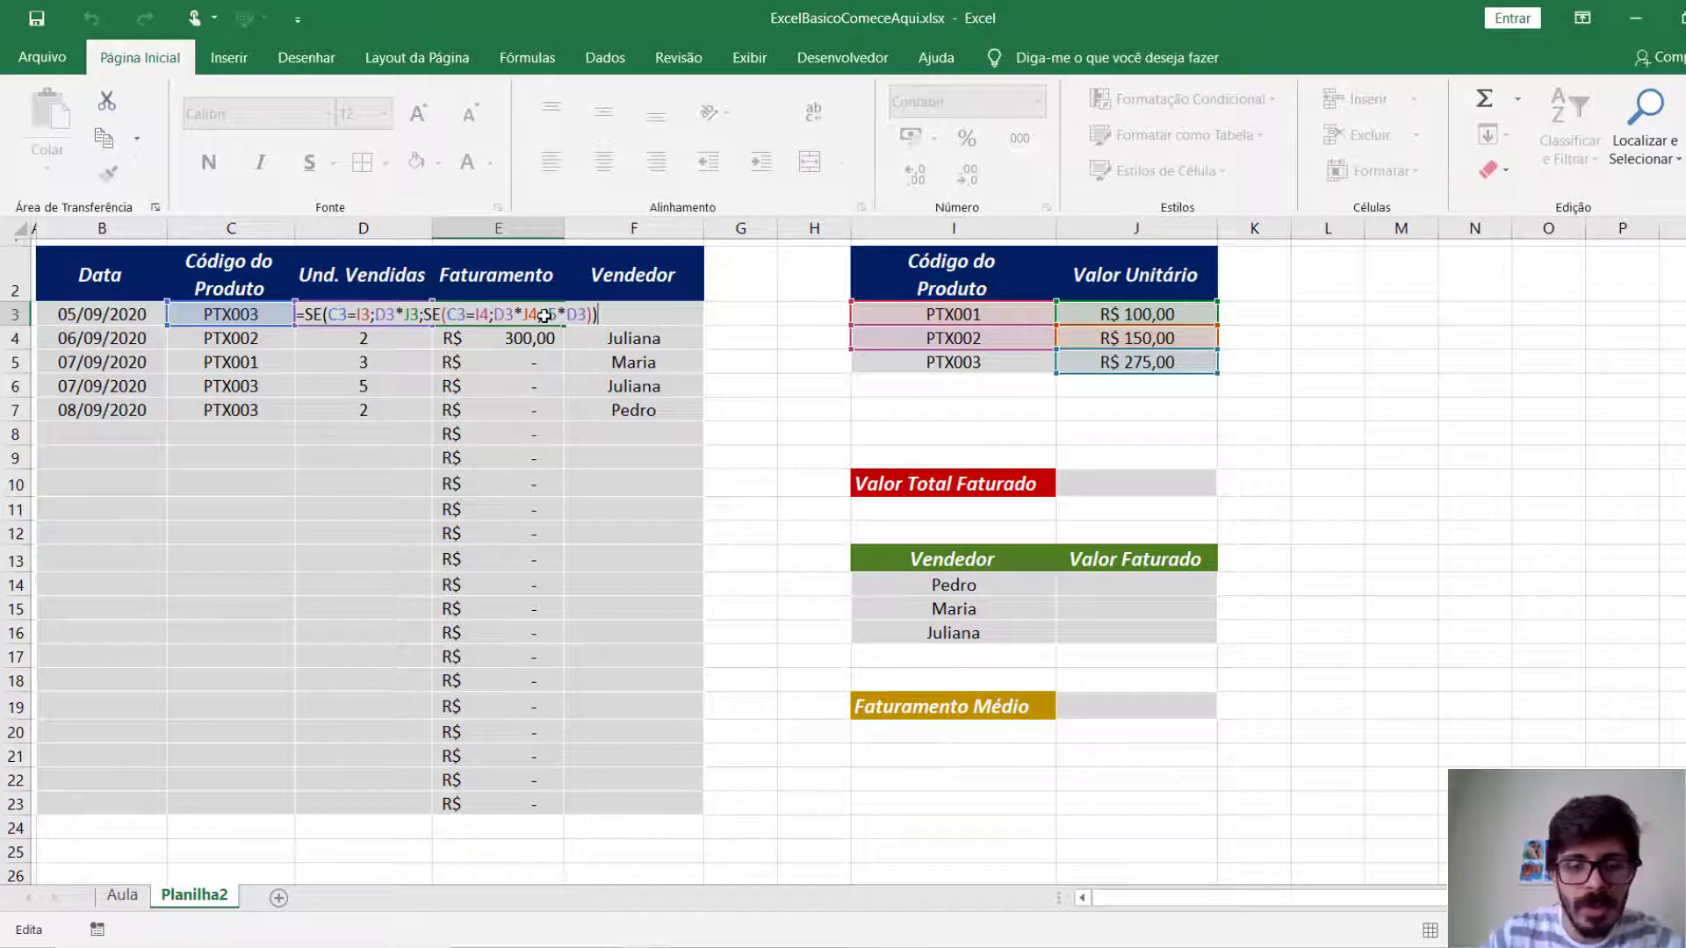
{"action": "key", "text": "ctrl+Return"}
{"action": "key", "text": "Down"}
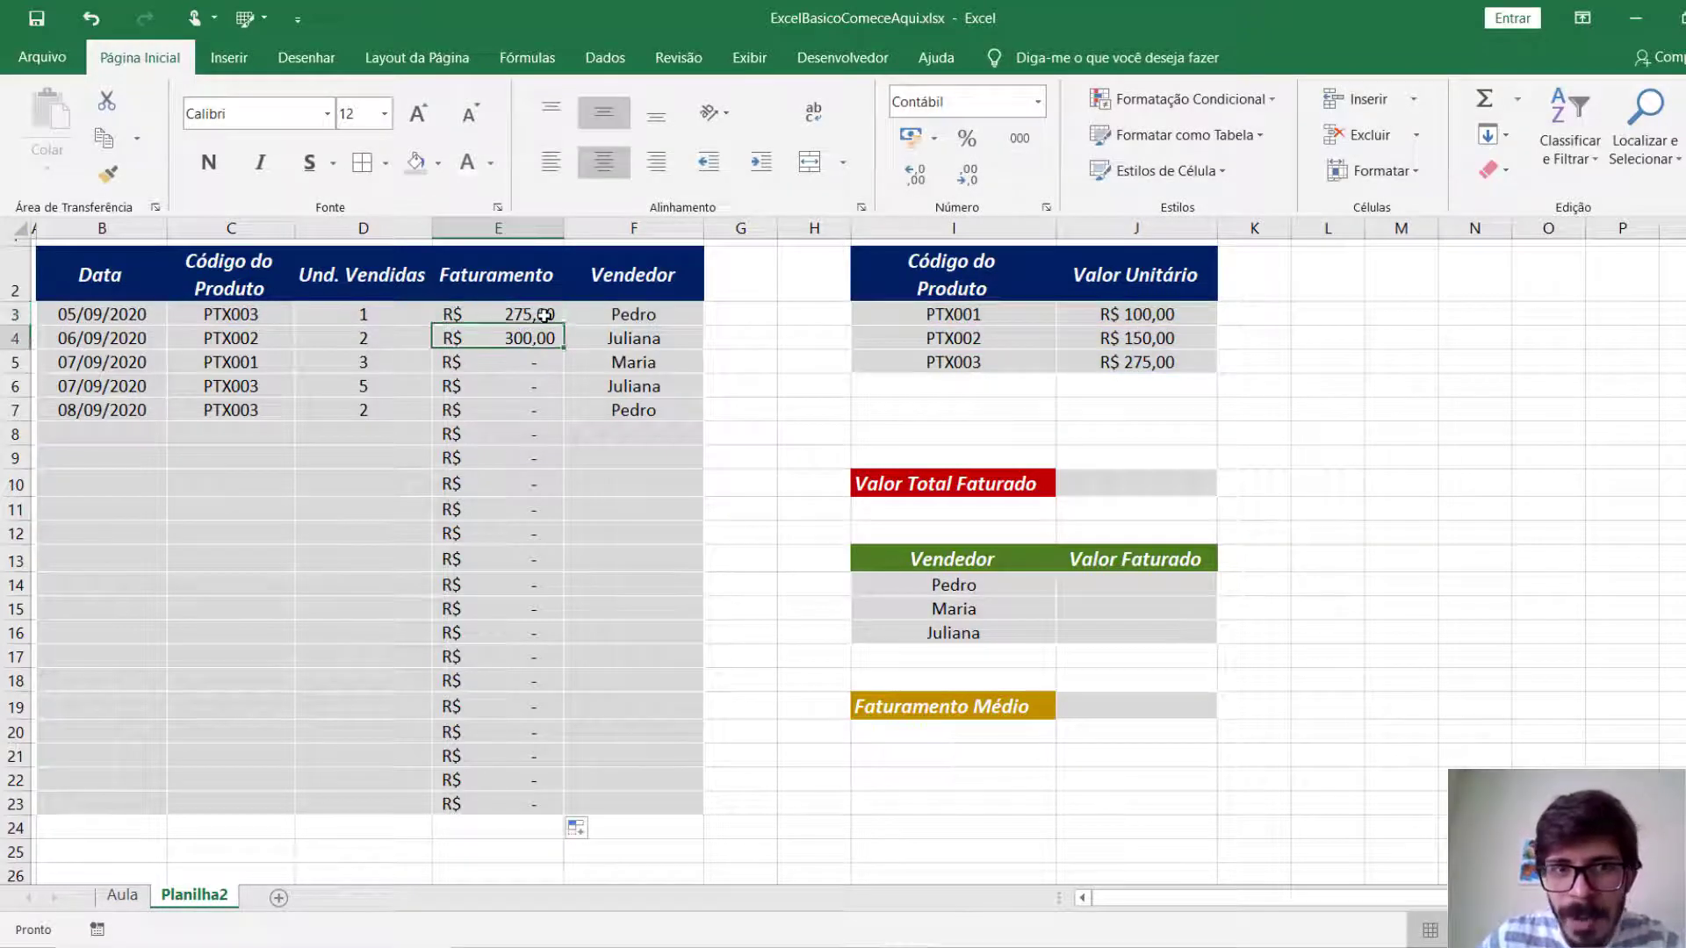
{"action": "key", "text": "F2"}
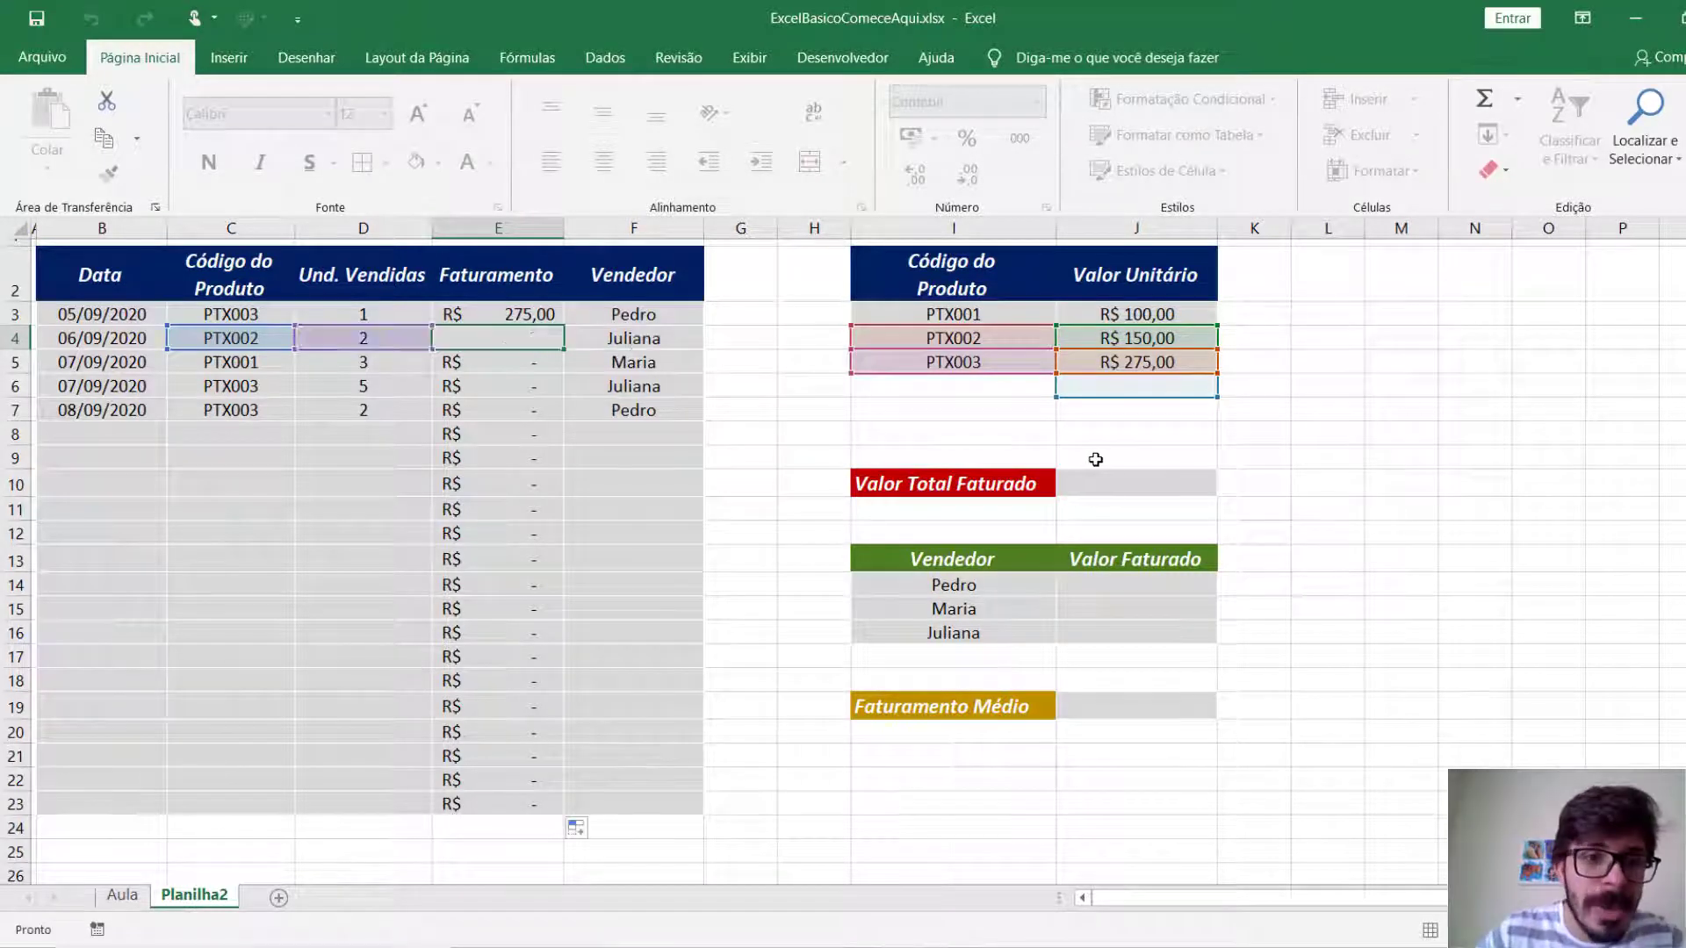
Clear the copied formulas from E4:E23.
{"action": "key", "text": "ctrl+Return"}
{"action": "double_click", "coordinate": [564, 349]}
{"action": "left_click", "coordinate": [546, 803], "text": "shift"}
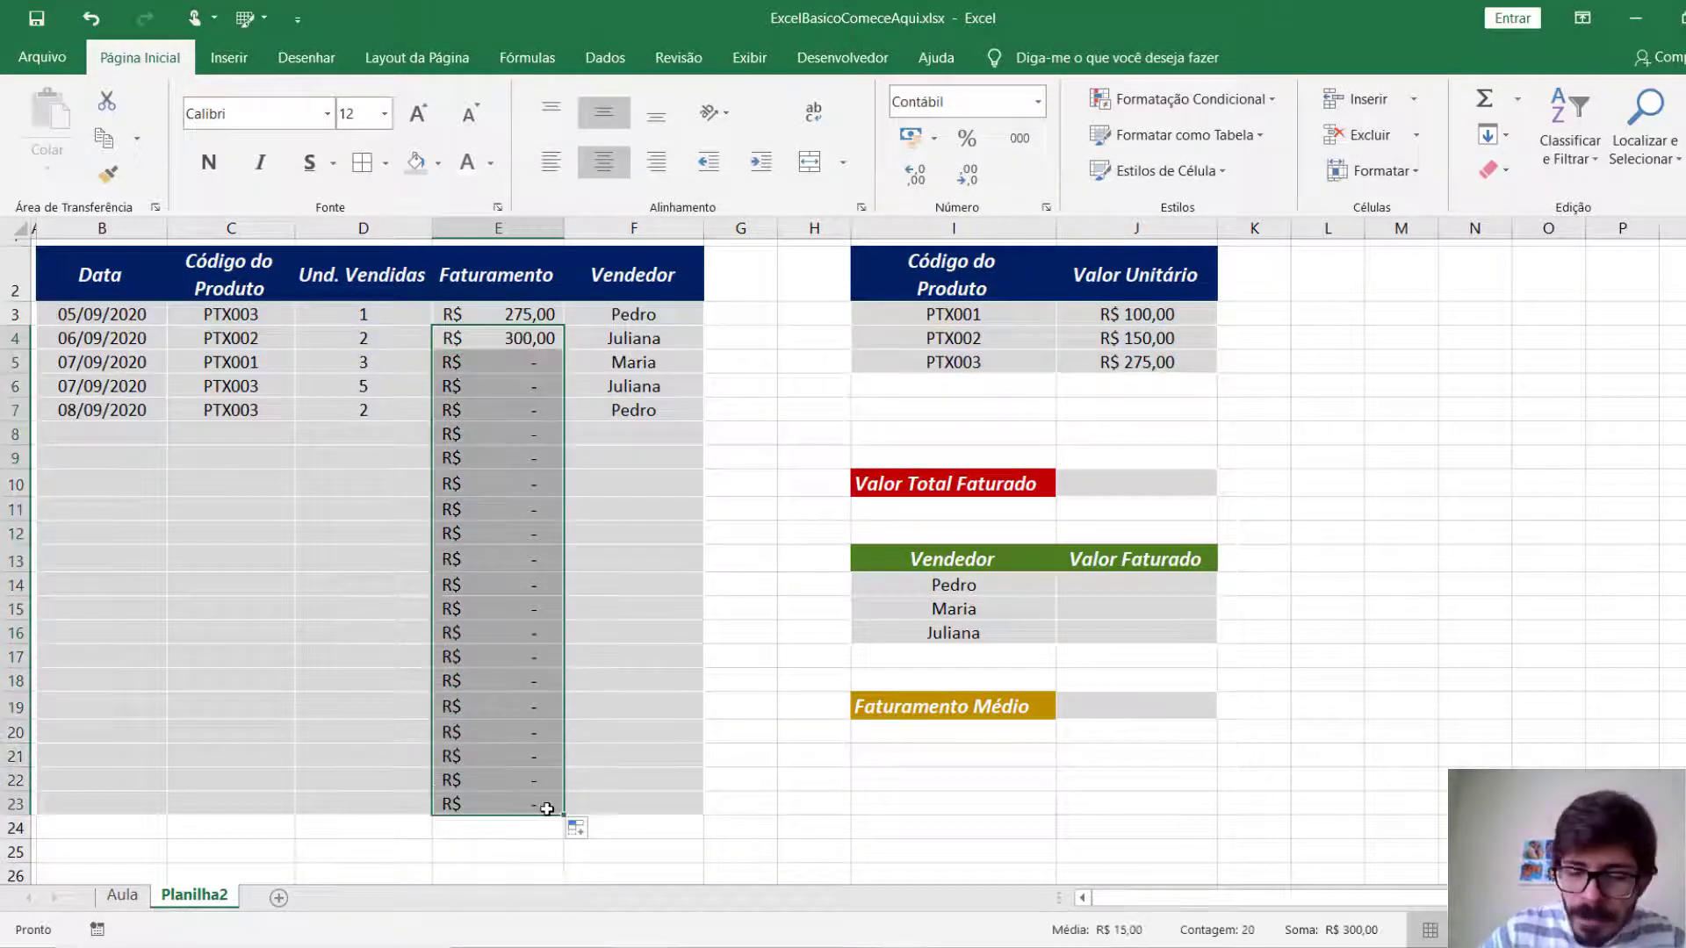
{"action": "key", "text": "Delete"}
Make the I3 and J3 references in the E3 formula absolute as $I$3 and $J$3.
{"action": "left_click", "coordinate": [512, 317]}
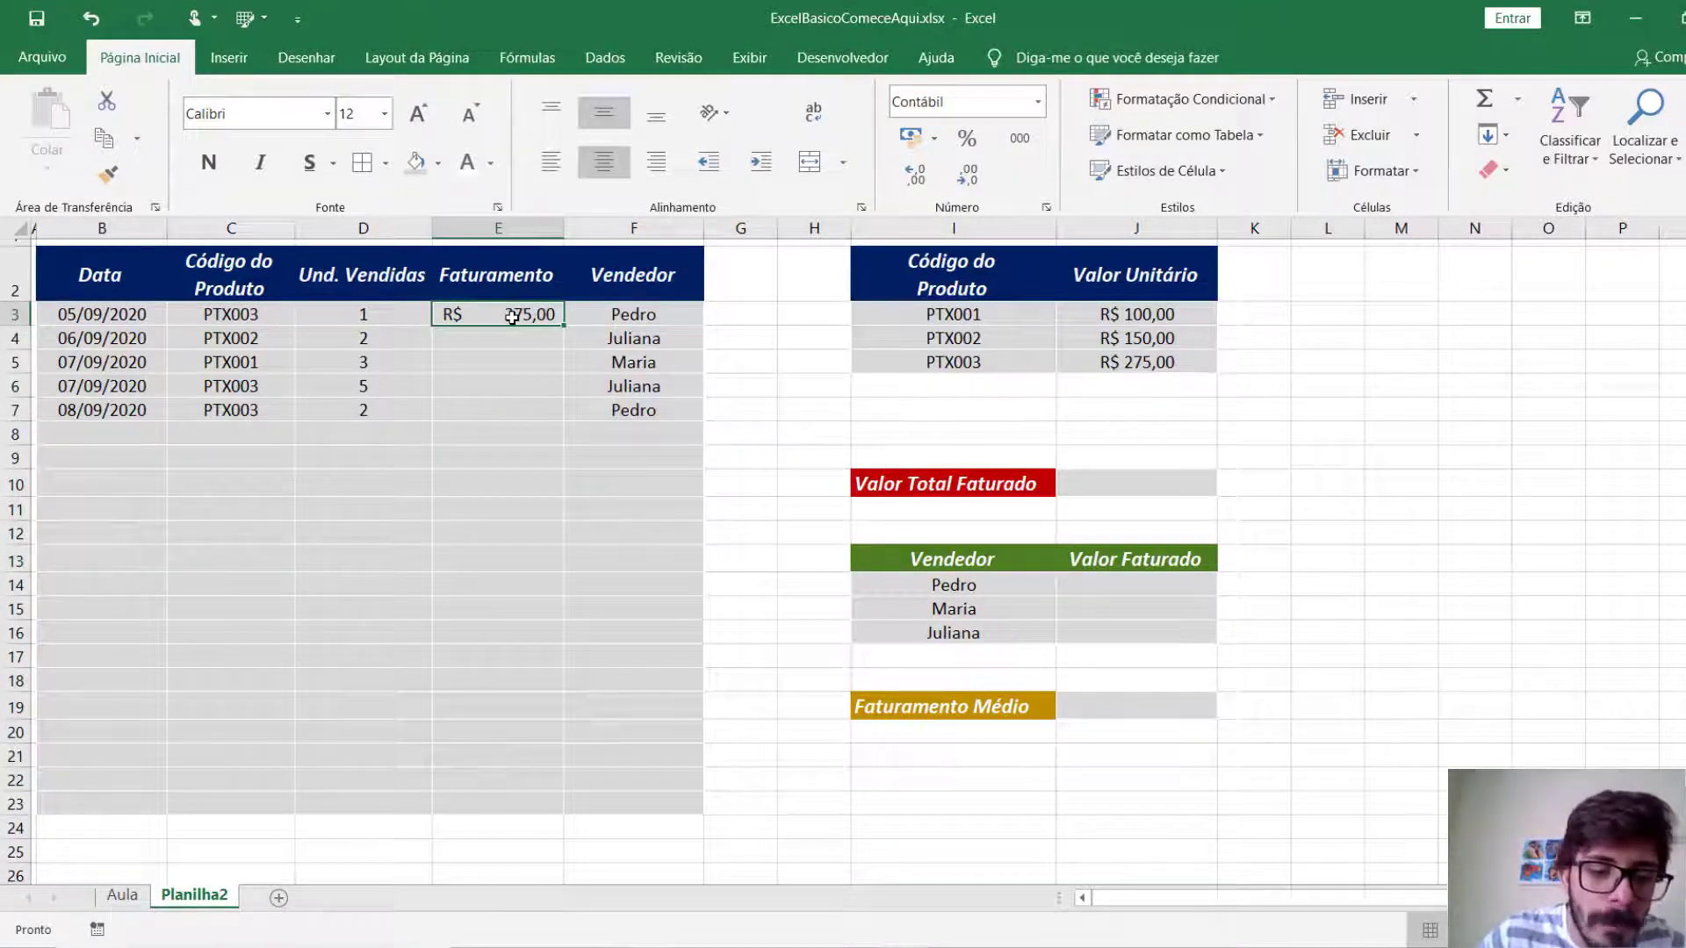
{"action": "double_click", "coordinate": [512, 317]}
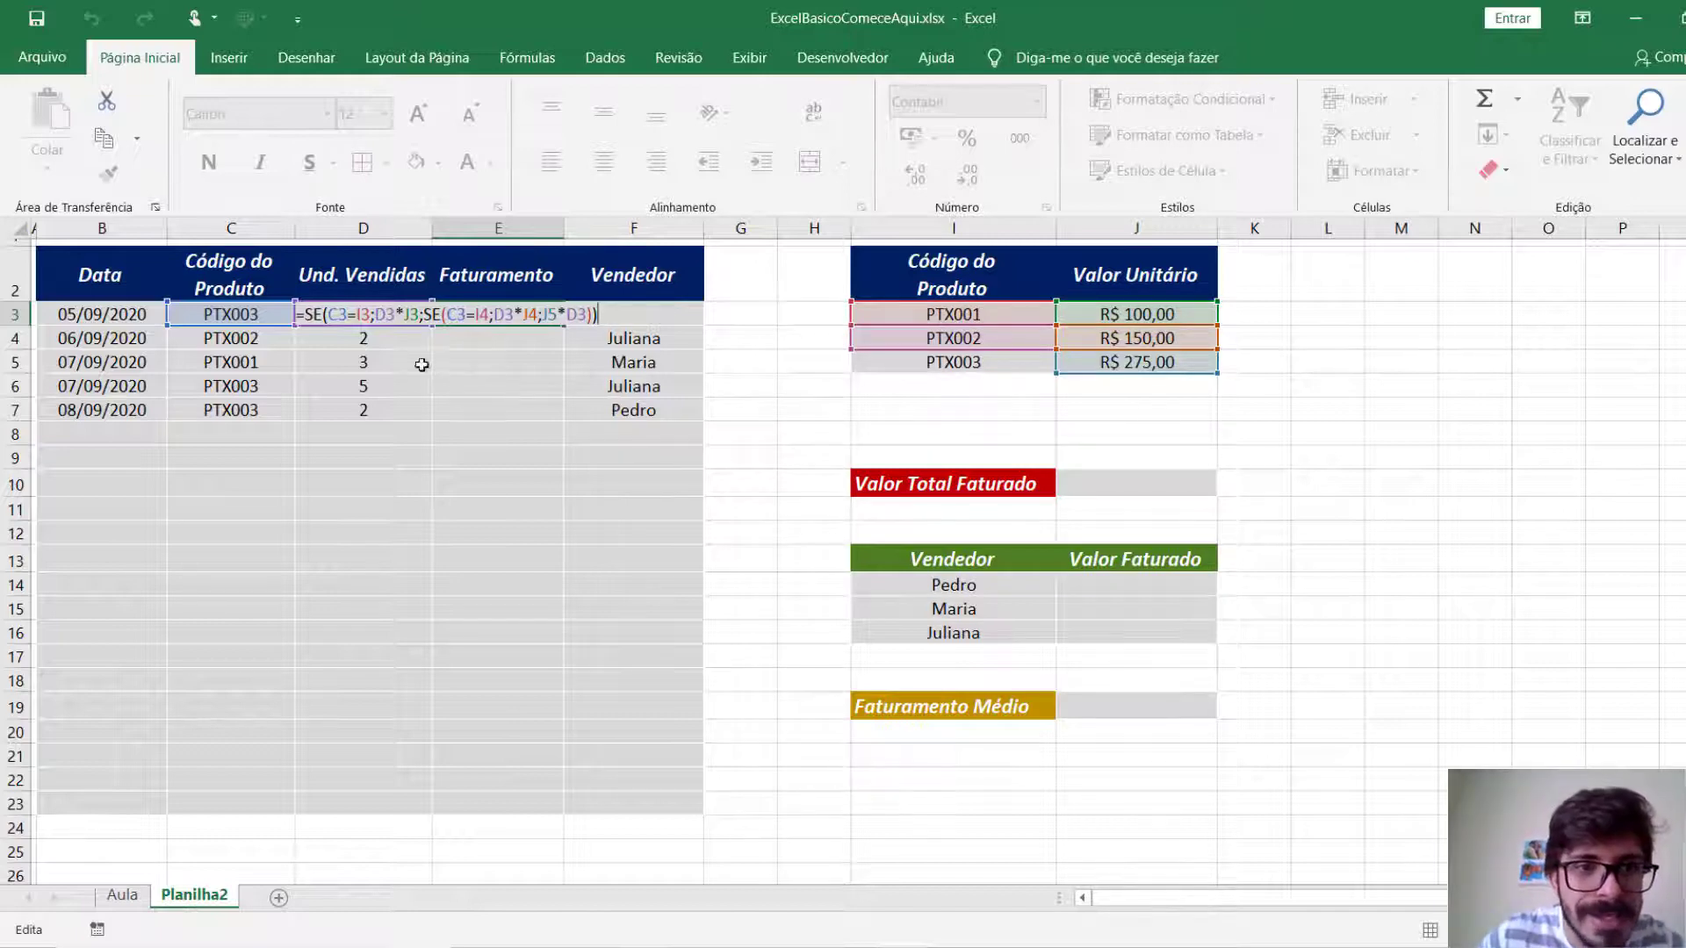
{"action": "left_click", "coordinate": [358, 313]}
{"action": "key", "text": "F4"}
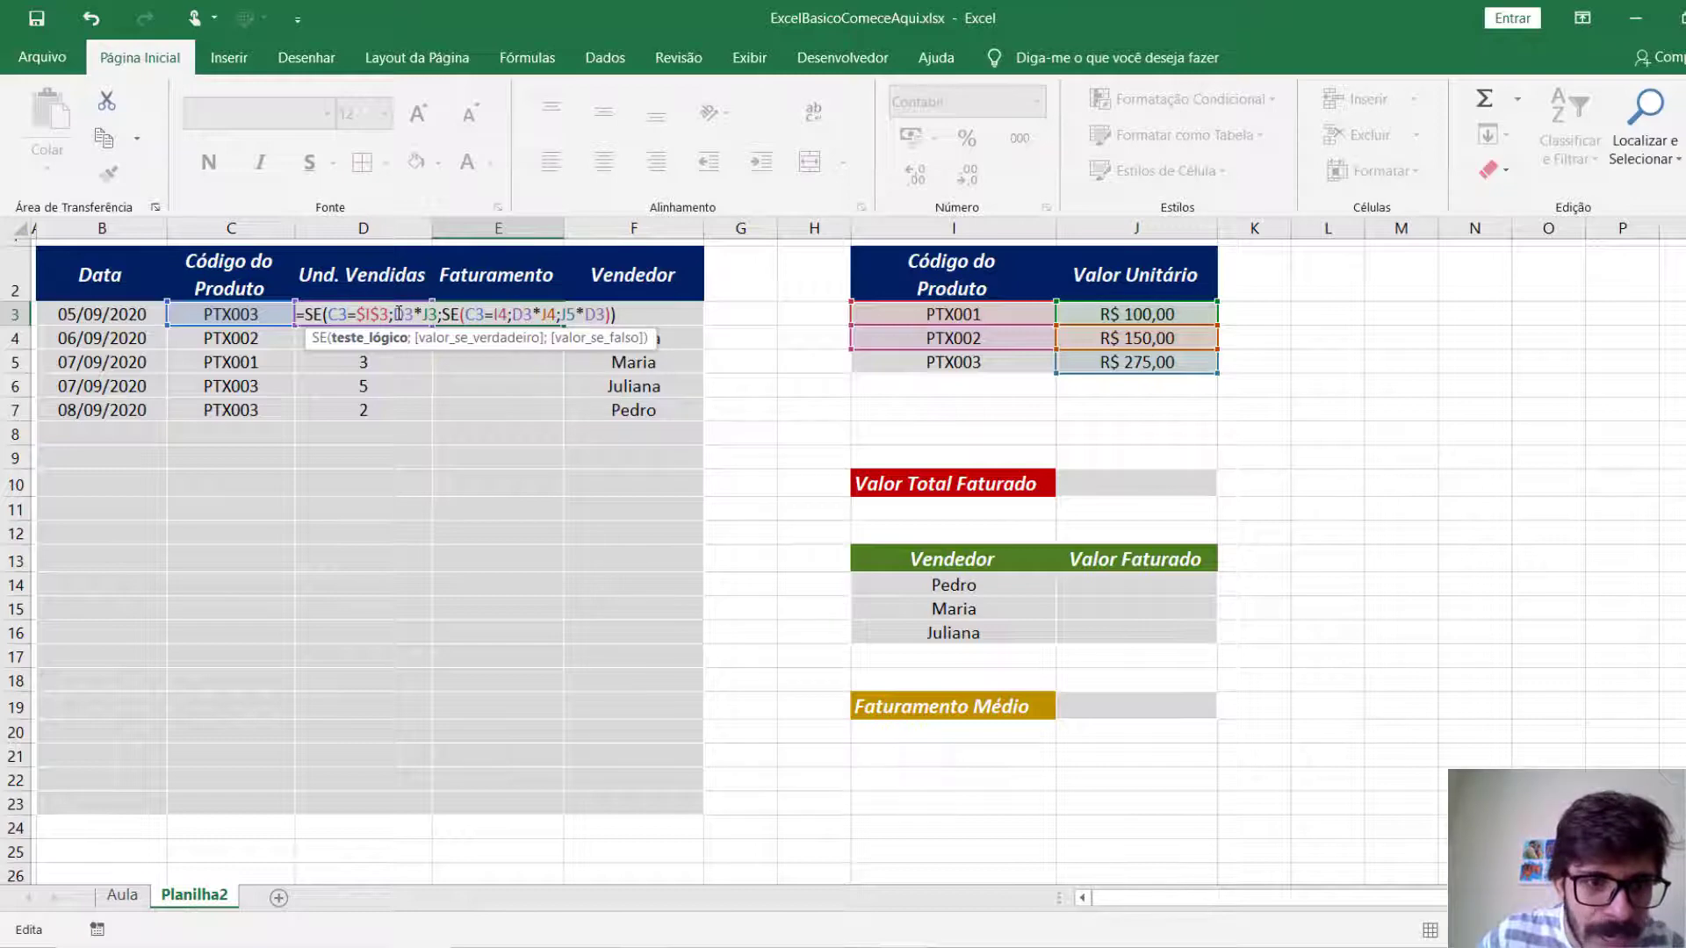
{"action": "left_click", "coordinate": [428, 314]}
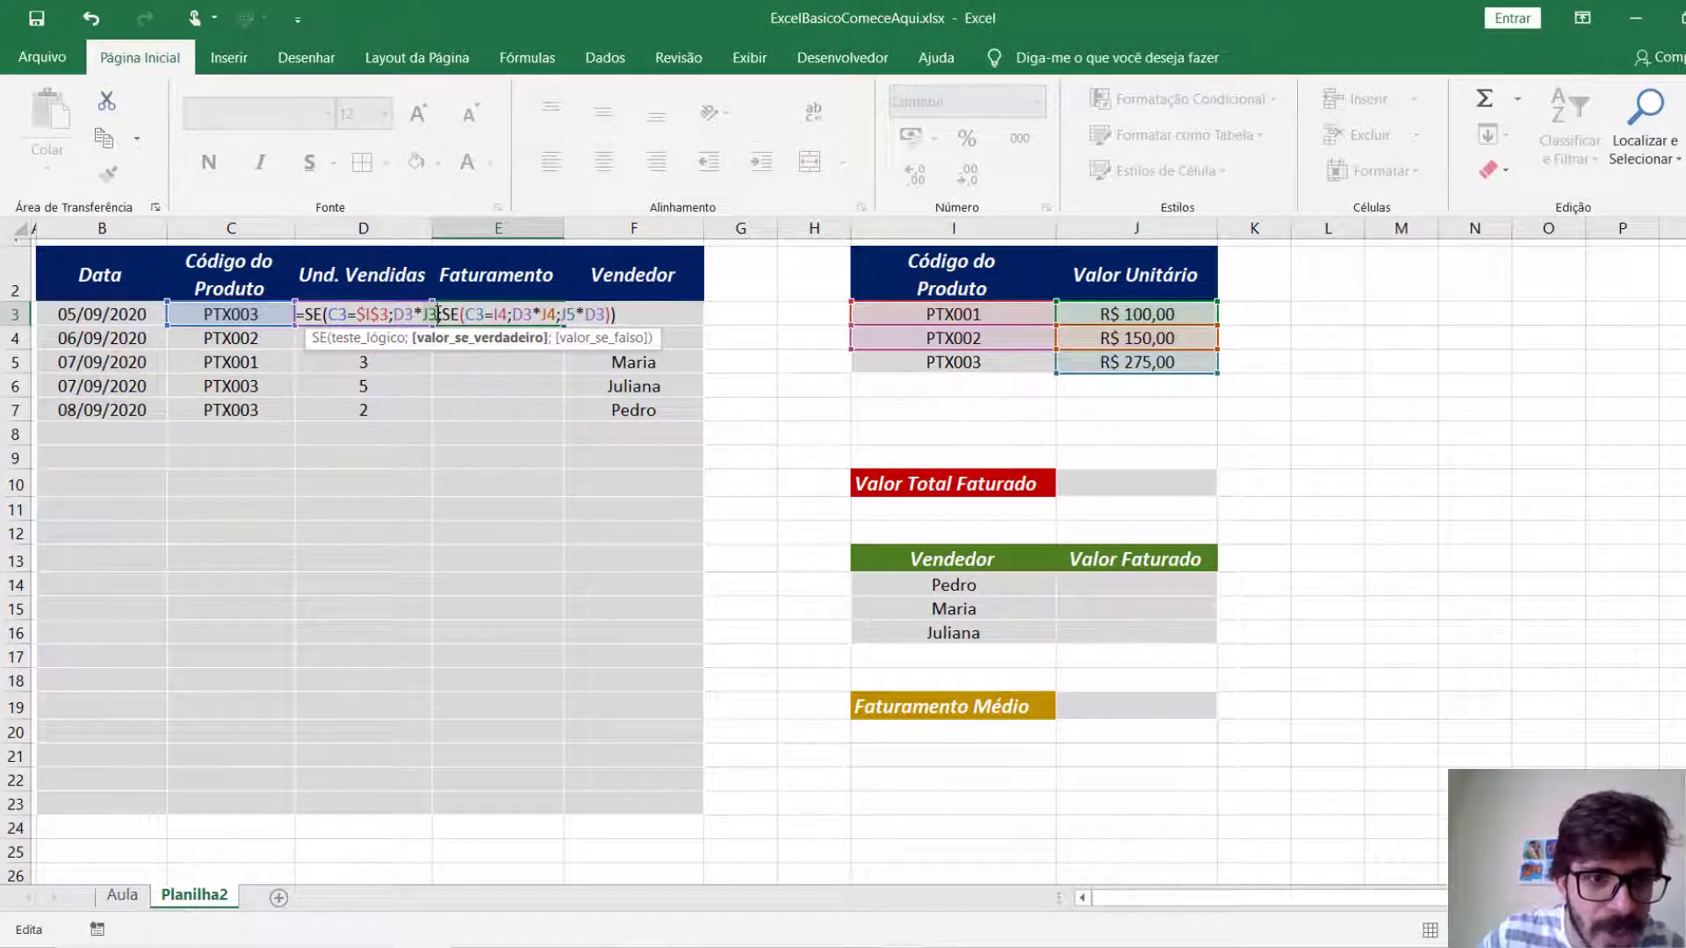
{"action": "key", "text": "F4"}
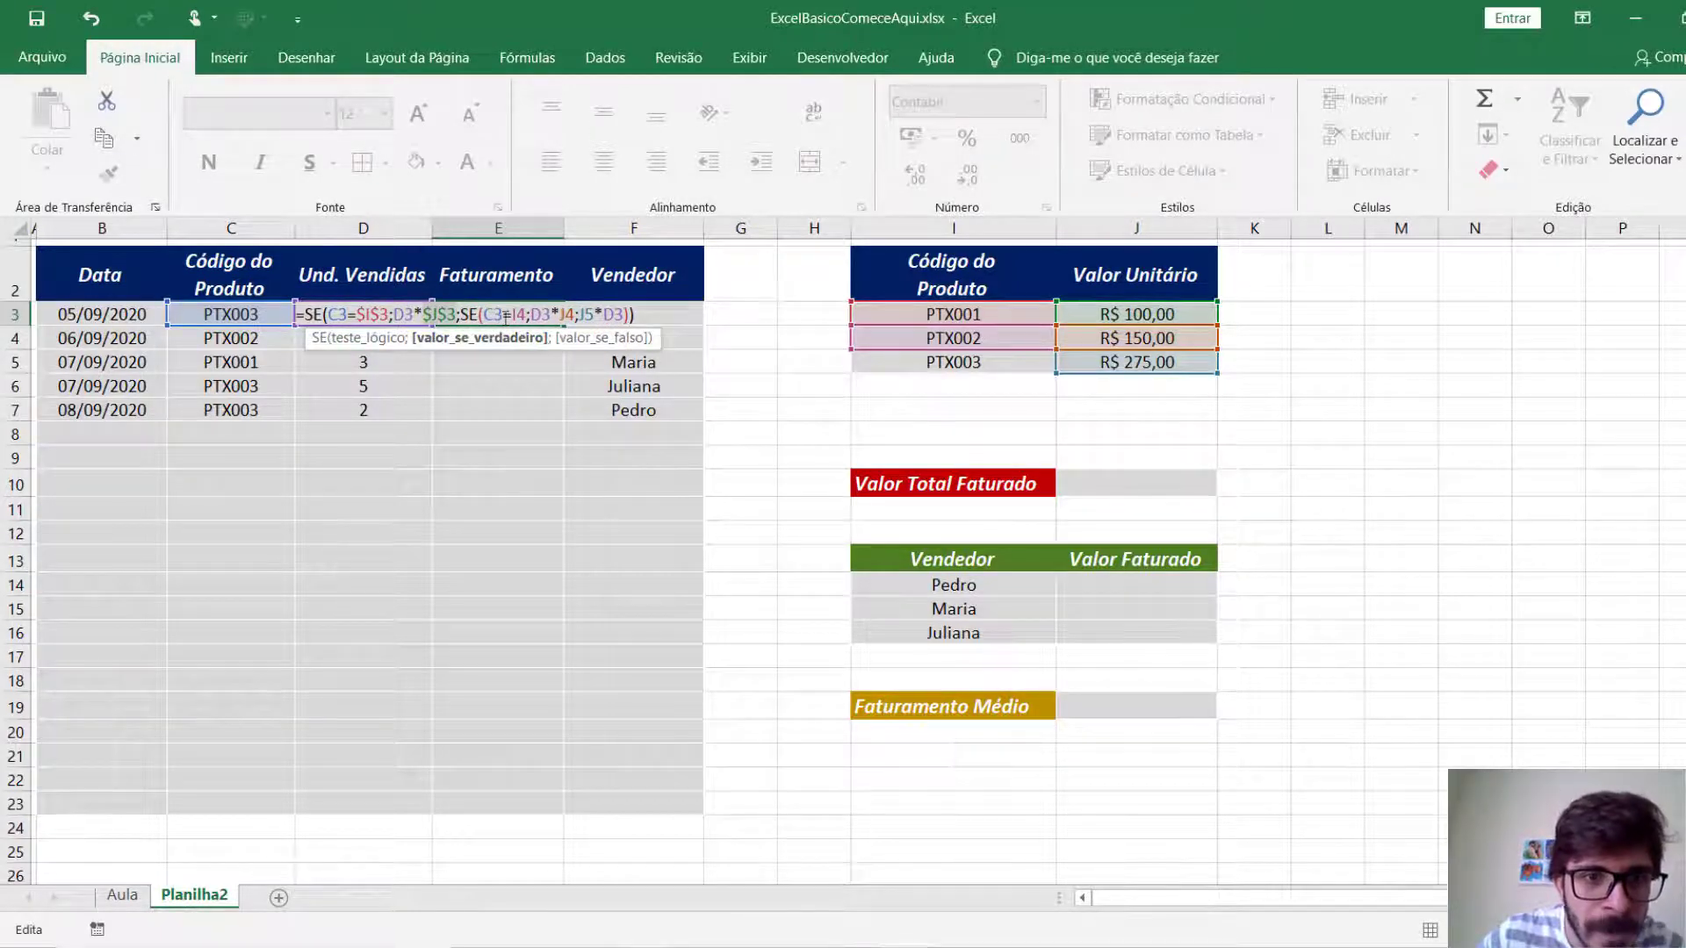
Lock the nested SE's references as $I$4, $J$4 and $J$5, and finish the E3 formula.
{"action": "left_click", "coordinate": [517, 315]}
{"action": "key", "text": "F4"}
{"action": "left_click", "coordinate": [584, 315]}
{"action": "key", "text": "F4"}
{"action": "left_click", "coordinate": [622, 316]}
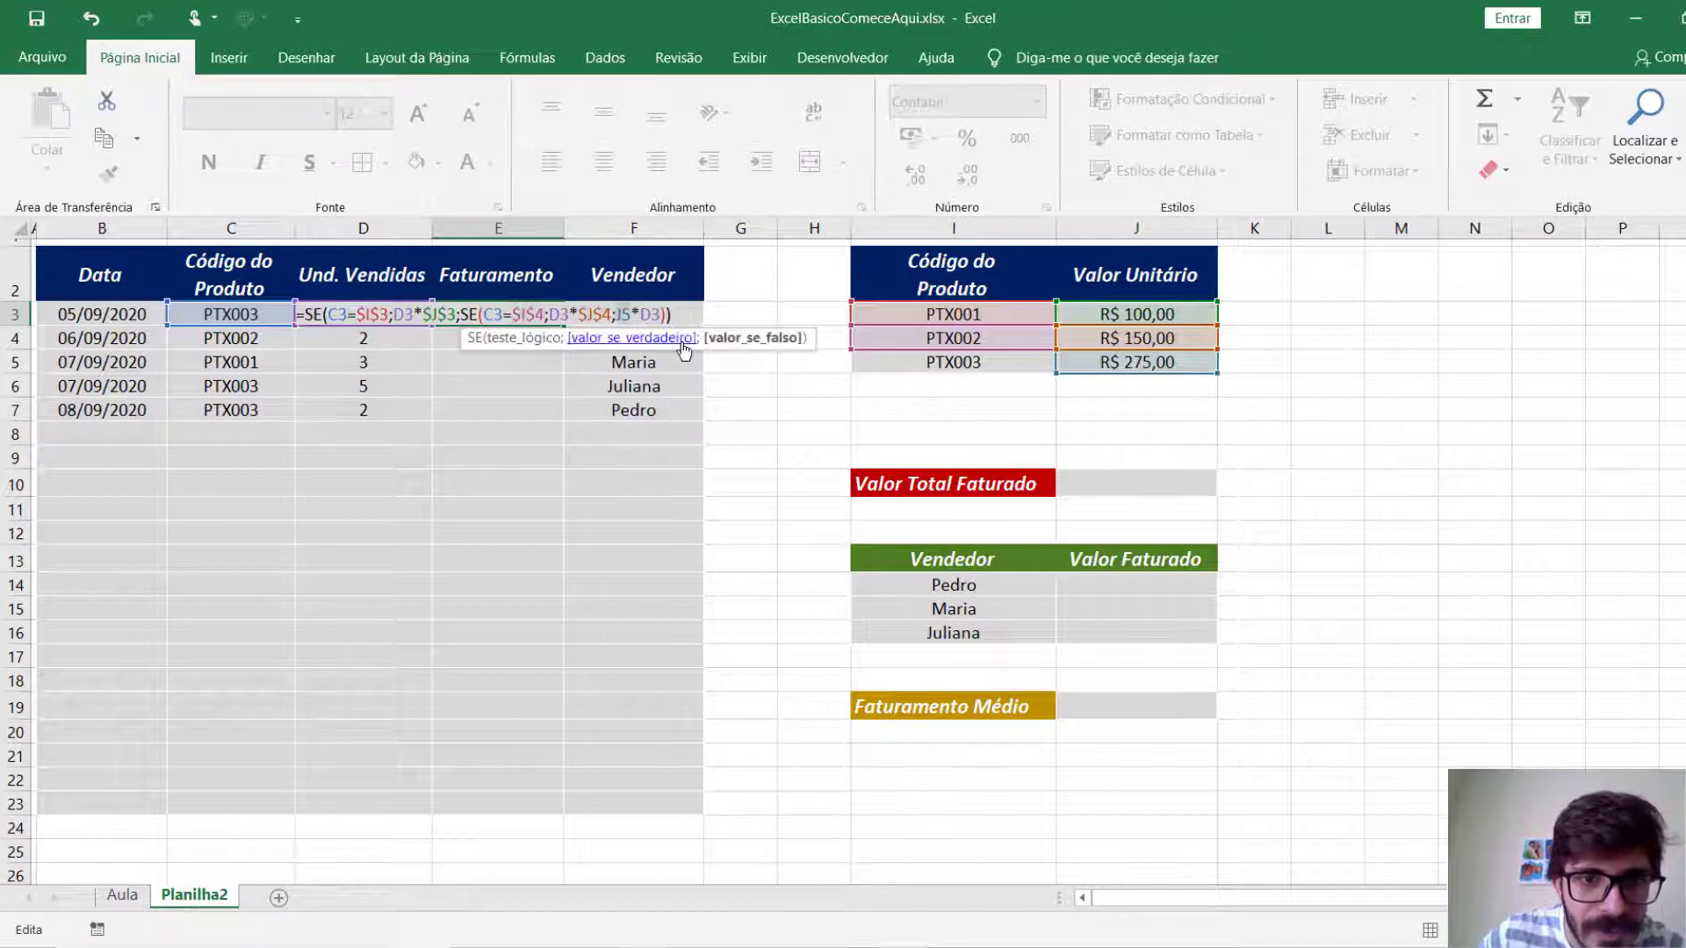
{"action": "key", "text": "F4"}
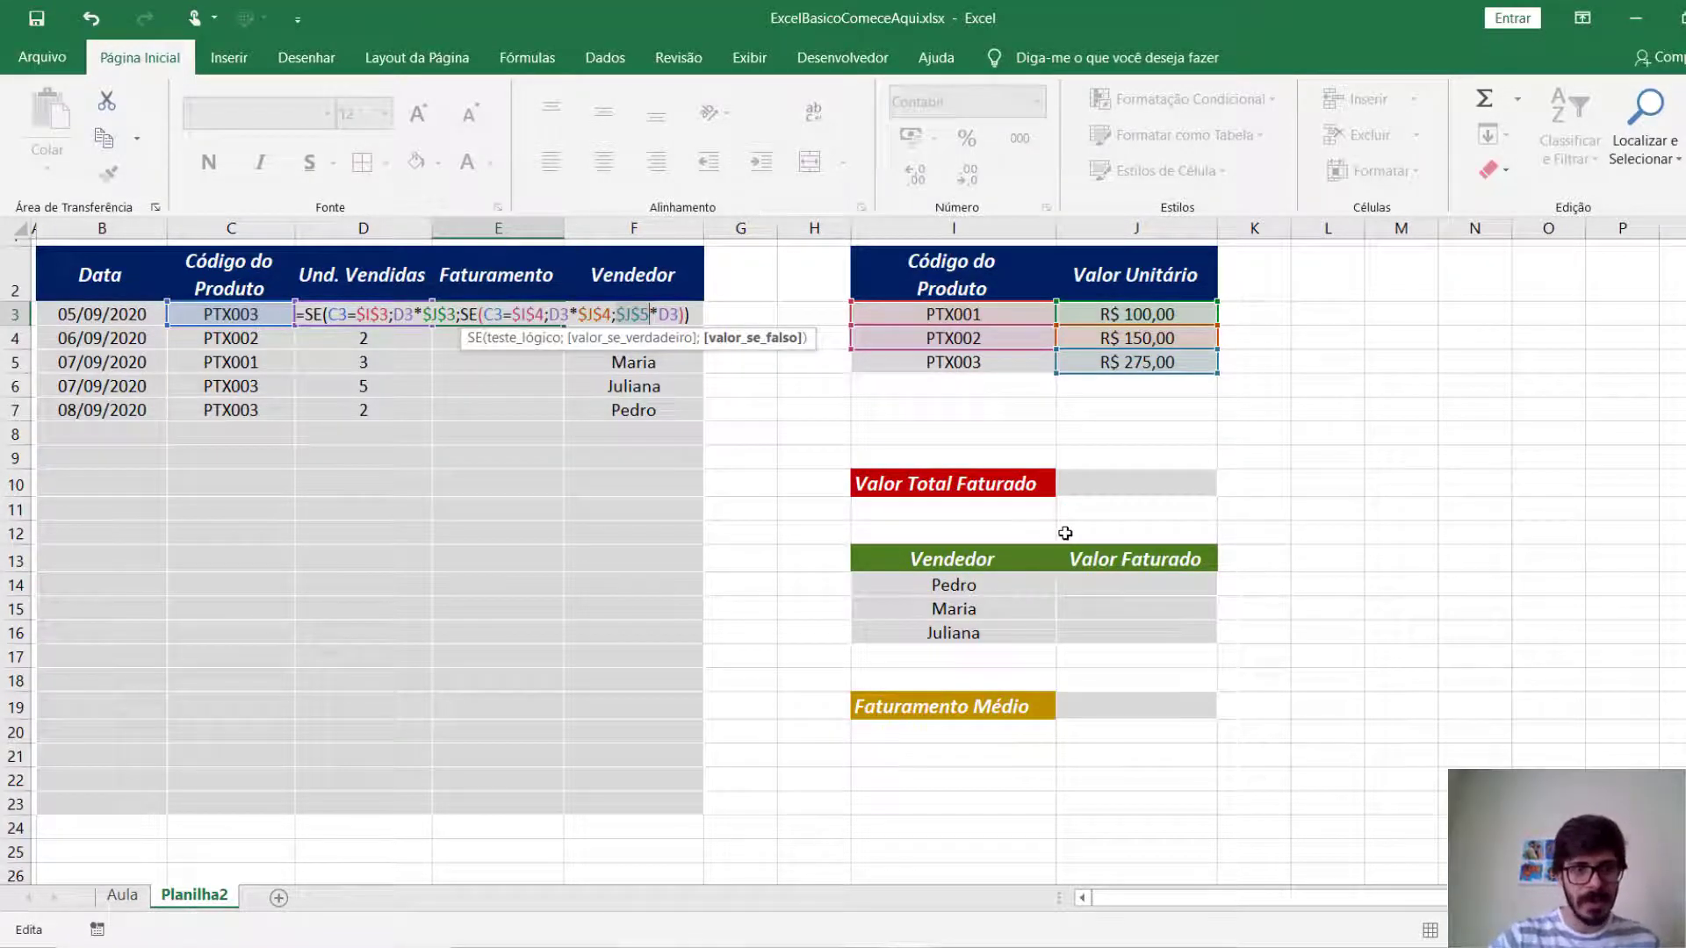
{"action": "key", "text": "Return"}
Copy the E3 formula down the Faturamento column to E23.
{"action": "left_click", "coordinate": [557, 321]}
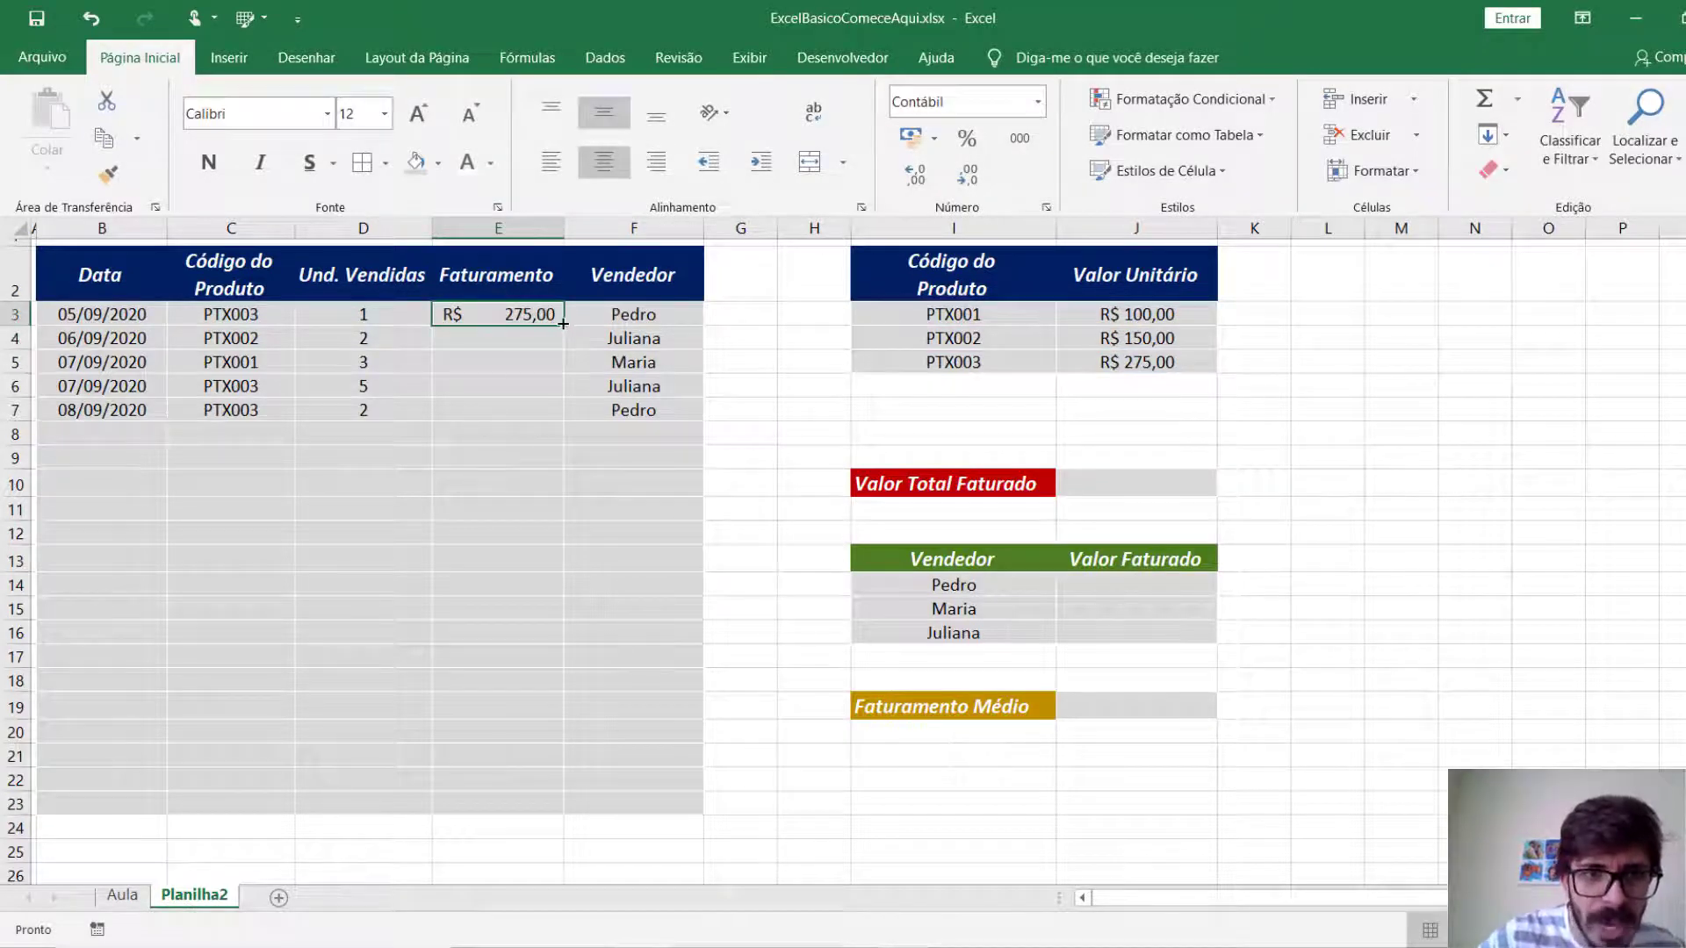
{"action": "left_click_drag", "start_coordinate": [562, 323], "coordinate": [569, 423]}
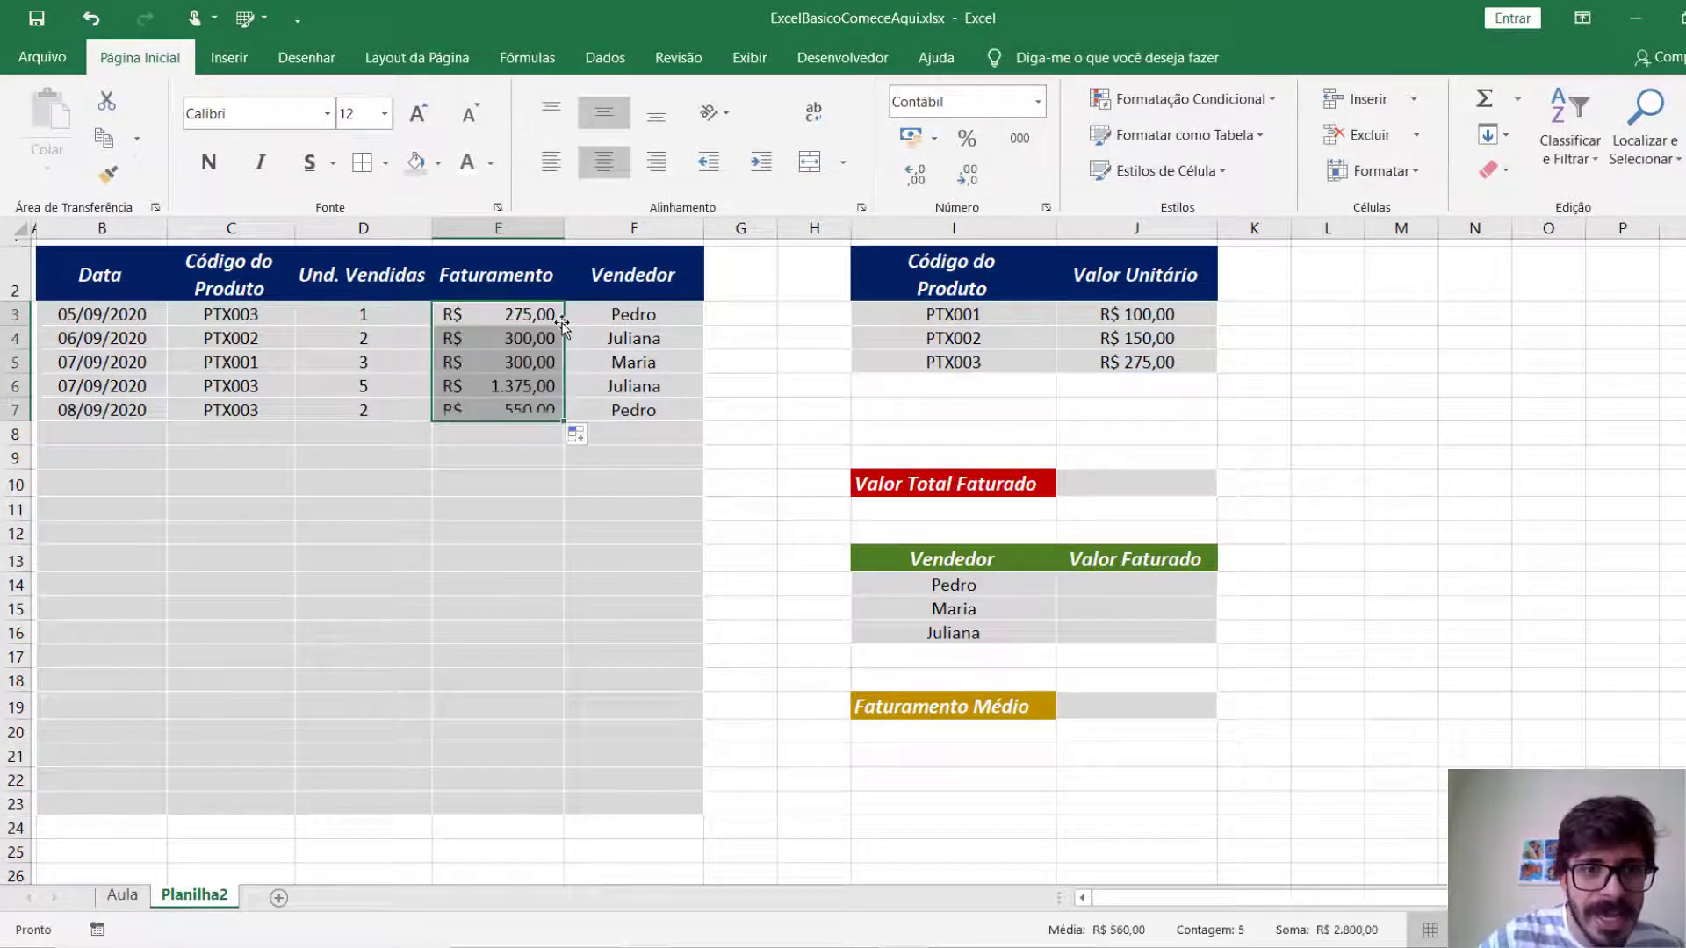
{"action": "left_click", "coordinate": [451, 511]}
{"action": "left_click", "coordinate": [551, 409]}
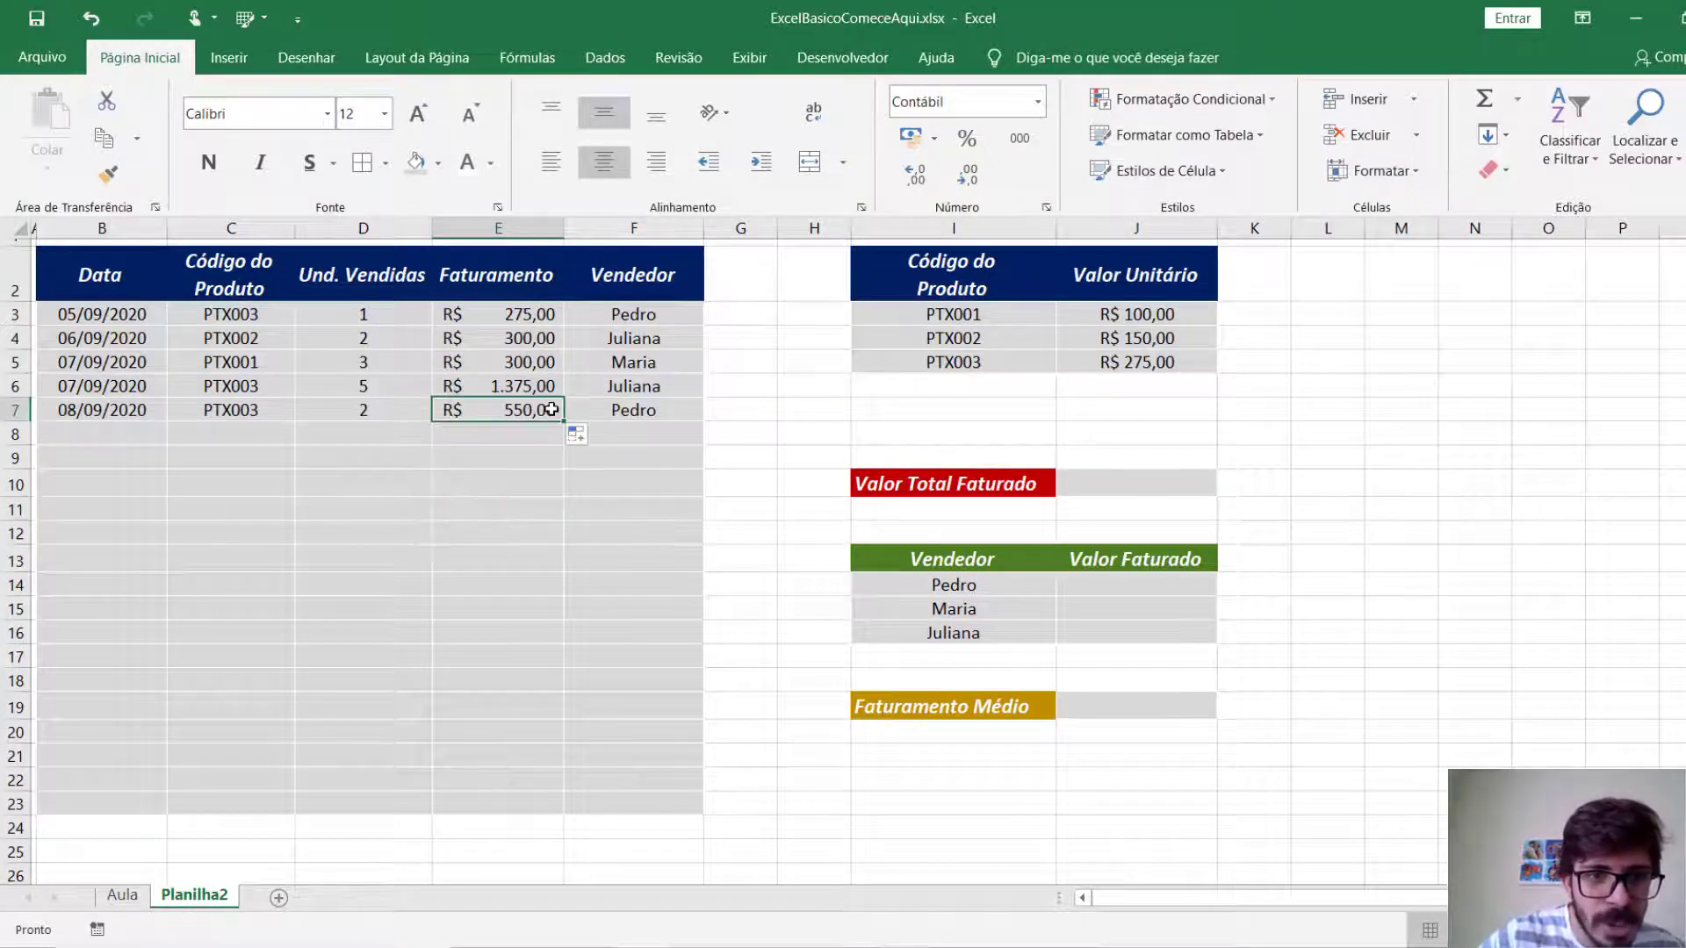
{"action": "left_click_drag", "start_coordinate": [551, 409], "coordinate": [545, 799]}
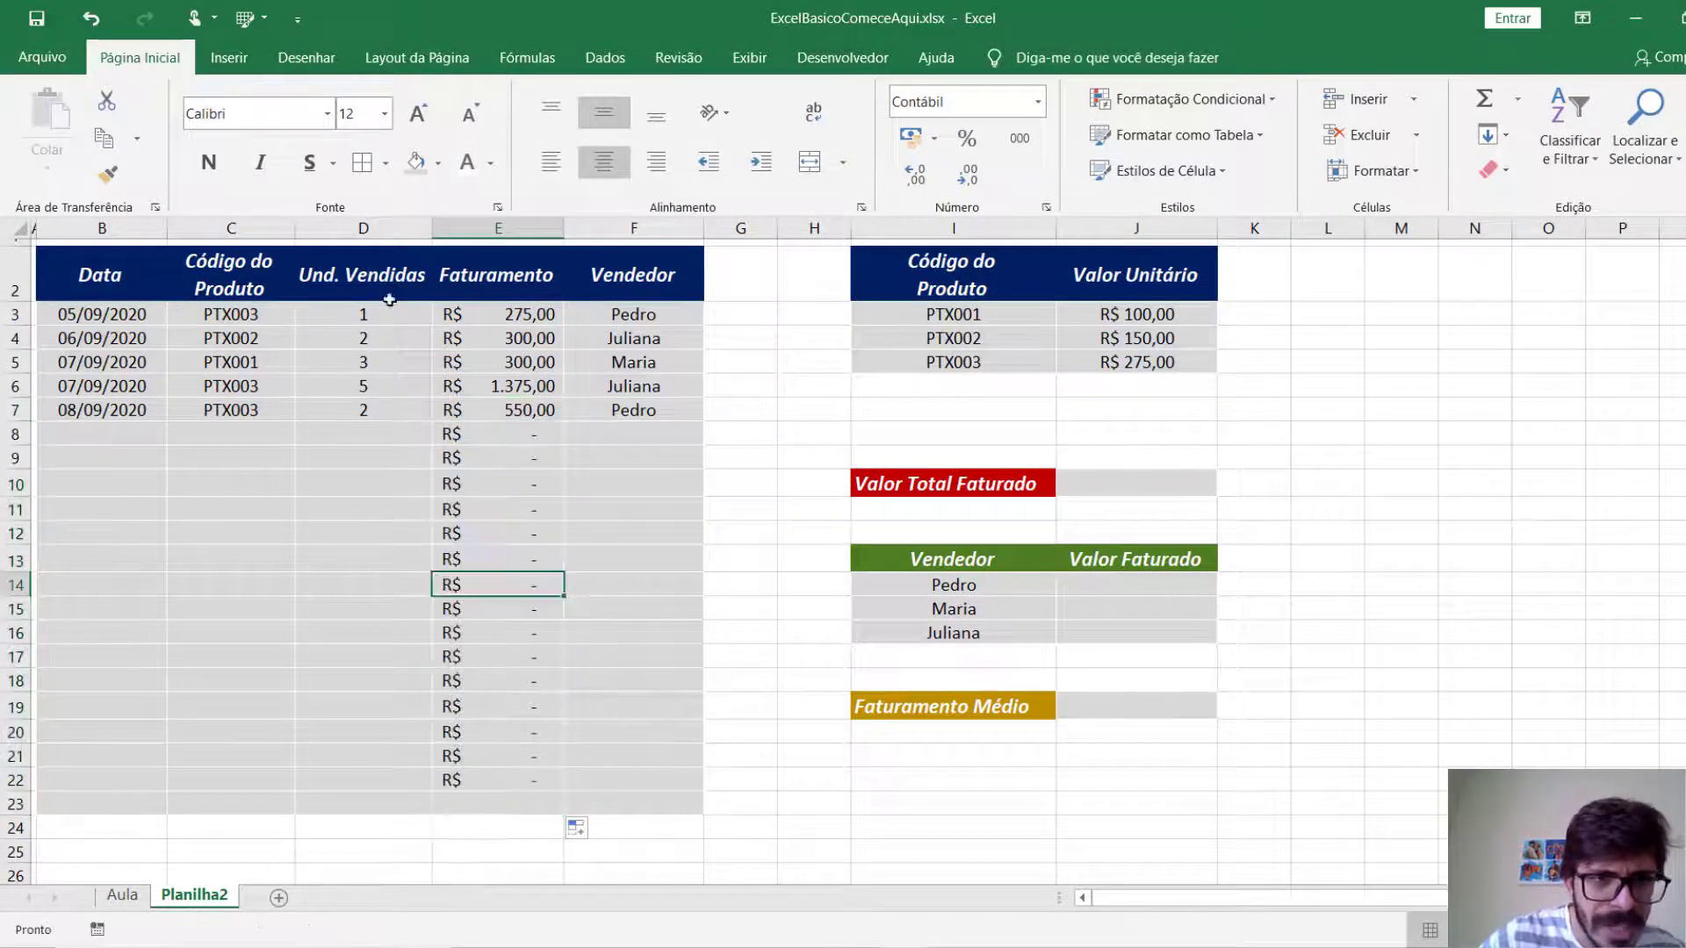
Check the cell references of the copied formulas in E4 and E7.
{"action": "left_click", "coordinate": [479, 338]}
{"action": "key", "text": "F2"}
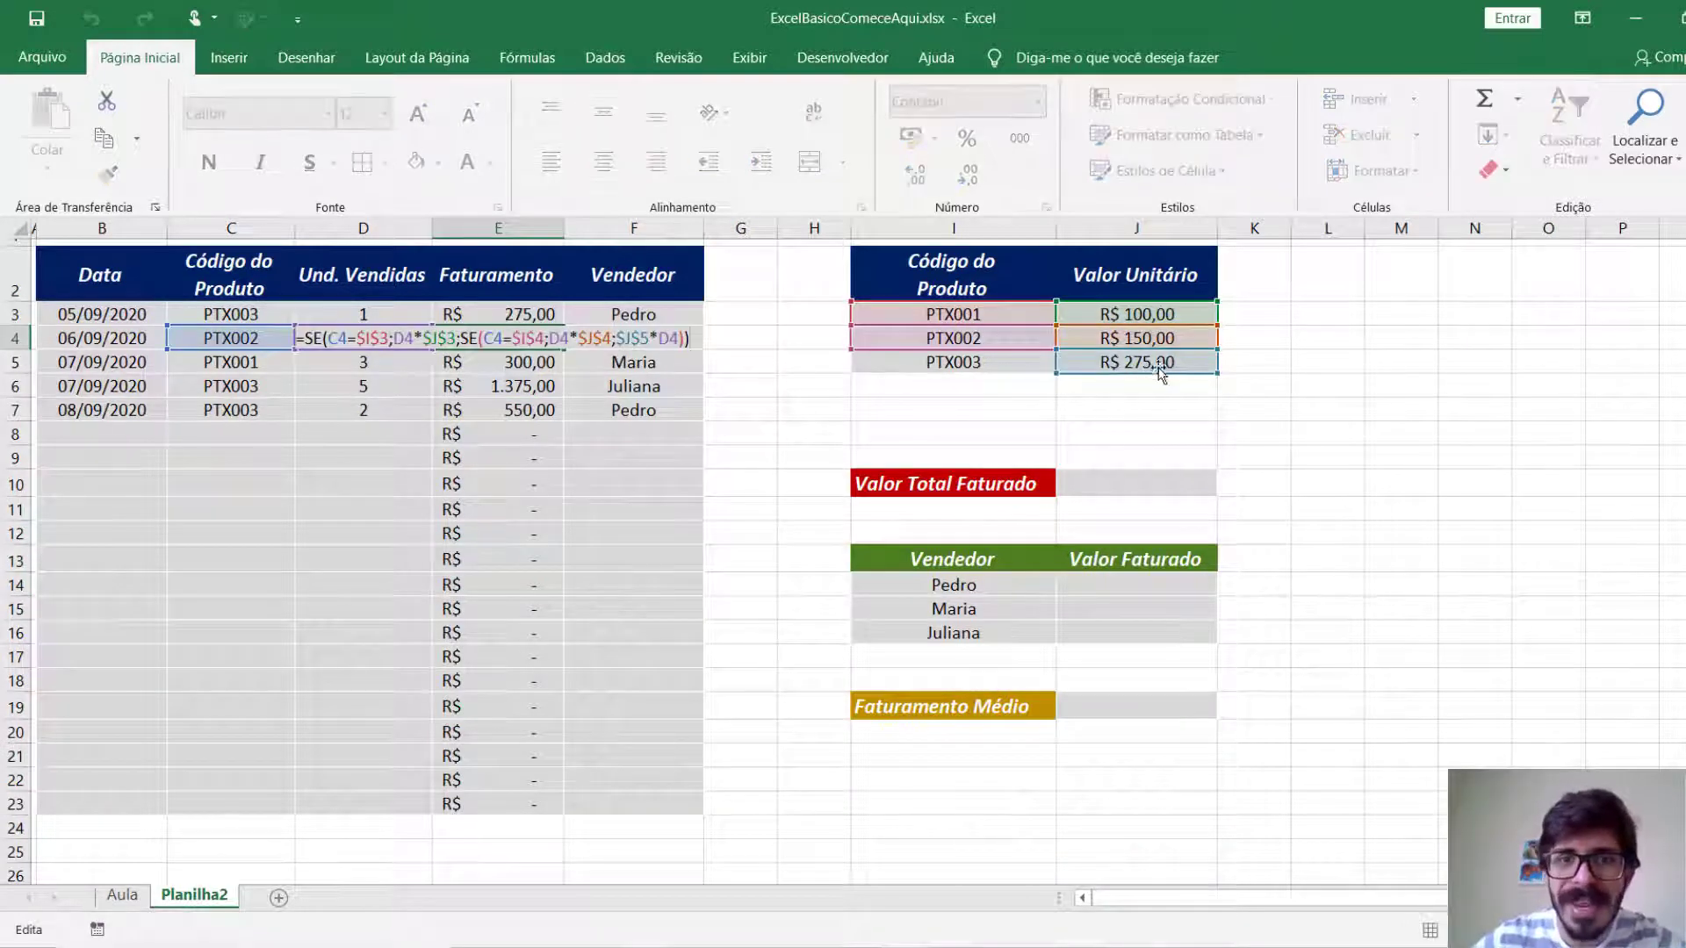
{"action": "key", "text": "Escape"}
{"action": "left_click", "coordinate": [494, 411]}
{"action": "key", "text": "F2"}
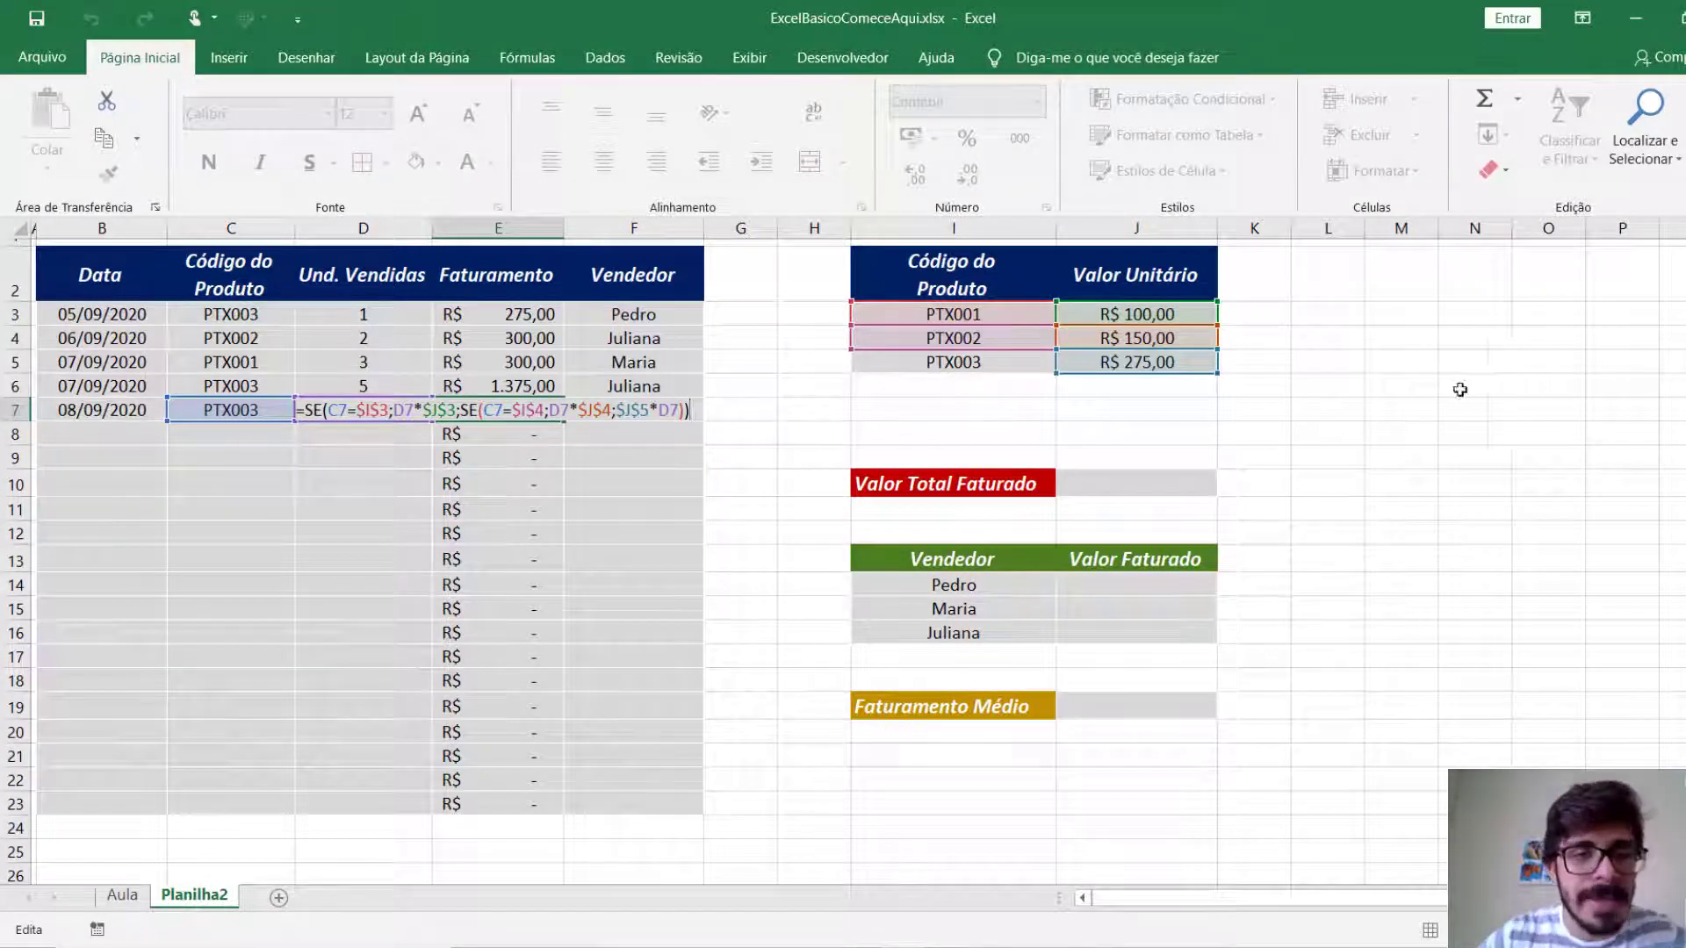
{"action": "key", "text": "Return"}
Start a new sale in row 8 with date 08/09/2020 in B8 and product code PTX001 in C8.
{"action": "left_click", "coordinate": [131, 435]}
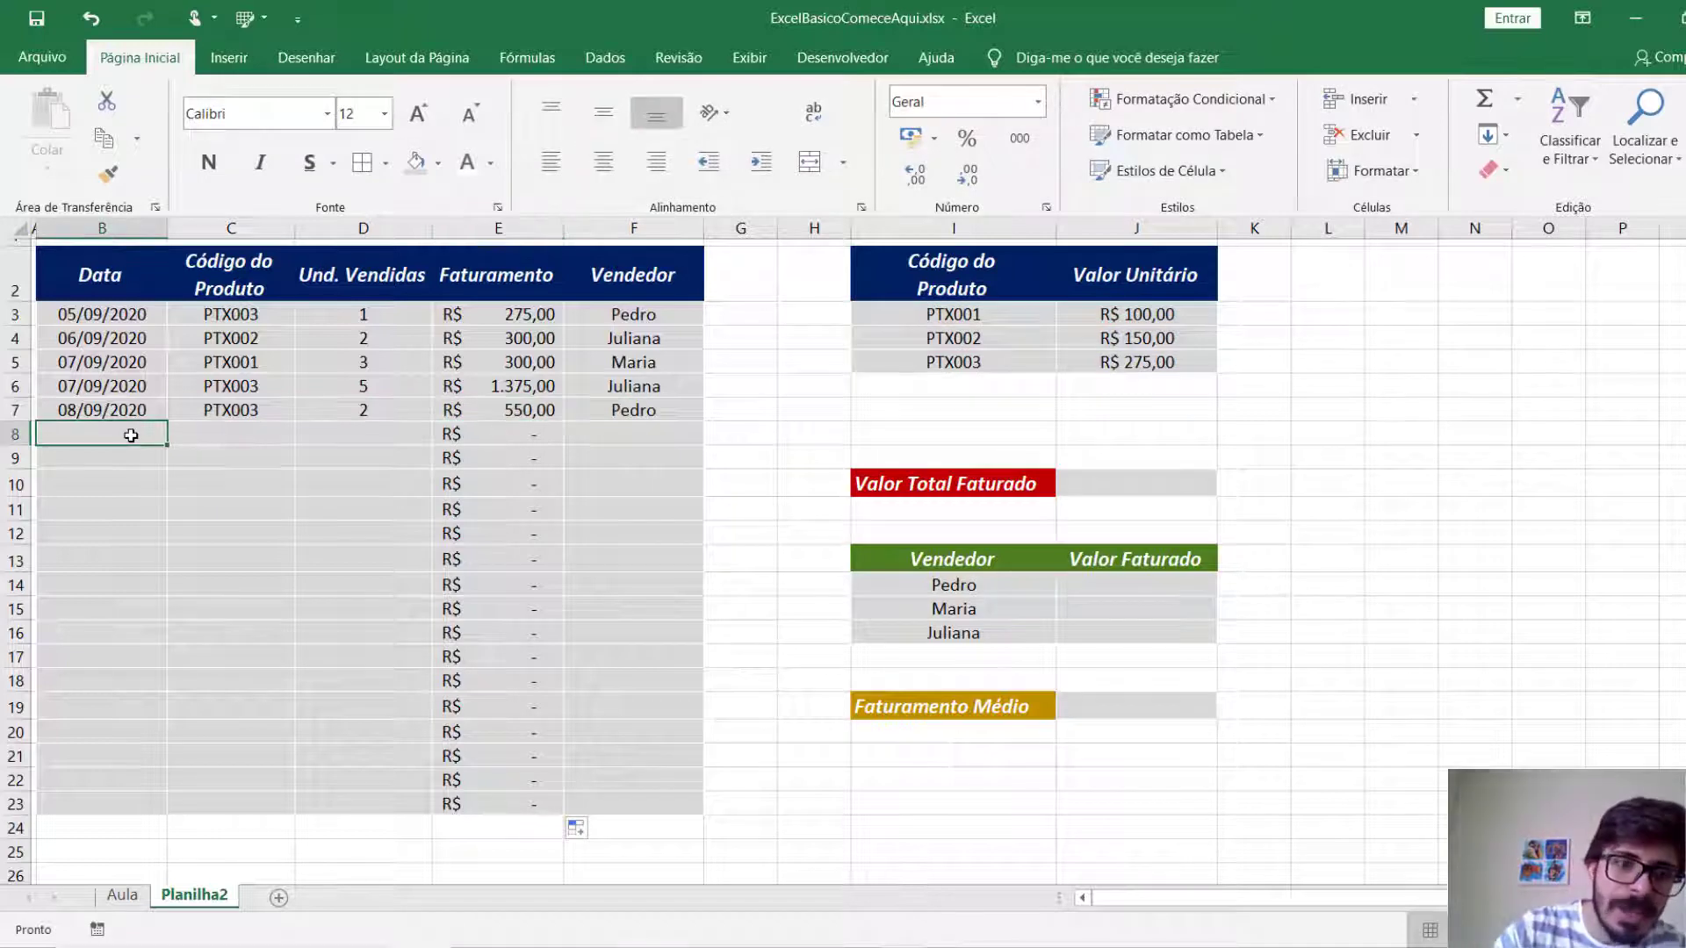
{"action": "type", "text": "08/"}
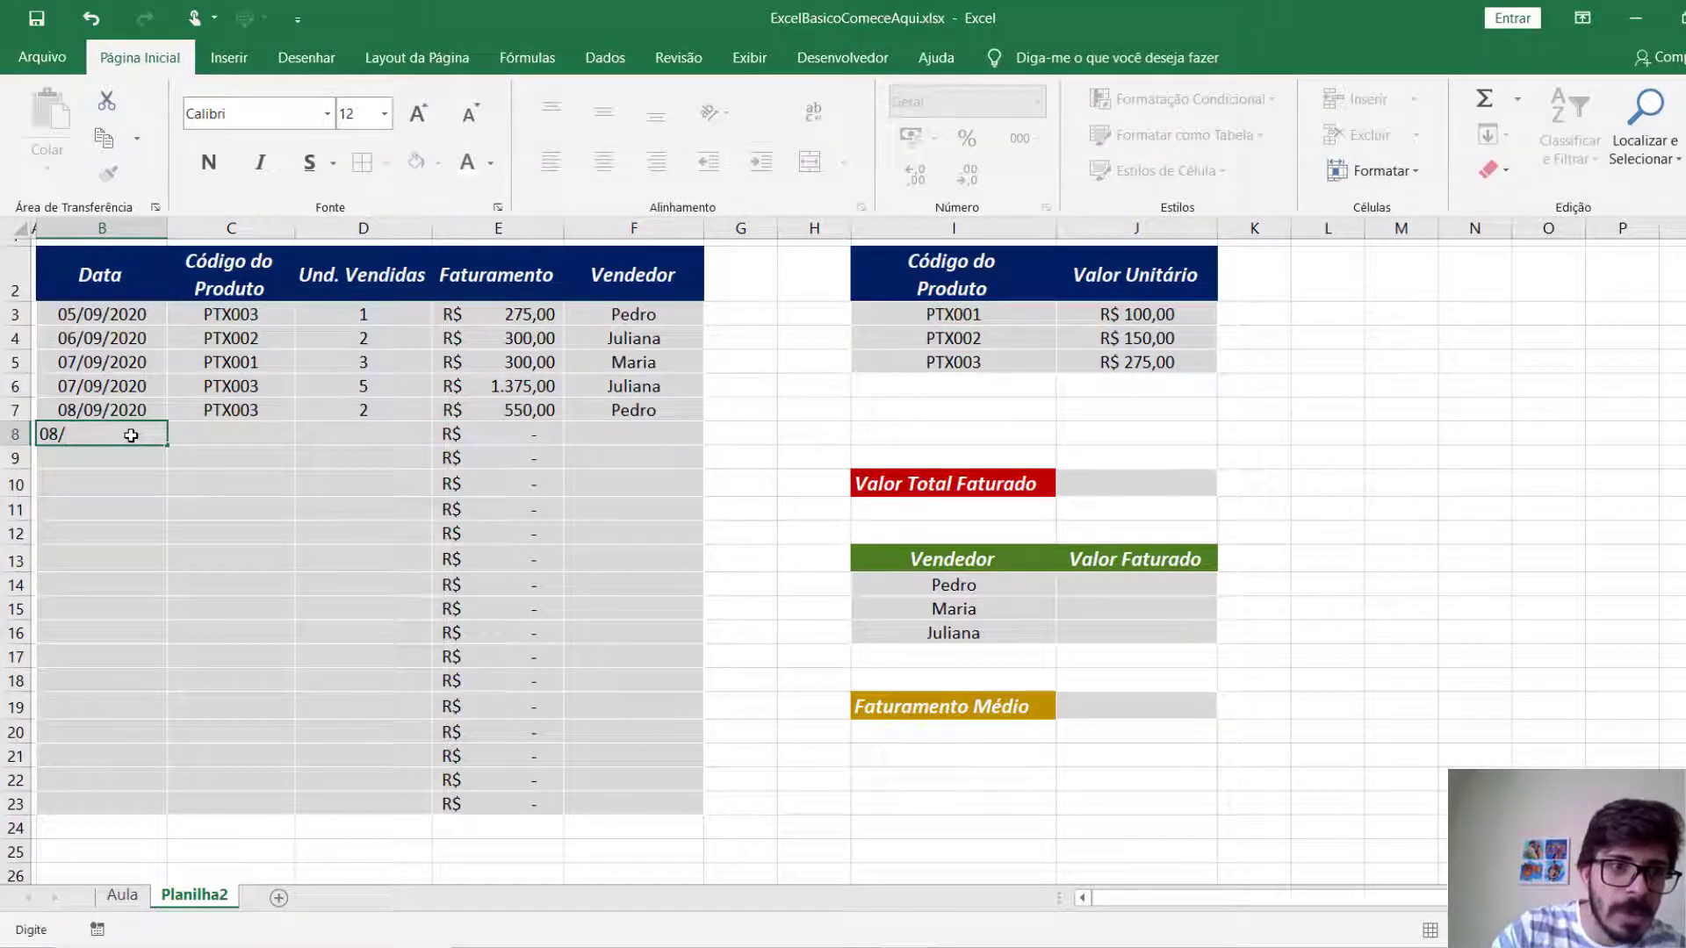
{"action": "type", "text": "09/2020"}
{"action": "key", "text": "Tab"}
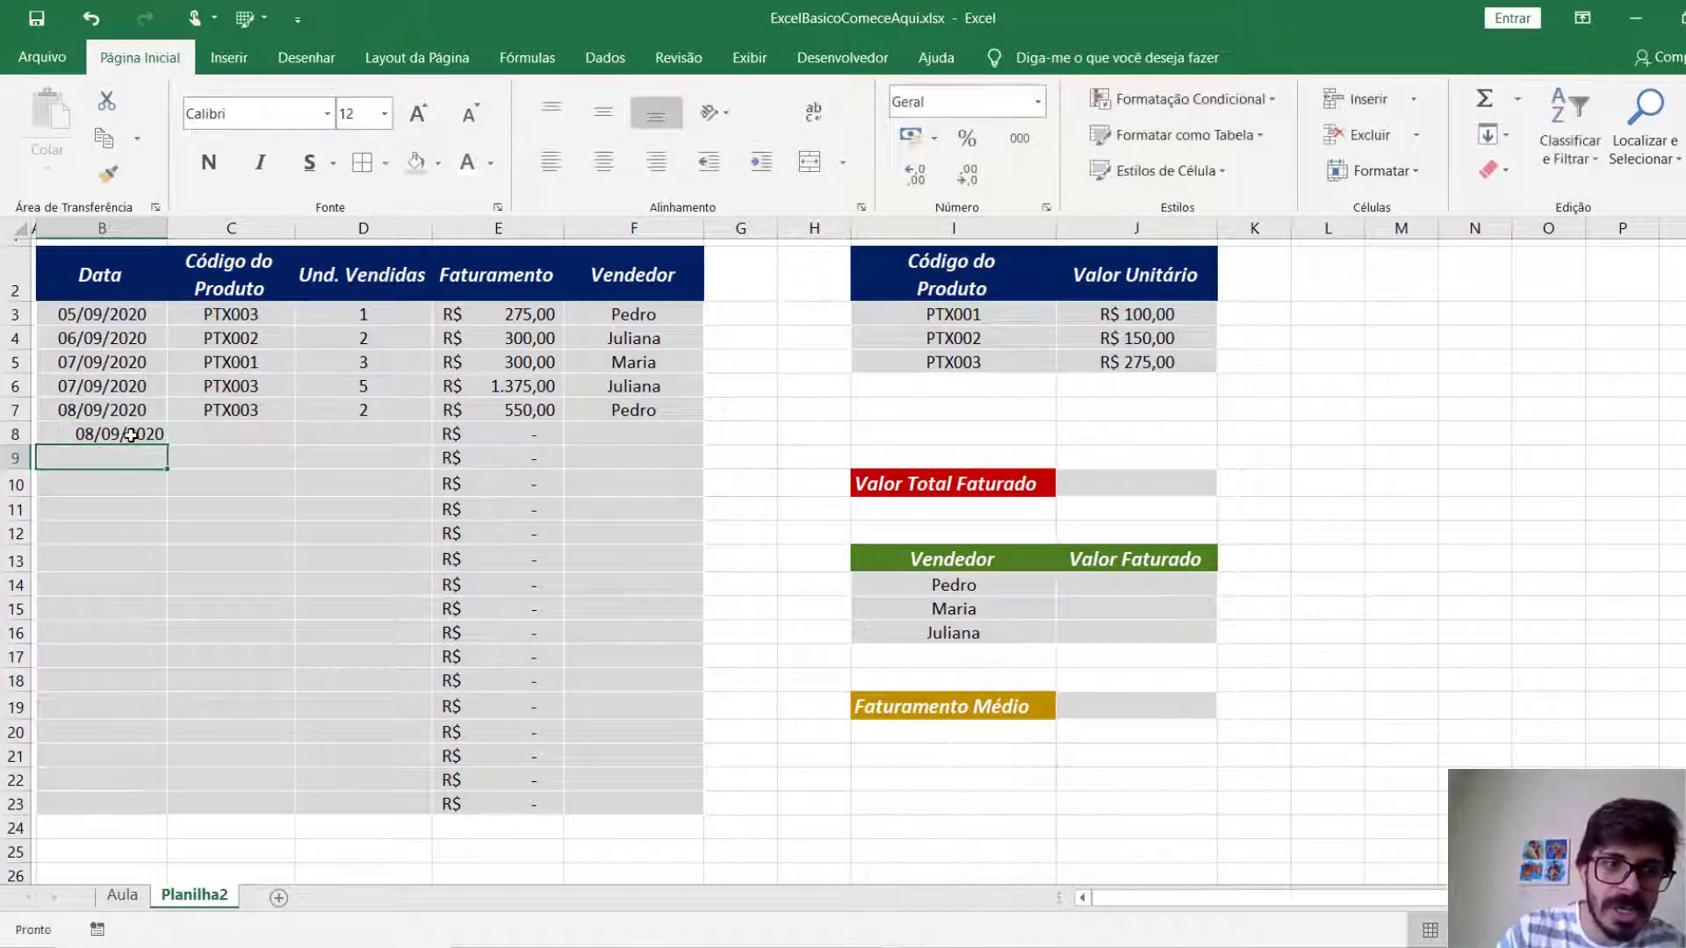
{"action": "type", "text": "PTX001"}
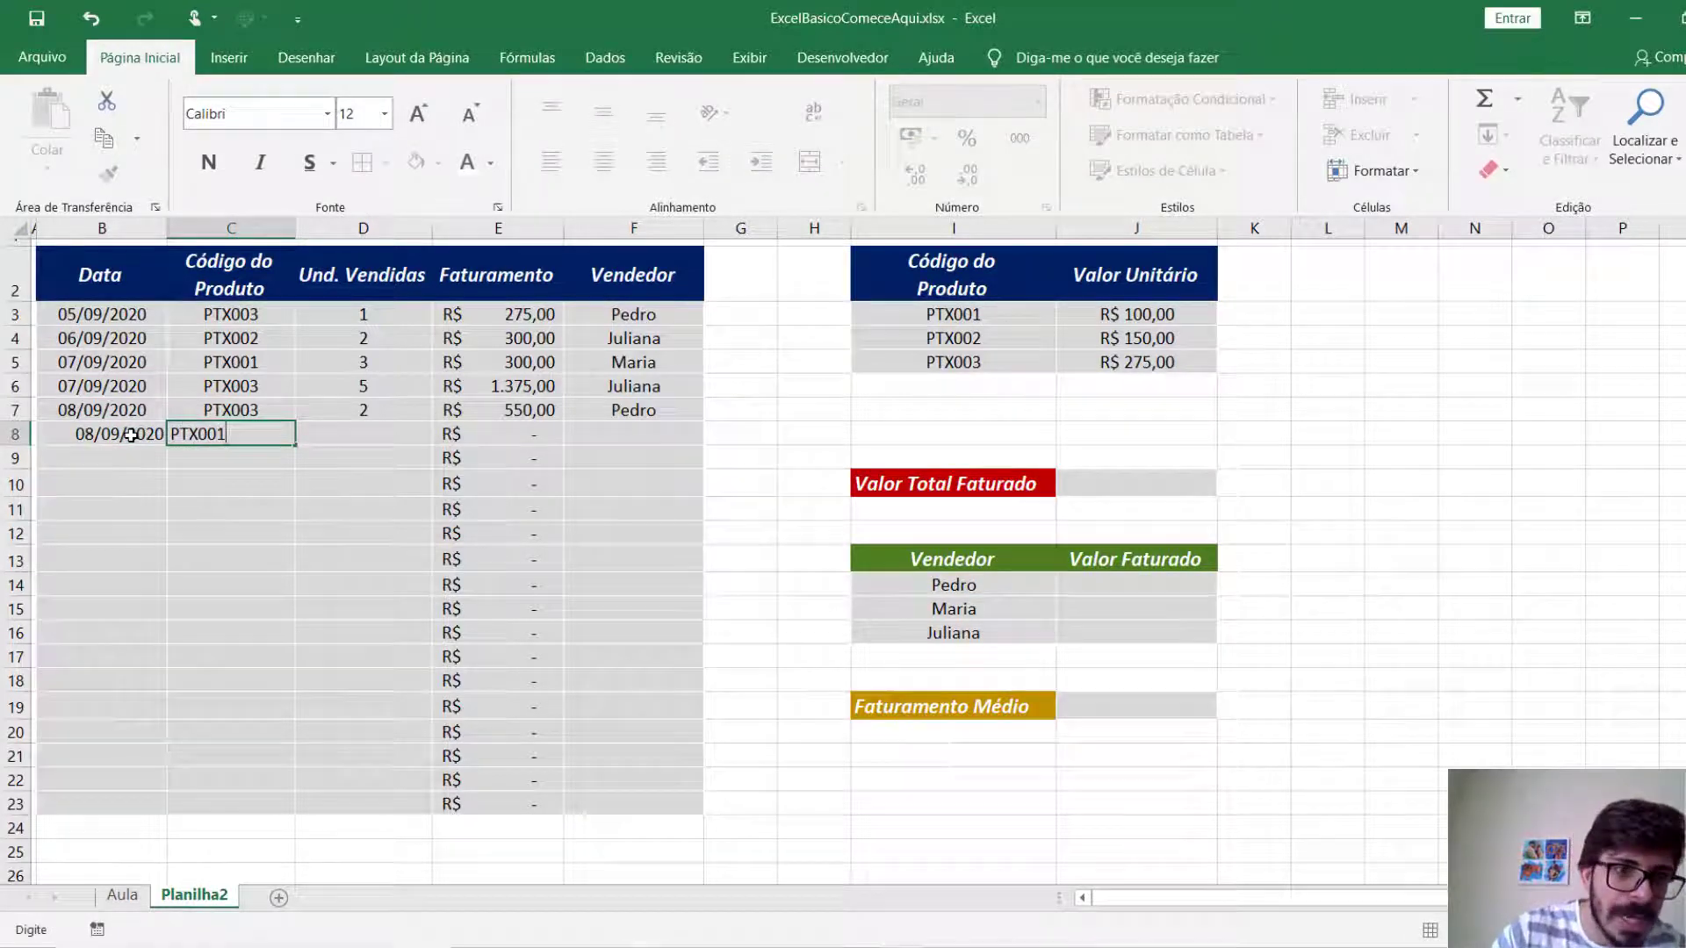
{"action": "key", "text": "Return"}
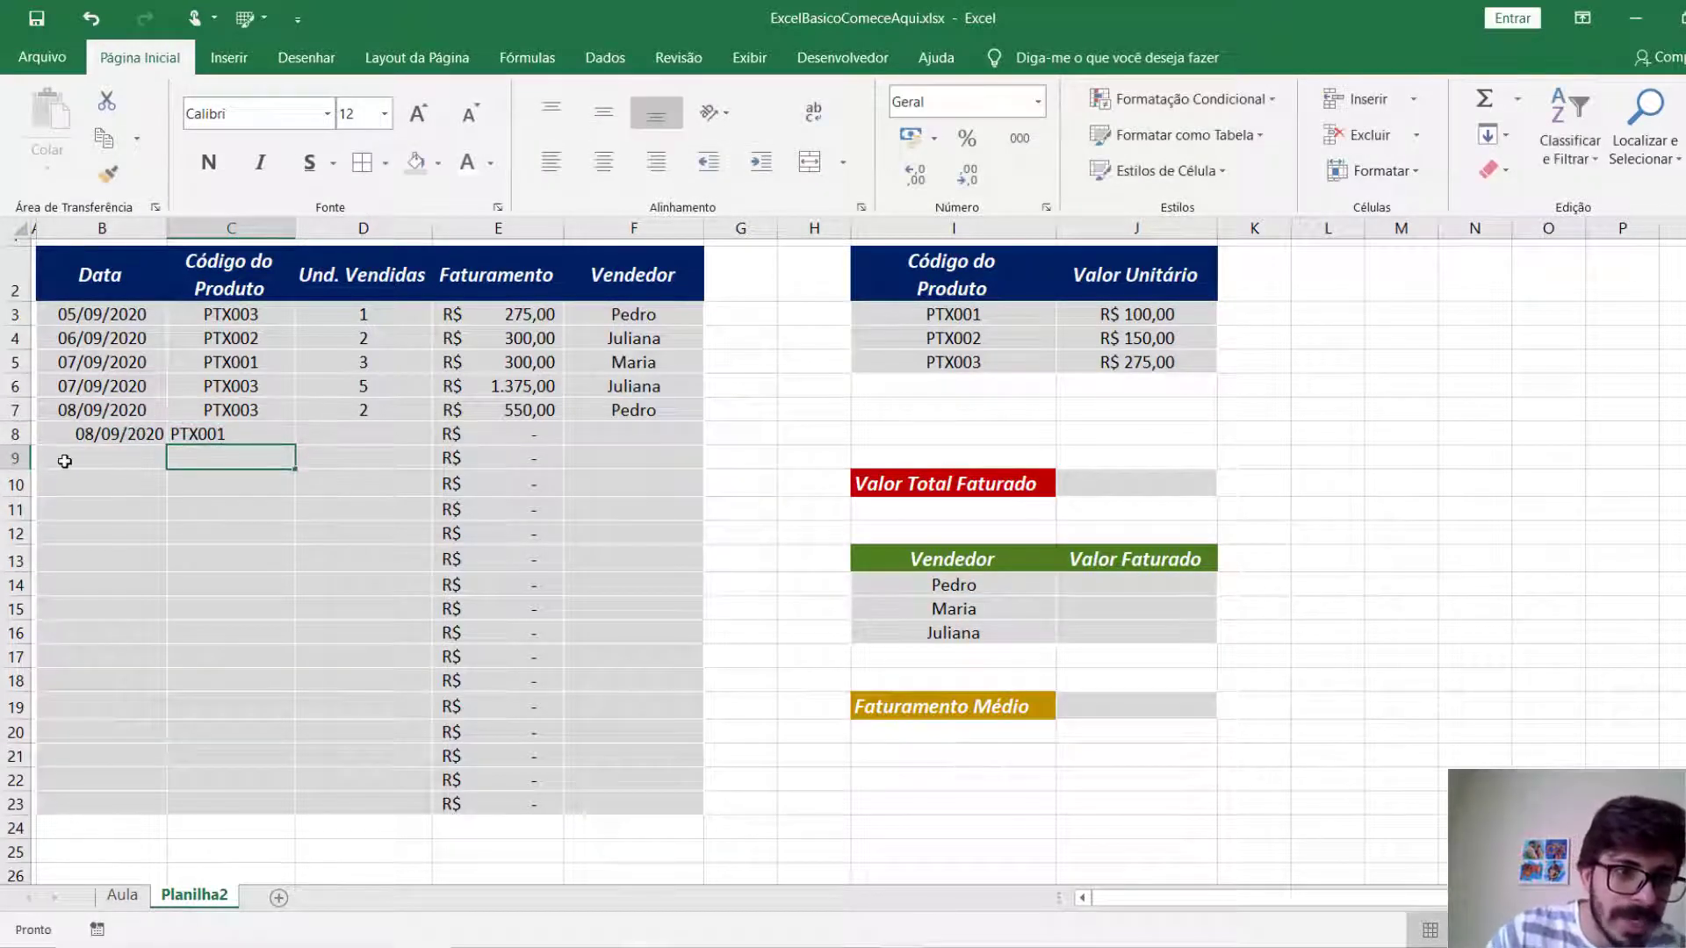
Centre the sales table's cells from row 8 down, both vertically and horizontally.
{"action": "left_click_drag", "start_coordinate": [76, 434], "coordinate": [632, 781]}
{"action": "left_click", "coordinate": [603, 112]}
{"action": "left_click", "coordinate": [603, 163]}
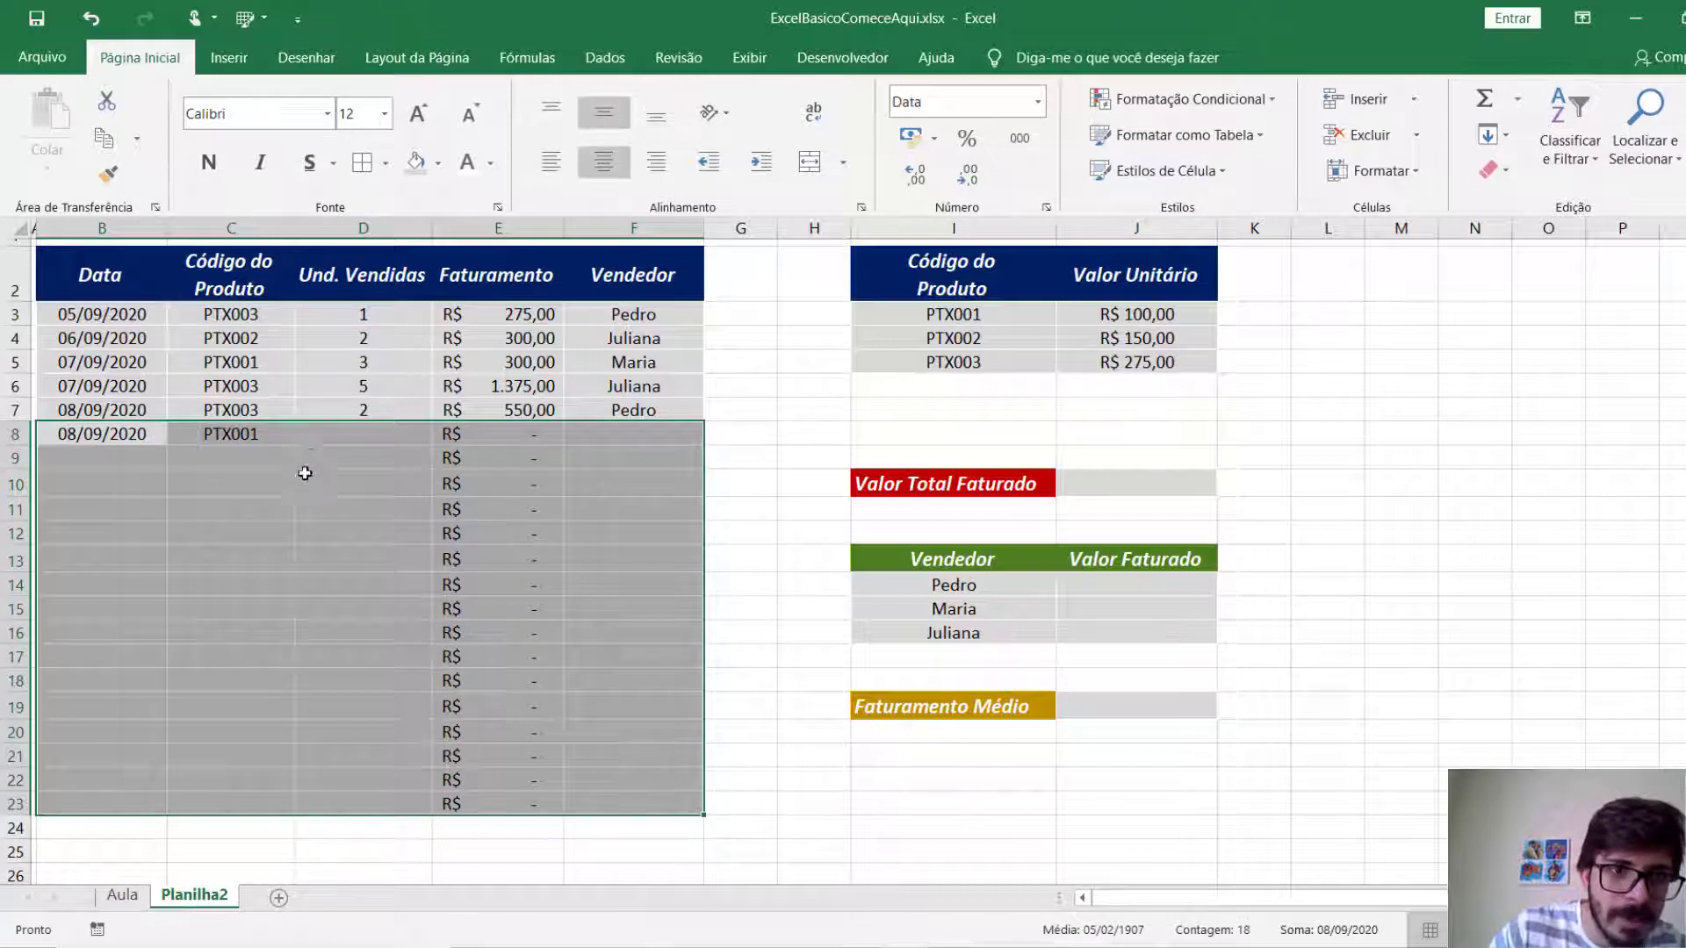
{"action": "left_click_drag", "start_coordinate": [310, 474], "coordinate": [343, 439]}
Enter 2 units sold in D8 and change the product code in C8 to PTX003.
{"action": "left_click", "coordinate": [345, 438]}
{"action": "type", "text": "2"}
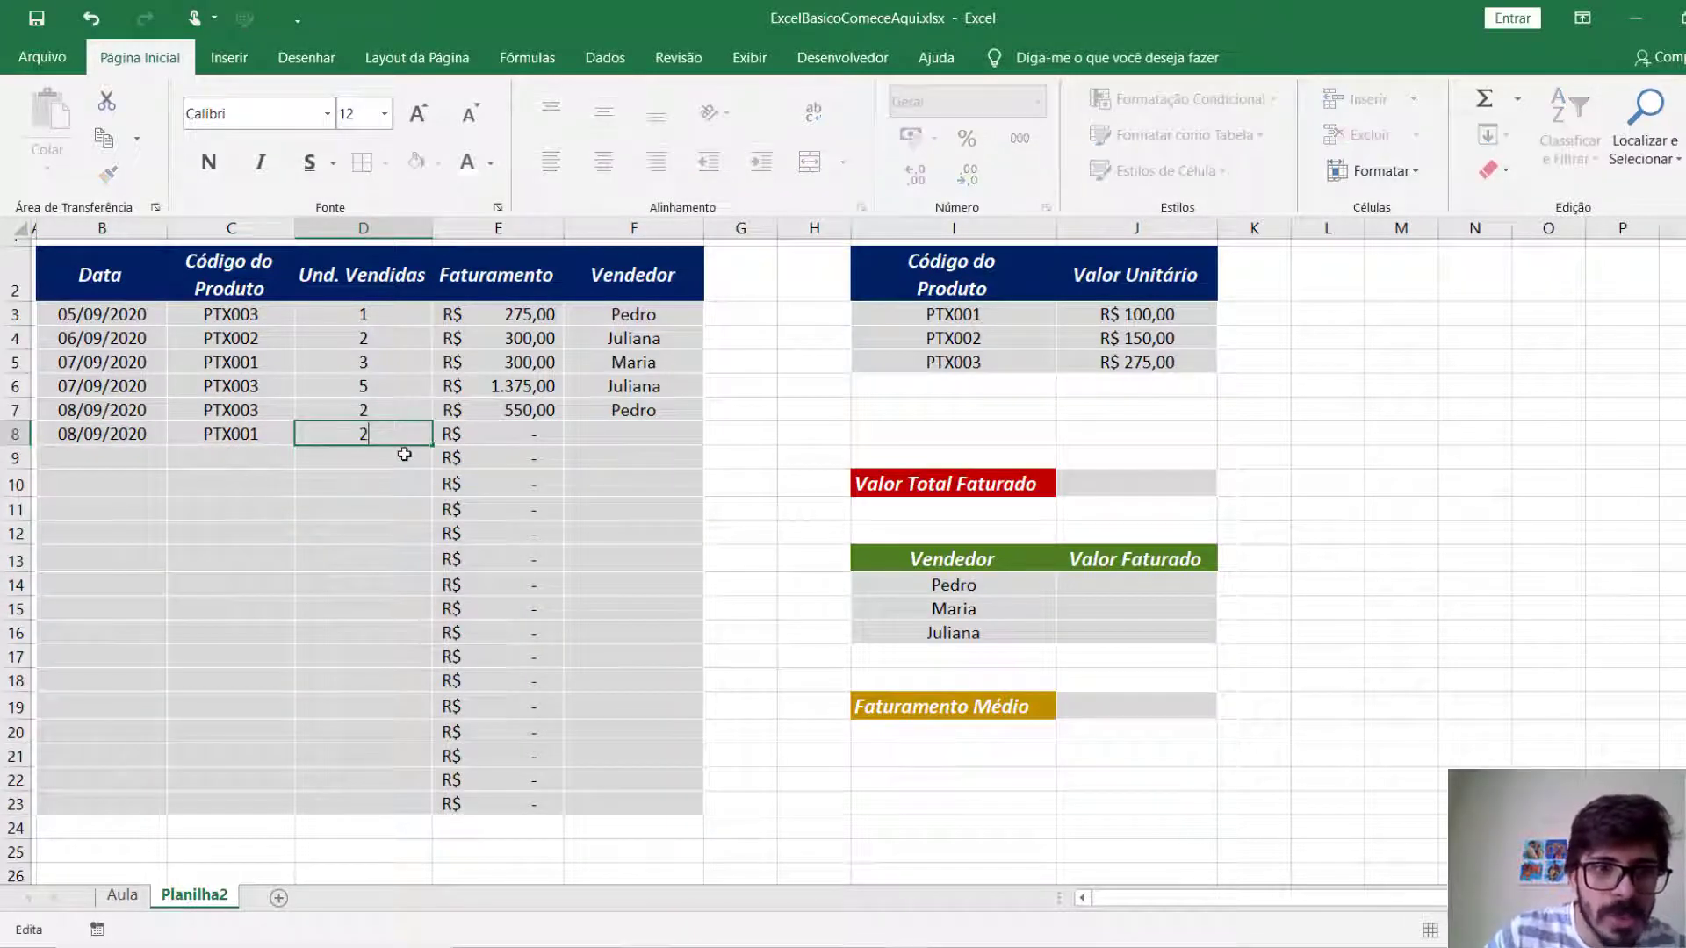
{"action": "key", "text": "Return"}
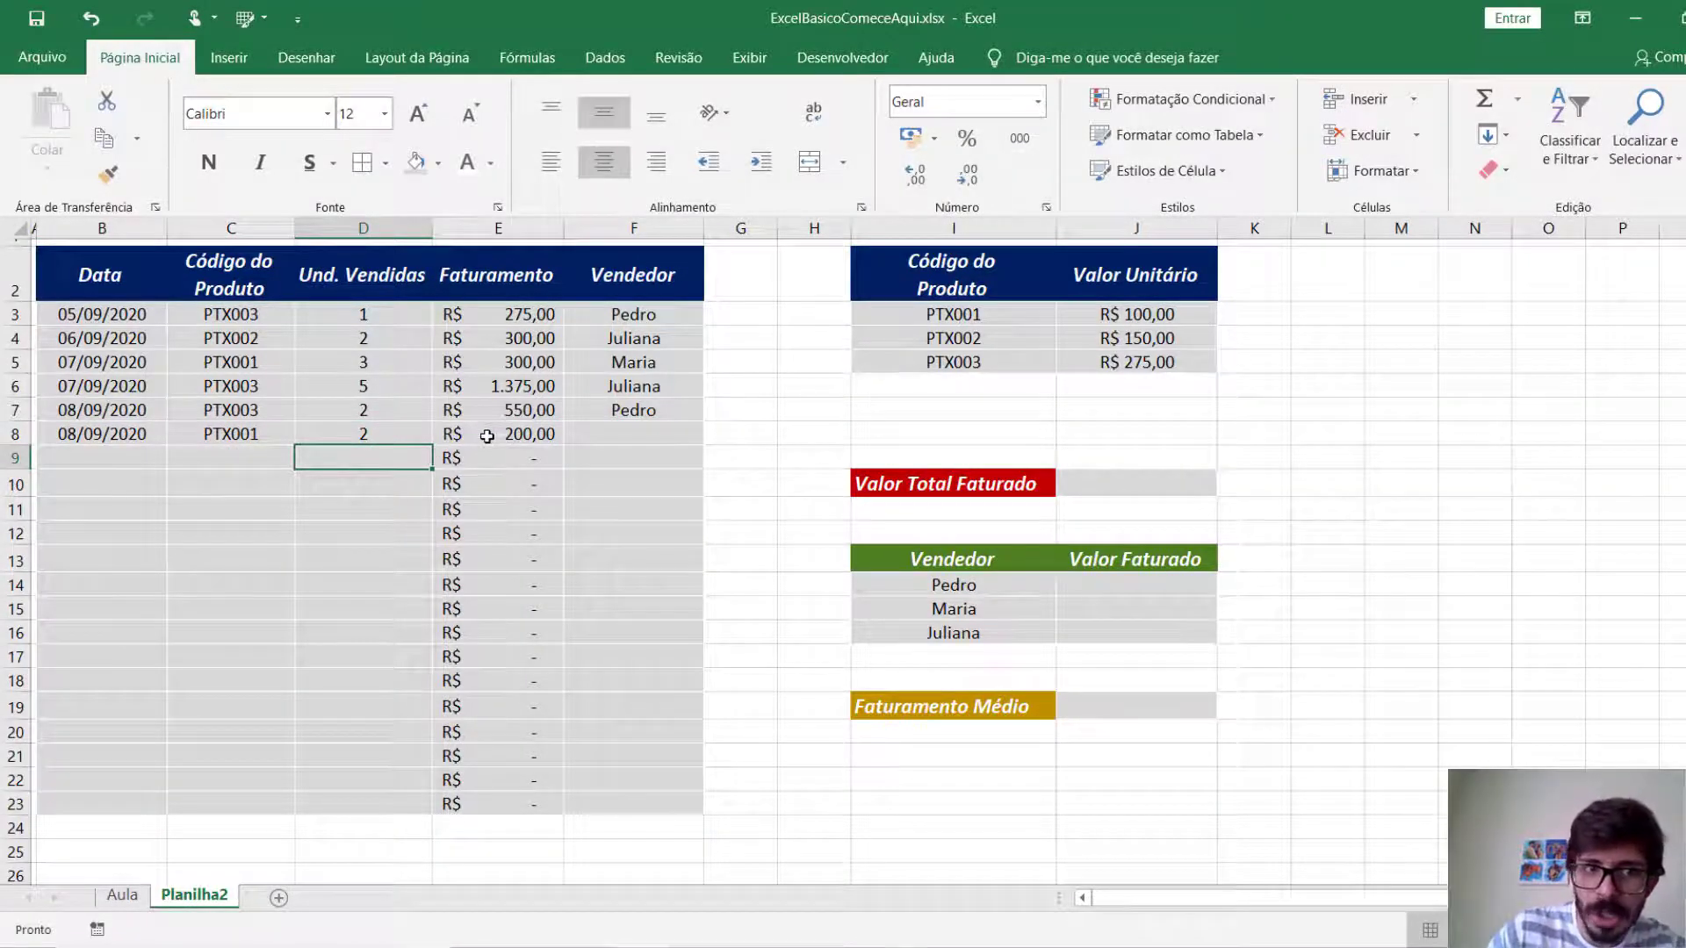
{"action": "left_click", "coordinate": [238, 433]}
{"action": "double_click", "coordinate": [279, 437]}
{"action": "key", "text": "BackSpace"}
{"action": "type", "text": "3"}
{"action": "key", "text": "Return"}
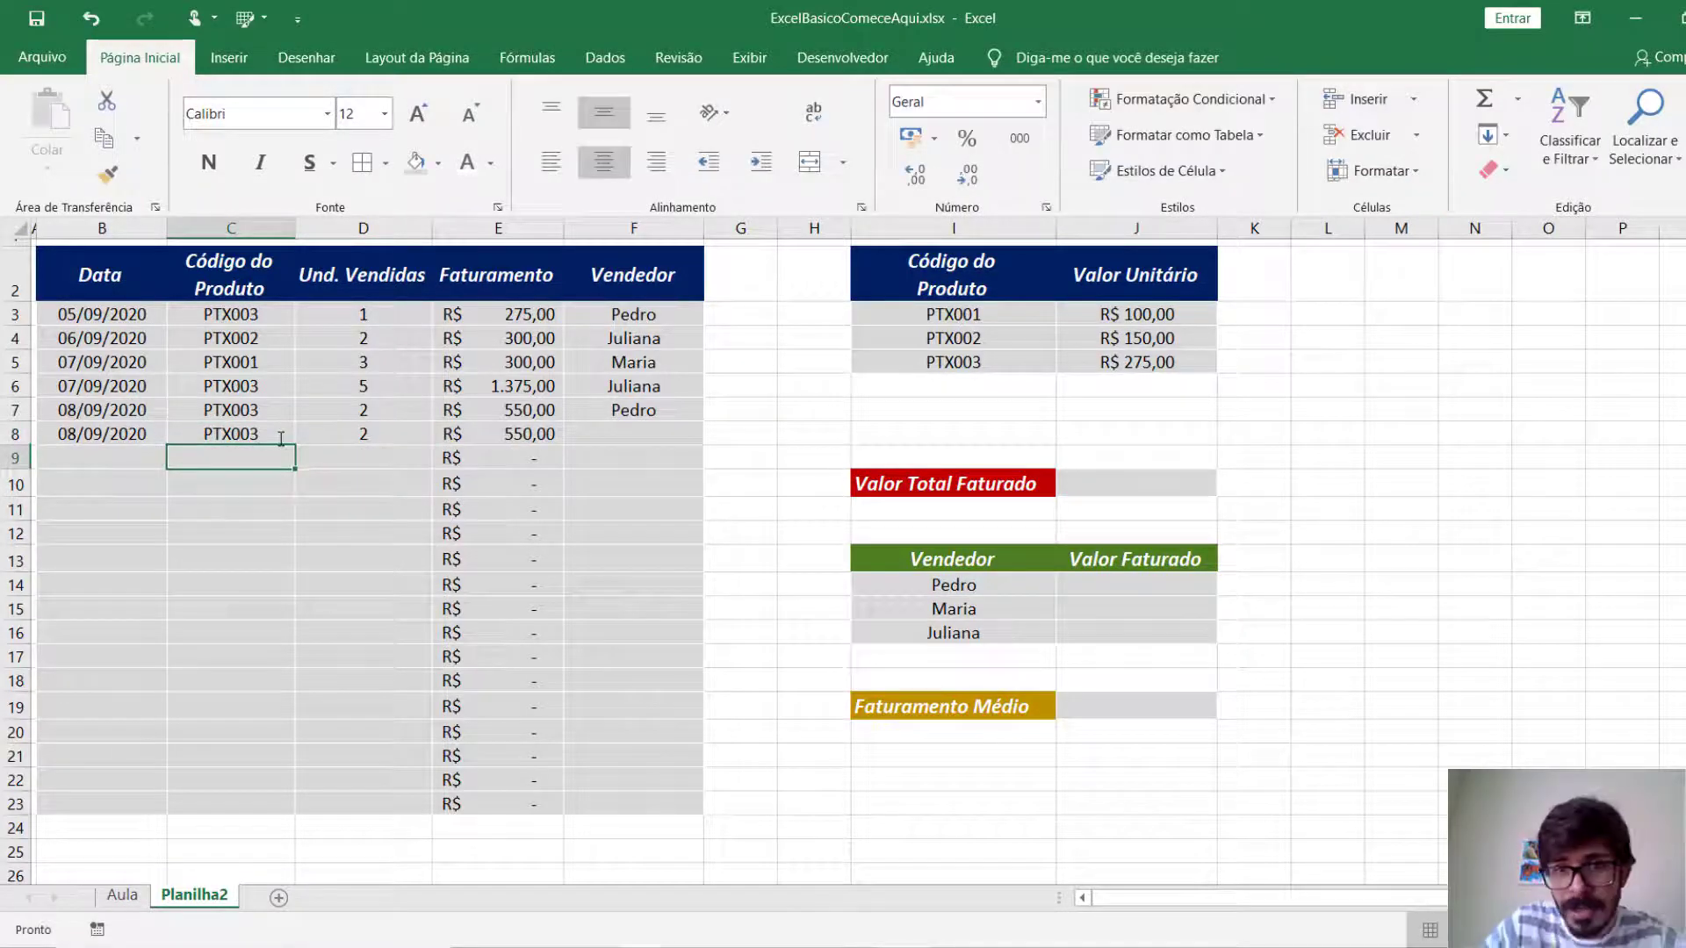
Enter the seller listed in I15 as the row 8 sale's Vendedor in F8.
{"action": "left_click", "coordinate": [612, 428]}
{"action": "type", "text": "Maria"}
{"action": "key", "text": "Return"}
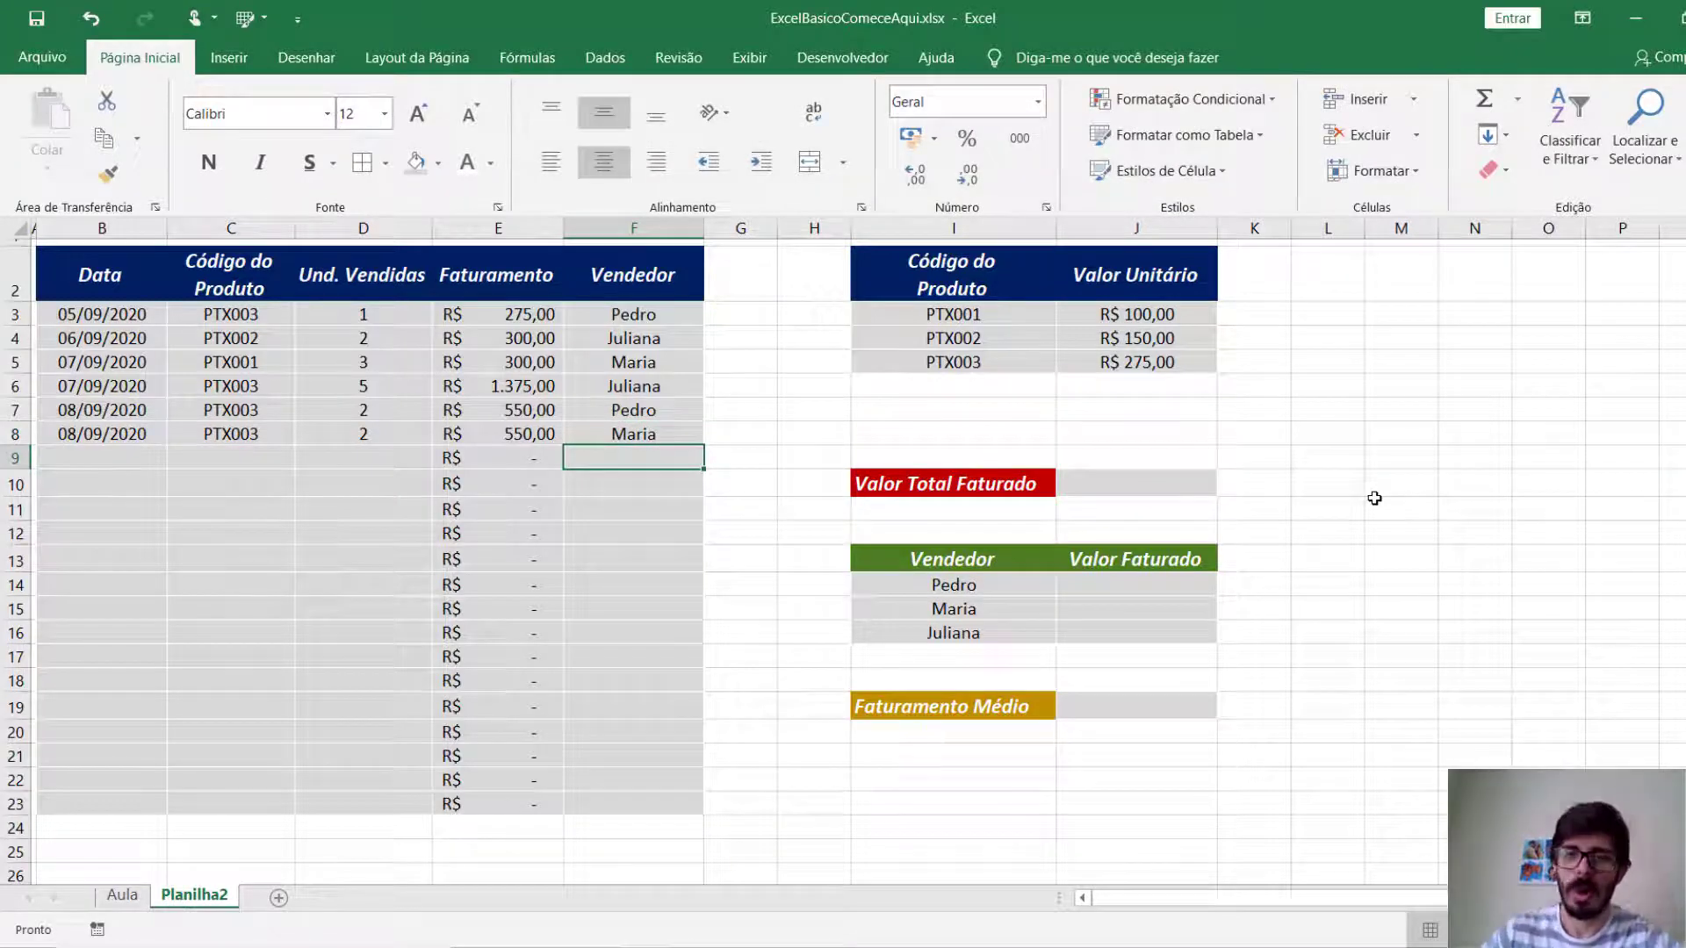
Calculate the Valor Total Faturado in J10 with =SOMA(E3:E23).
{"action": "left_click", "coordinate": [1083, 483]}
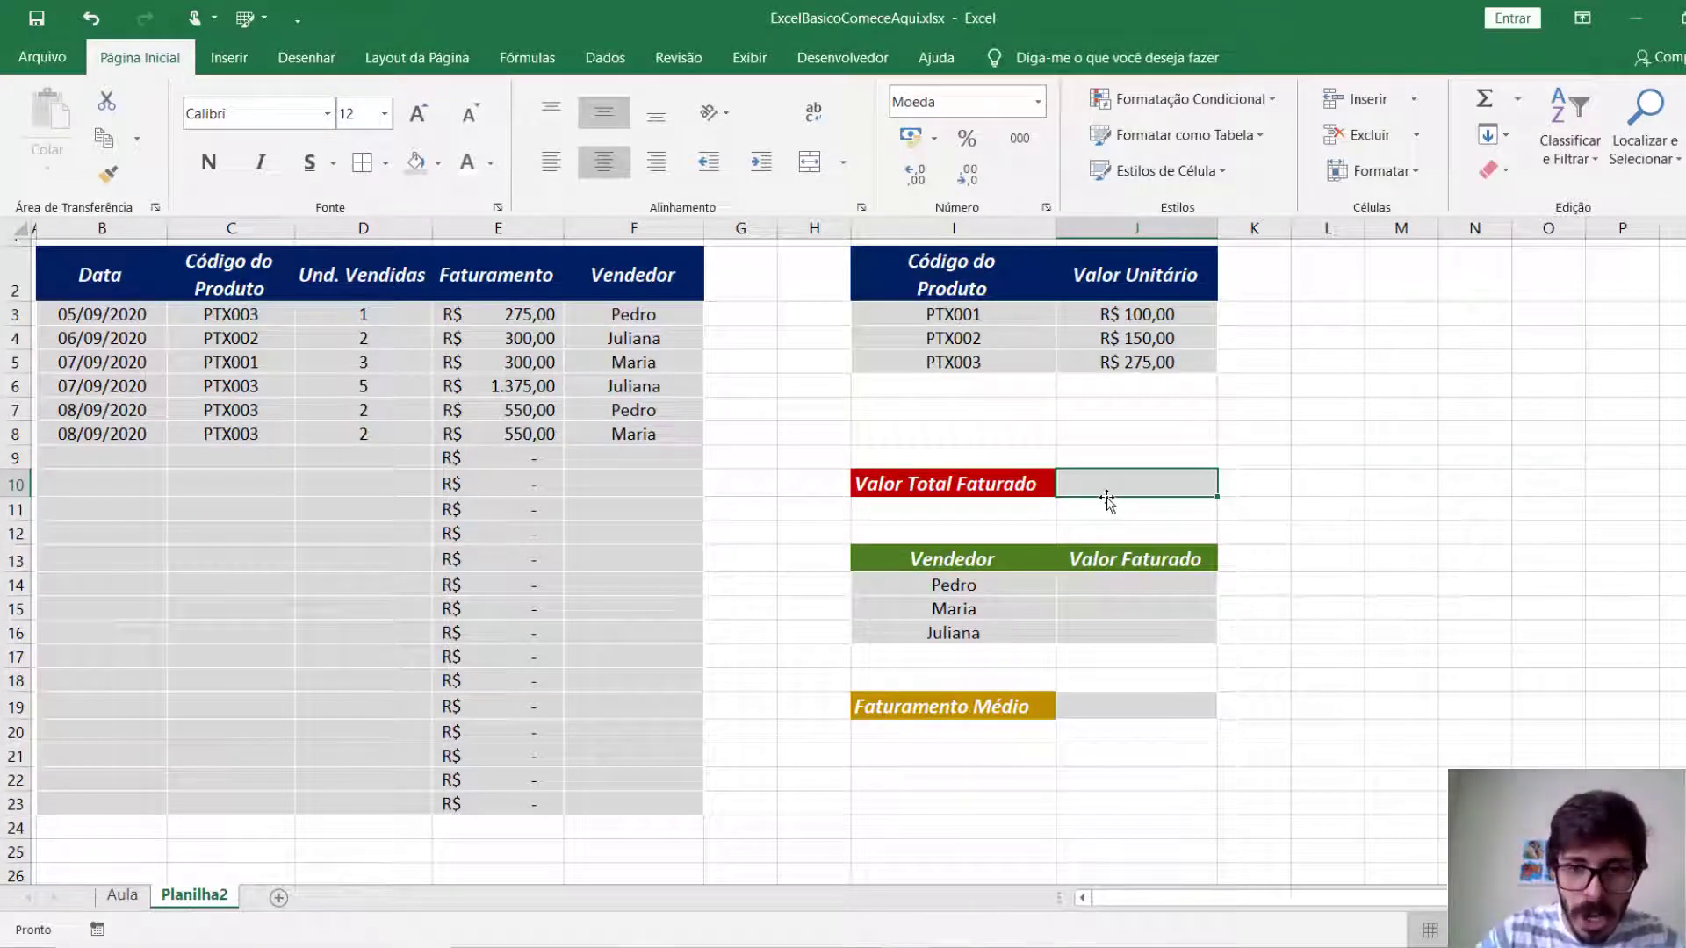
{"action": "type", "text": "="}
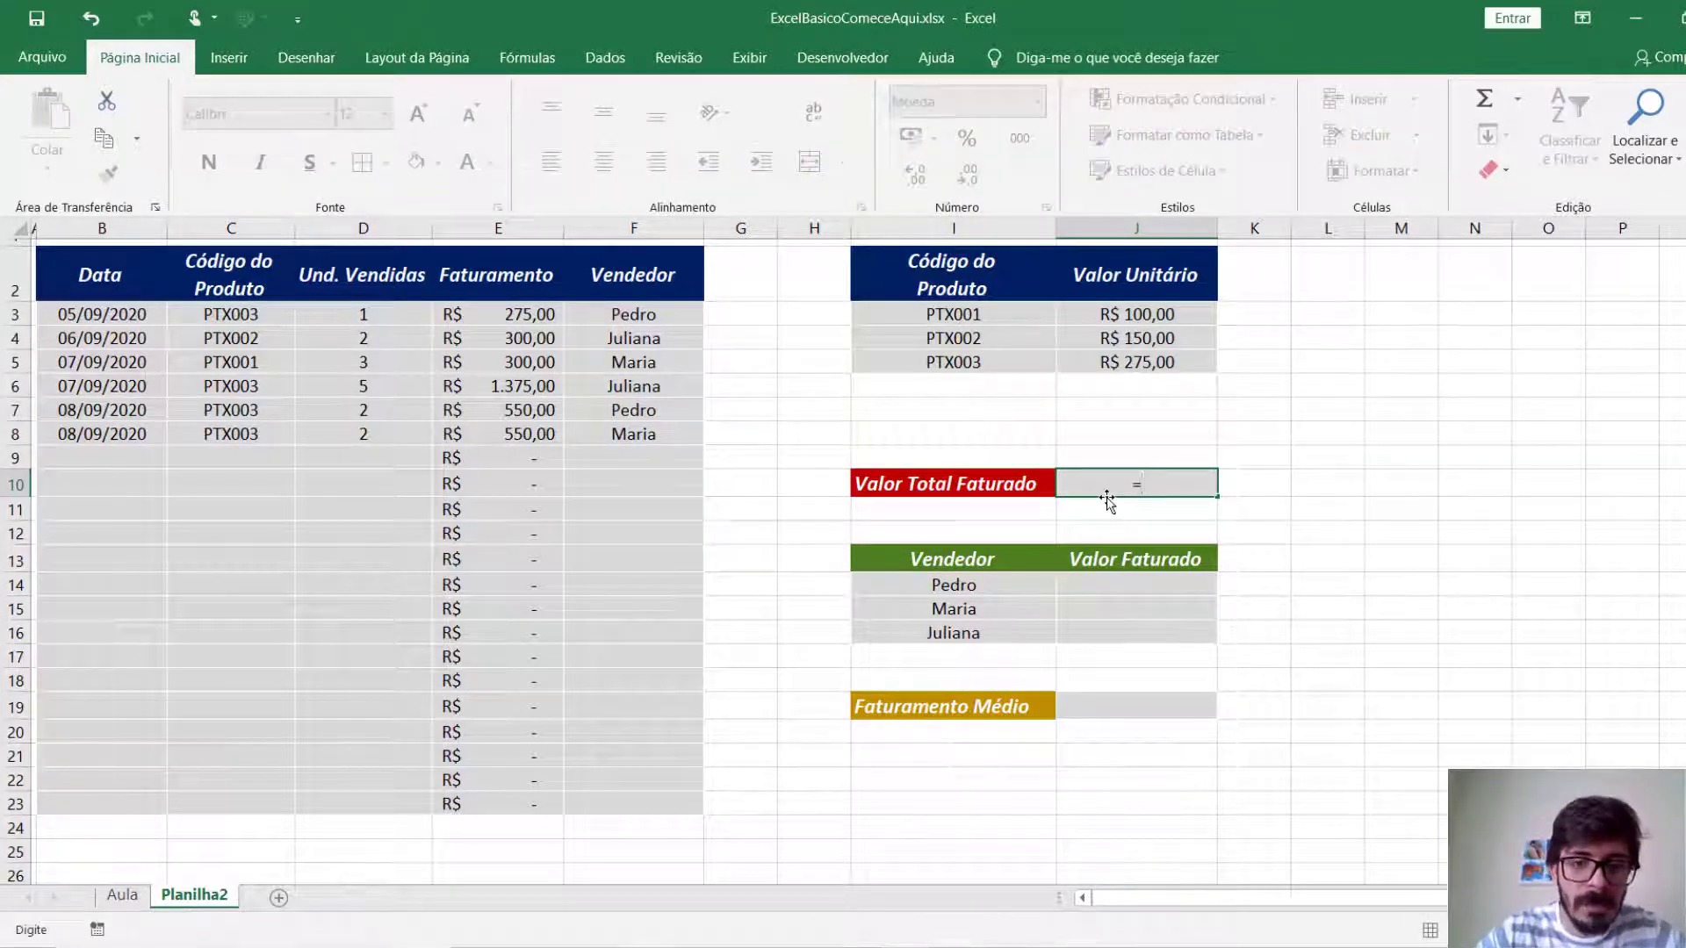
{"action": "type", "text": "SOMA("}
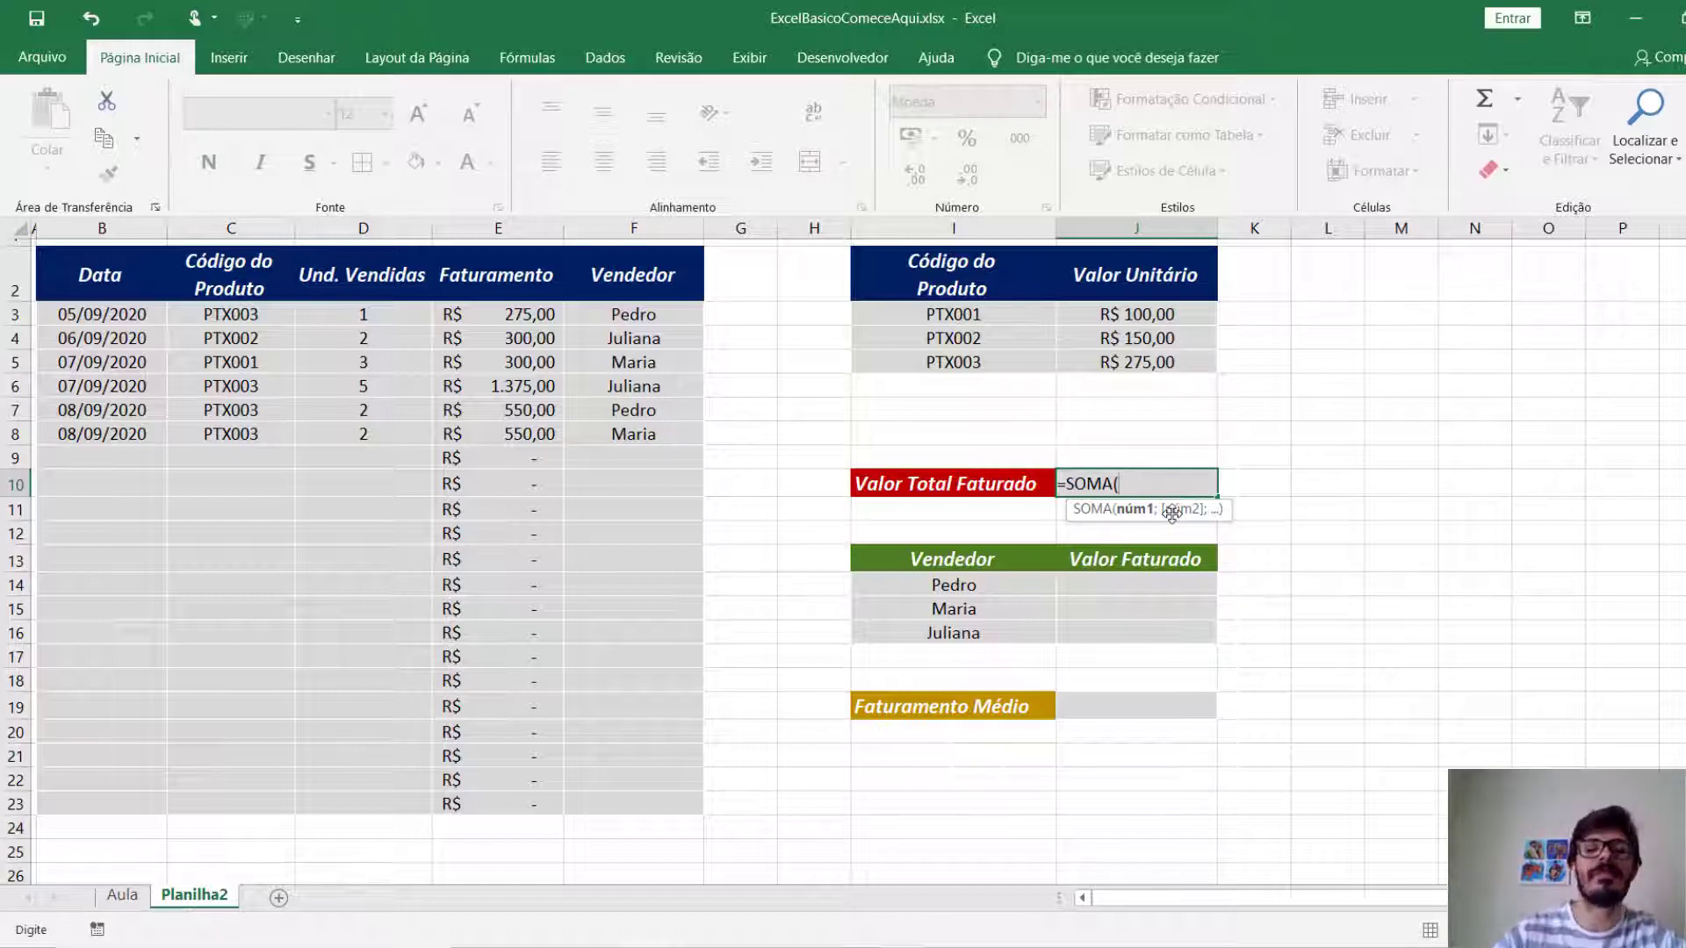
{"action": "left_click_drag", "start_coordinate": [490, 309], "coordinate": [518, 803]}
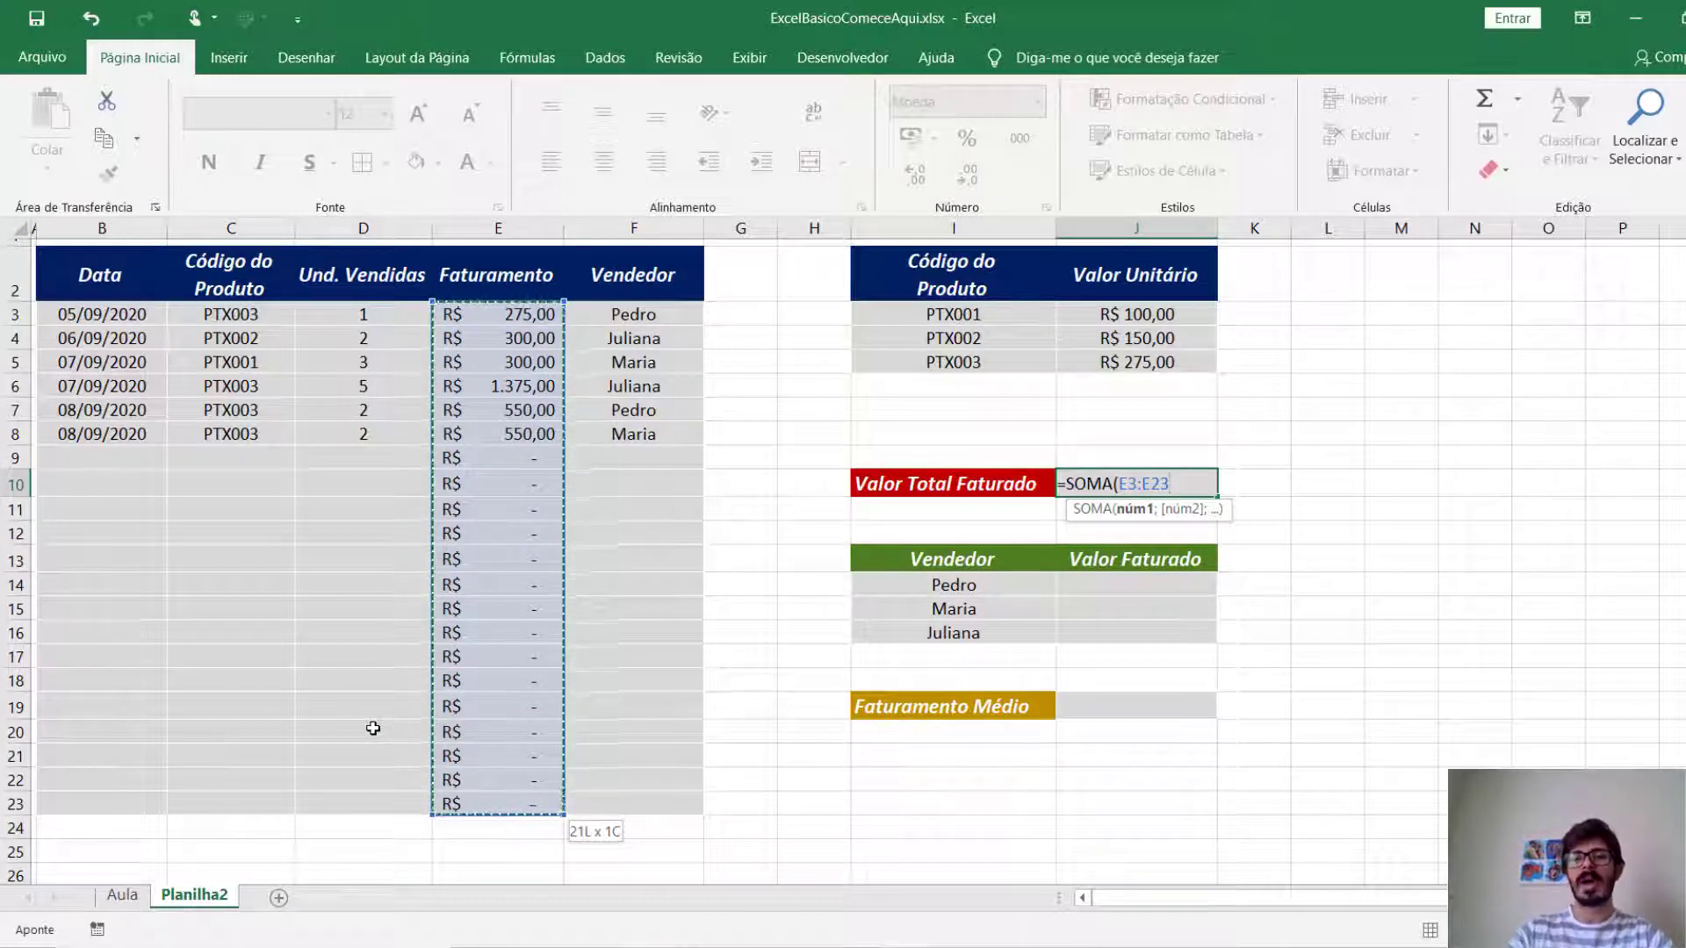
{"action": "type", "text": ")"}
{"action": "key", "text": "Return"}
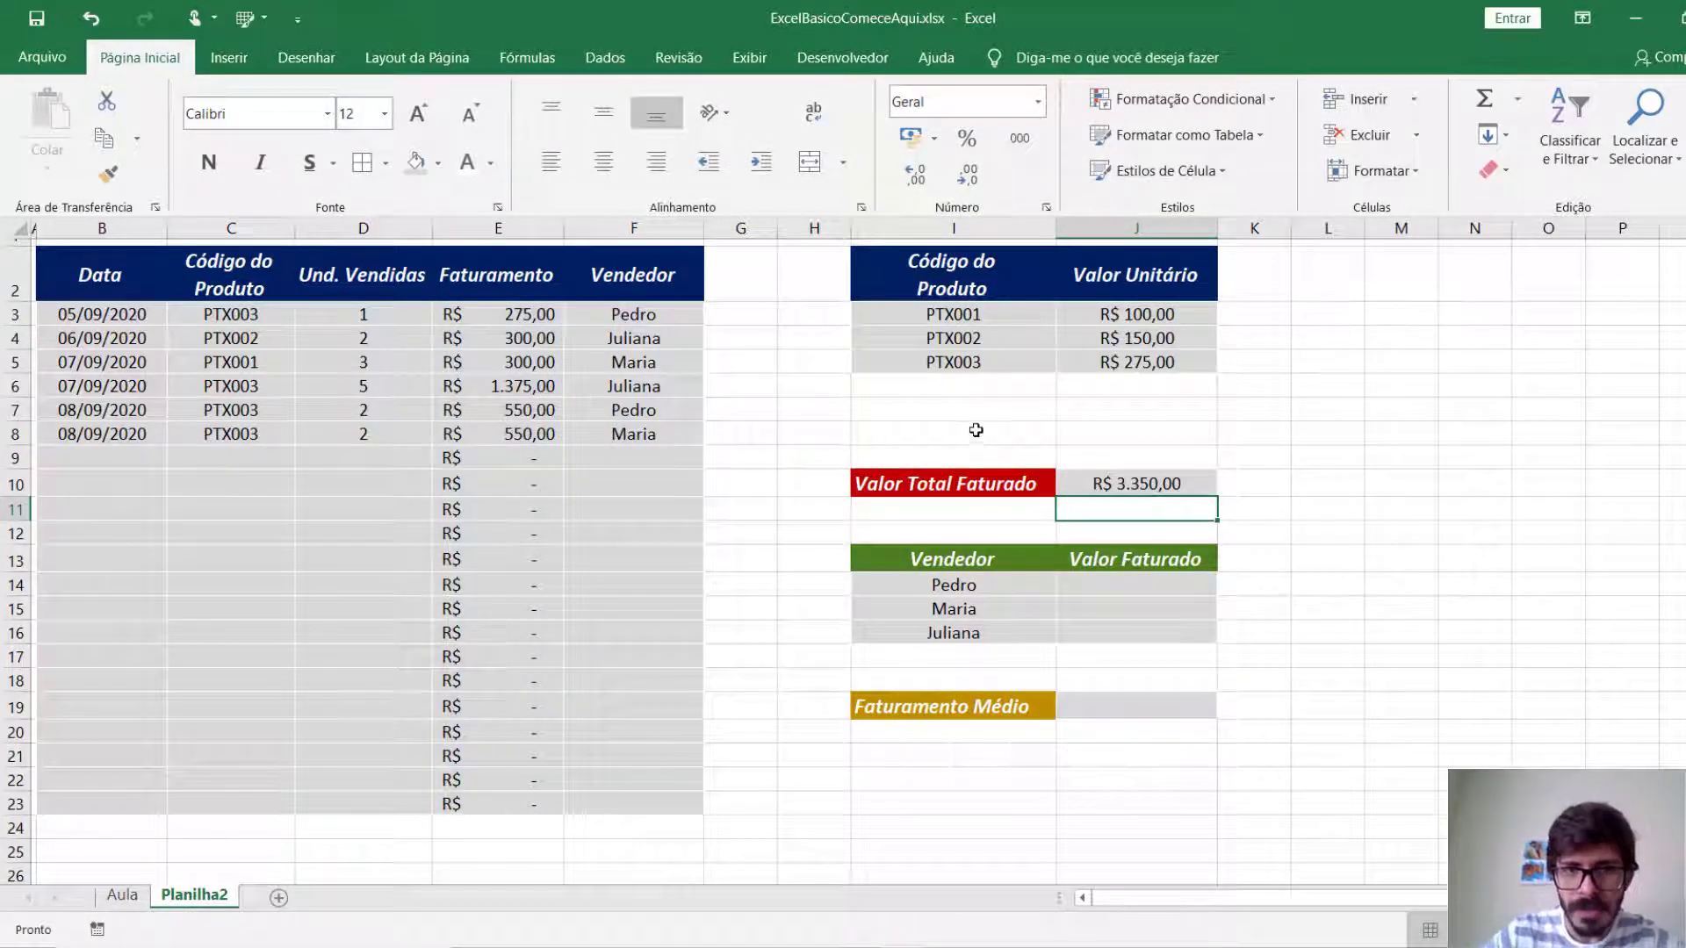
{"action": "left_click", "coordinate": [1106, 486]}
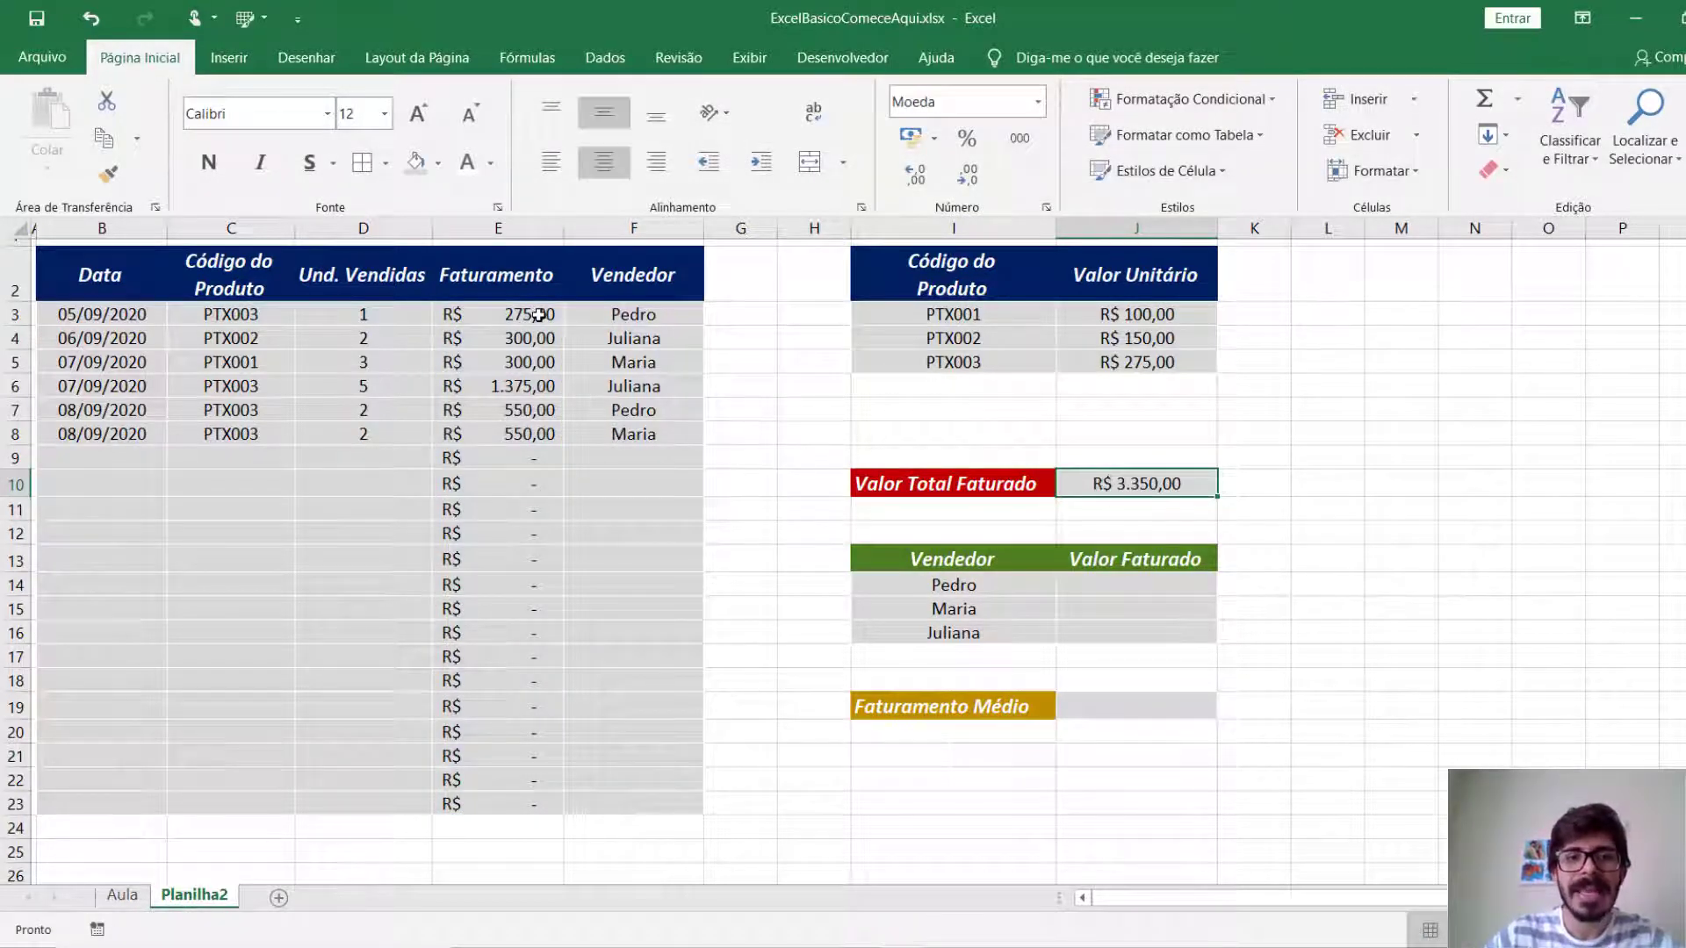
Try the manual sum =E3+E7 in J14 as the first seller's revenue, and clear the cell again.
{"action": "left_click", "coordinate": [1065, 584]}
{"action": "type", "text": "="}
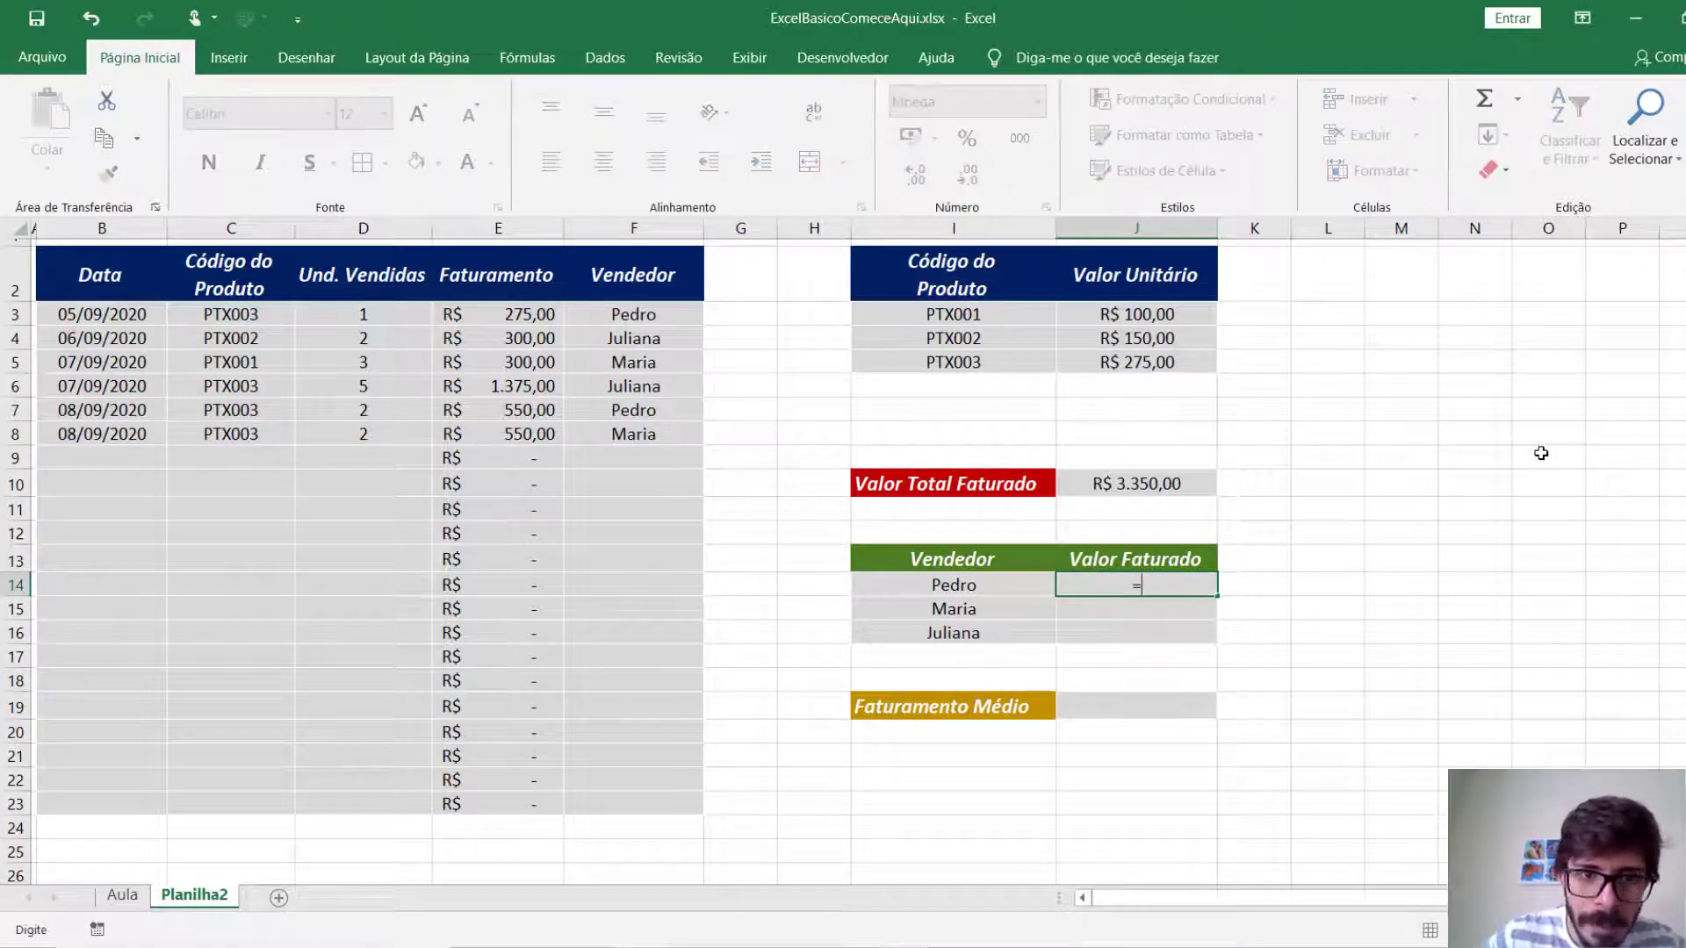
{"action": "left_click", "coordinate": [535, 316]}
{"action": "type", "text": "+"}
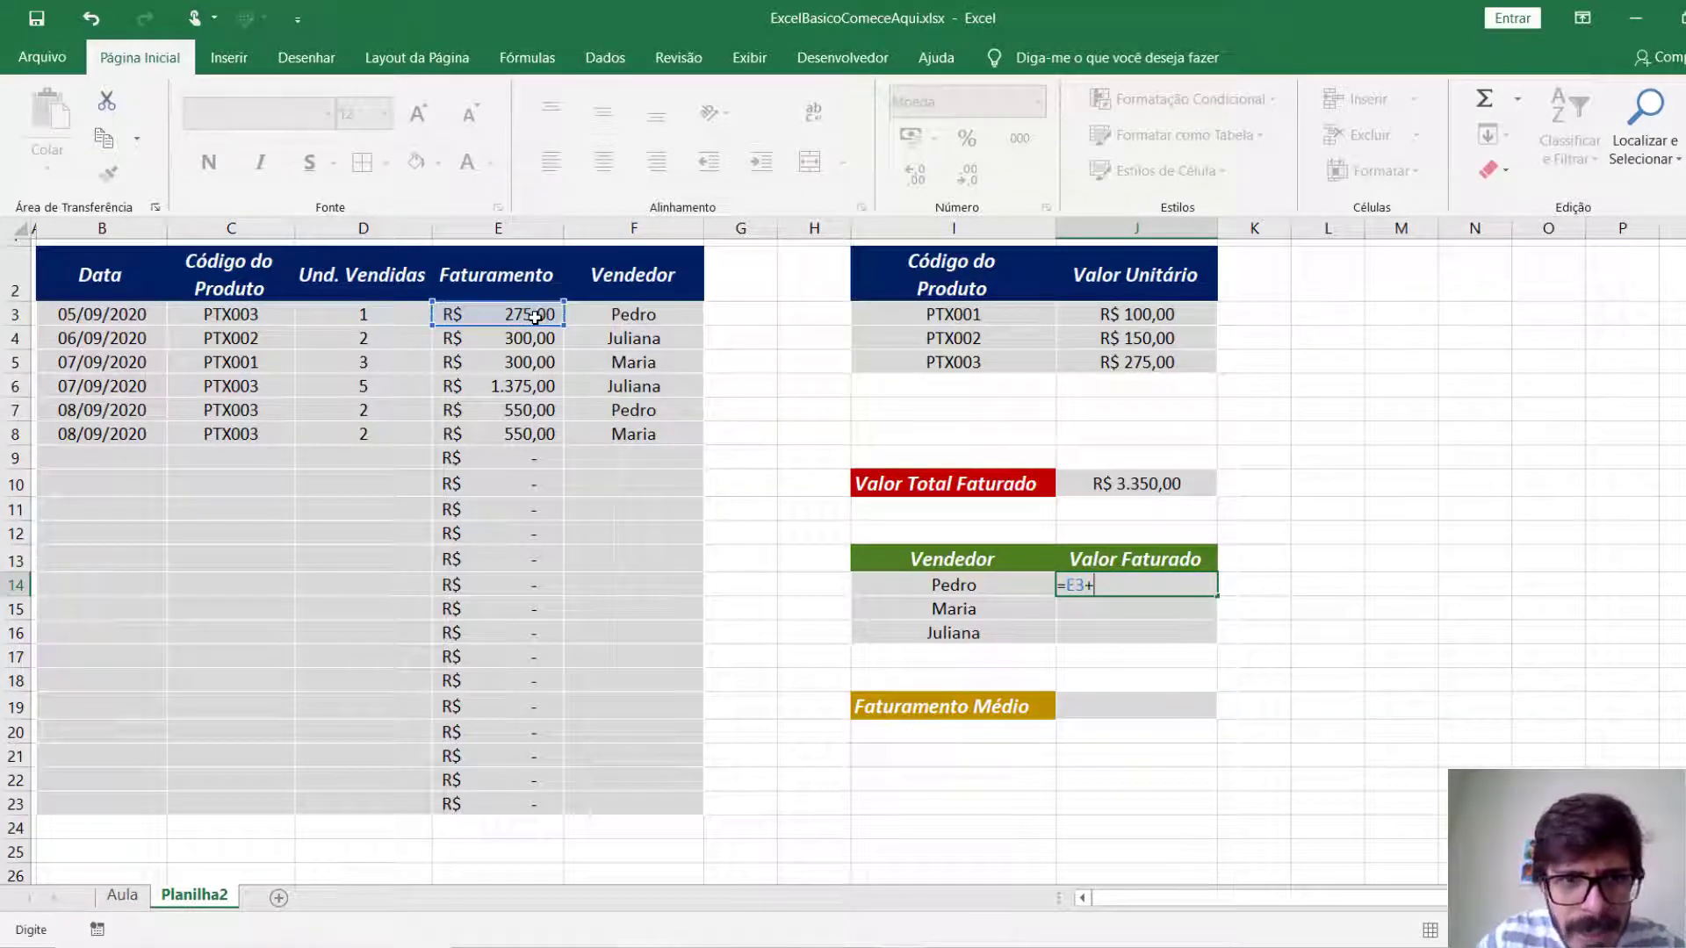
{"action": "left_click", "coordinate": [538, 409]}
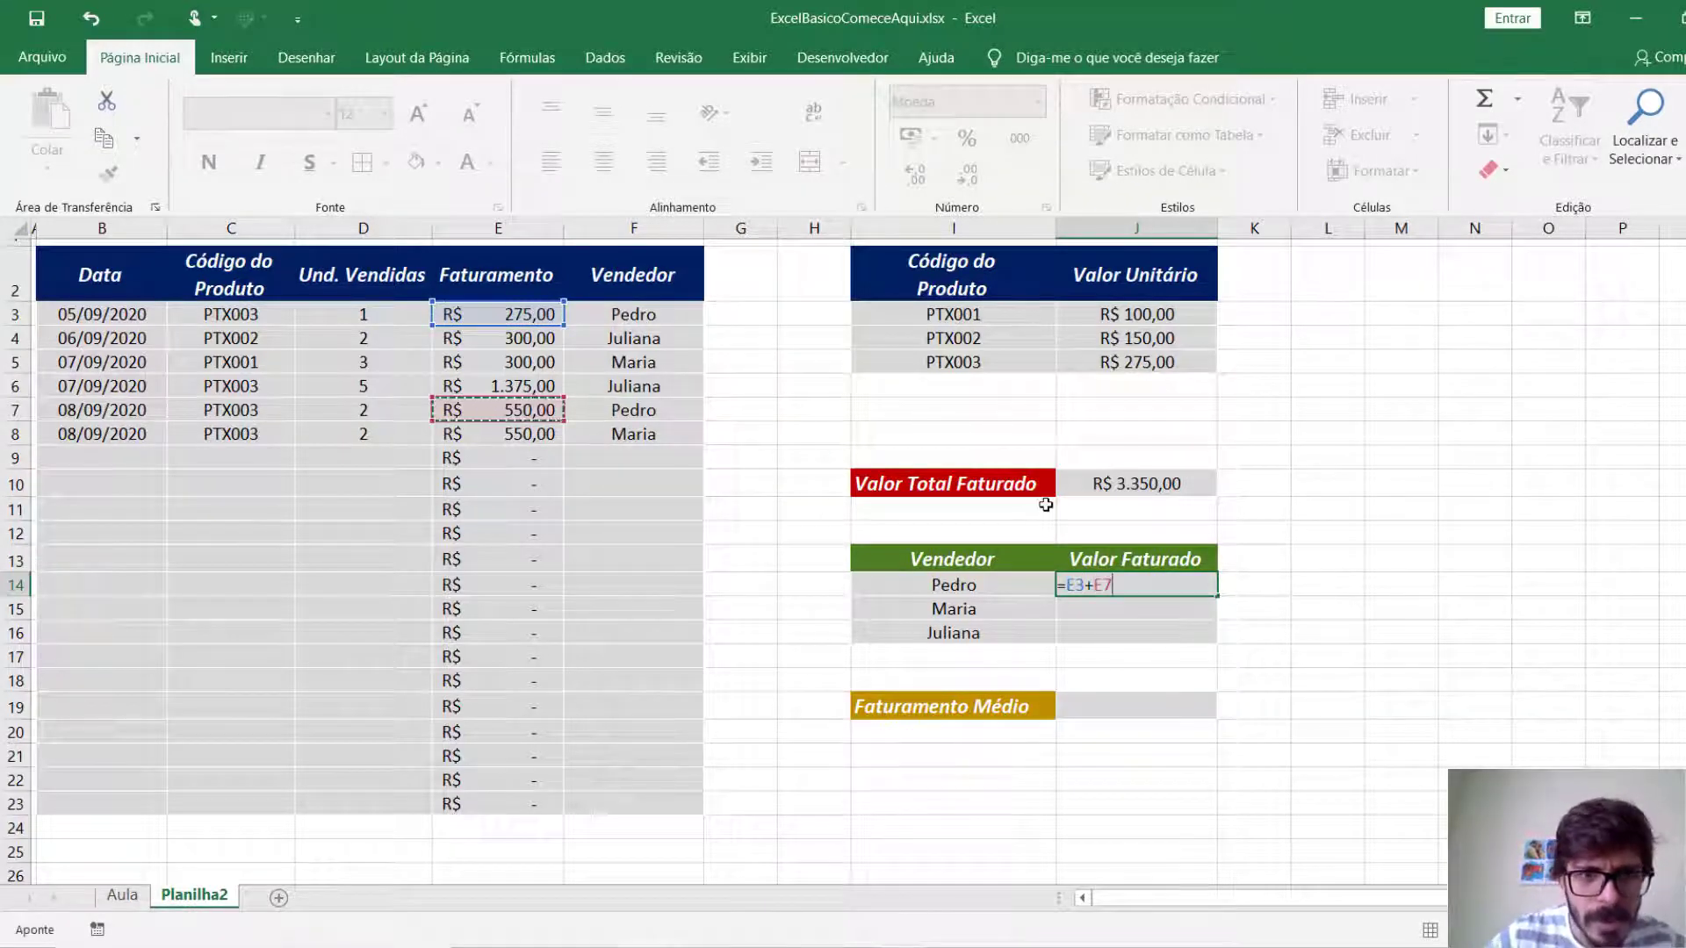
{"action": "key", "text": "Return"}
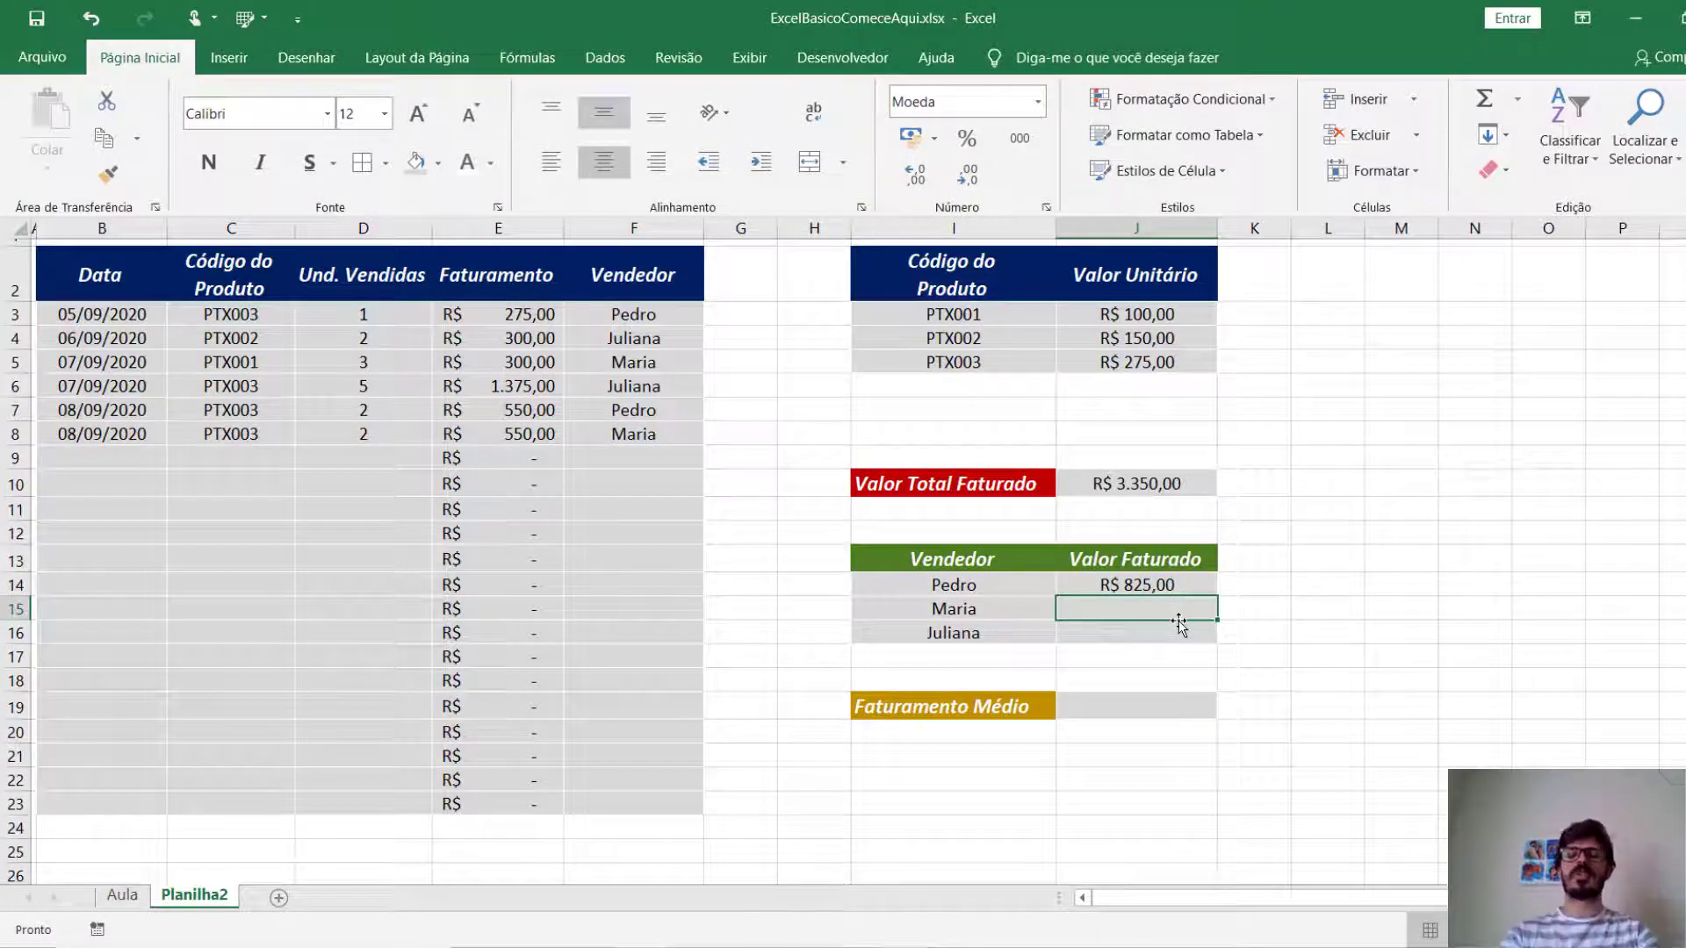
{"action": "key", "text": "Up"}
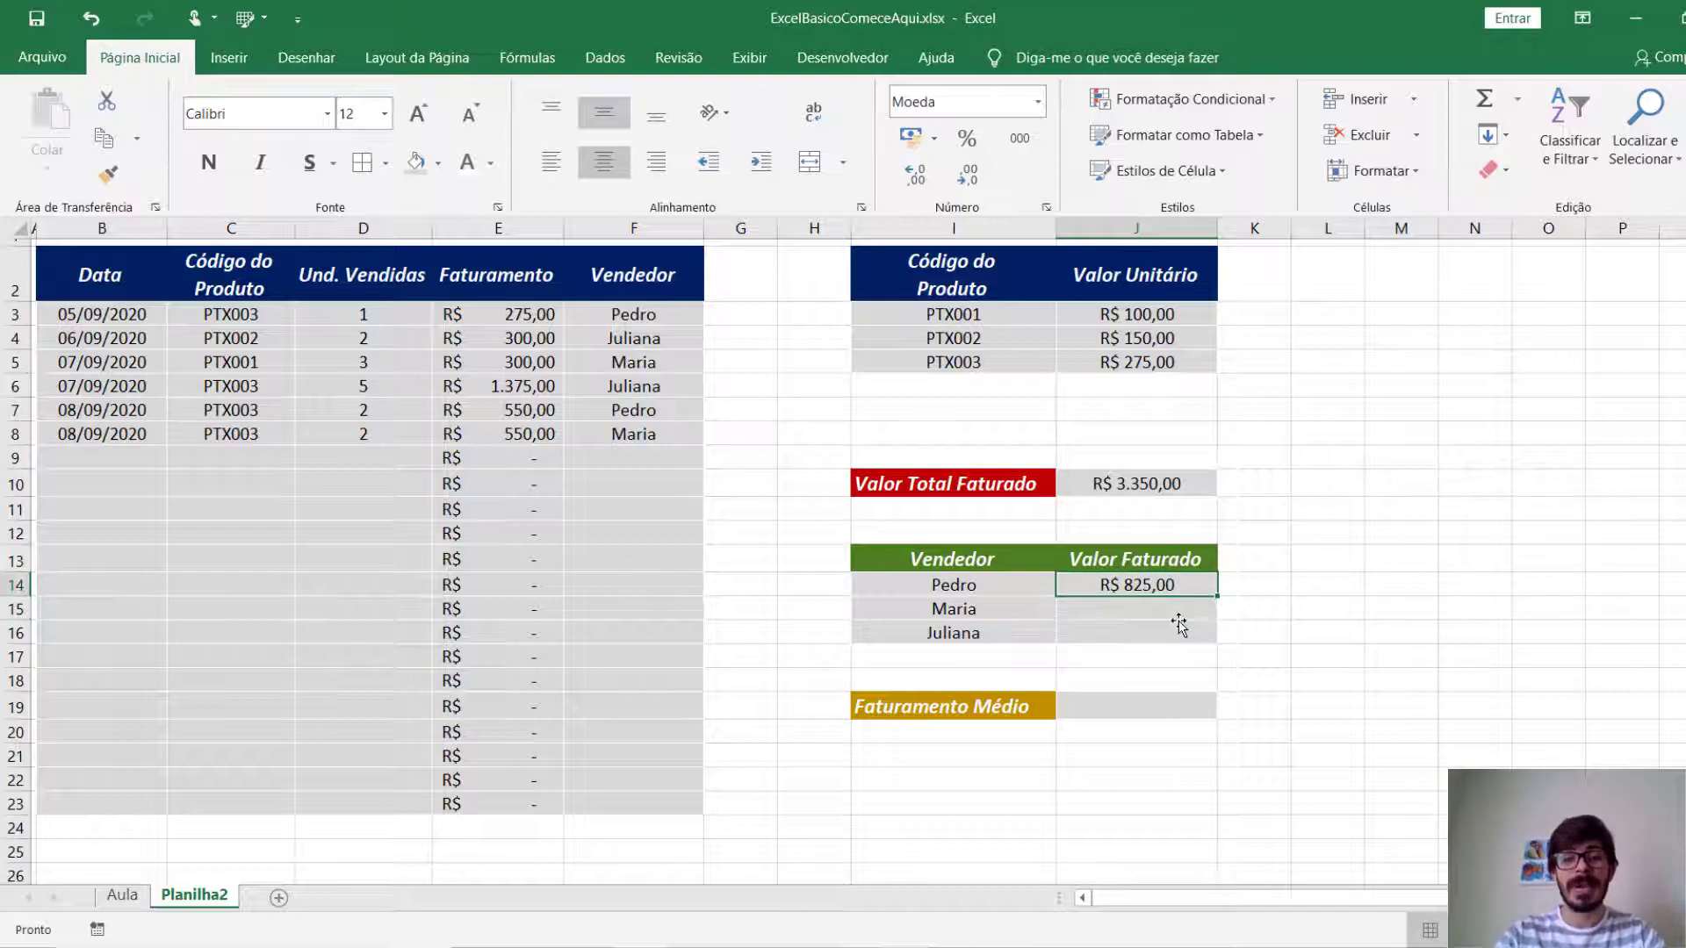
{"action": "key", "text": "Delete"}
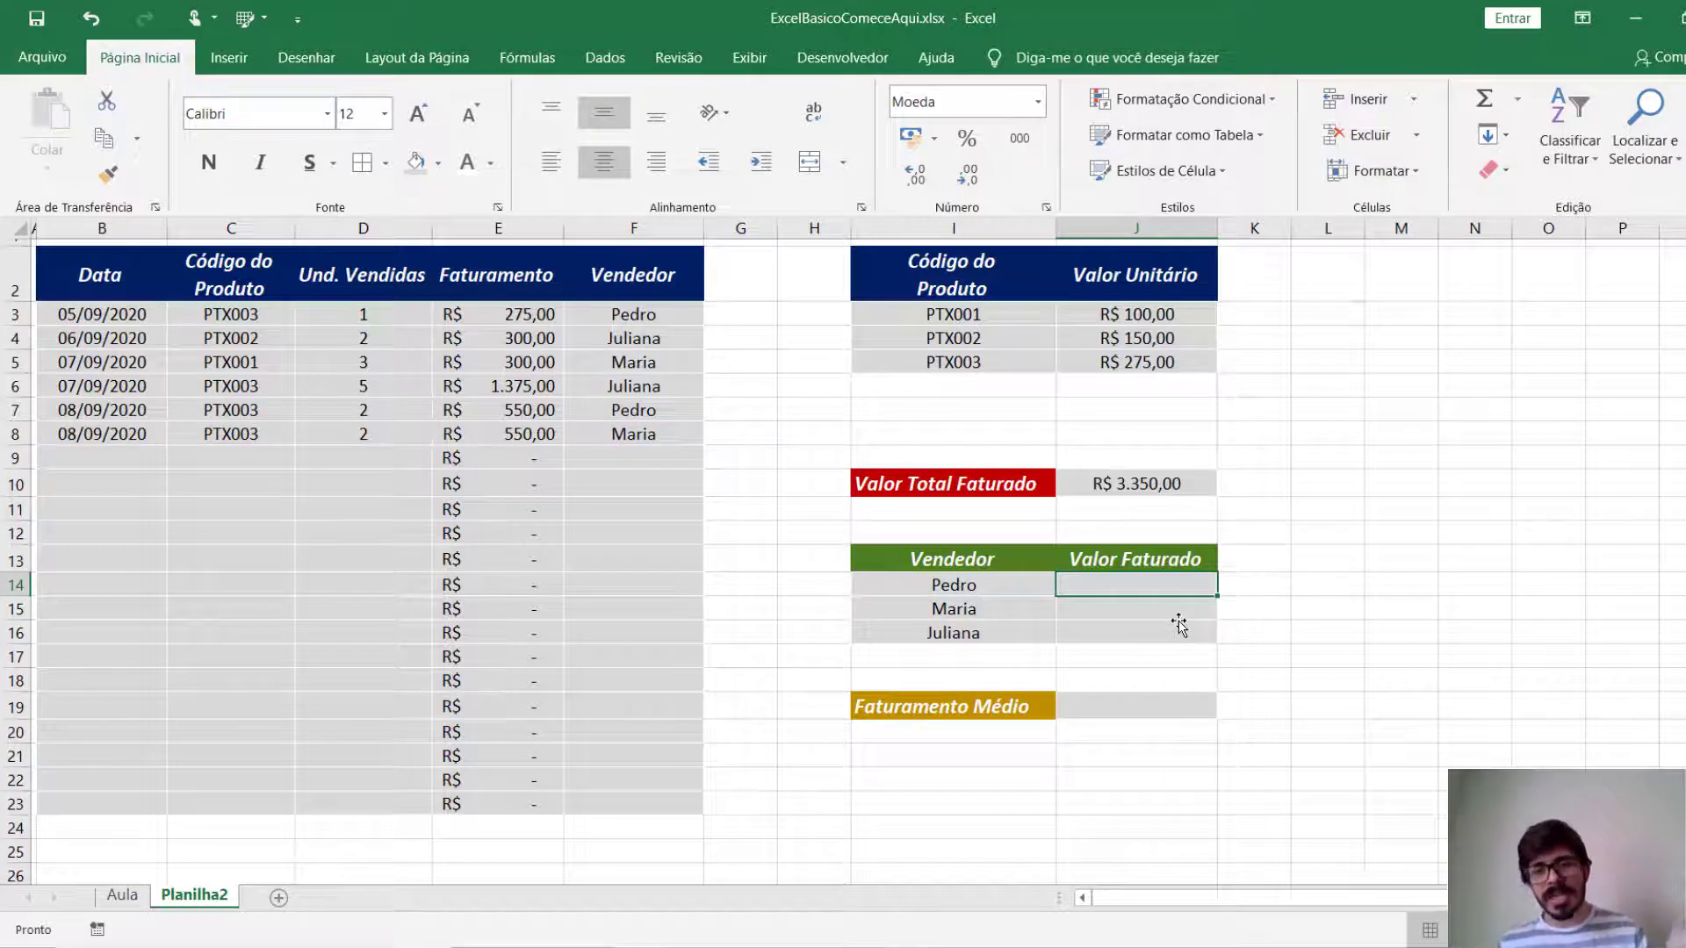
{"action": "left_click", "coordinate": [1000, 585]}
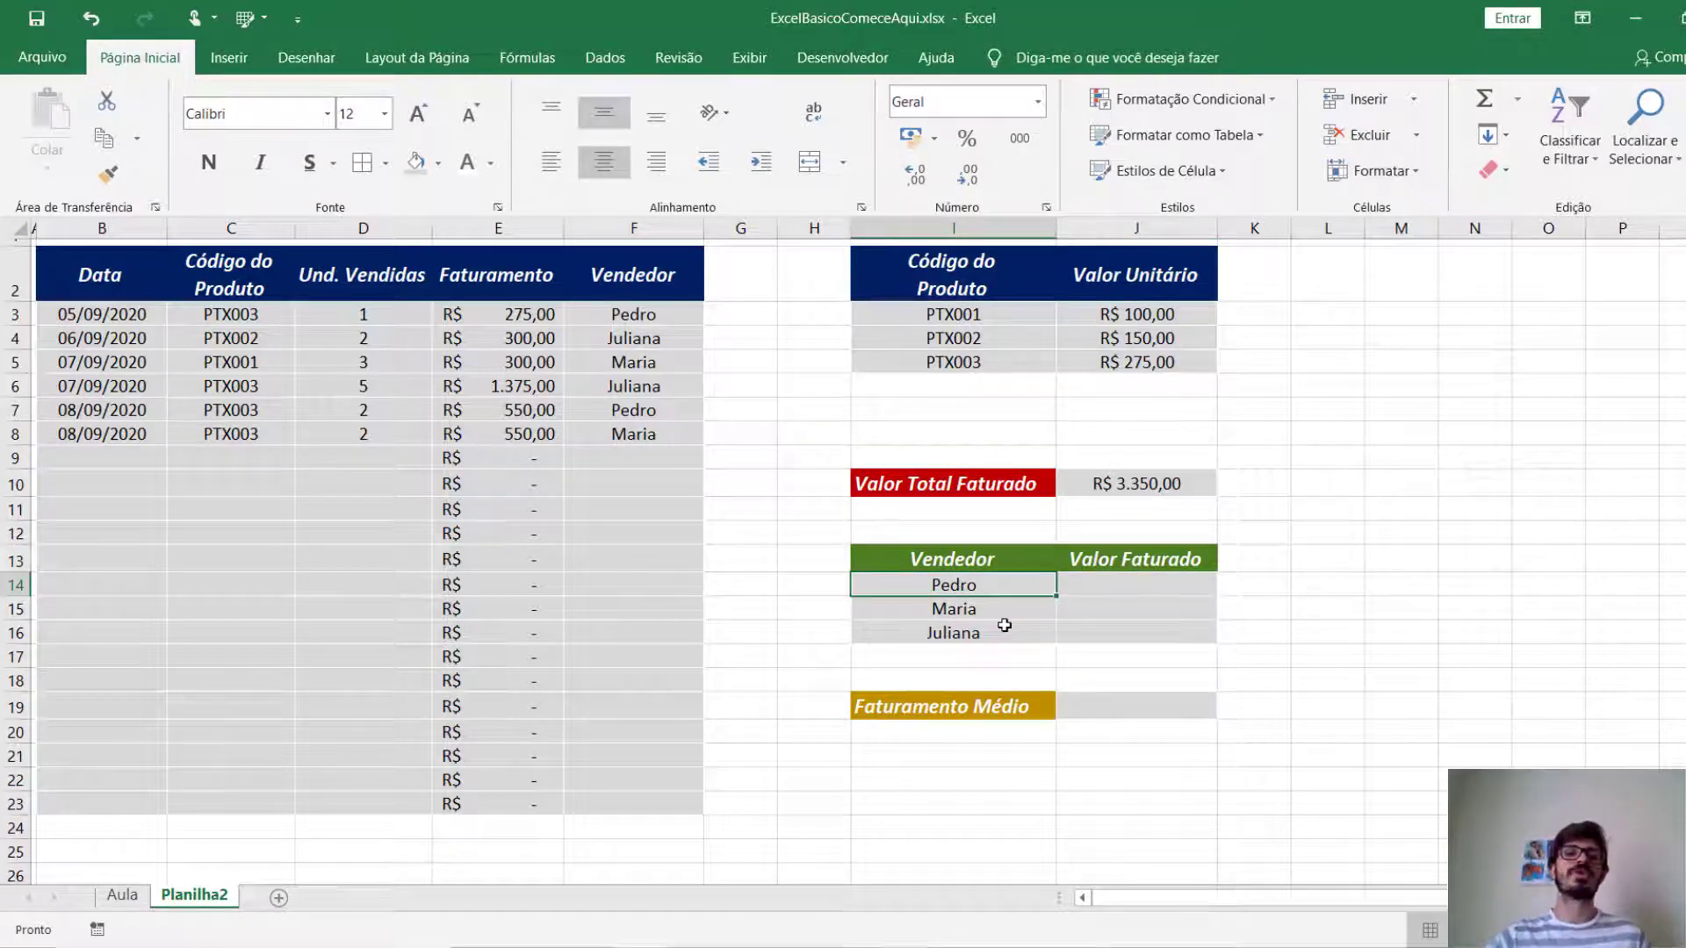
{"action": "left_click", "coordinate": [1013, 610]}
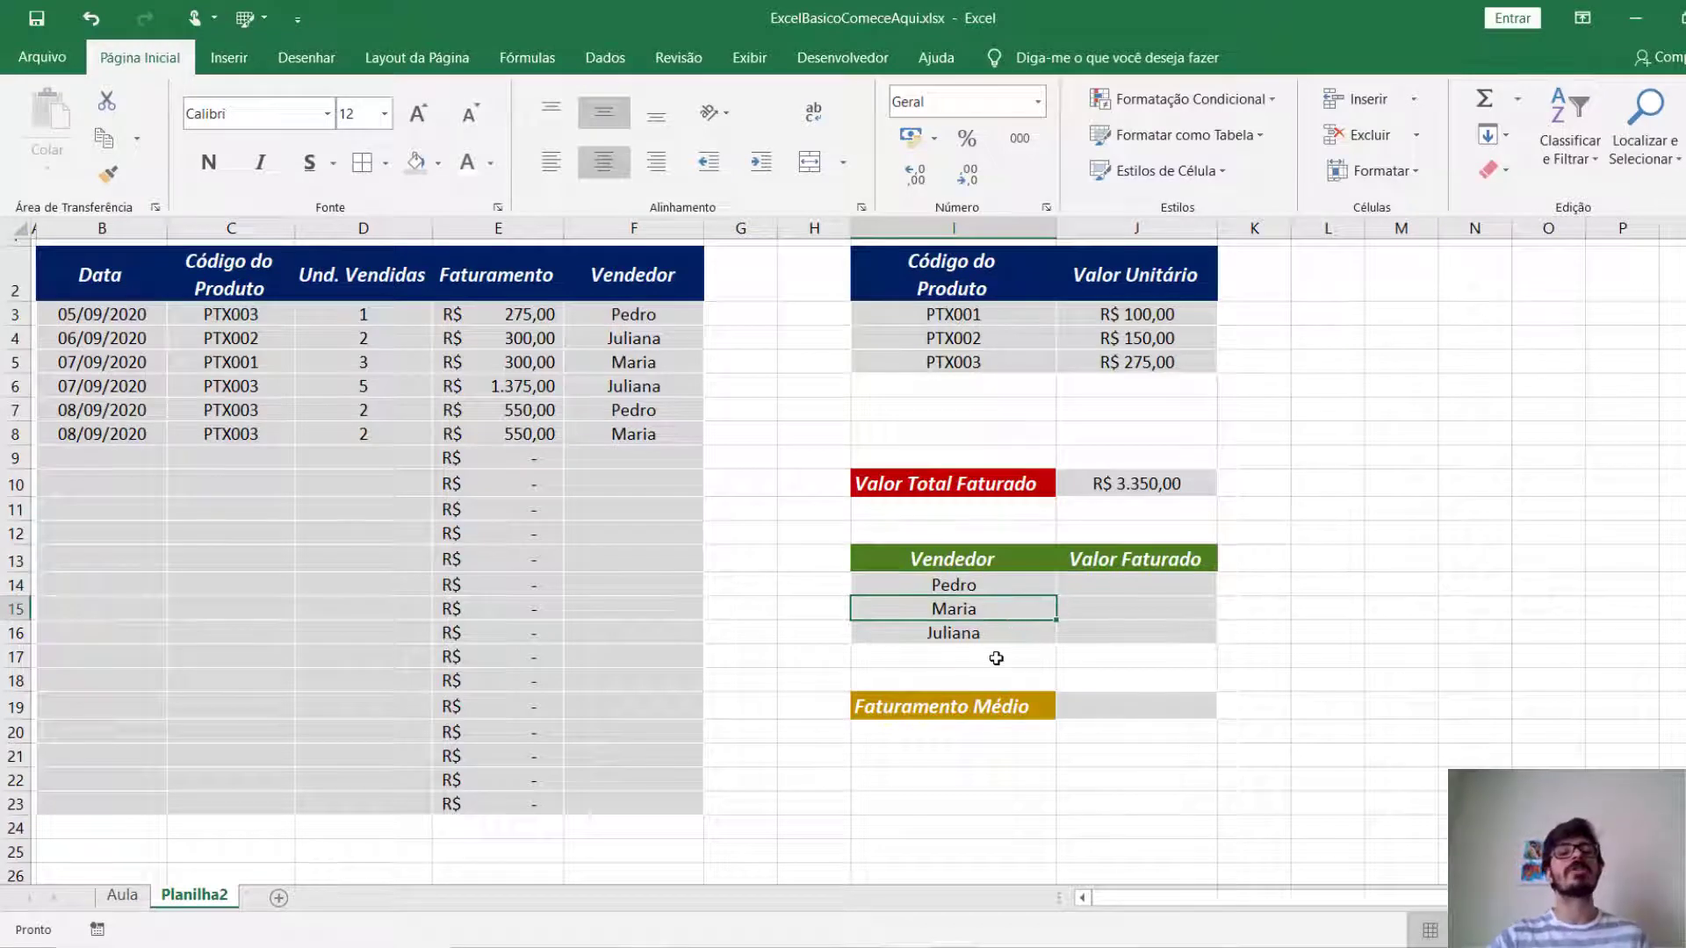
{"action": "left_click", "coordinate": [885, 640]}
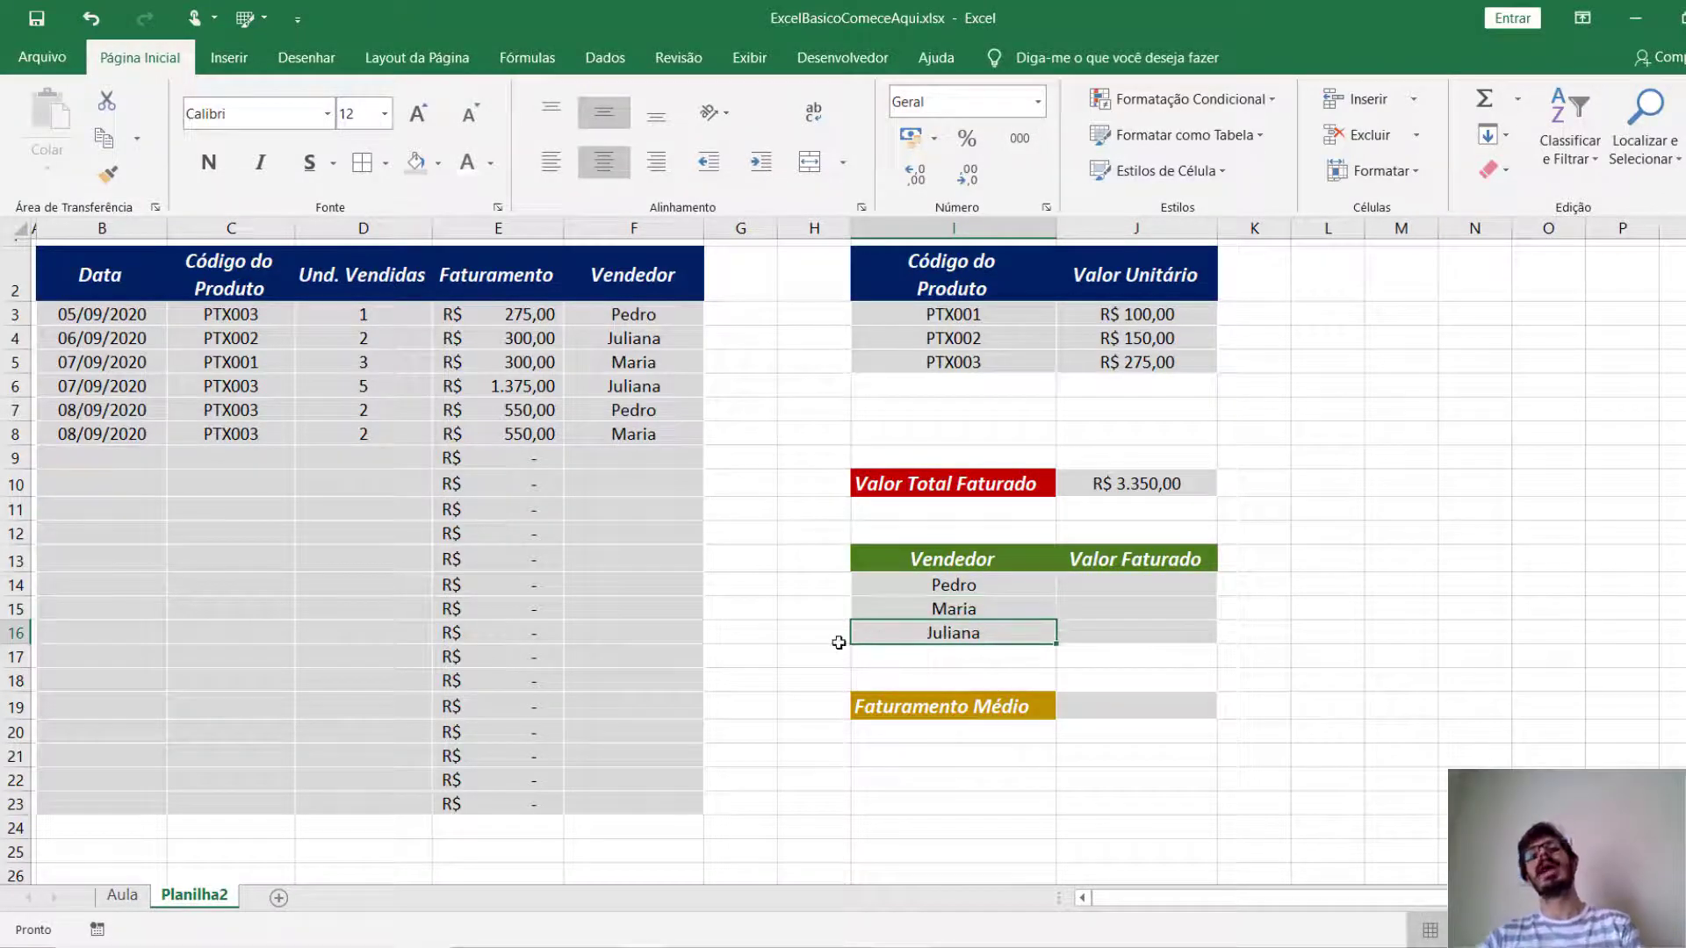
Calculate the first seller's revenue in J14 with =SOMASE($F$3:$F$23;I14;$E$3:$E$23), locking both ranges.
{"action": "left_click", "coordinate": [1156, 588]}
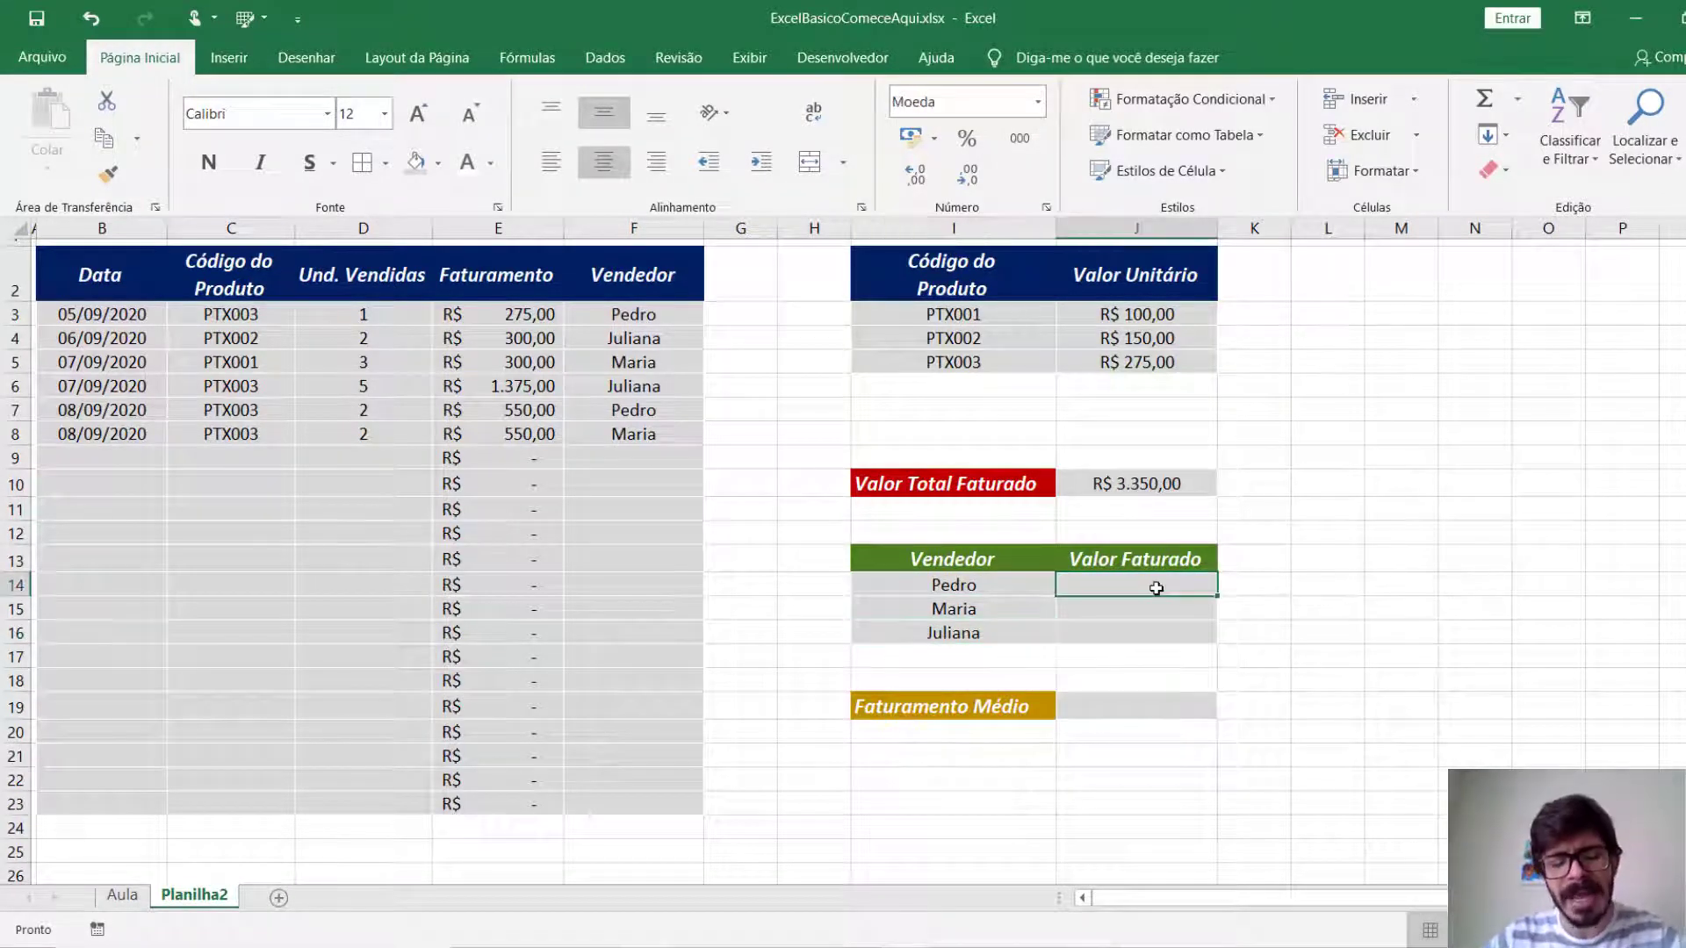
{"action": "type", "text": "="}
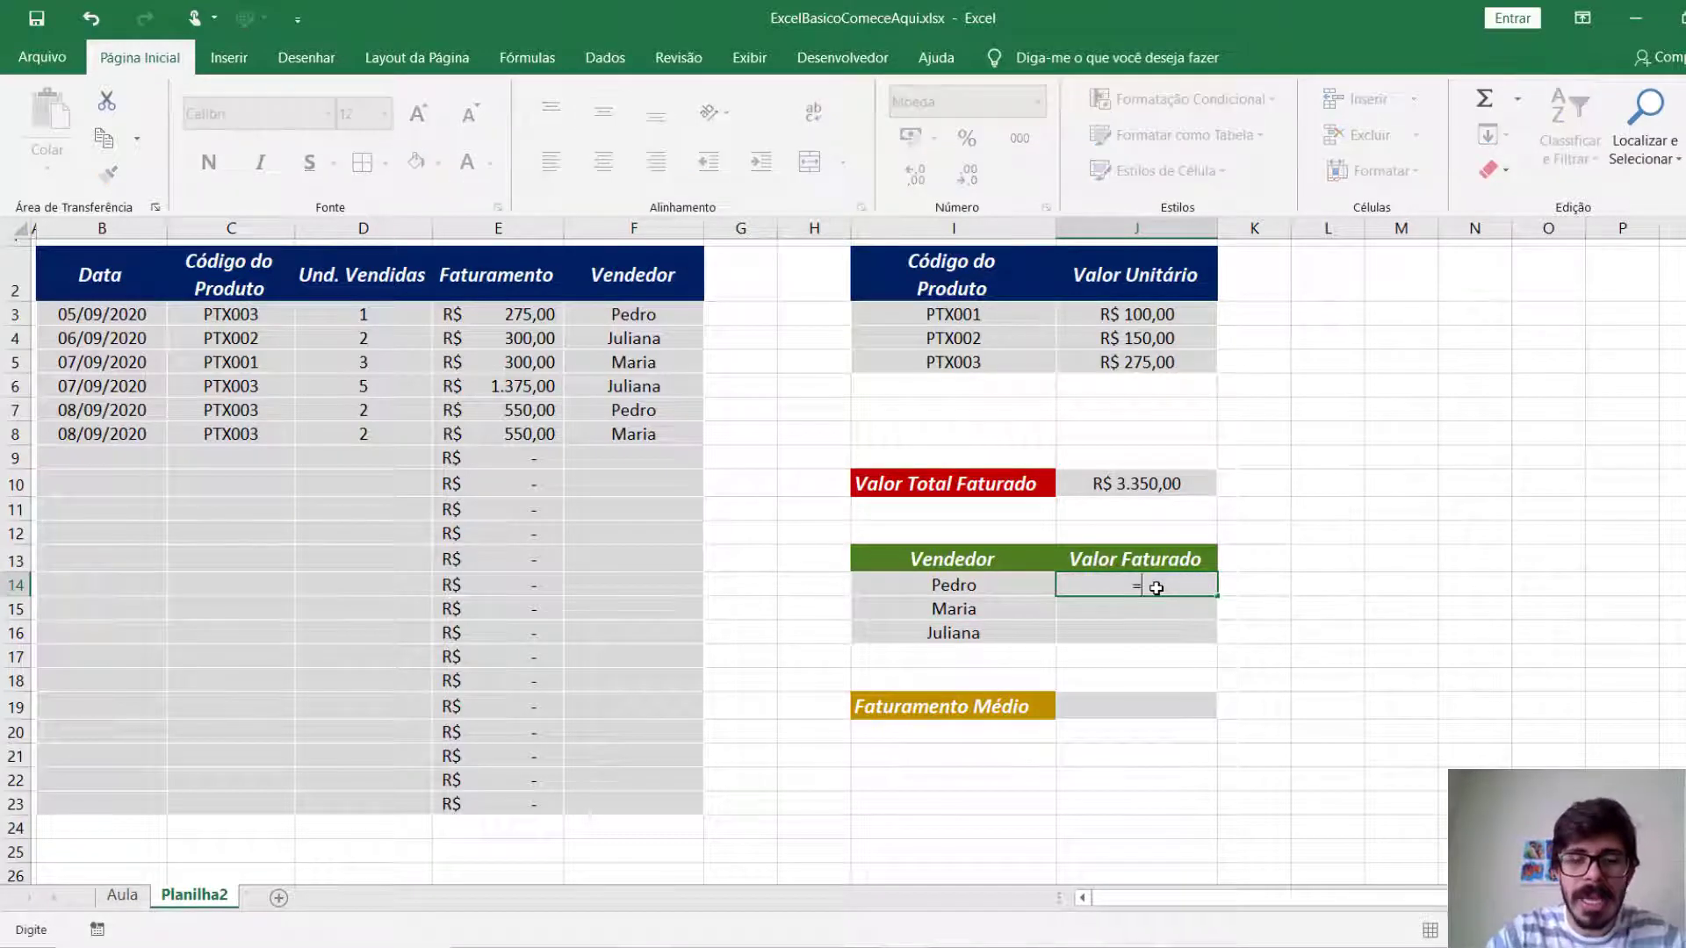
{"action": "type", "text": "somas"}
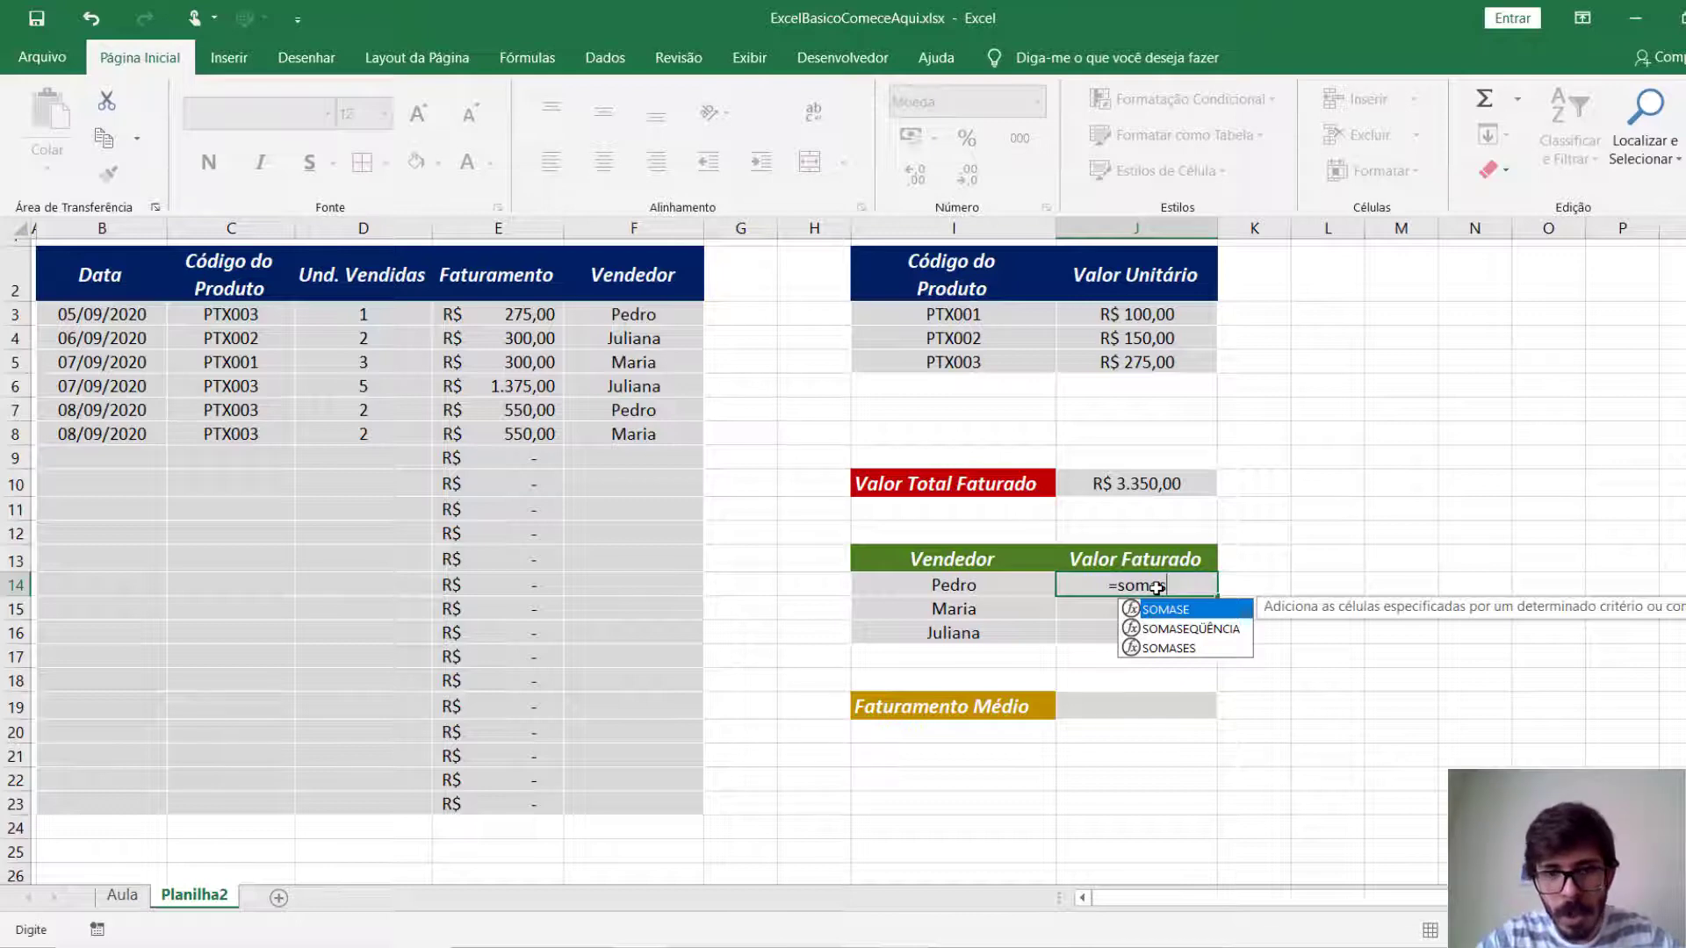
{"action": "key", "text": "Tab"}
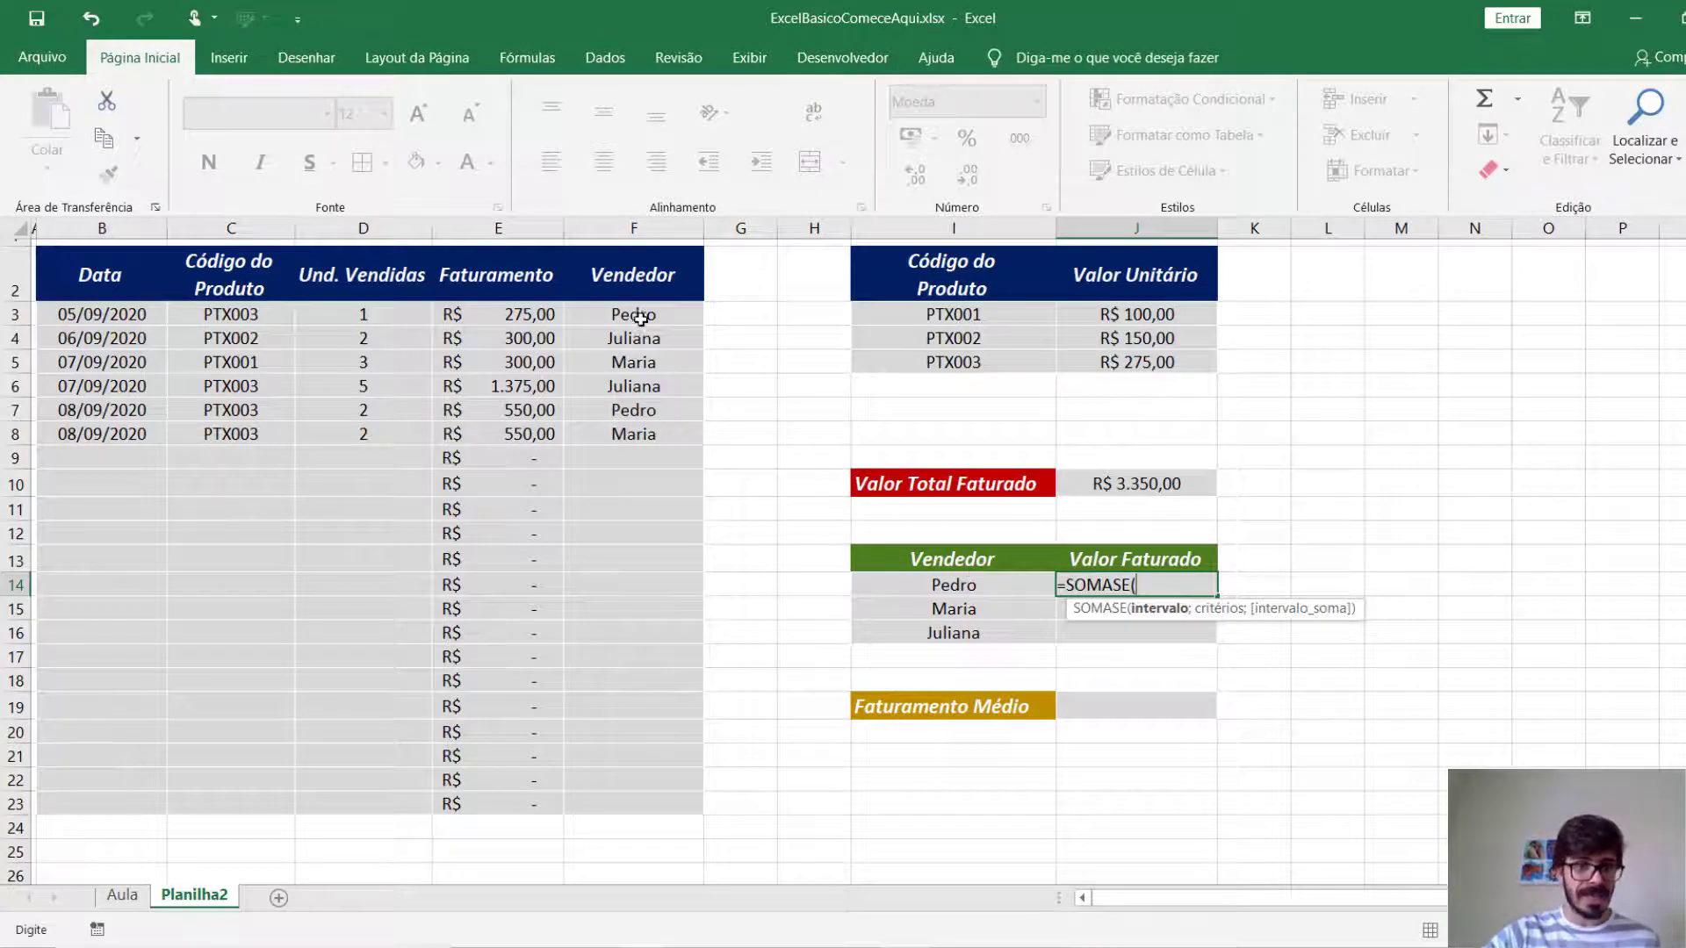
{"action": "left_click_drag", "start_coordinate": [633, 316], "coordinate": [652, 736]}
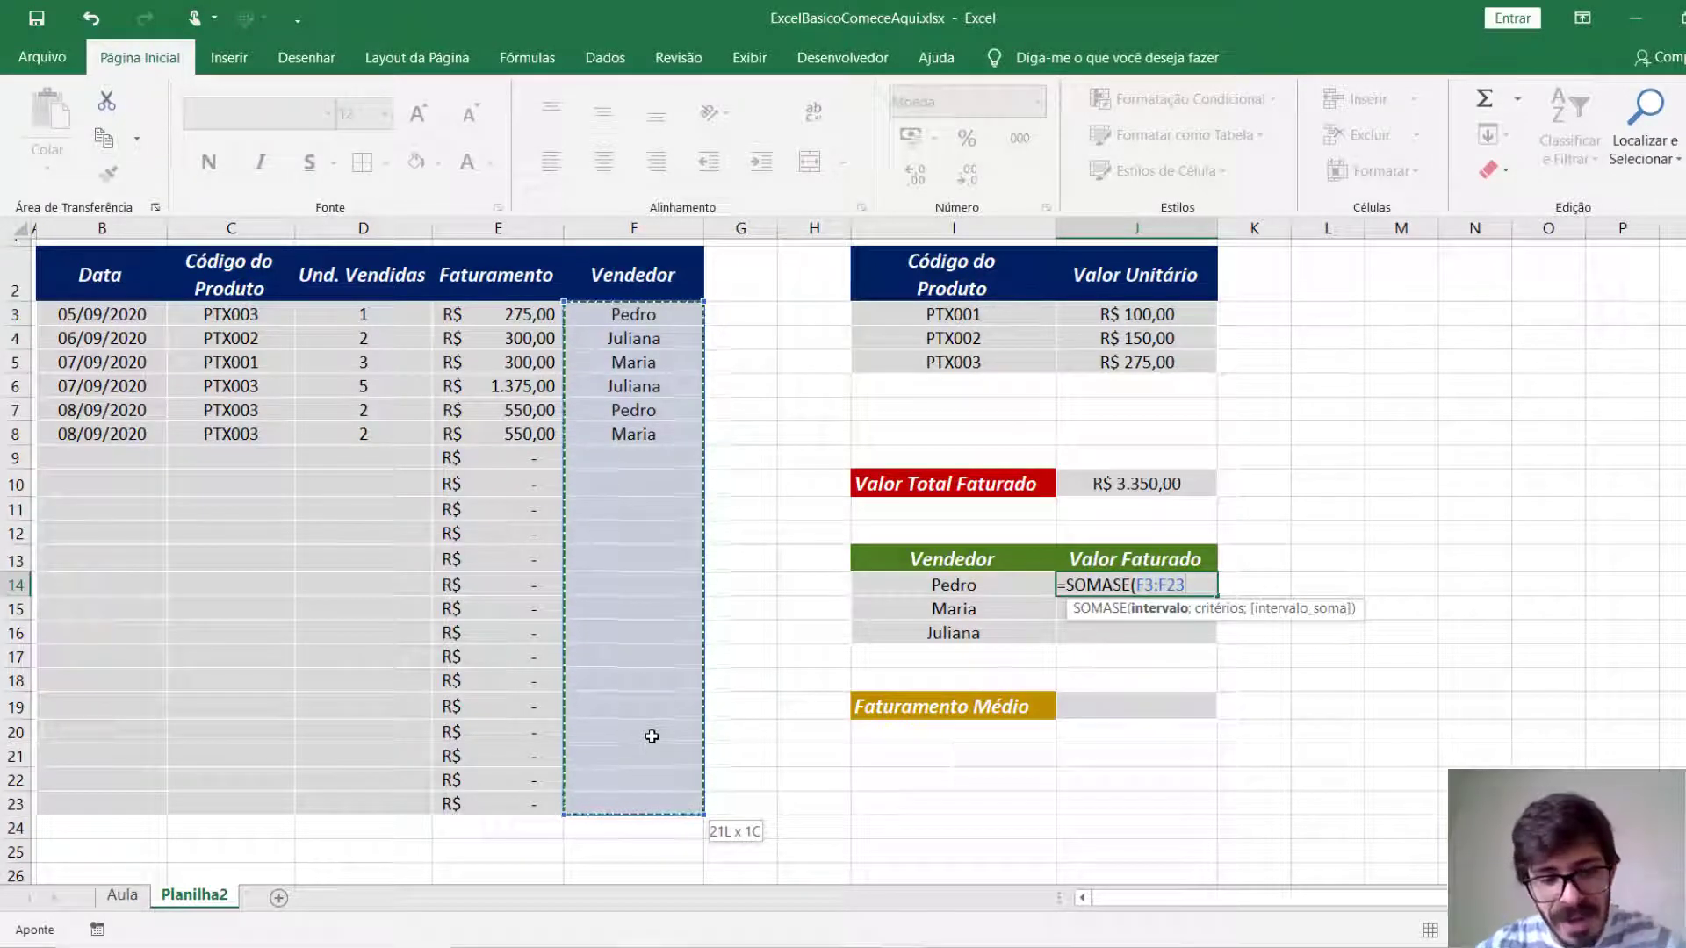
{"action": "key", "text": "F4"}
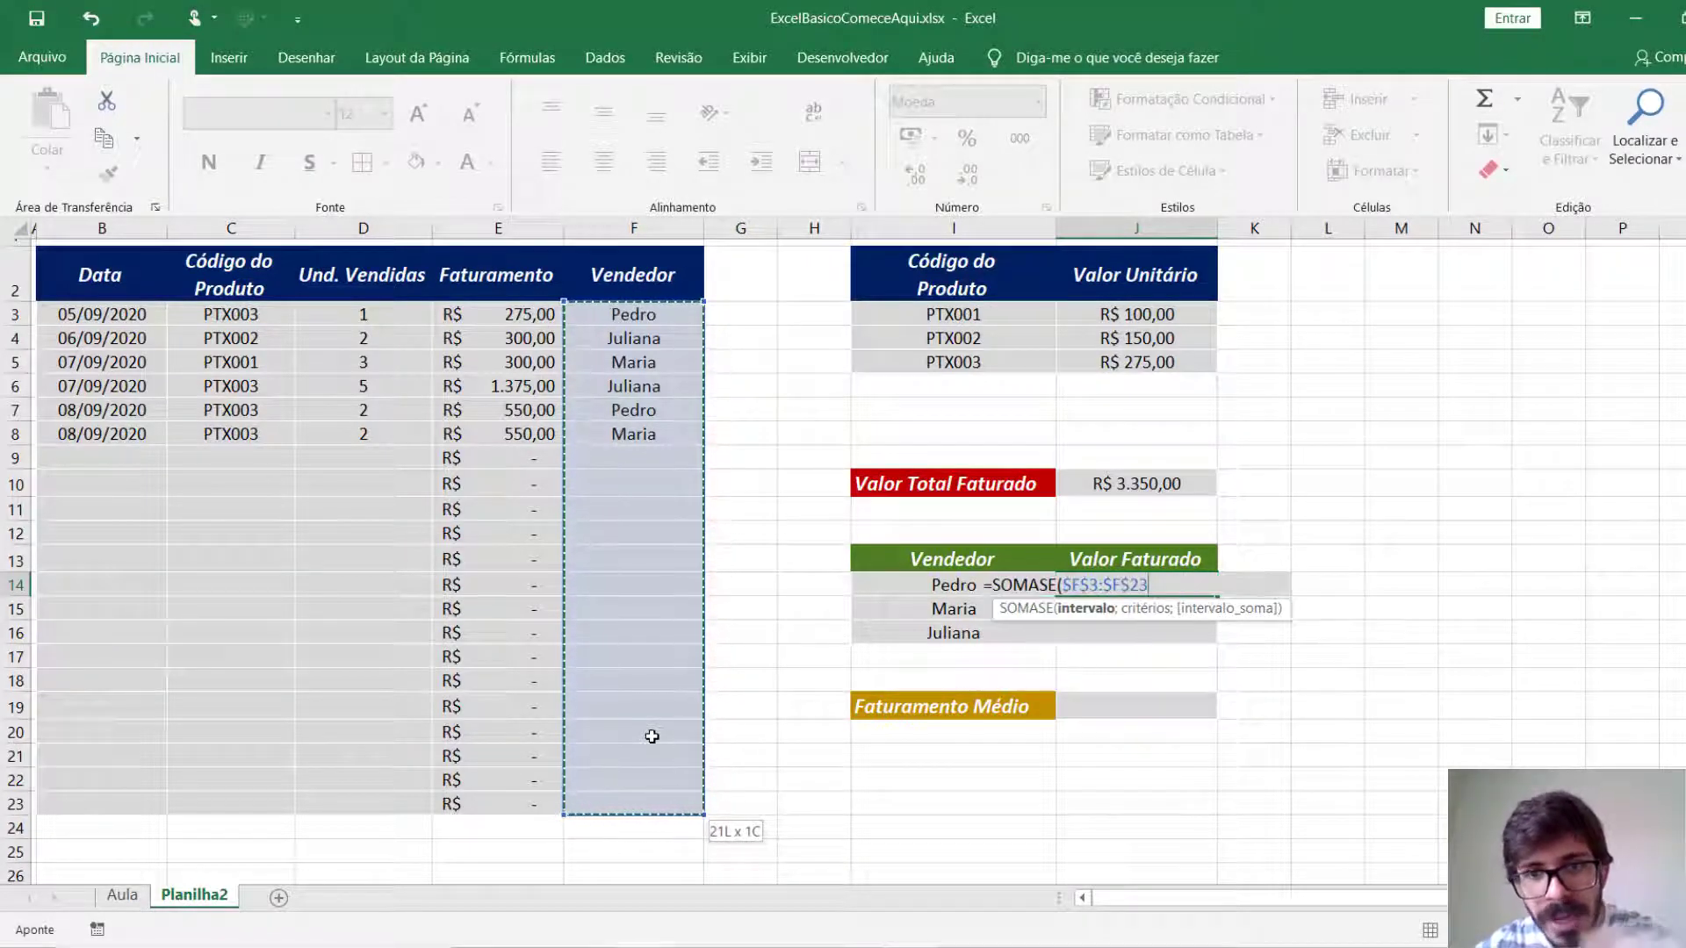
{"action": "type", "text": ";"}
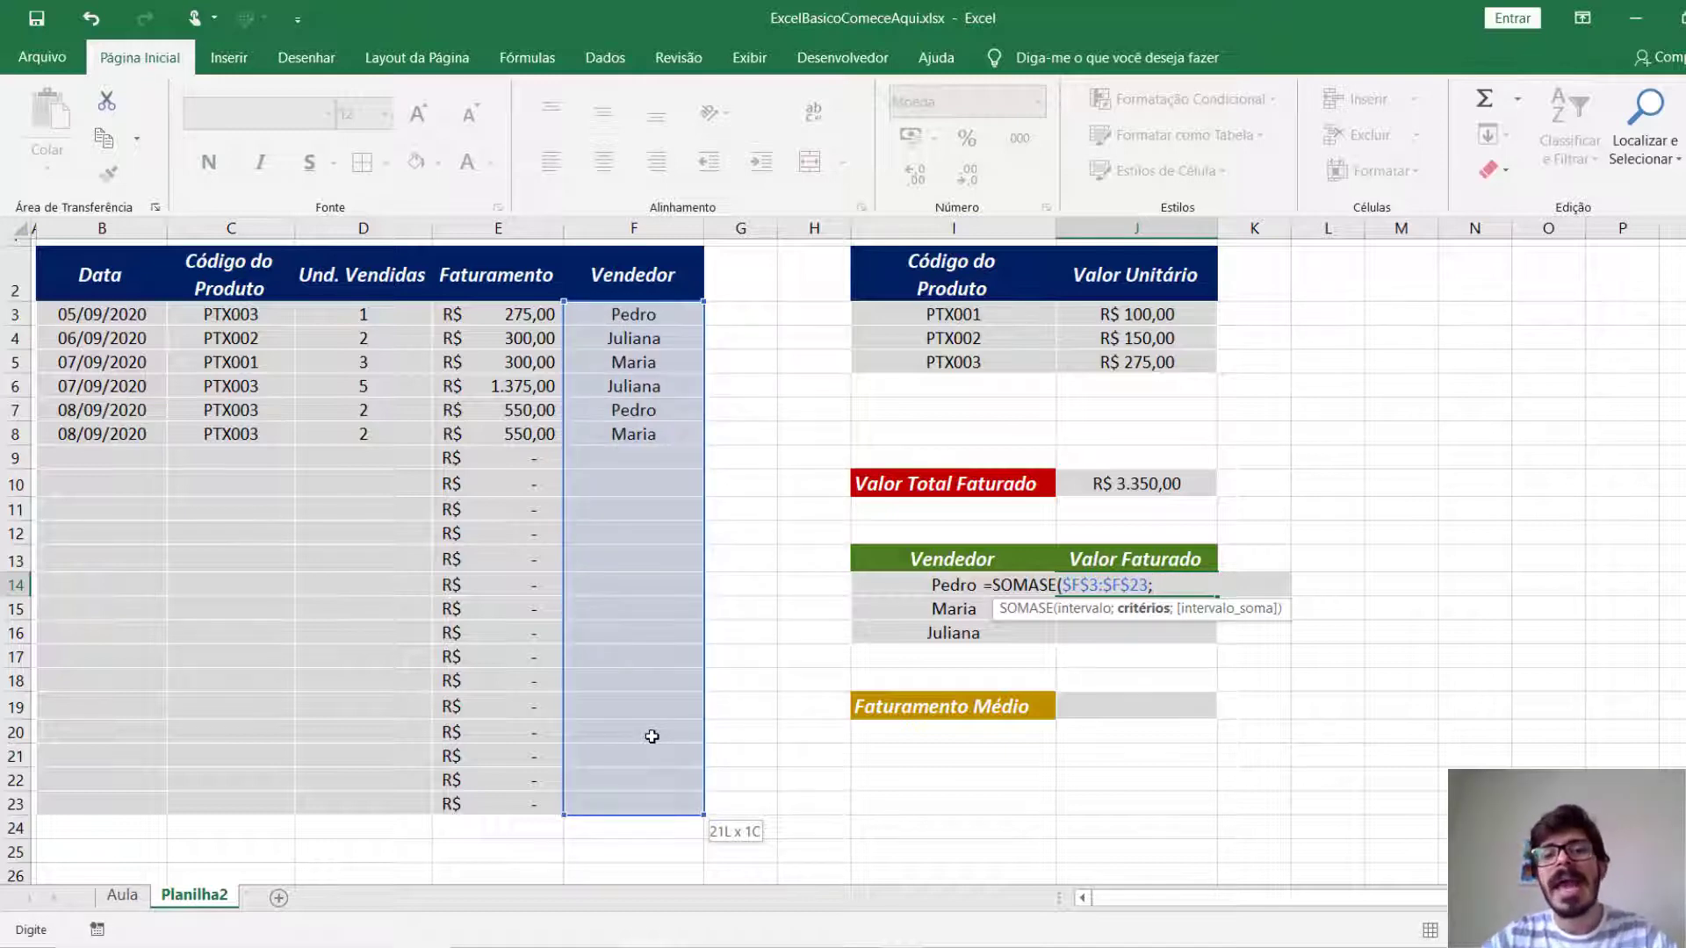
{"action": "left_click", "coordinate": [867, 591]}
{"action": "type", "text": ";"}
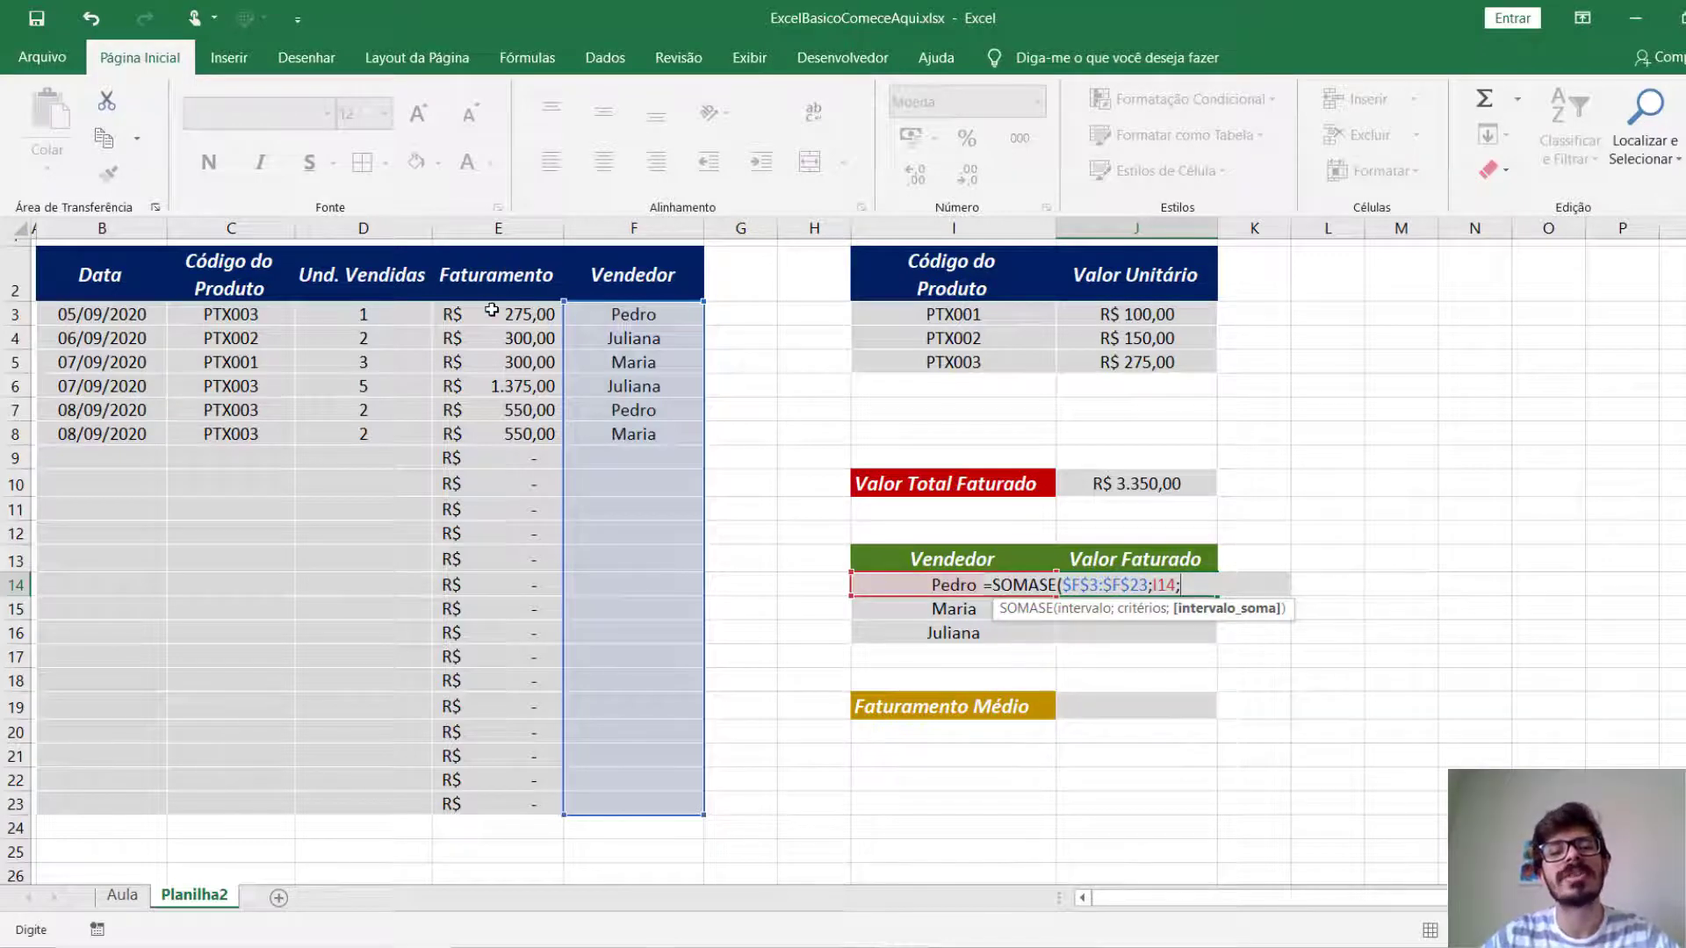
{"action": "left_click_drag", "start_coordinate": [492, 312], "coordinate": [485, 794]}
{"action": "key", "text": "F4"}
{"action": "type", "text": ")"}
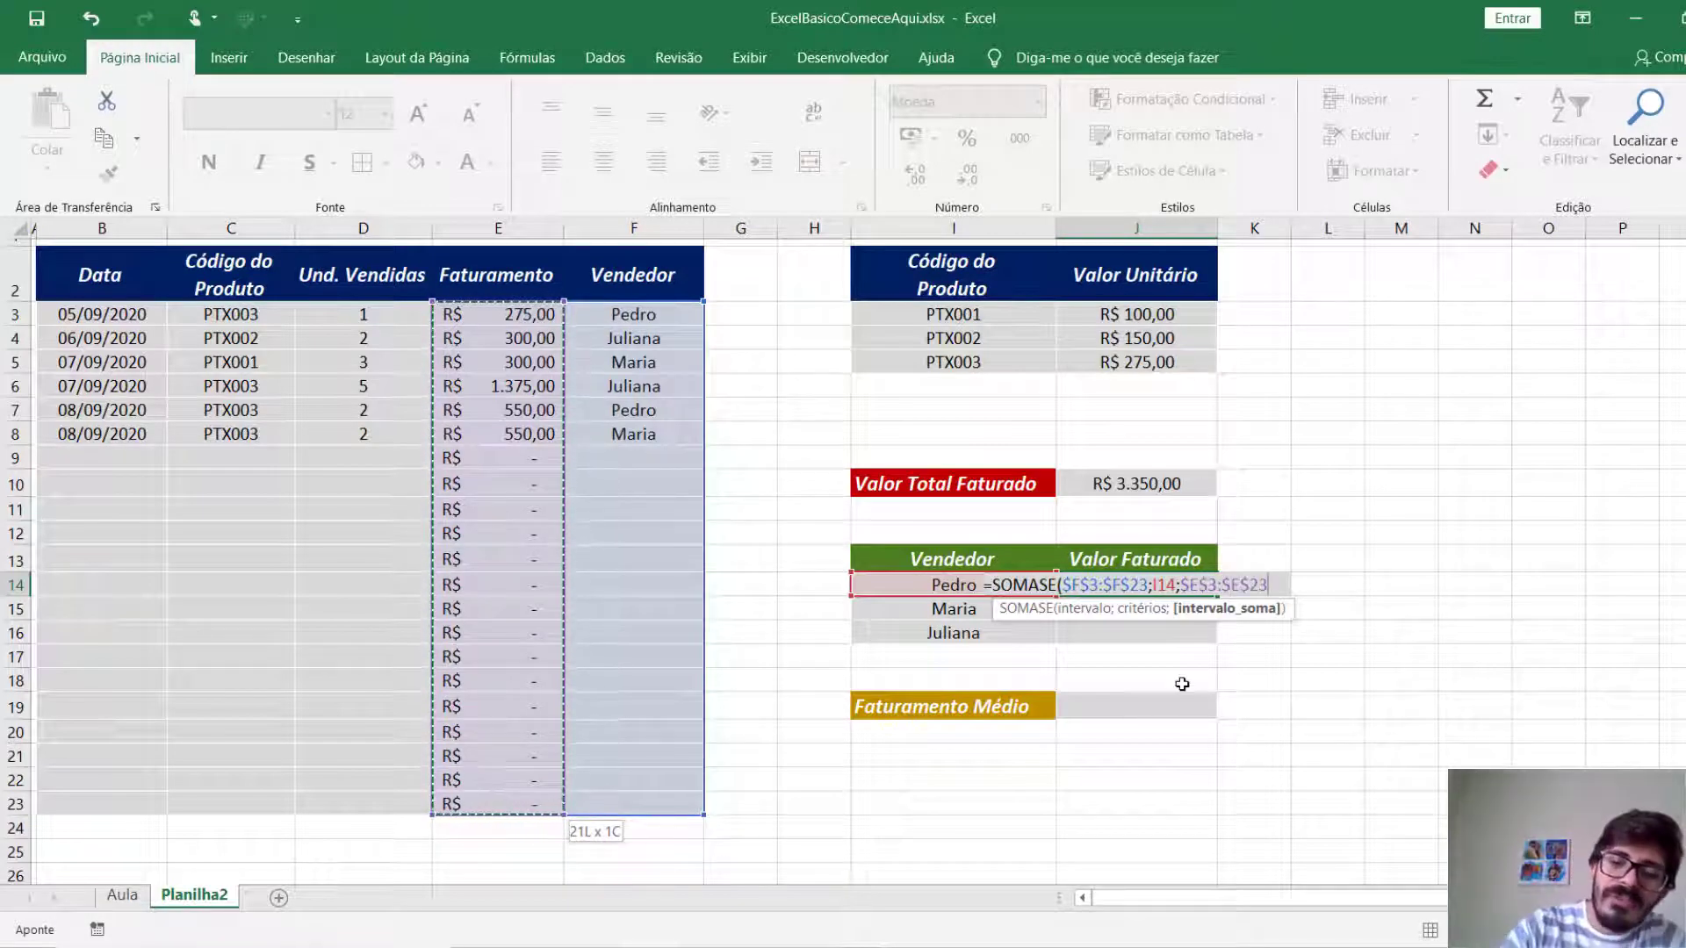
{"action": "key", "text": "Return"}
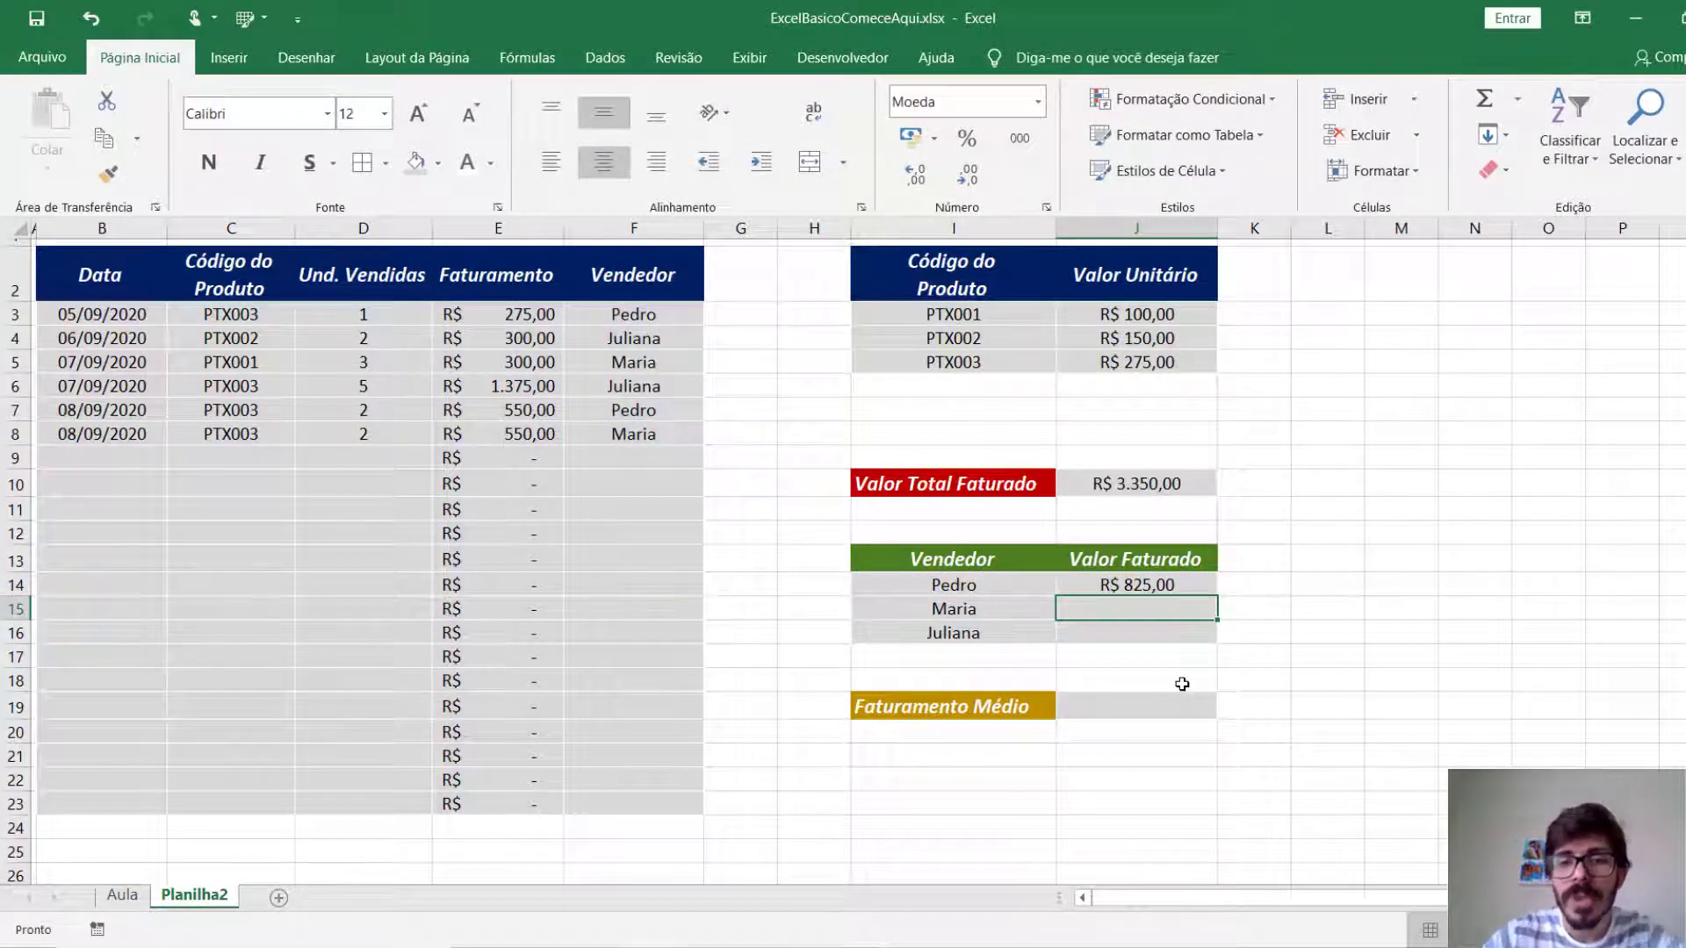
Fill the J14 formula down to J16 for the other sellers and inspect the copied formula in J15.
{"action": "left_click", "coordinate": [1179, 582]}
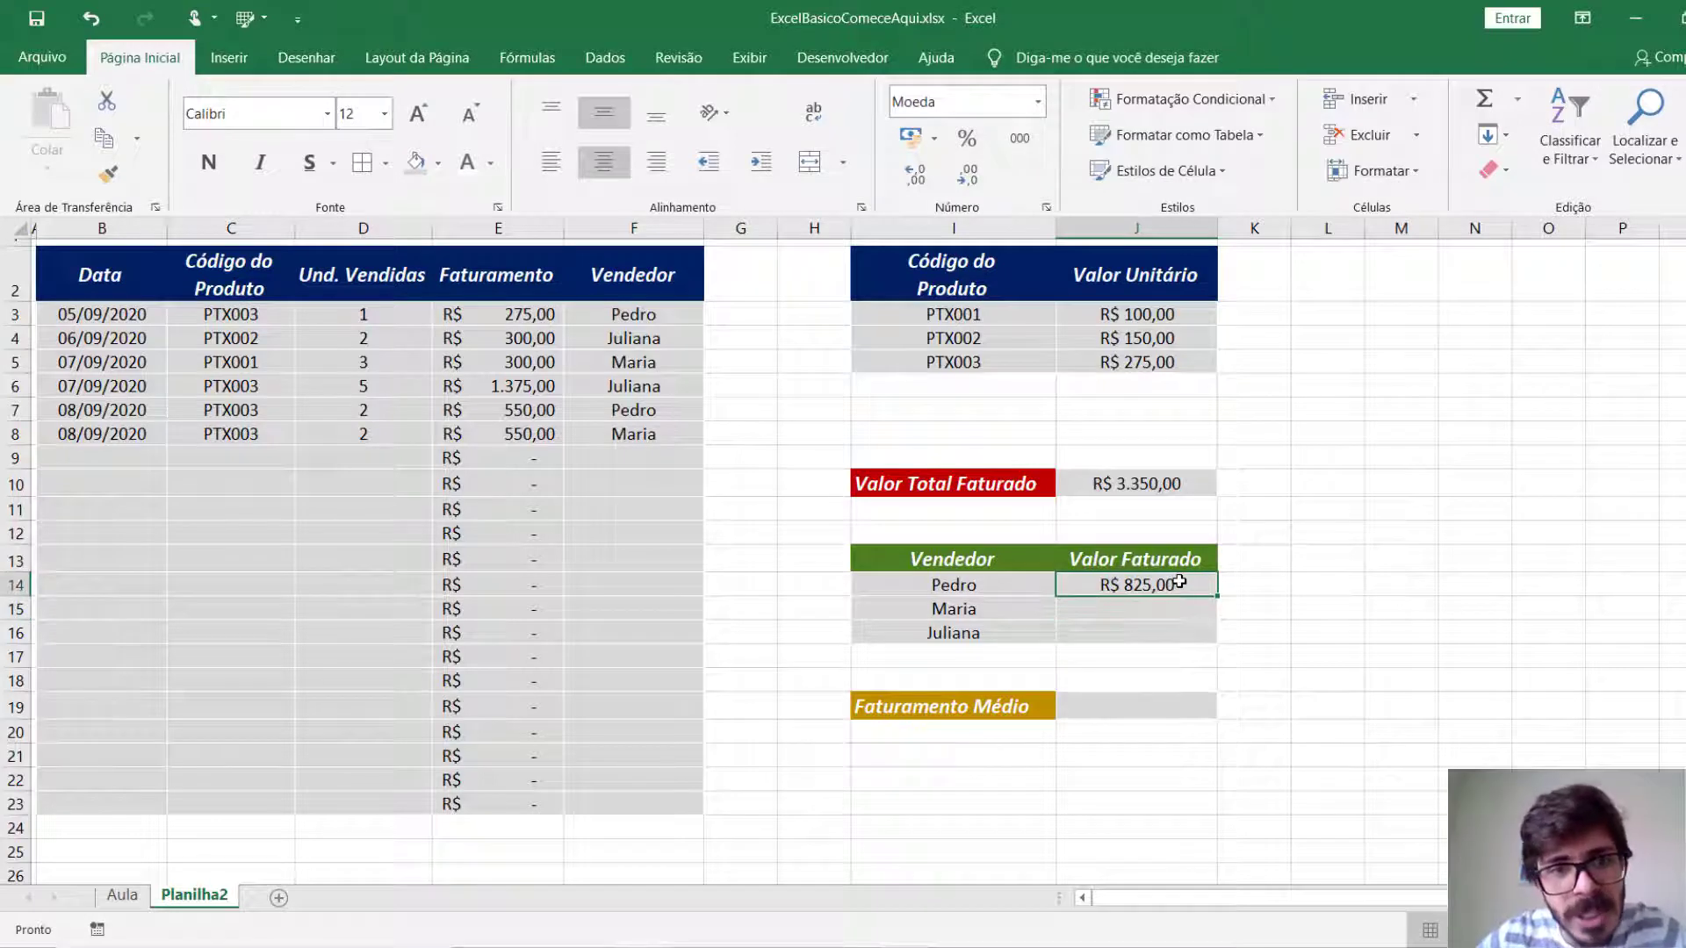
{"action": "double_click", "coordinate": [1217, 596]}
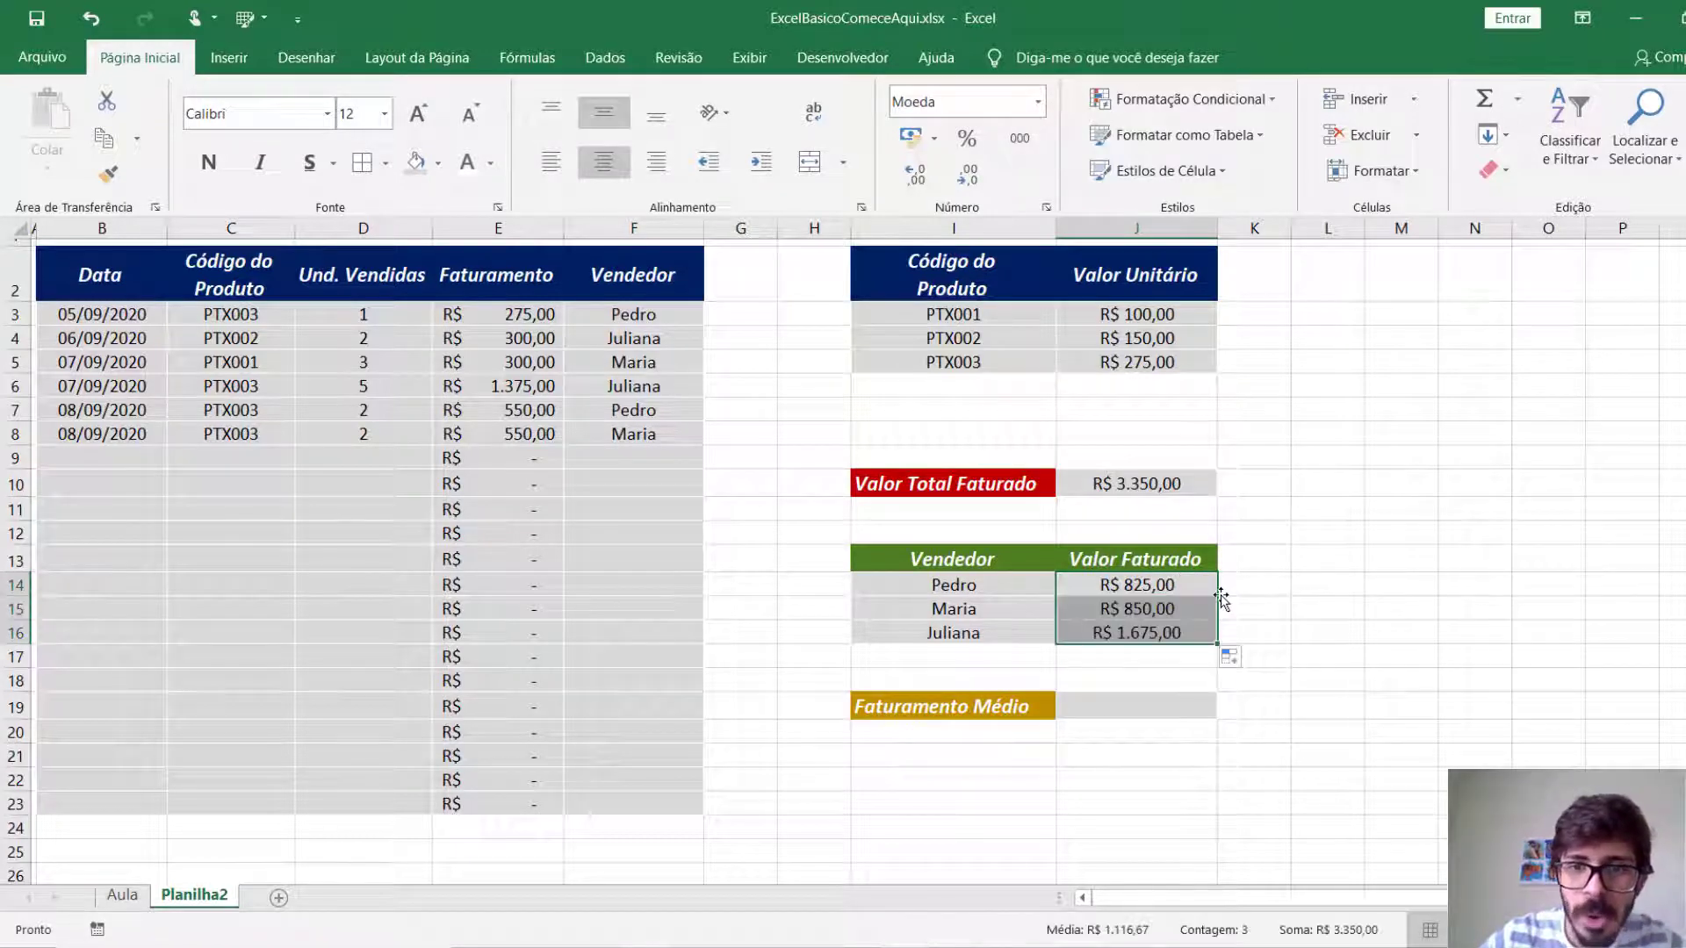
{"action": "double_click", "coordinate": [1203, 608]}
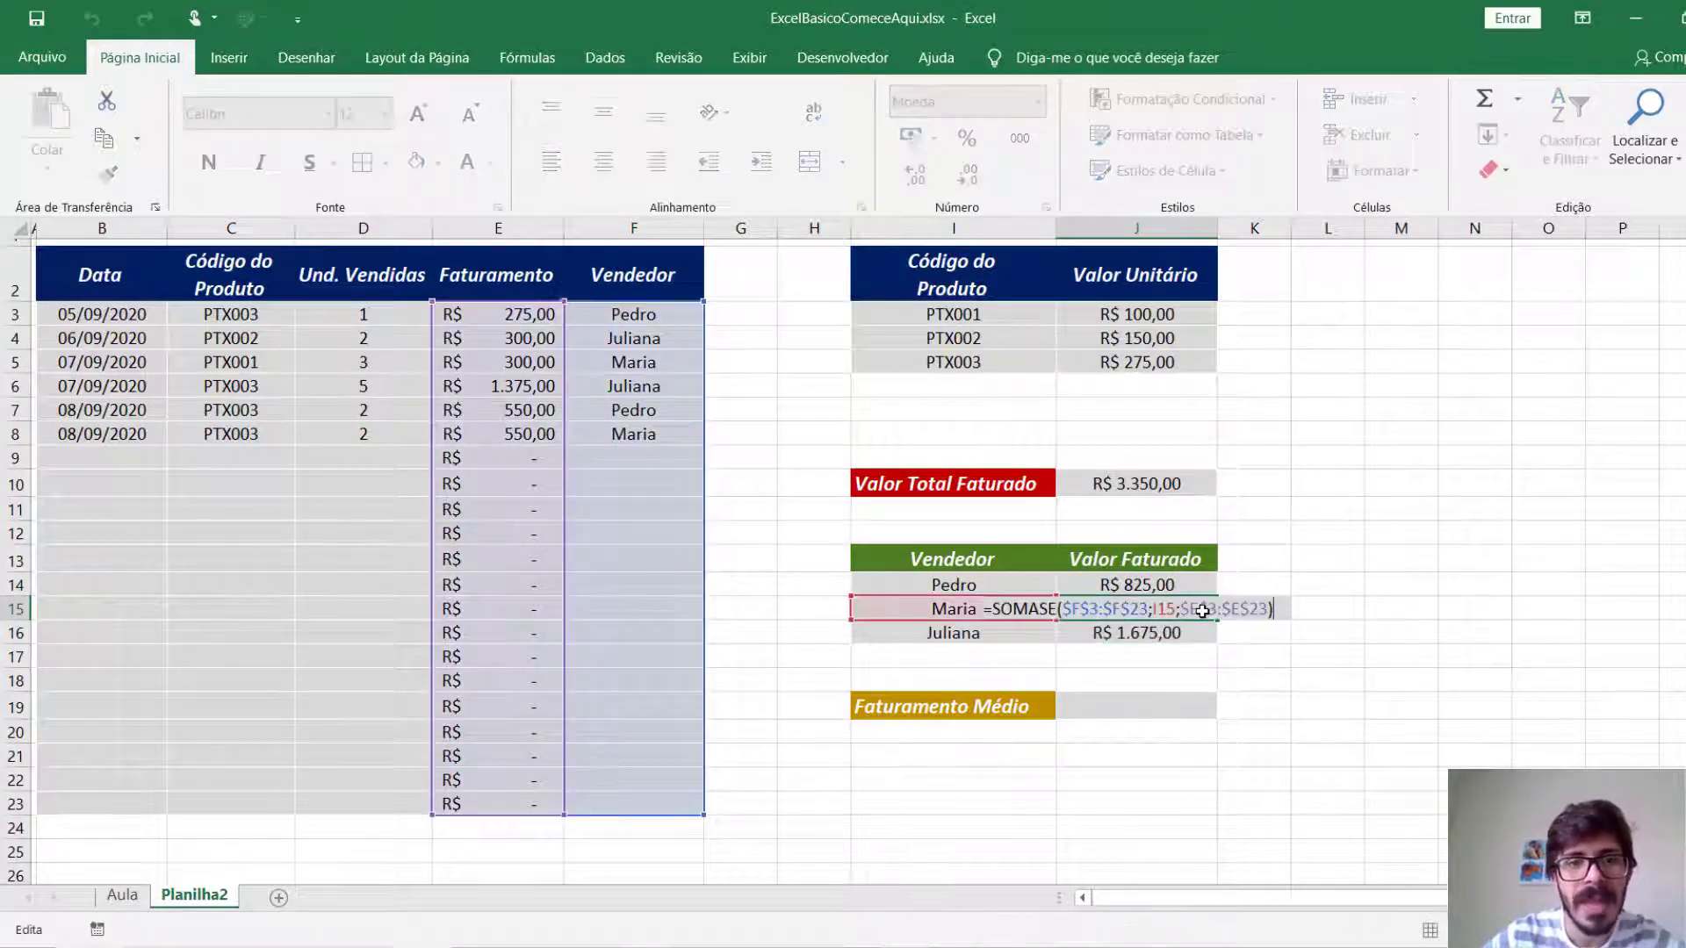
{"action": "key", "text": "Escape"}
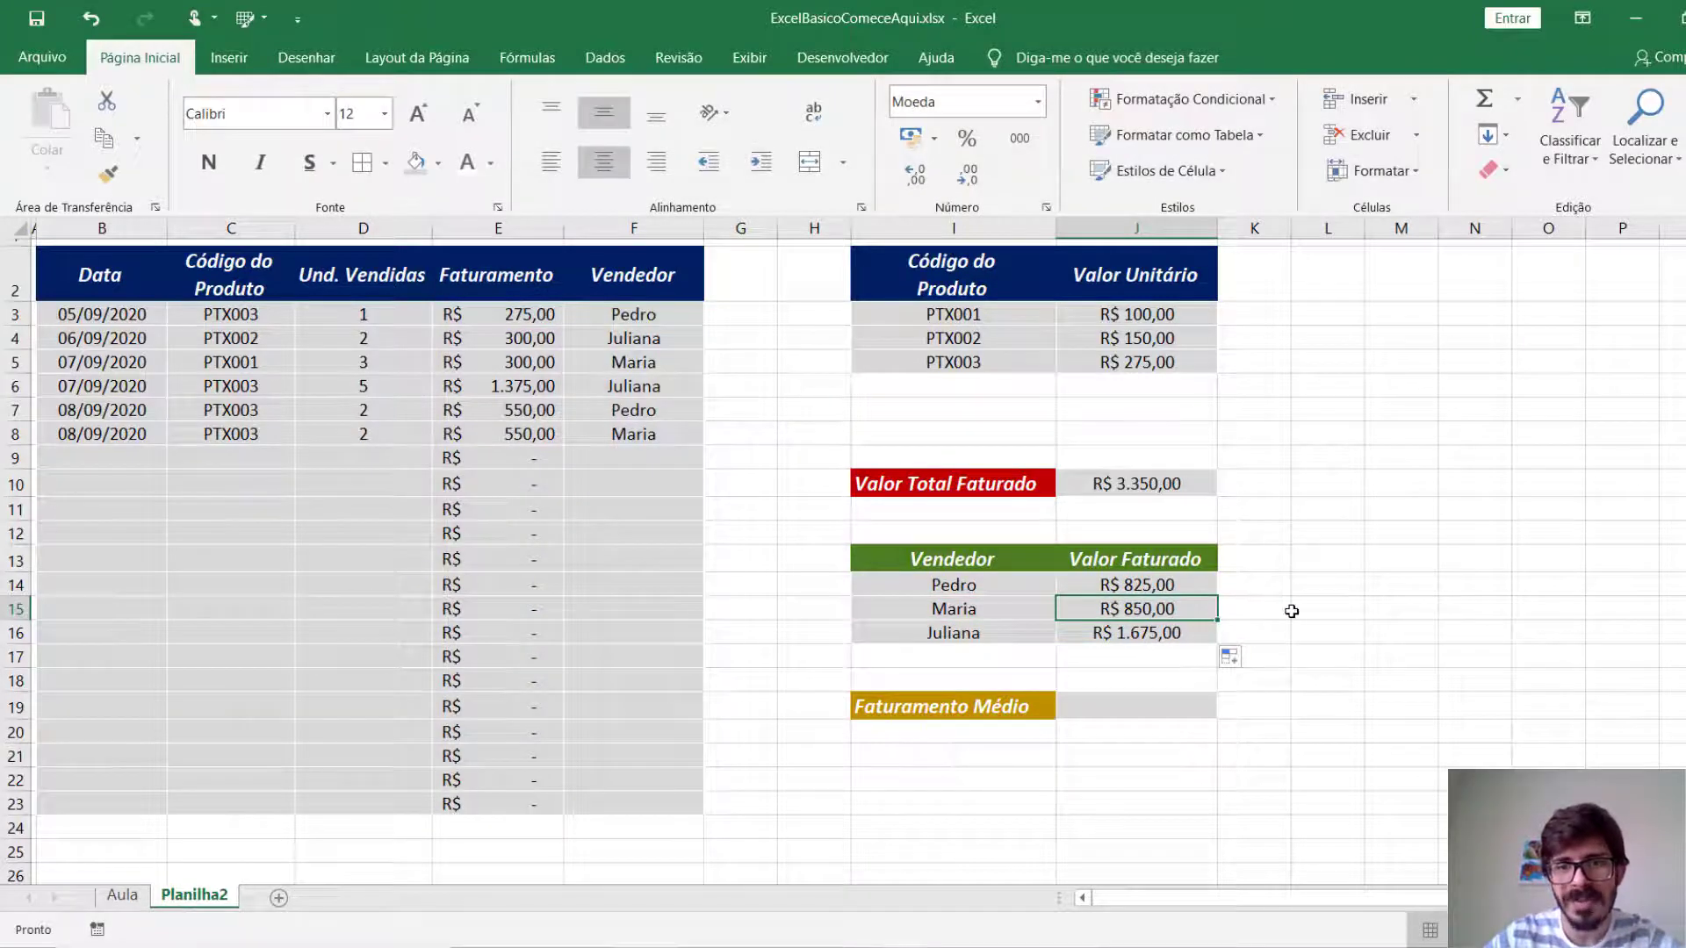
Cross-check the second seller's revenue with =E5+E8 in L15, and clear that cell.
{"action": "left_click", "coordinate": [1299, 607]}
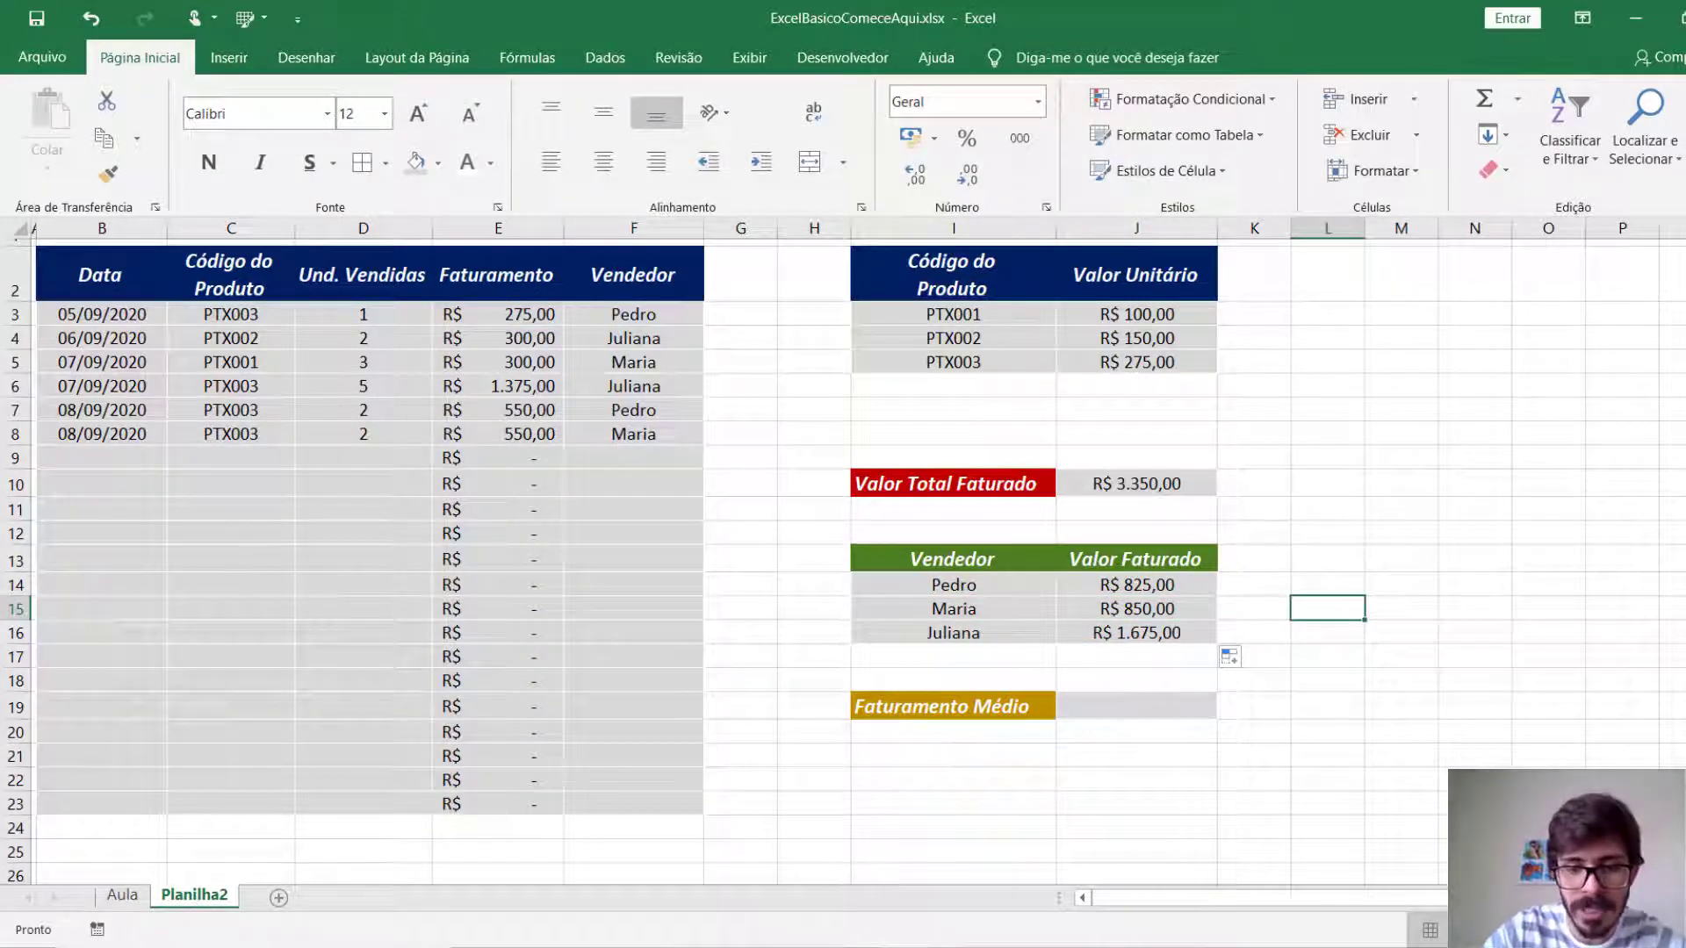
{"action": "type", "text": "="}
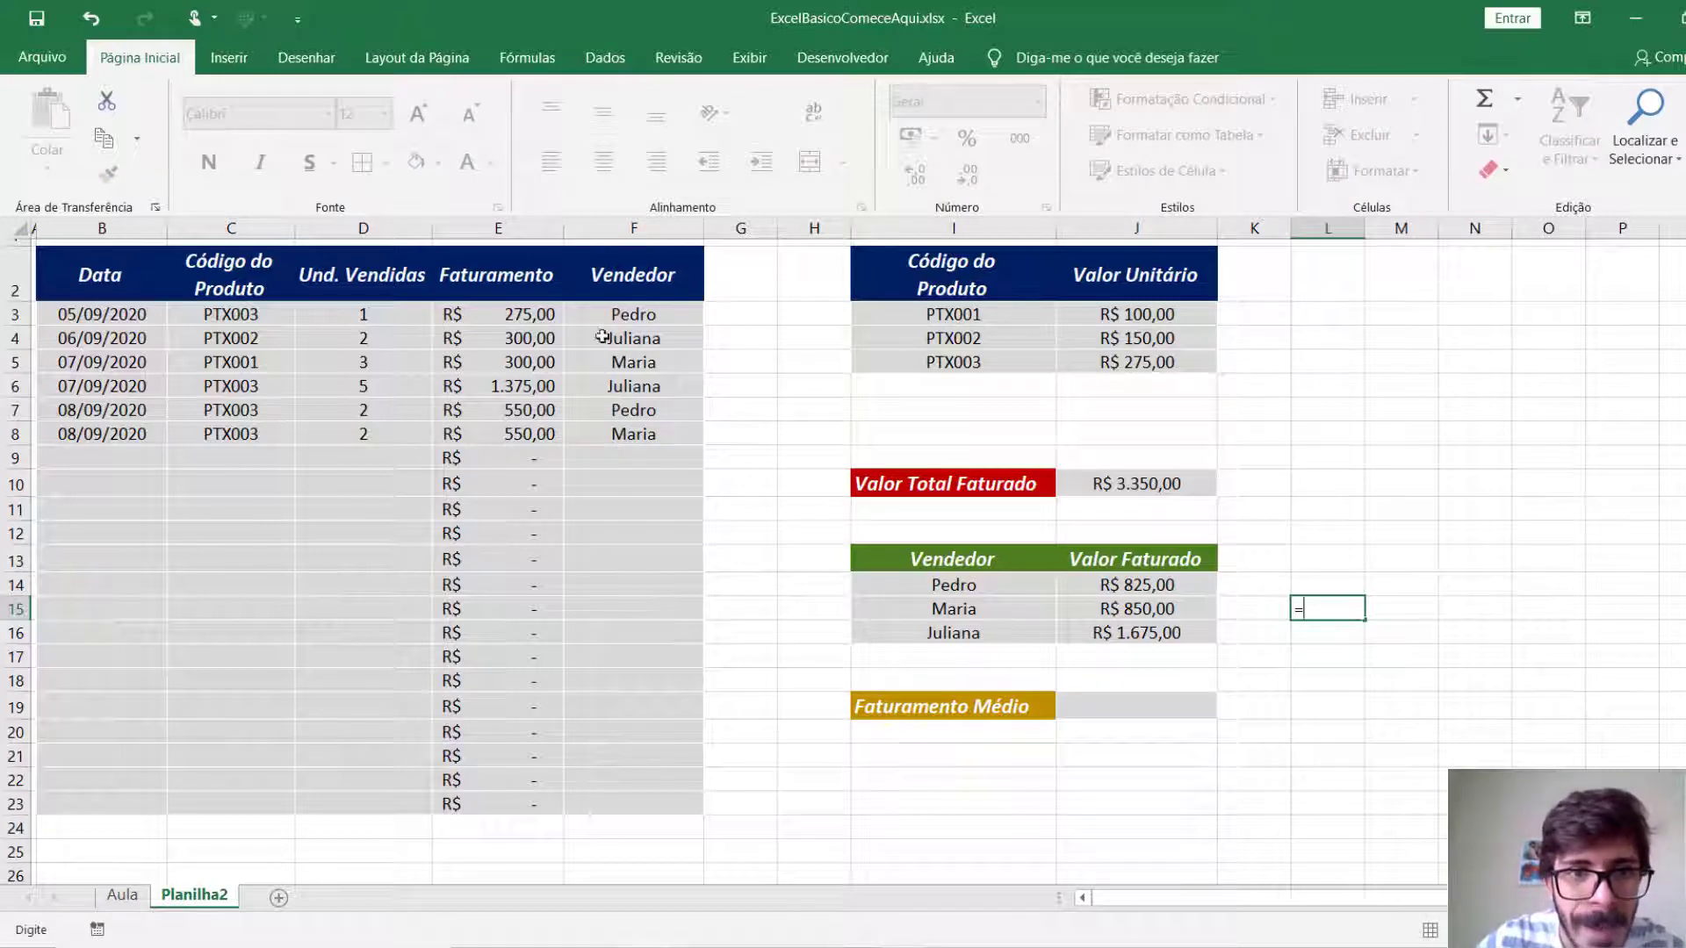
{"action": "left_click", "coordinate": [553, 363]}
{"action": "type", "text": "+"}
{"action": "left_click", "coordinate": [535, 436]}
{"action": "key", "text": "Return"}
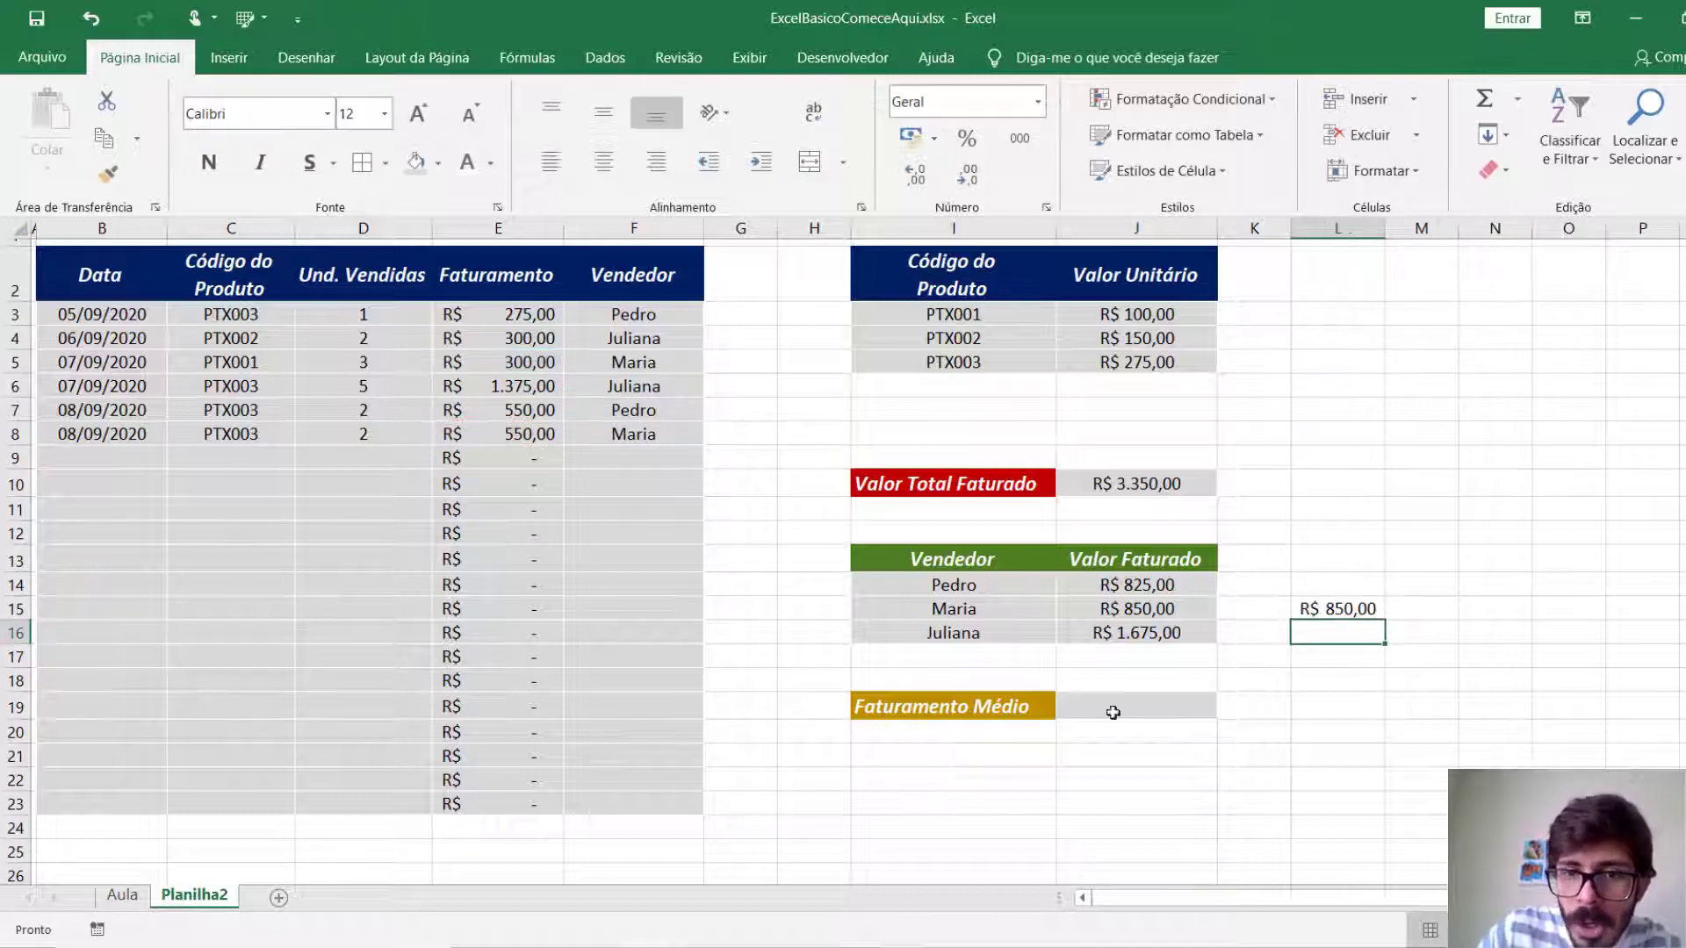
{"action": "key", "text": "Up"}
{"action": "key", "text": "Delete"}
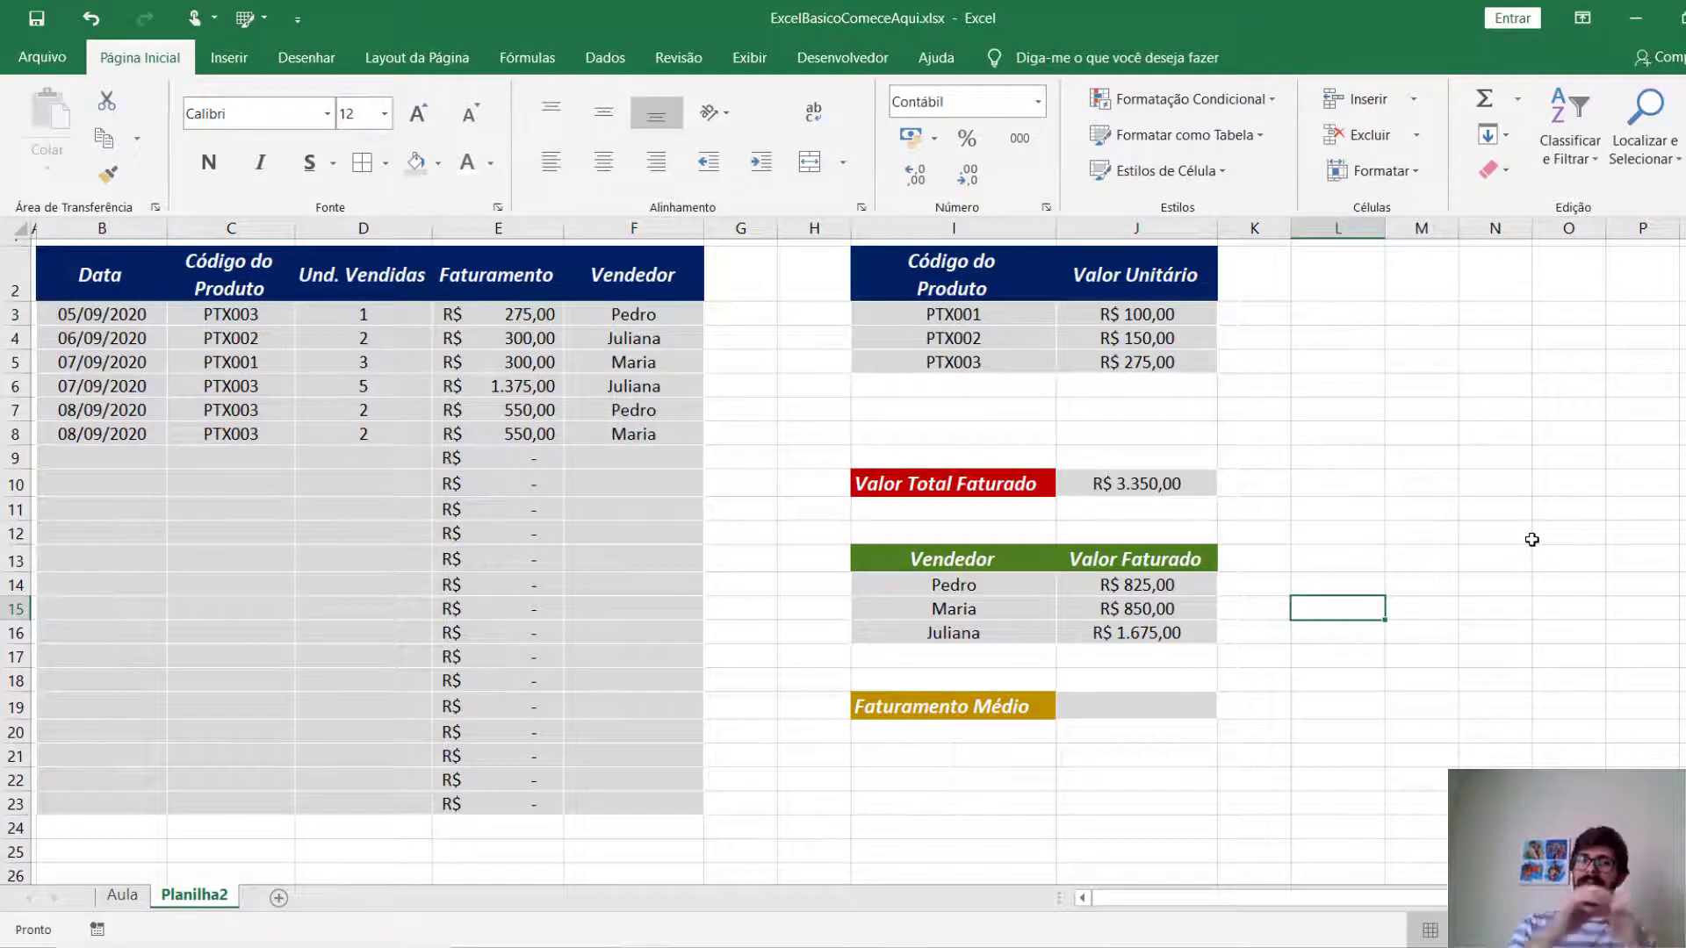
Calculate the average revenue per seller in J19 with =MÉDIA(J14:J16).
{"action": "left_click", "coordinate": [1098, 708]}
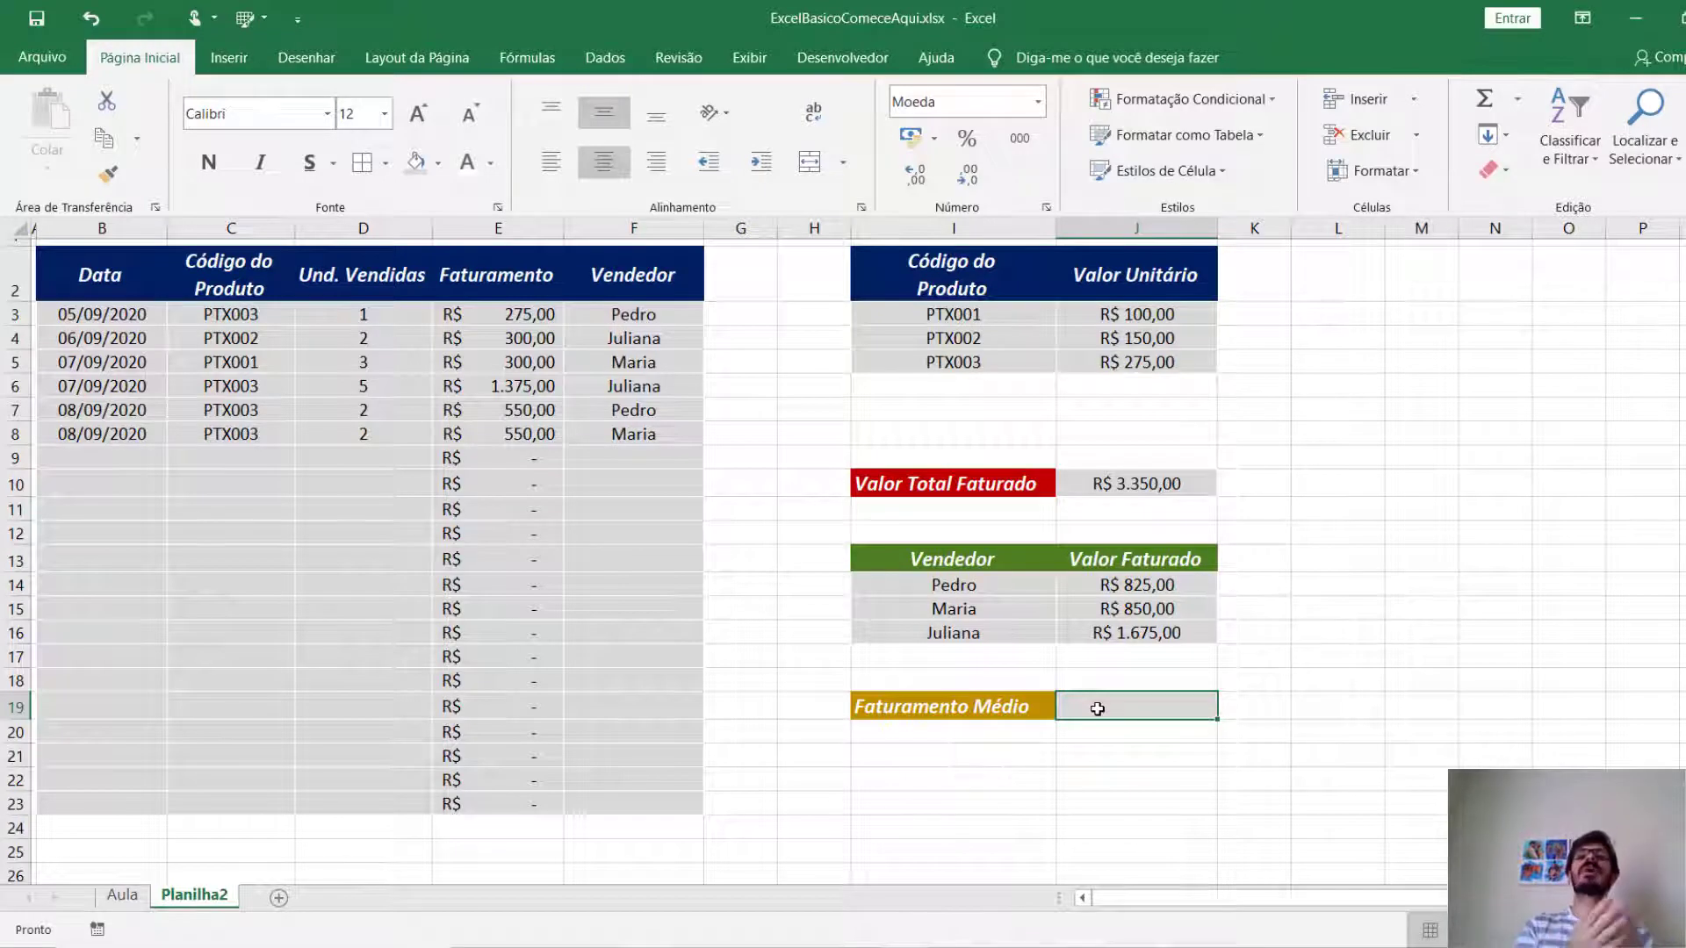
{"action": "type", "text": "=mé"}
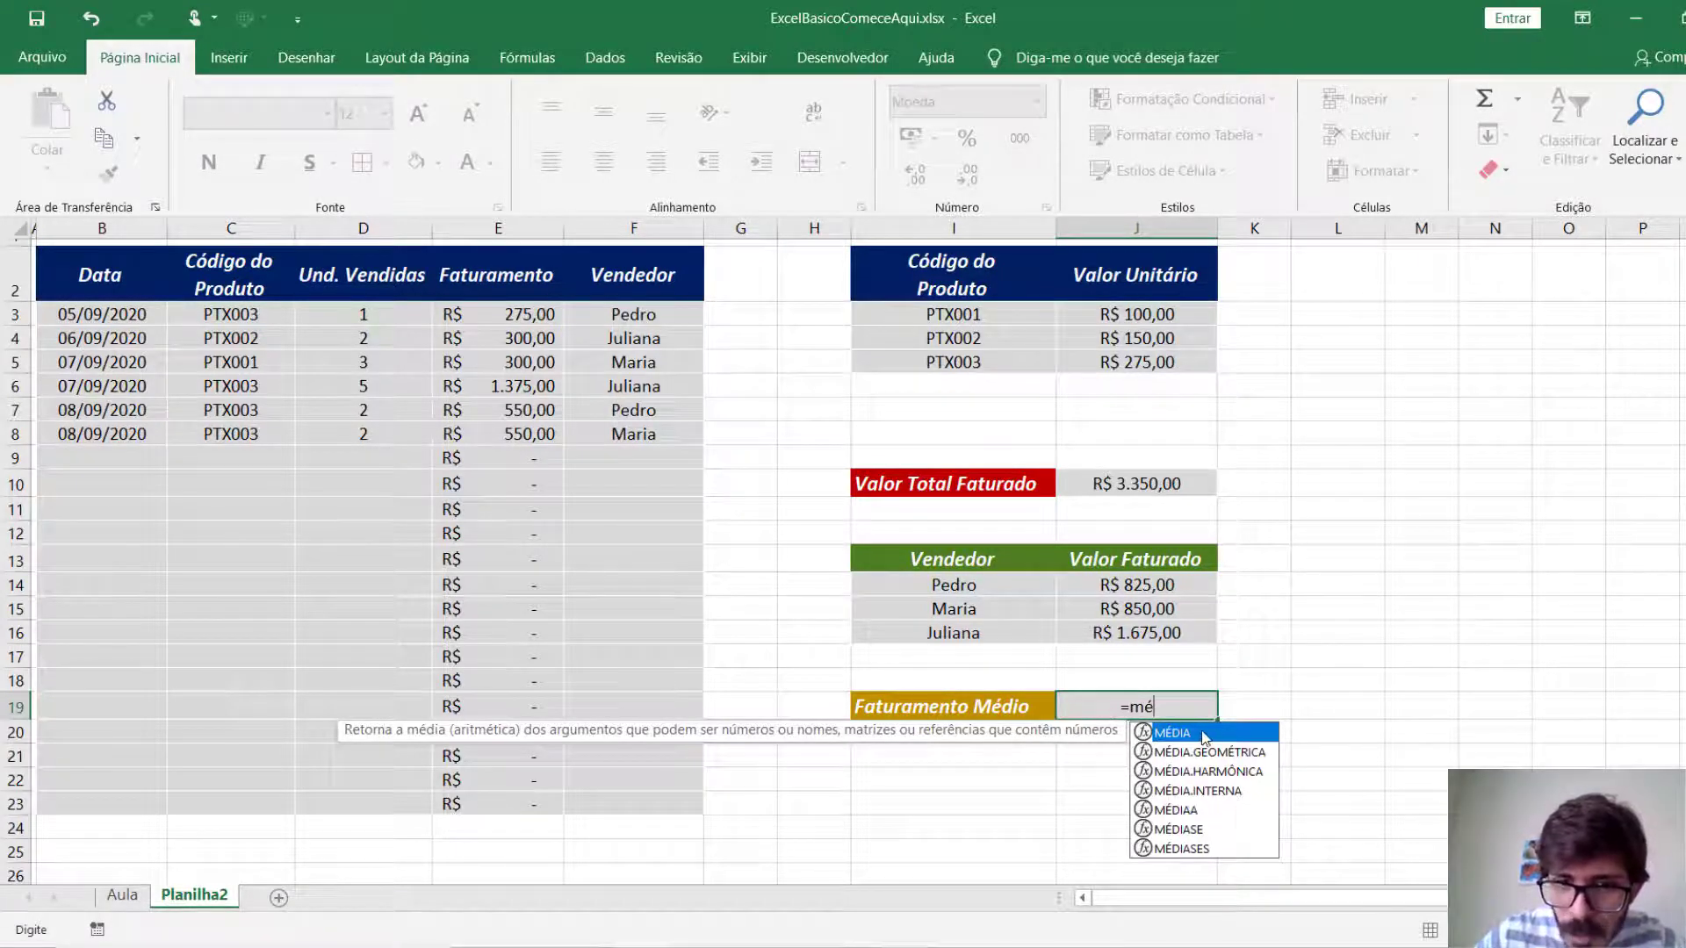
{"action": "key", "text": "BackSpace"}
{"action": "type", "text": "edia"}
{"action": "key", "text": "BackSpace"}
{"action": "key", "text": "BackSpace"}
{"action": "key", "text": "BackSpace"}
{"action": "key", "text": "BackSpace"}
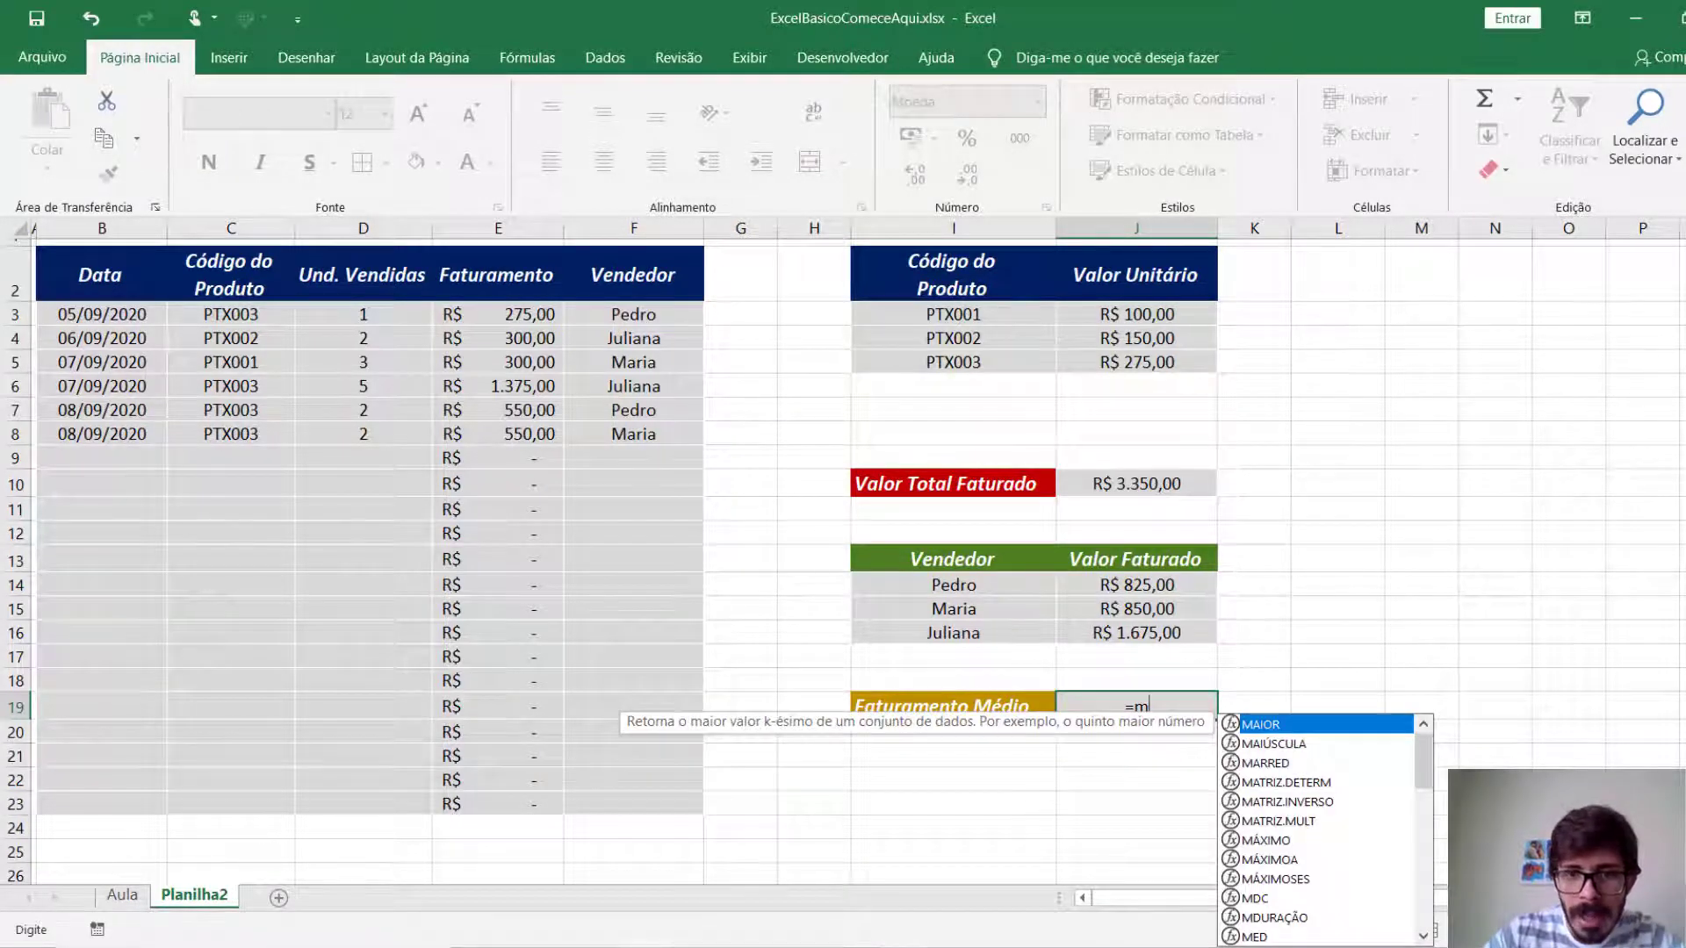
{"action": "type", "text": "é"}
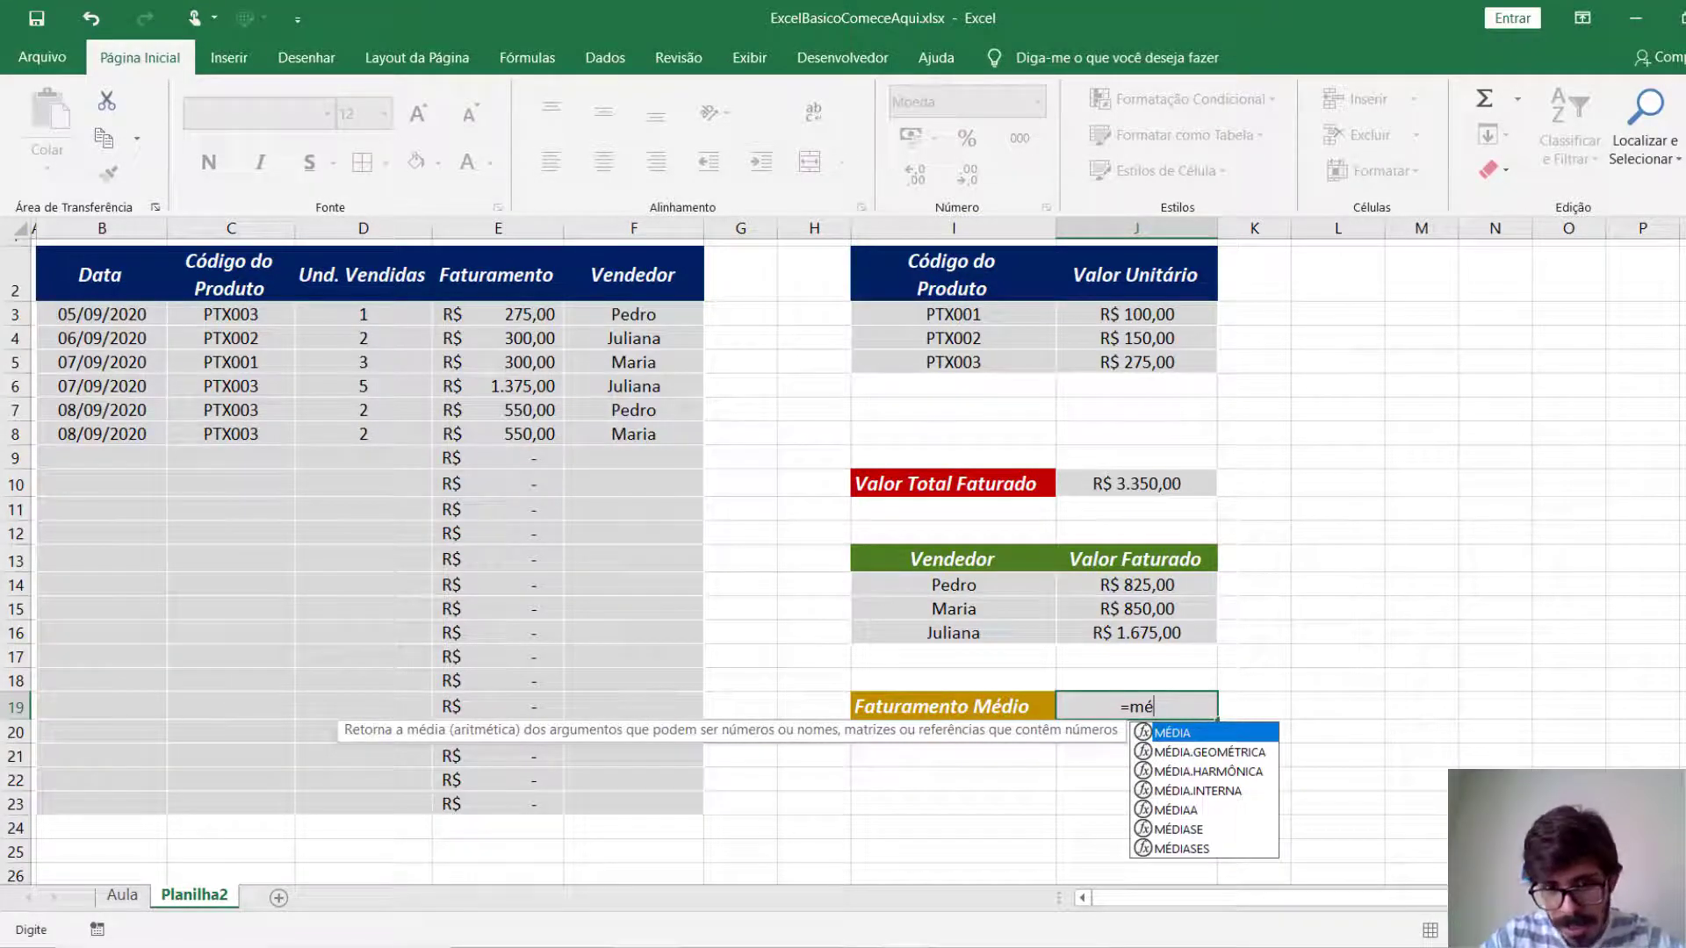
{"action": "key", "text": "Tab"}
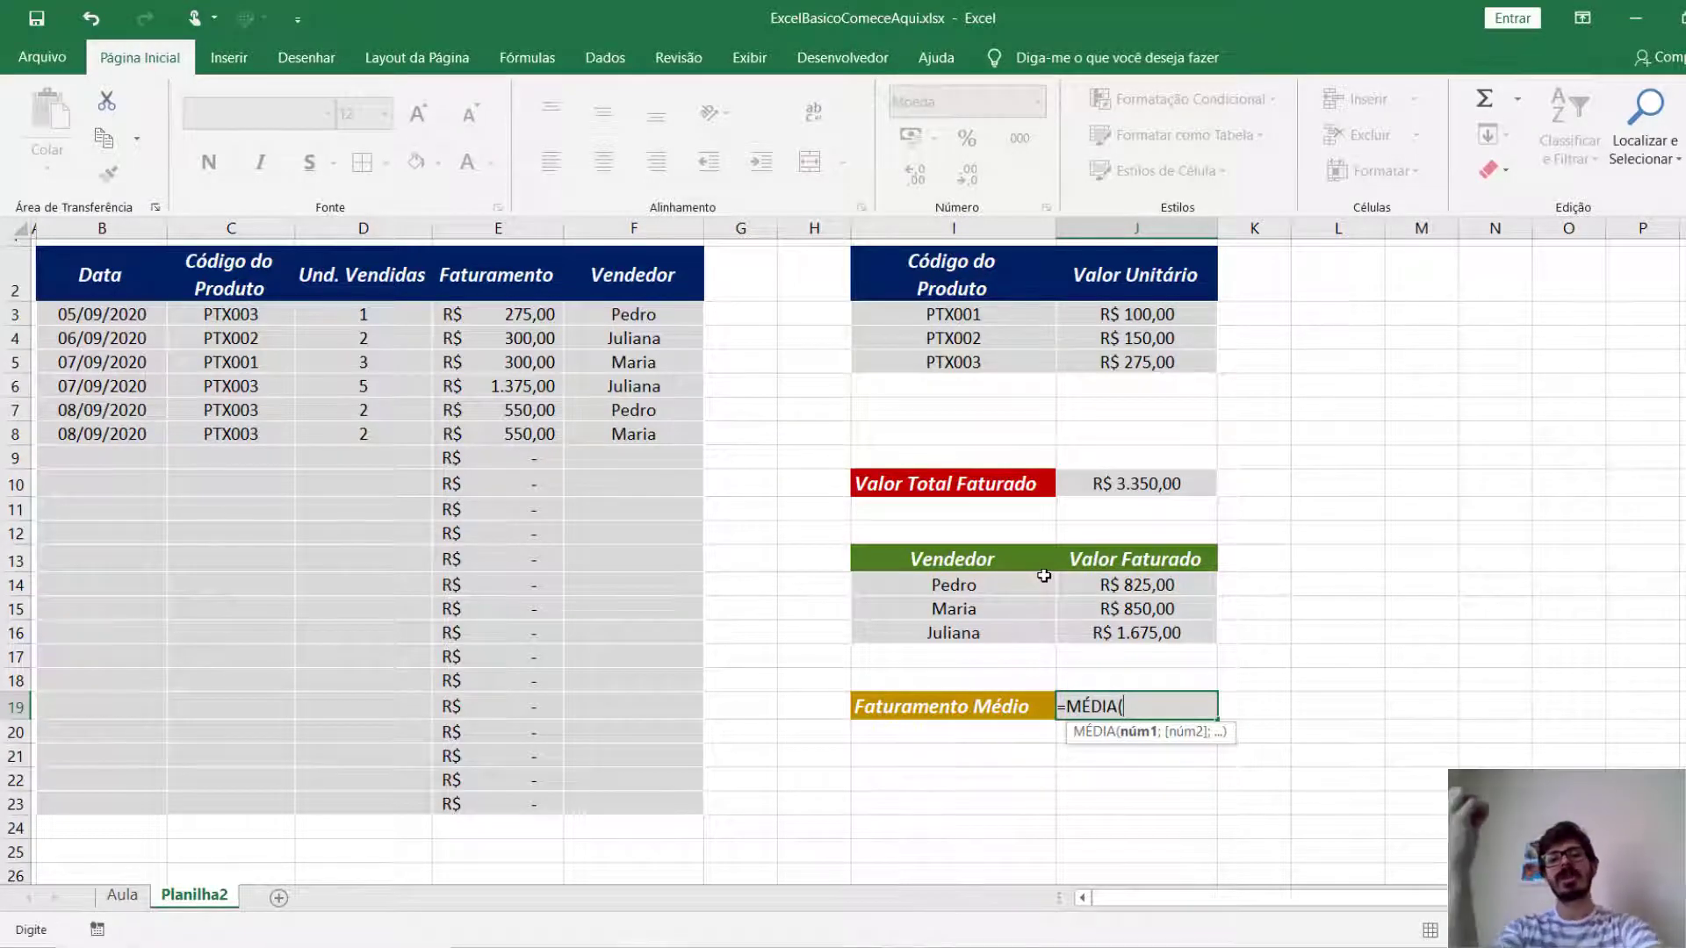
{"action": "left_click_drag", "start_coordinate": [1085, 589], "coordinate": [1093, 625]}
{"action": "key", "text": "Return"}
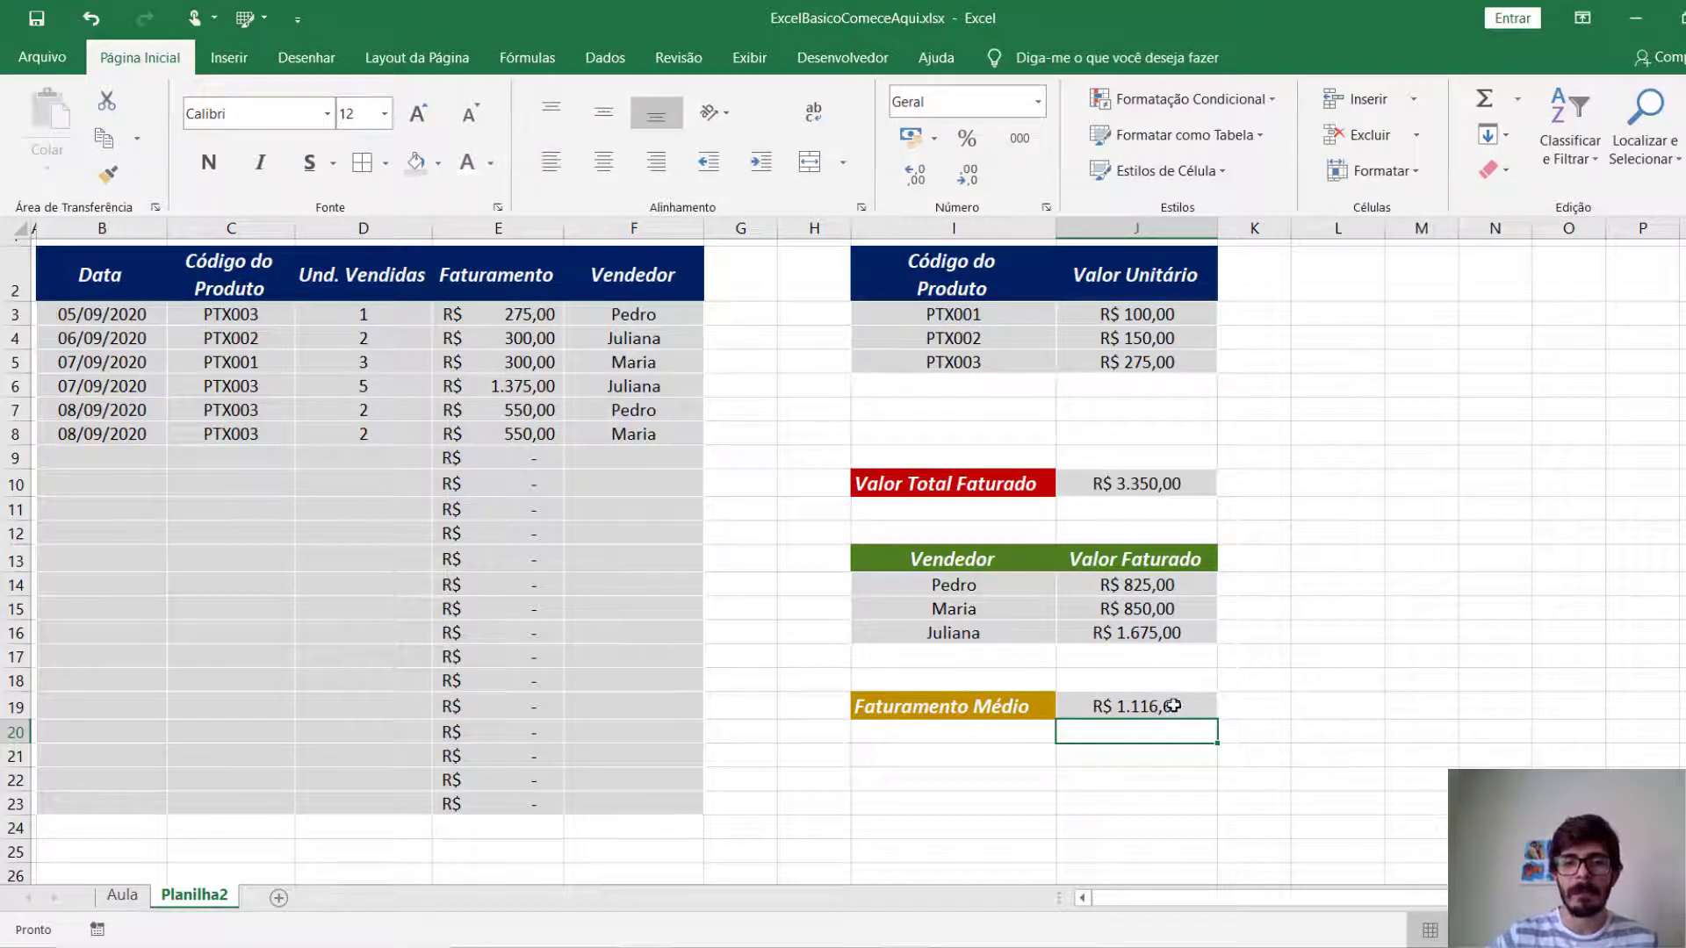
{"action": "left_click", "coordinate": [1147, 701]}
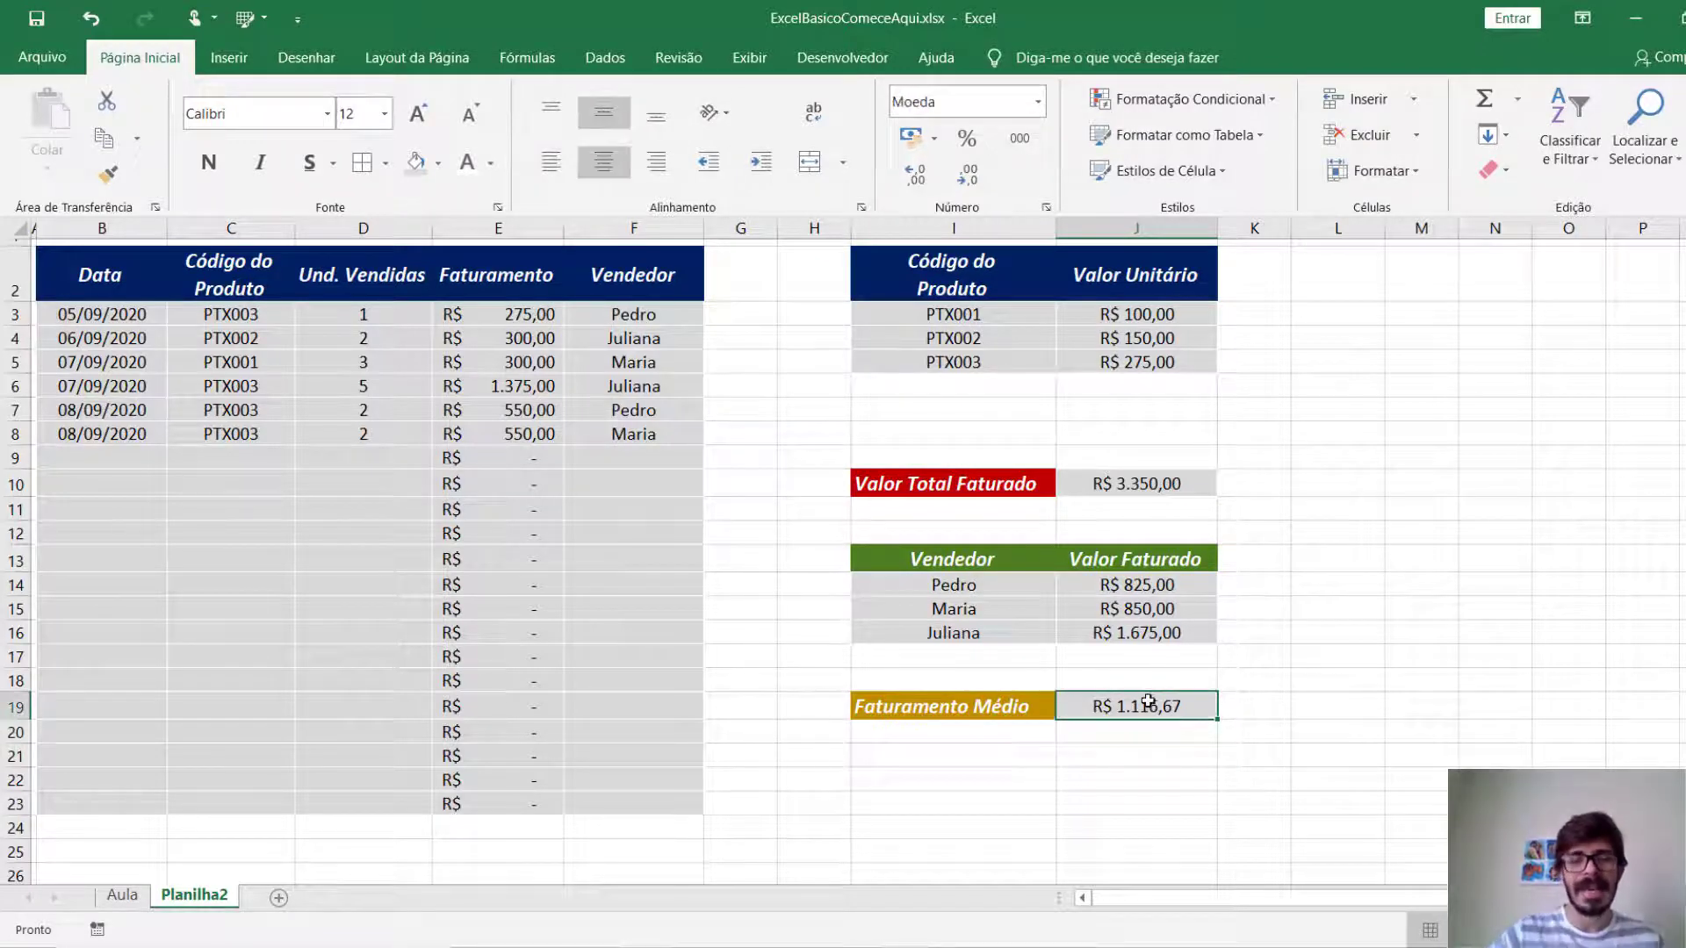
Review the sheet's blocks: sales table, unit prices, total revenue, revenue per seller and average revenue.
{"action": "left_click", "coordinate": [1415, 560]}
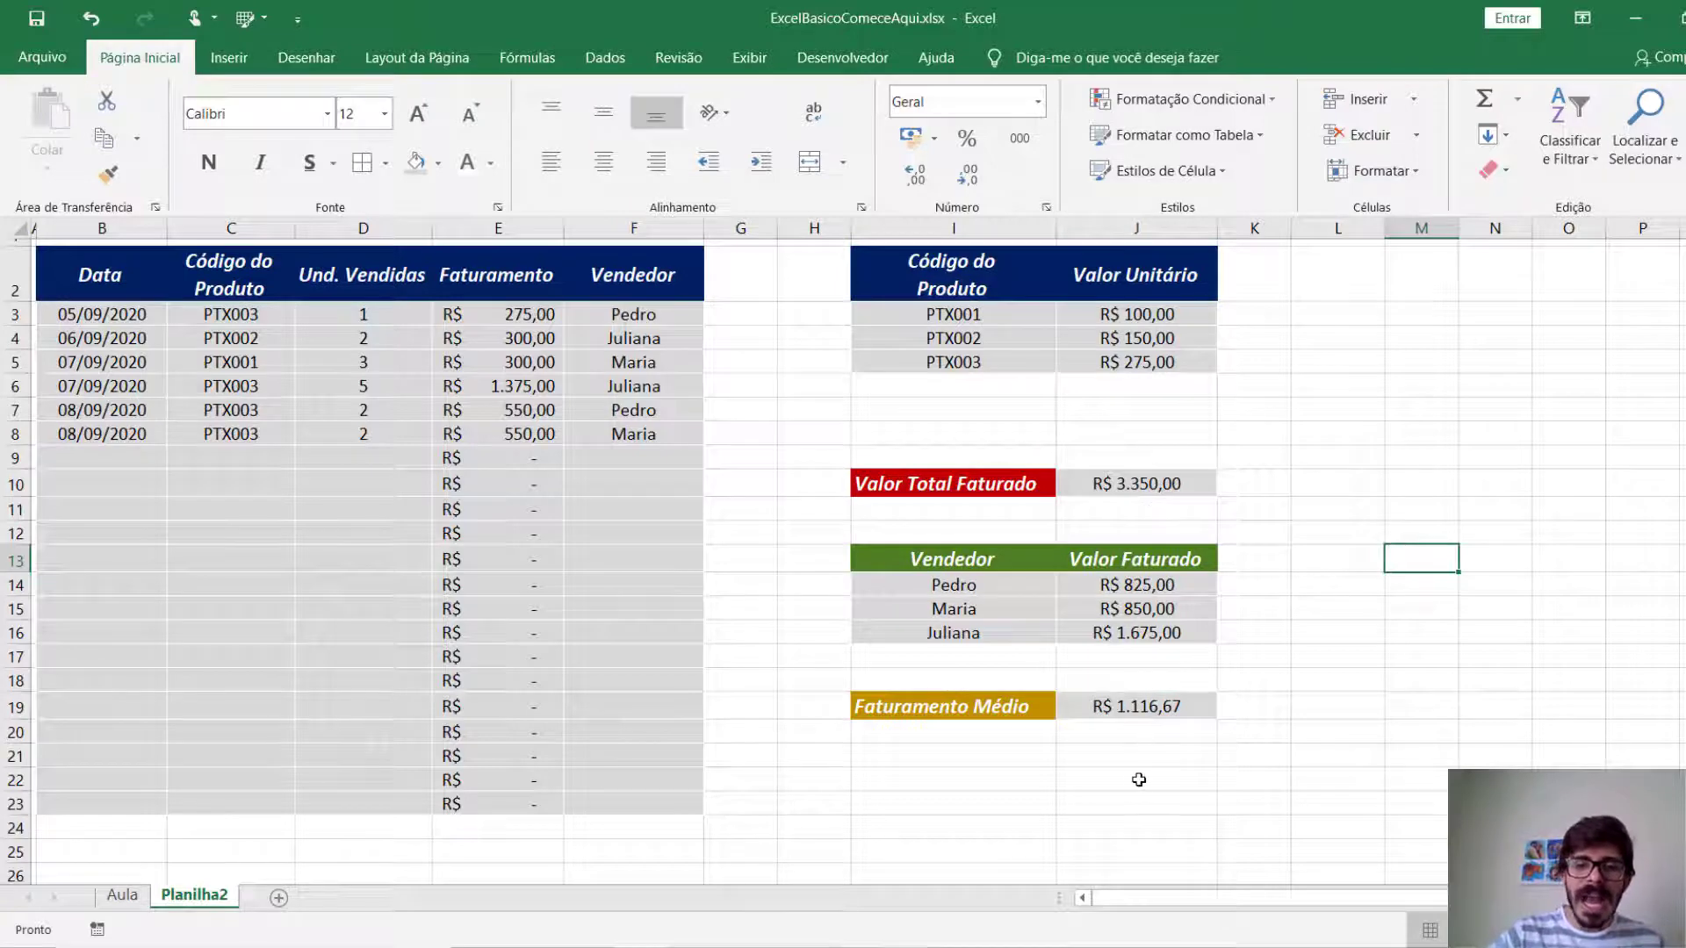
{"action": "left_click_drag", "start_coordinate": [1141, 803], "coordinate": [35, 241]}
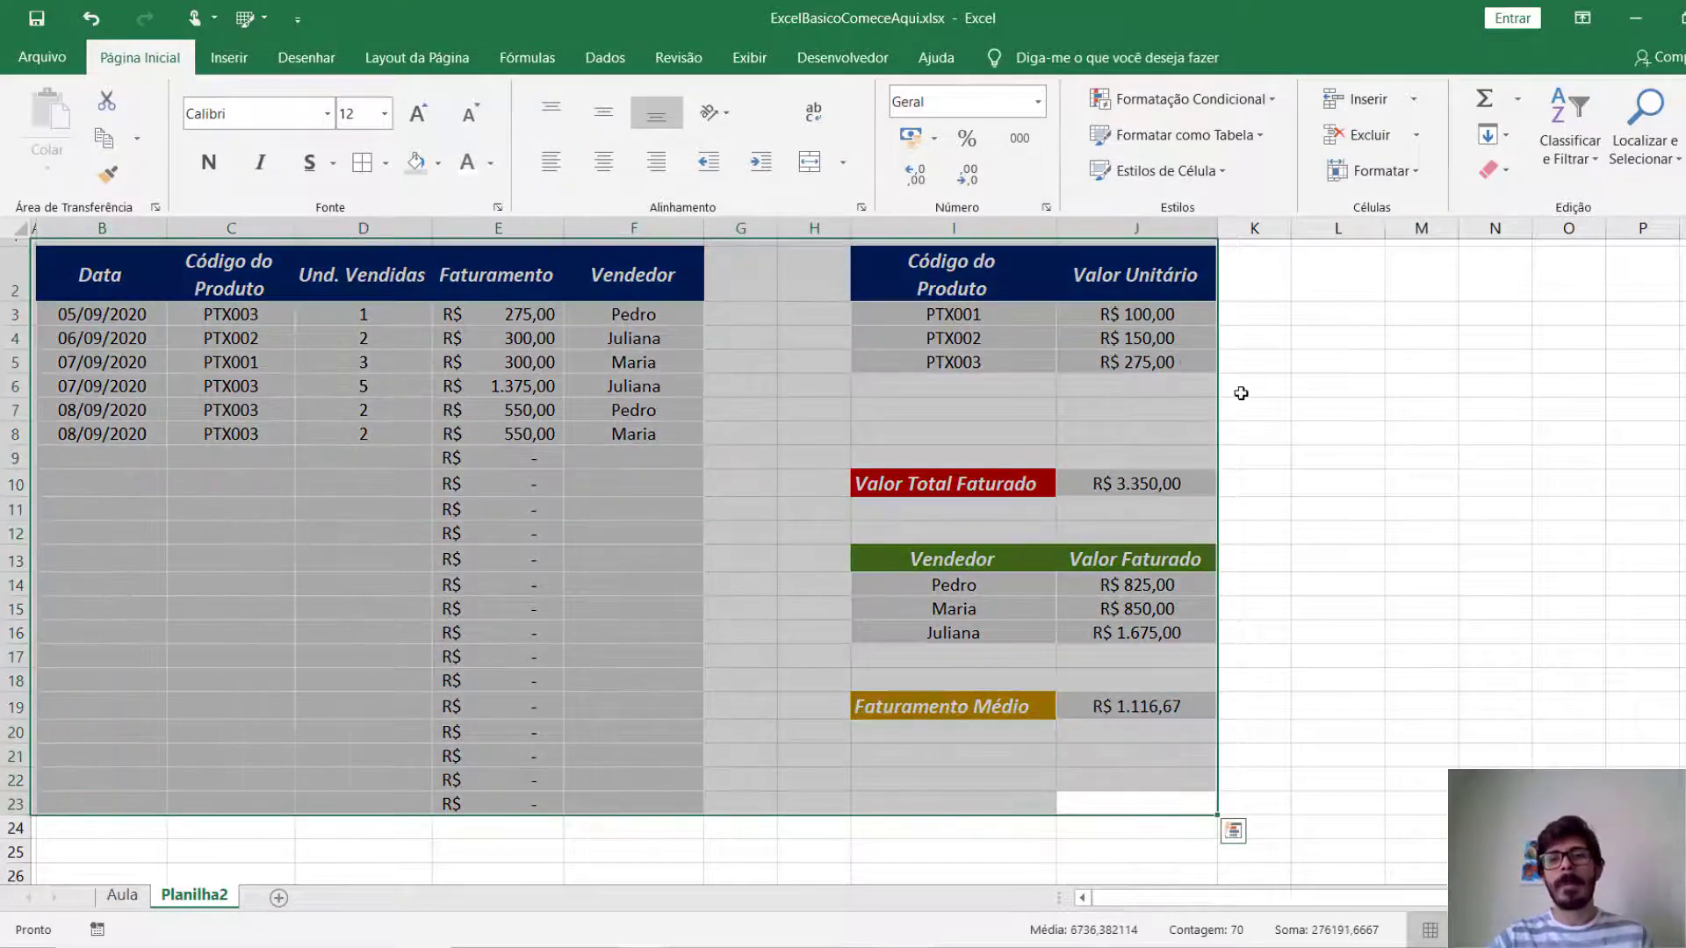
{"action": "left_click", "coordinate": [1240, 393]}
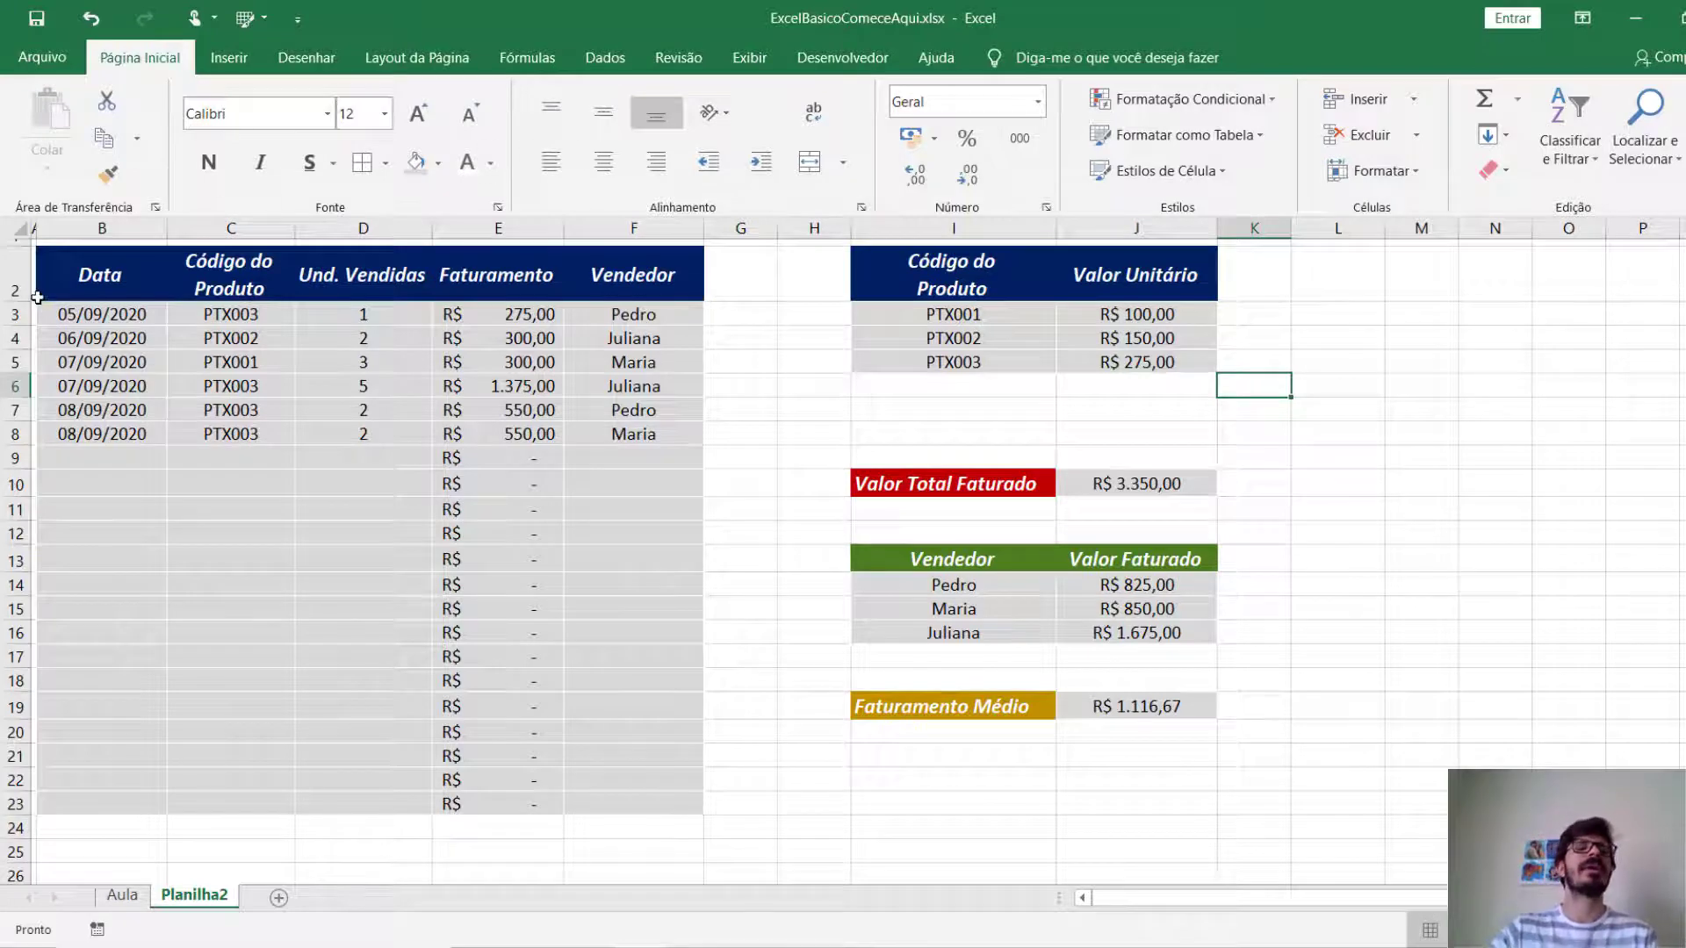
{"action": "left_click_drag", "start_coordinate": [70, 286], "coordinate": [628, 278]}
{"action": "left_click_drag", "start_coordinate": [866, 292], "coordinate": [1163, 276]}
{"action": "left_click", "coordinate": [954, 490]}
{"action": "left_click_drag", "start_coordinate": [947, 559], "coordinate": [1141, 559]}
{"action": "left_click", "coordinate": [988, 704]}
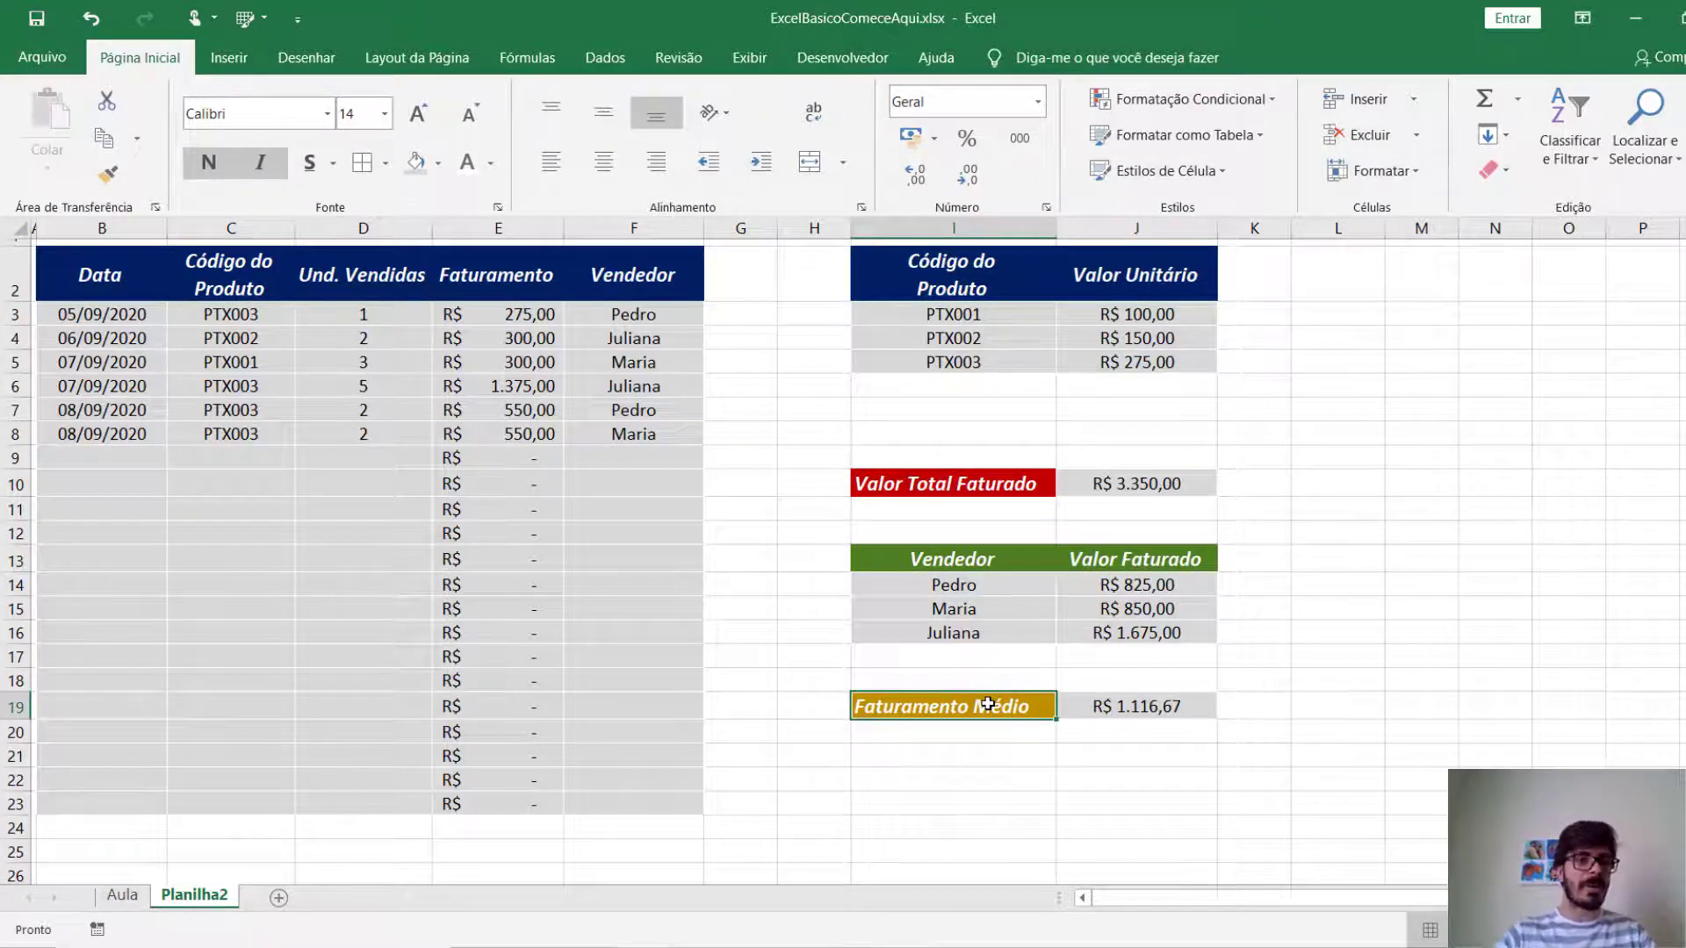
{"action": "left_click_drag", "start_coordinate": [123, 255], "coordinate": [587, 790]}
{"action": "left_click_drag", "start_coordinate": [125, 334], "coordinate": [583, 786]}
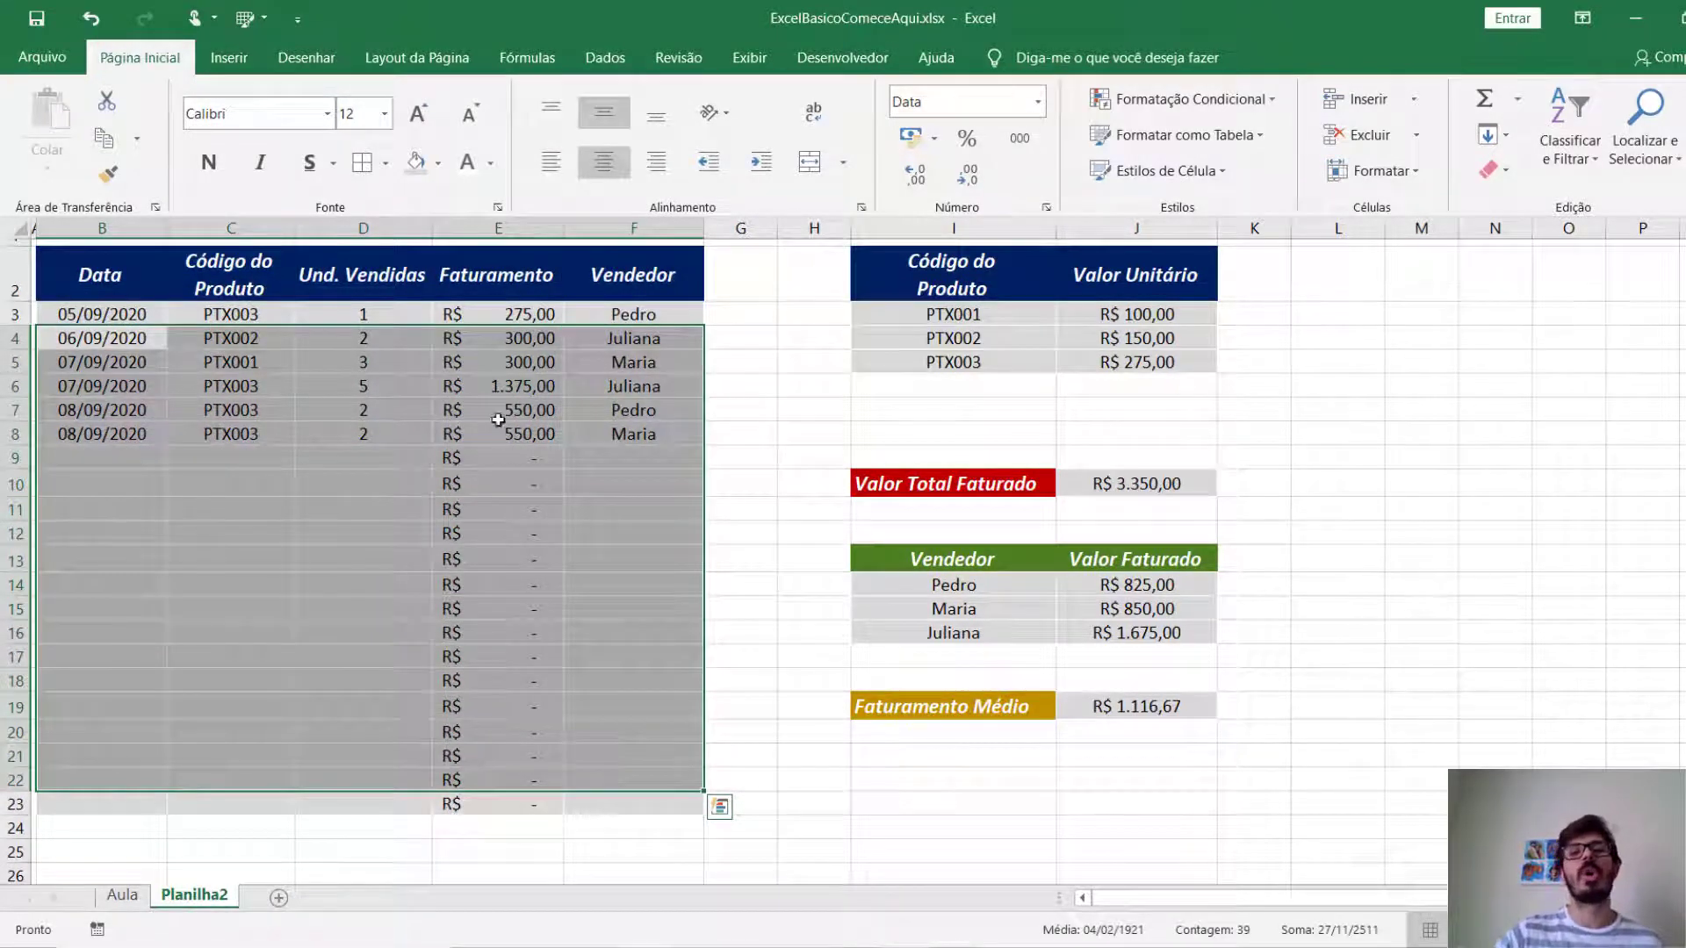
{"action": "left_click_drag", "start_coordinate": [928, 301], "coordinate": [1141, 362]}
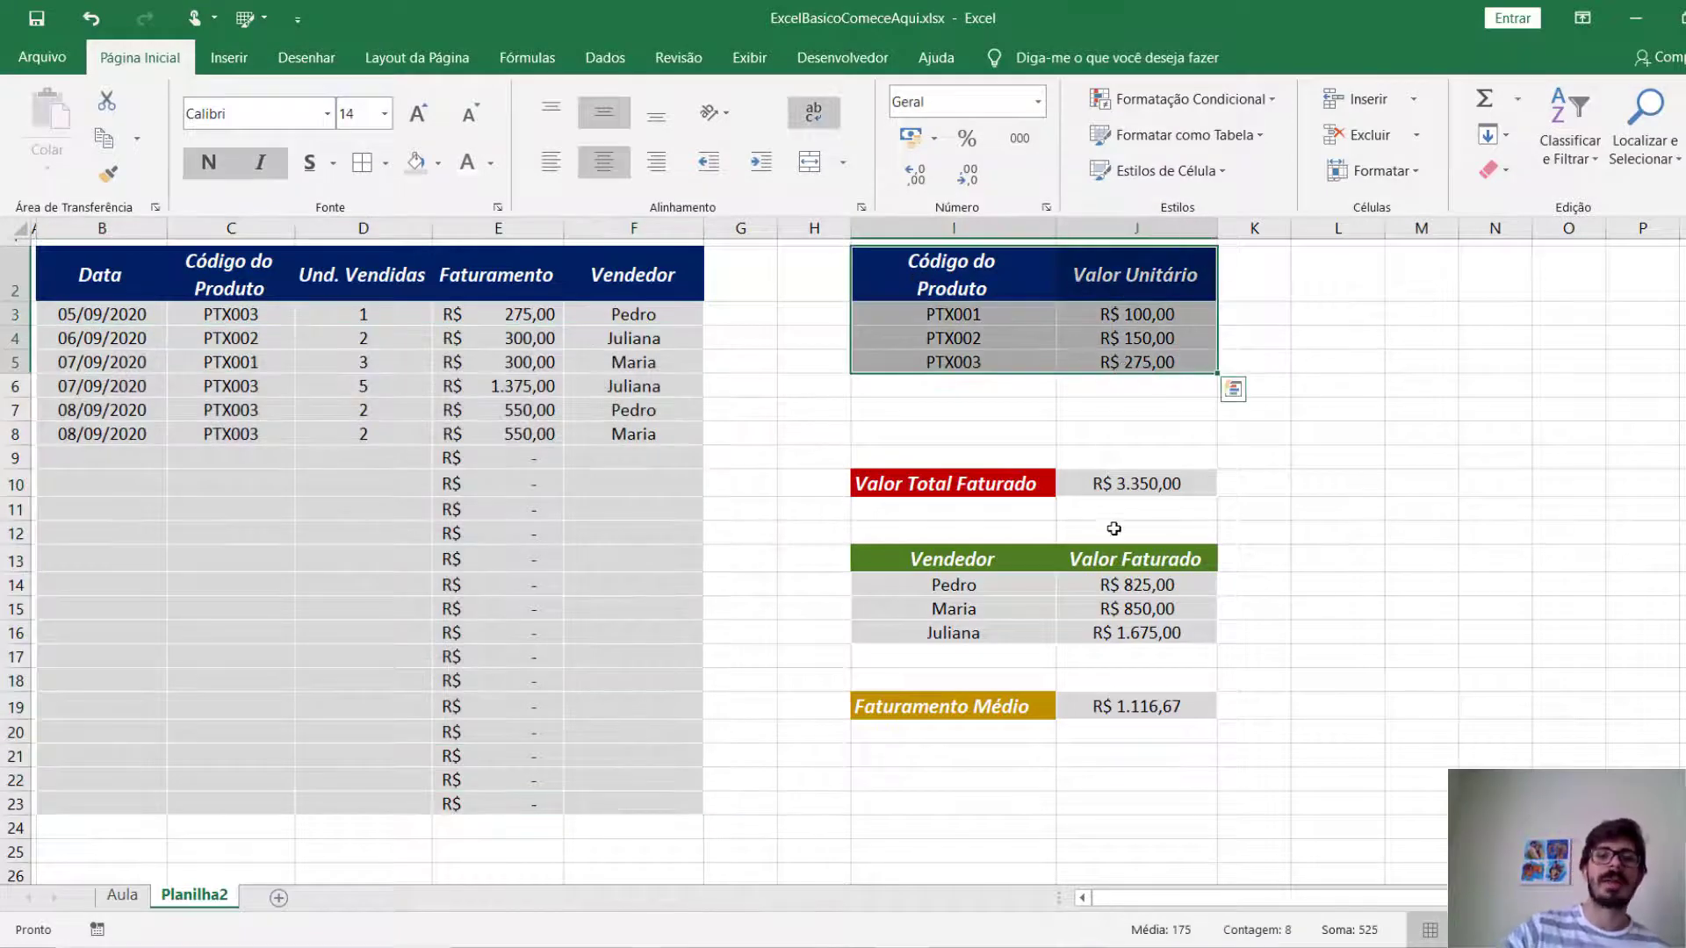
{"action": "left_click", "coordinate": [944, 474]}
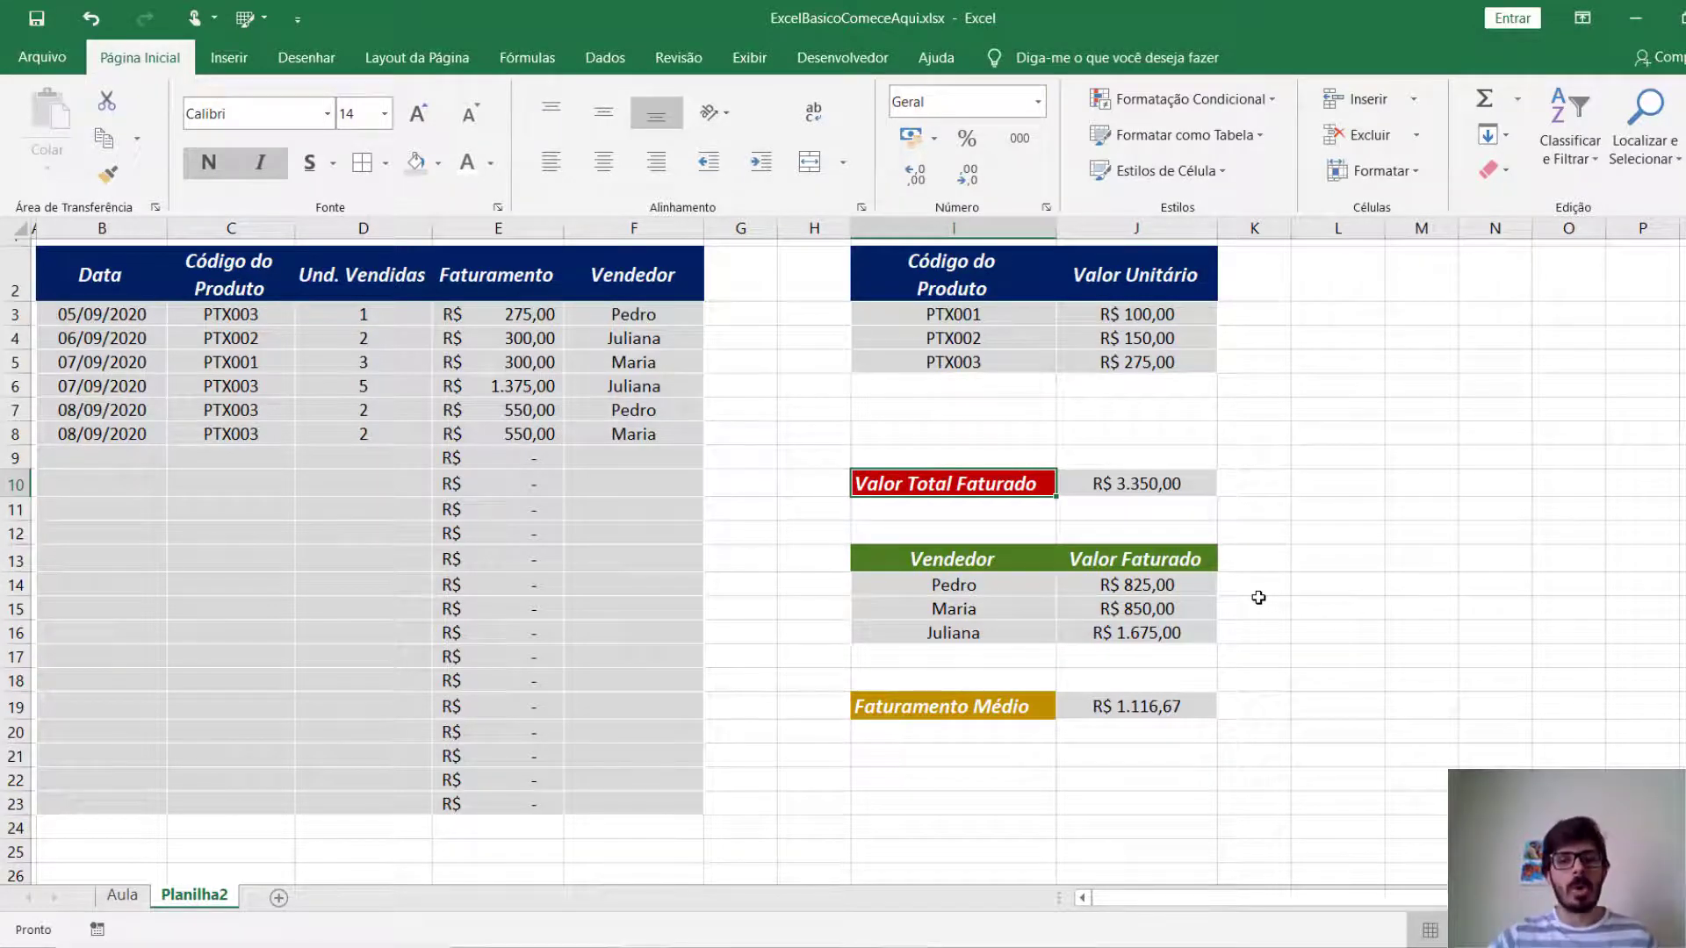
{"action": "left_click_drag", "start_coordinate": [904, 313], "coordinate": [1100, 350]}
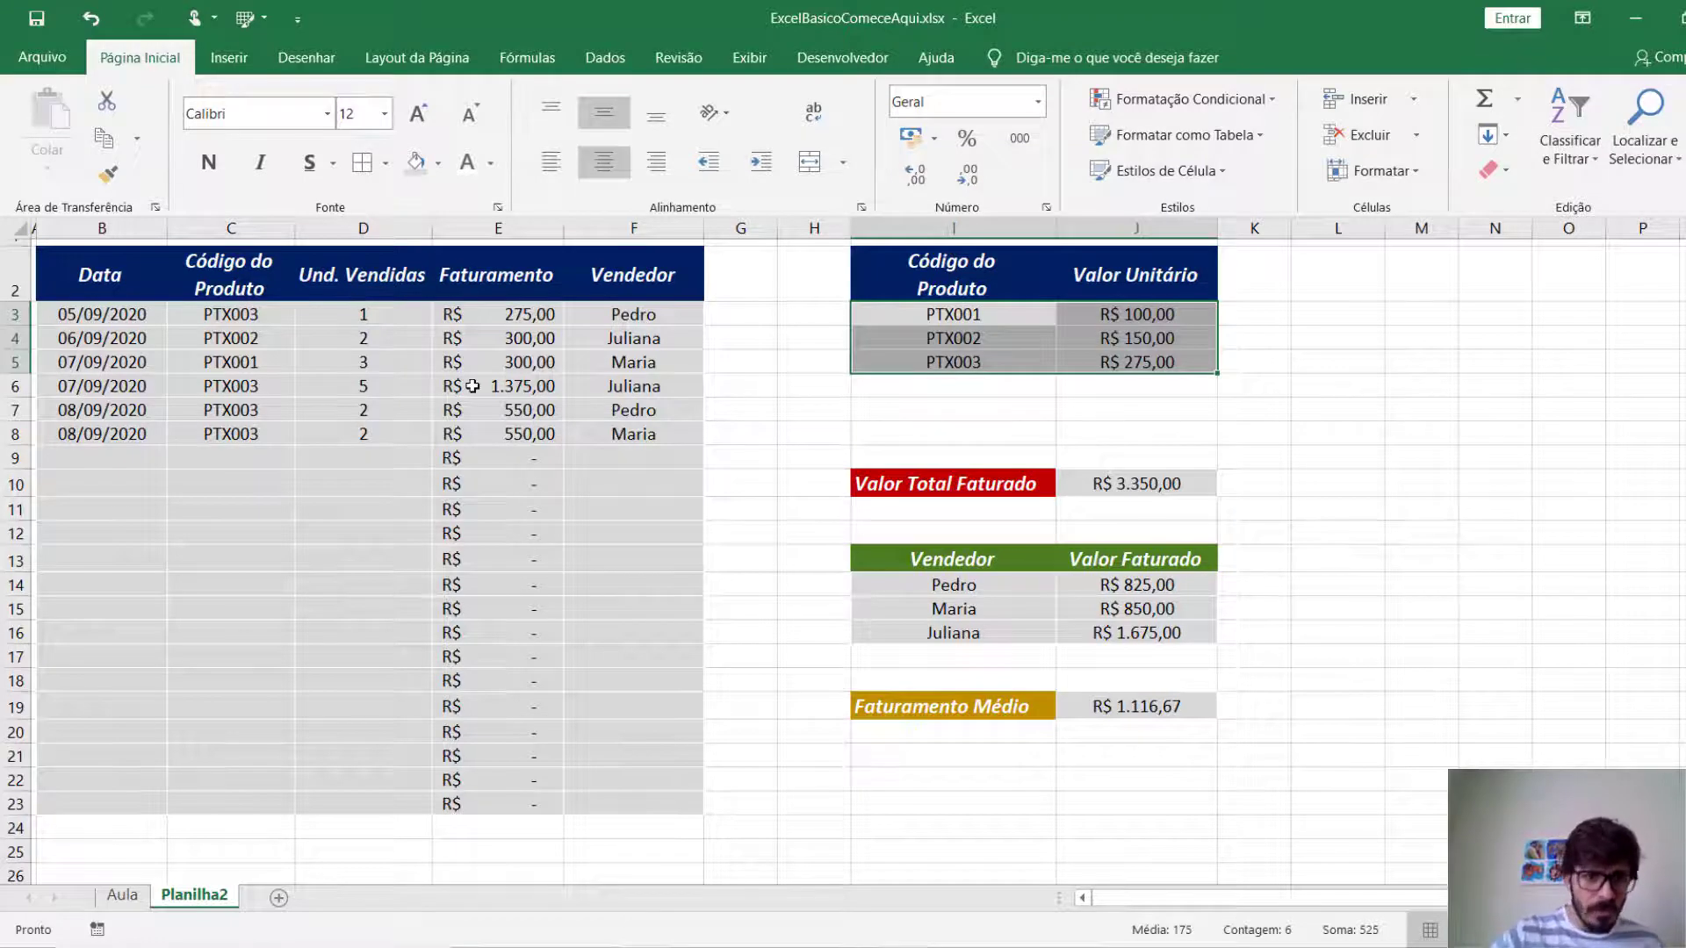
Inspect the formulas in E3, J10, J14 and J19 without changing them.
{"action": "left_click", "coordinate": [492, 314]}
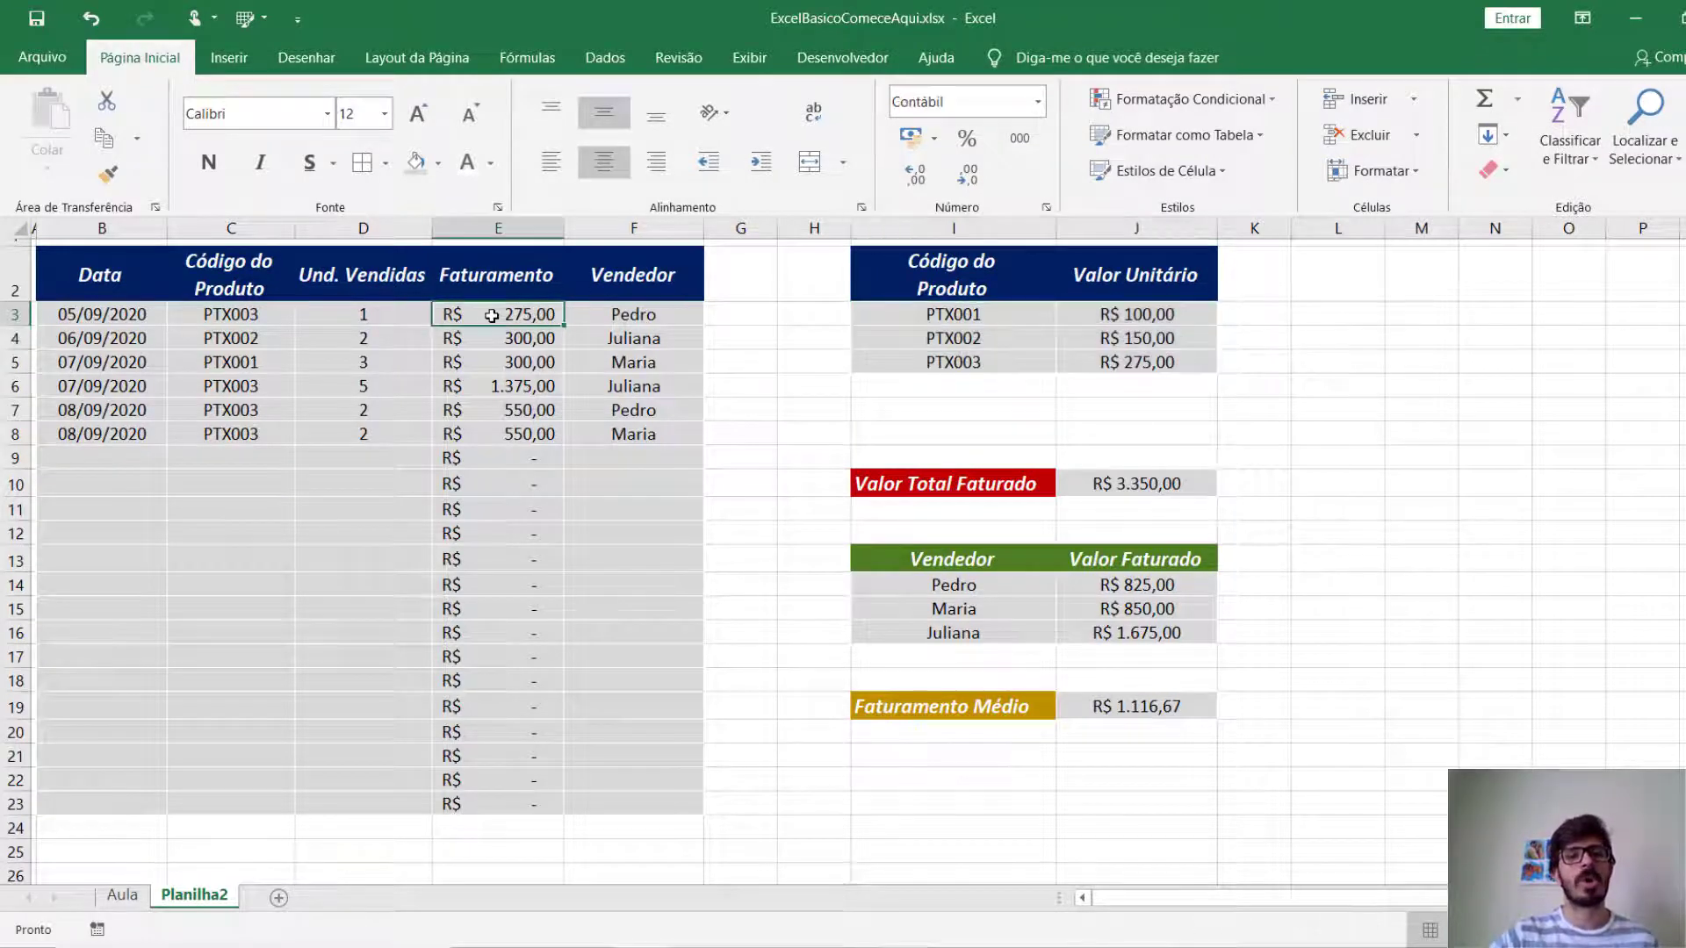
{"action": "double_click", "coordinate": [492, 314]}
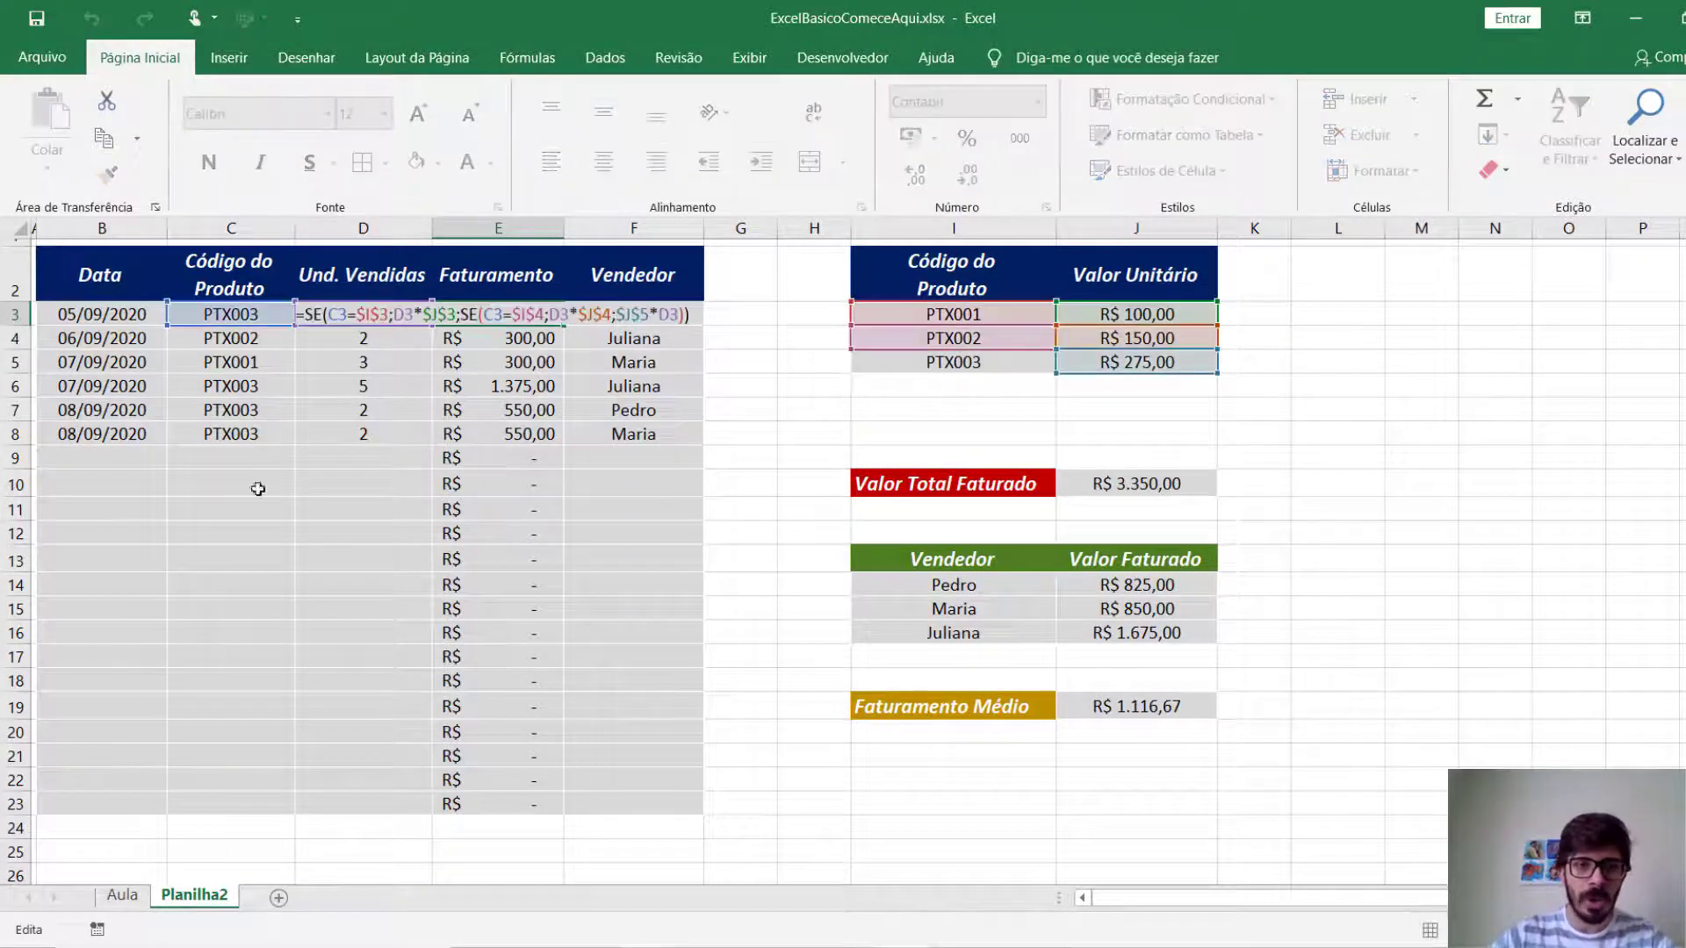
{"action": "key", "text": "Escape"}
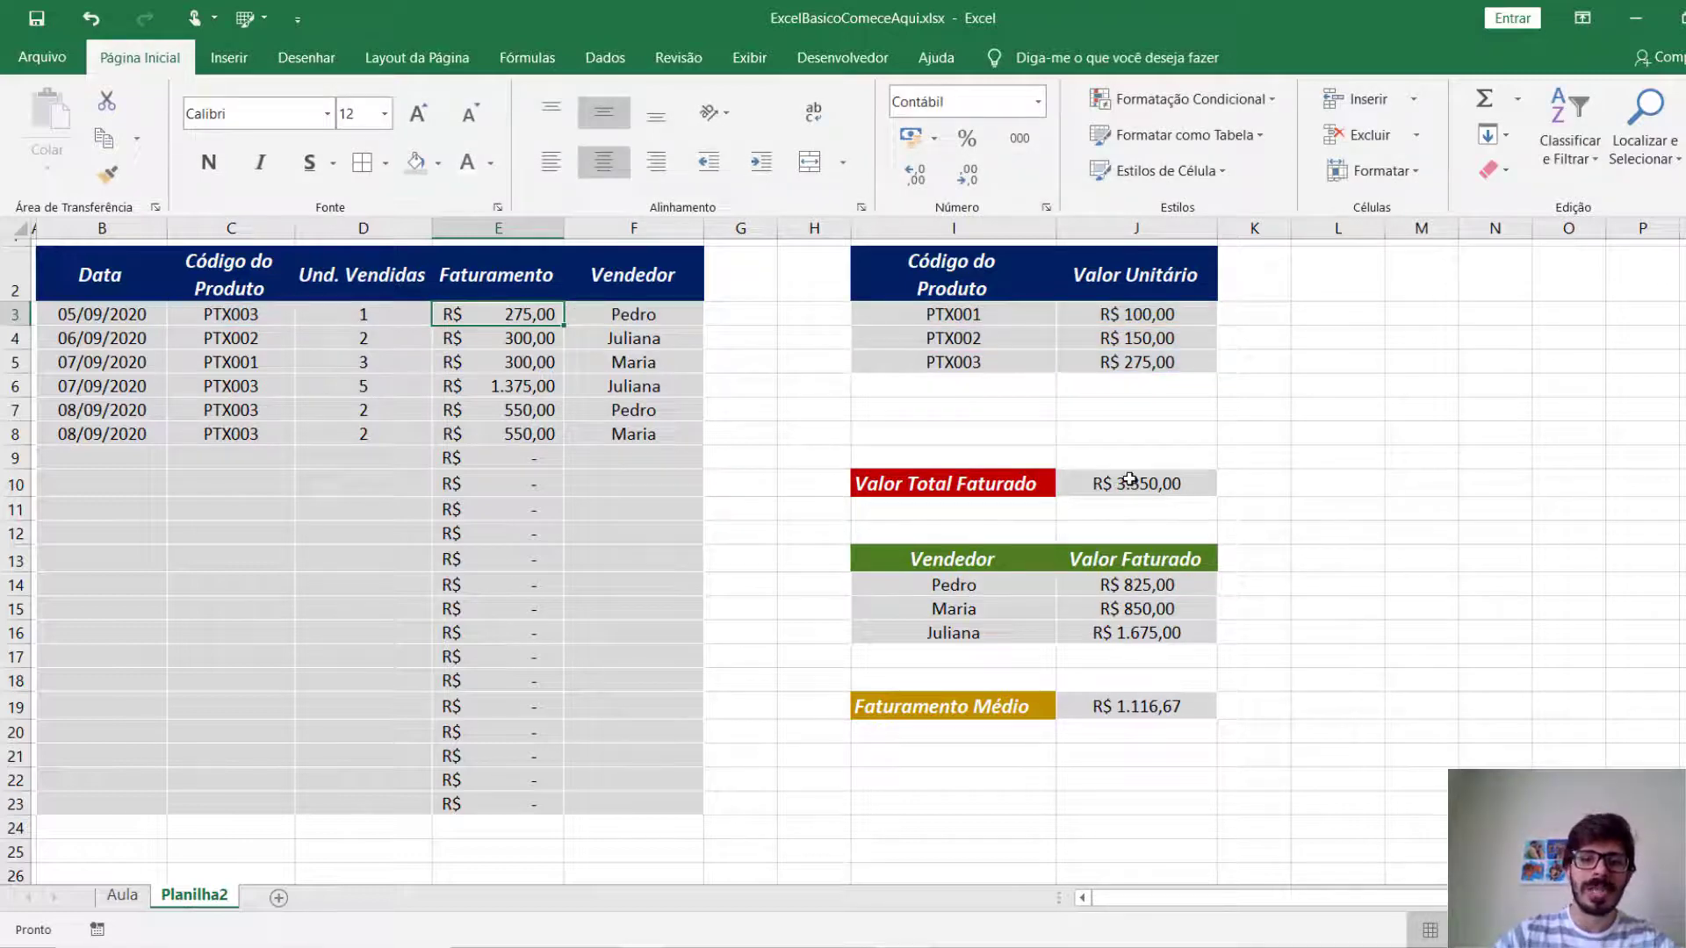
{"action": "left_click", "coordinate": [1130, 482]}
{"action": "double_click", "coordinate": [1130, 482]}
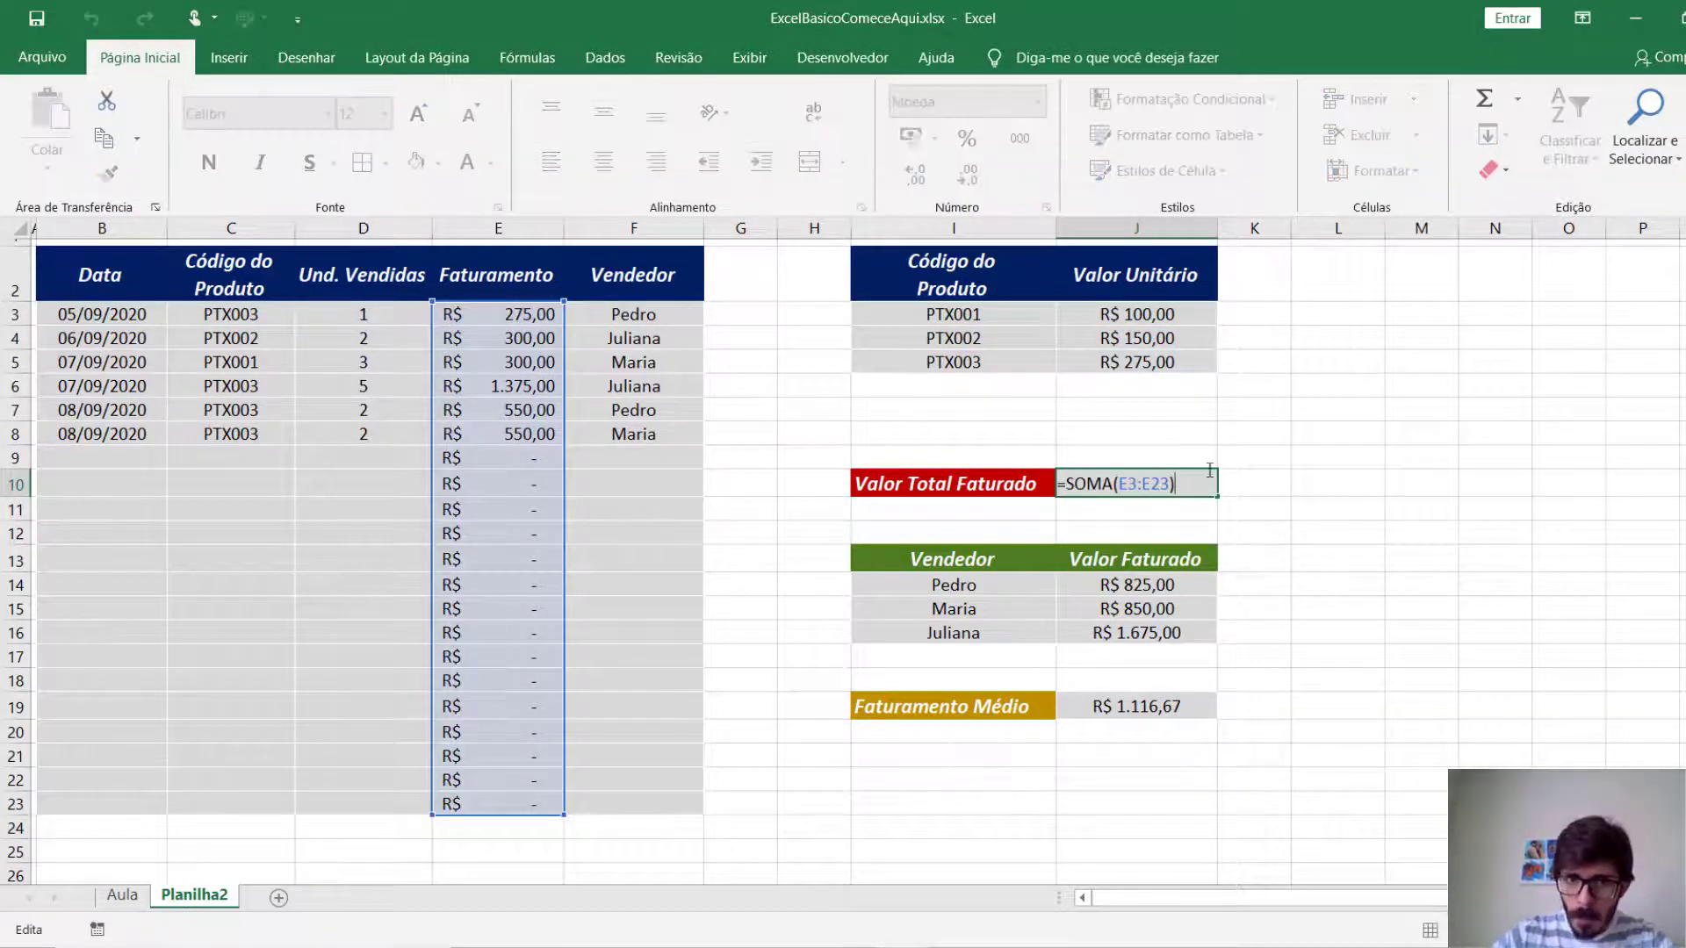
{"action": "key", "text": "Escape"}
{"action": "double_click", "coordinate": [1141, 577]}
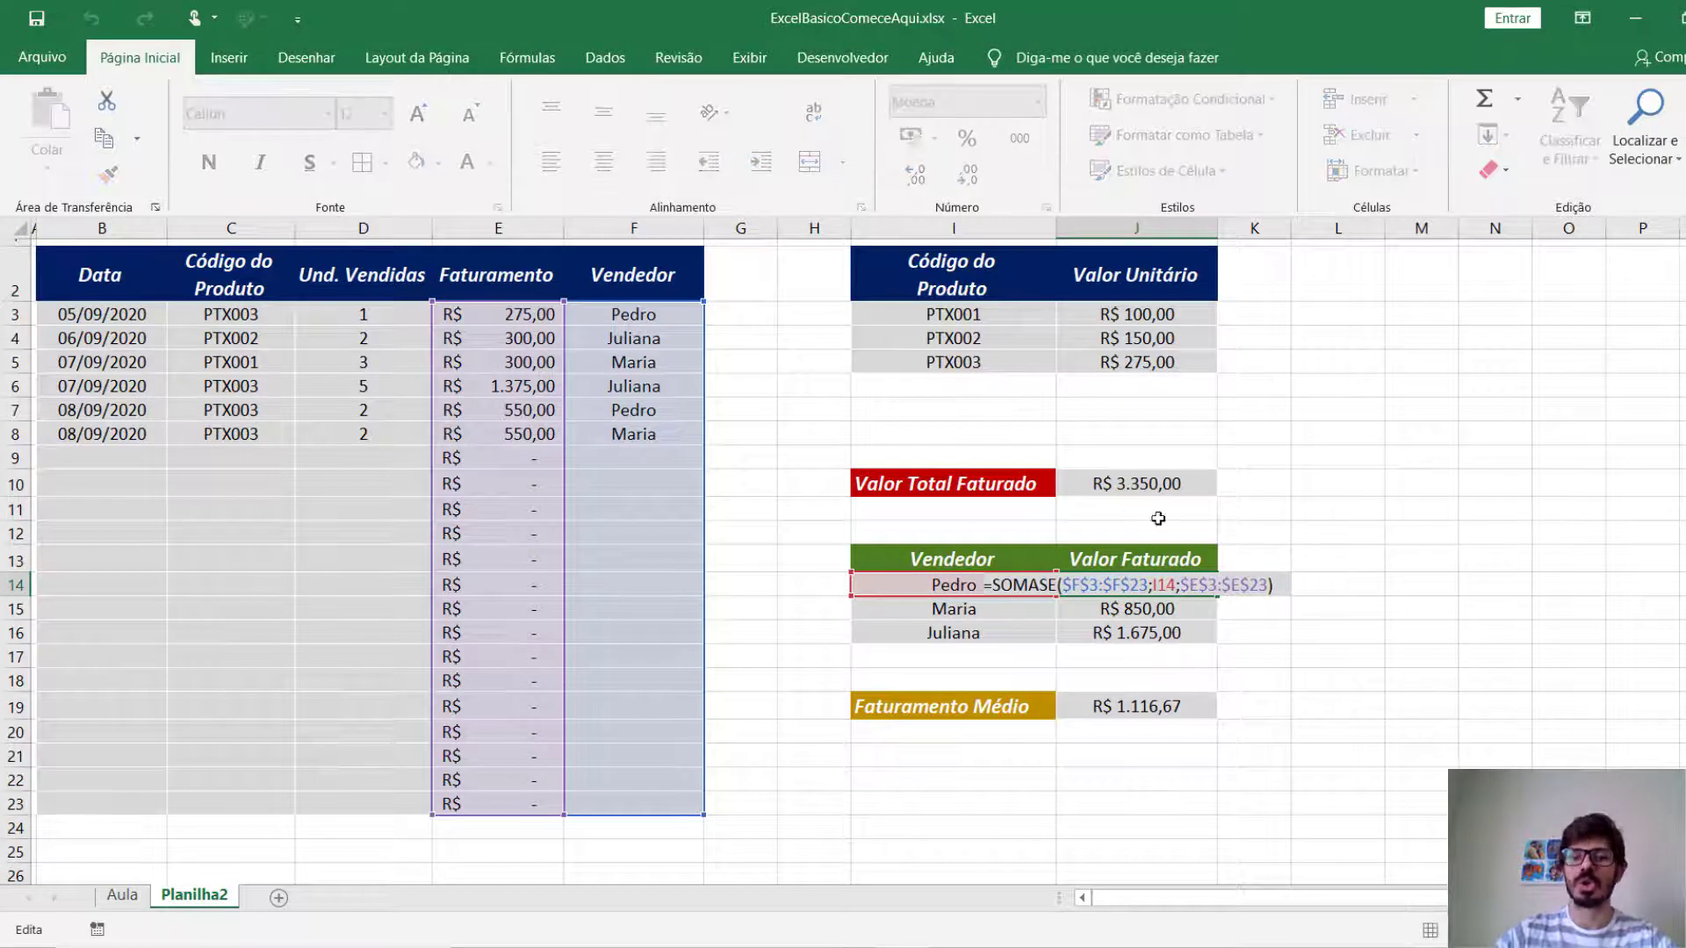
{"action": "key", "text": "Escape"}
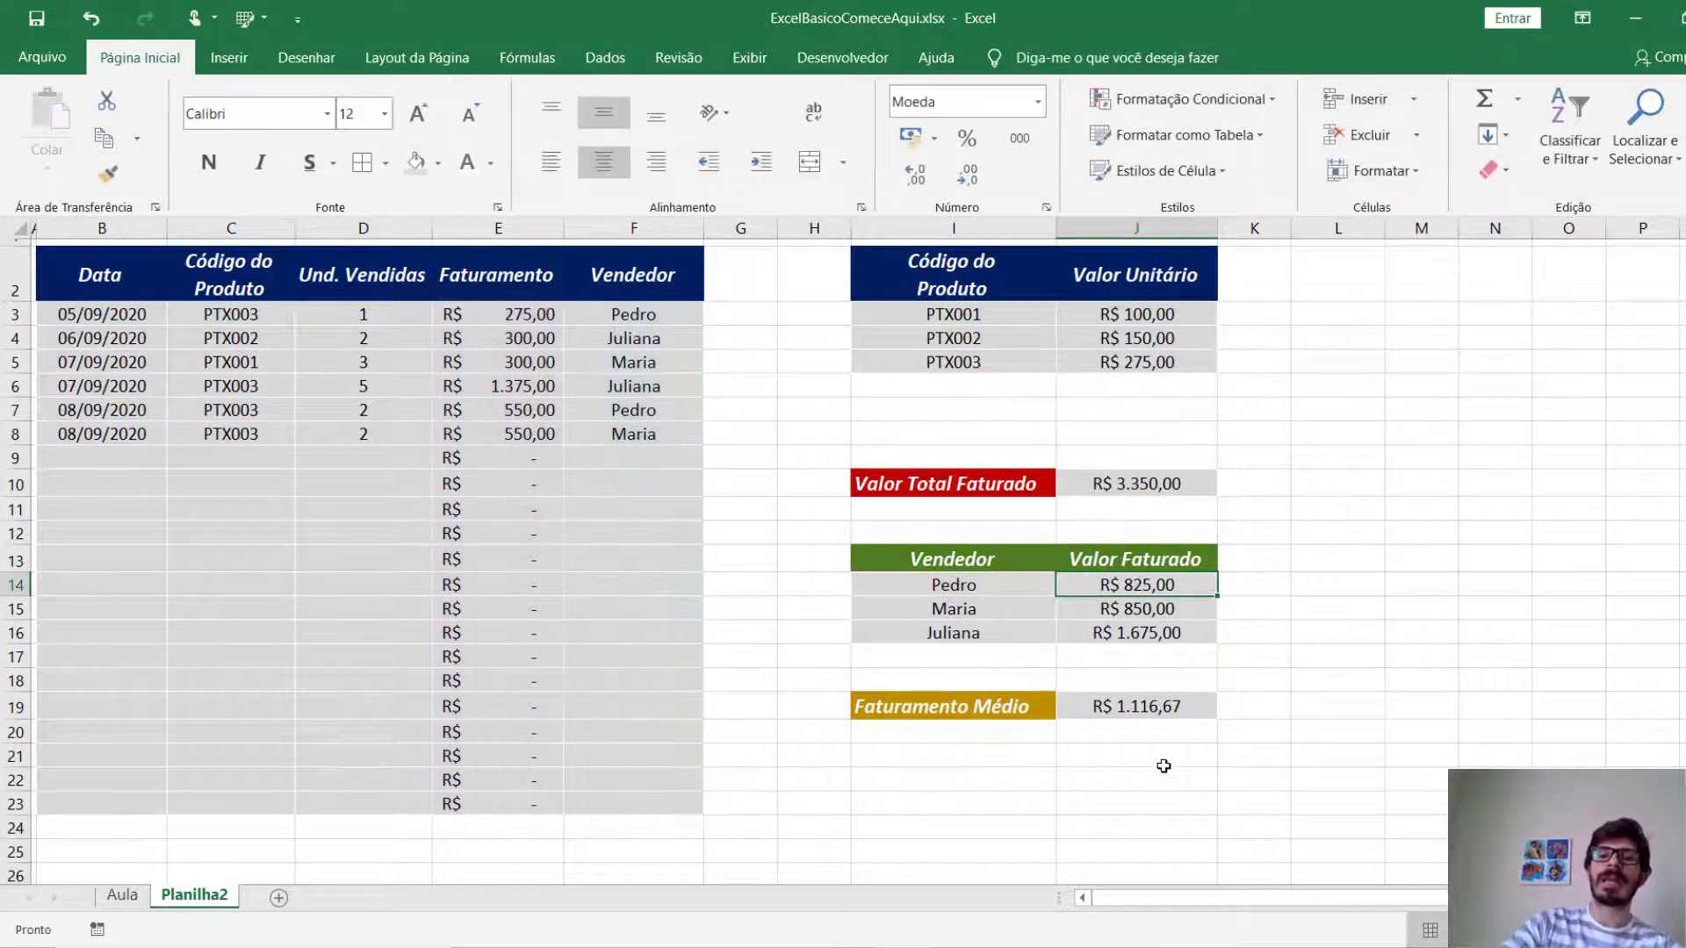
{"action": "double_click", "coordinate": [1113, 712]}
{"action": "key", "text": "Return"}
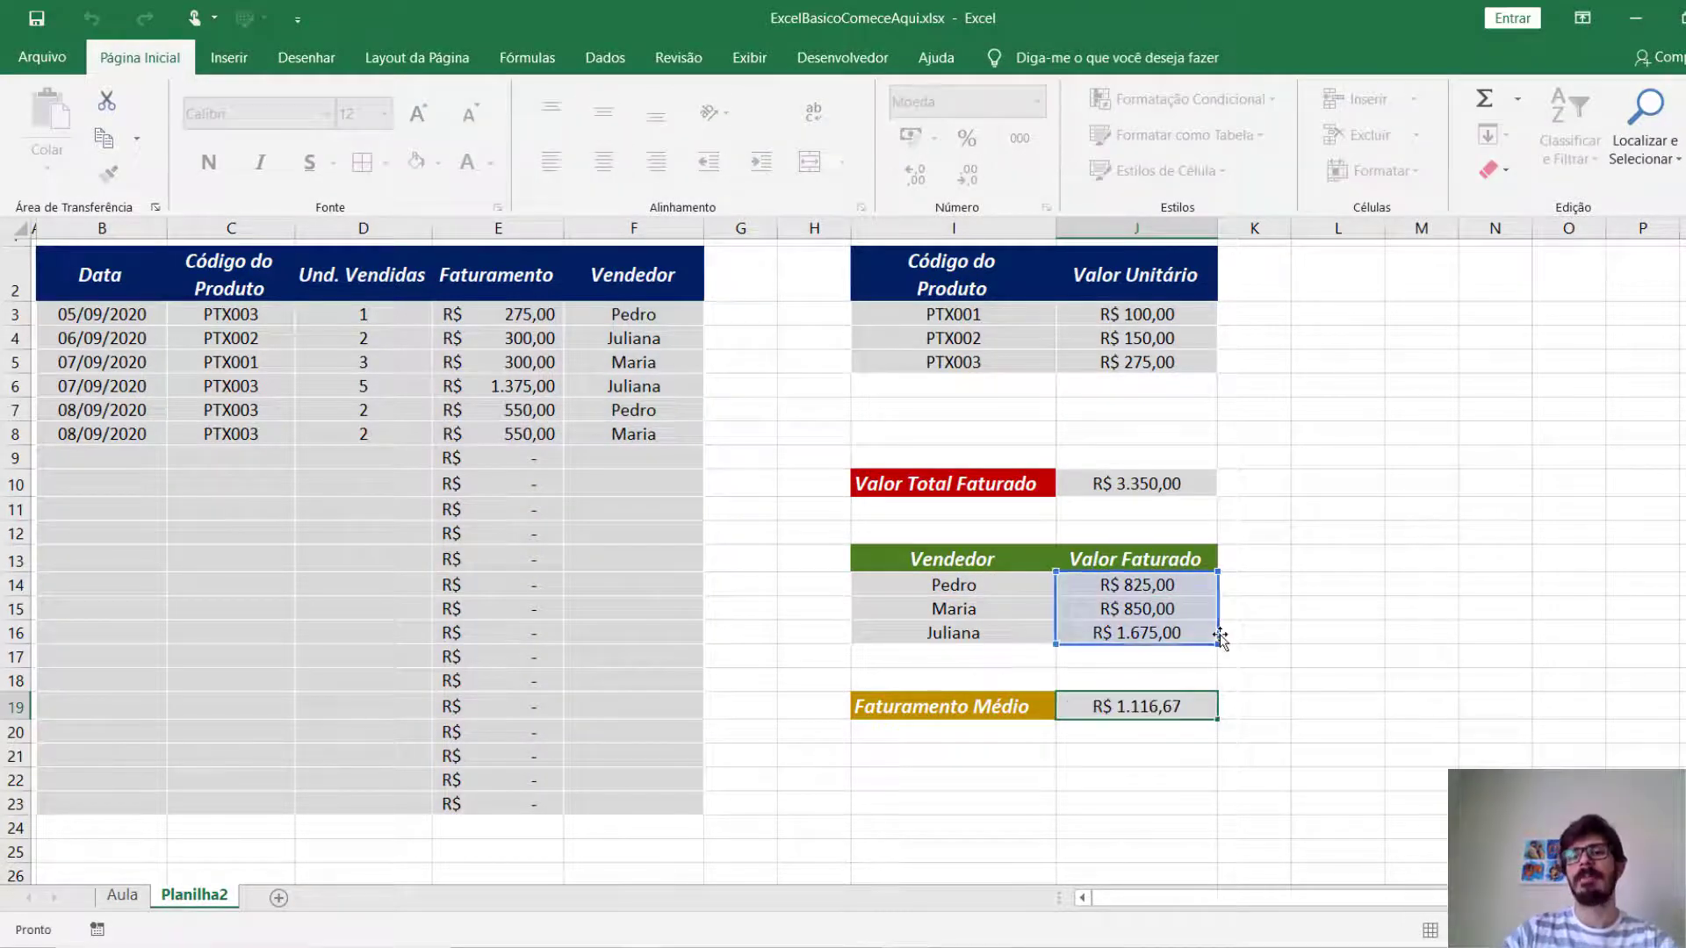
{"action": "left_click", "coordinate": [1279, 602]}
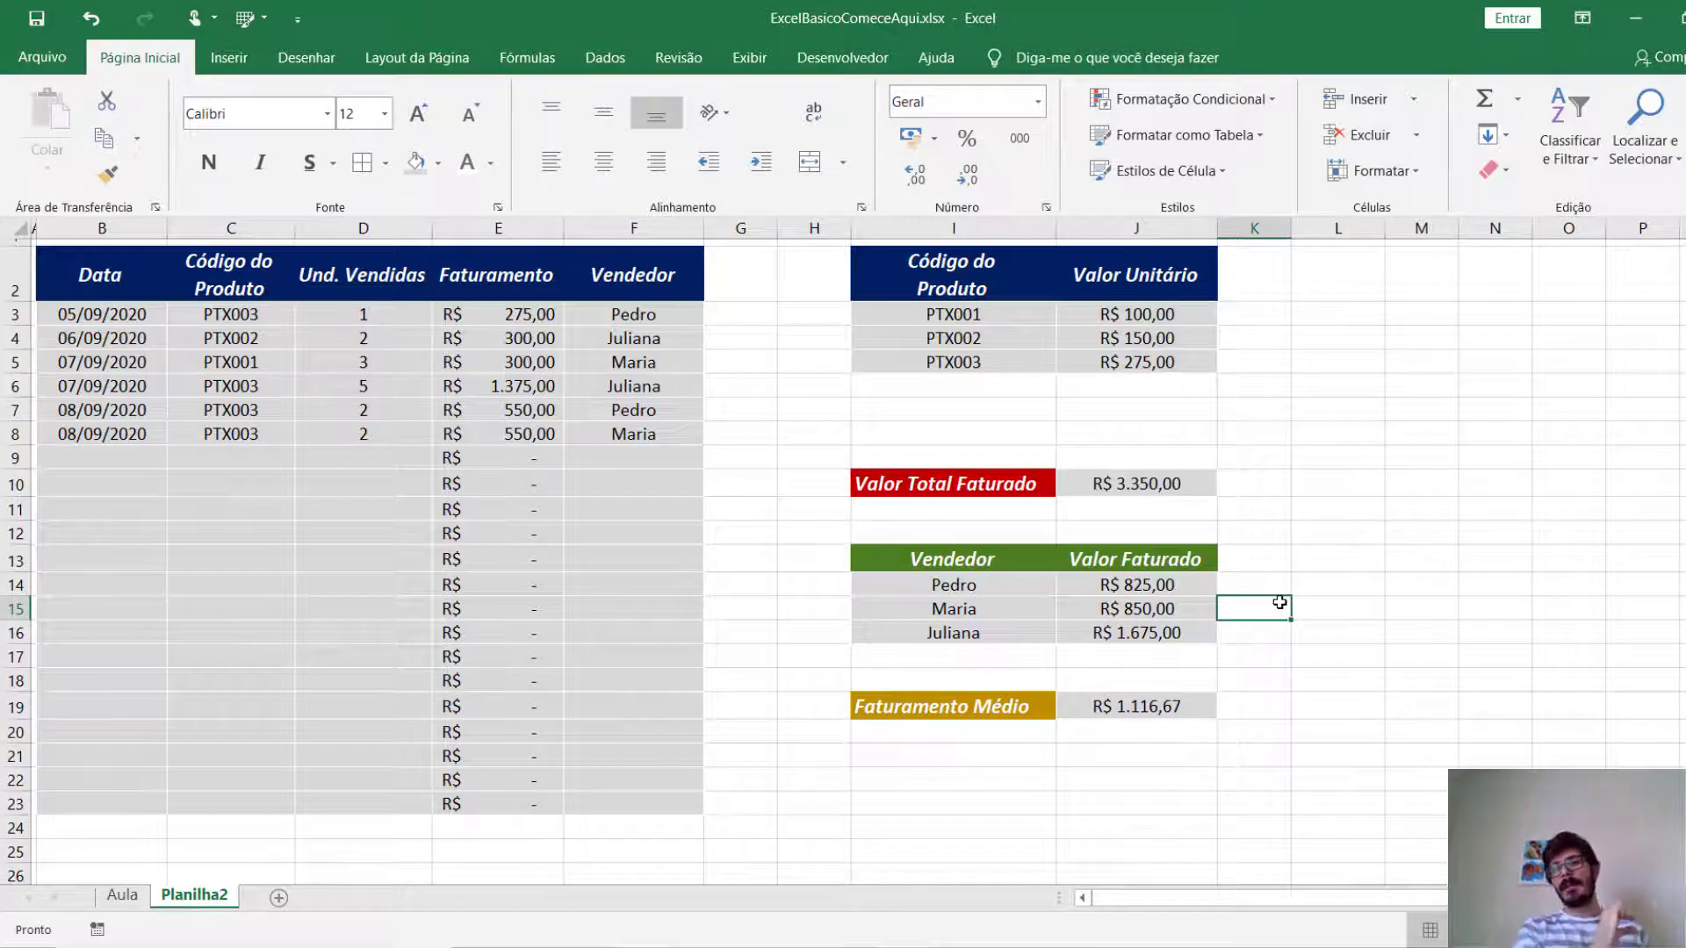
Look at the example doughnut chart on the Aula sheet and return to Planilha2.
{"action": "left_click", "coordinate": [1393, 600]}
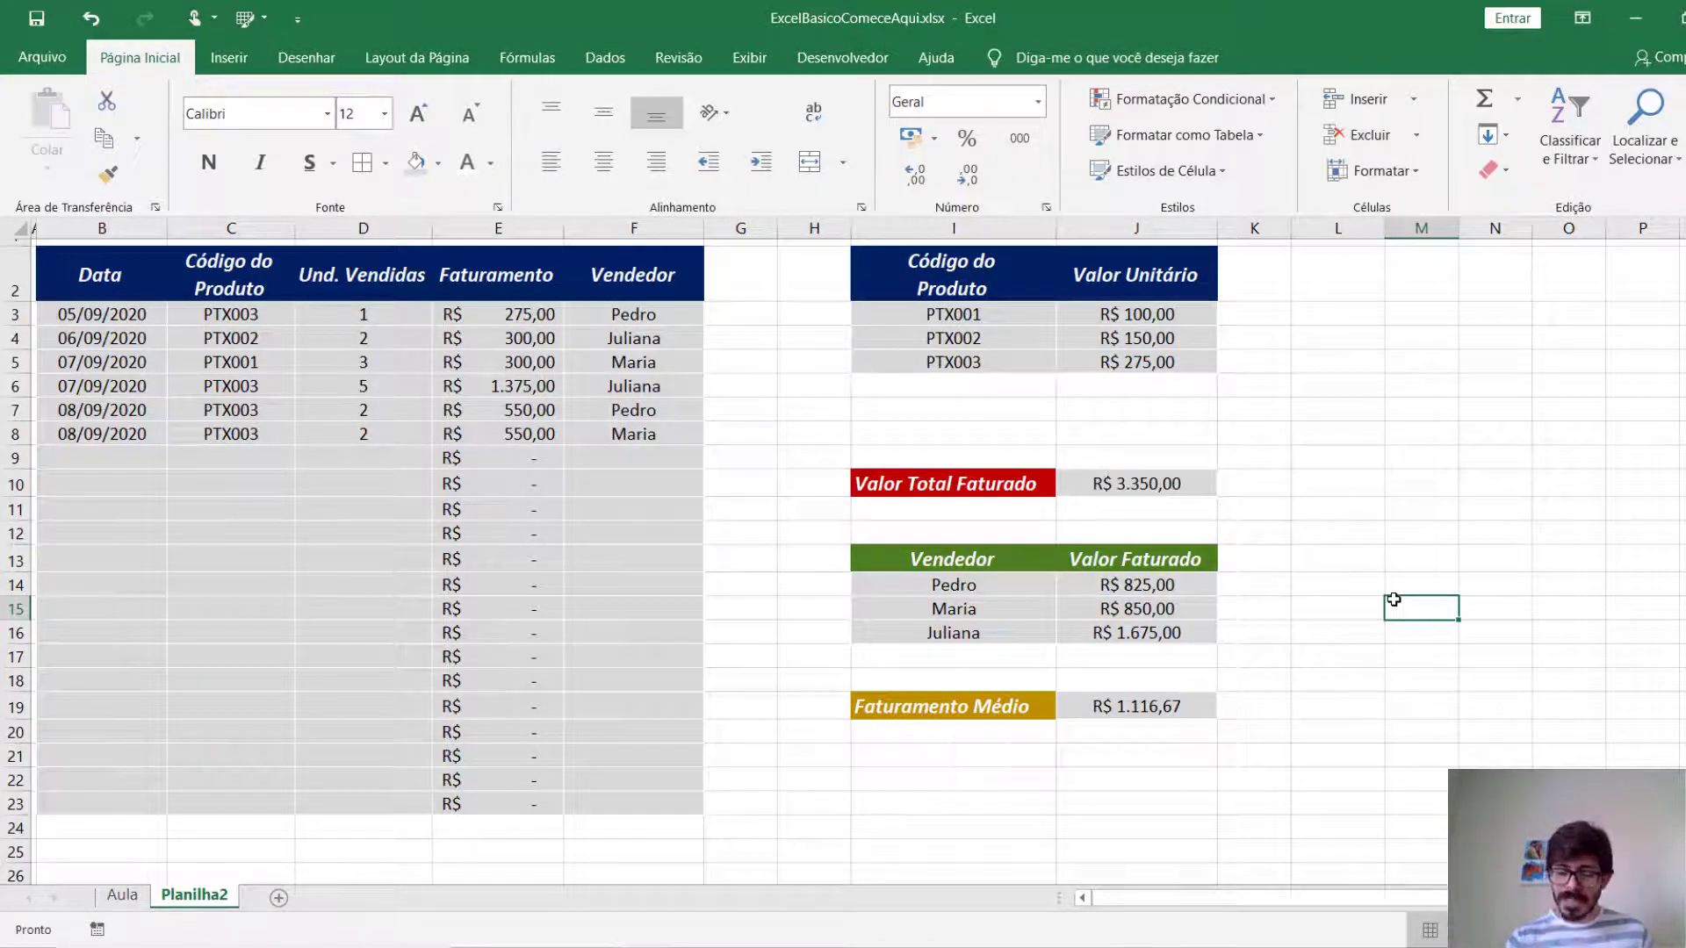
{"action": "left_click", "coordinate": [1343, 631]}
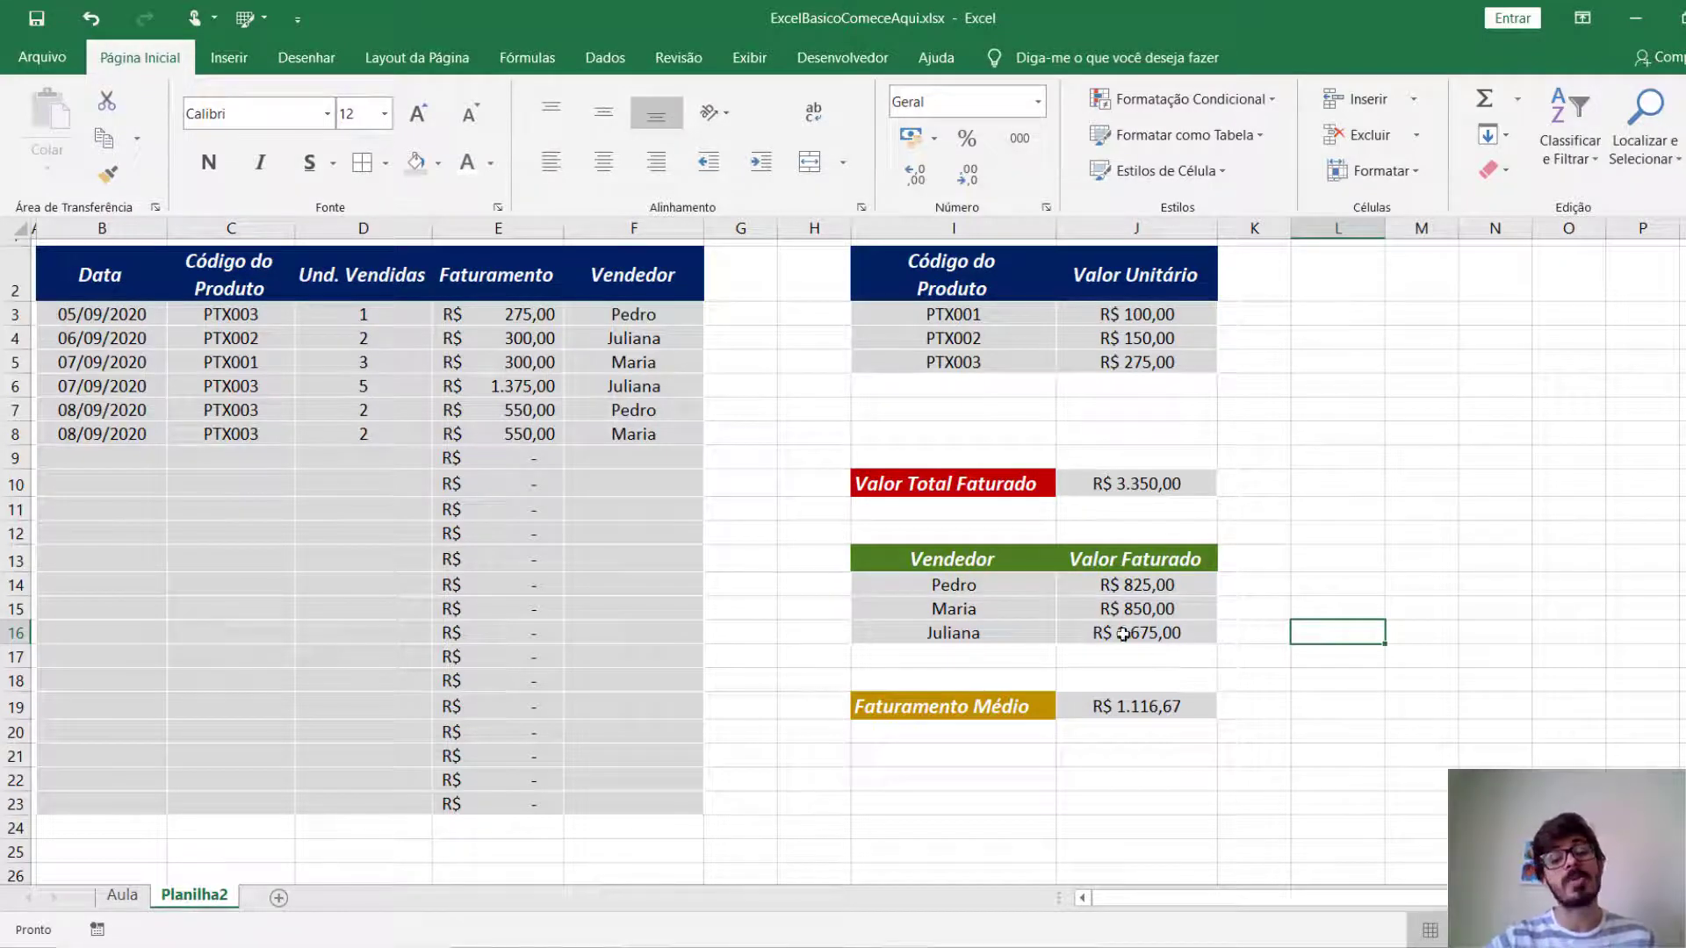
{"action": "left_click", "coordinate": [127, 898]}
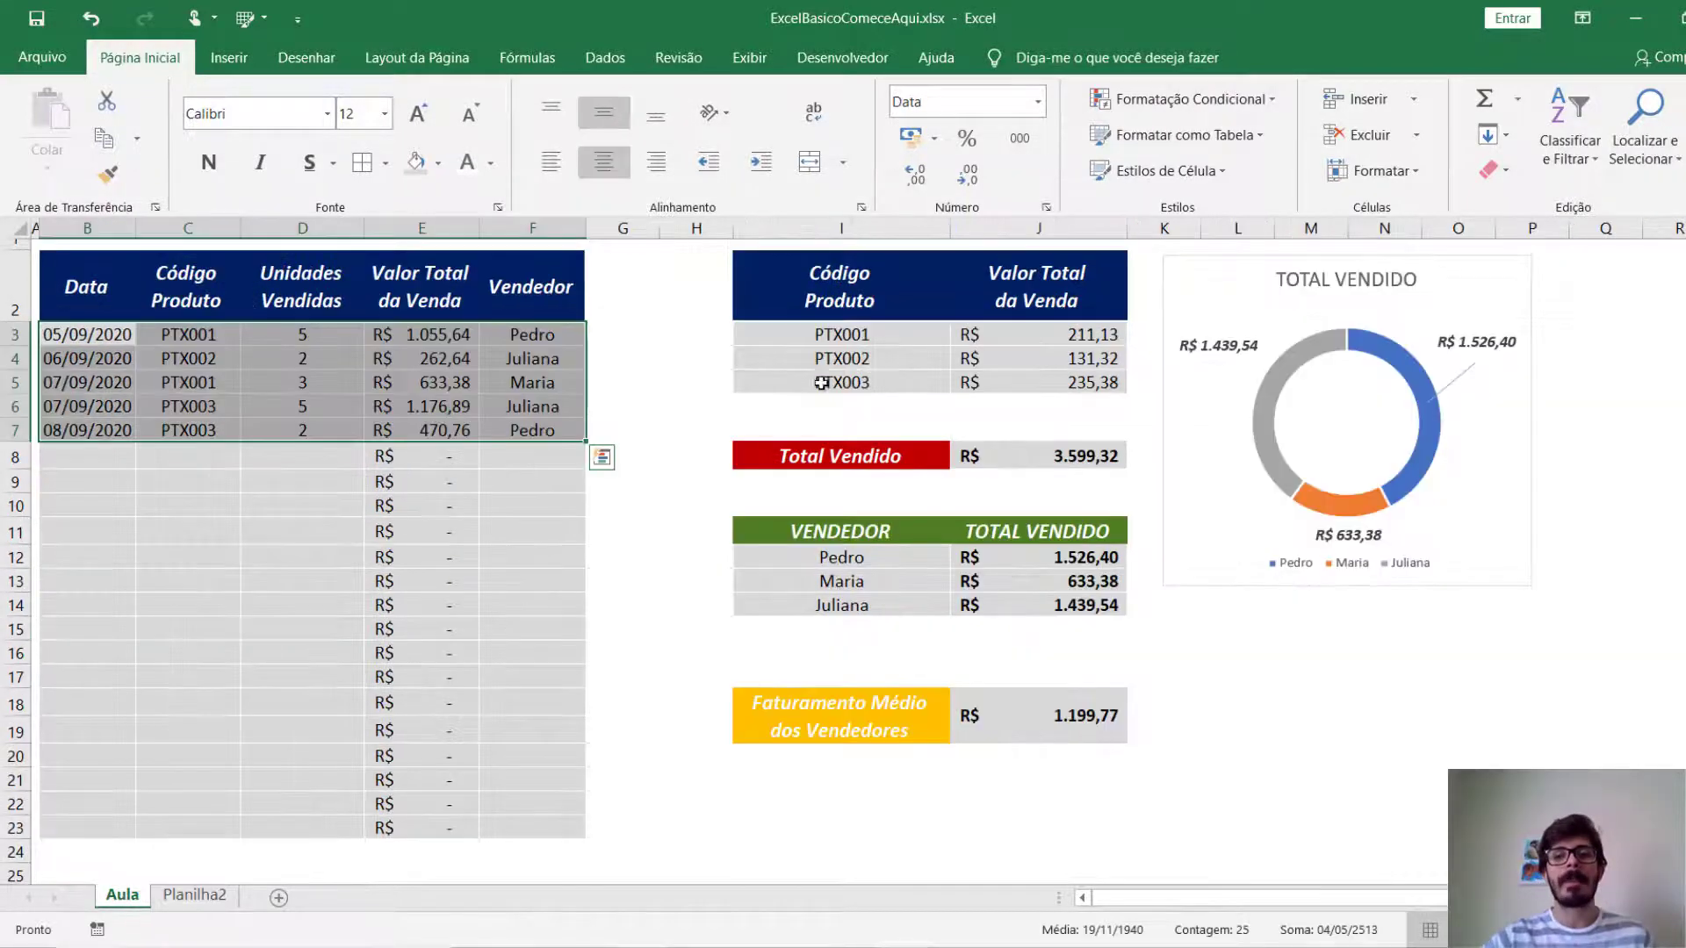
{"action": "left_click", "coordinate": [197, 897]}
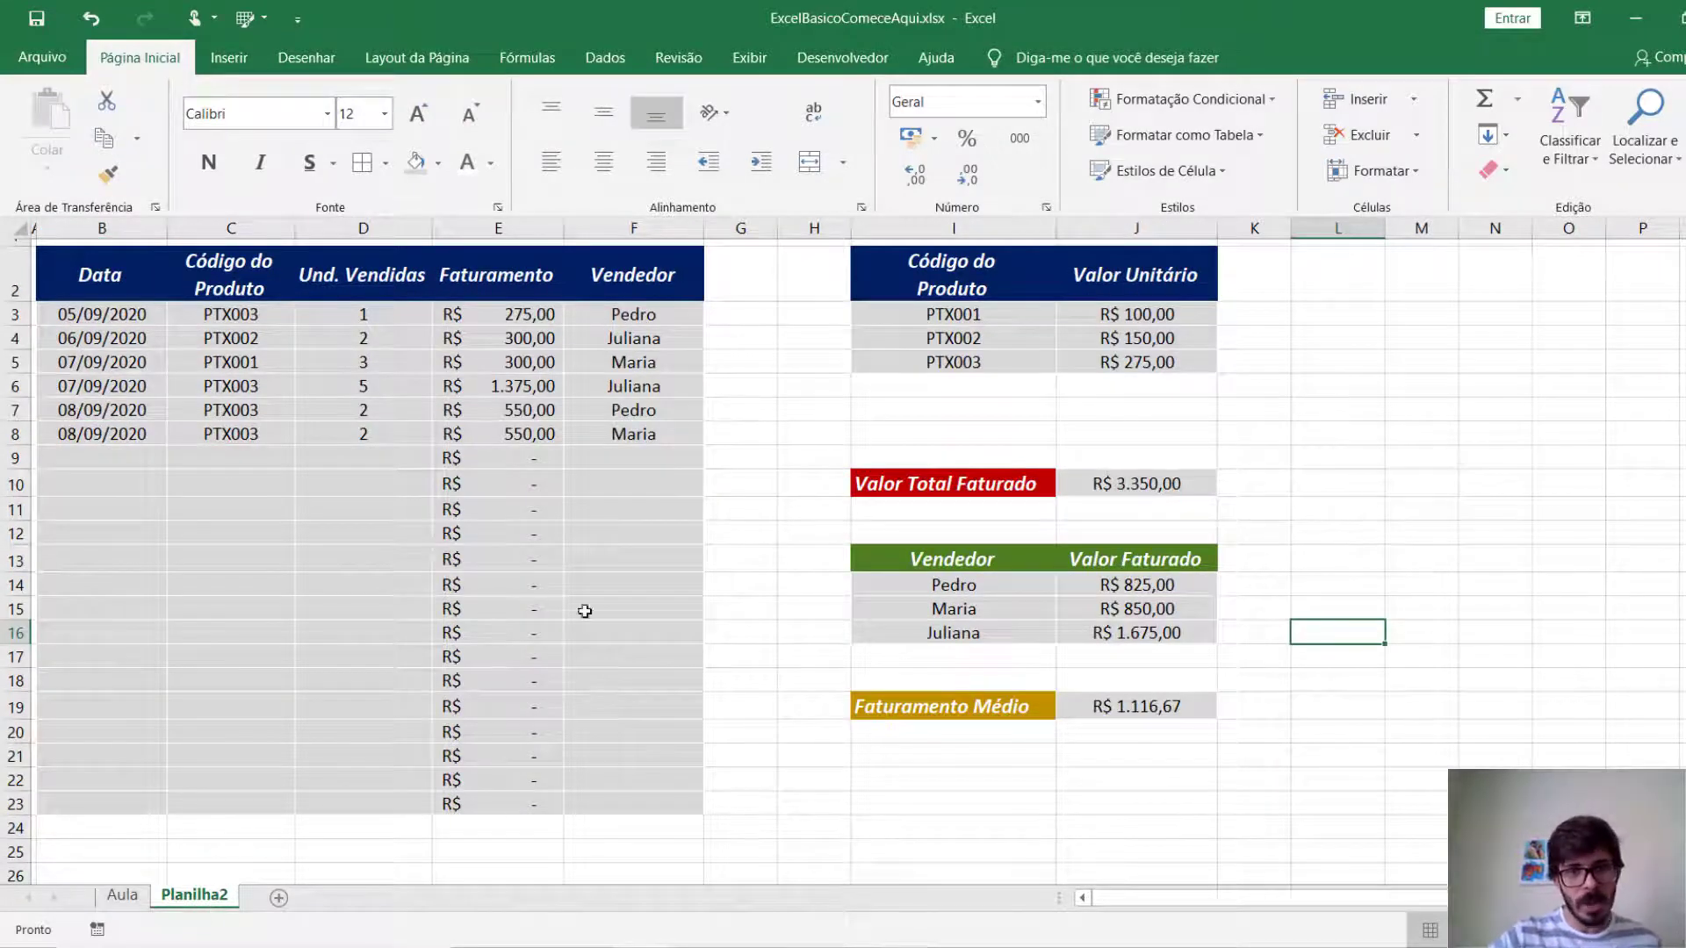
Insert a doughnut chart (Rosca) from the seller revenue table in I13:J16.
{"action": "left_click", "coordinate": [984, 563]}
{"action": "left_click_drag", "start_coordinate": [984, 564], "coordinate": [1097, 634]}
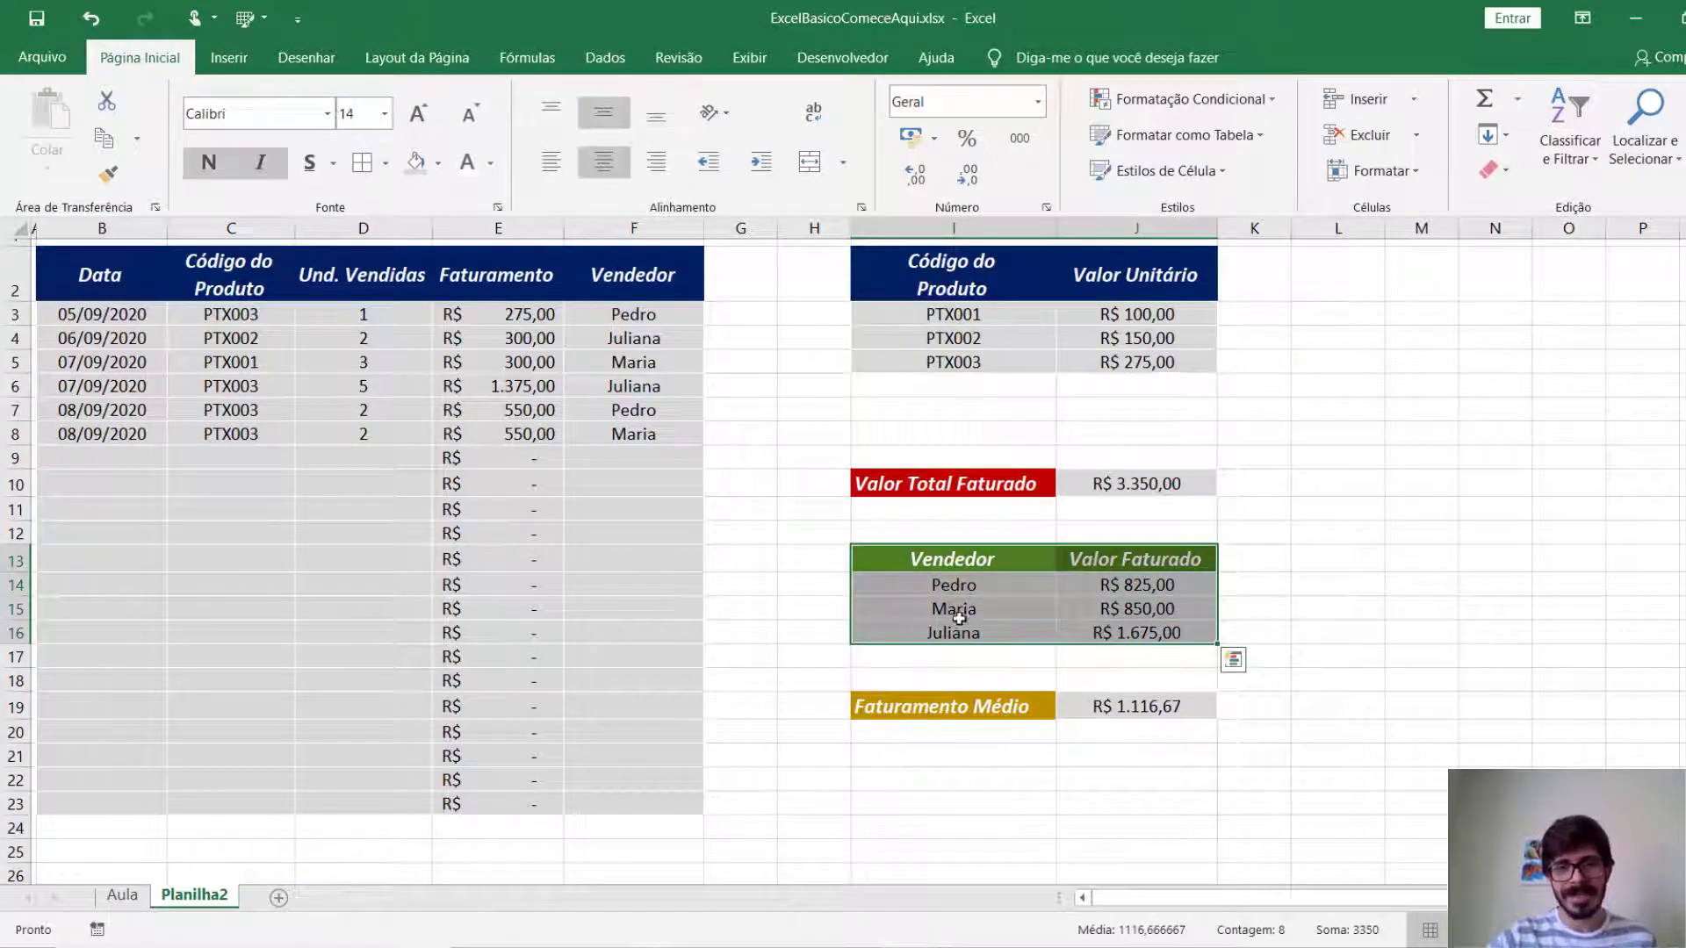
{"action": "left_click", "coordinate": [247, 58]}
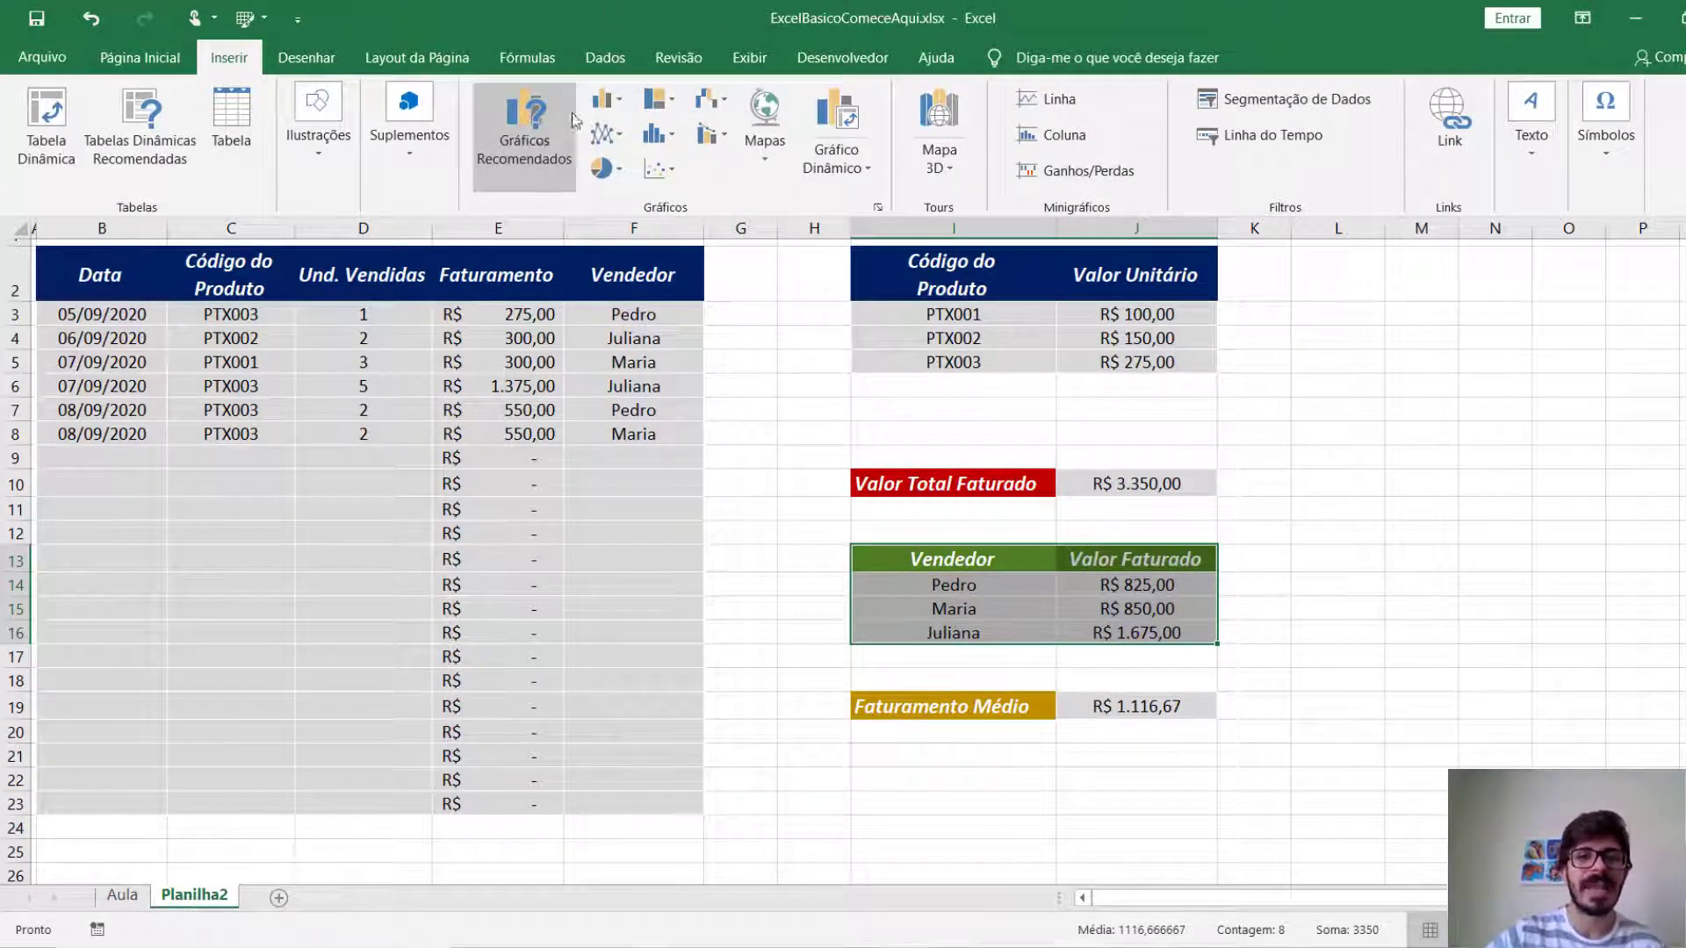
{"action": "left_click", "coordinate": [606, 100]}
{"action": "left_click", "coordinate": [524, 193]}
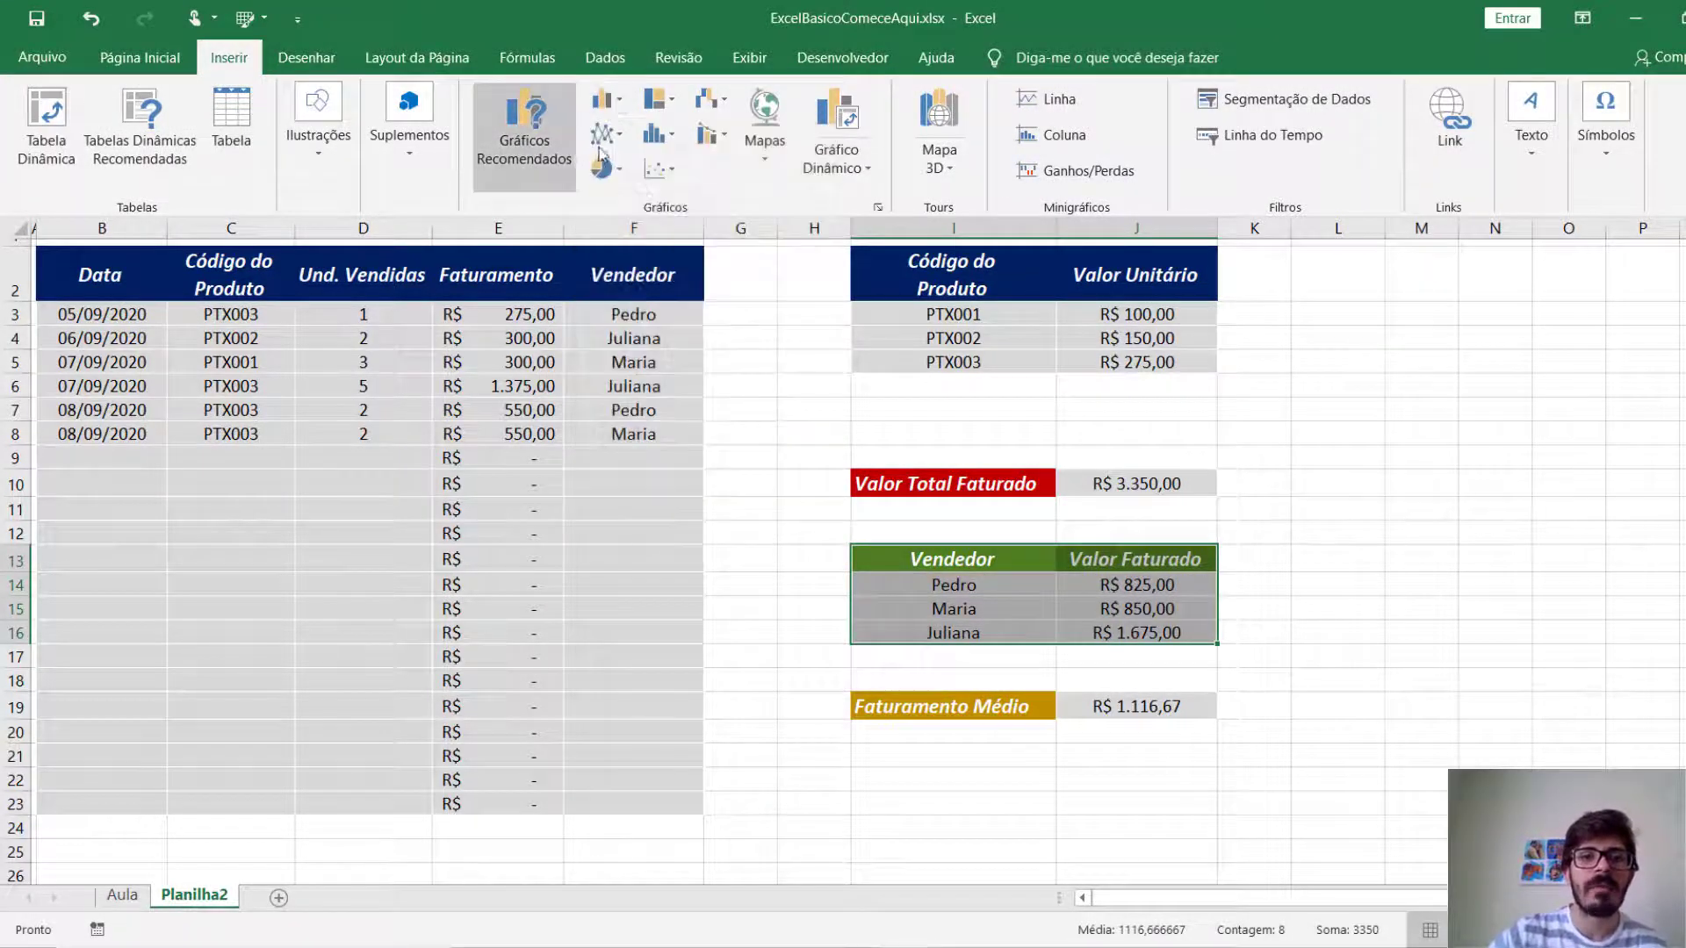
{"action": "left_click", "coordinate": [602, 136]}
{"action": "left_click", "coordinate": [618, 173]}
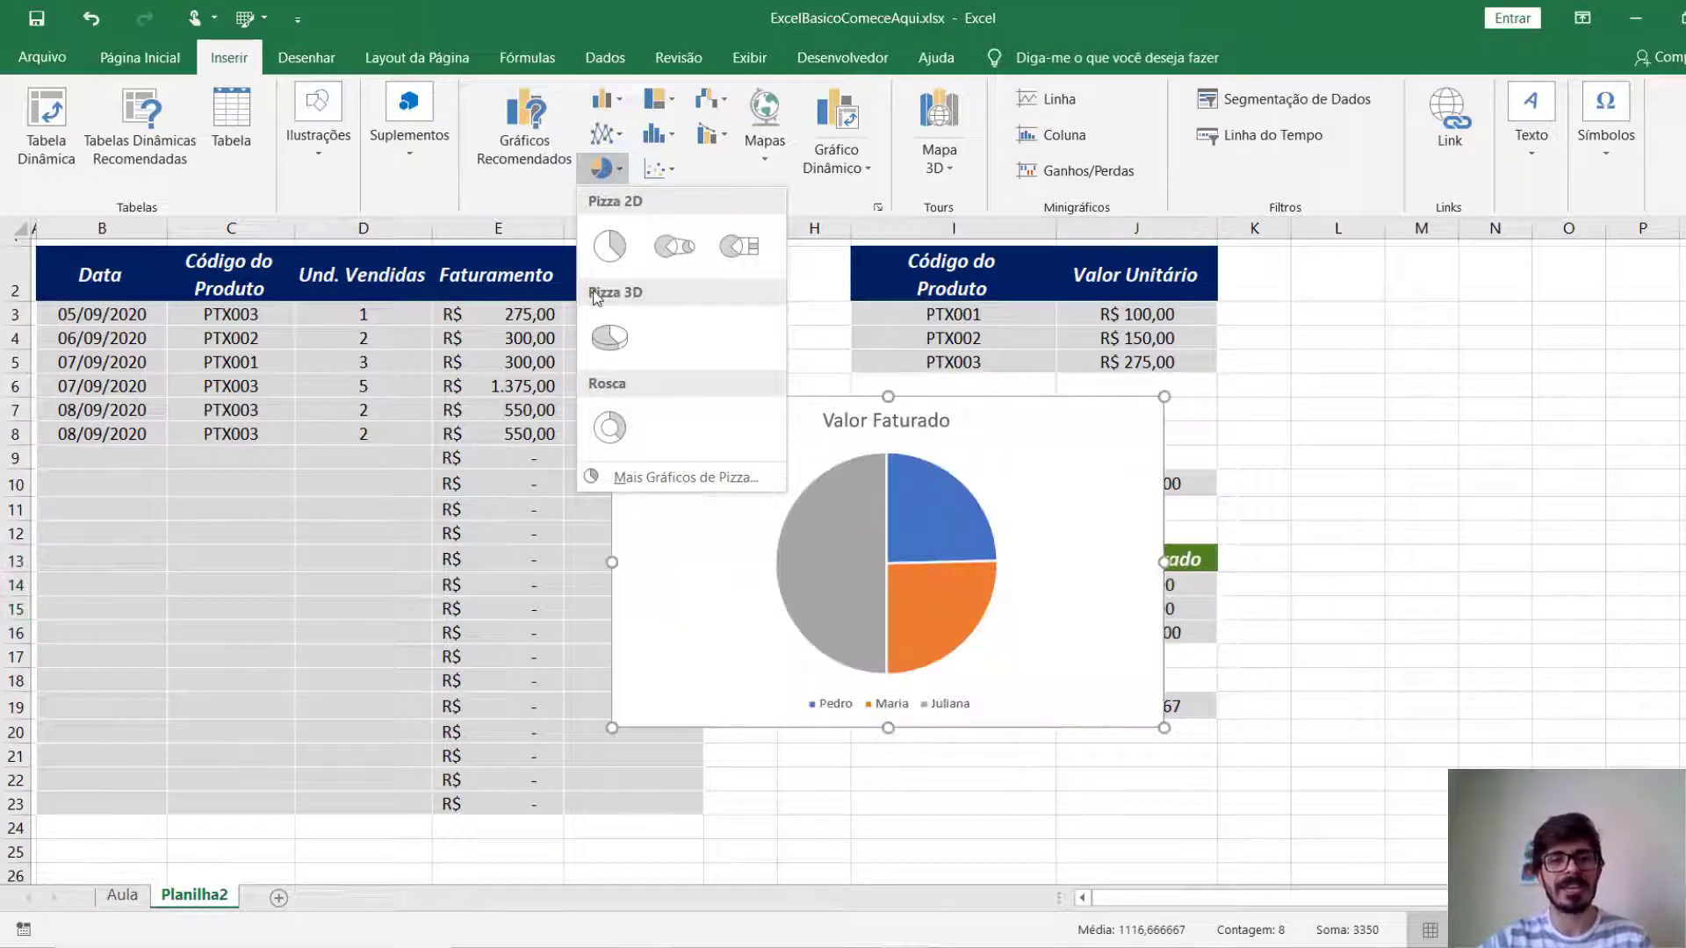
{"action": "left_click", "coordinate": [608, 429]}
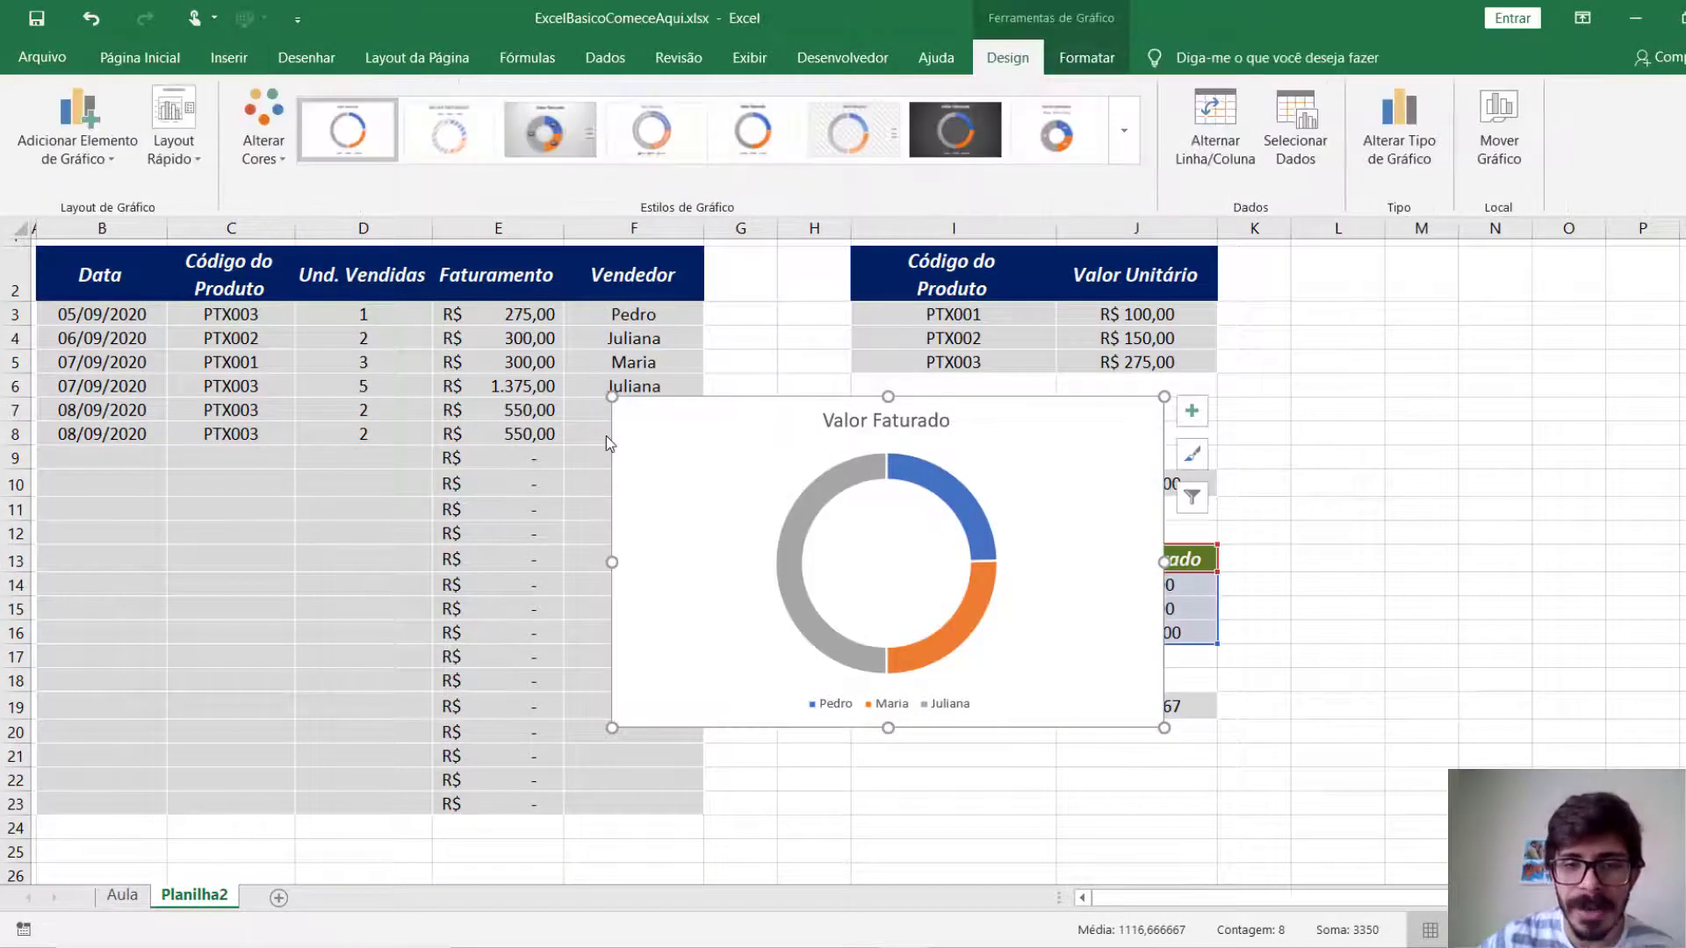
Narrow the doughnut chart and place it beside the summary tables, starting at column L near row 2.
{"action": "left_click_drag", "start_coordinate": [1098, 488], "coordinate": [1580, 360]}
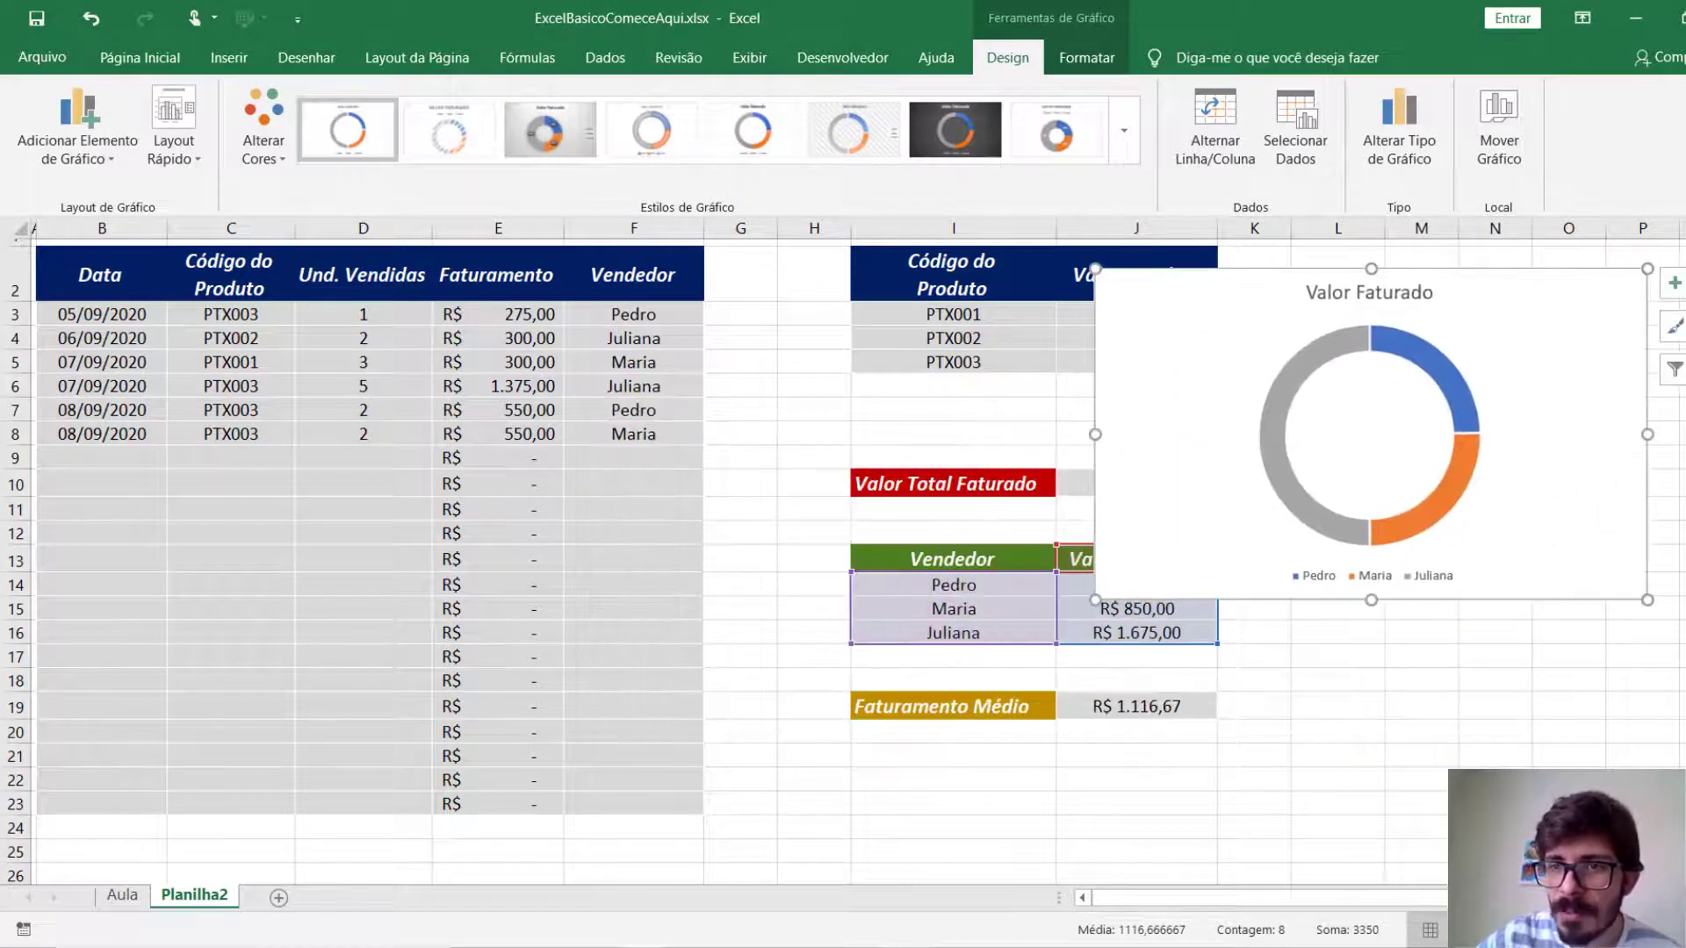
{"action": "left_click_drag", "start_coordinate": [1647, 435], "coordinate": [1482, 444]}
{"action": "left_click_drag", "start_coordinate": [1428, 303], "coordinate": [1623, 278]}
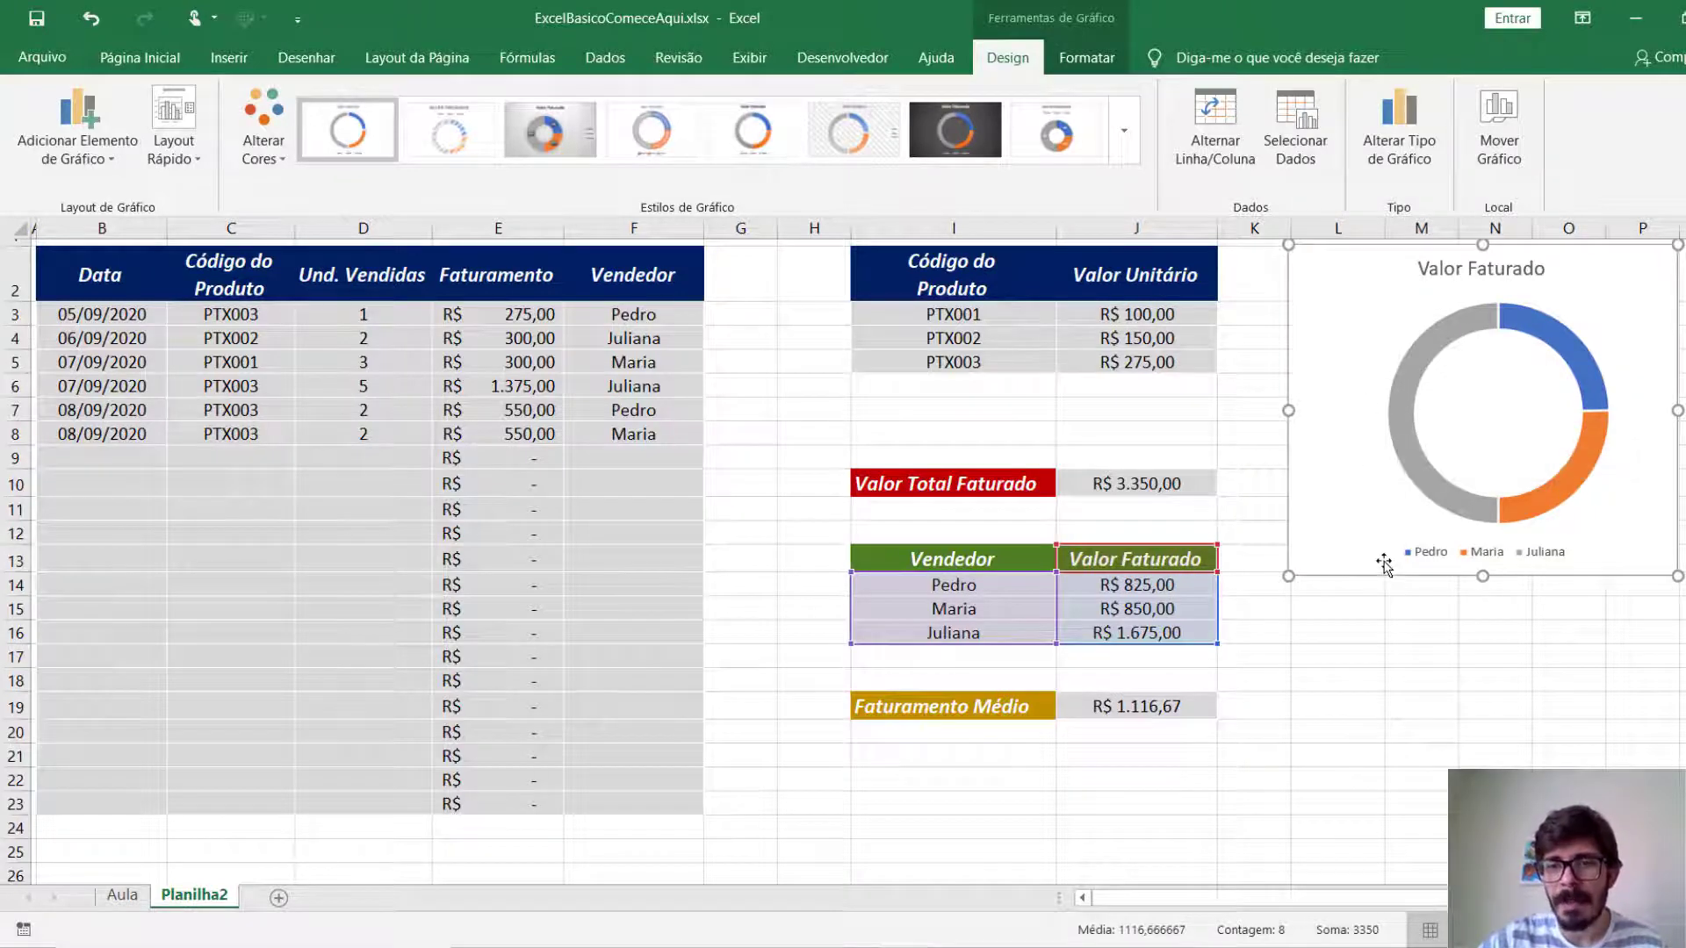
Add data labels to the doughnut series and format them in bold at font size 12.
{"action": "right_click", "coordinate": [1404, 397]}
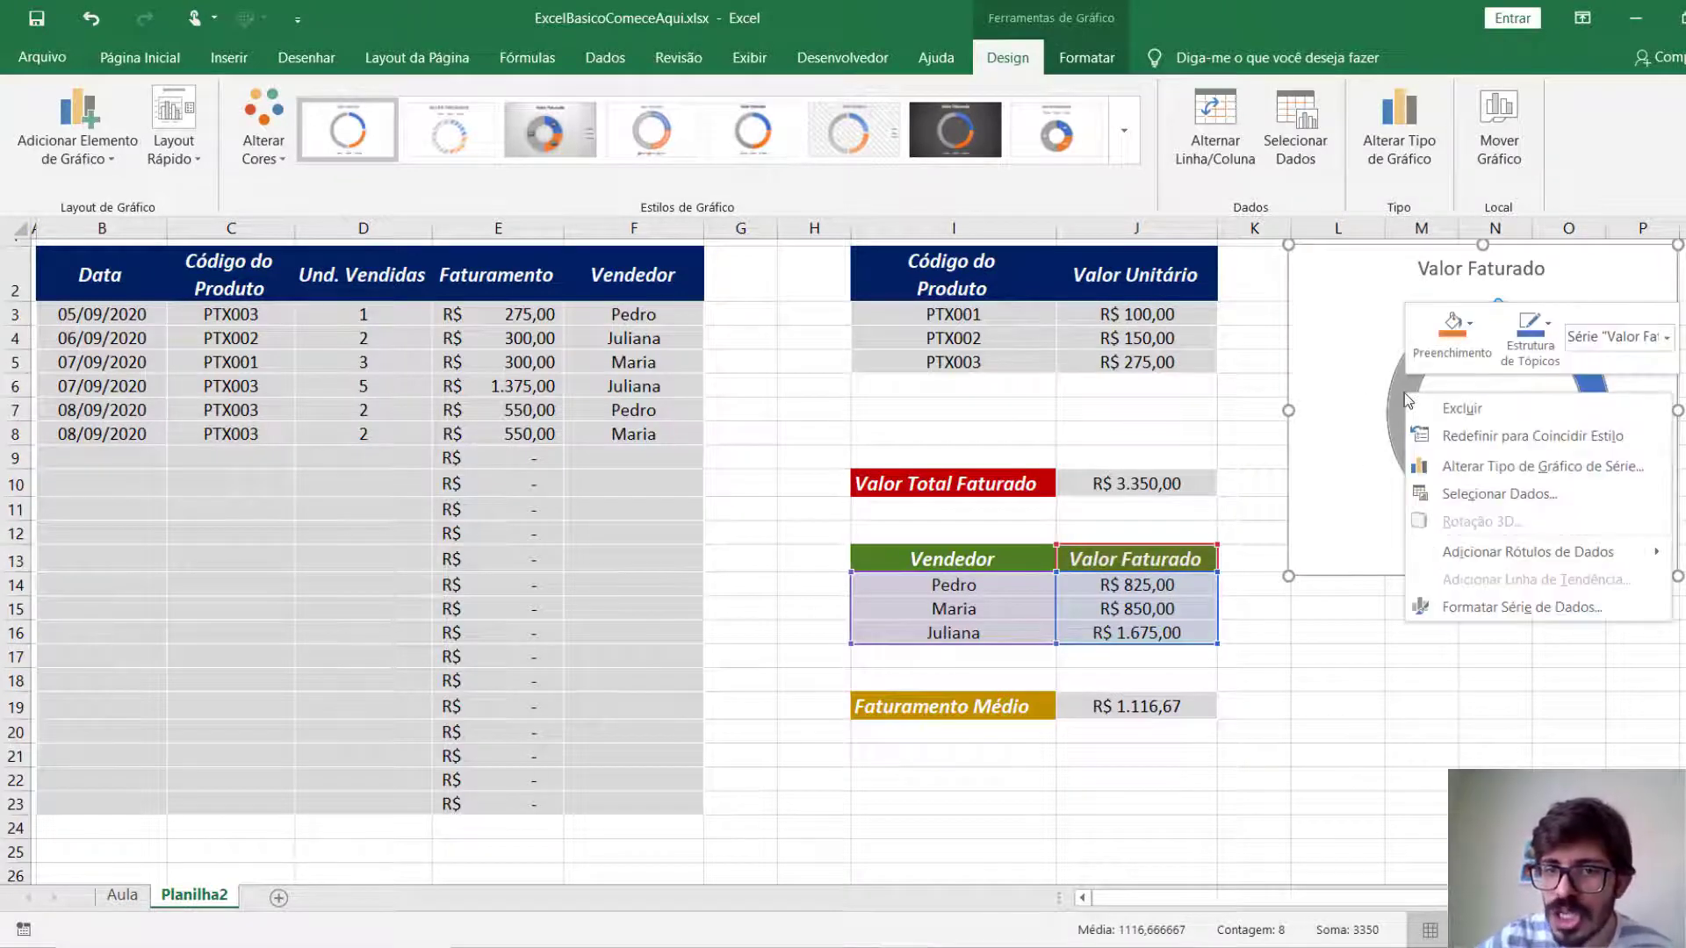
{"action": "left_click", "coordinate": [1454, 562]}
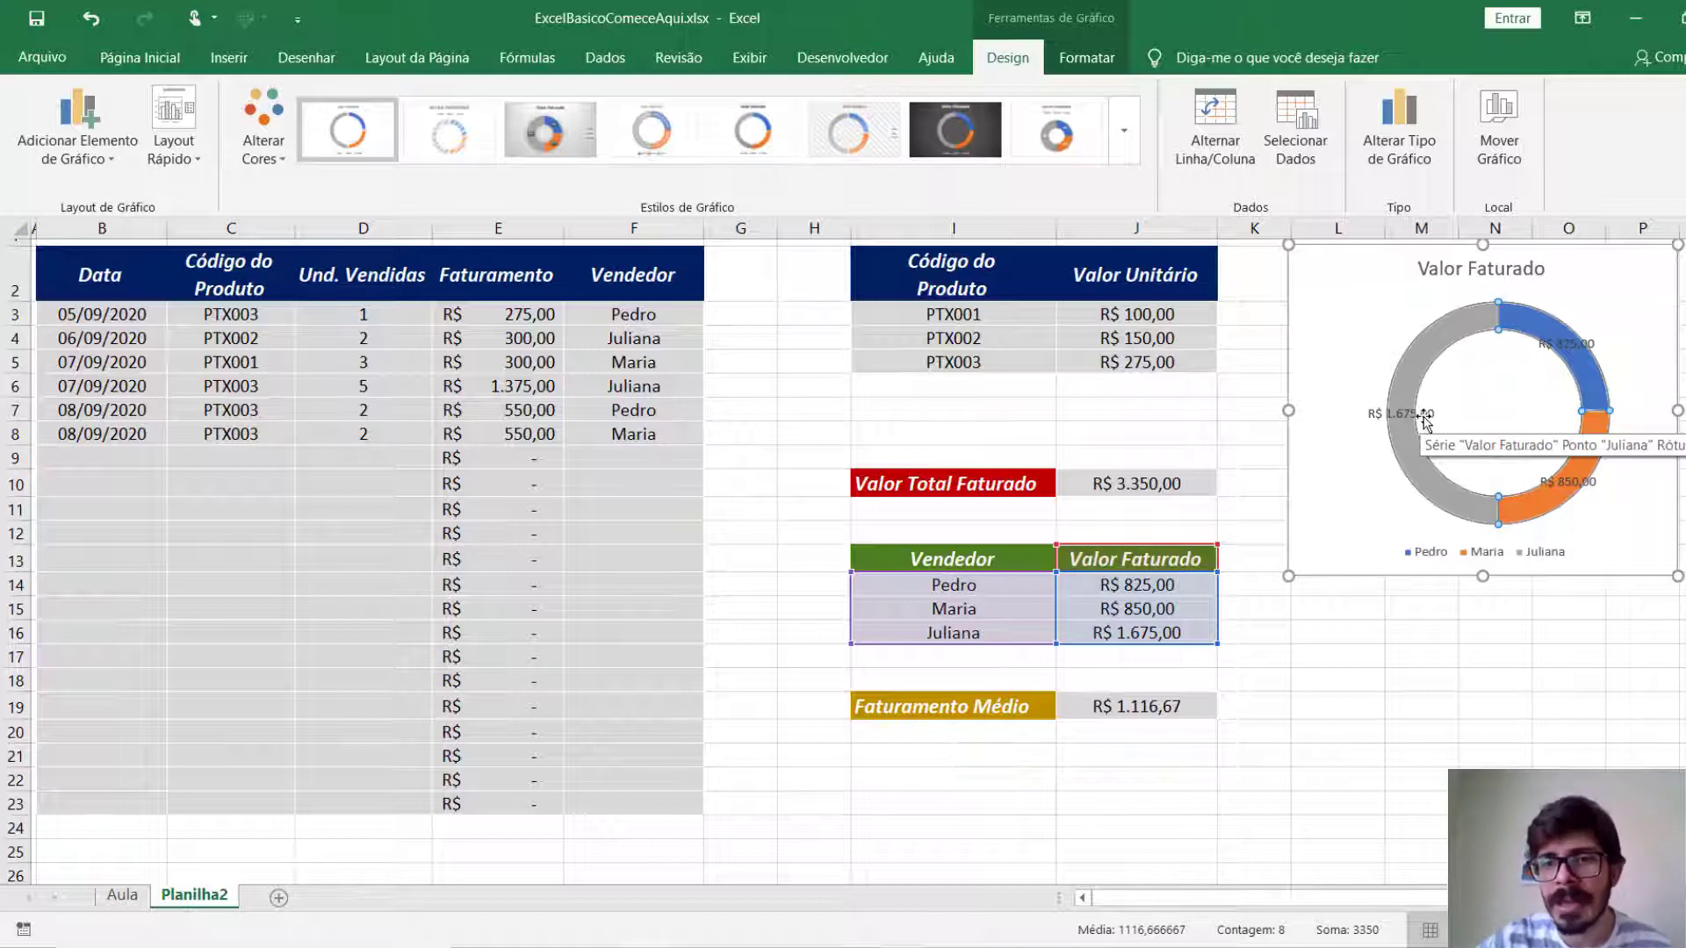
{"action": "left_click", "coordinate": [1394, 416]}
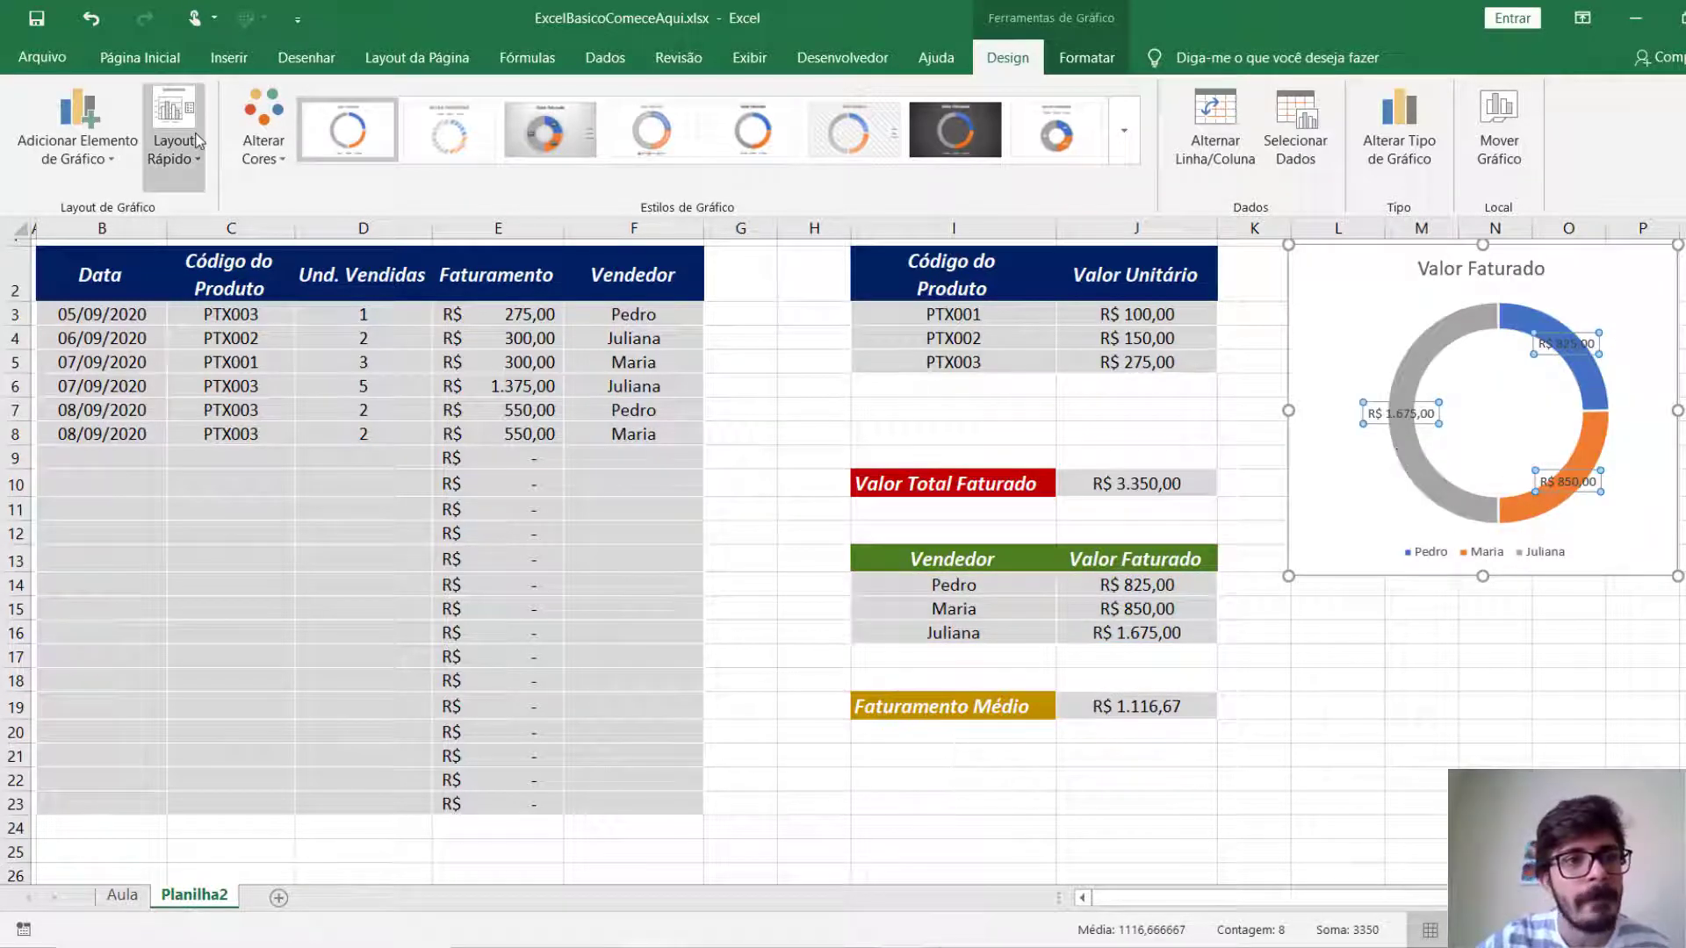
{"action": "left_click", "coordinate": [152, 62]}
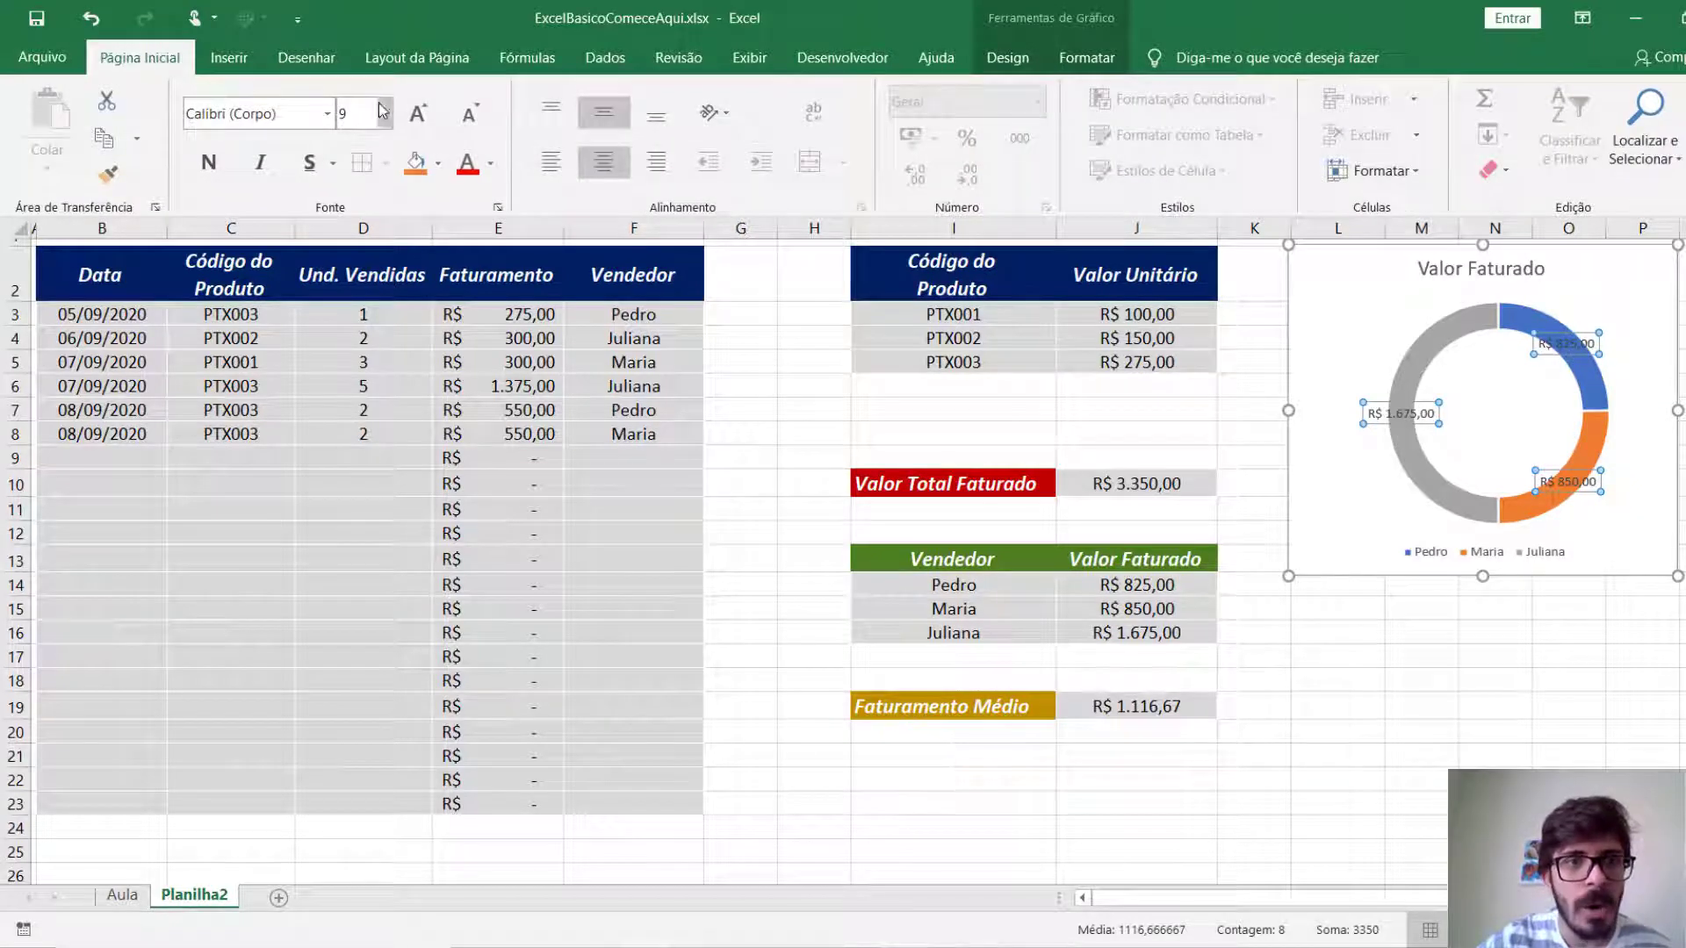
{"action": "left_click", "coordinate": [416, 116]}
{"action": "left_click", "coordinate": [416, 117]}
{"action": "left_click", "coordinate": [416, 117]}
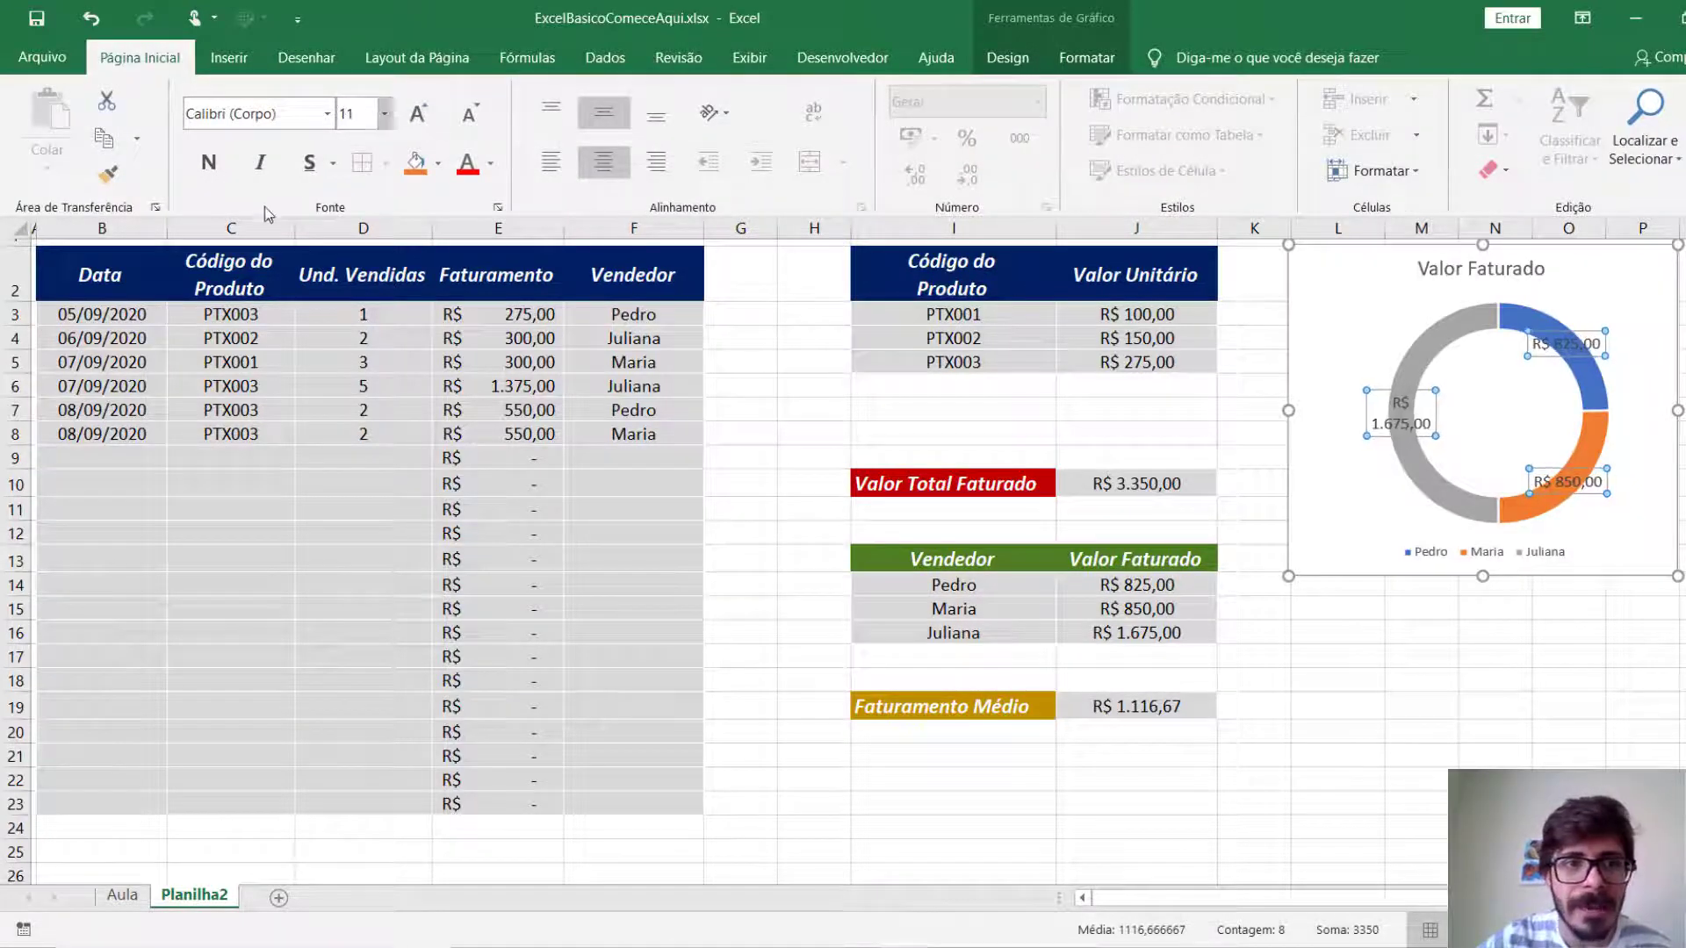
{"action": "left_click", "coordinate": [208, 163]}
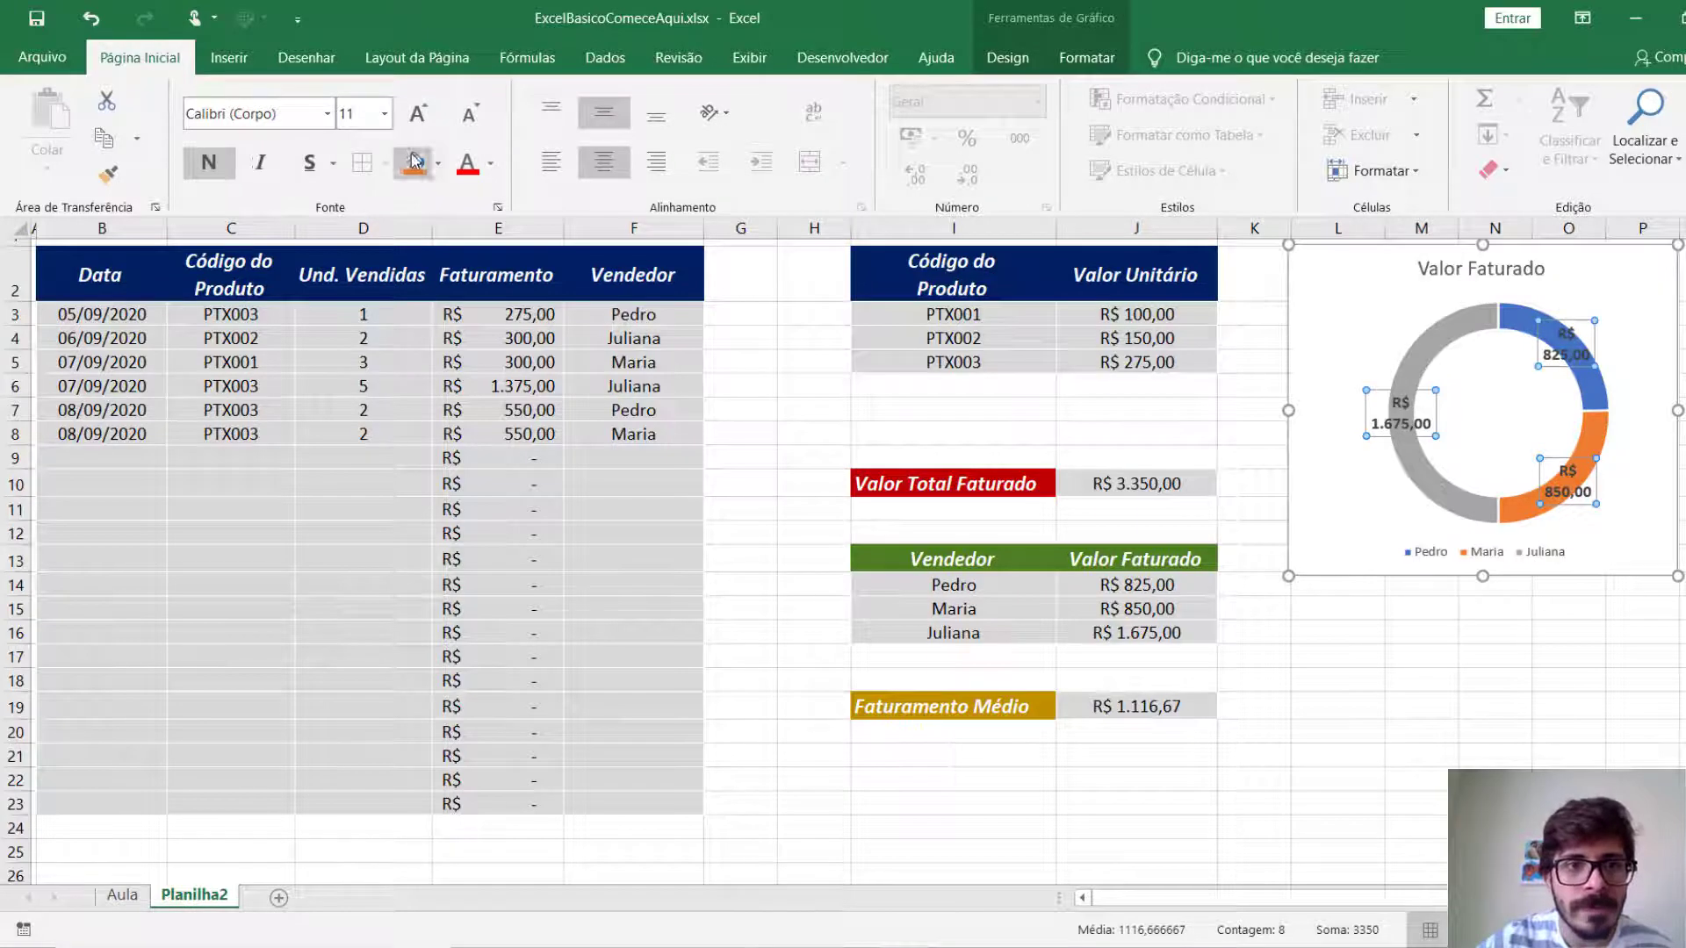
{"action": "left_click", "coordinate": [416, 114]}
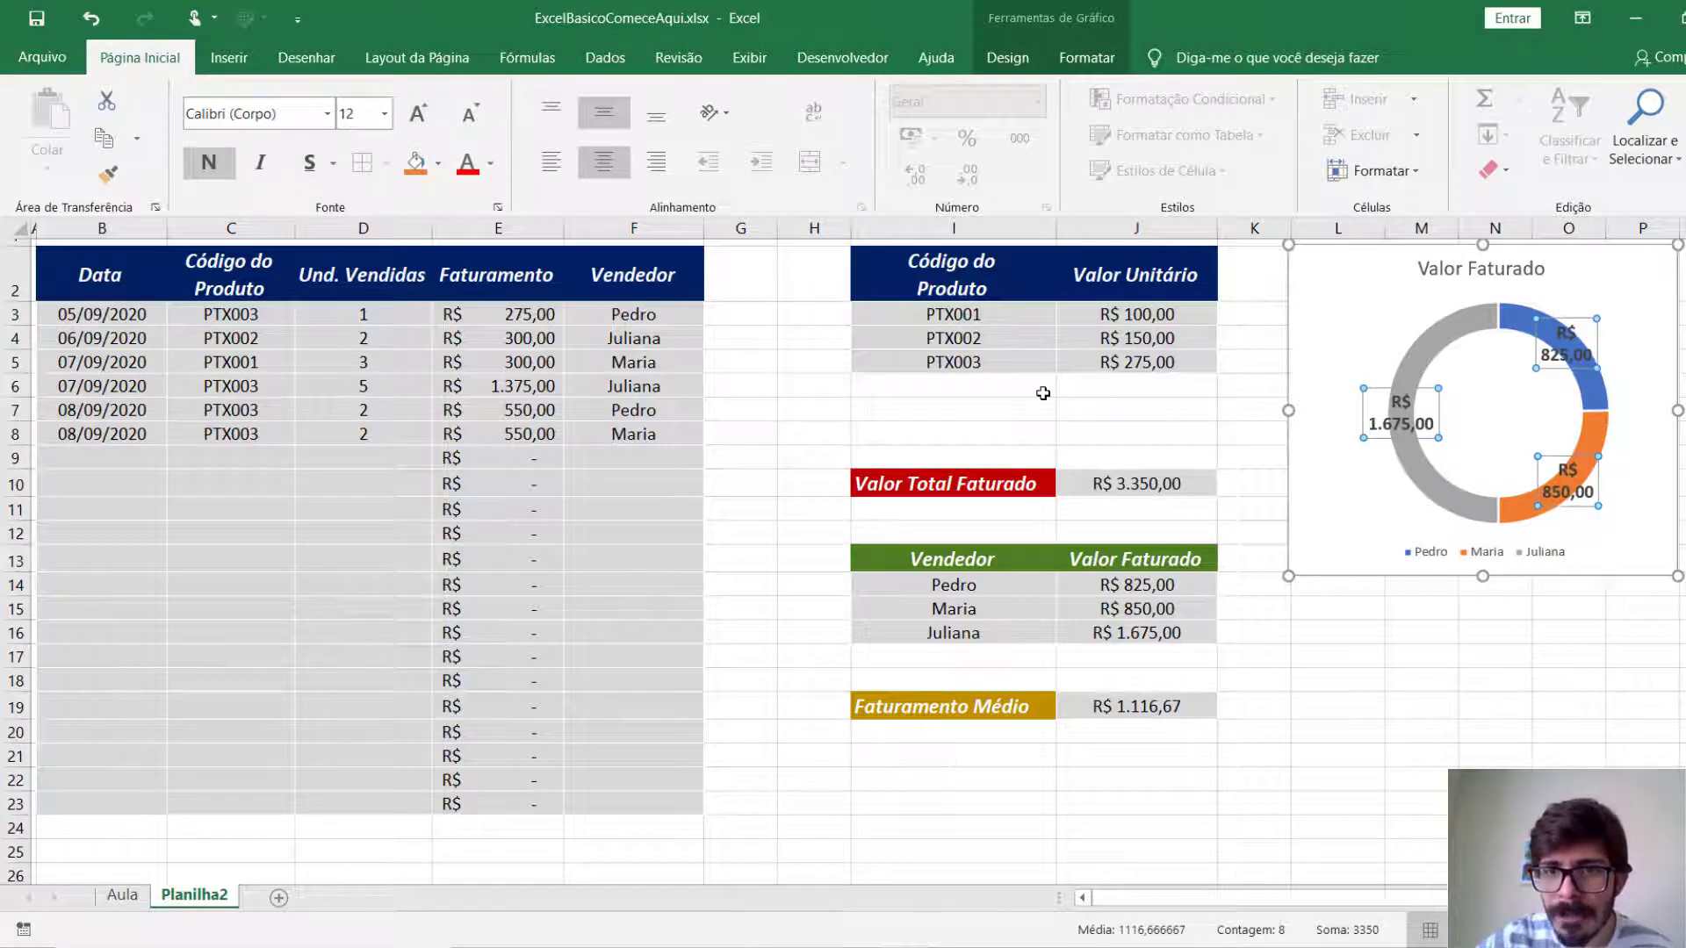
Move the three data labels off the doughnut ring, placing each on one line outside its own segment.
{"action": "left_click", "coordinate": [1387, 430]}
{"action": "left_click_drag", "start_coordinate": [1330, 419], "coordinate": [1378, 309]}
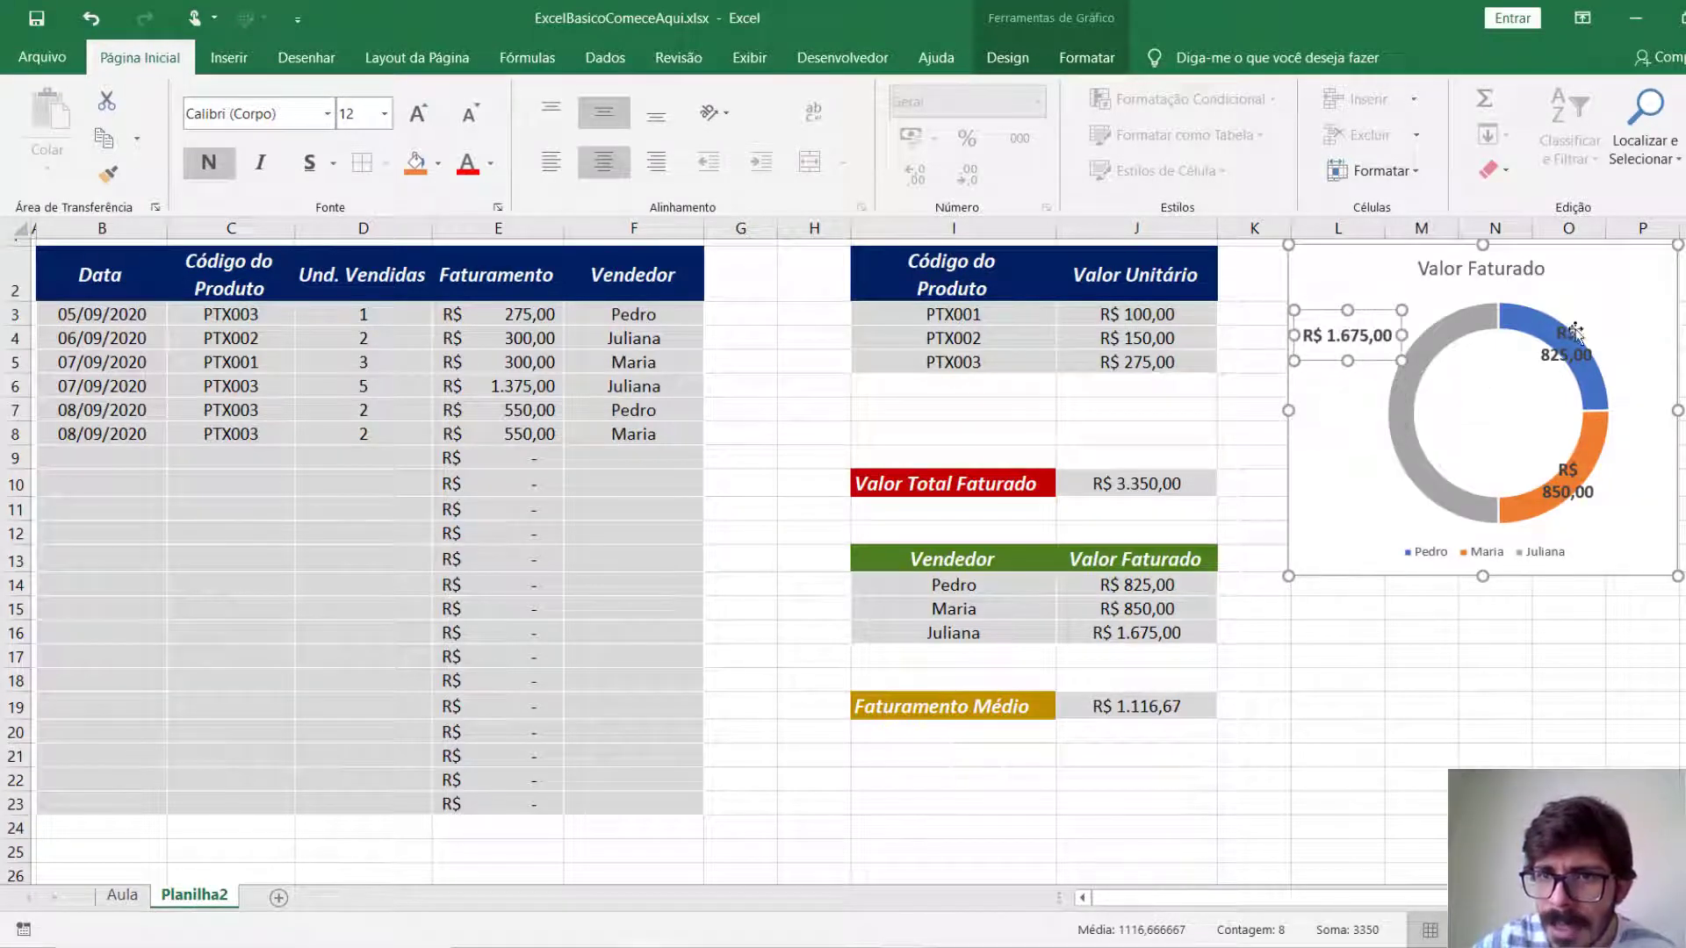
{"action": "left_click", "coordinate": [1572, 343]}
{"action": "left_click_drag", "start_coordinate": [1508, 347], "coordinate": [1642, 352]}
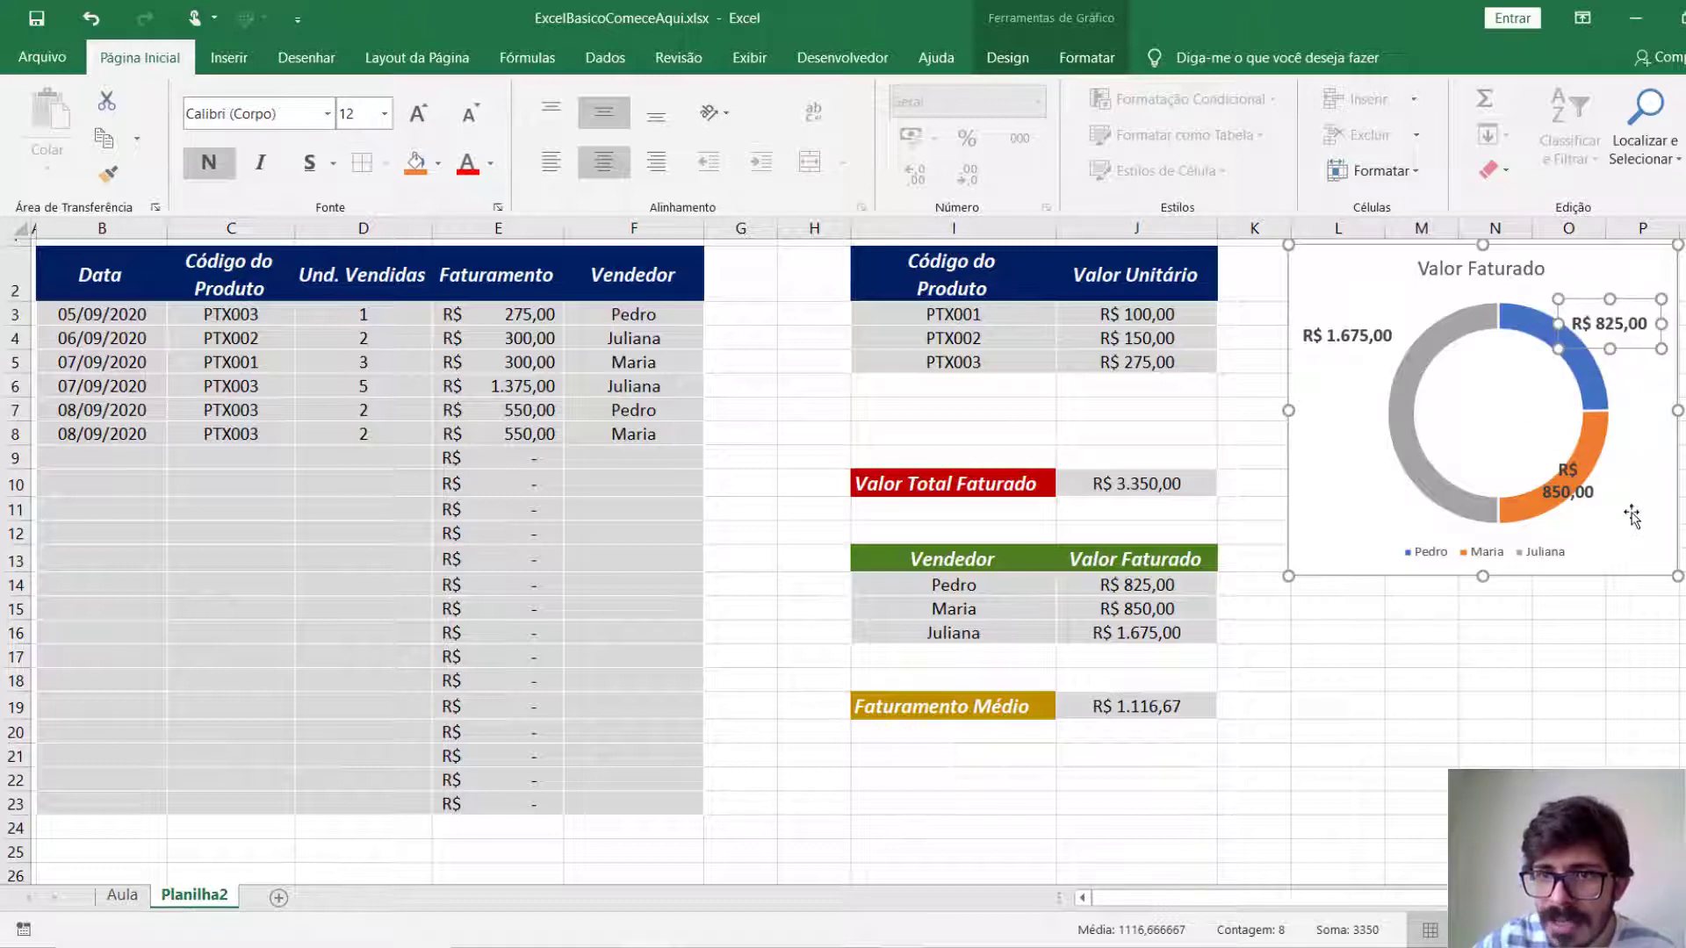
{"action": "left_click", "coordinate": [1580, 487]}
{"action": "left_click_drag", "start_coordinate": [1538, 481], "coordinate": [1466, 486]}
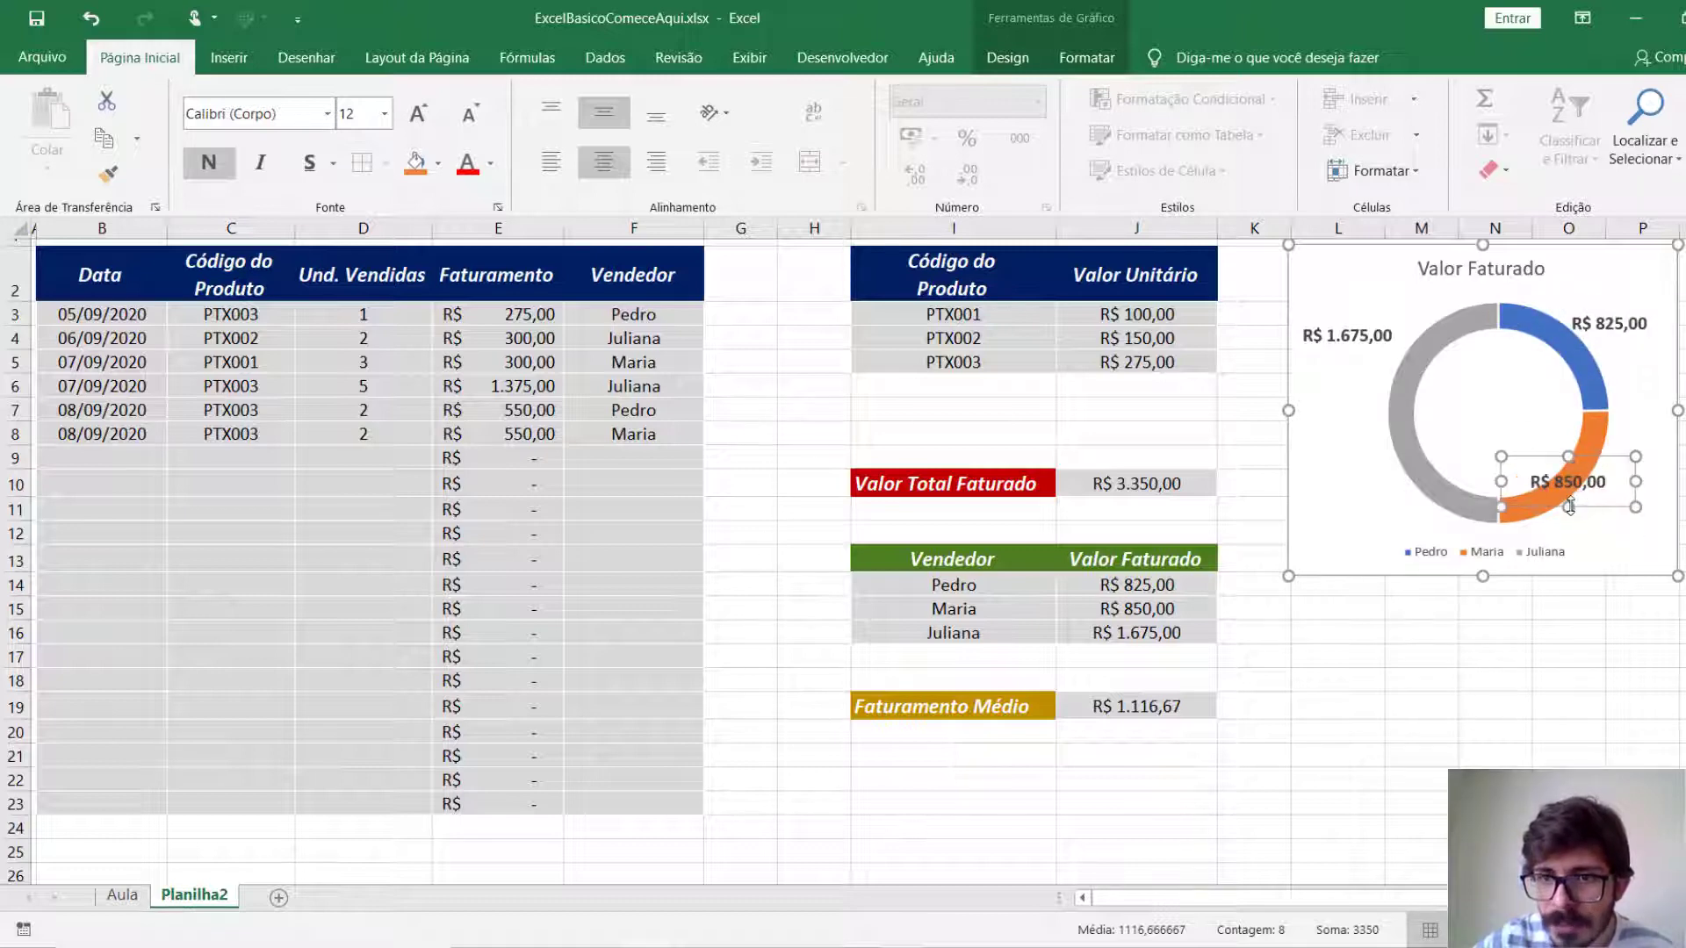
{"action": "left_click_drag", "start_coordinate": [1588, 505], "coordinate": [1612, 543]}
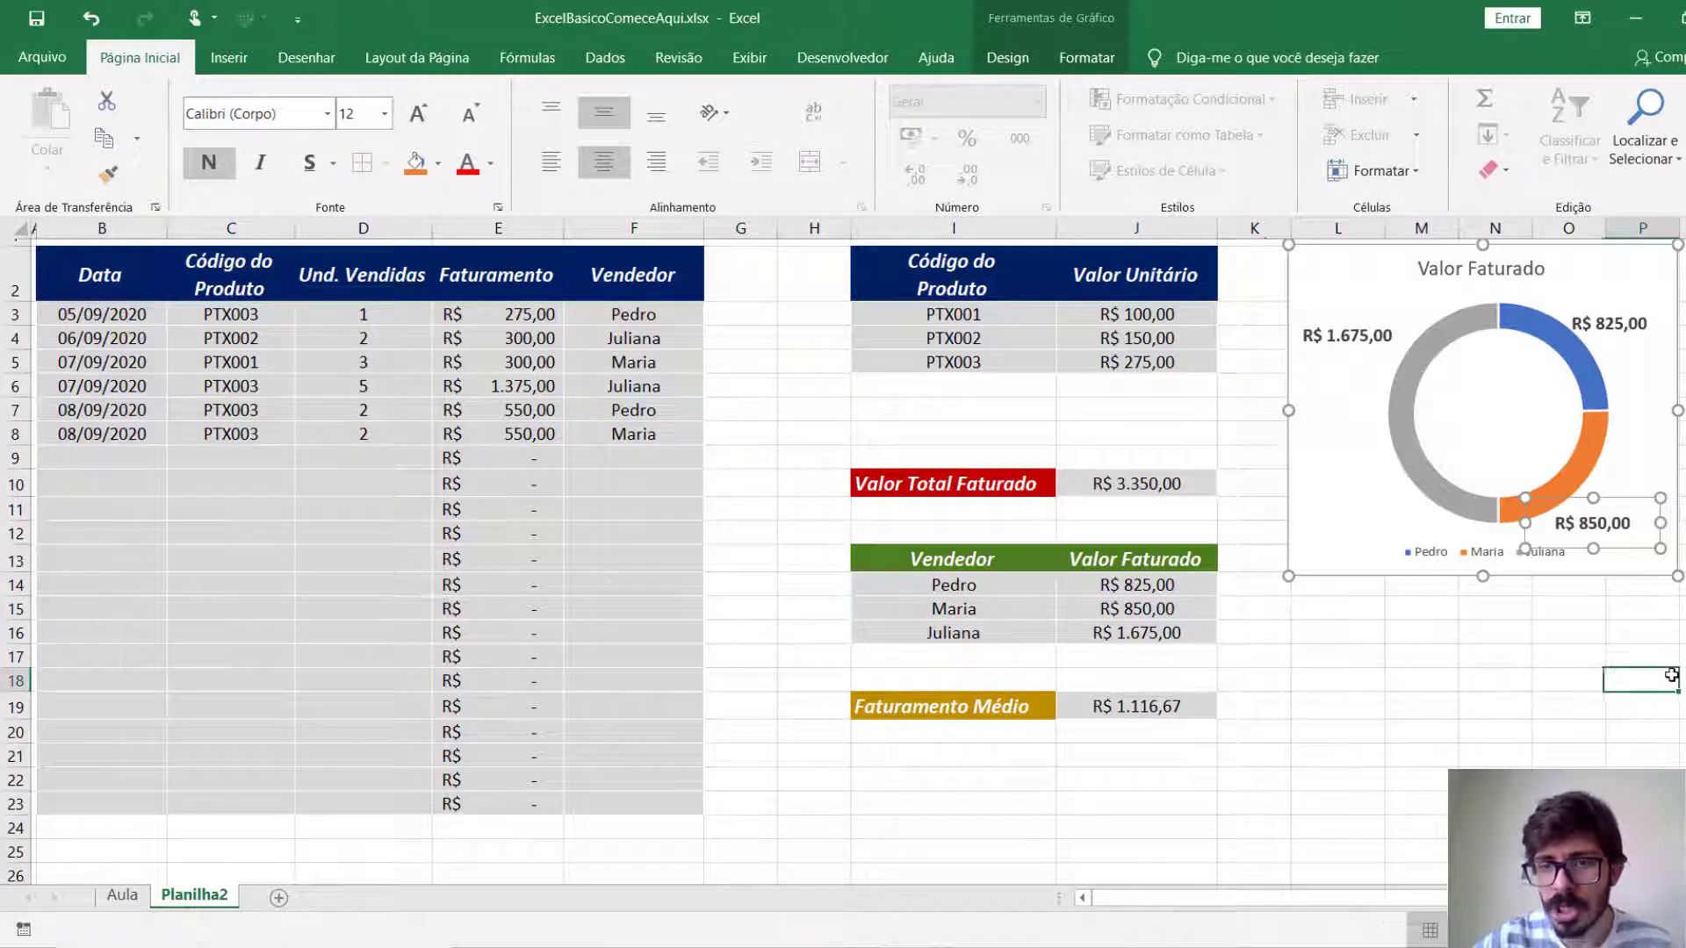
{"action": "left_click", "coordinate": [1617, 676]}
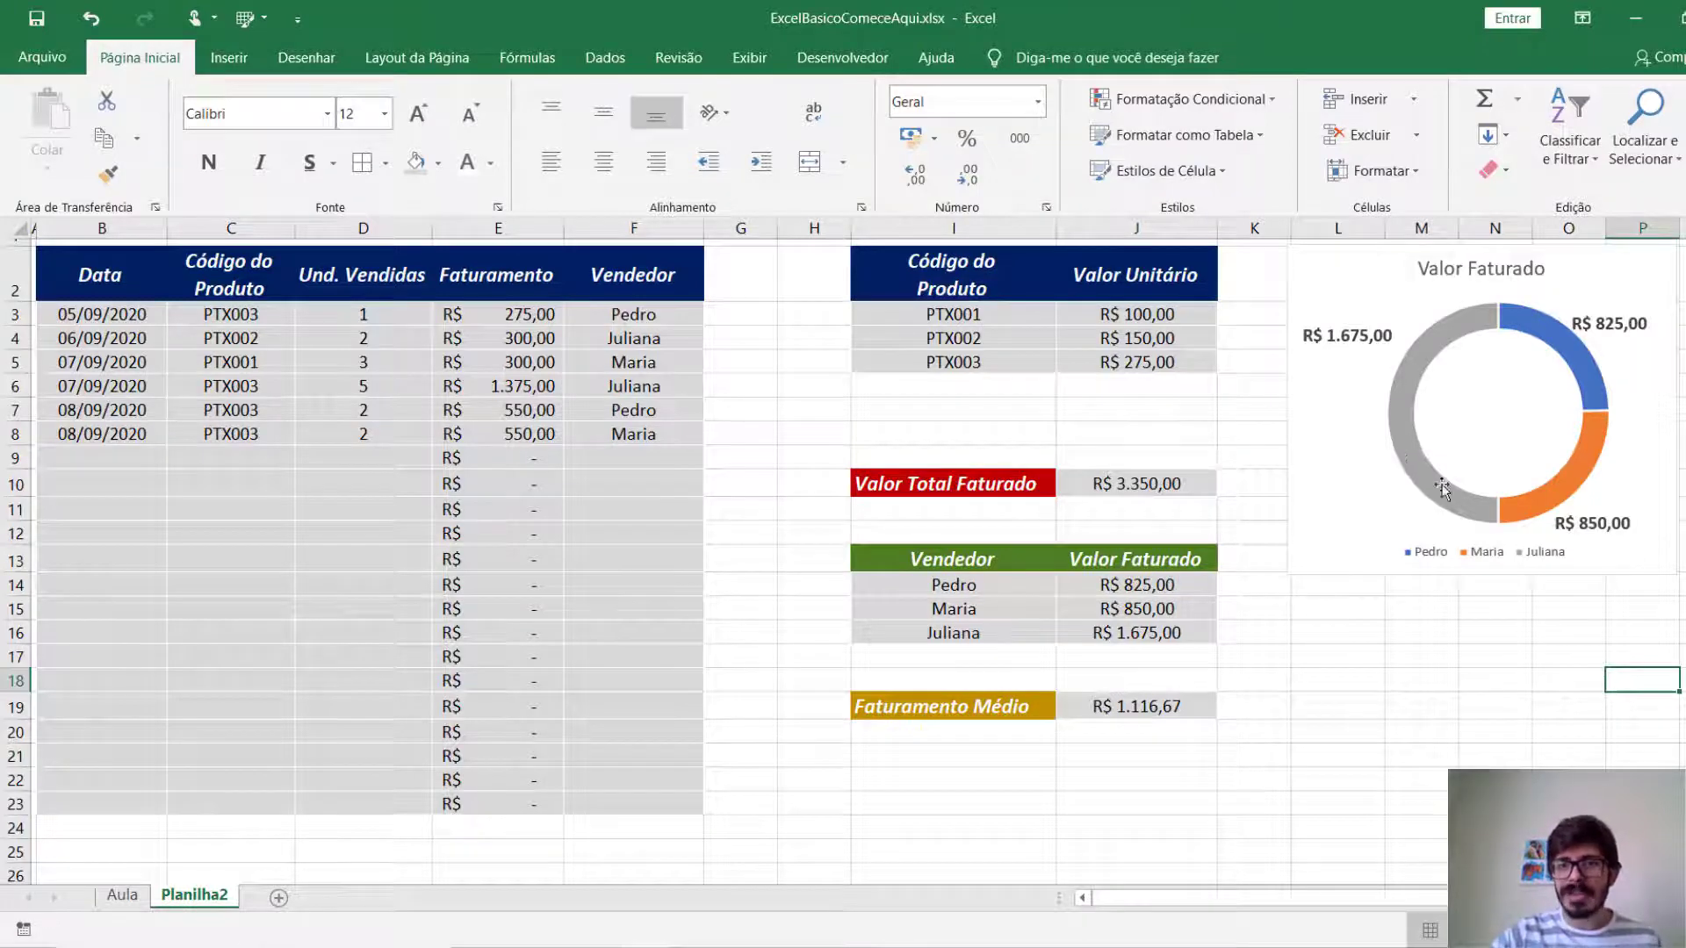
Hide the gridlines (Linhas de Grade) on the Planilha2 sheet.
{"action": "mouse_move", "coordinate": [1420, 446]}
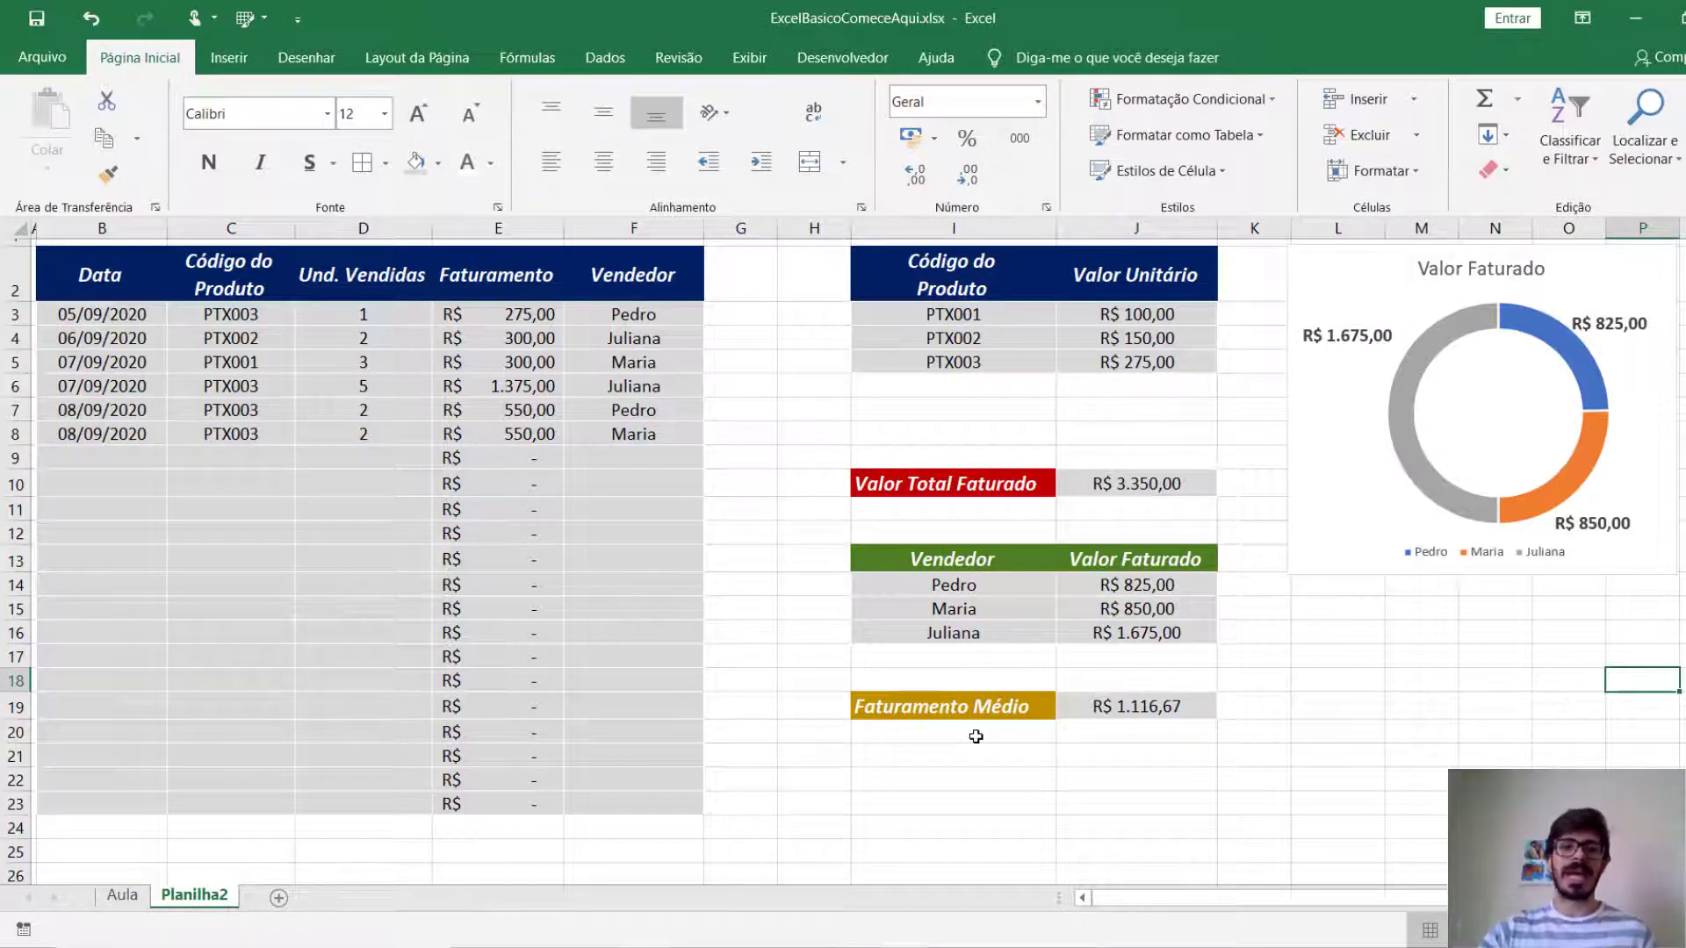
{"action": "left_click", "coordinate": [746, 60]}
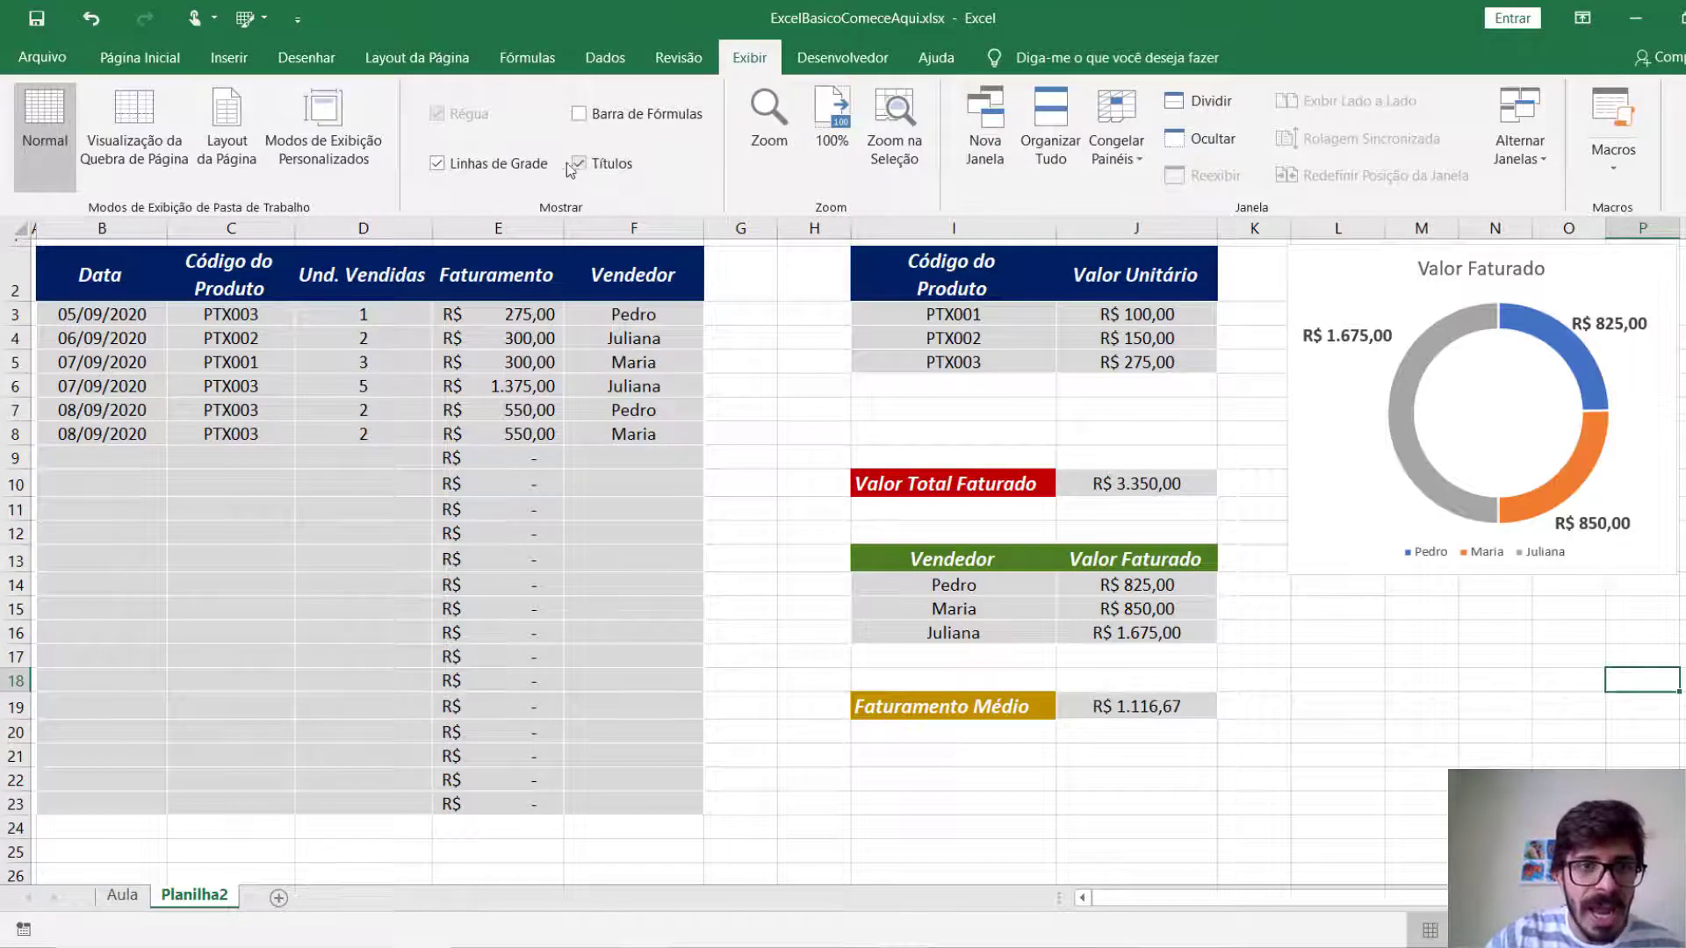
{"action": "left_click", "coordinate": [531, 167]}
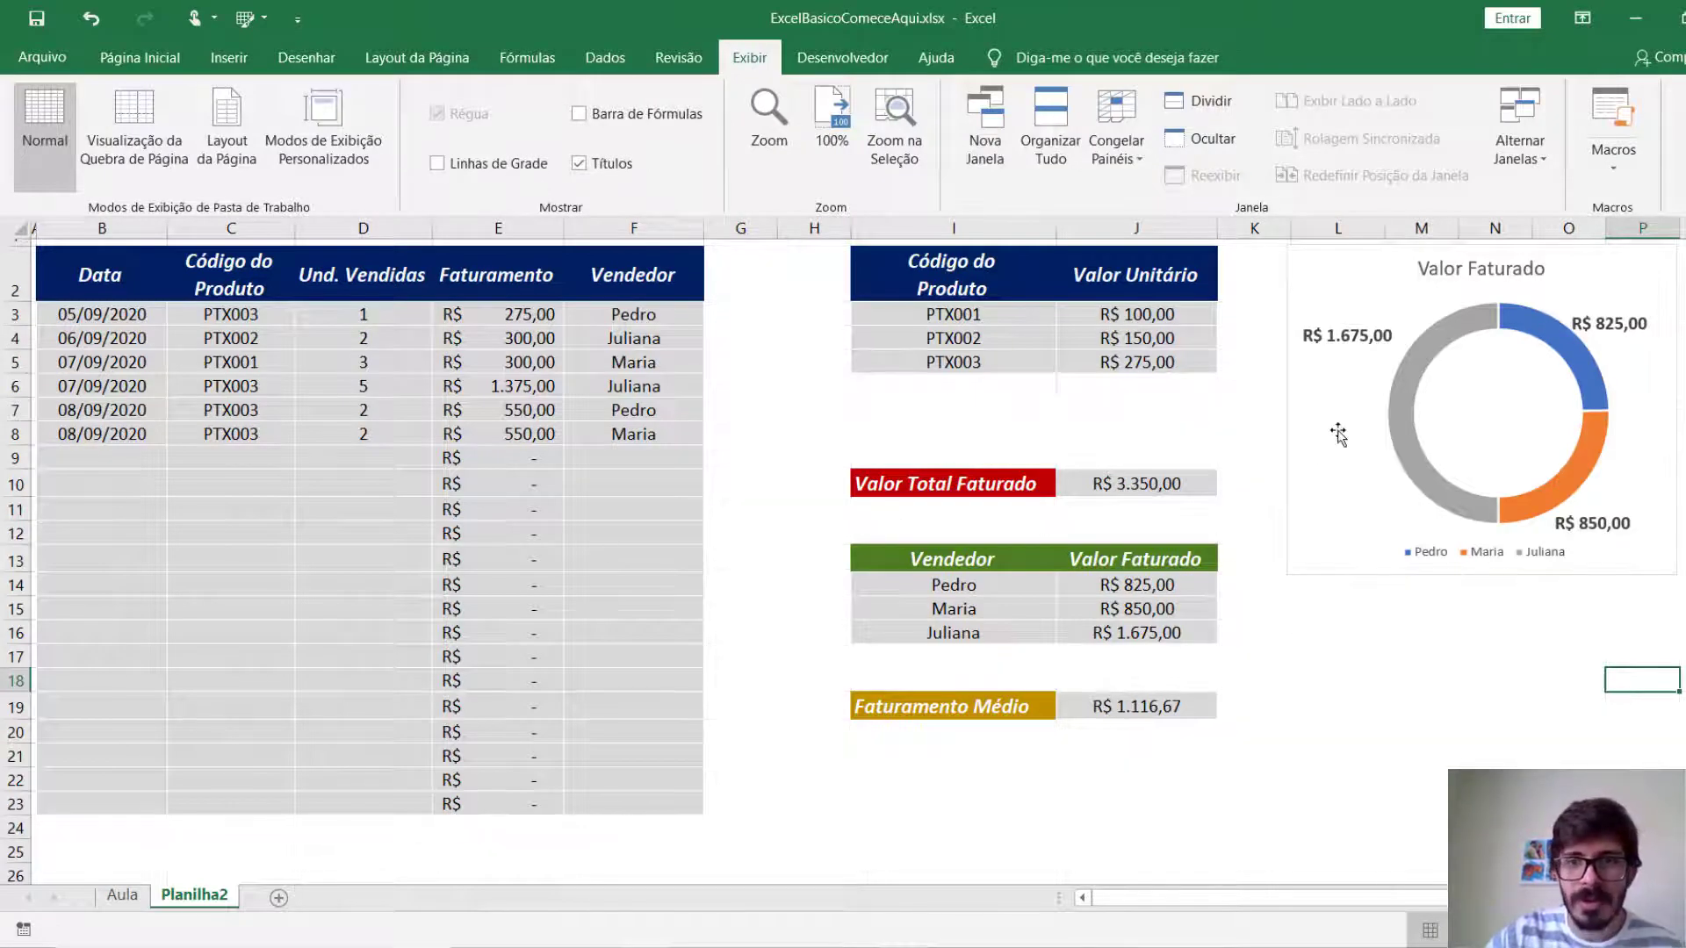
{"action": "left_click", "coordinate": [1343, 720]}
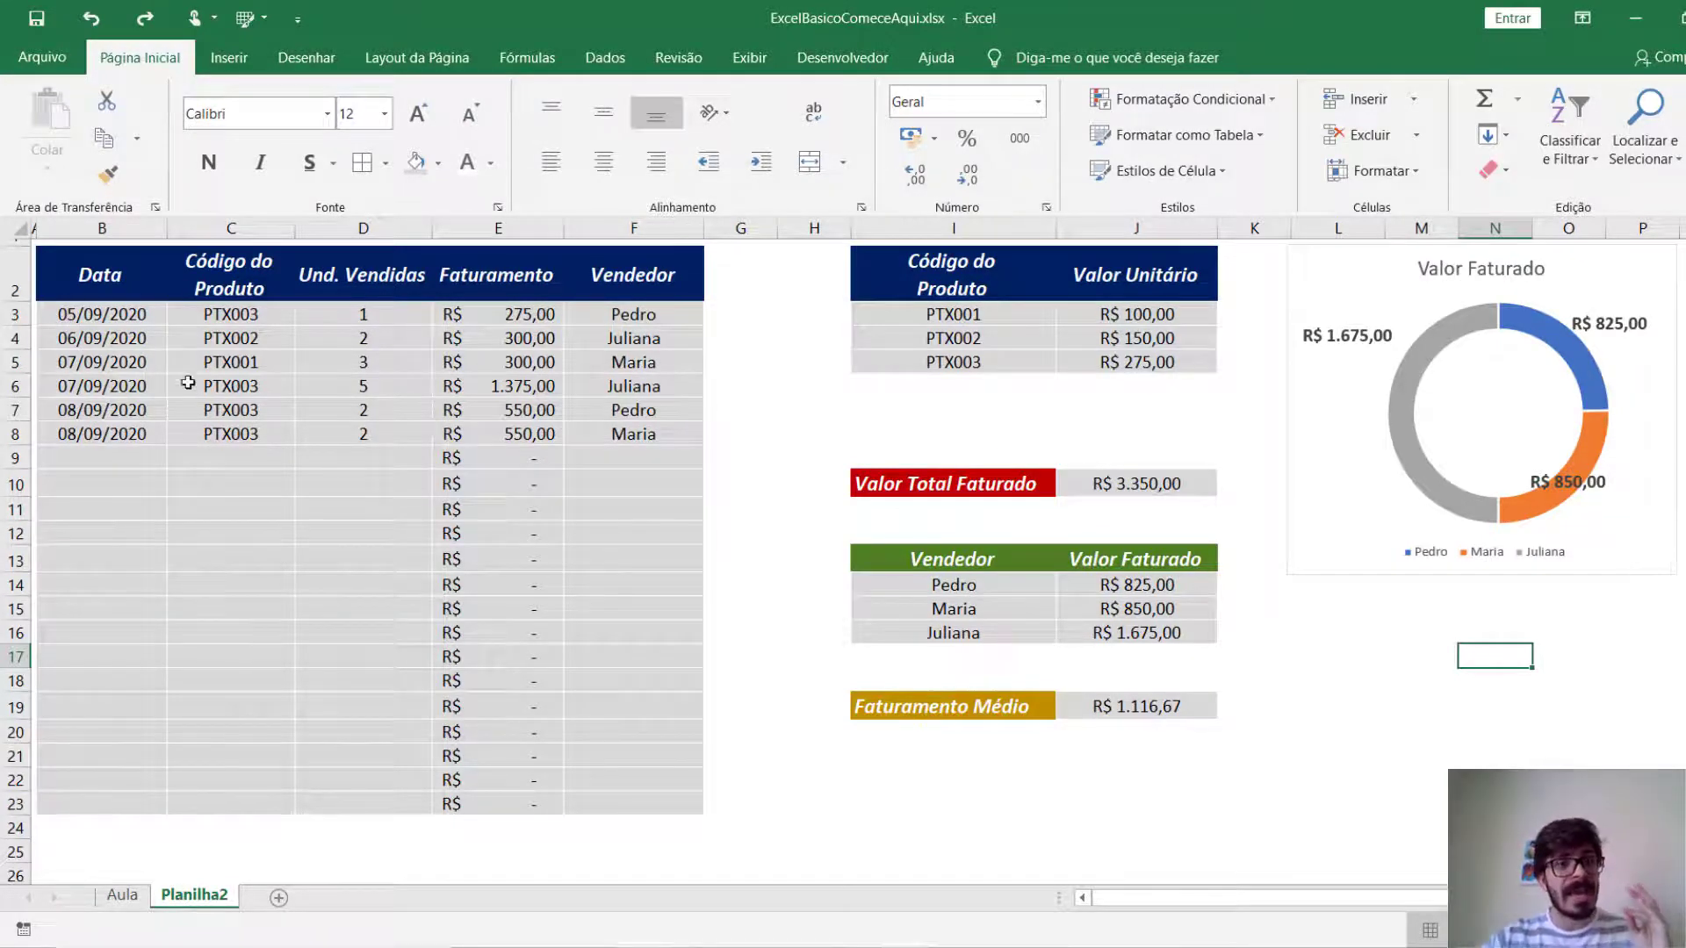
{"action": "left_click_drag", "start_coordinate": [95, 286], "coordinate": [527, 509]}
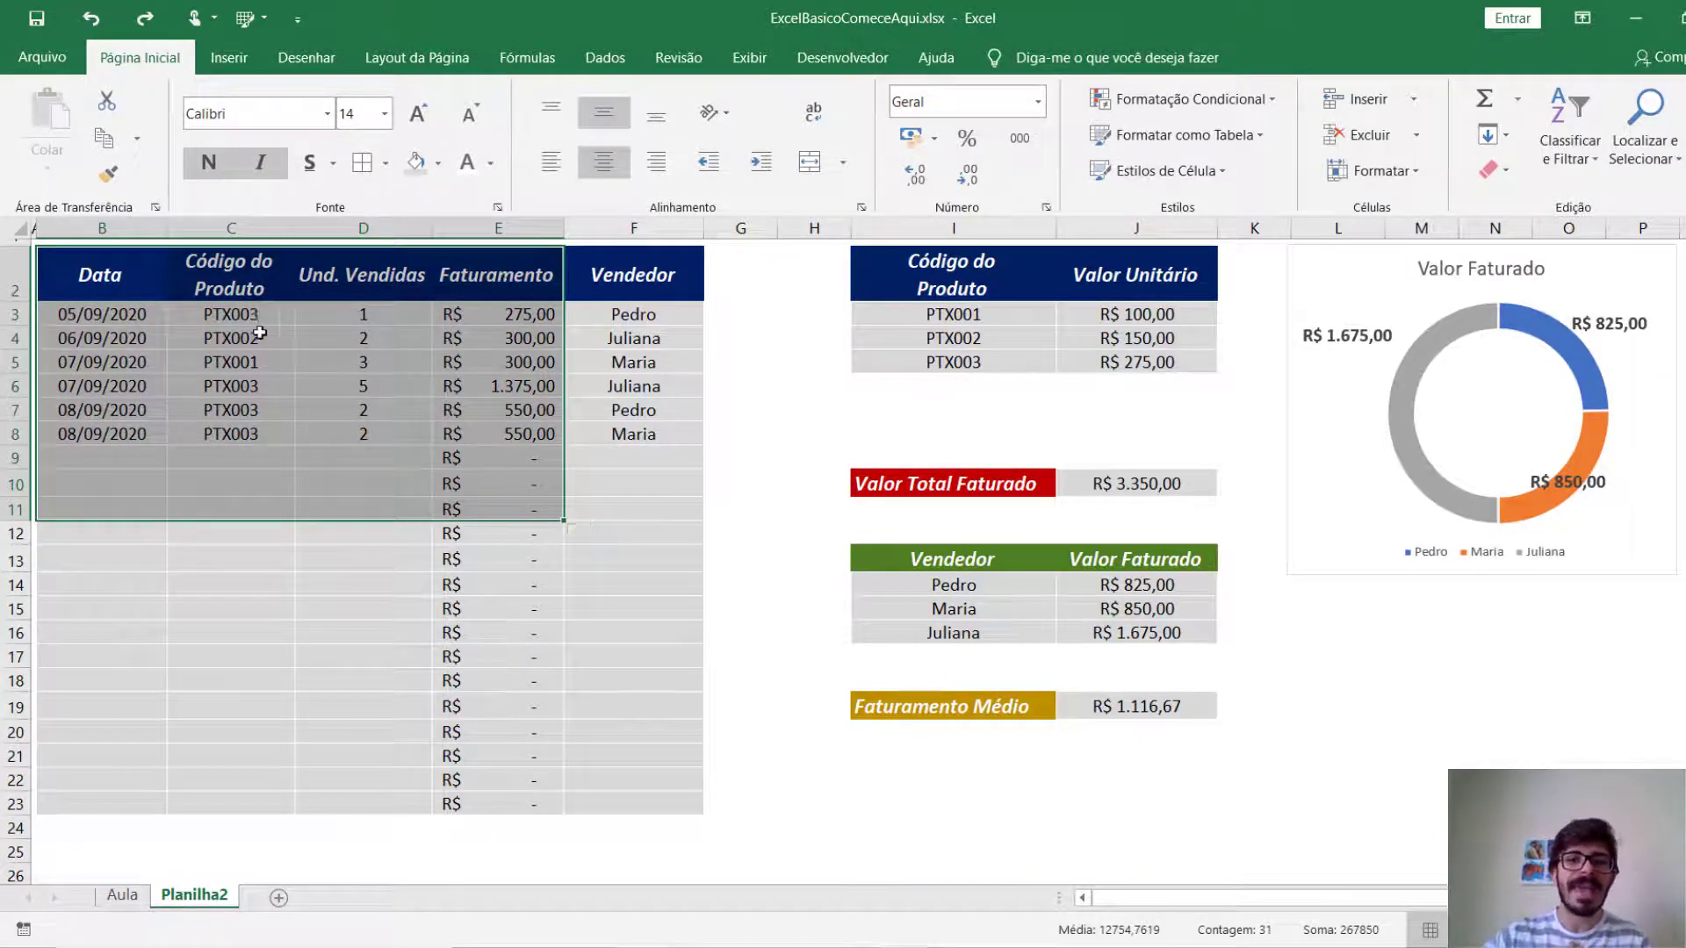
{"action": "left_click_drag", "start_coordinate": [865, 482], "coordinate": [1208, 755]}
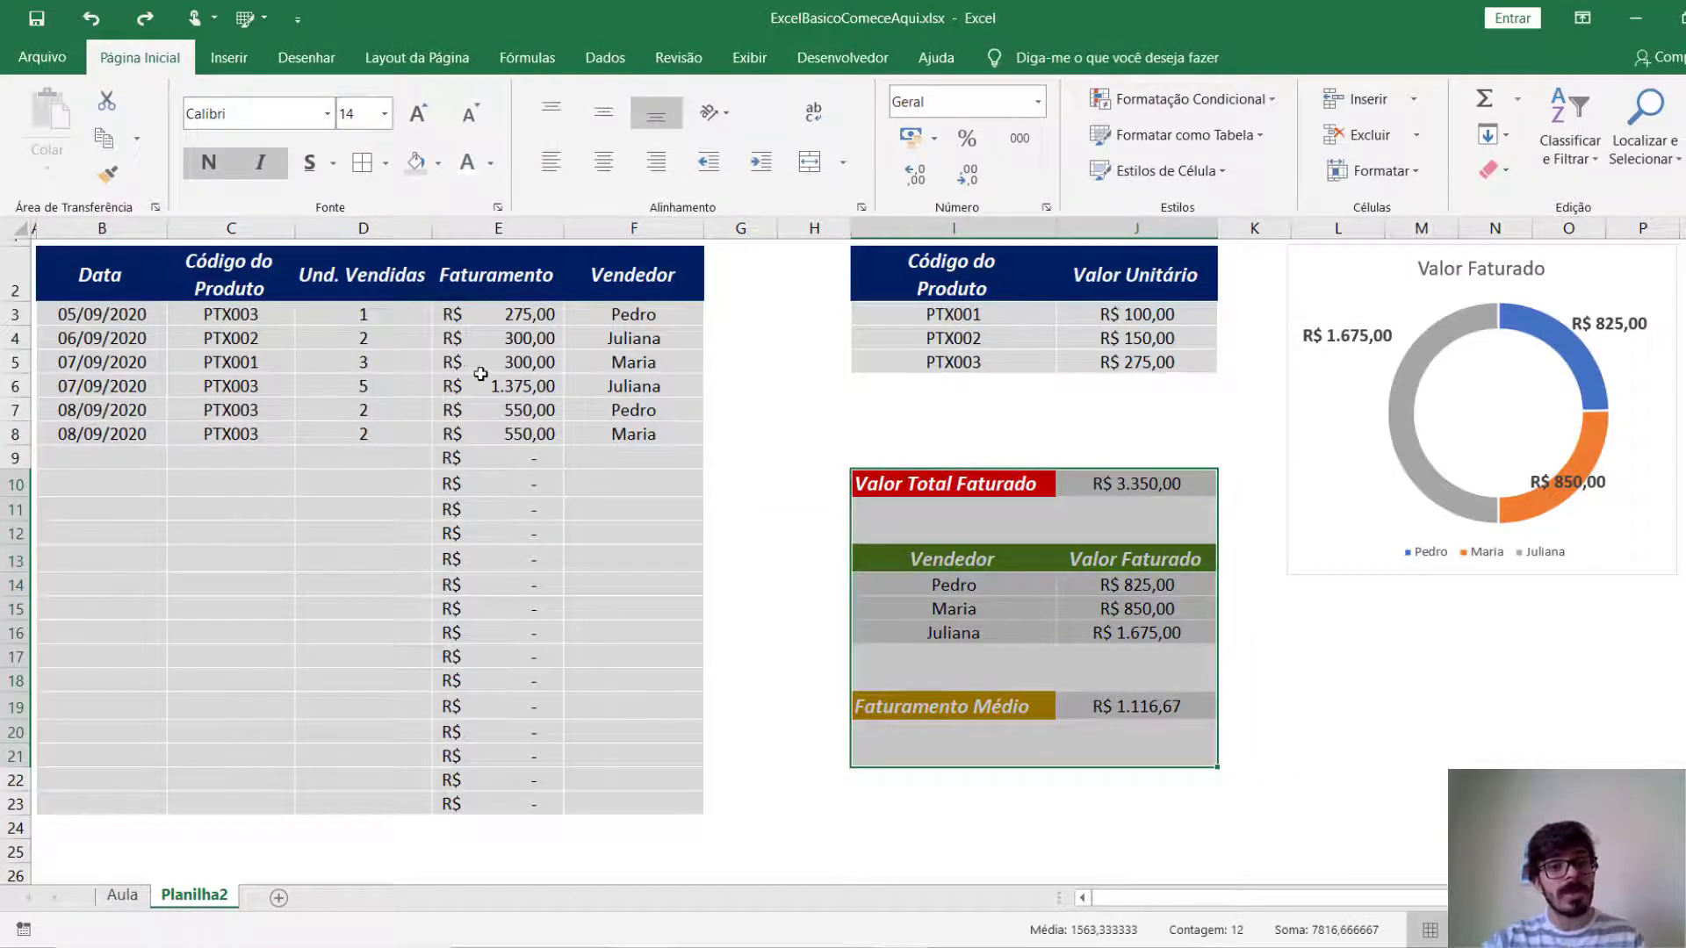
{"action": "left_click", "coordinate": [489, 336]}
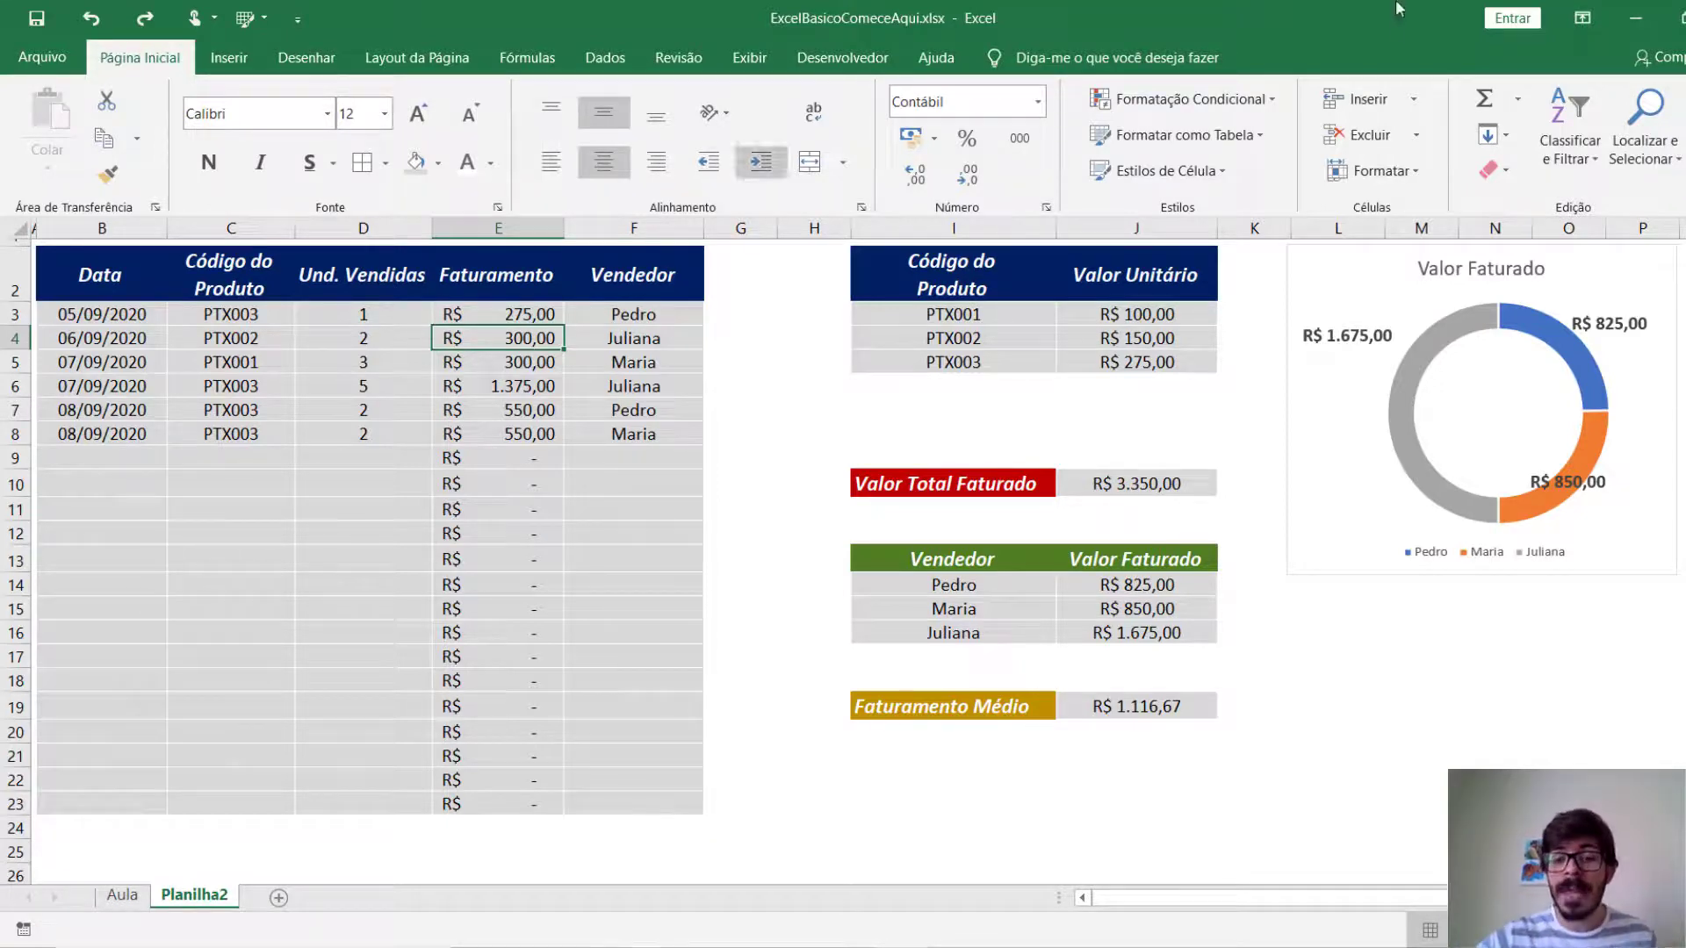
{"action": "left_click", "coordinate": [1399, 627]}
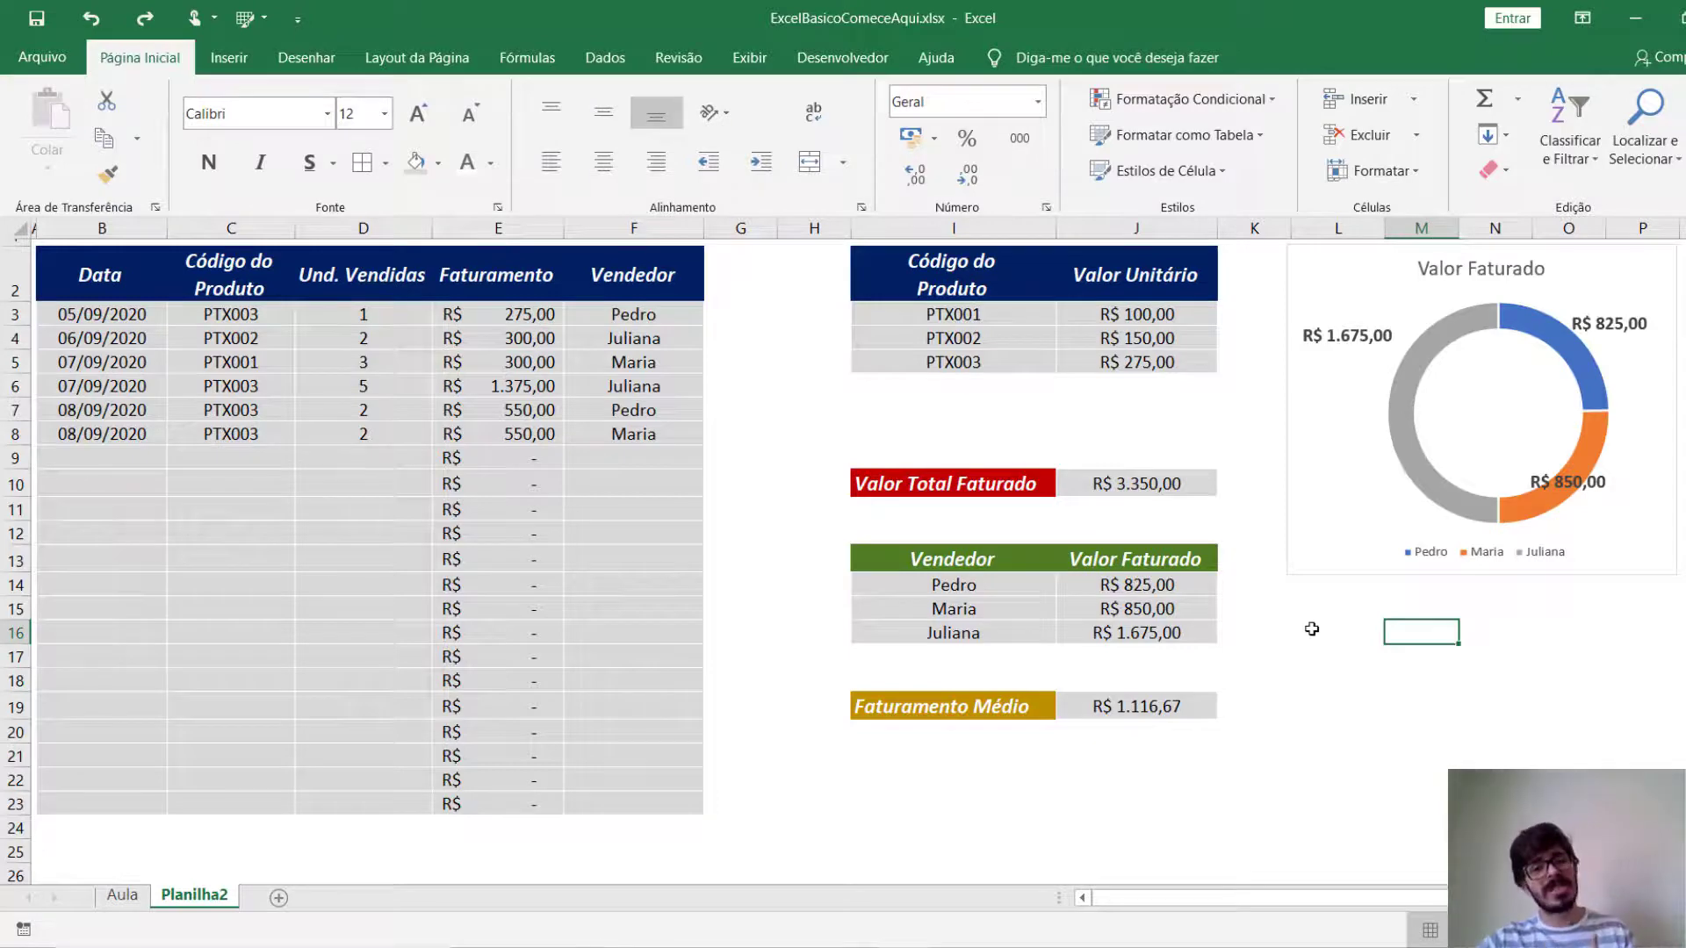
{"action": "left_click", "coordinate": [1338, 532]}
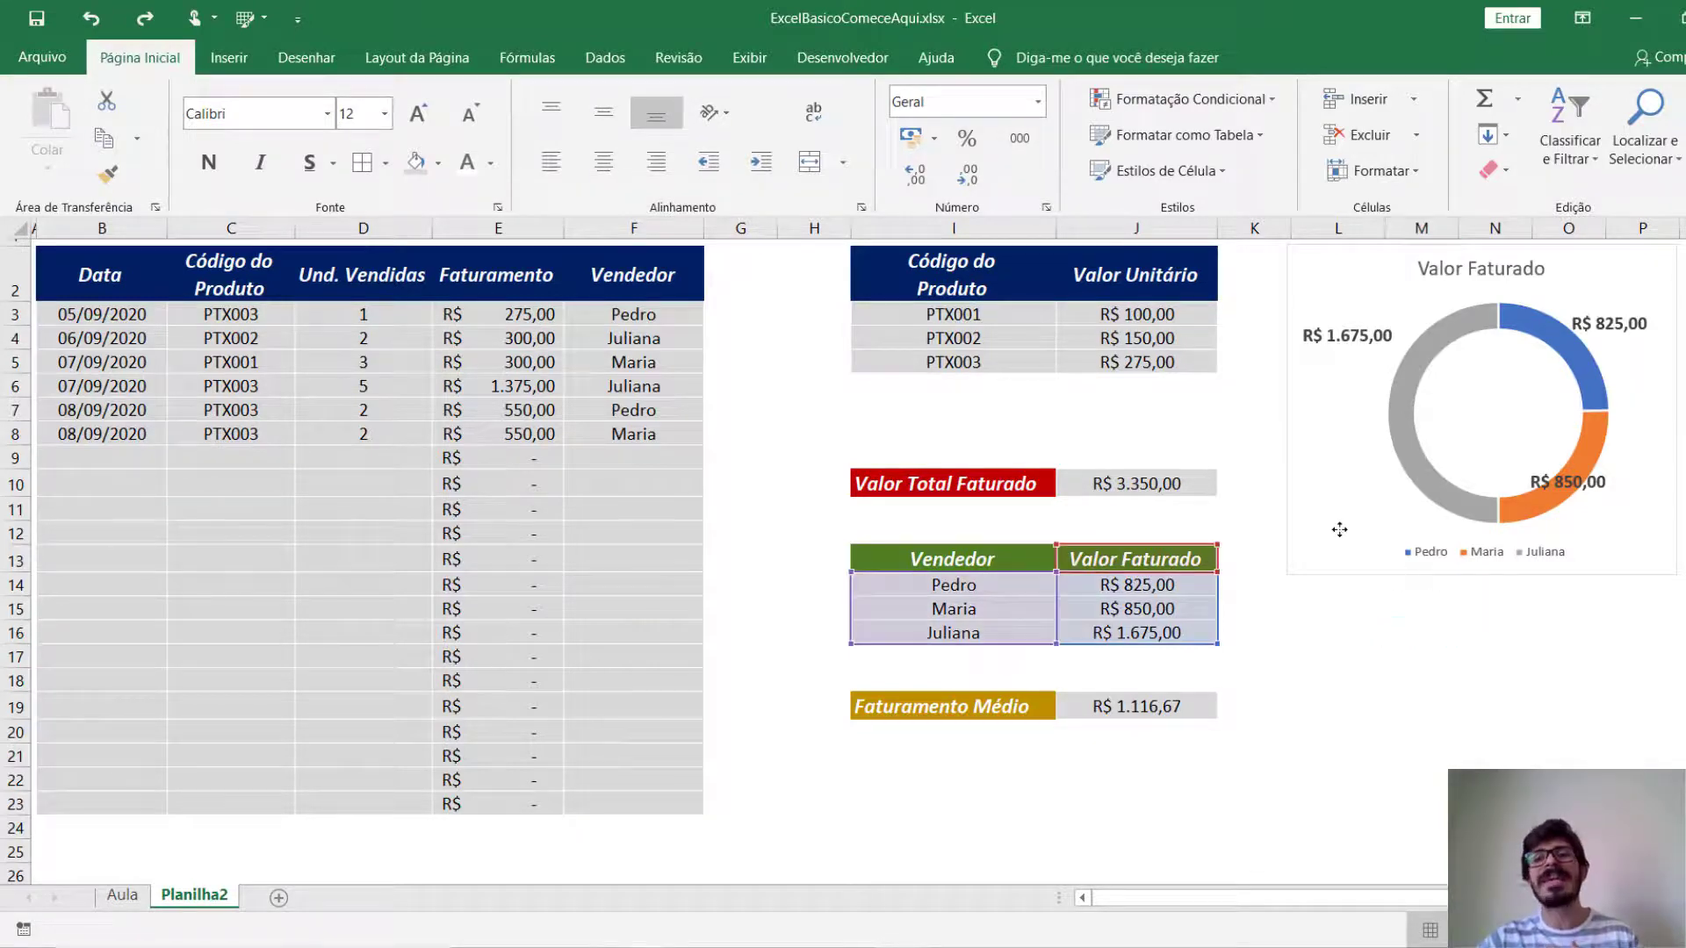